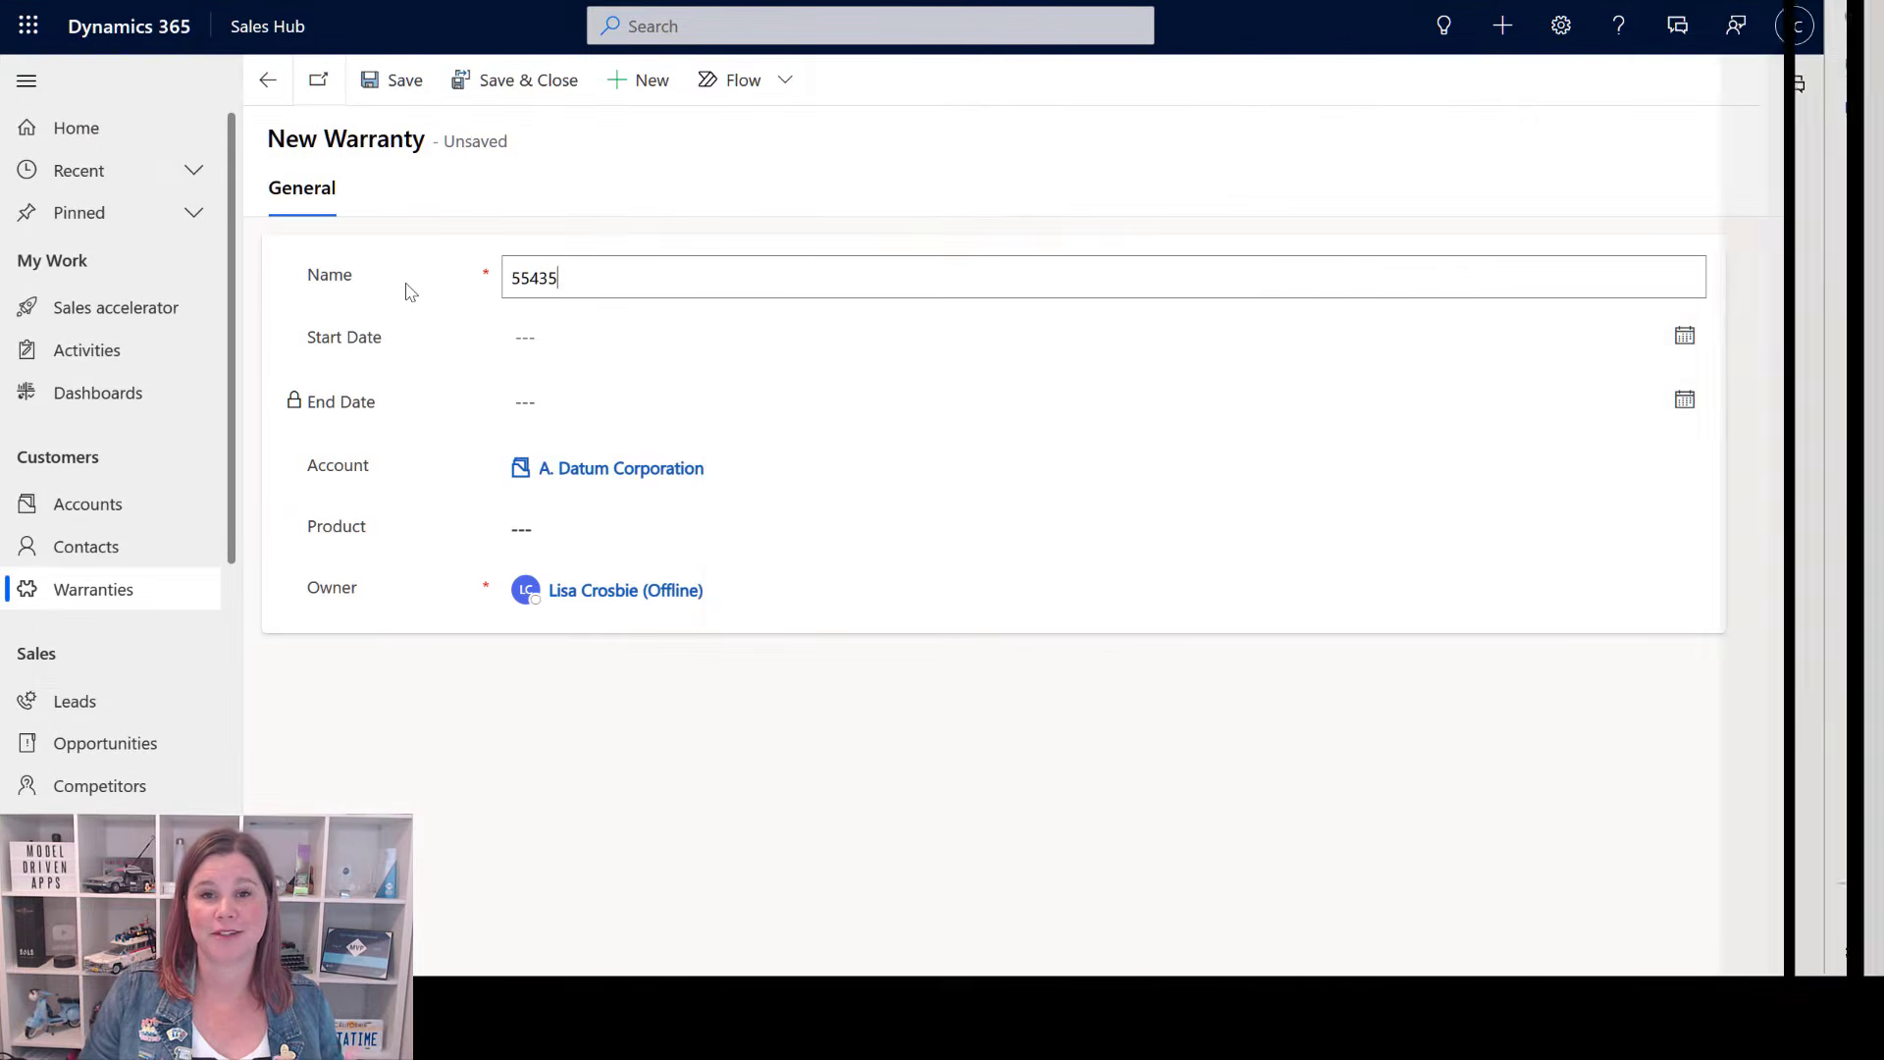
# Save a new A. Datum Corporation warranty named 5543543 with start date 5/22/2023 and product Café A-100 Automatic, and open the warranties list.
pyautogui.write('43543')
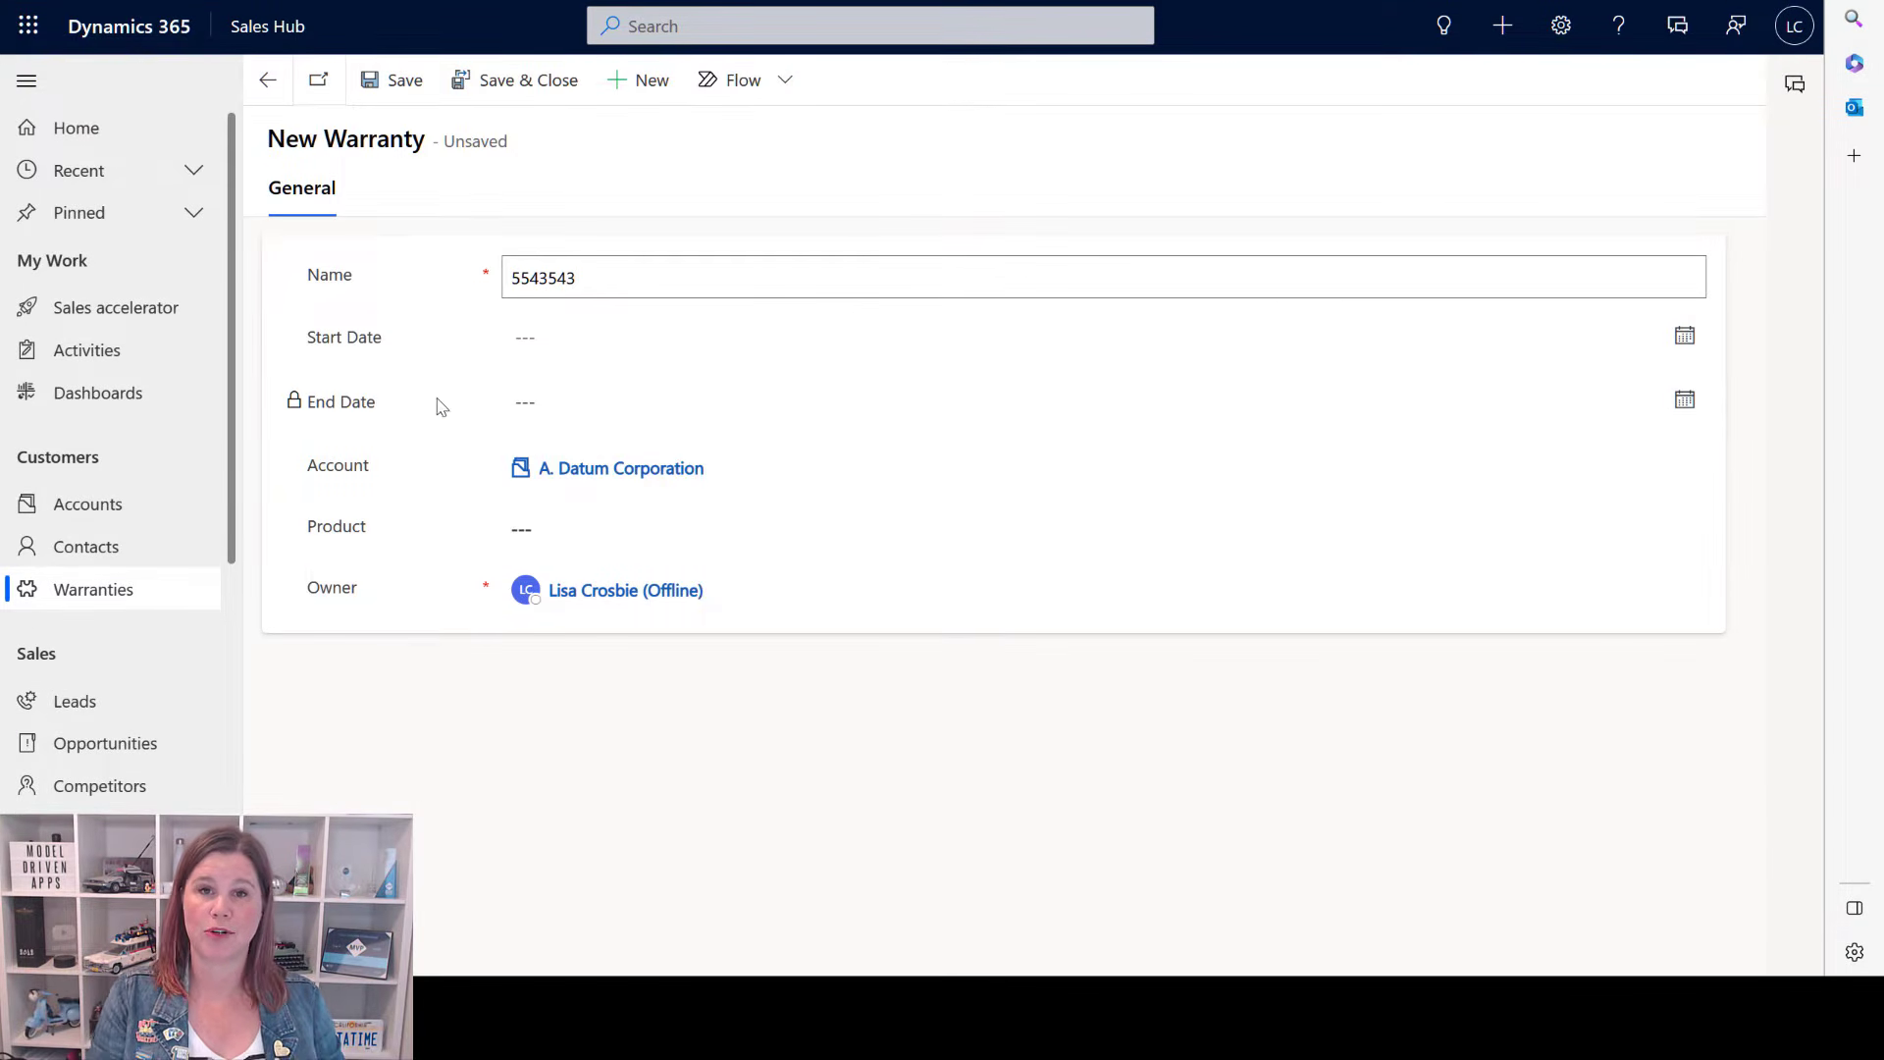
pyautogui.click(563, 342)
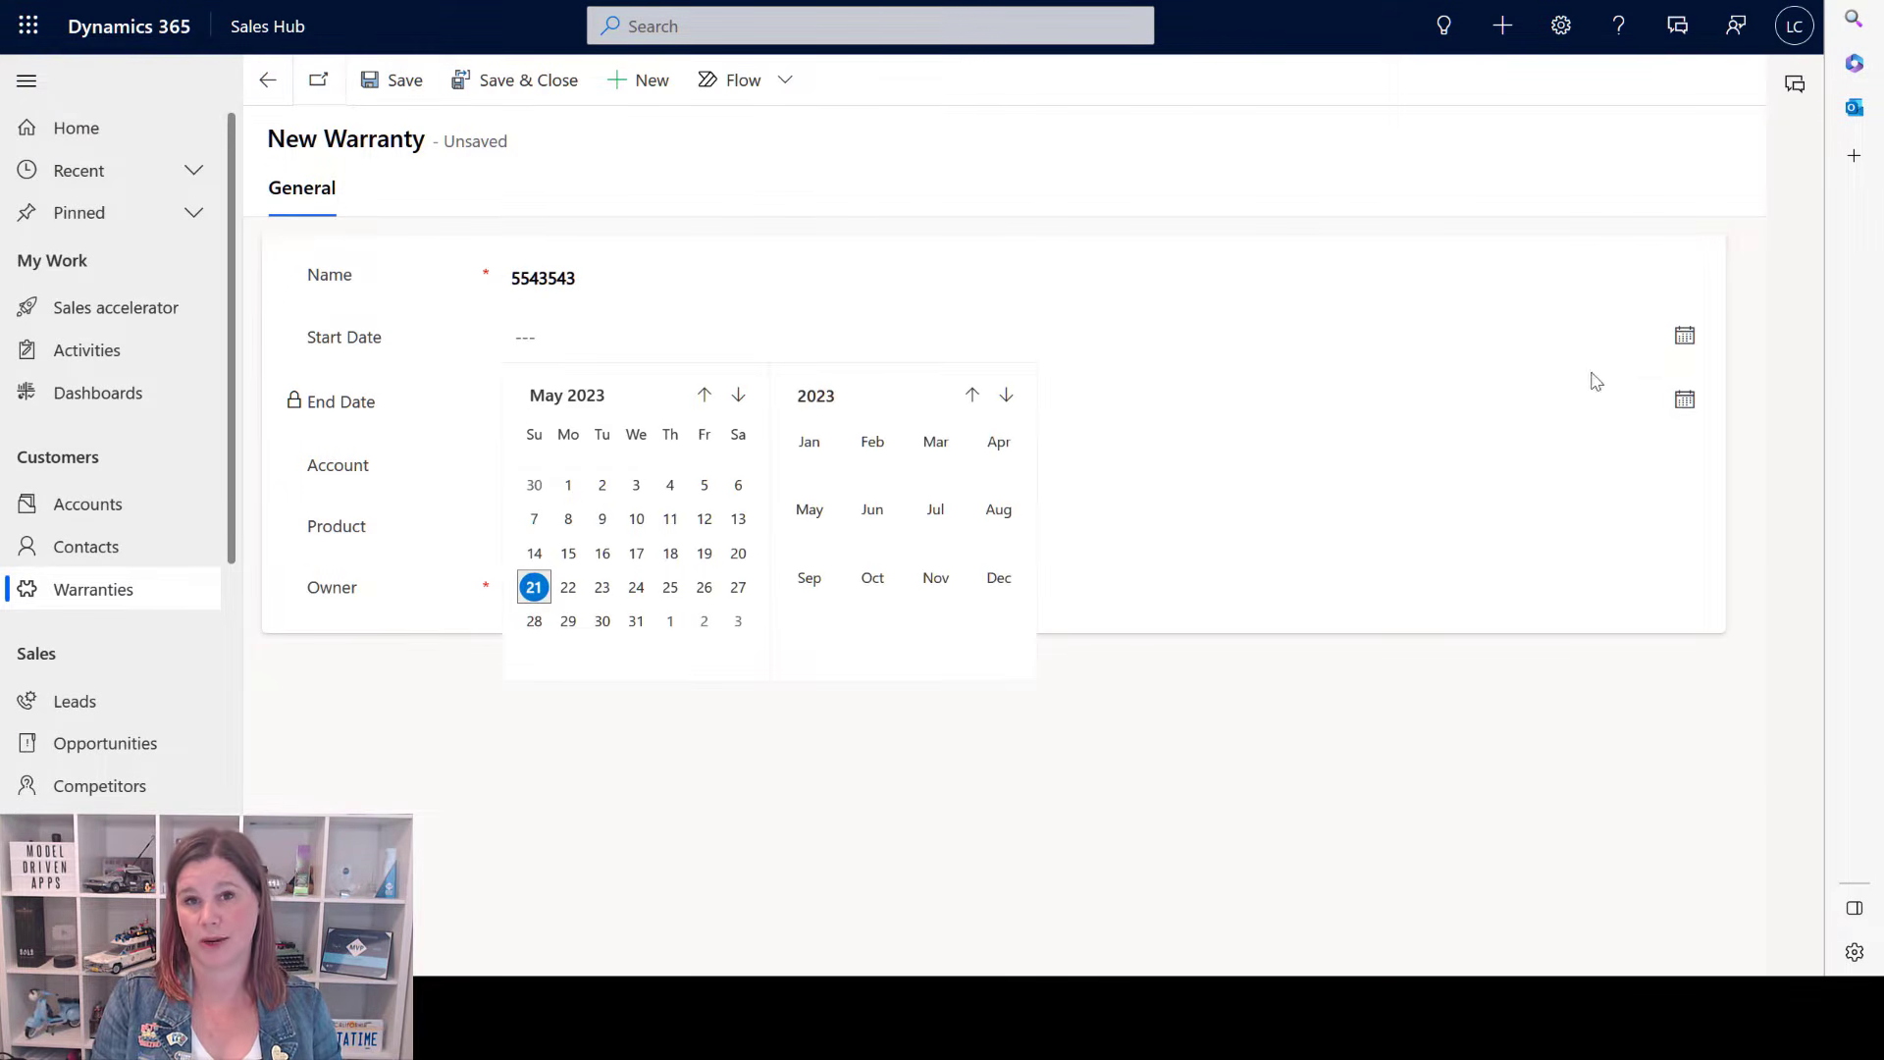
pyautogui.click(568, 586)
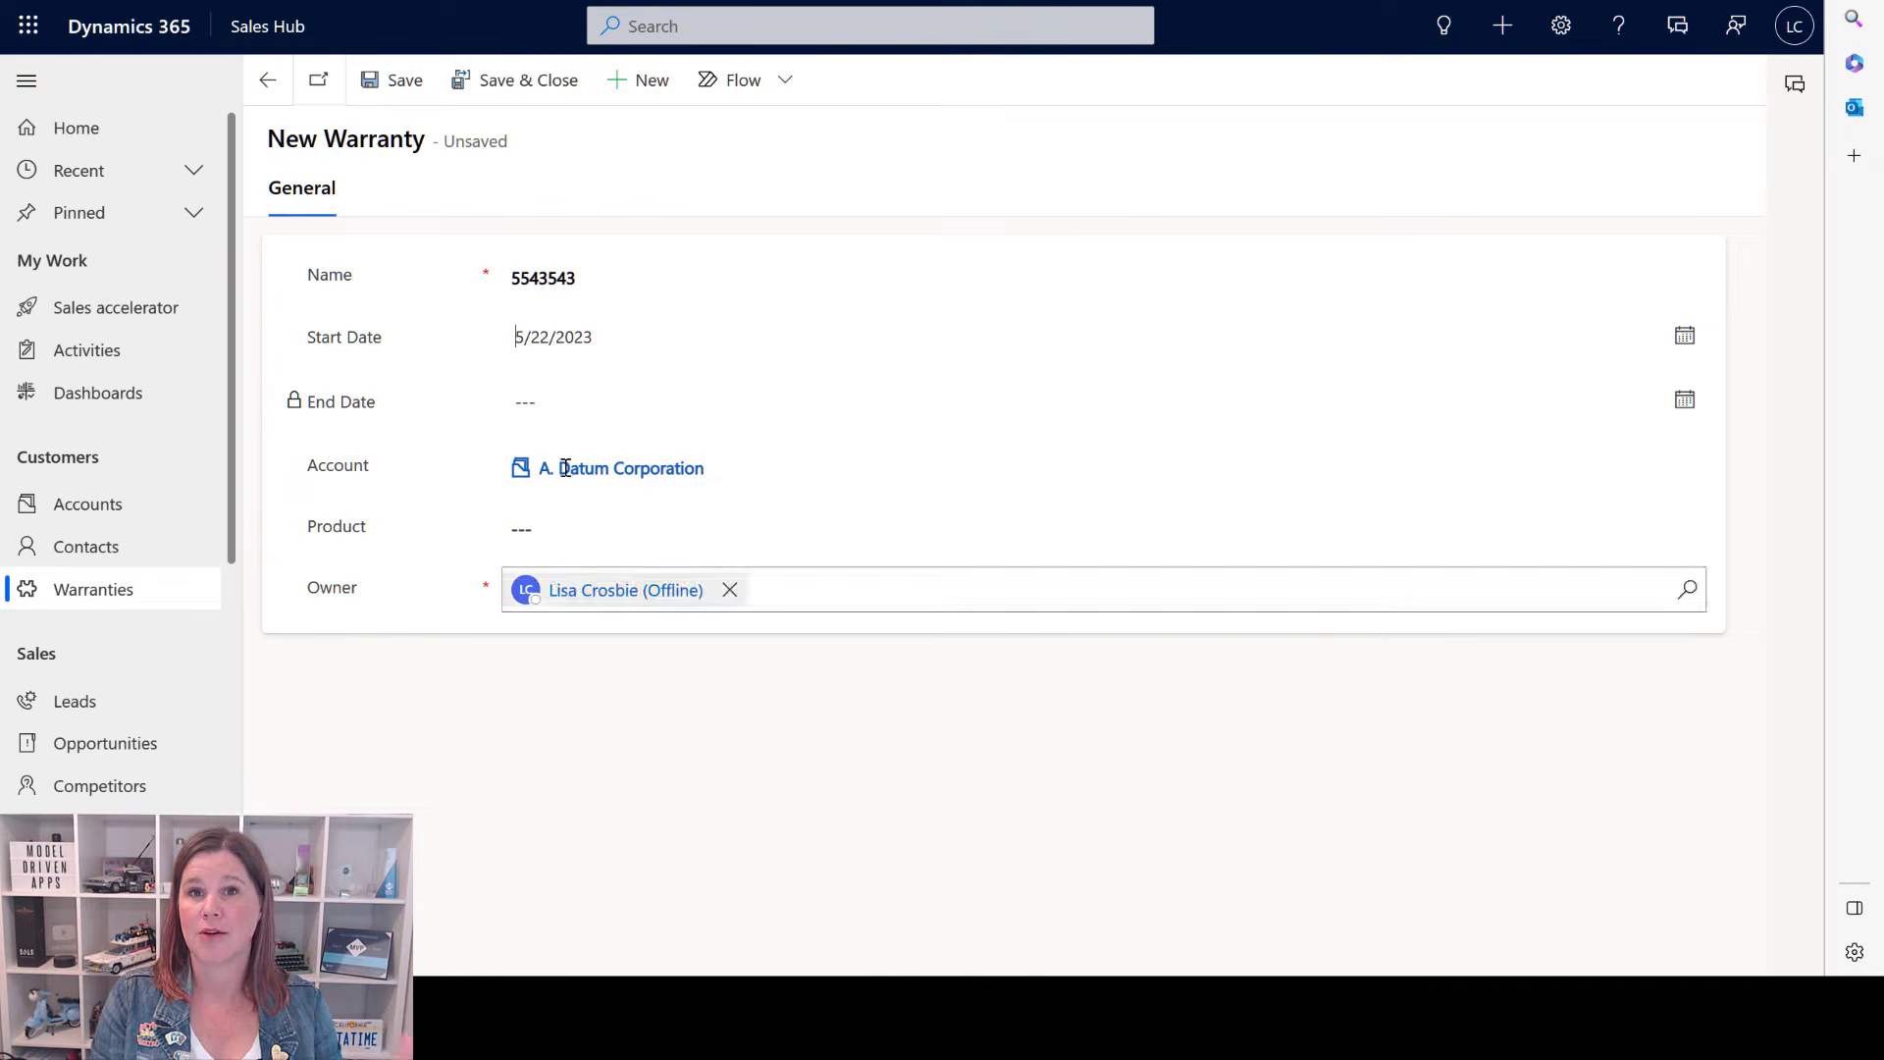
pyautogui.click(984, 527)
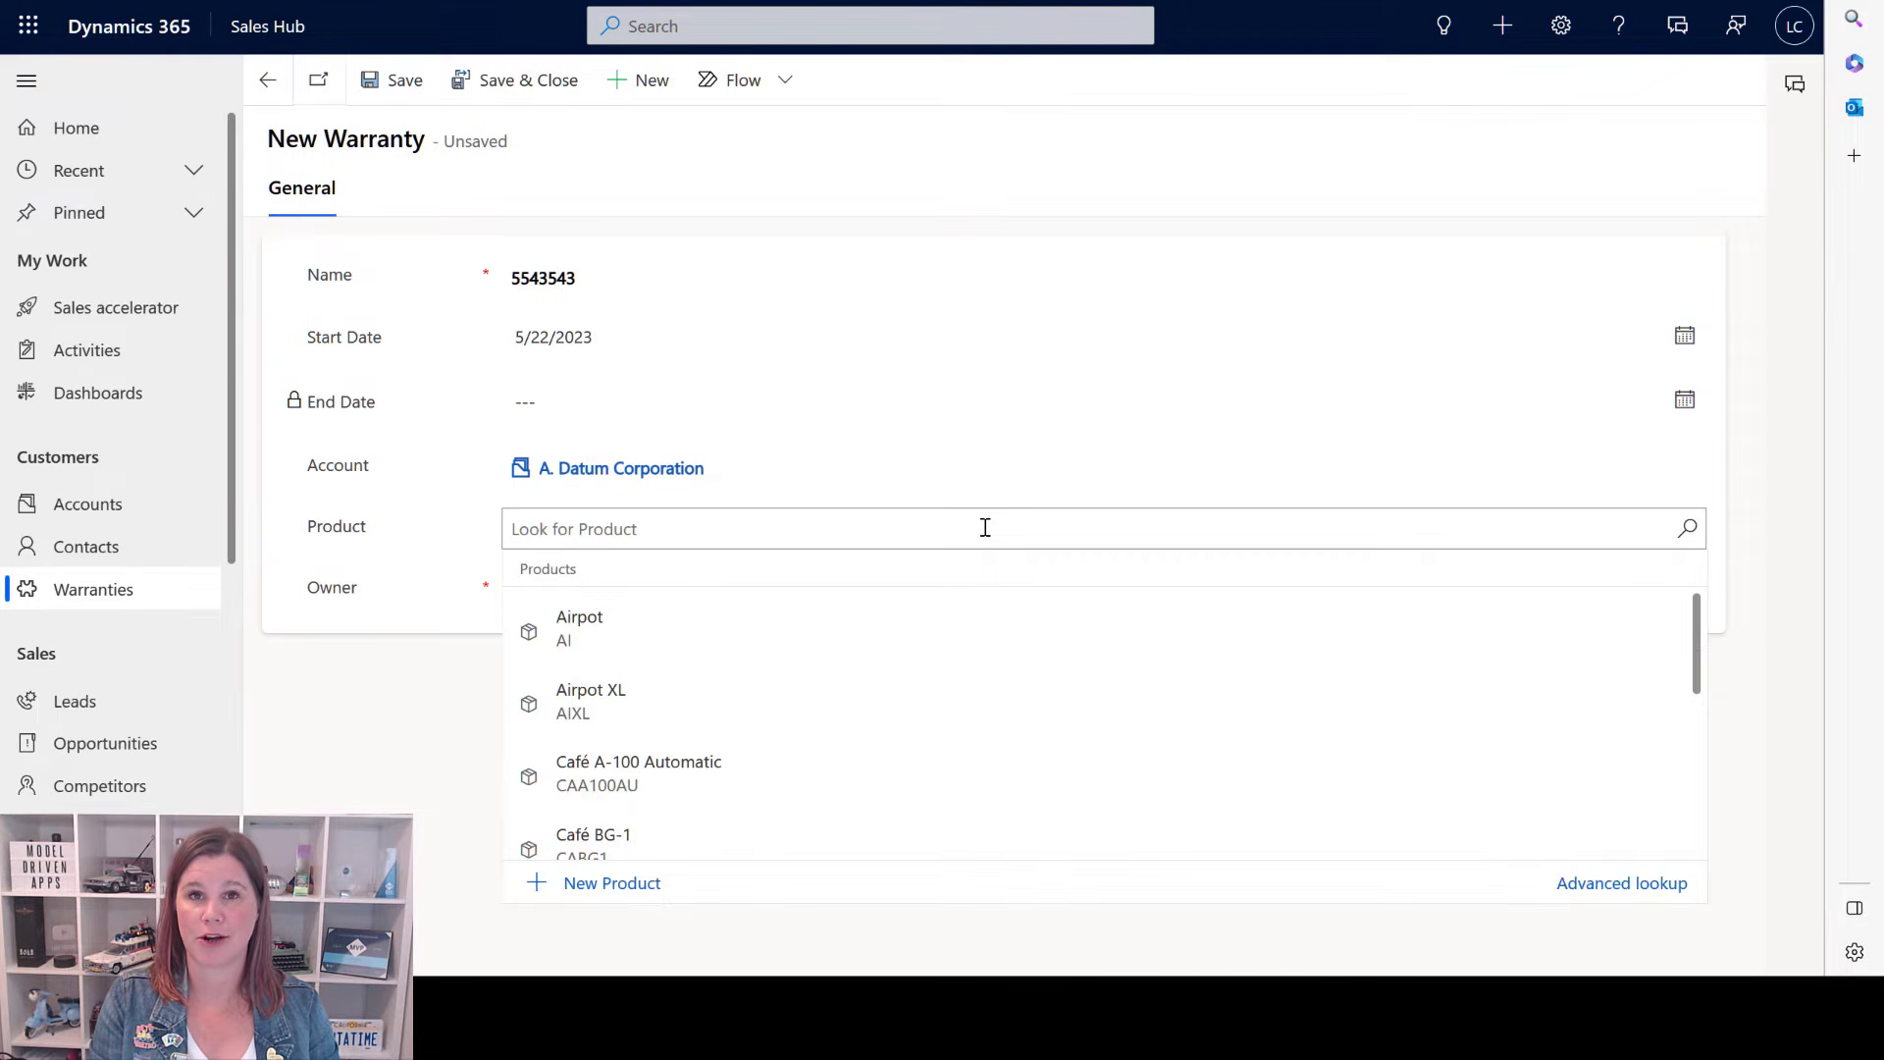
pyautogui.click(684, 765)
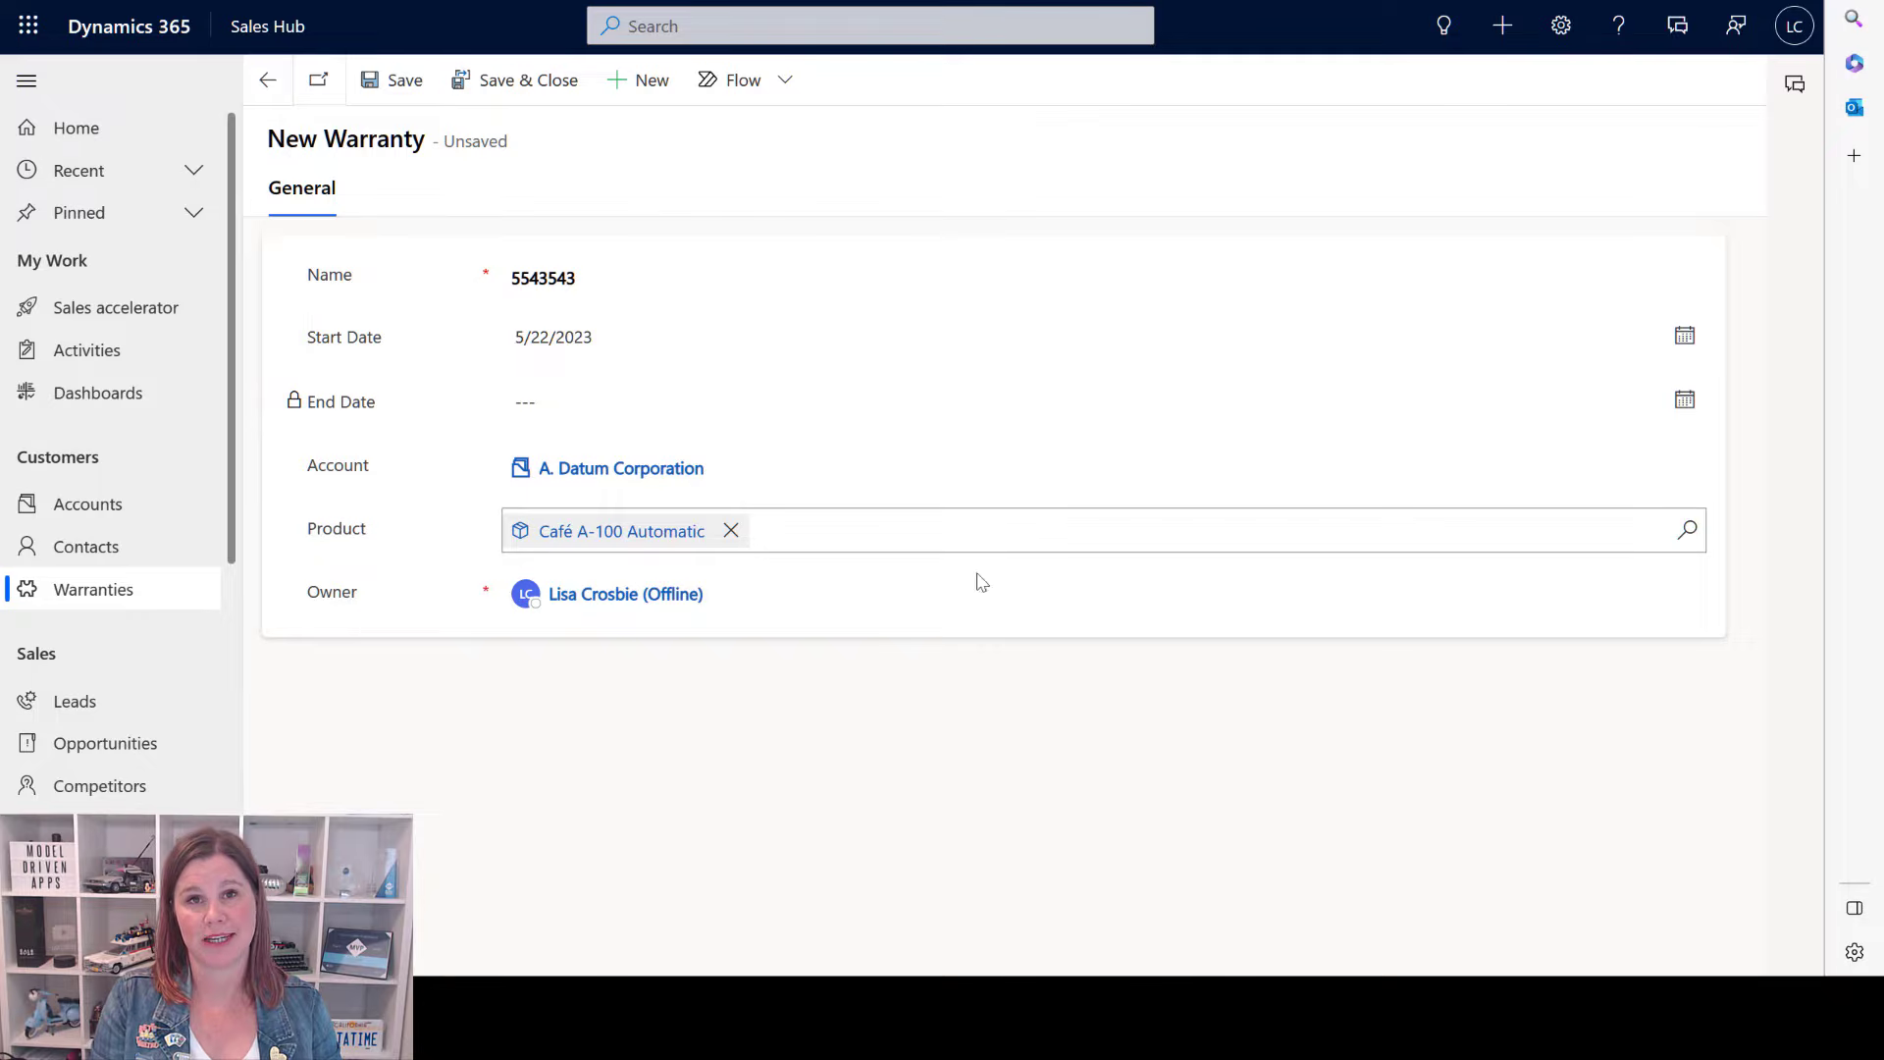
pyautogui.click(391, 80)
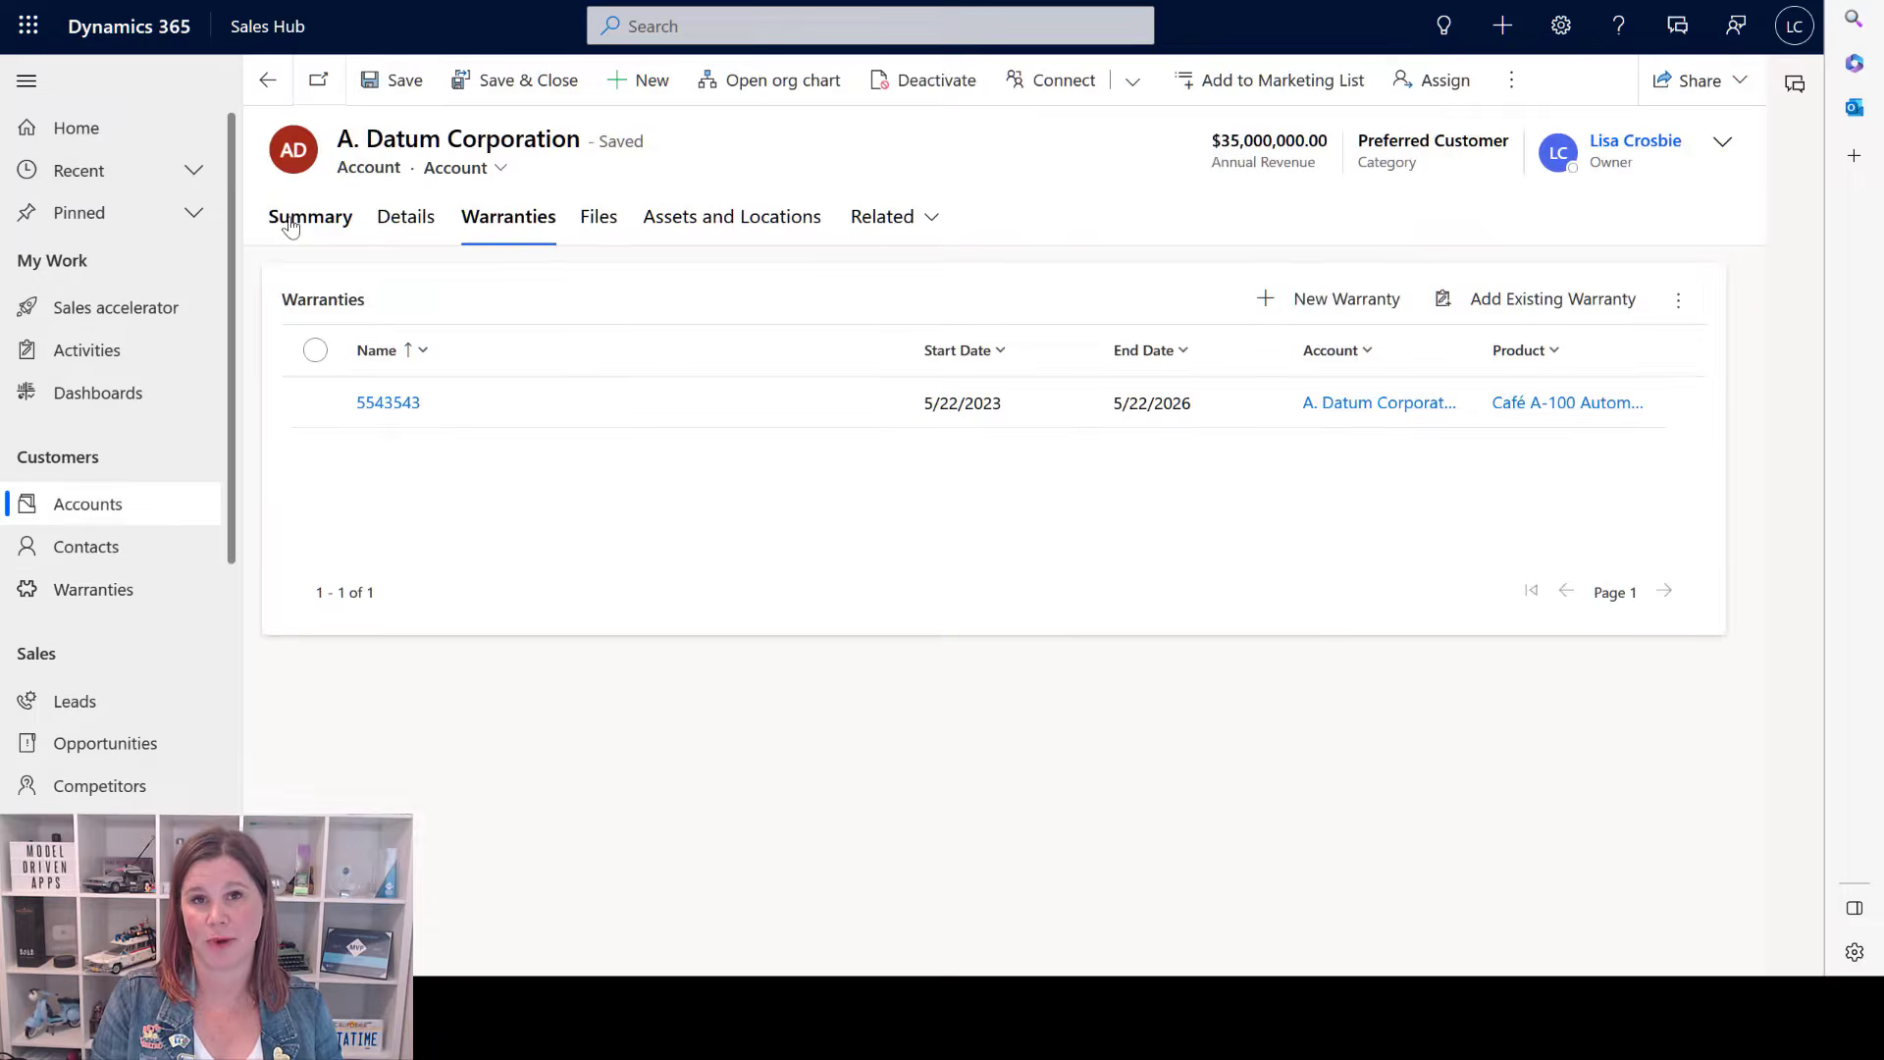
pyautogui.click(93, 588)
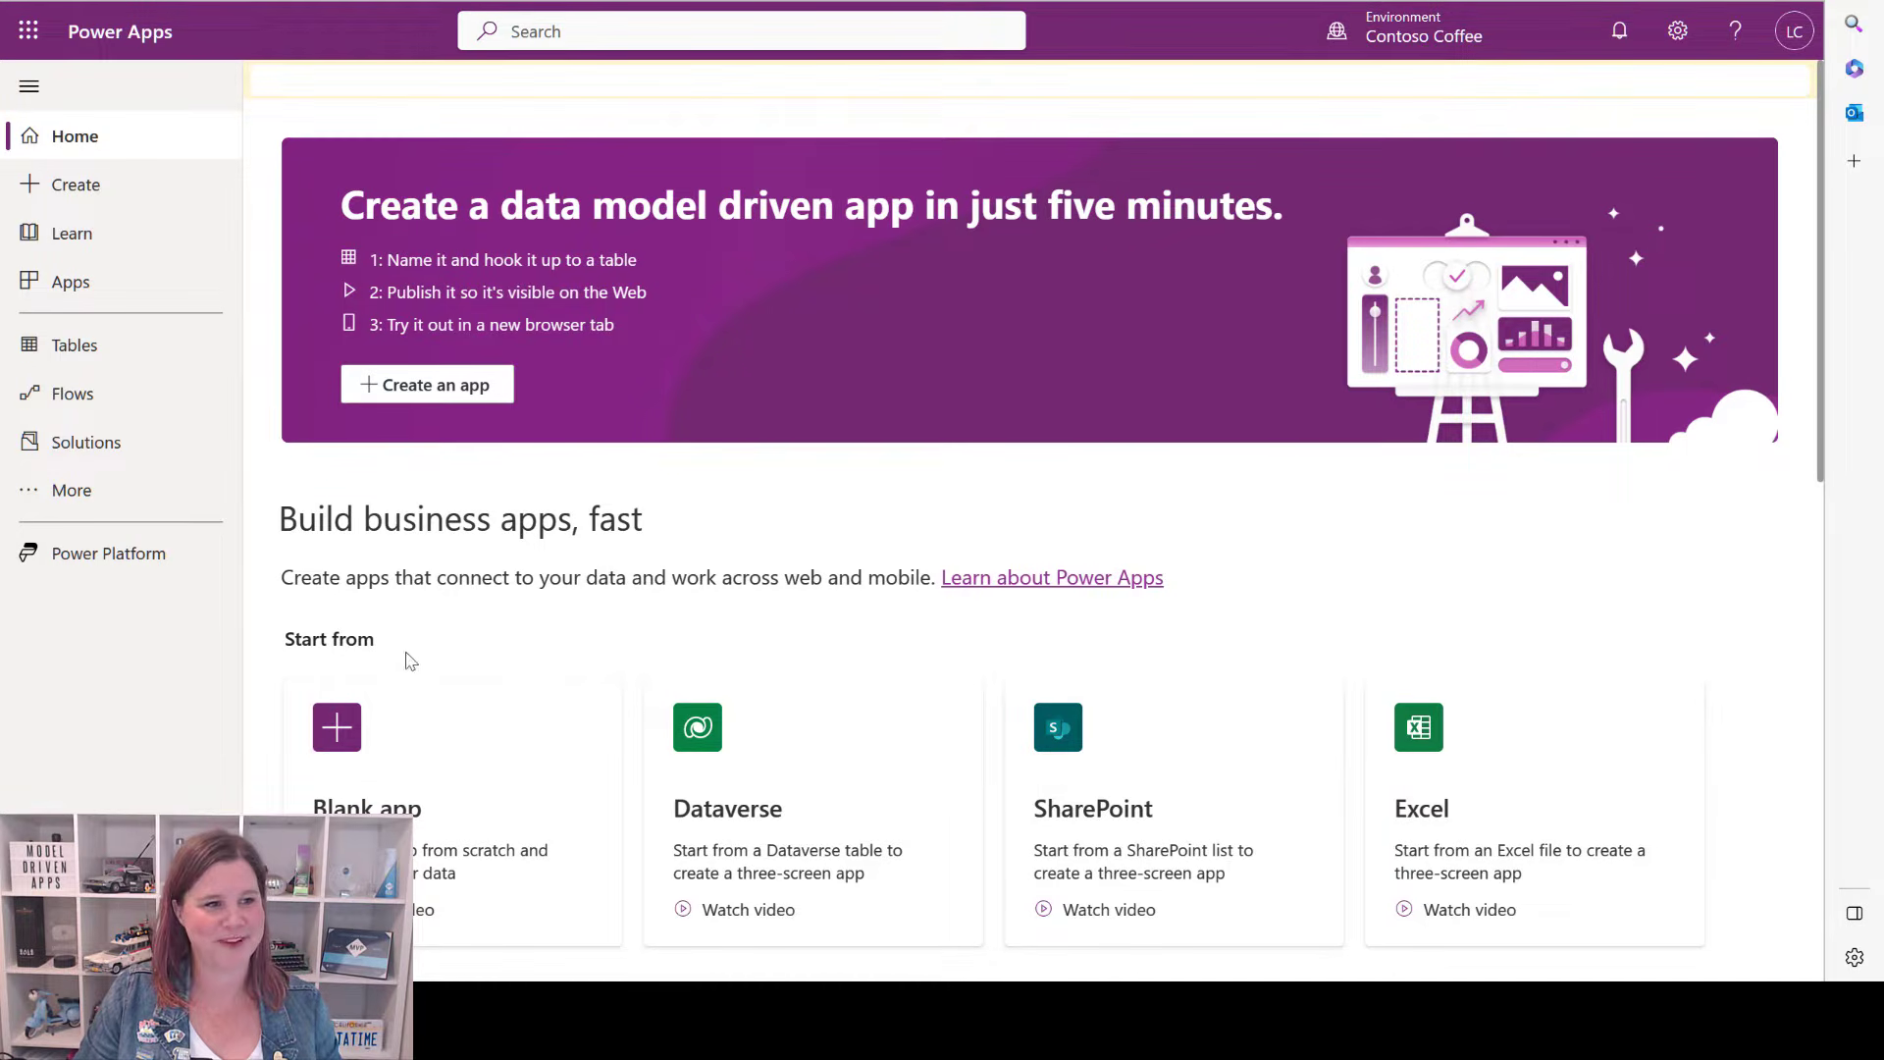
# In Power Apps, start a new solution with the display name Sales Configurations.
pyautogui.click(87, 442)
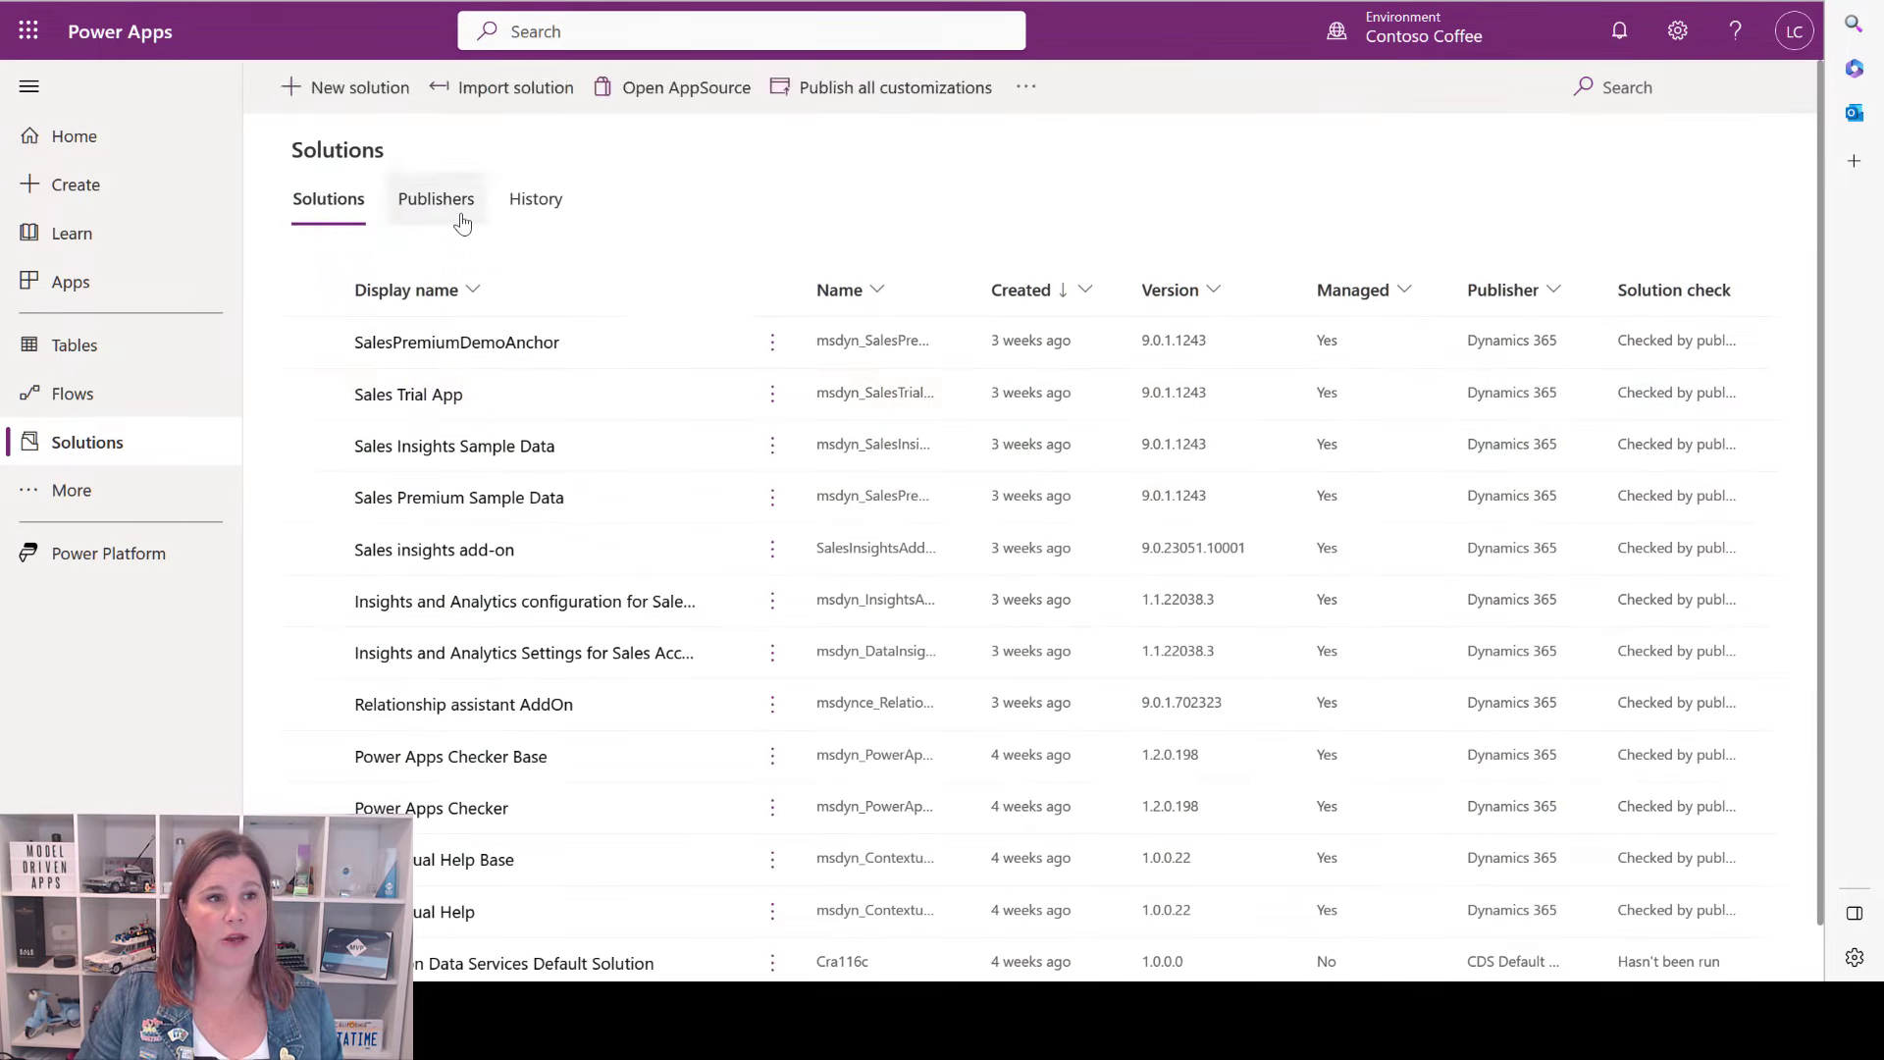
pyautogui.click(343, 89)
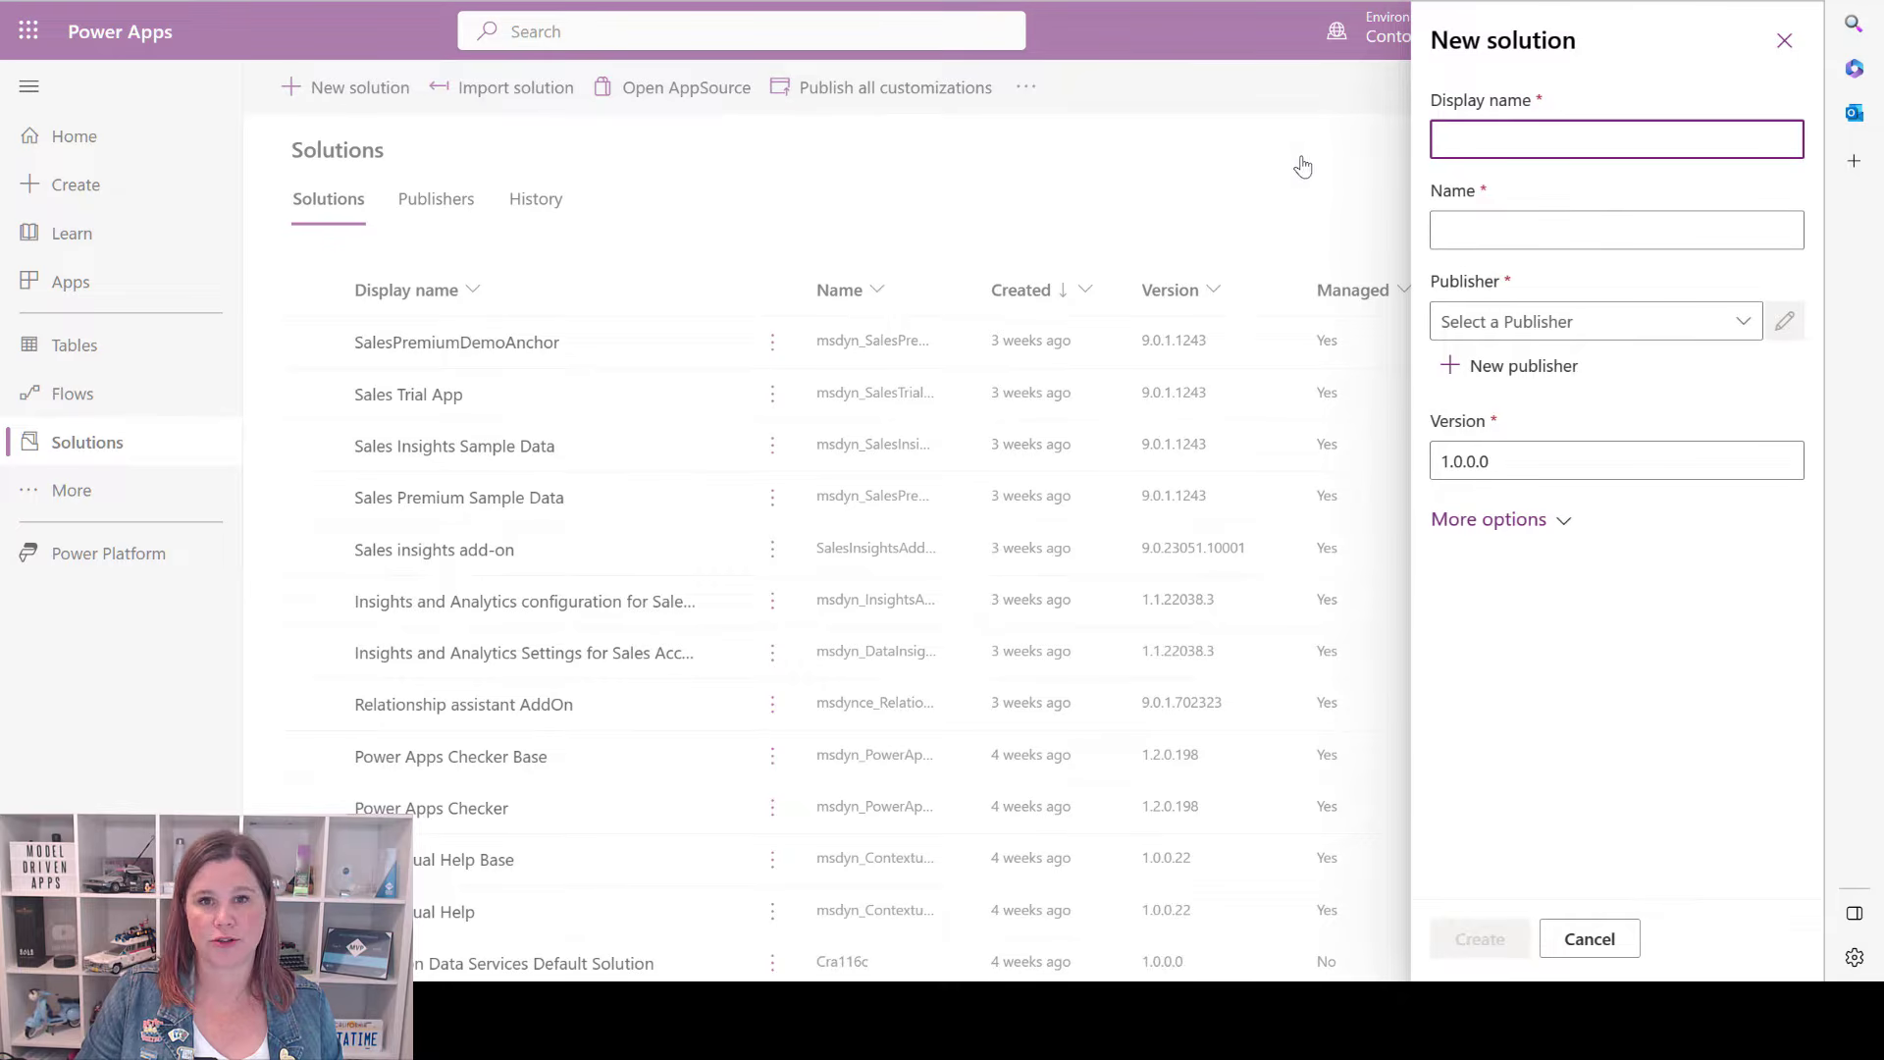
pyautogui.write('Sales Configurations')
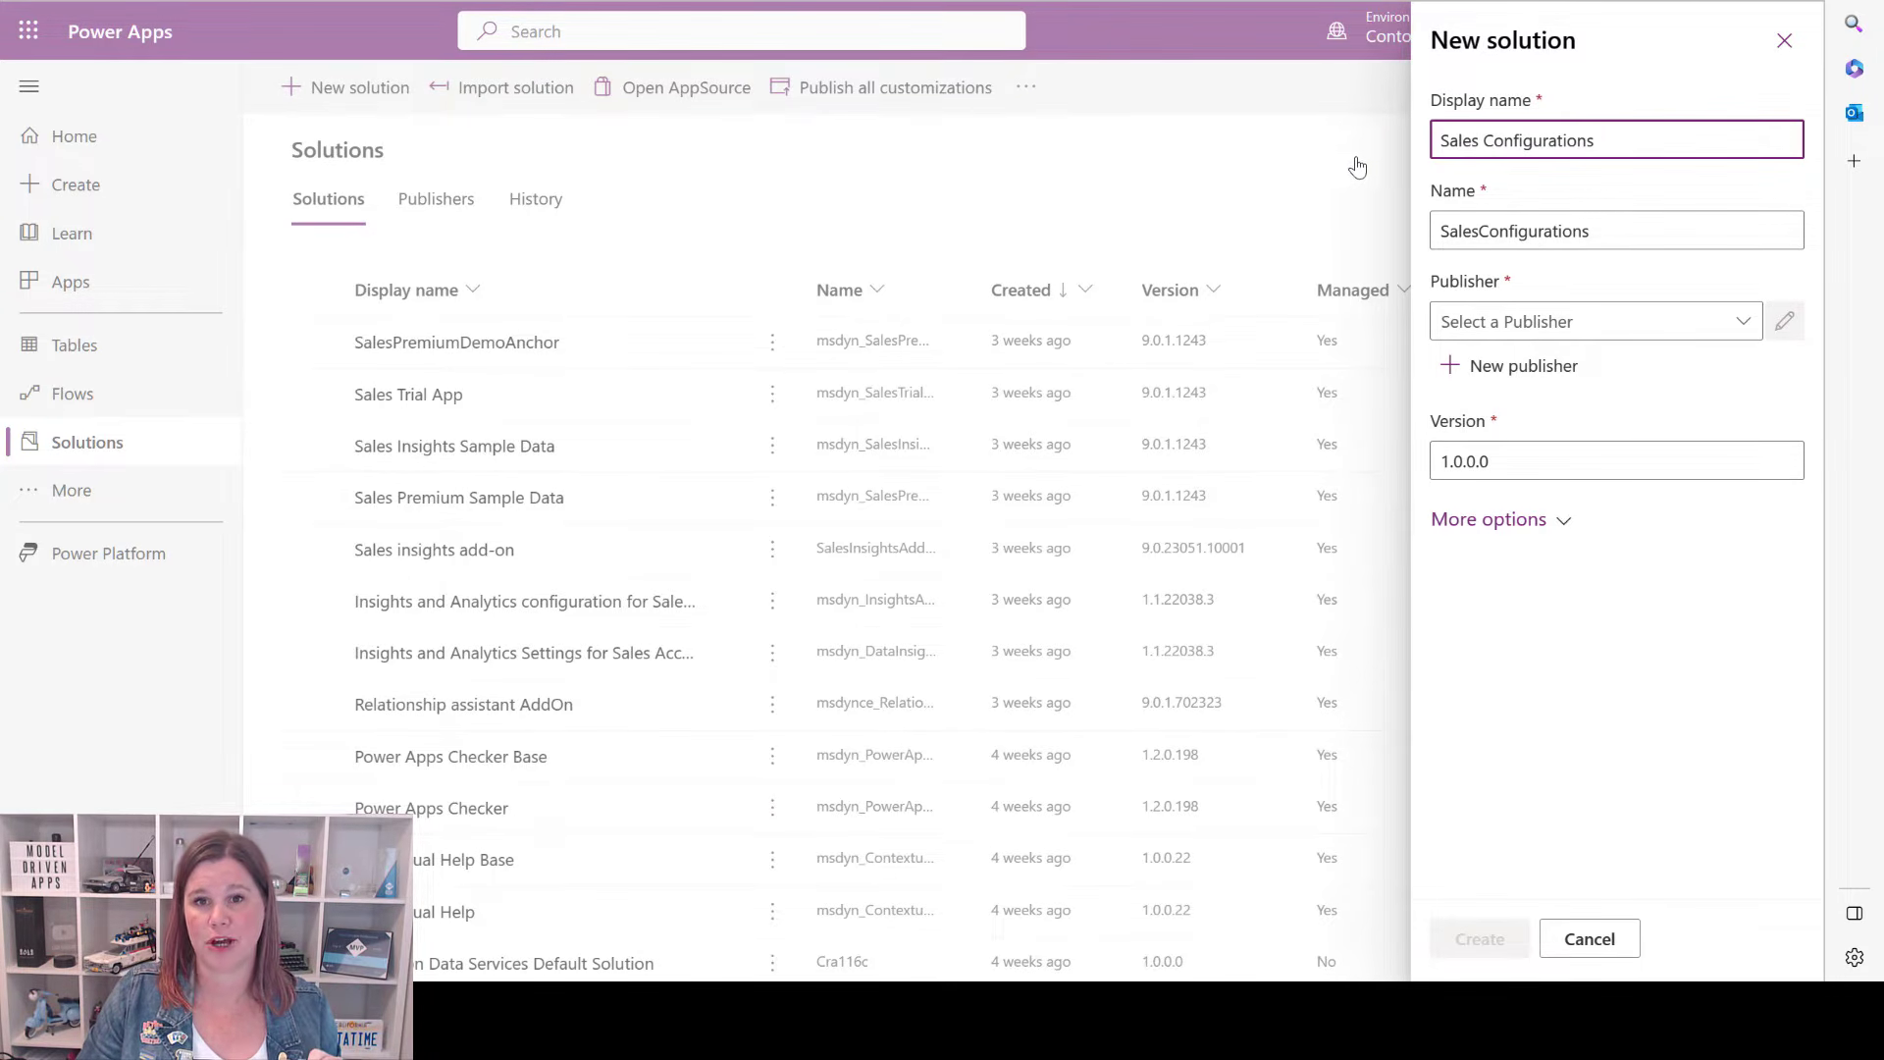
# Create a new publisher for the solution with the publisher's full name as display name, its unspaced lowercase form as name, and prefix lc.
pyautogui.click(1514, 321)
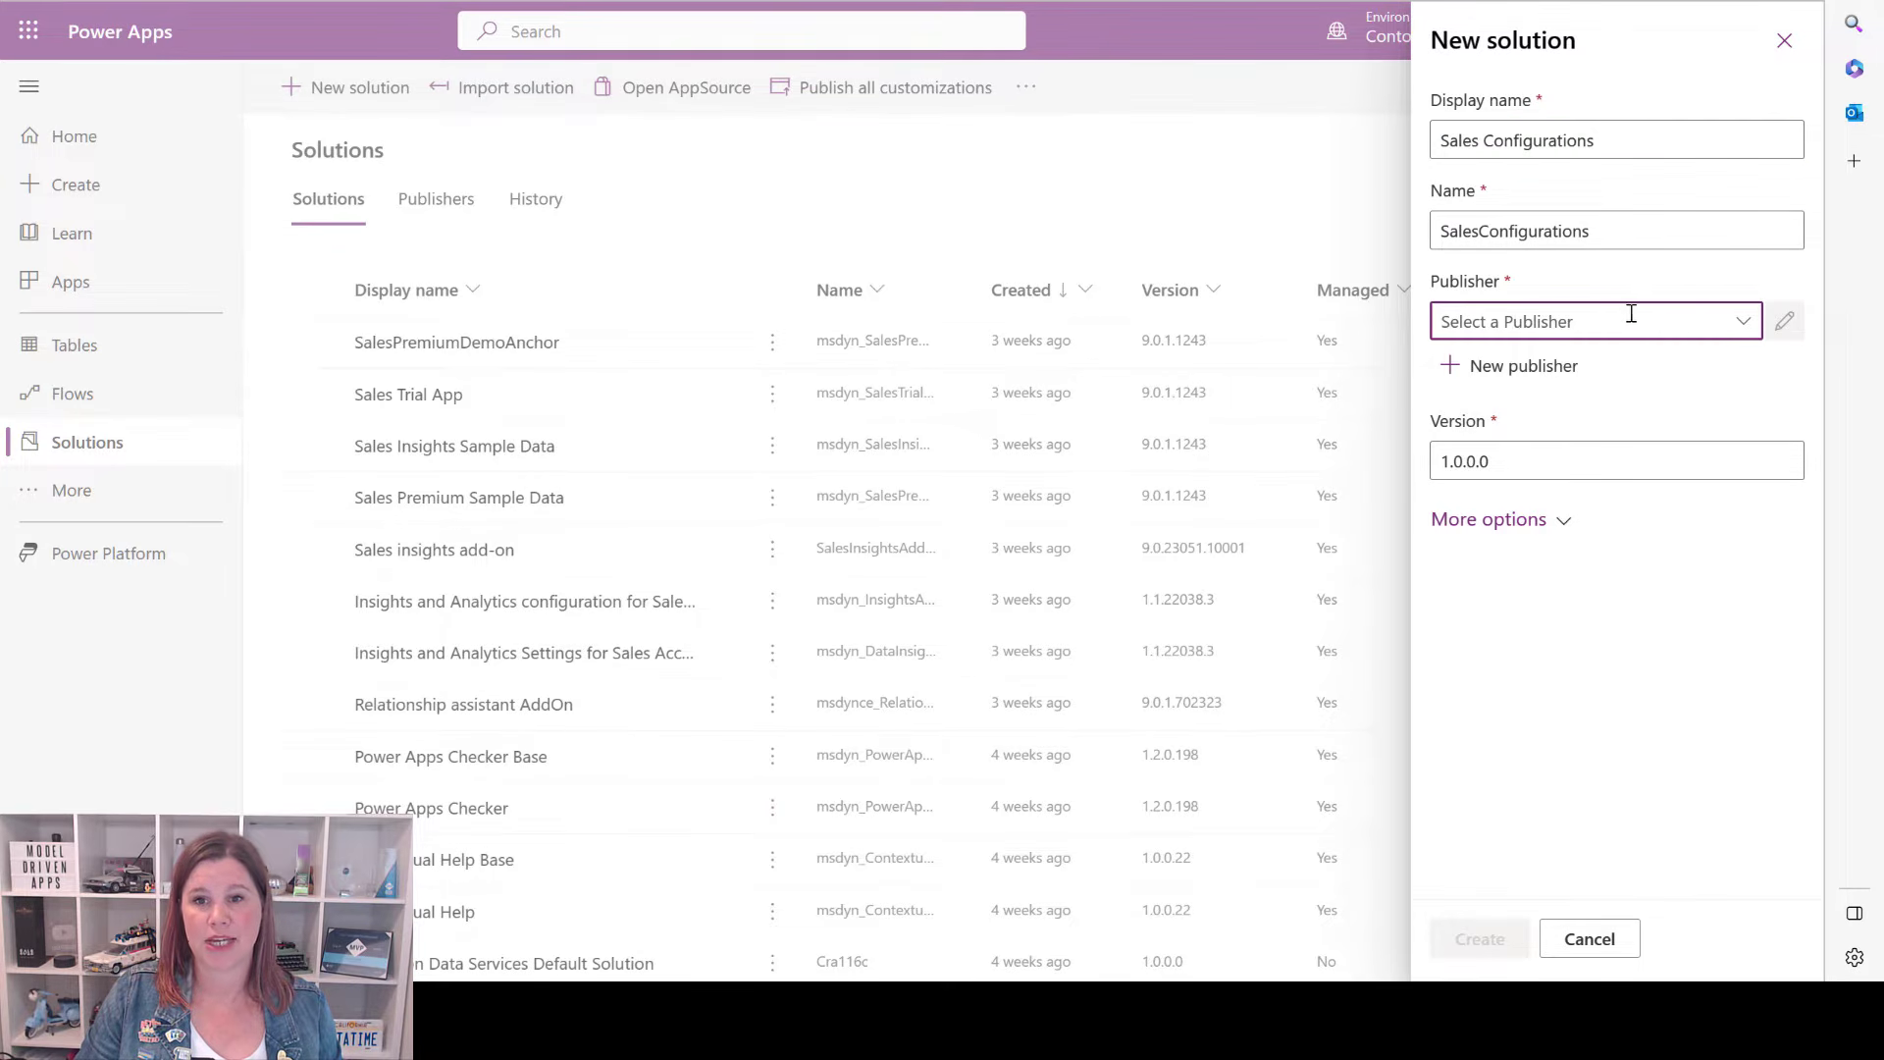
pyautogui.click(1520, 376)
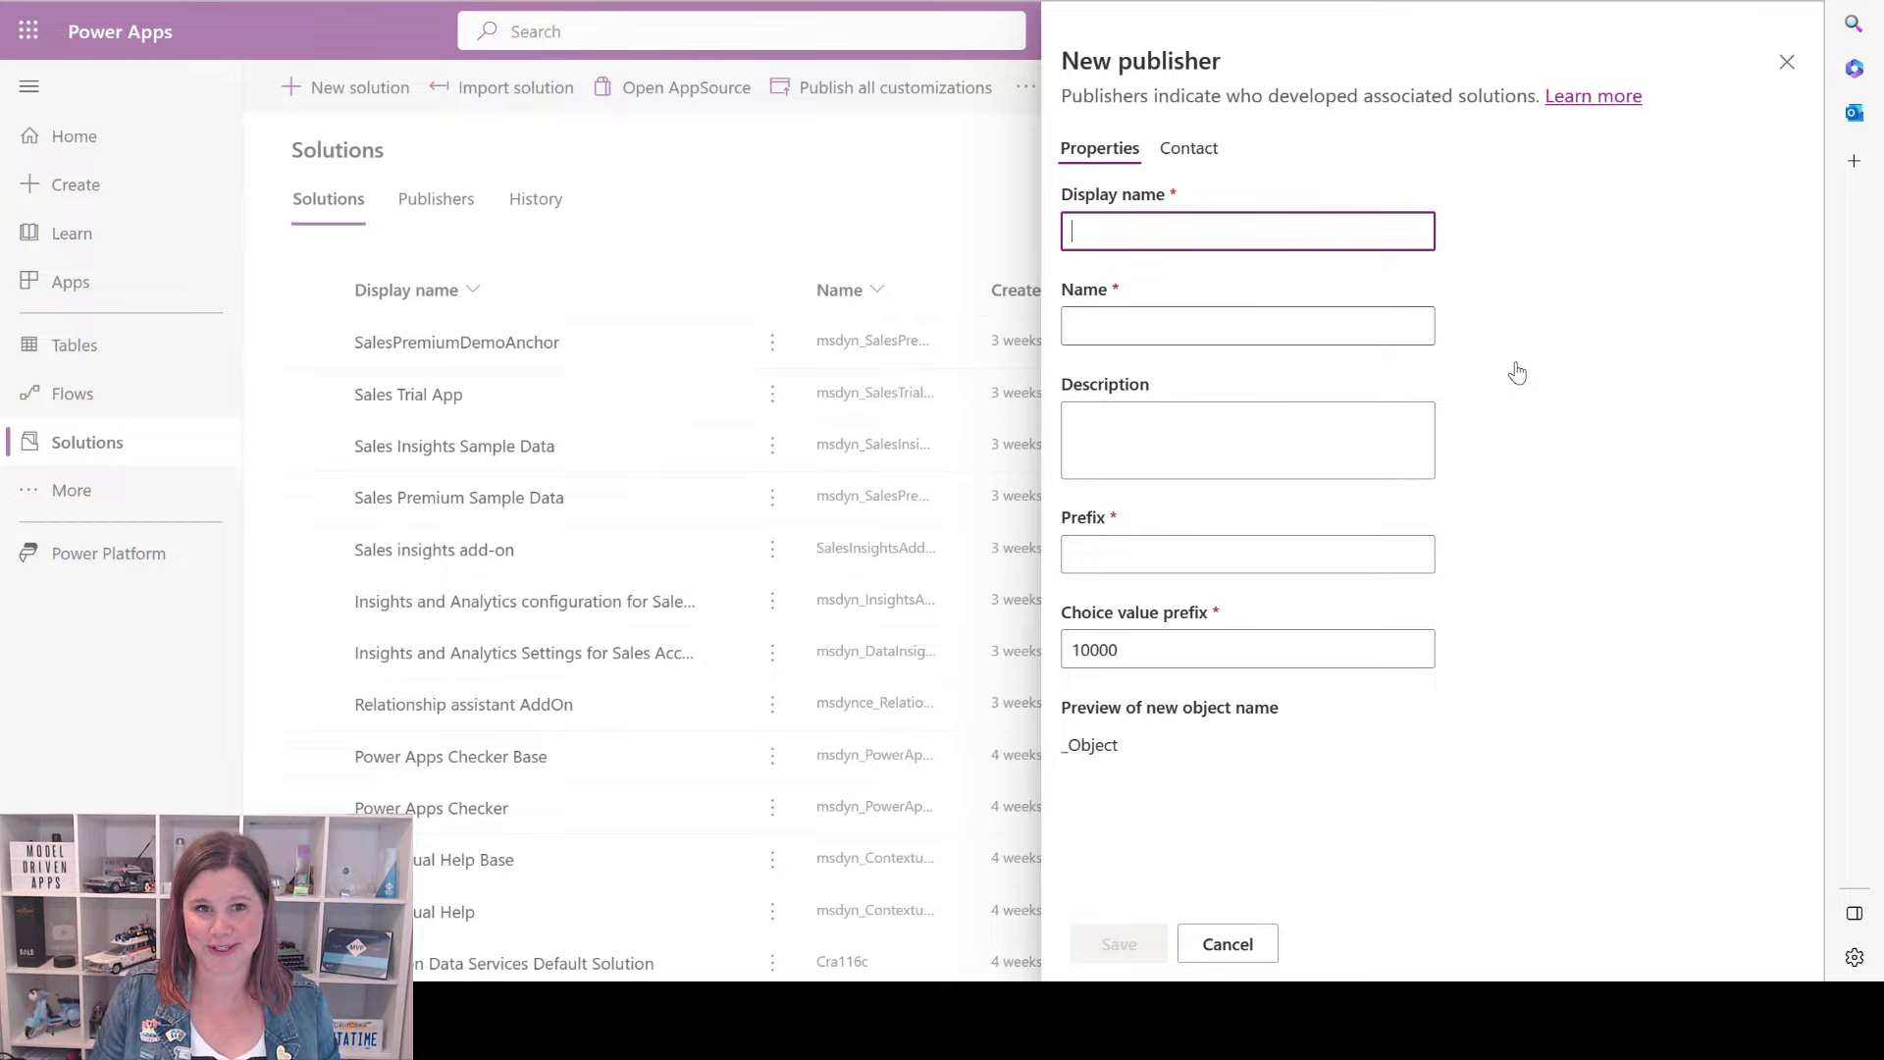
pyautogui.write('Lisa Crosbie')
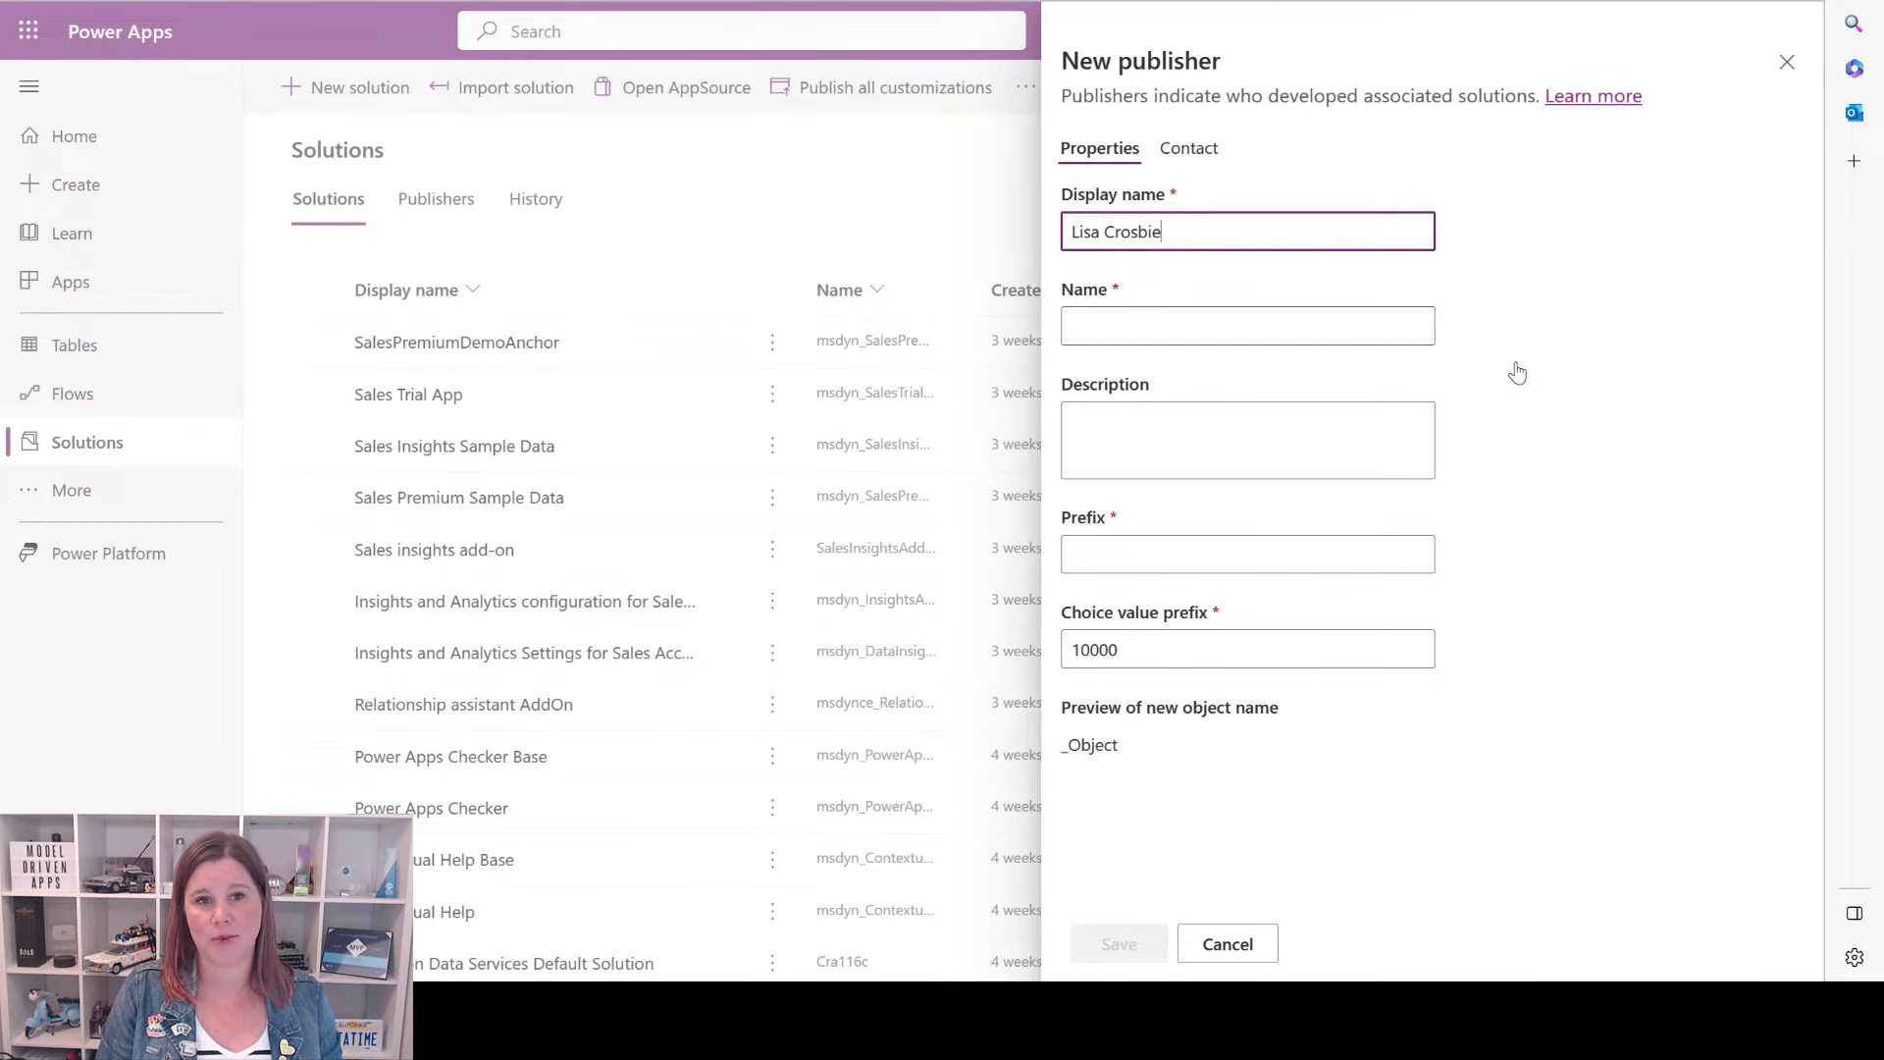
pyautogui.press('Tab')
pyautogui.write('lisacrosbie')
pyautogui.click(1342, 538)
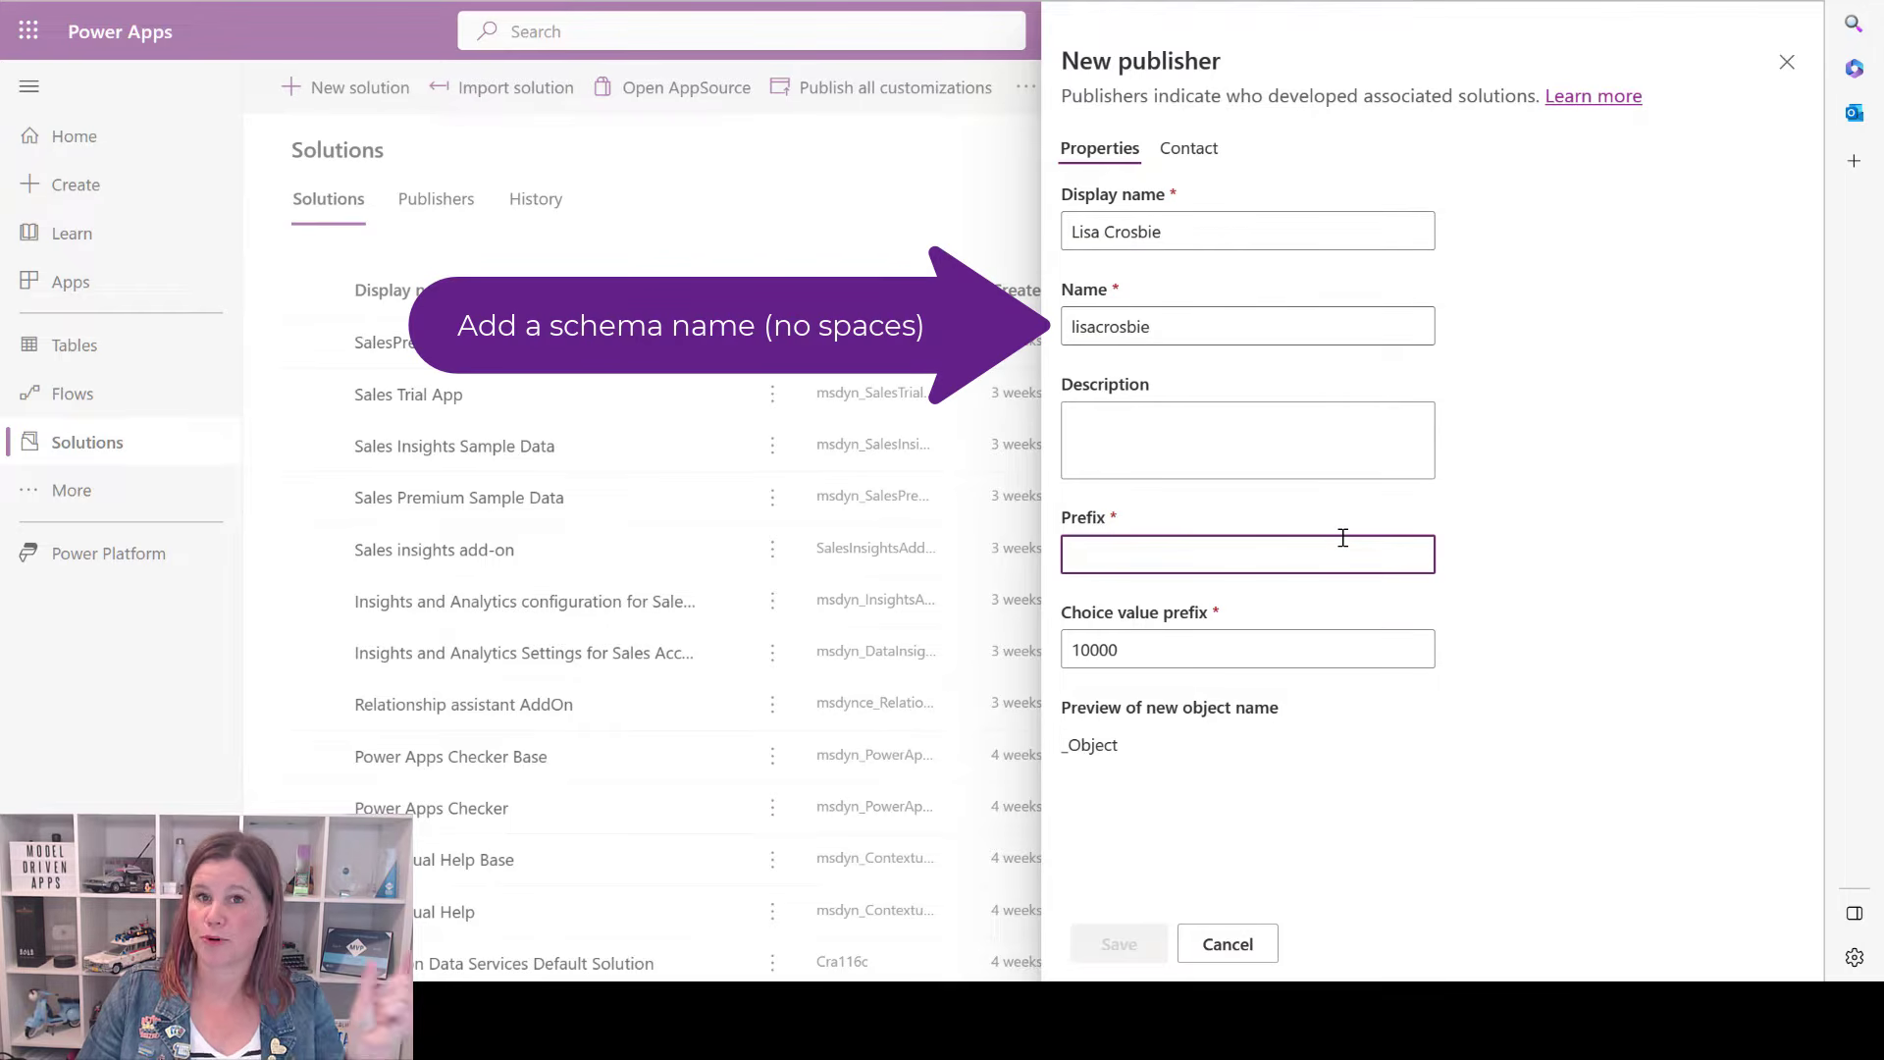
pyautogui.write('lc')
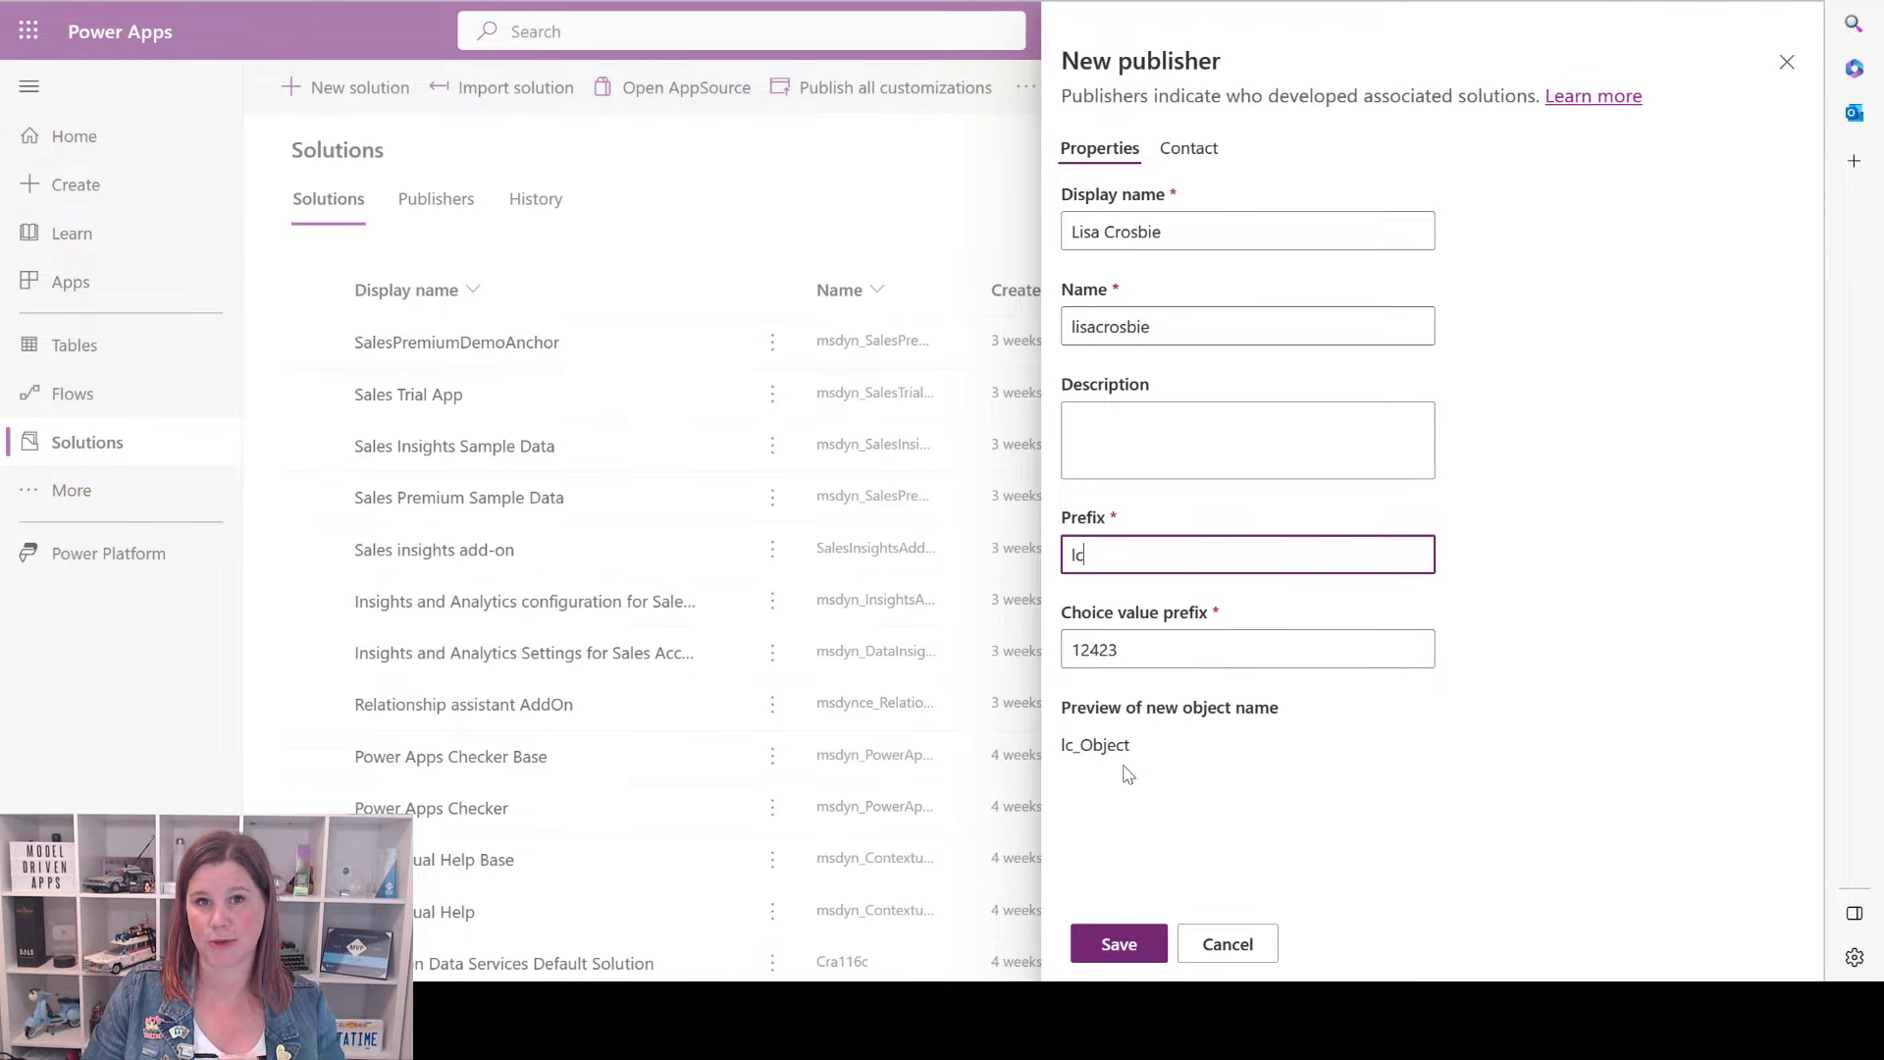
pyautogui.click(1135, 940)
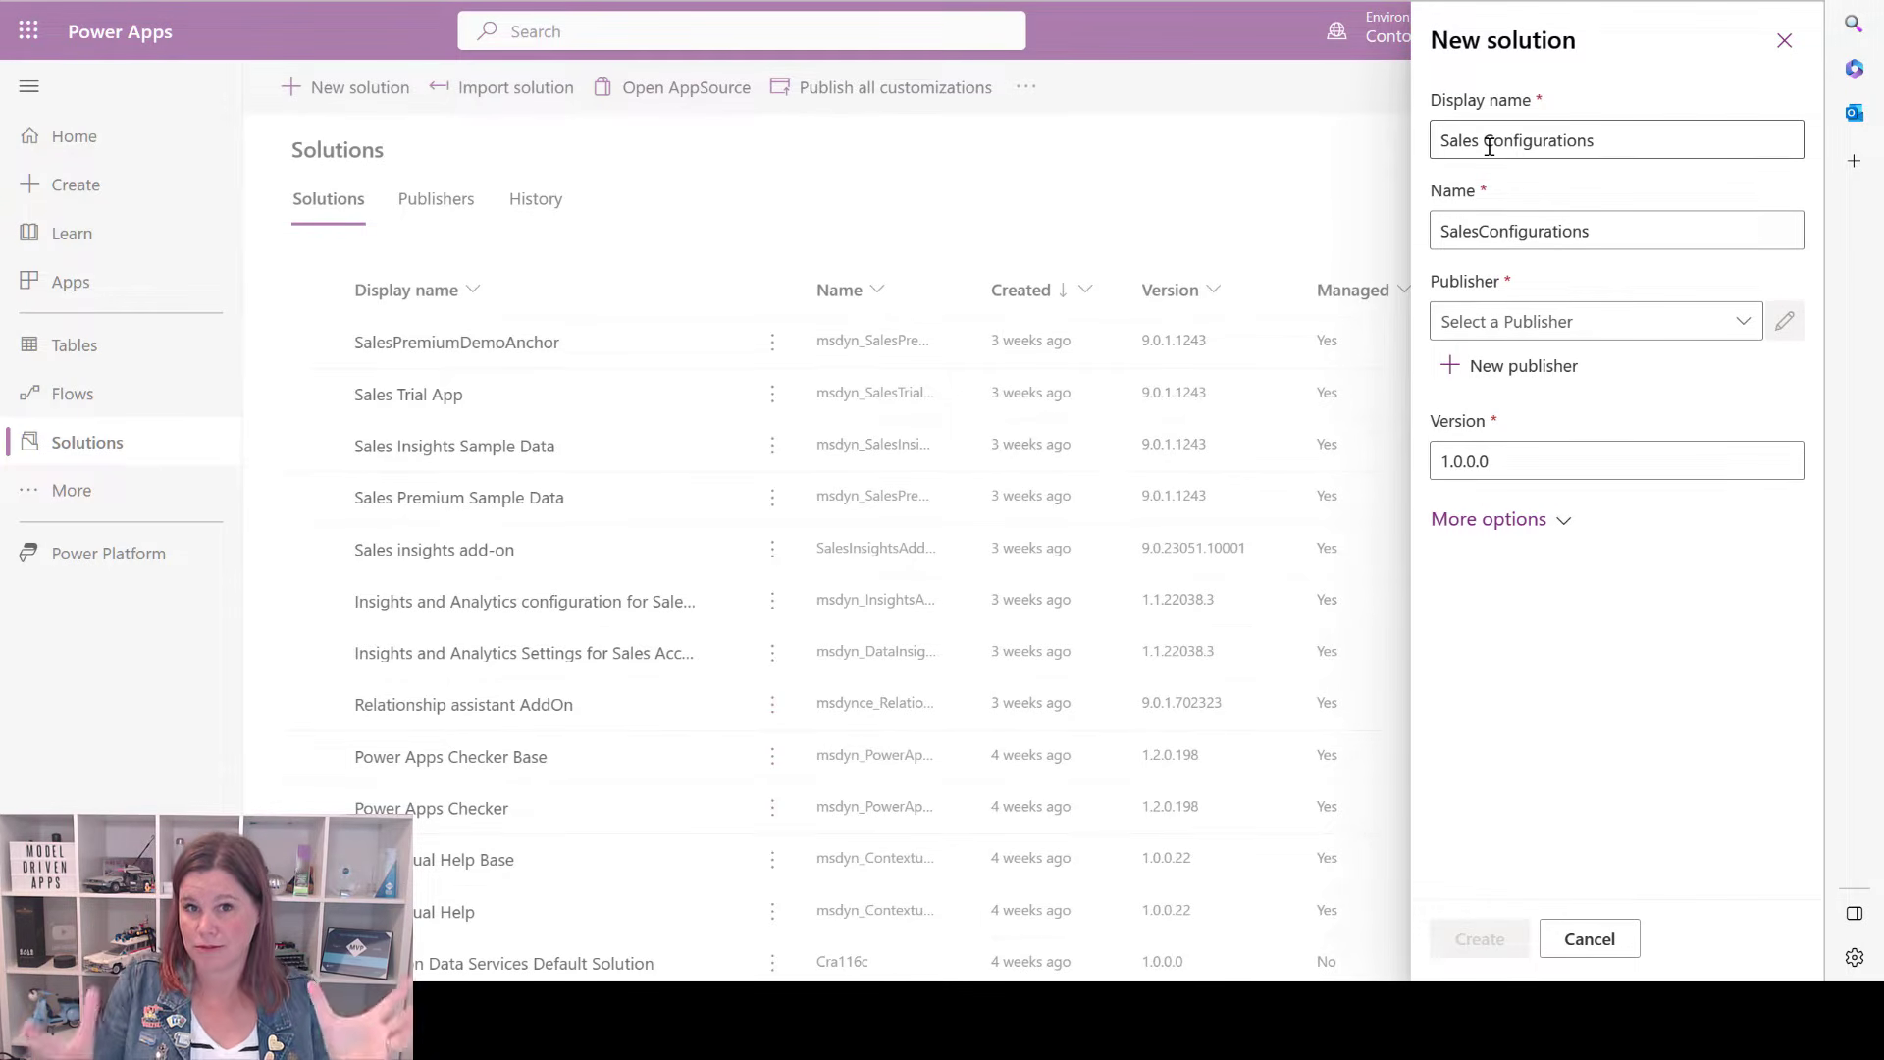
# Assign the new custom publisher to the Sales Configurations solution and create the solution.
pyautogui.click(1735, 324)
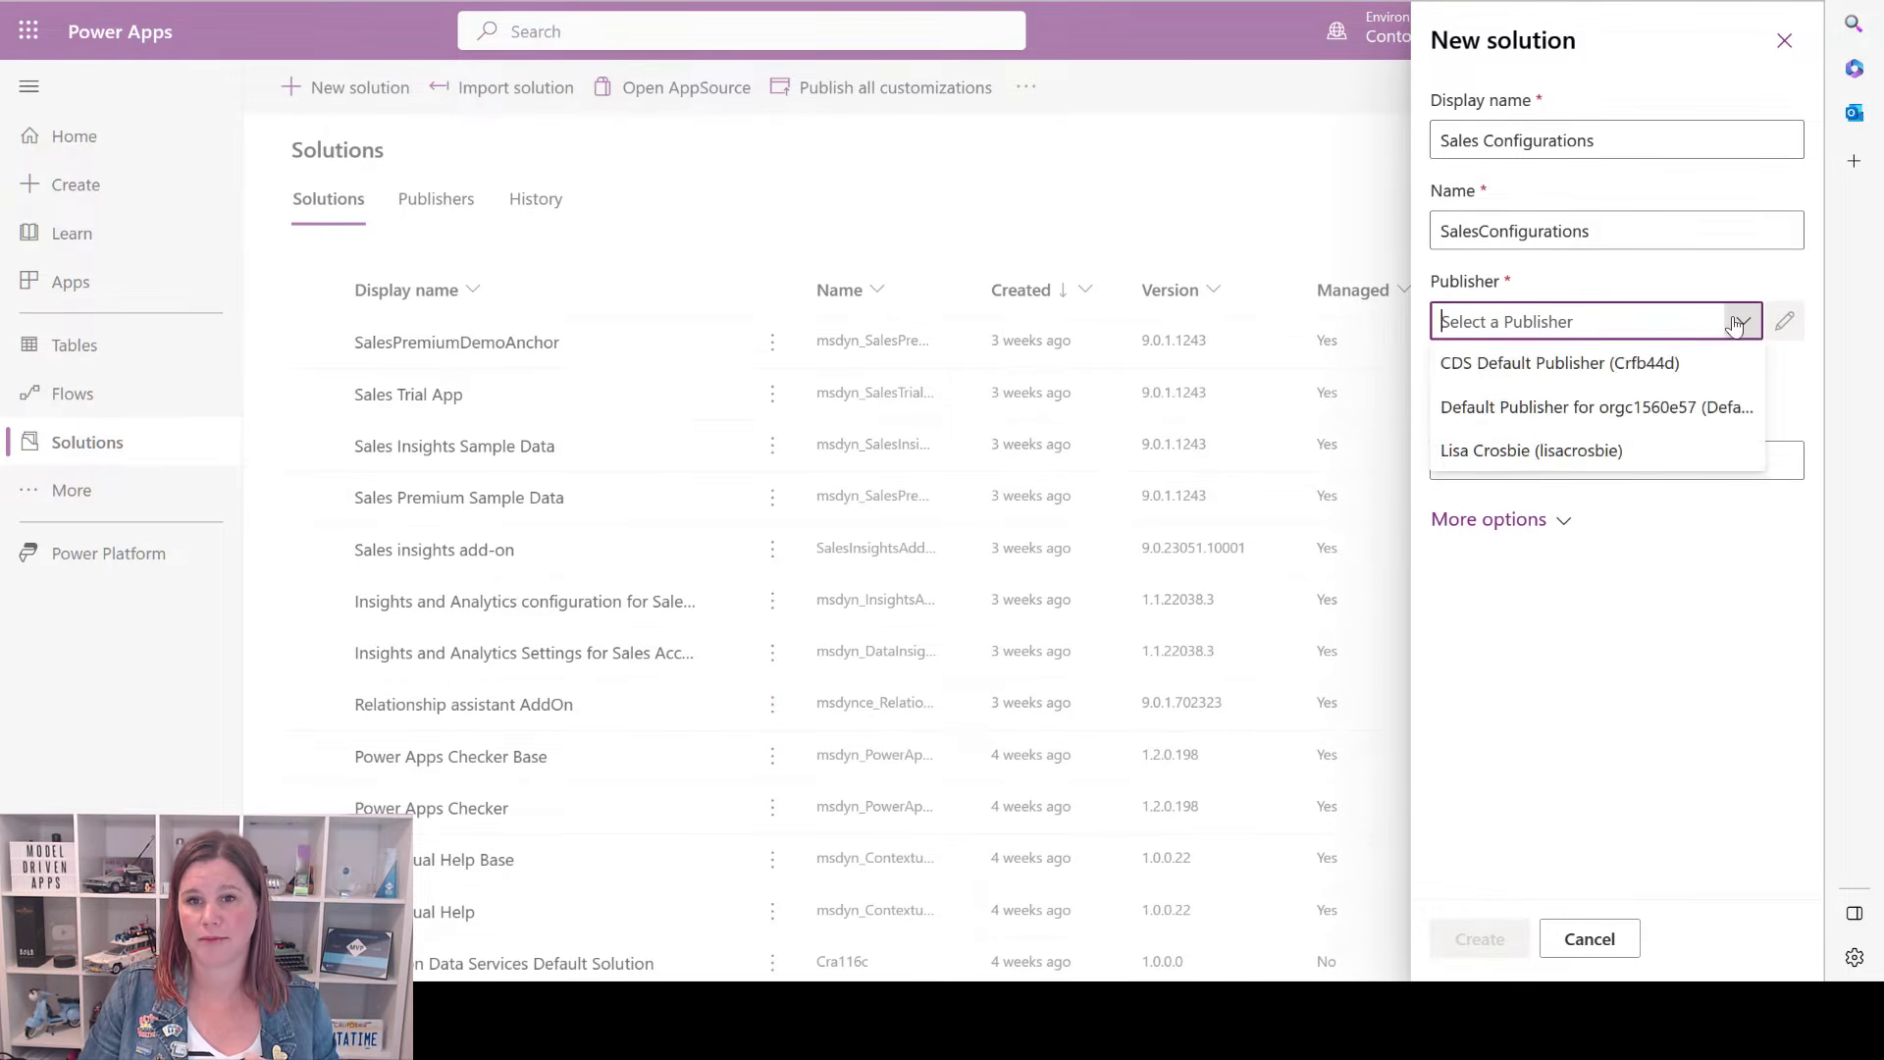
pyautogui.click(1530, 447)
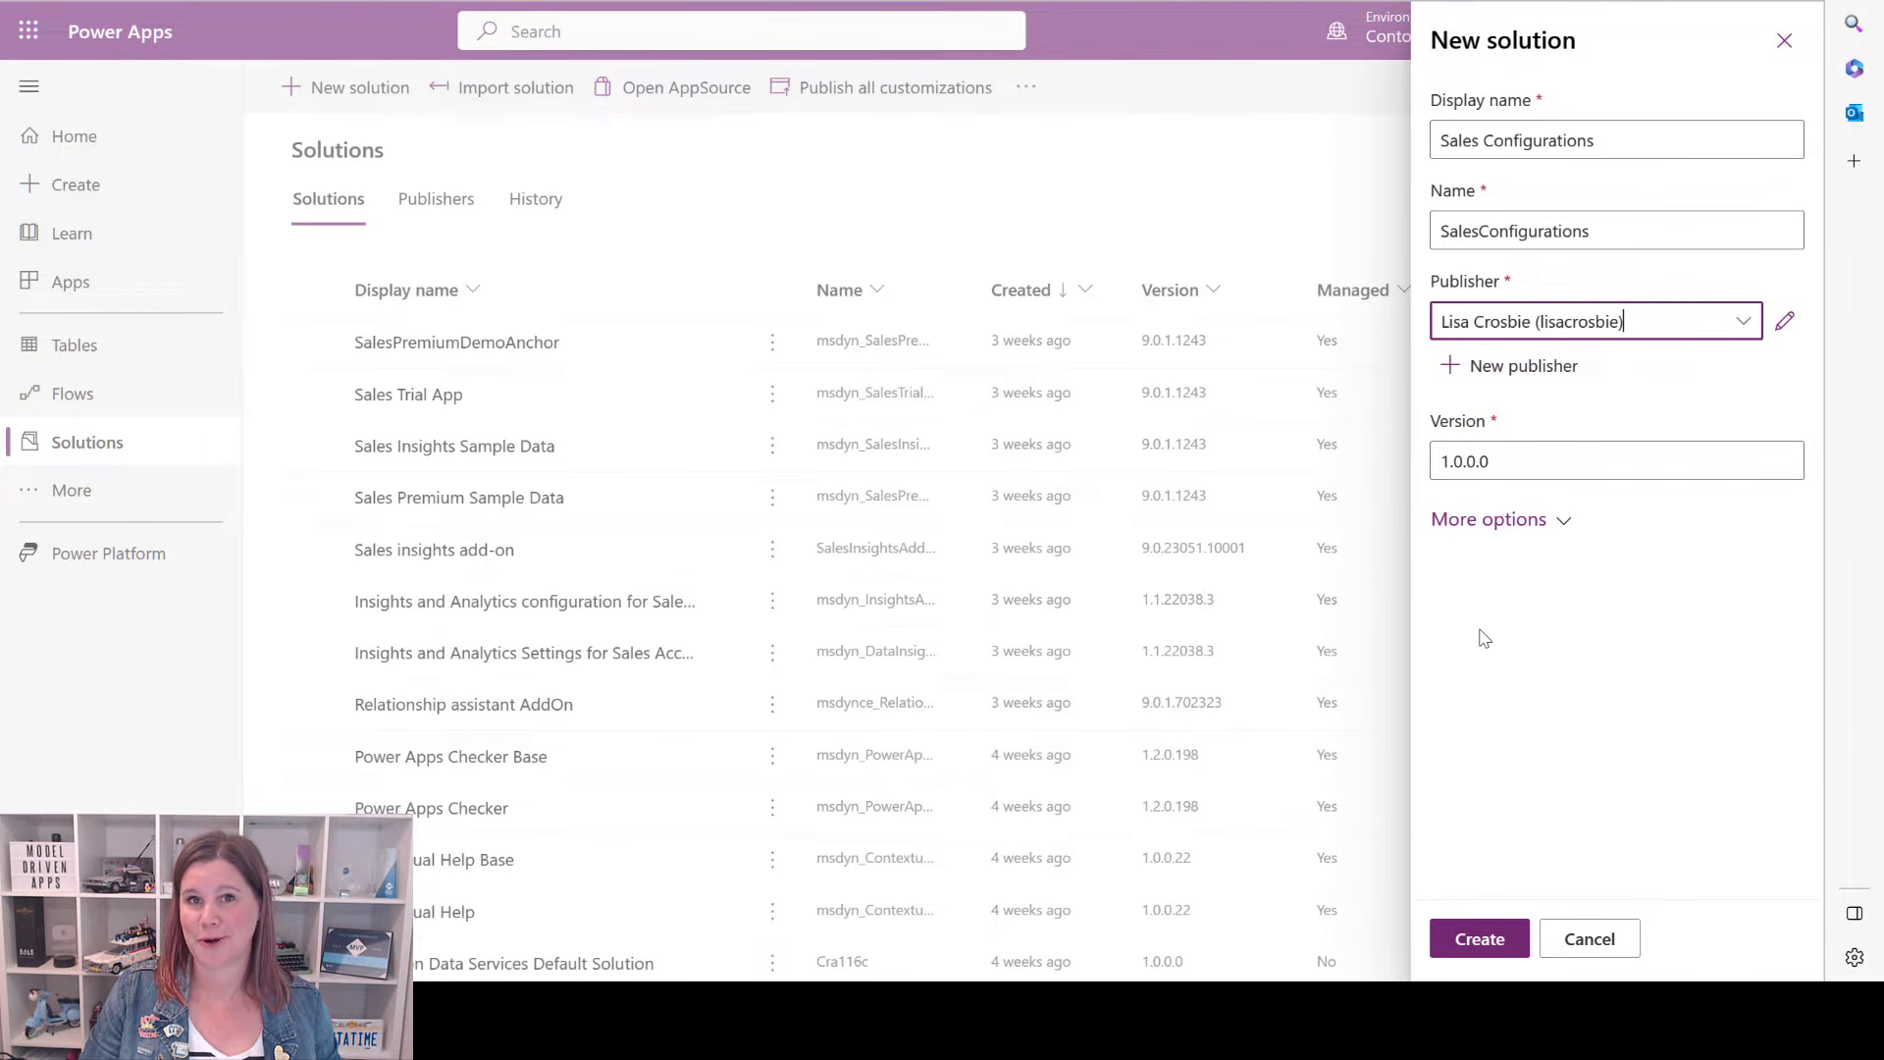
pyautogui.click(1472, 947)
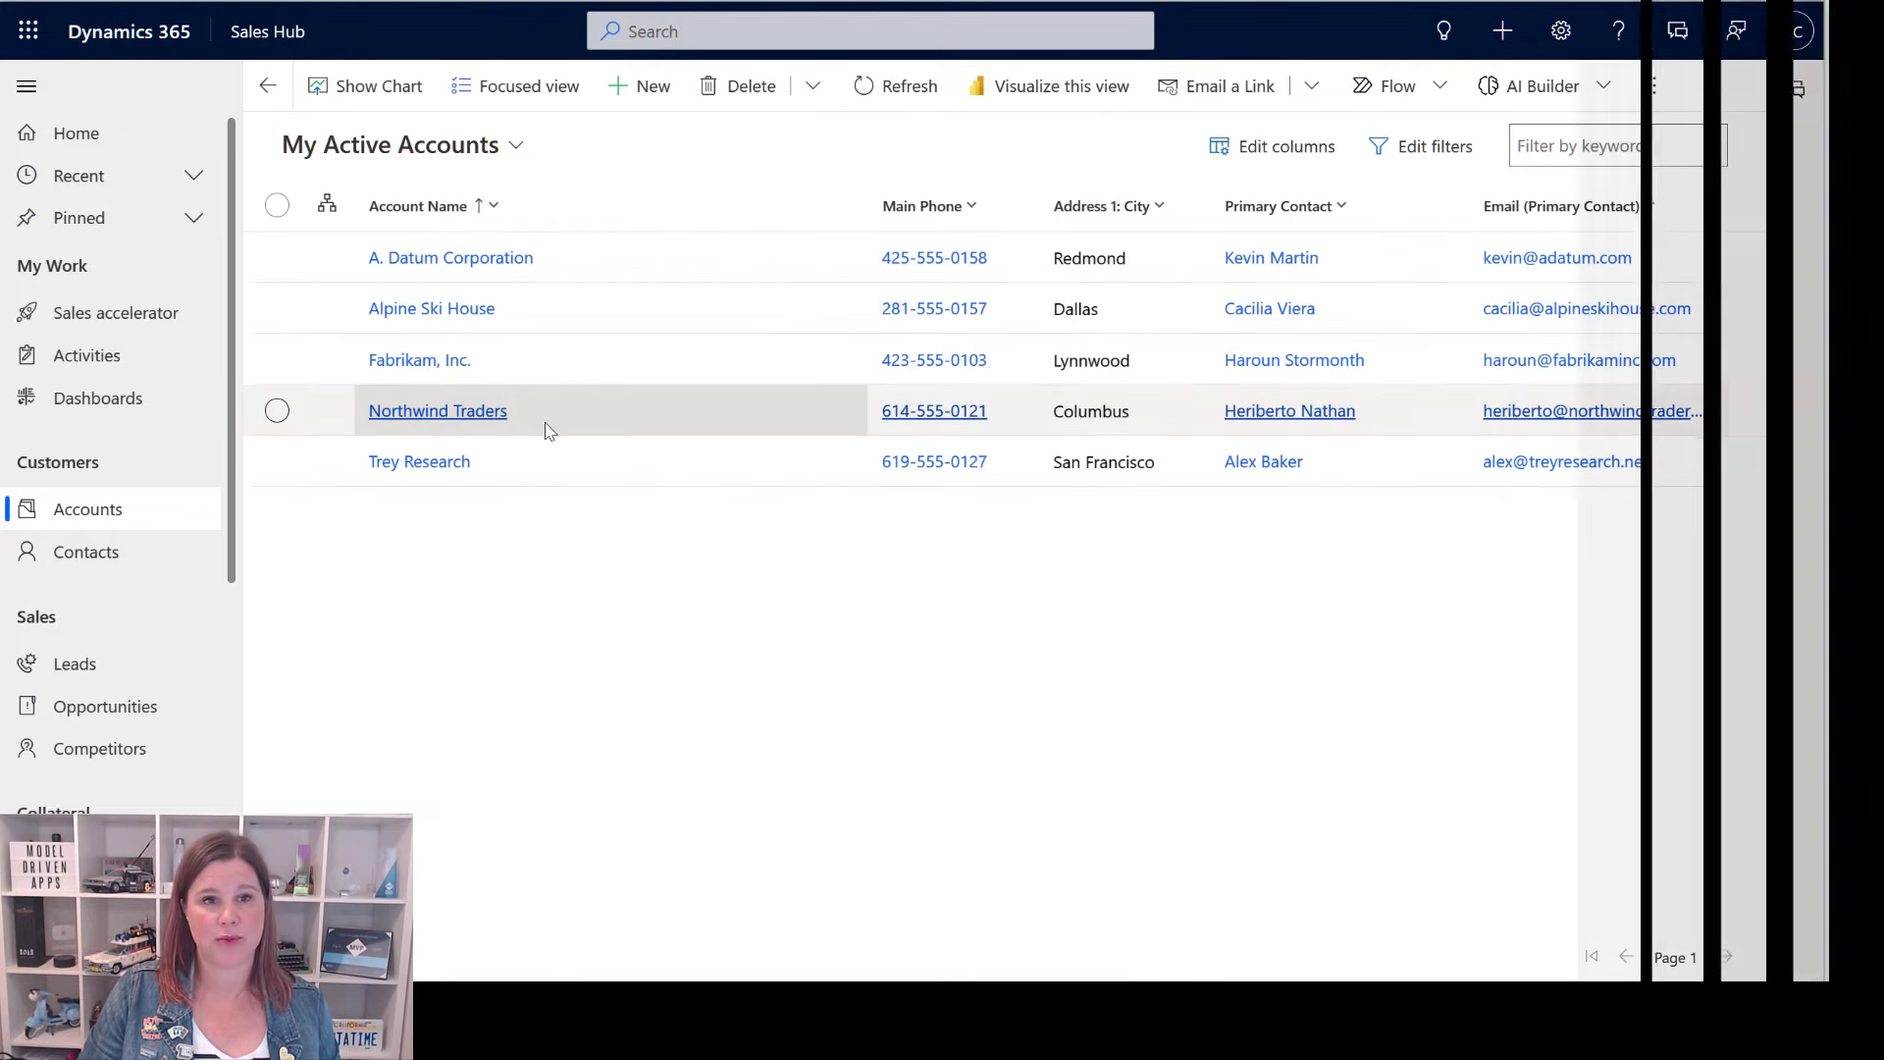
# Switch to the Dynamics 365 Sales Hub and examine the A. Datum Corporation account form, including its details.
pyautogui.click(451, 257)
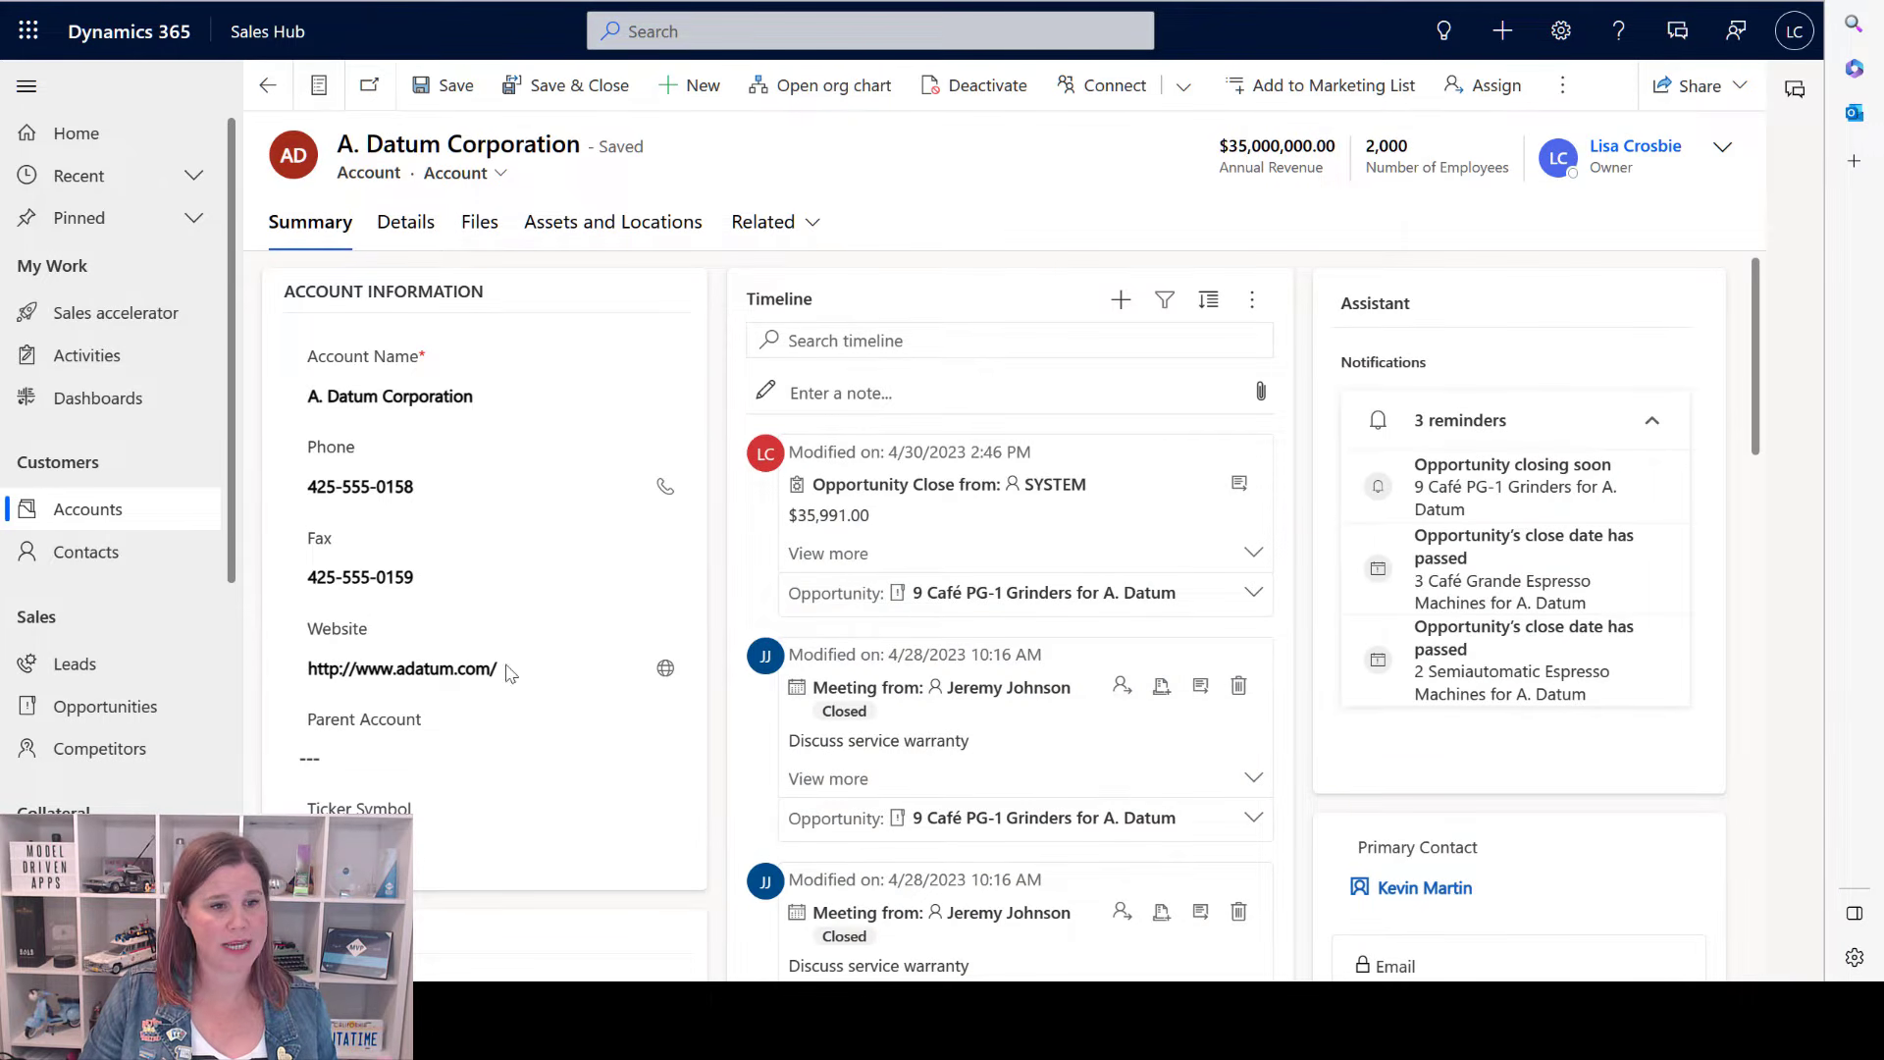
pyautogui.click(403, 222)
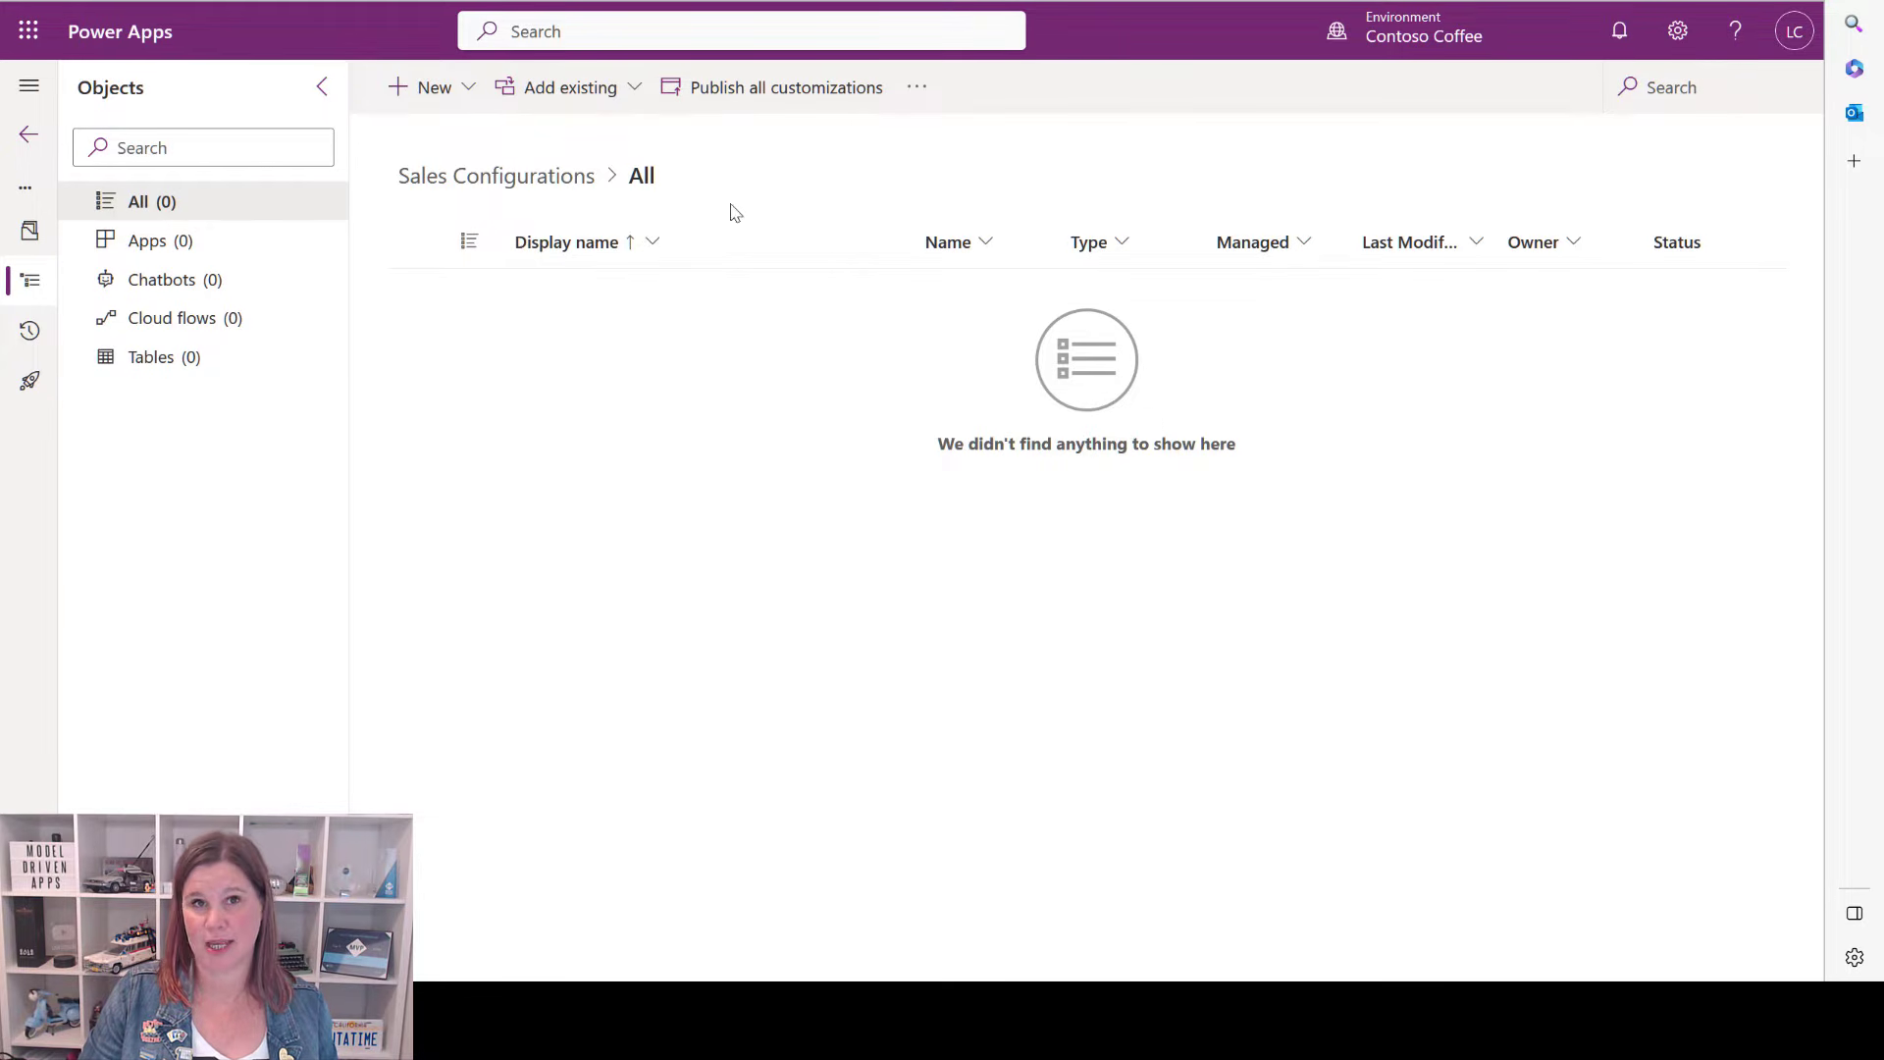
# Back in Power Apps, choose the existing Account table for addition to the Sales Configurations solution.
pyautogui.click(522, 93)
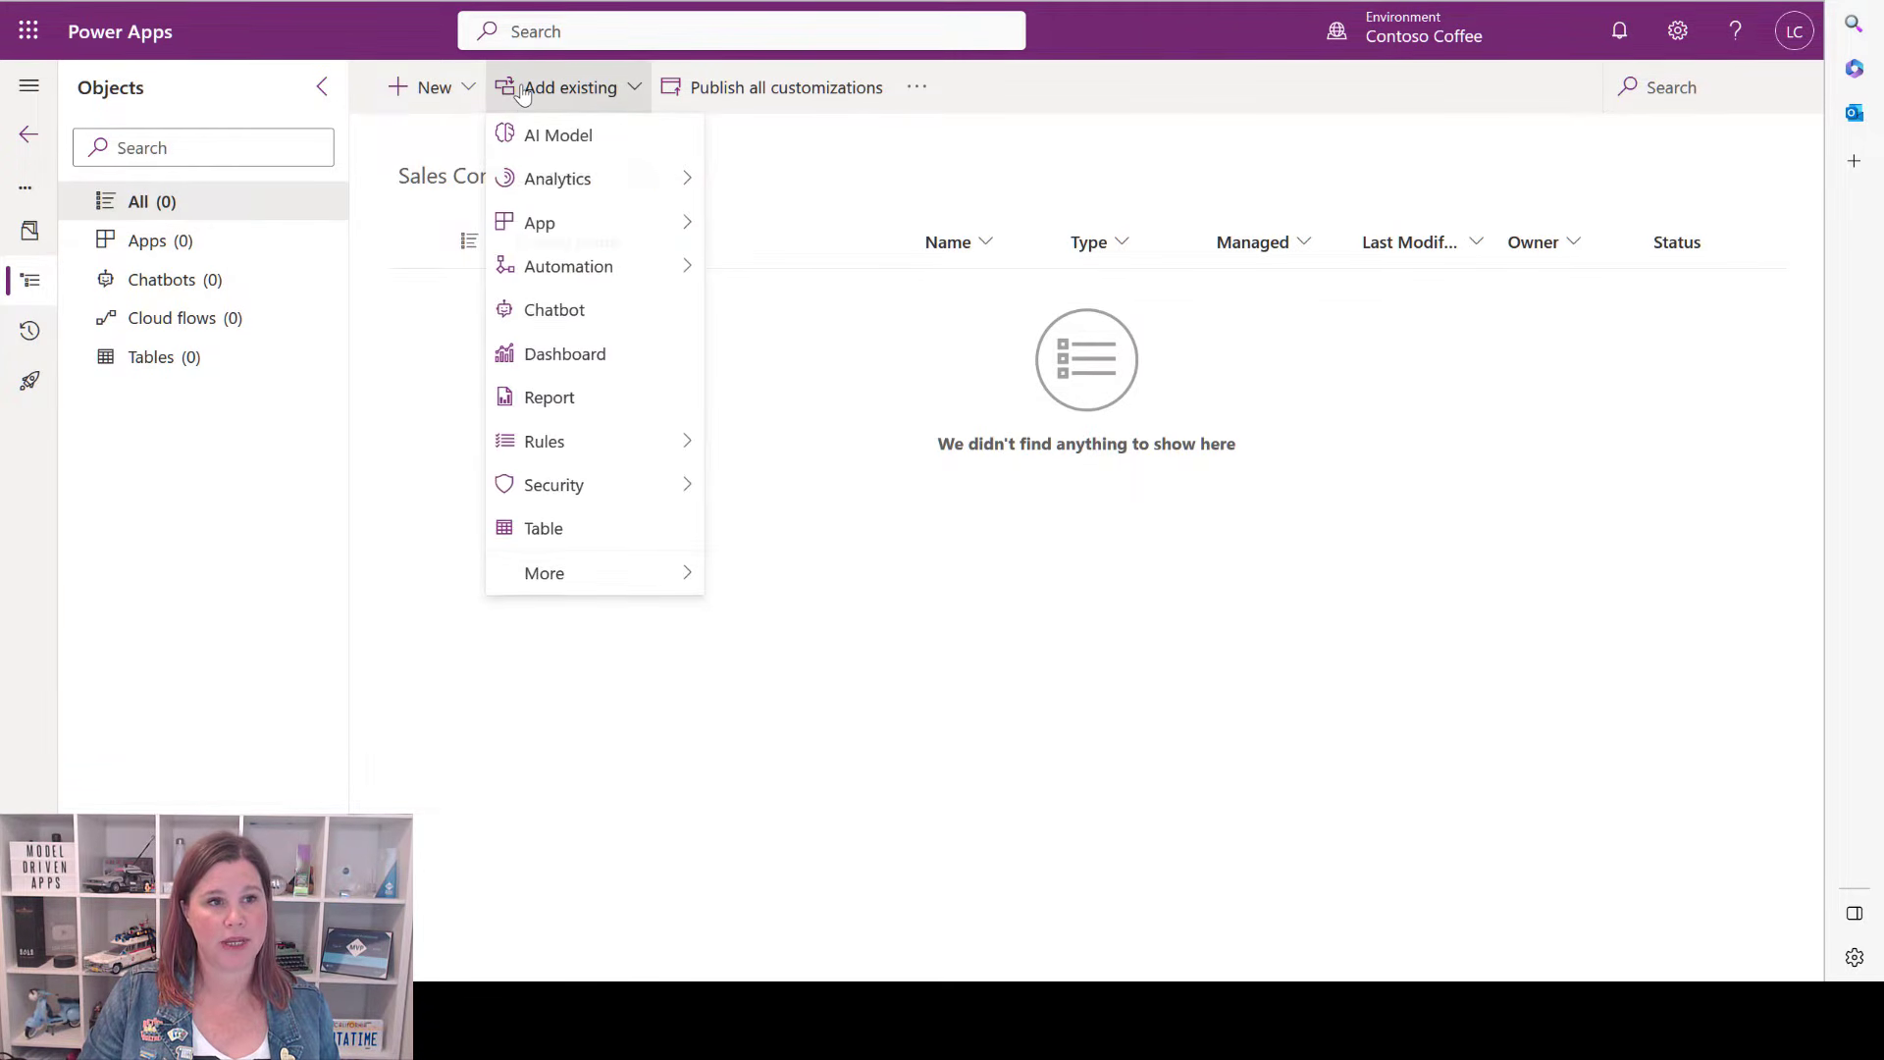
pyautogui.click(567, 540)
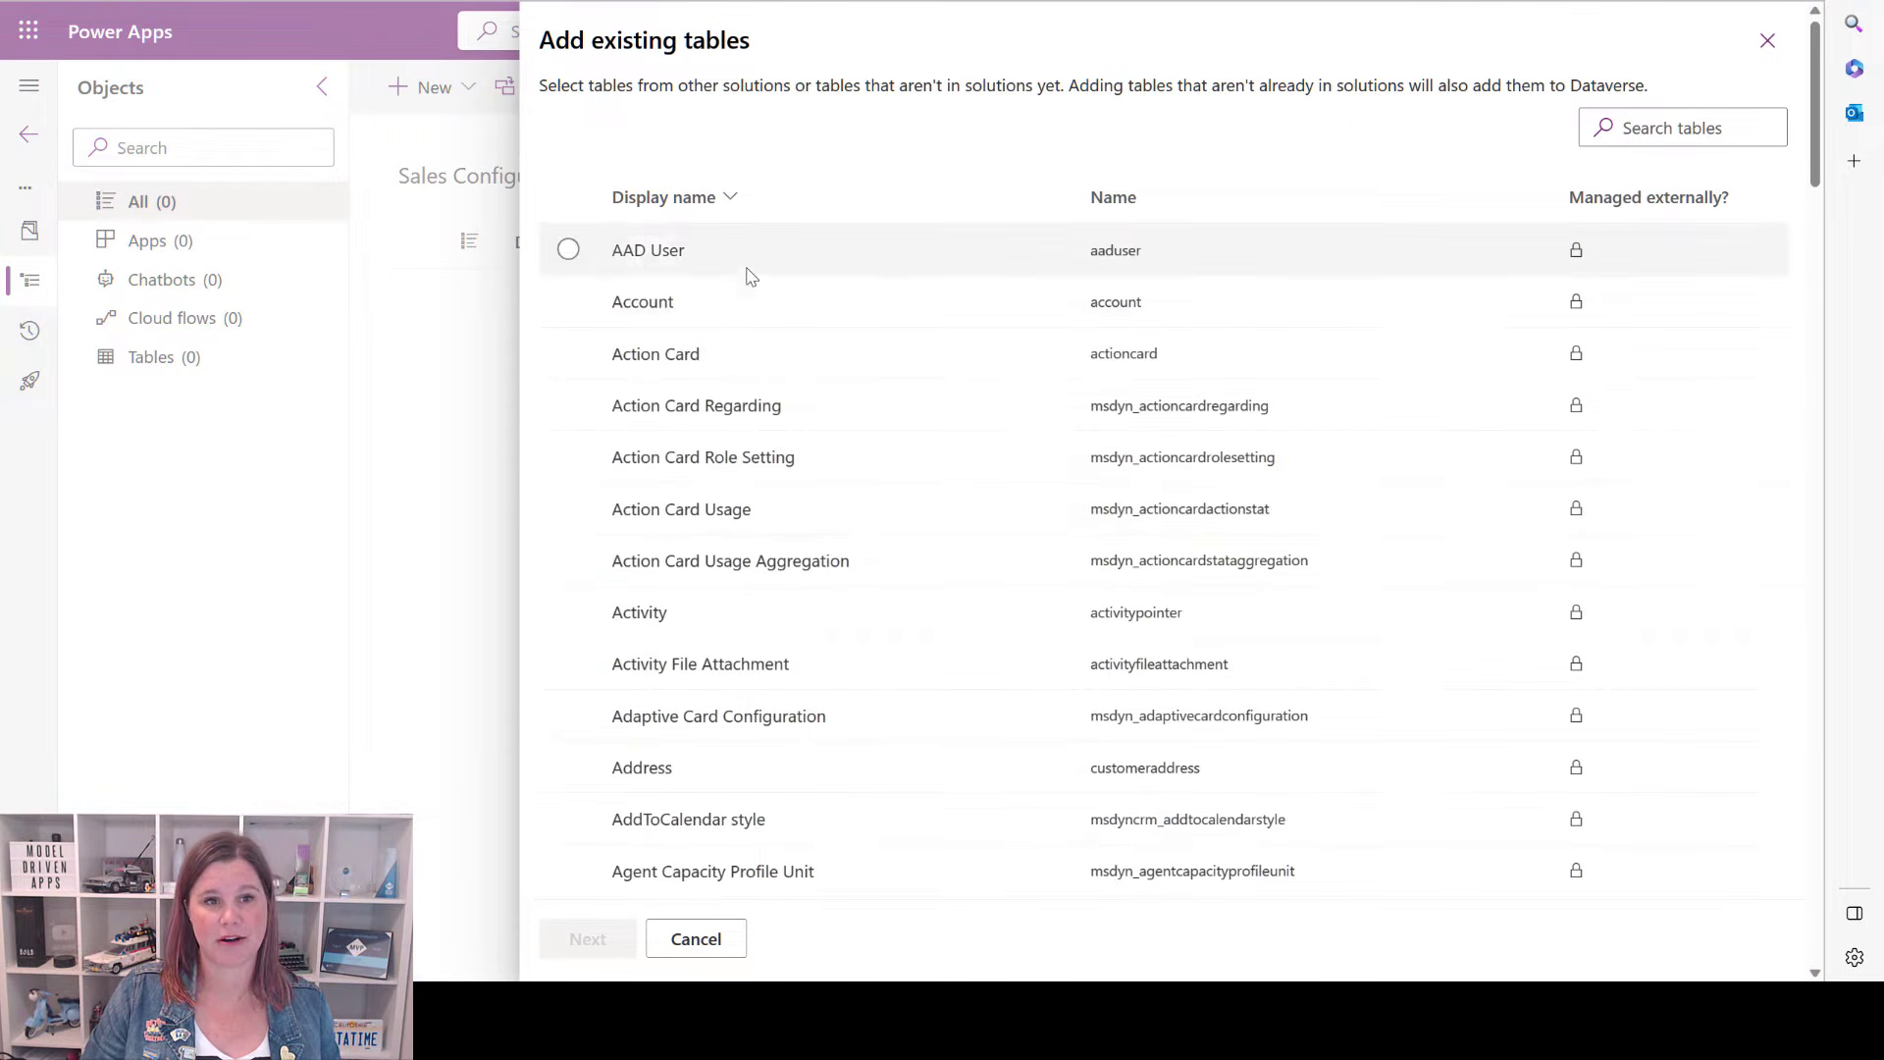
pyautogui.scroll(-12, 751, 276)
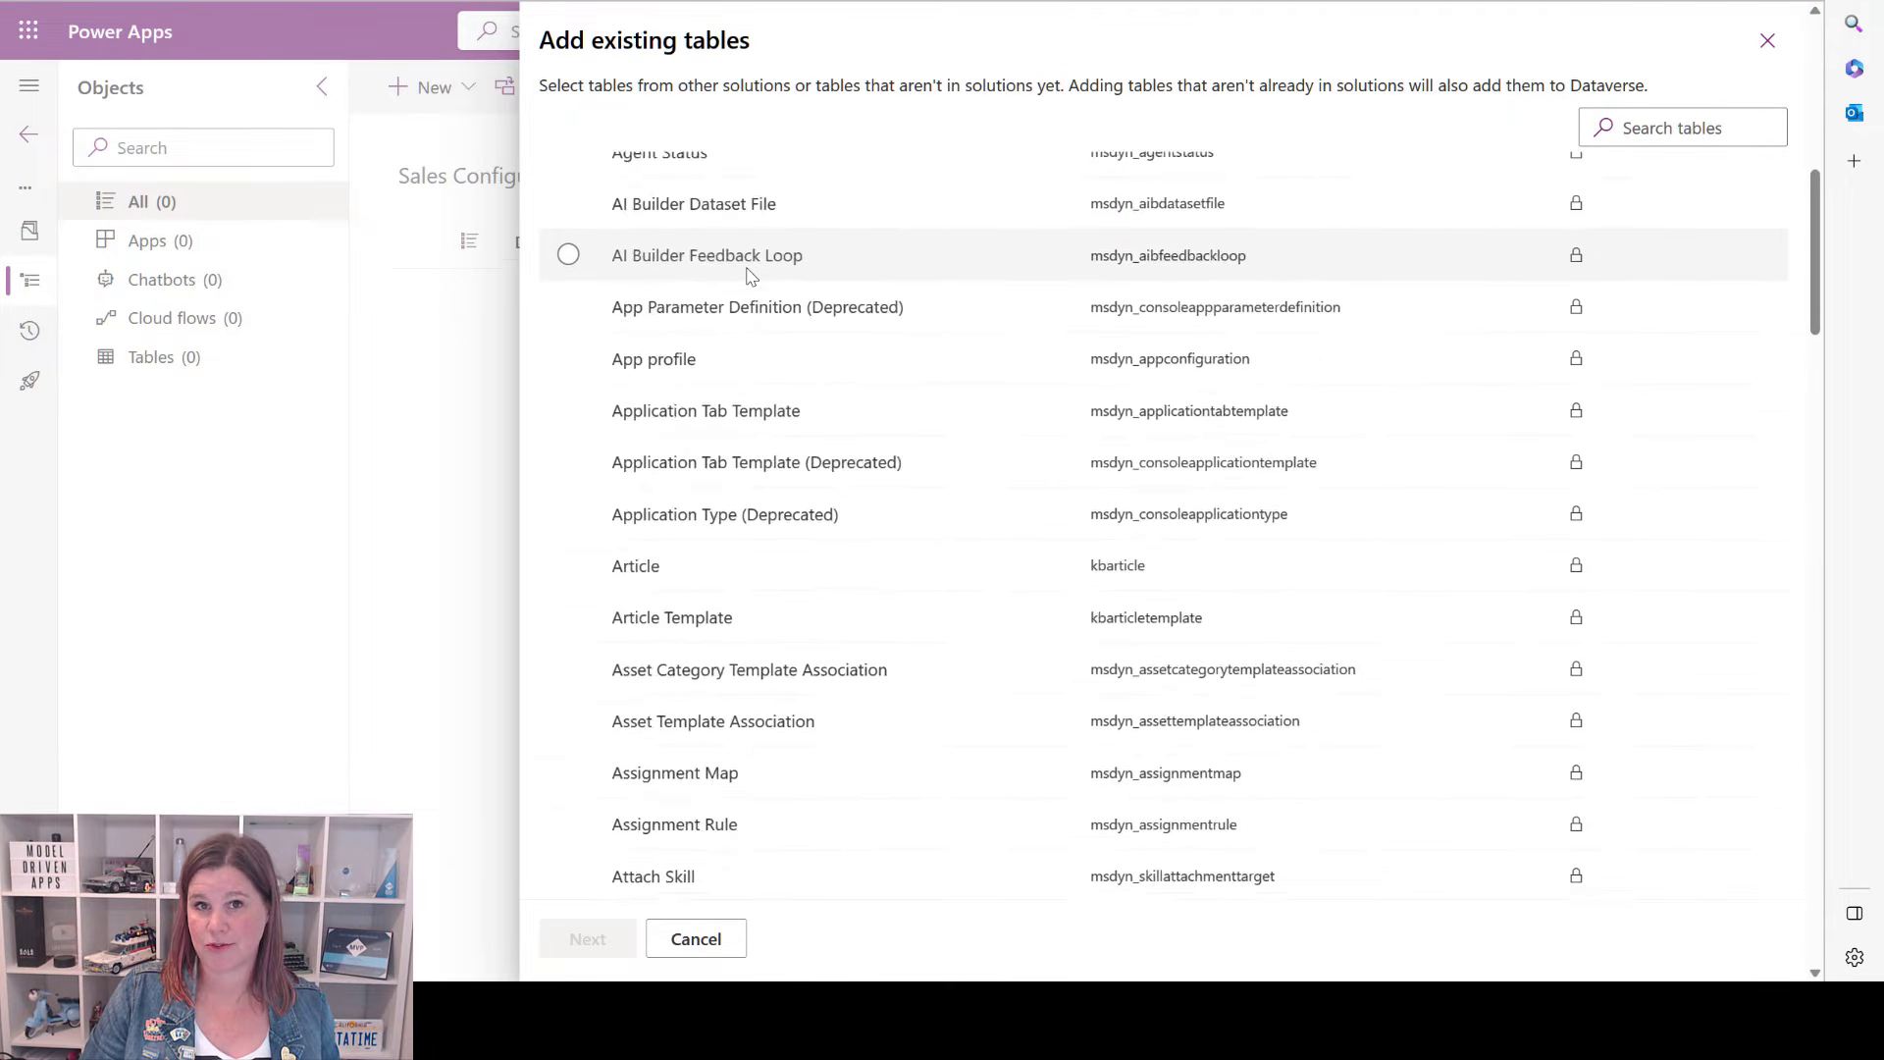
pyautogui.scroll(-12, 751, 276)
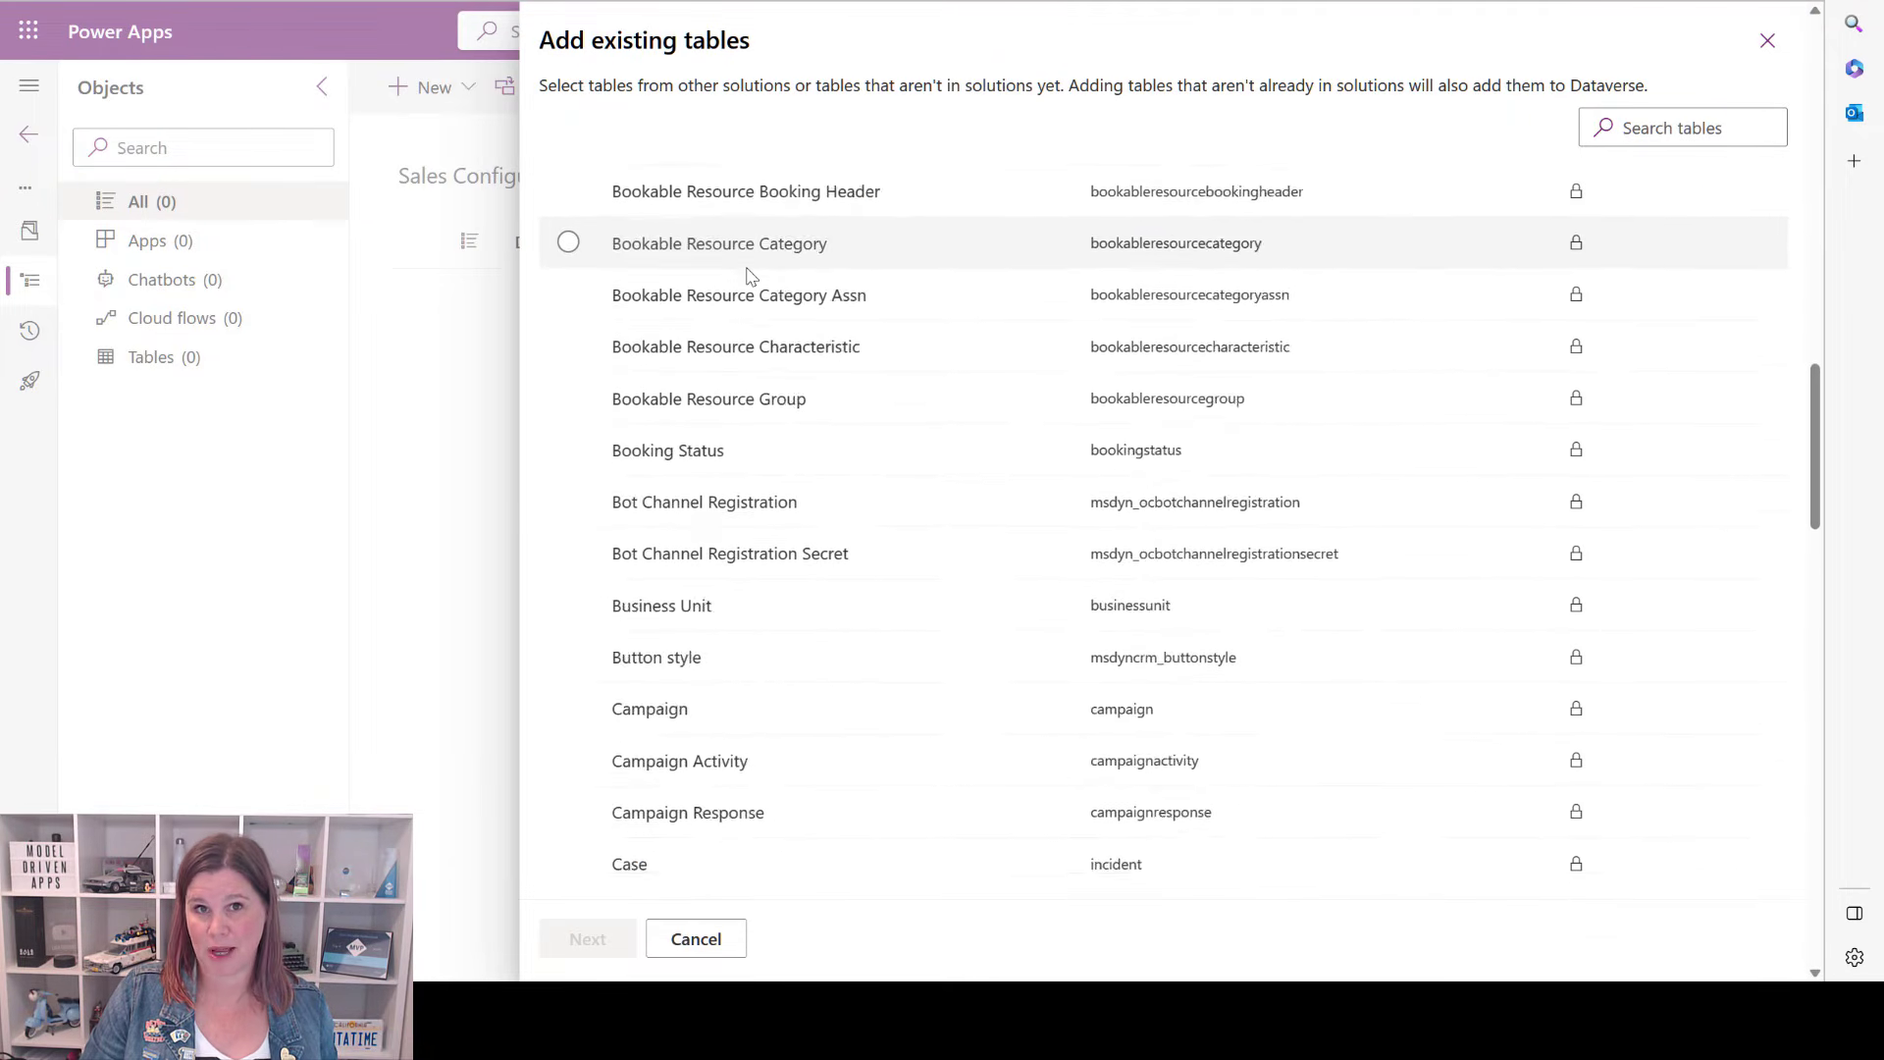
pyautogui.scroll(-10, 751, 275)
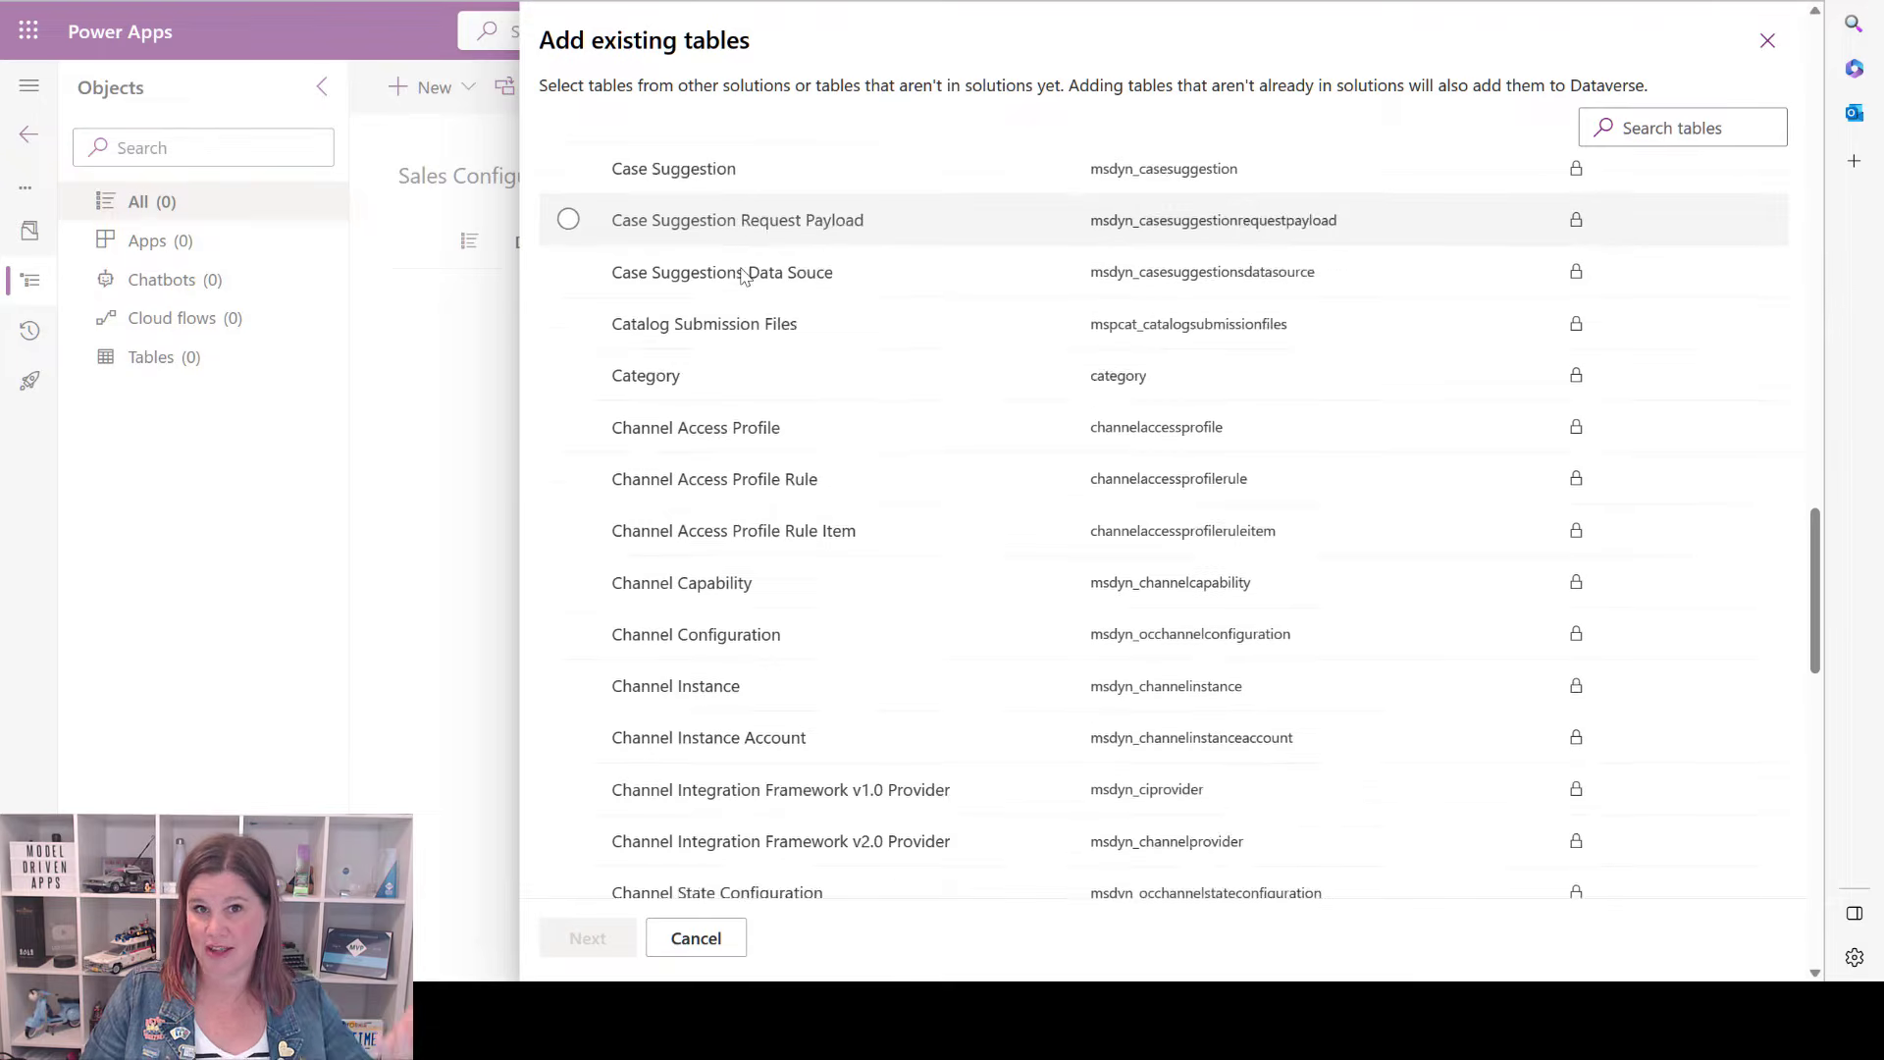
pyautogui.scroll(-12, 746, 278)
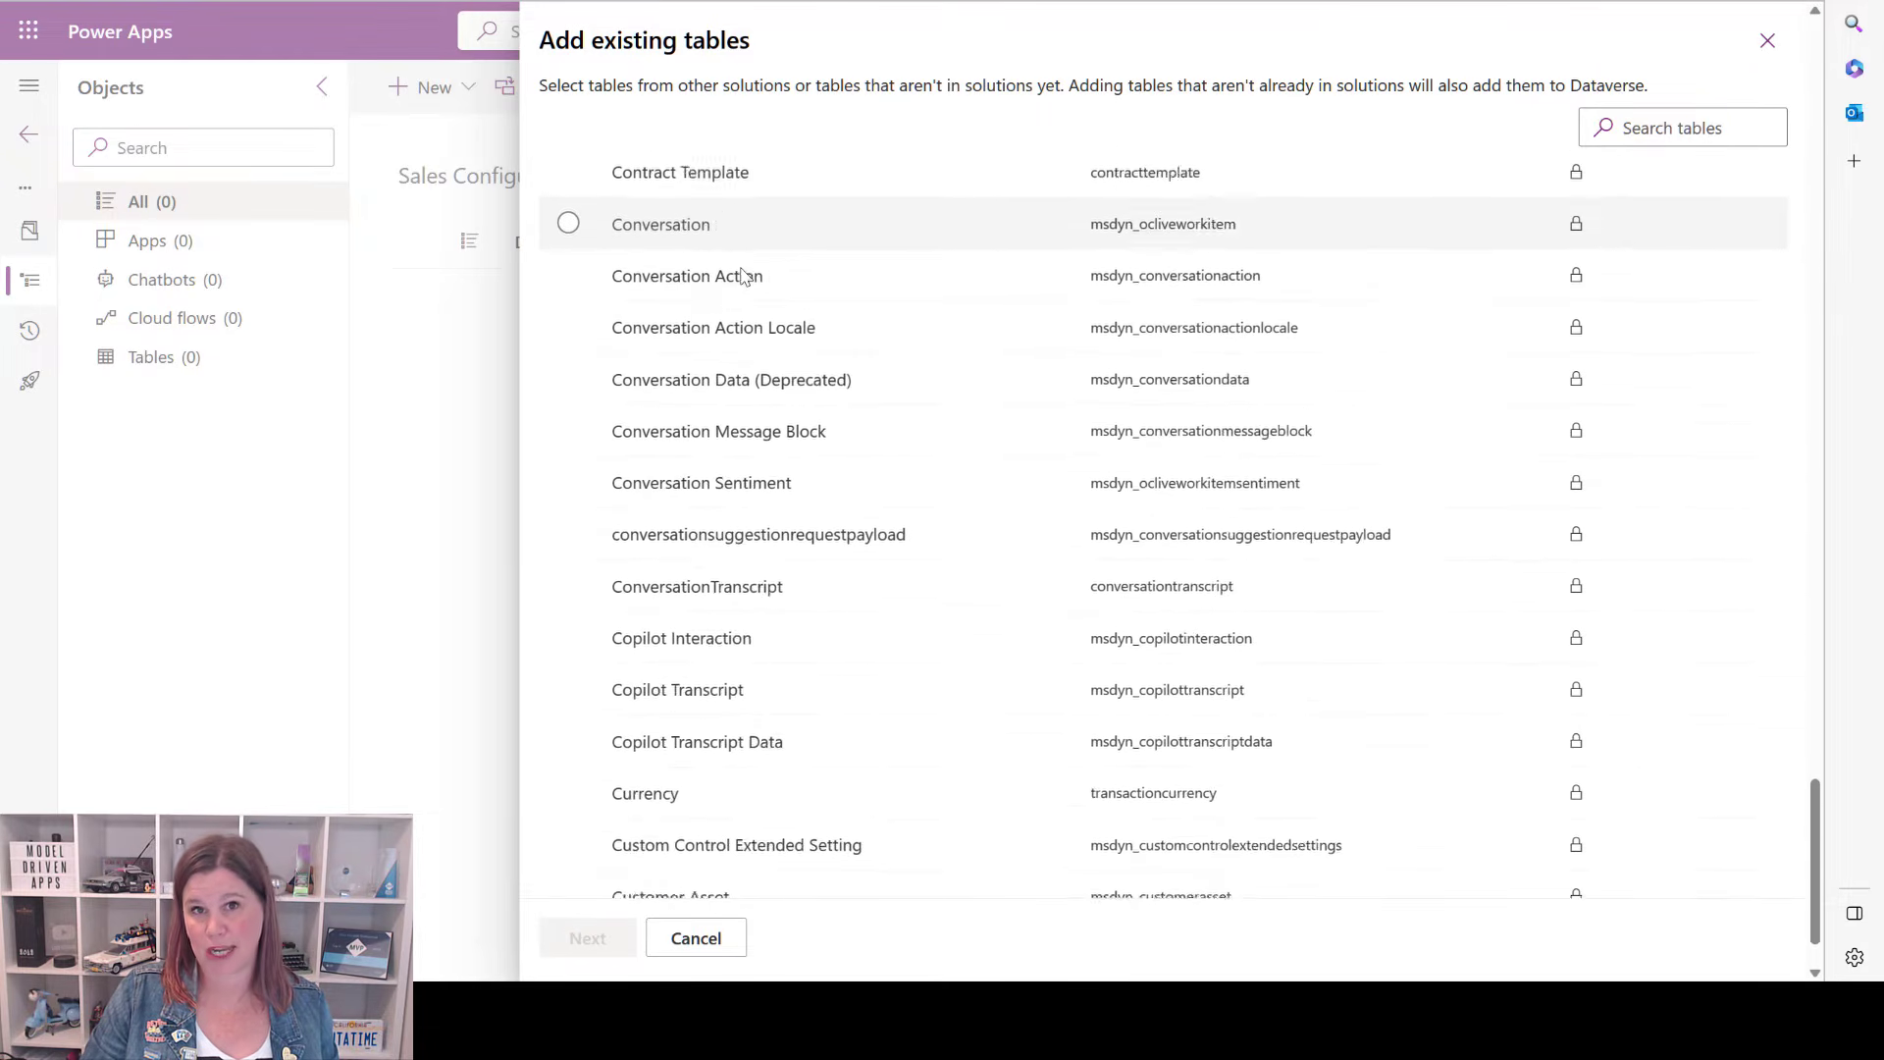
pyautogui.scroll(12, 743, 275)
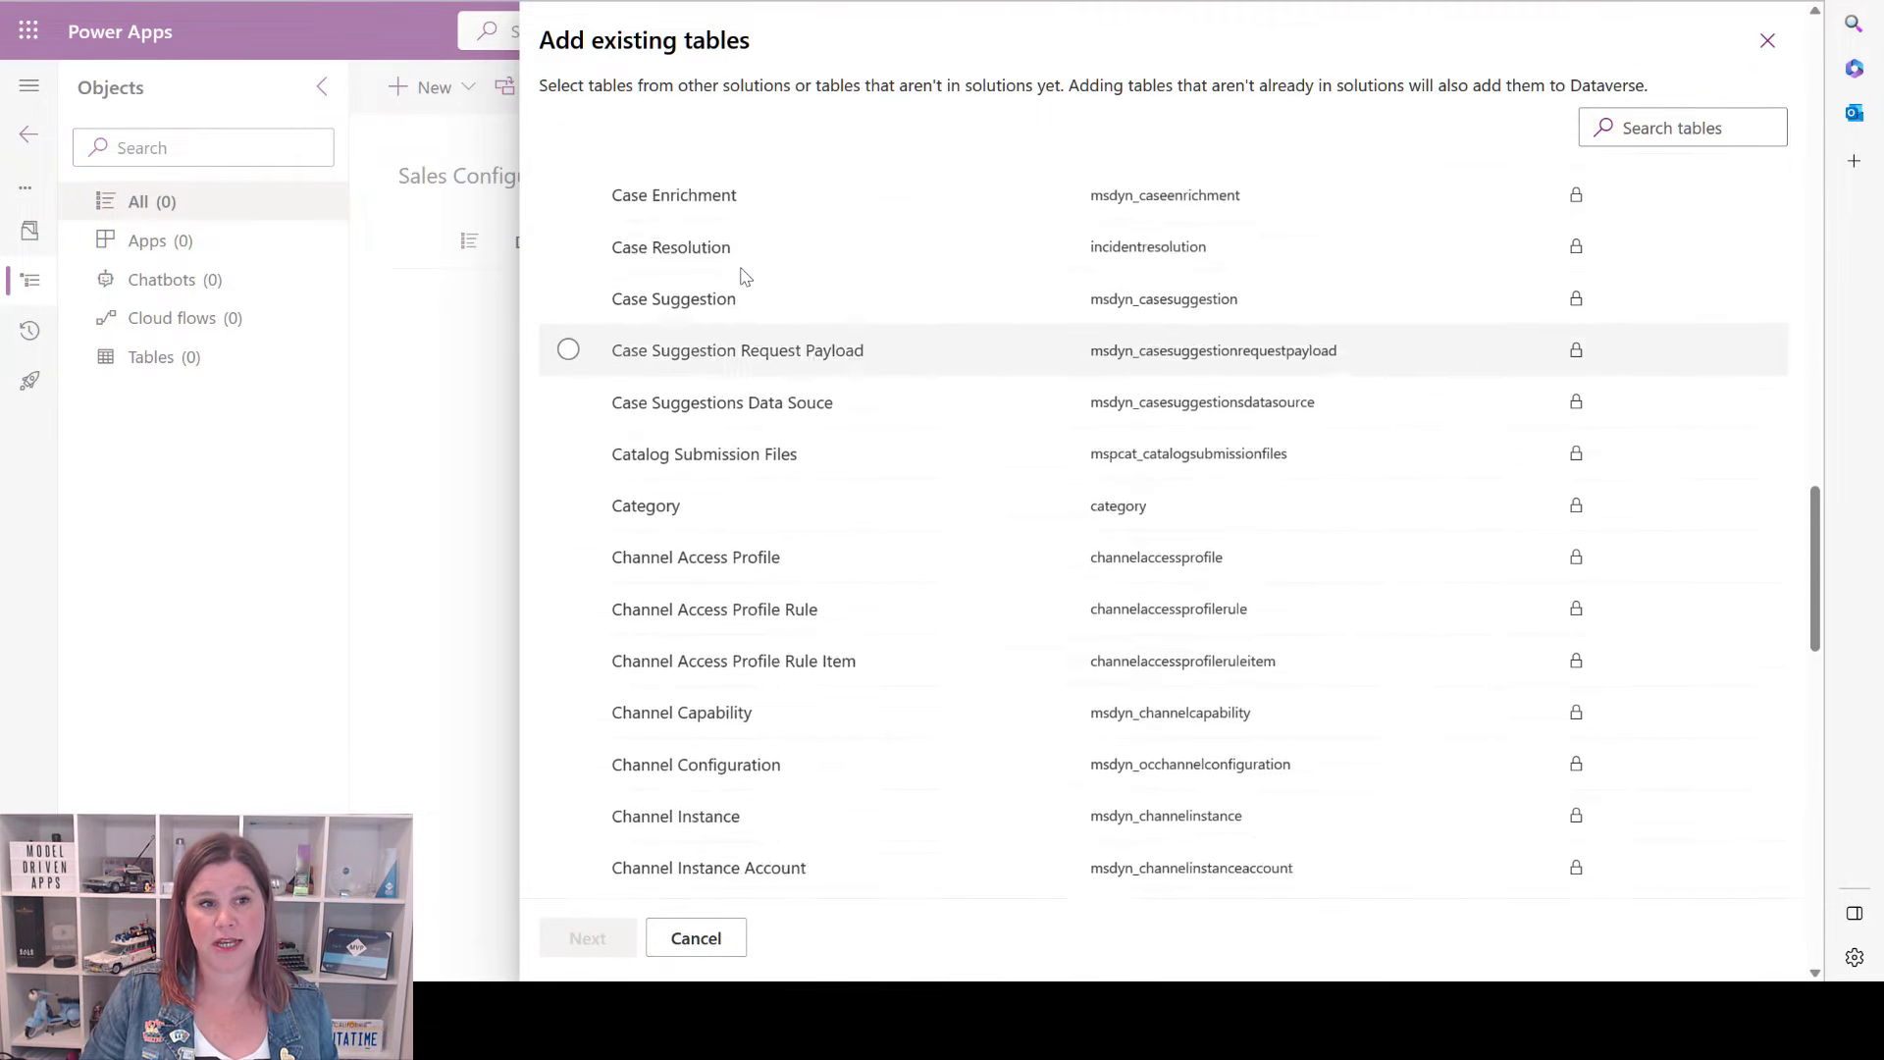
pyautogui.scroll(8, 744, 275)
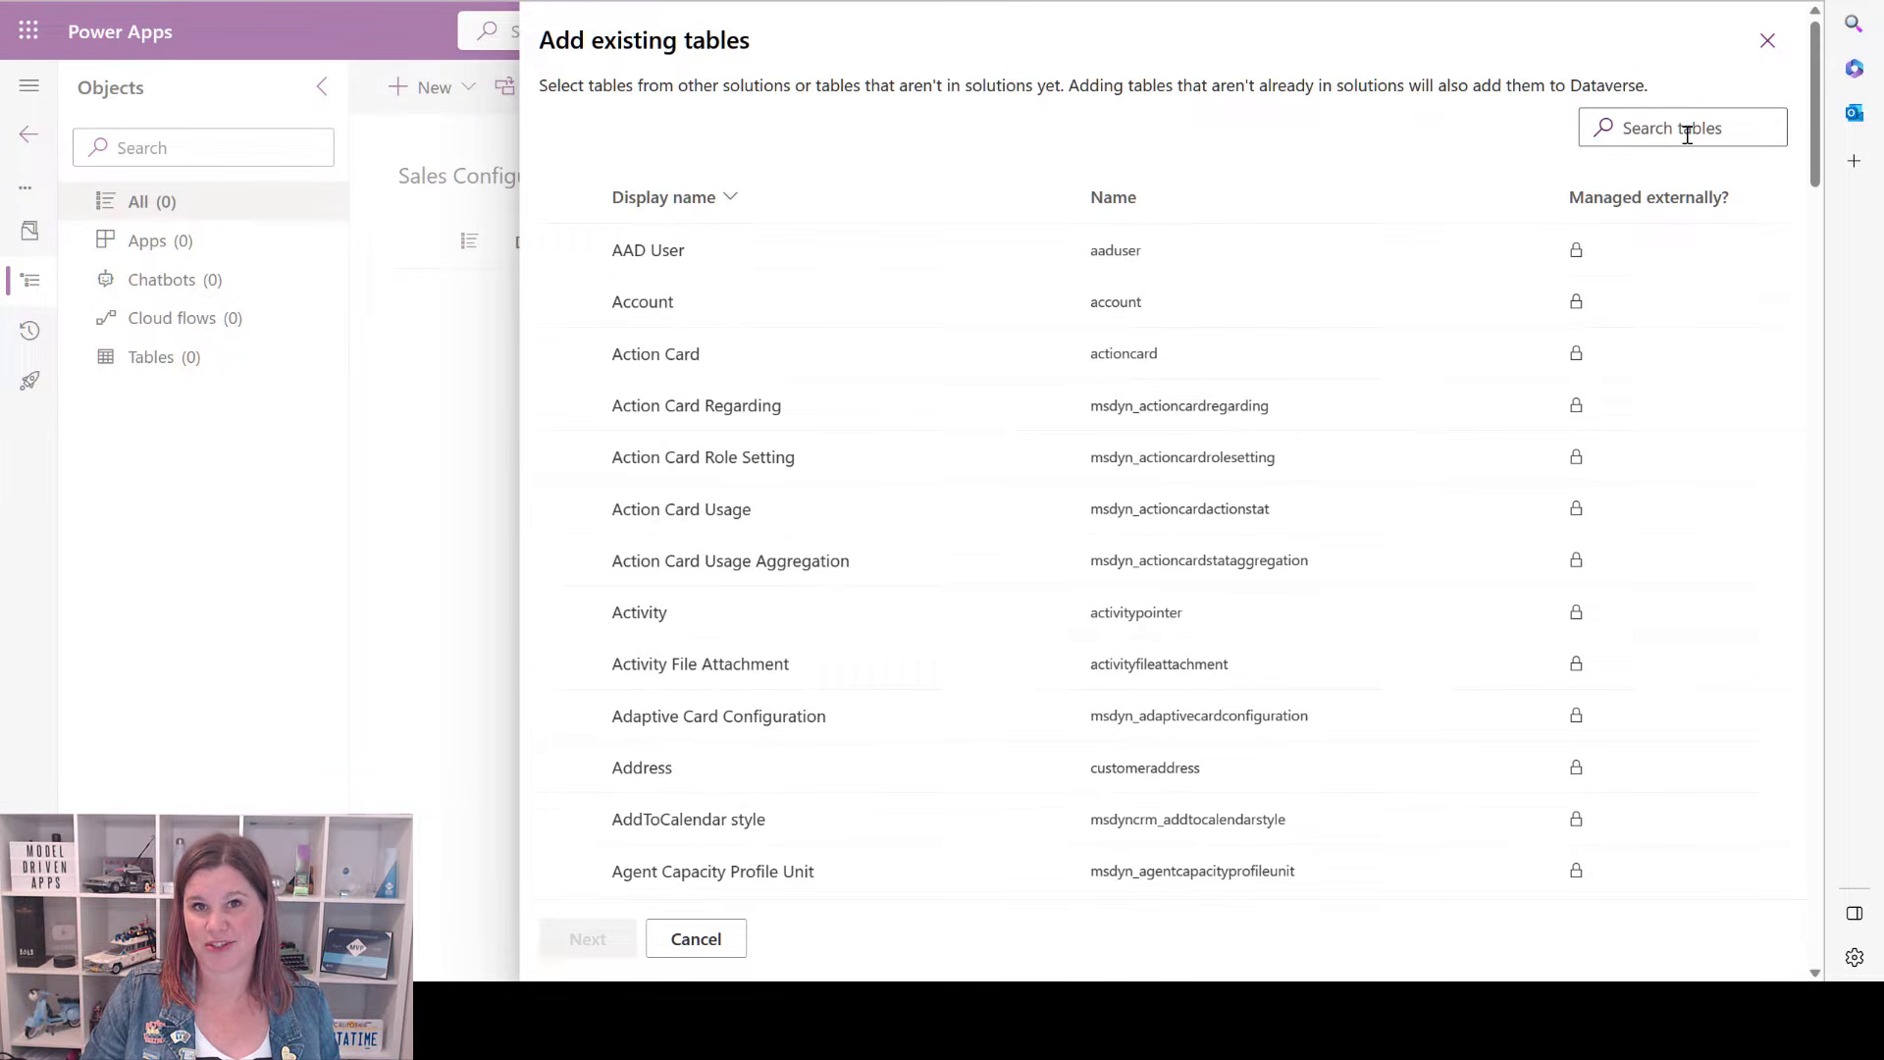
pyautogui.click(569, 302)
pyautogui.click(587, 938)
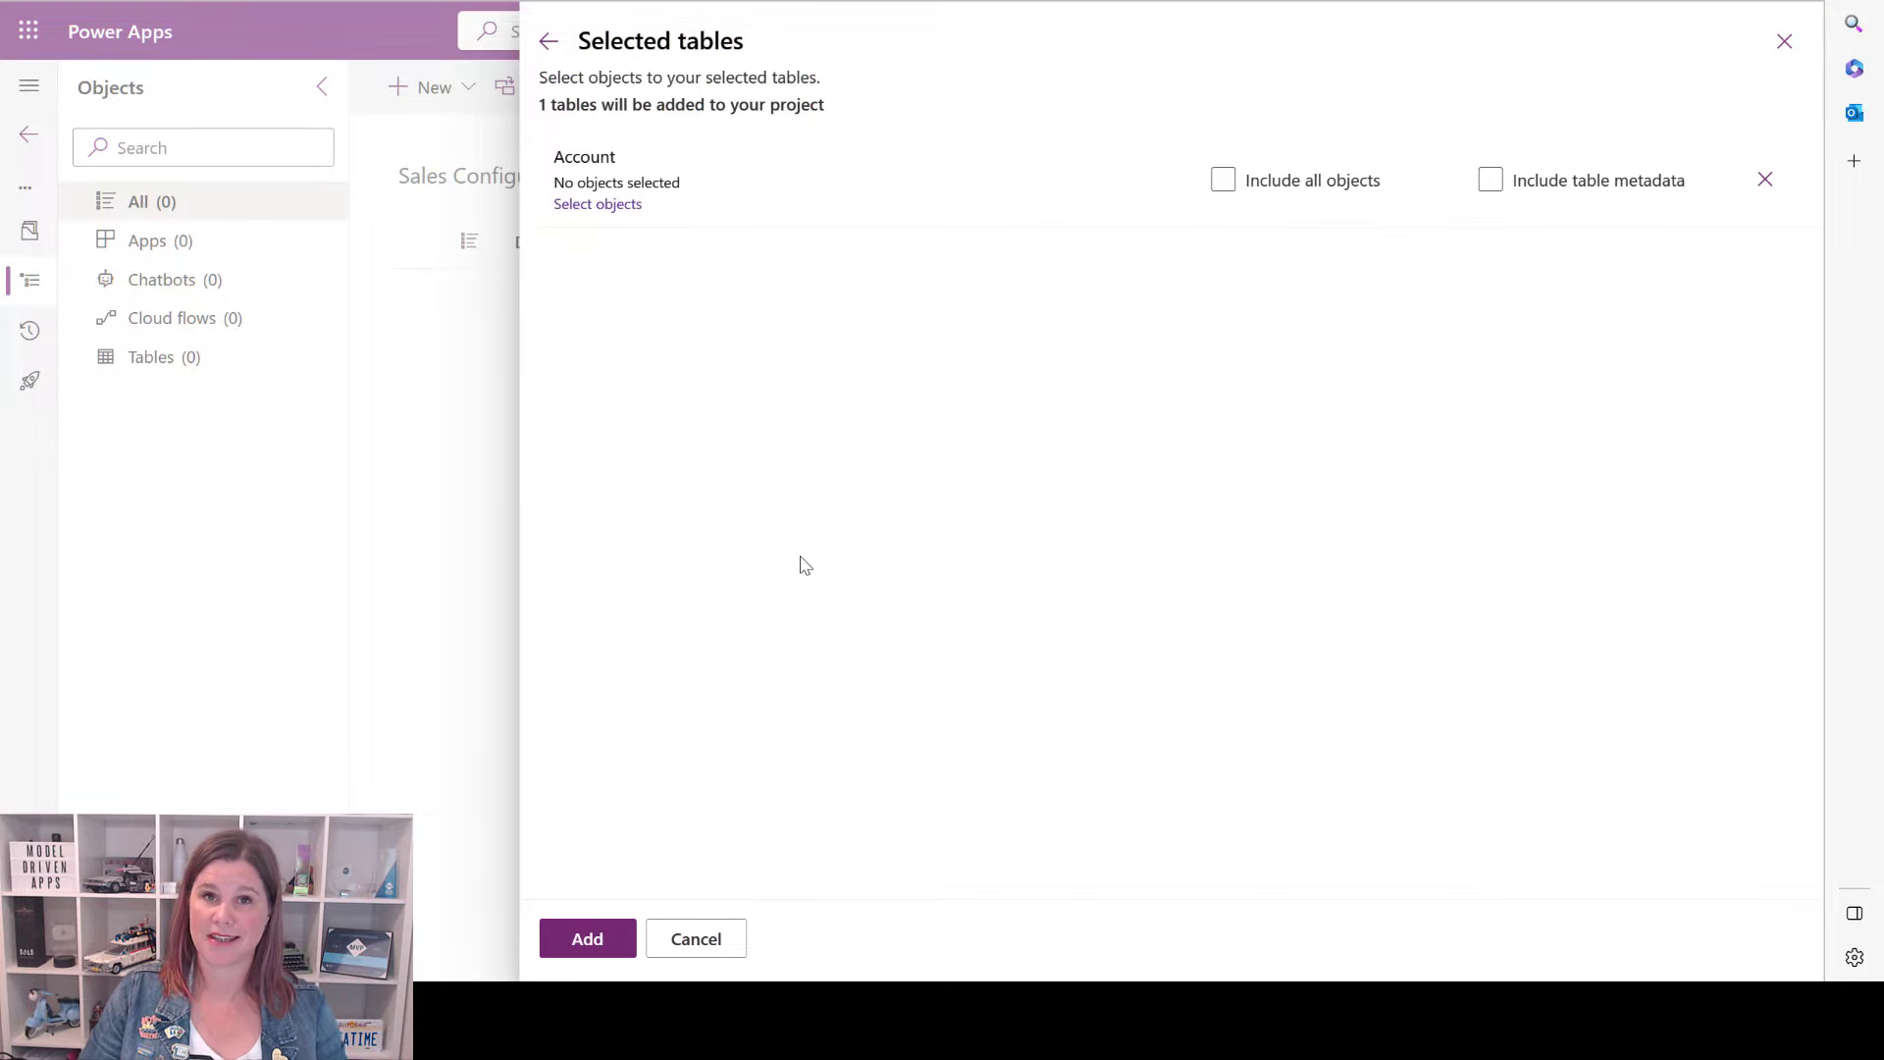
# Include only the main form named Account as the selected object of the Account table.
pyautogui.click(599, 204)
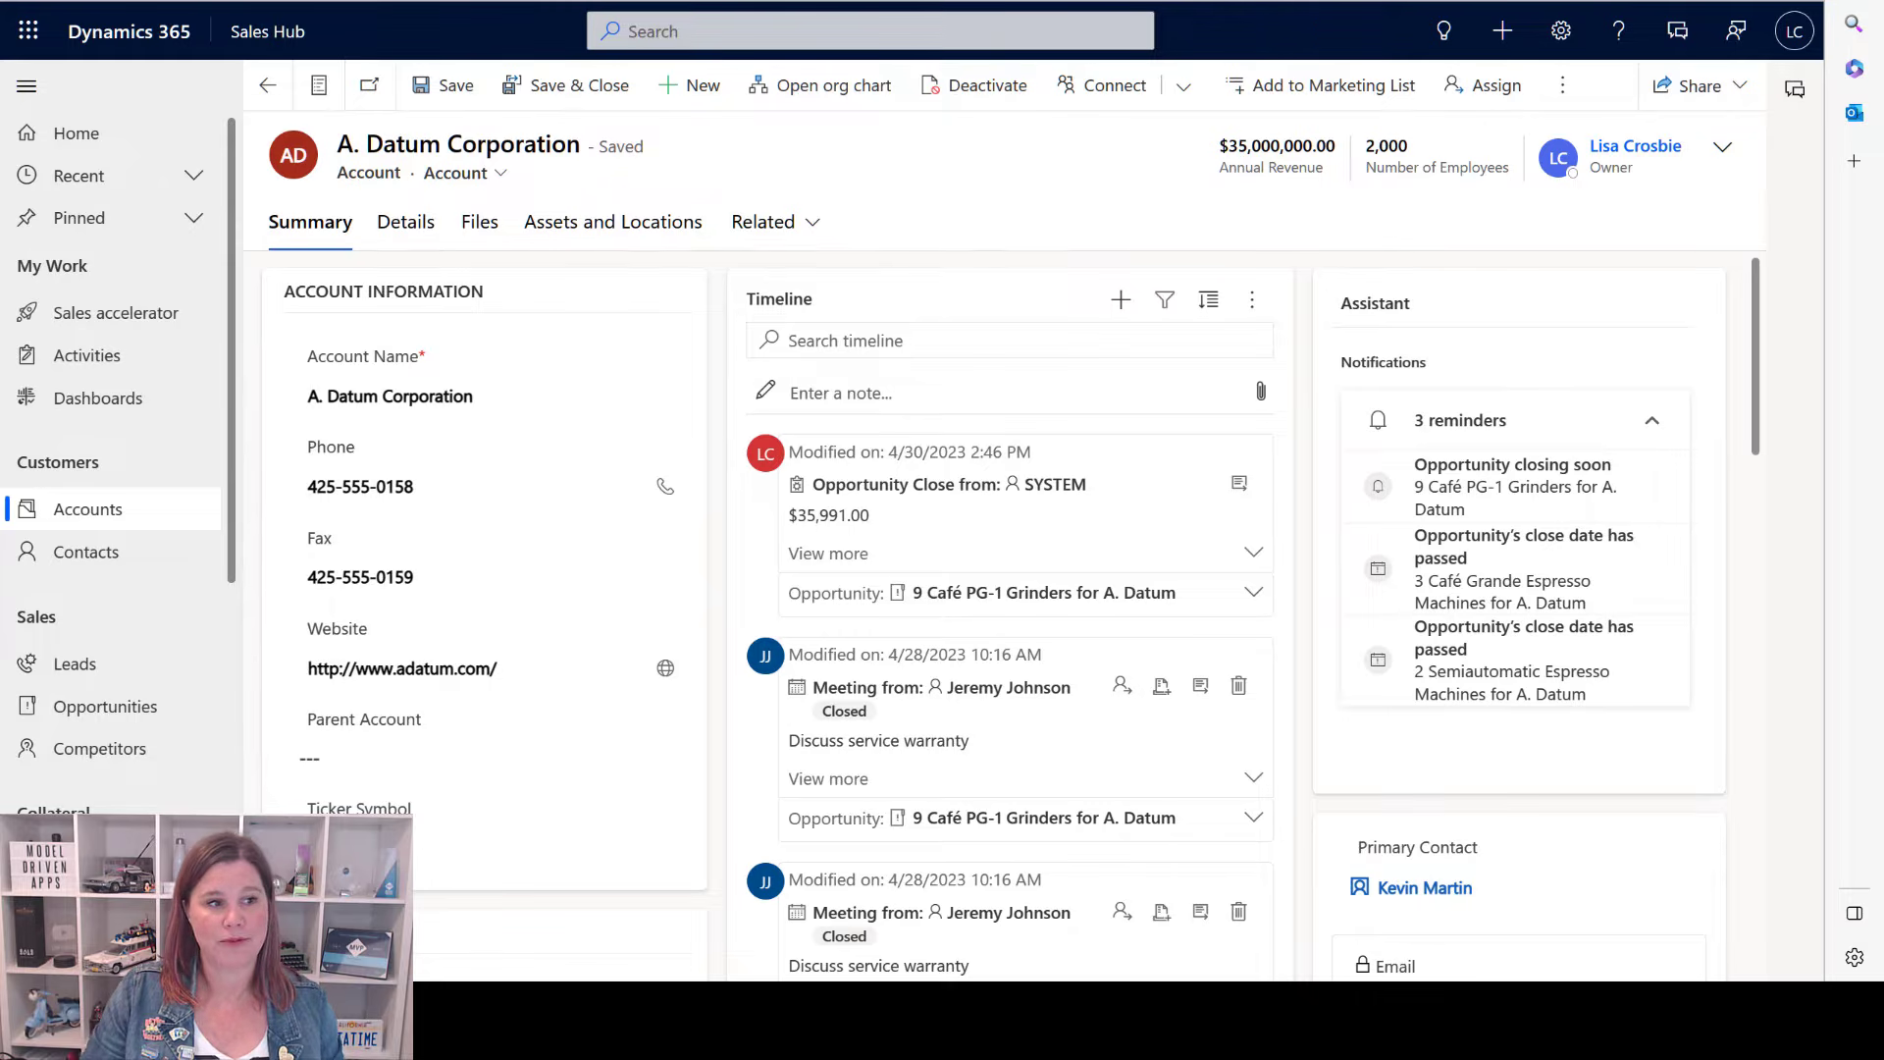
pyautogui.click(90, 506)
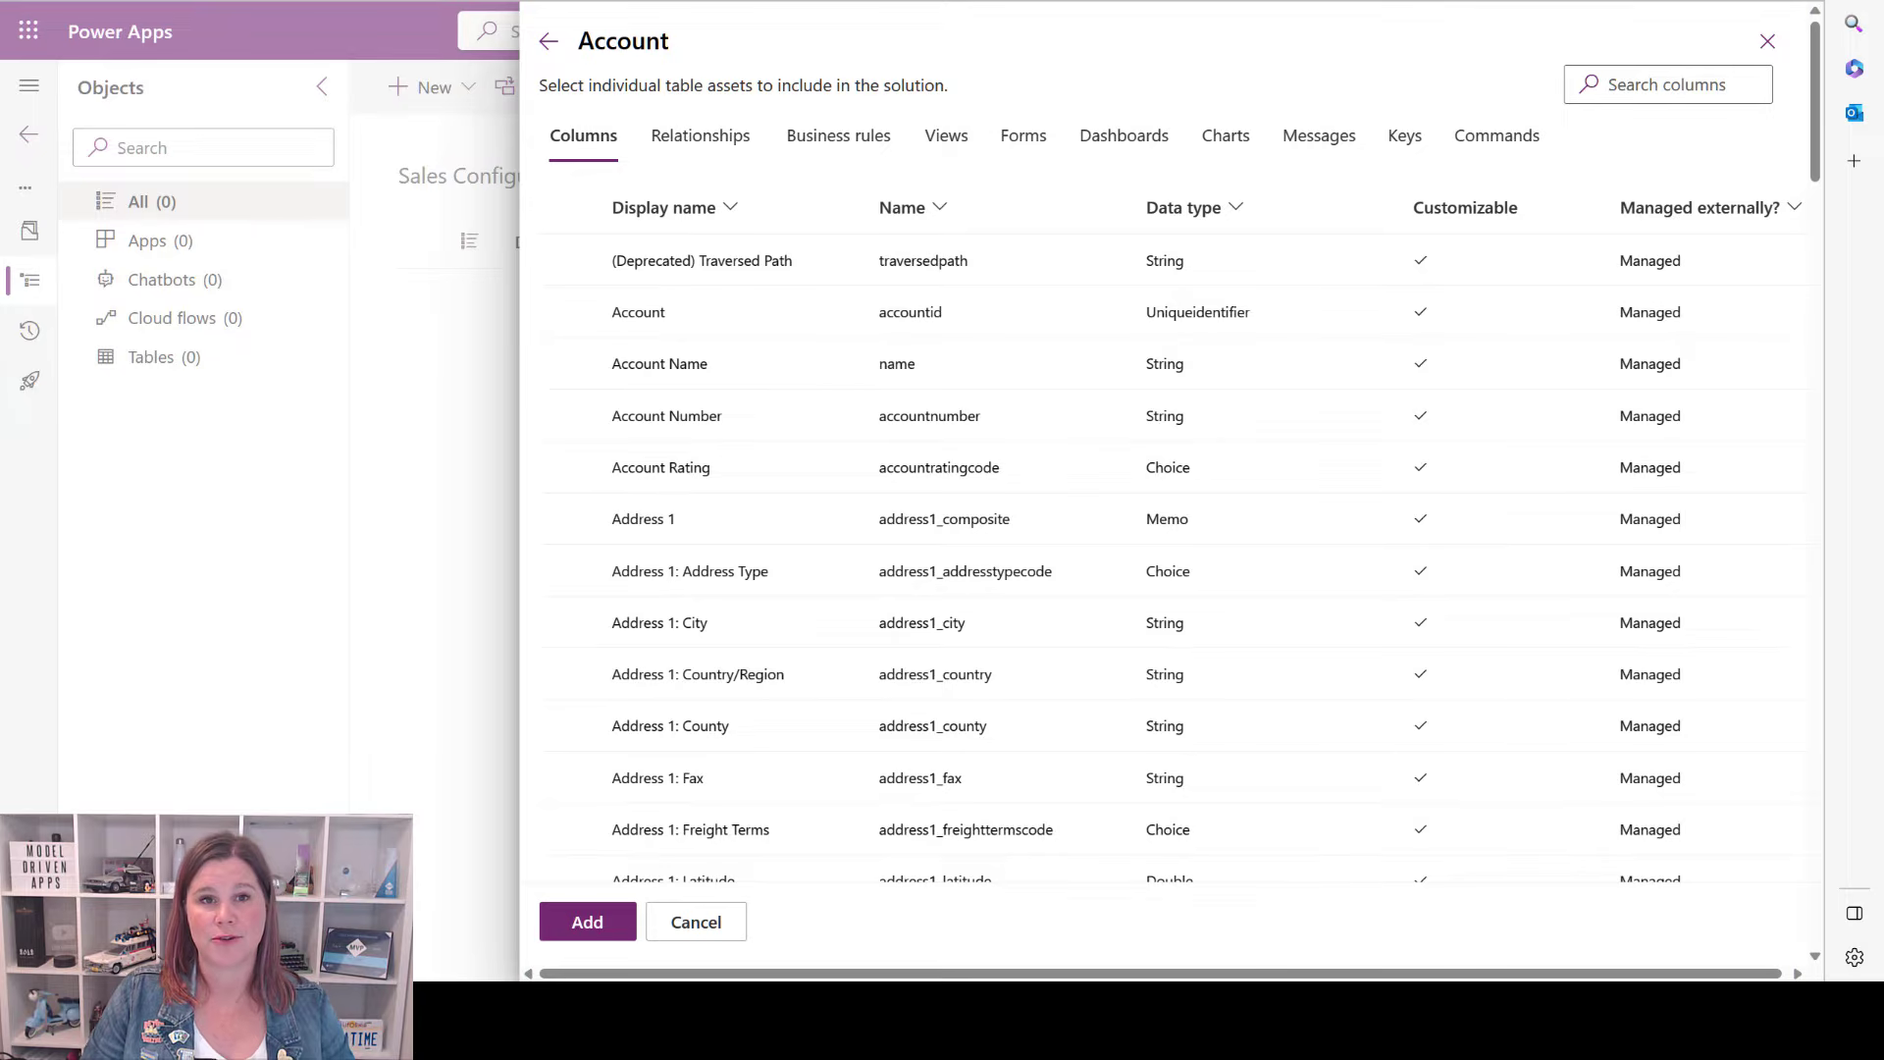
pyautogui.click(1024, 135)
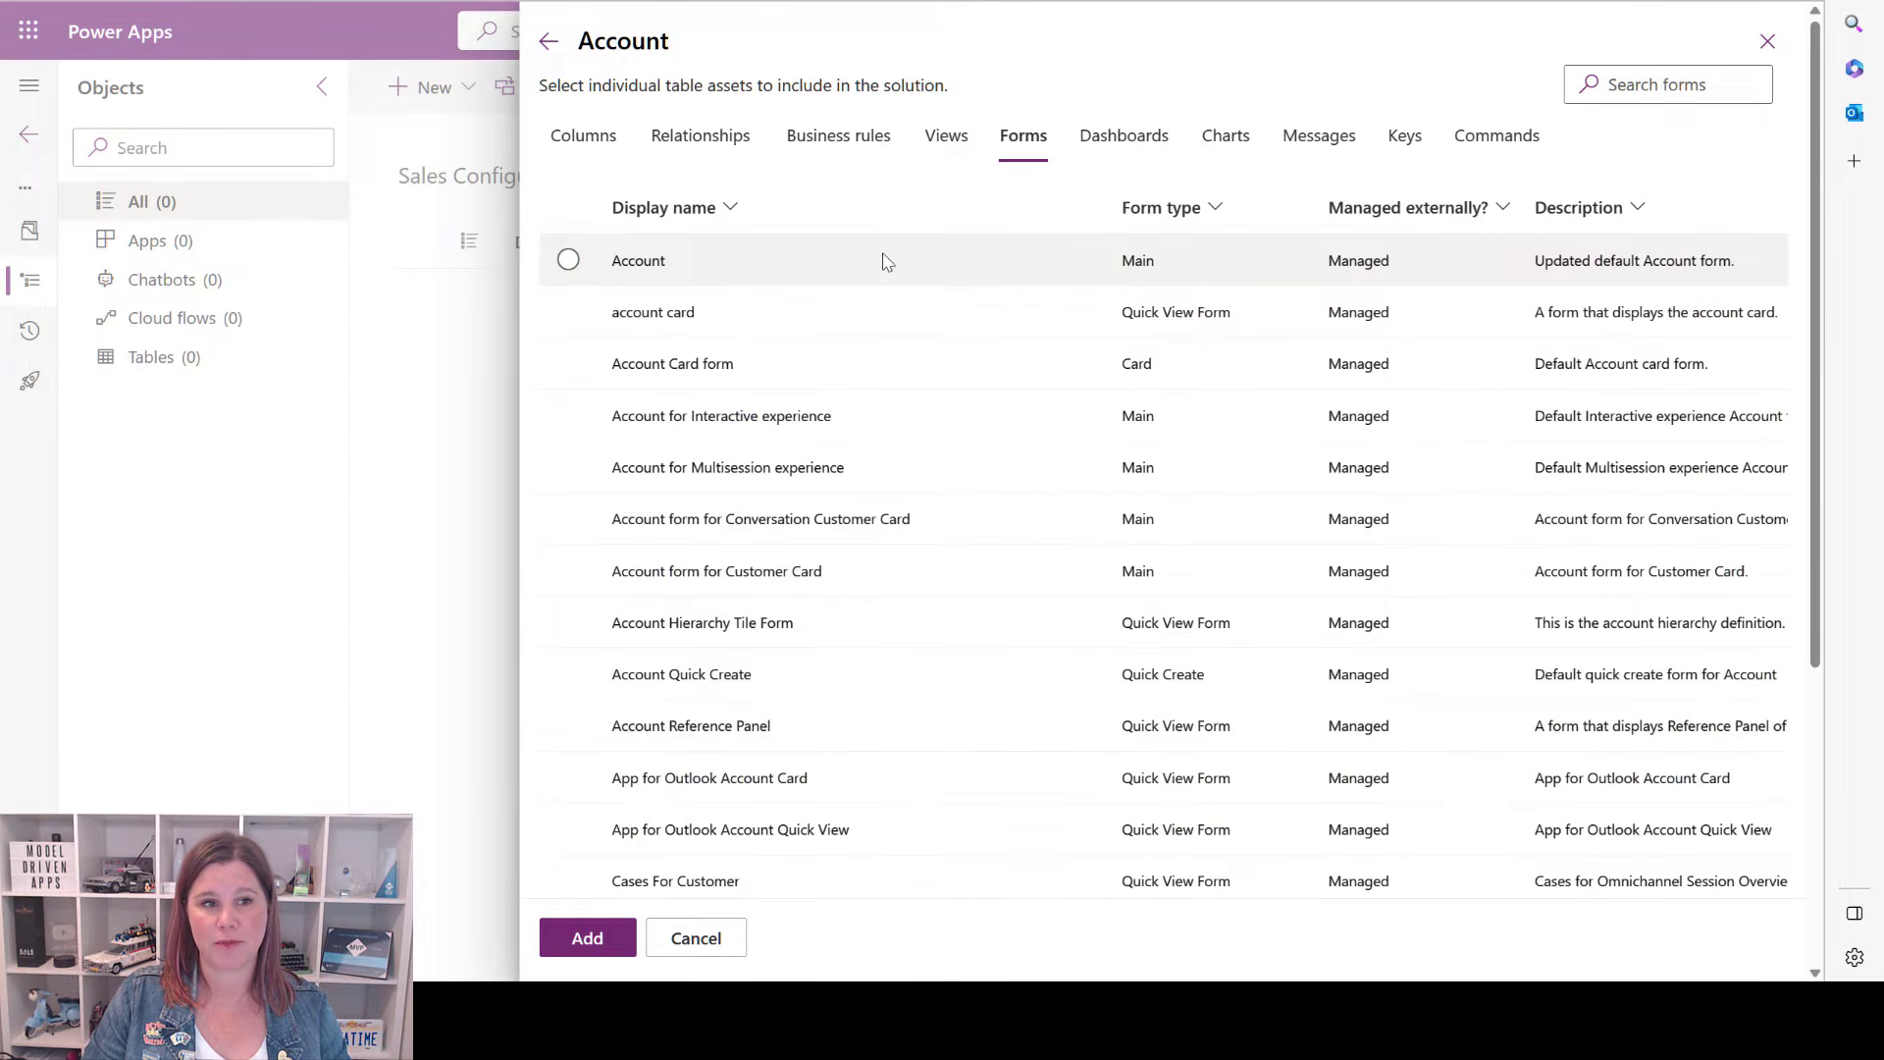
pyautogui.click(568, 259)
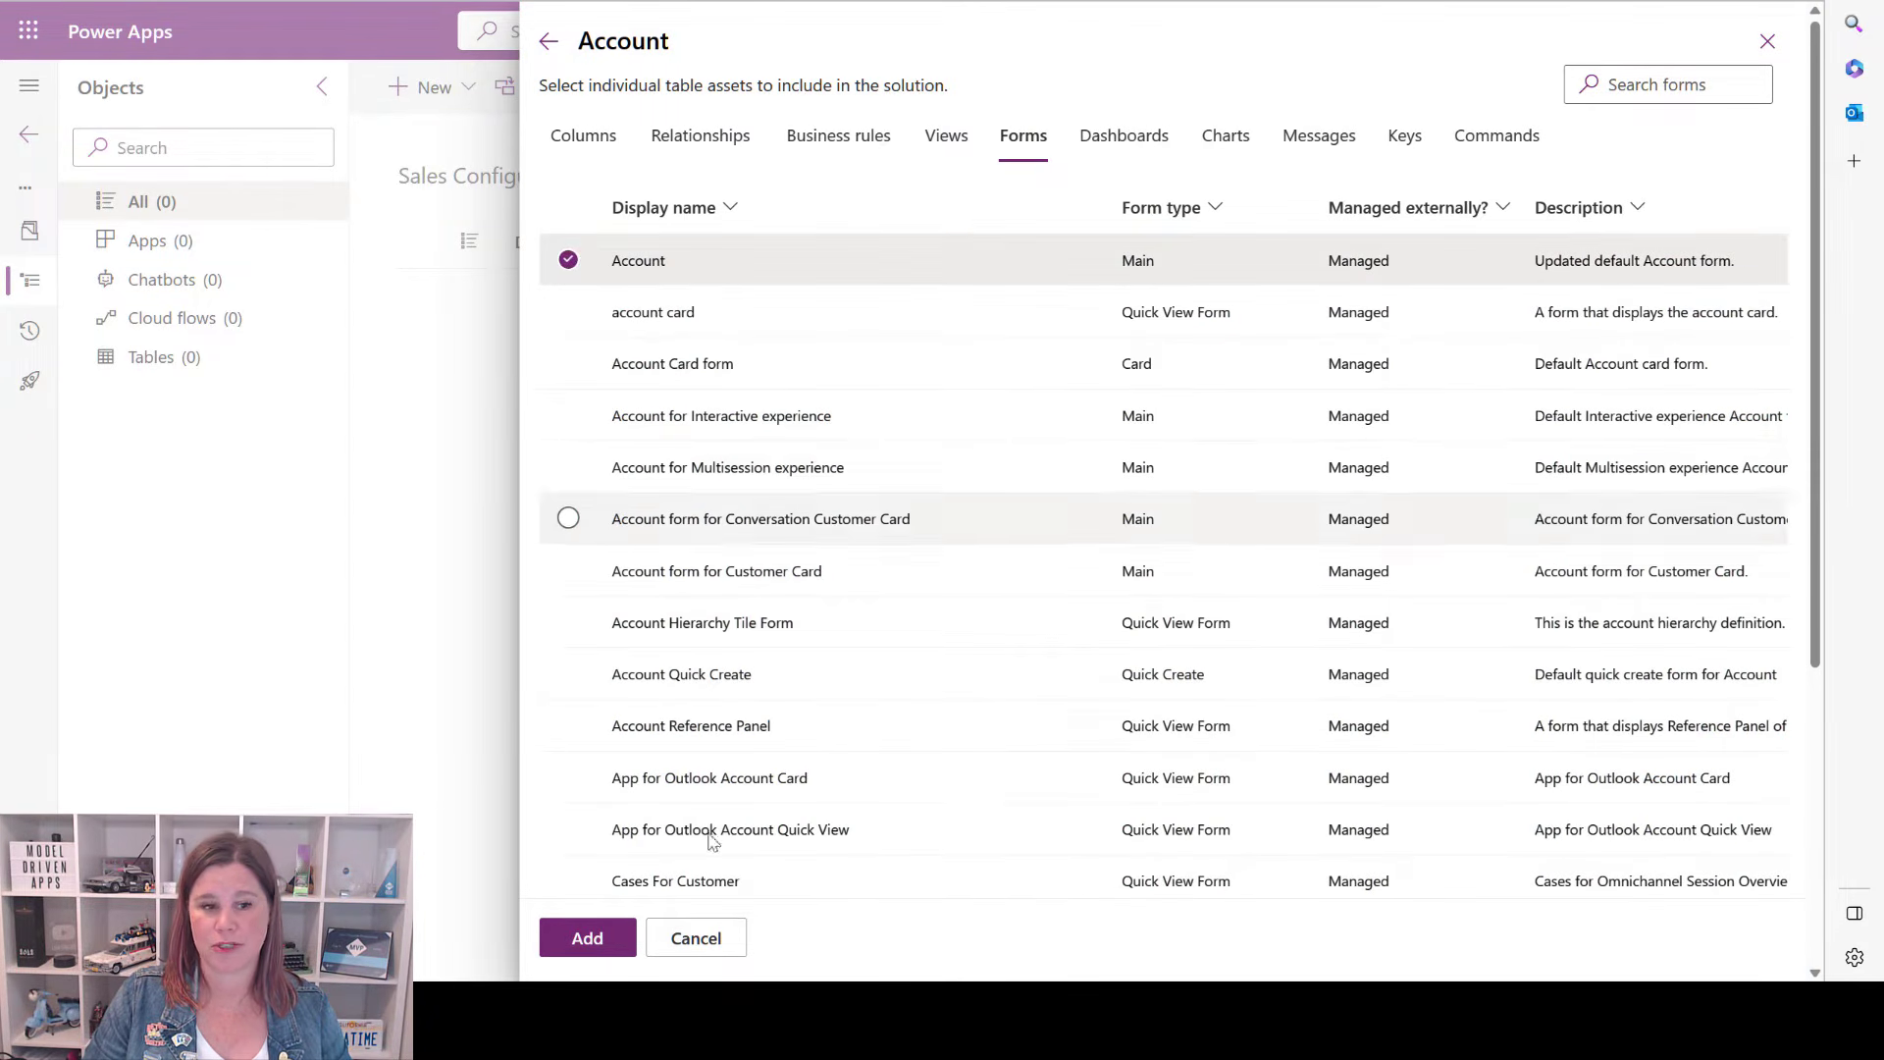
pyautogui.click(600, 936)
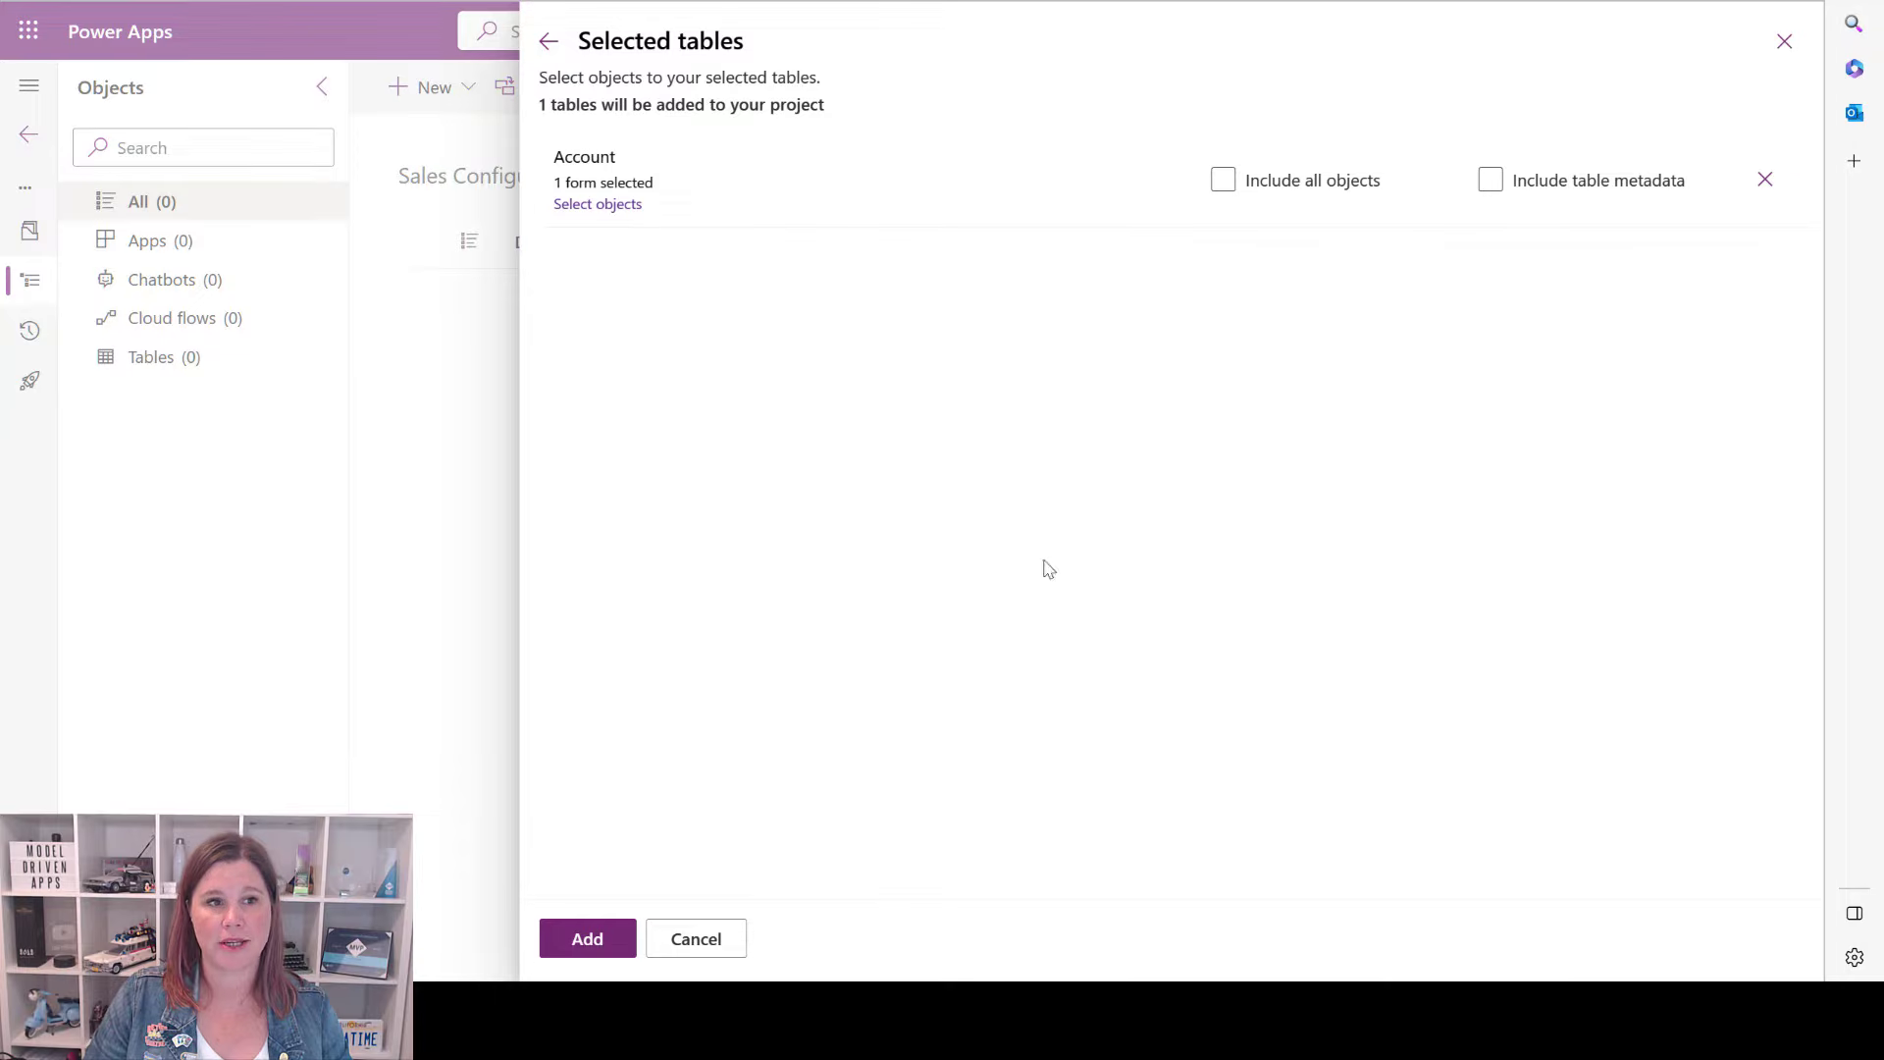
# Also include the Active Accounts view among the Account table's selected objects and add the table to the Sales Configurations solution.
pyautogui.click(610, 204)
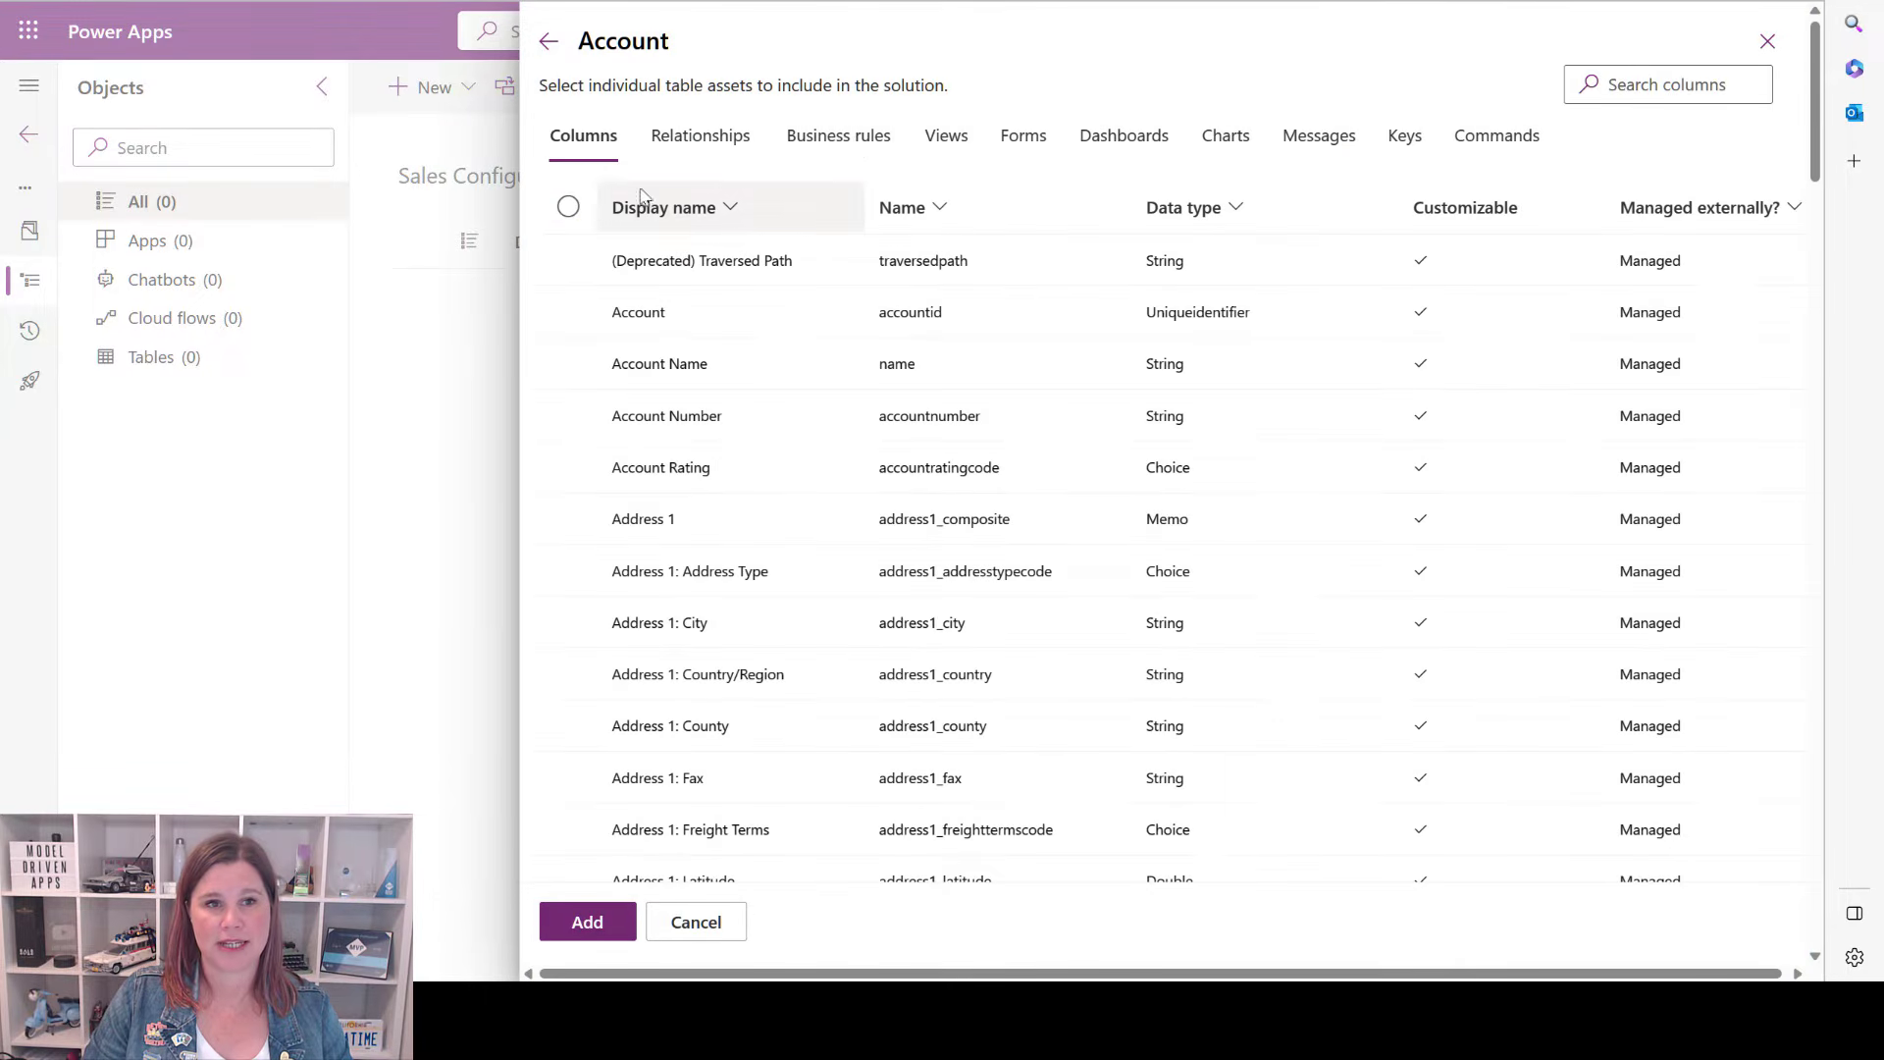
pyautogui.click(945, 135)
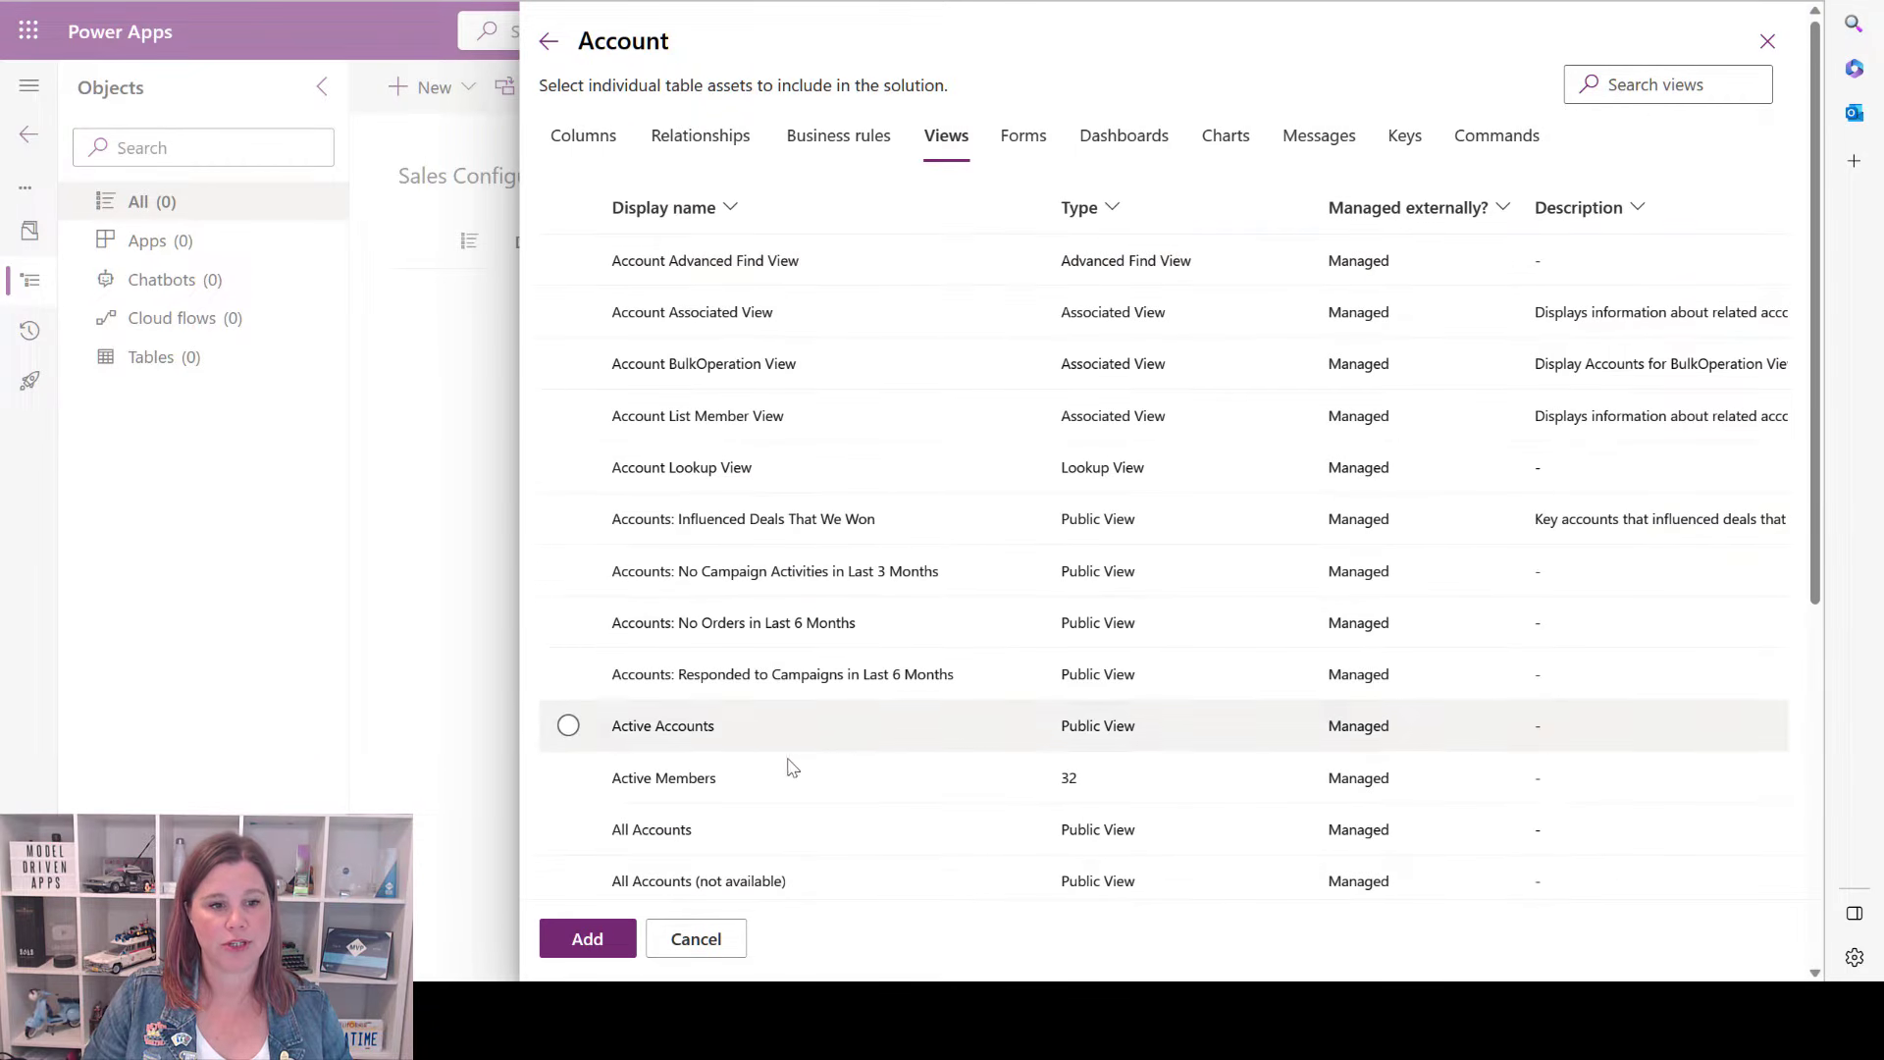
pyautogui.click(726, 738)
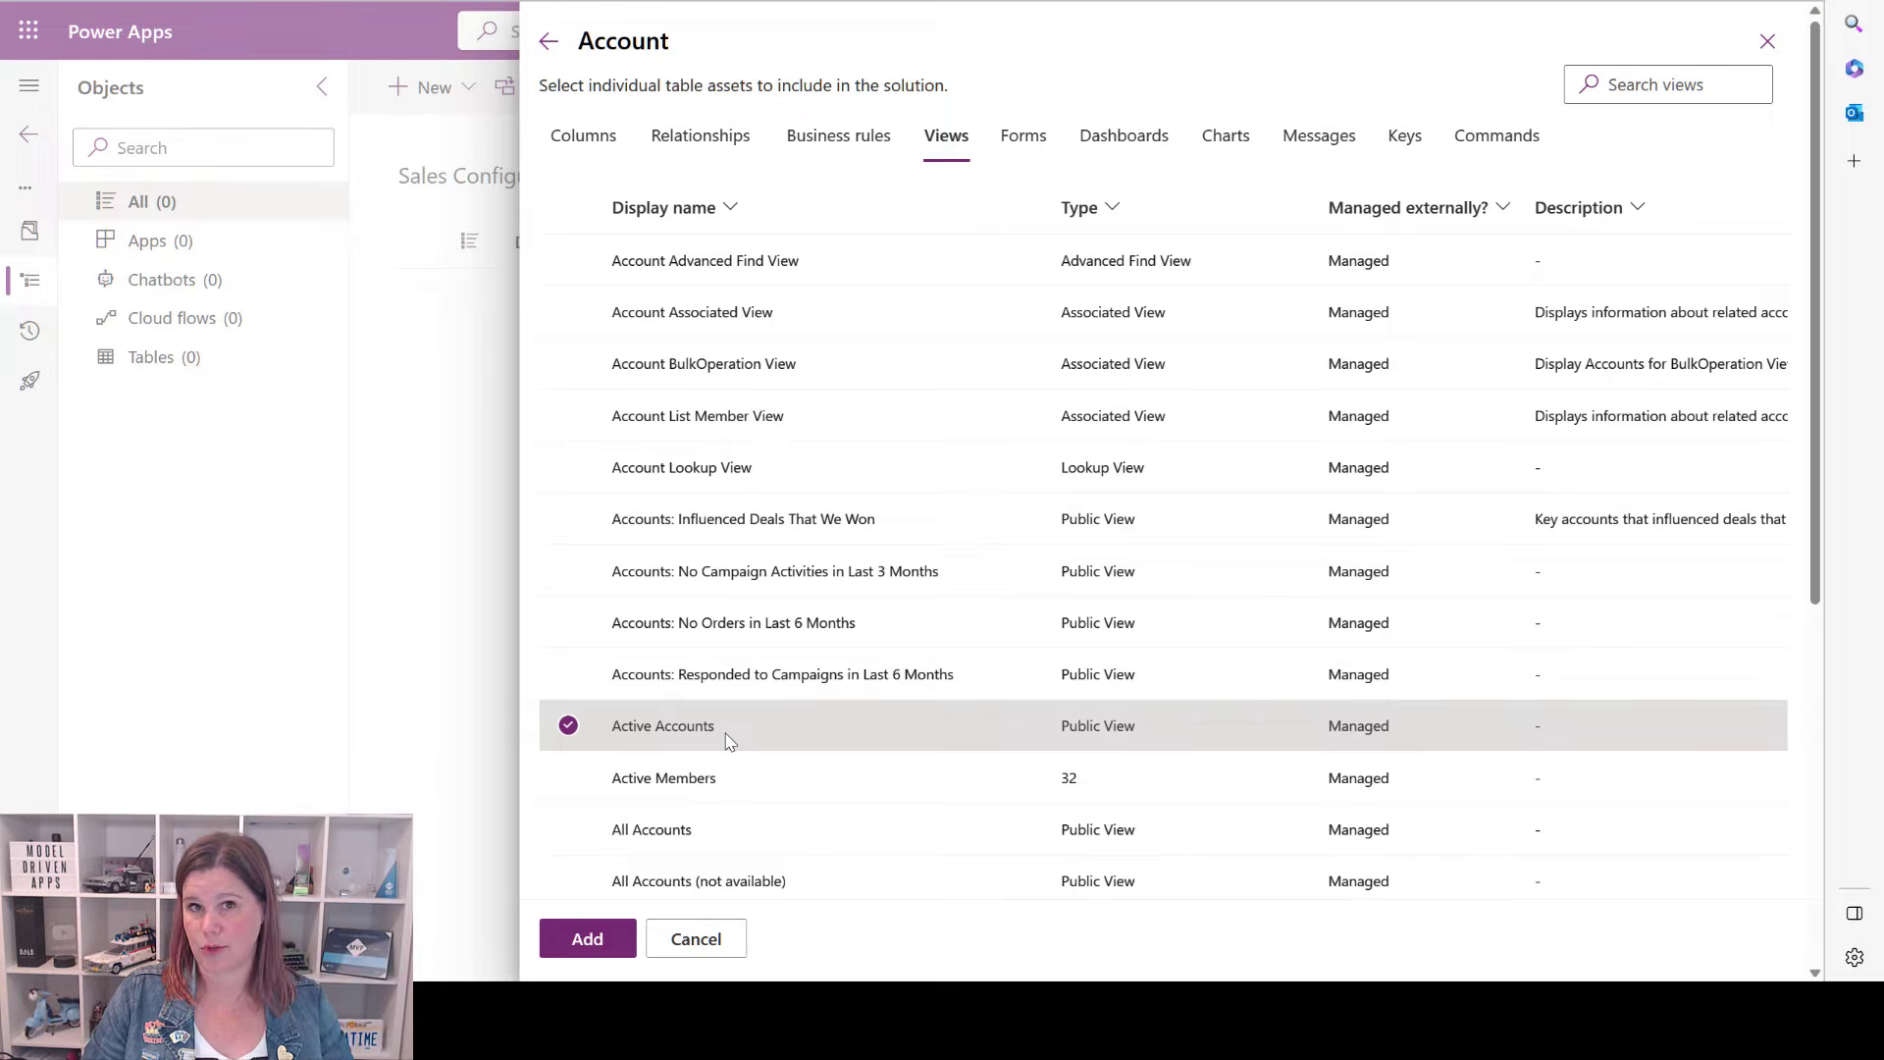
pyautogui.click(614, 942)
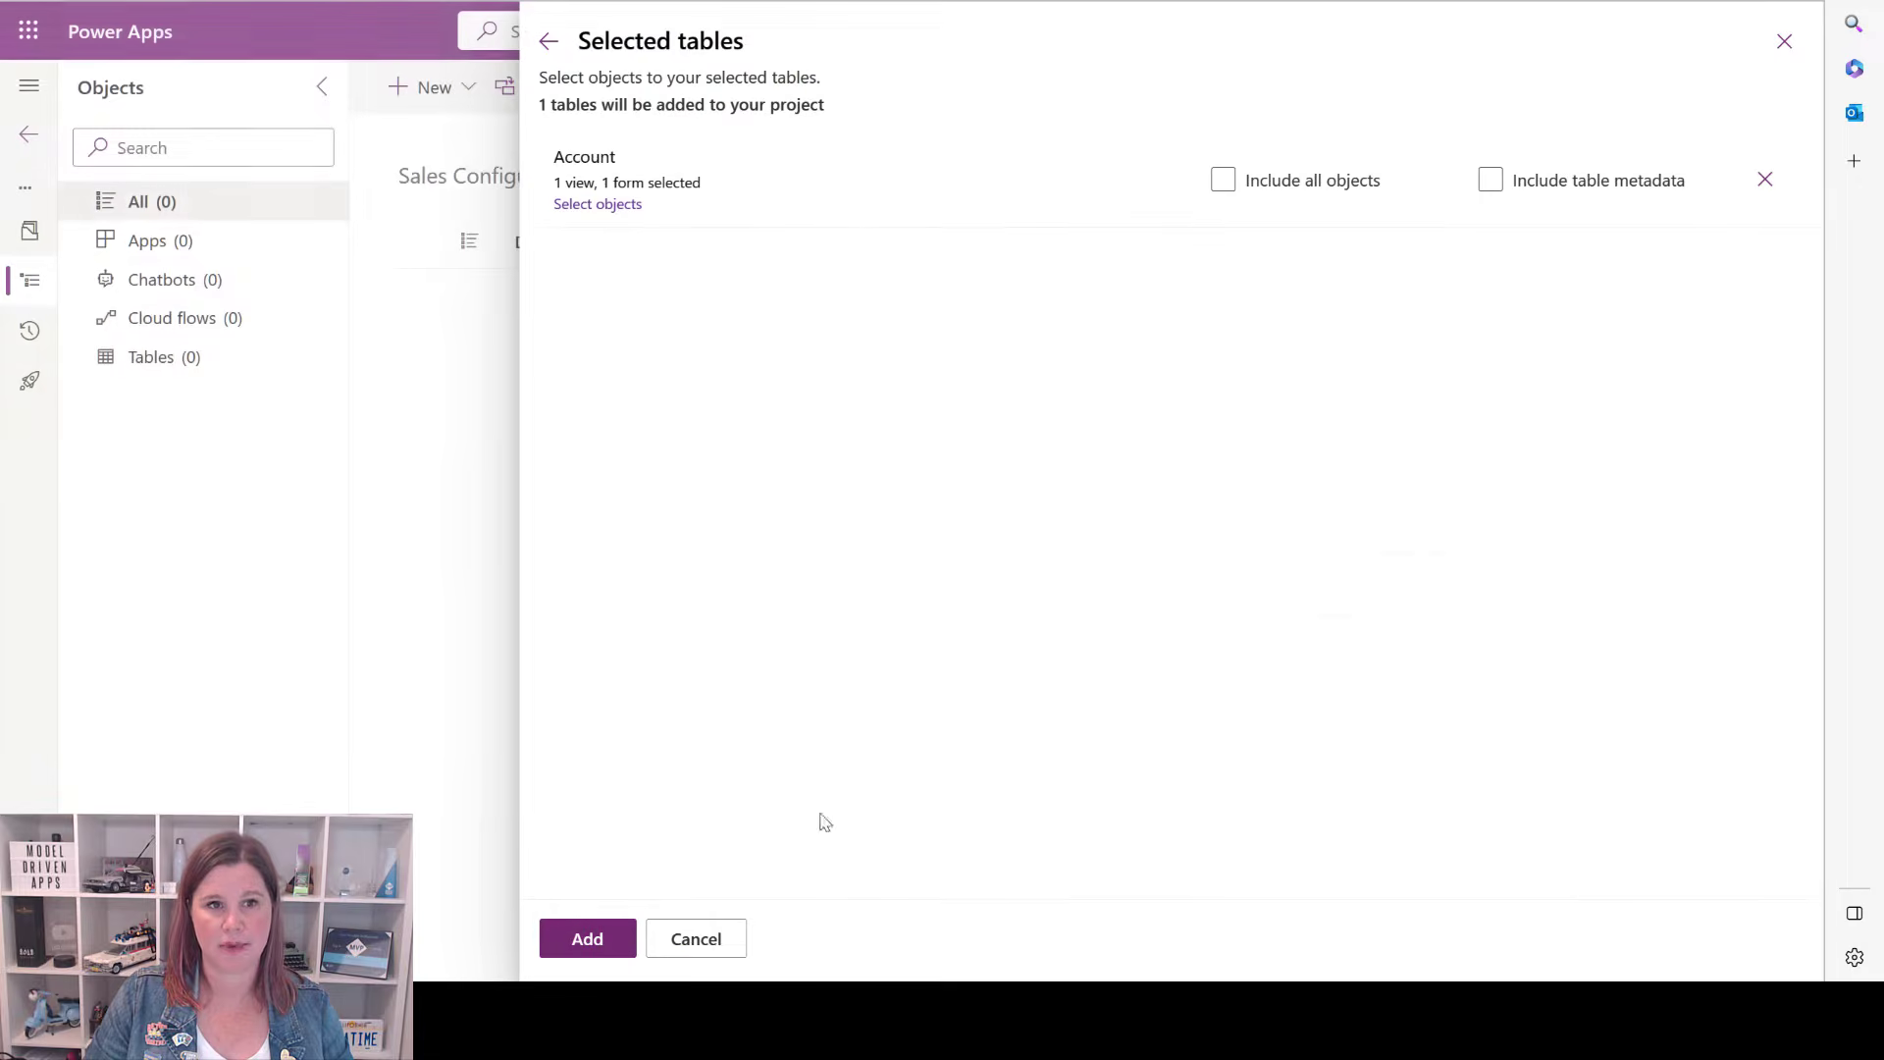
pyautogui.click(580, 942)
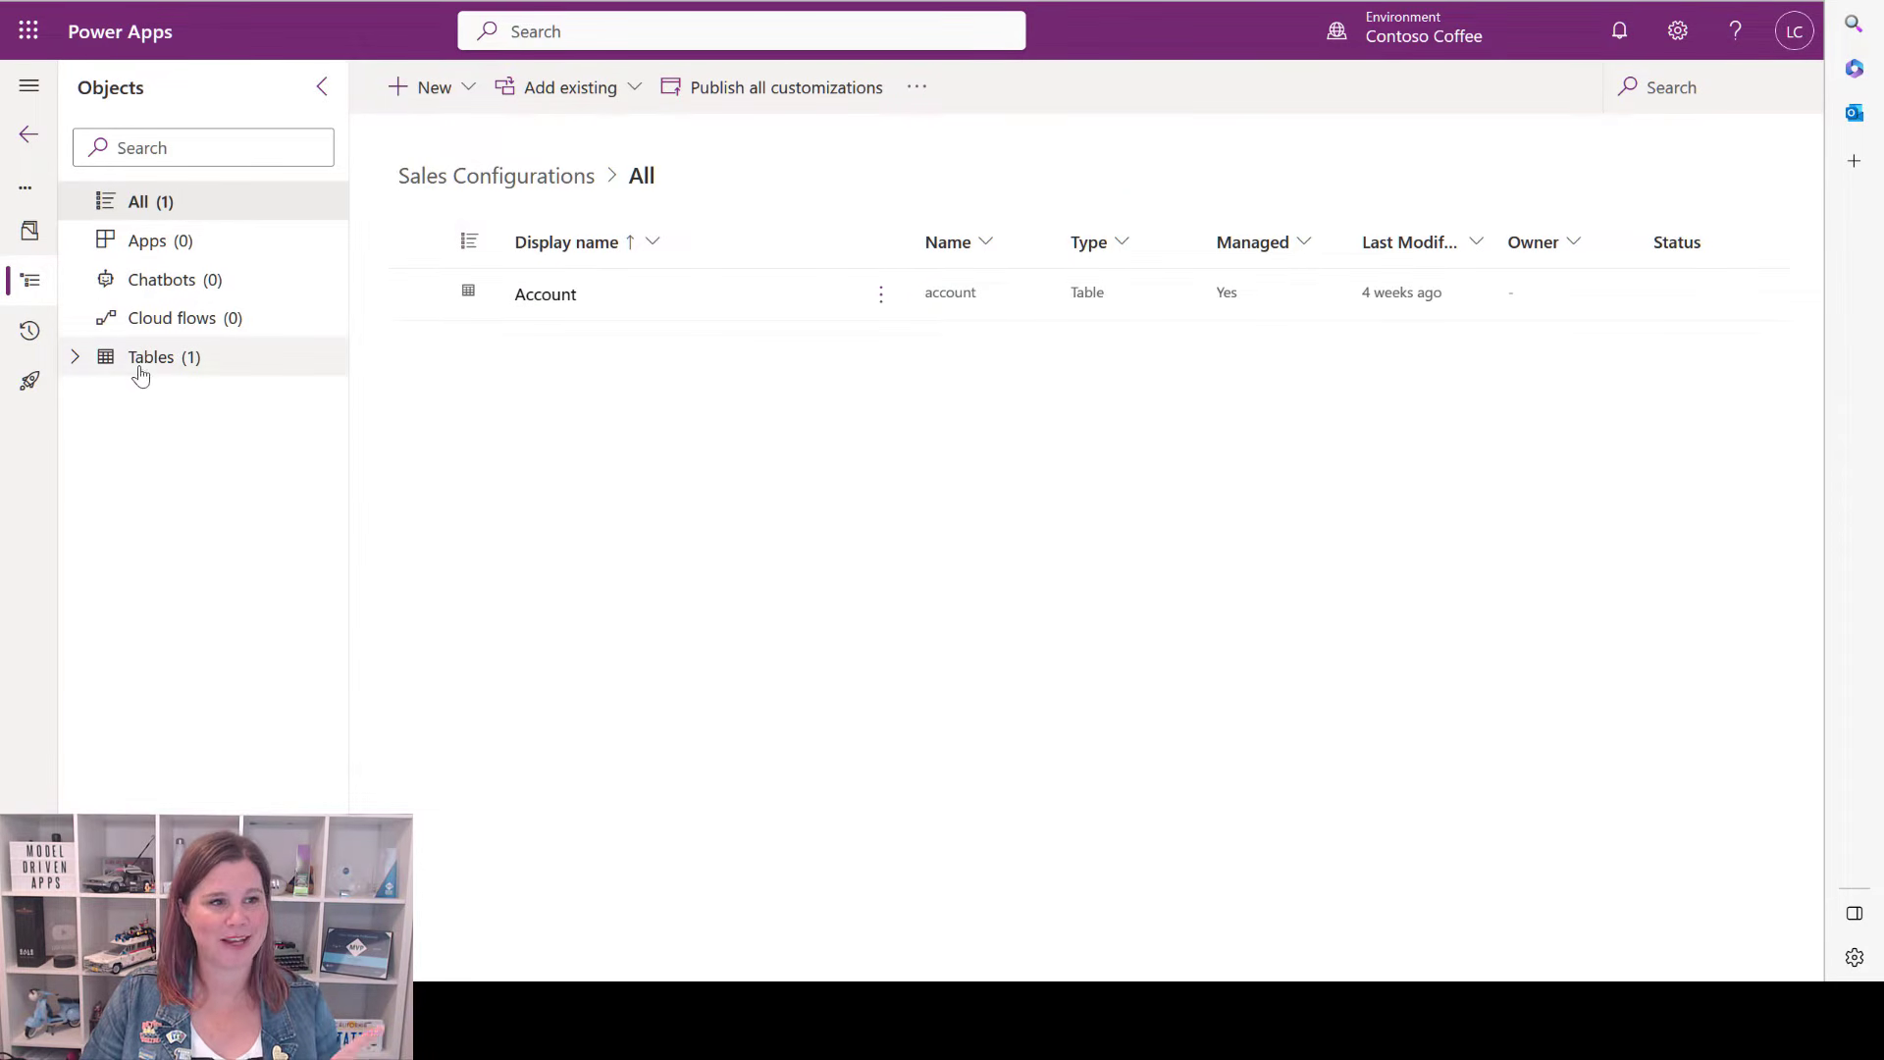
# Examine the Account table's contents within the solution, checking its Columns and Forms lists.
pyautogui.click(75, 358)
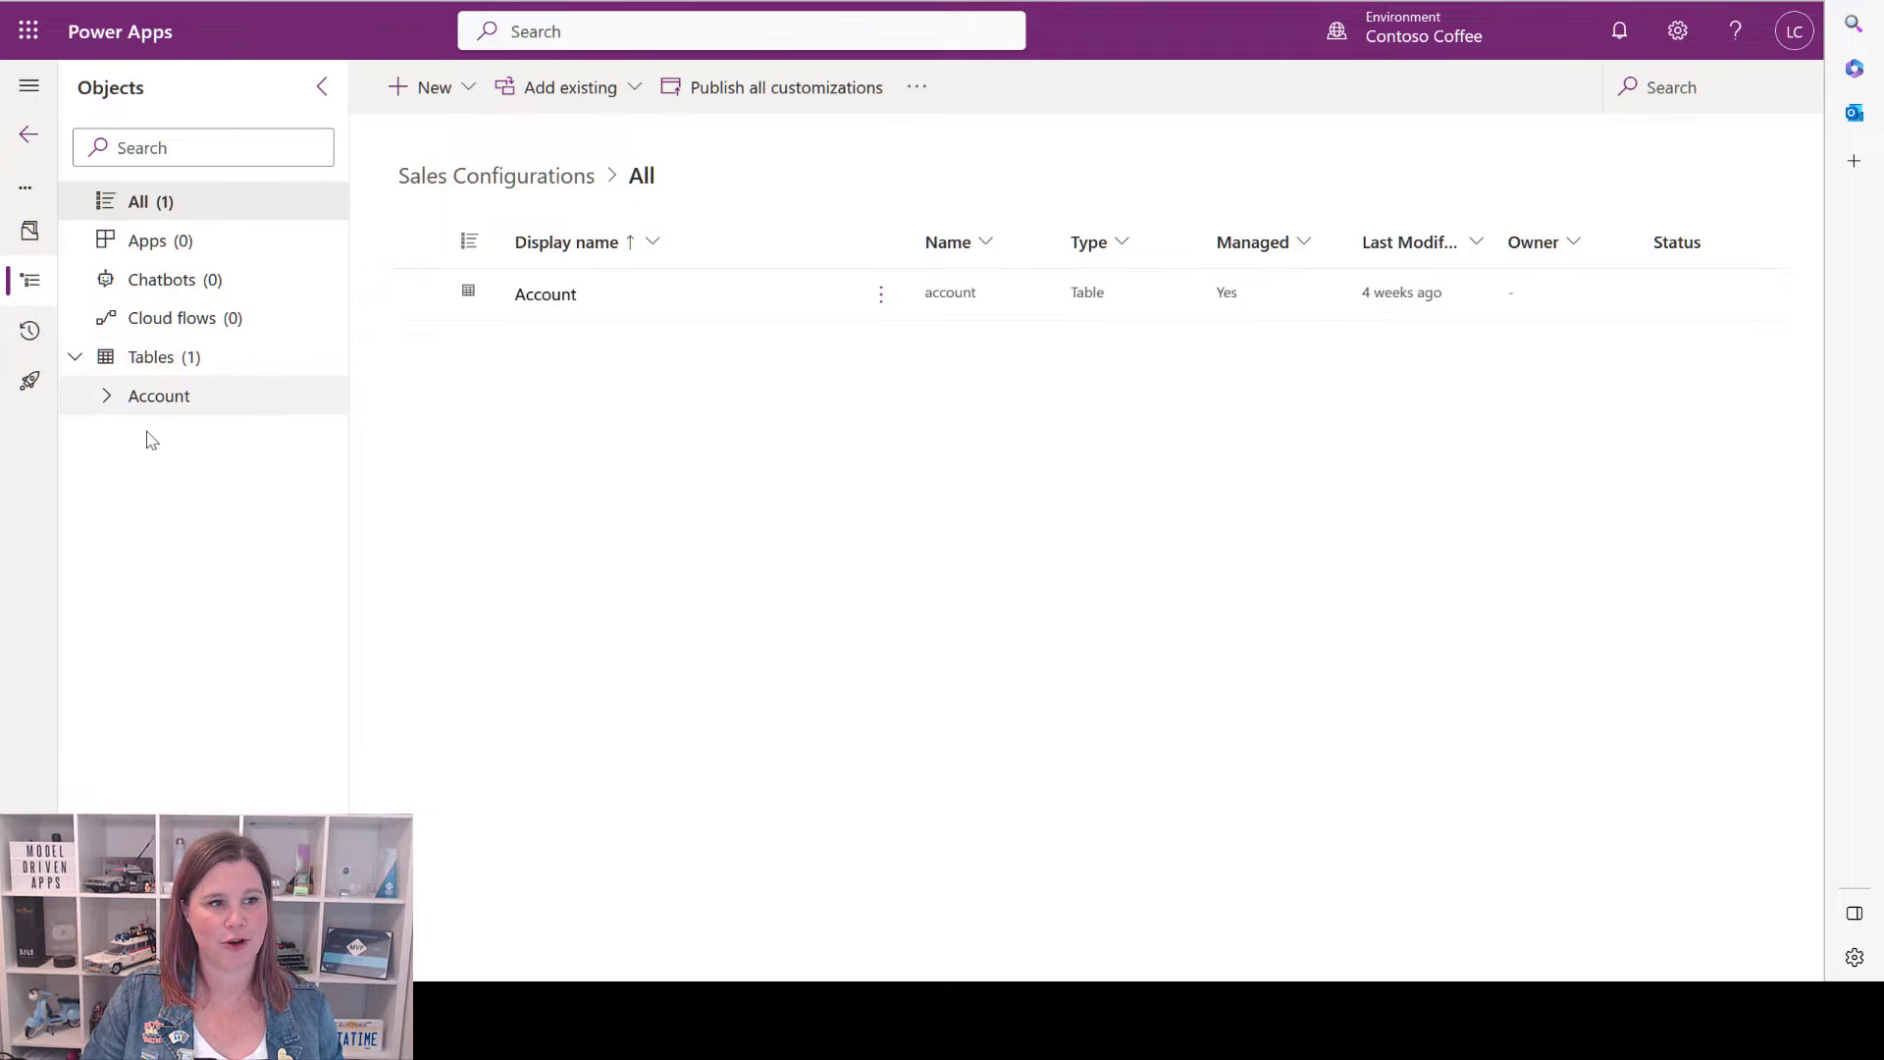
pyautogui.click(103, 397)
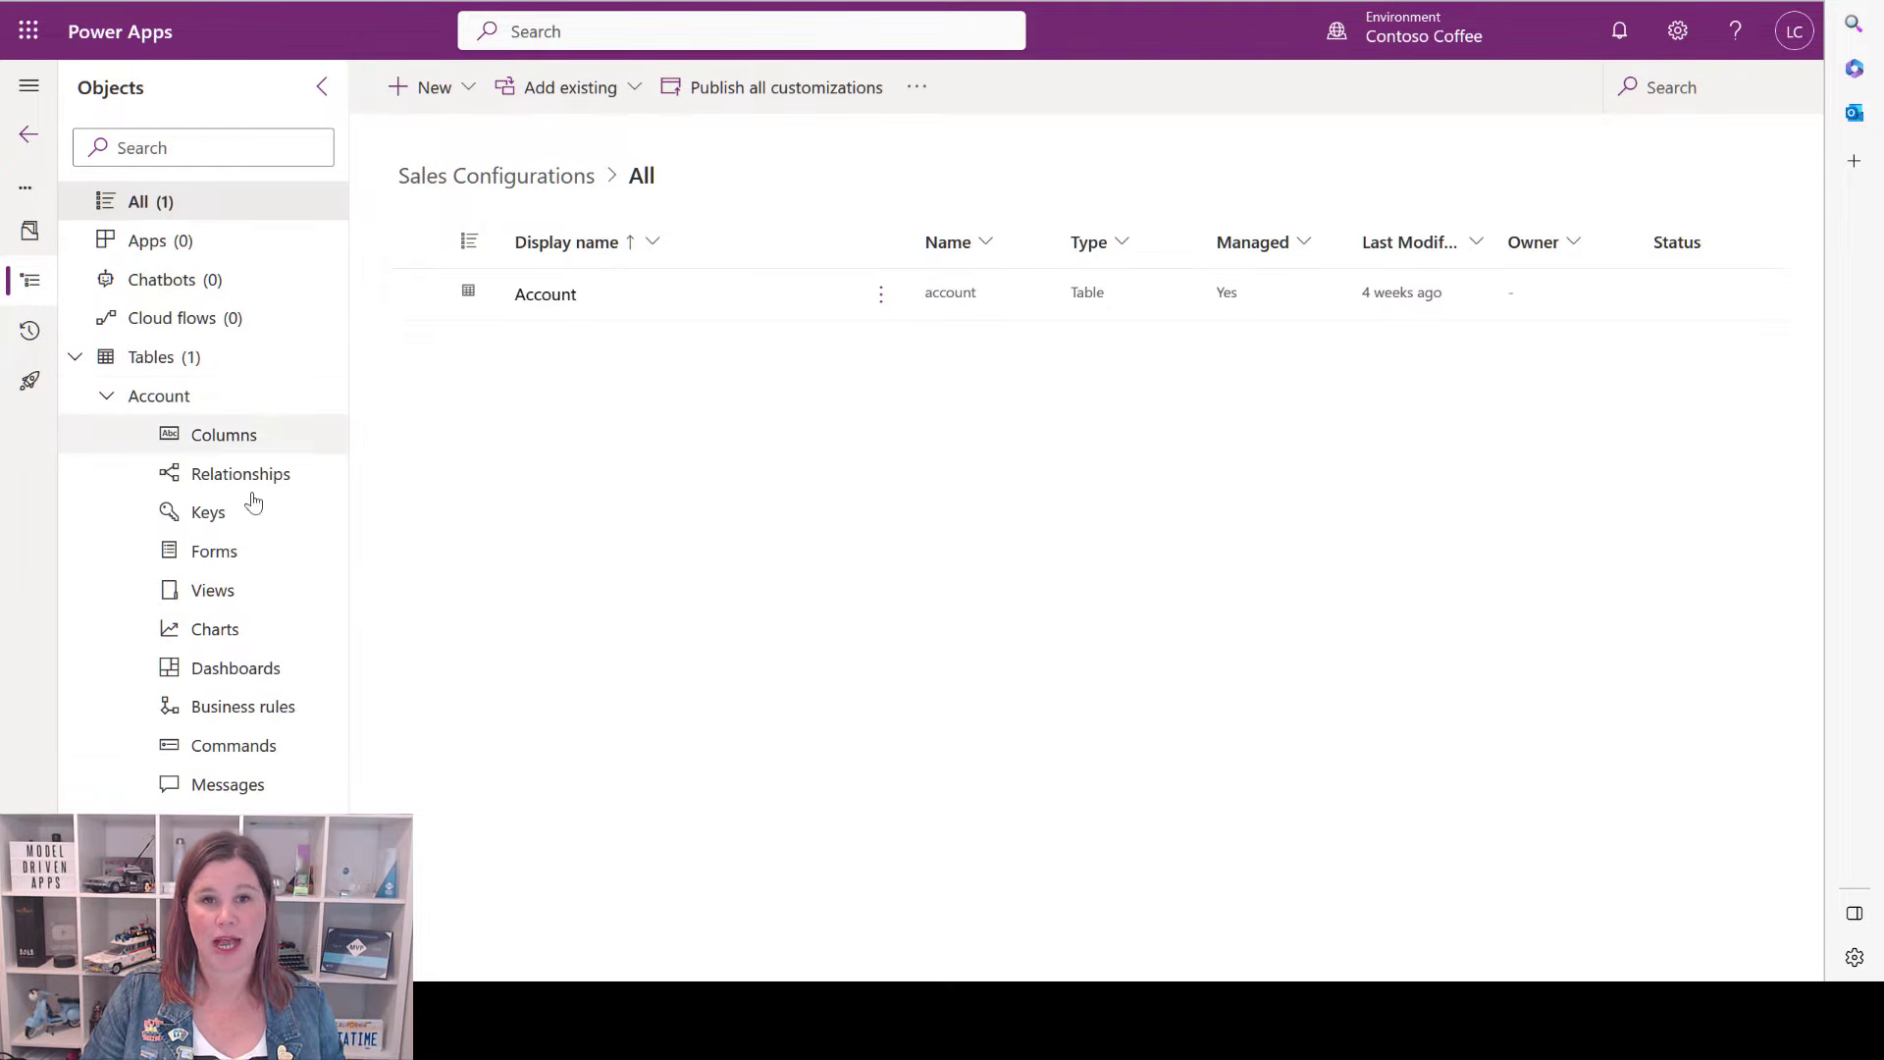
pyautogui.click(217, 438)
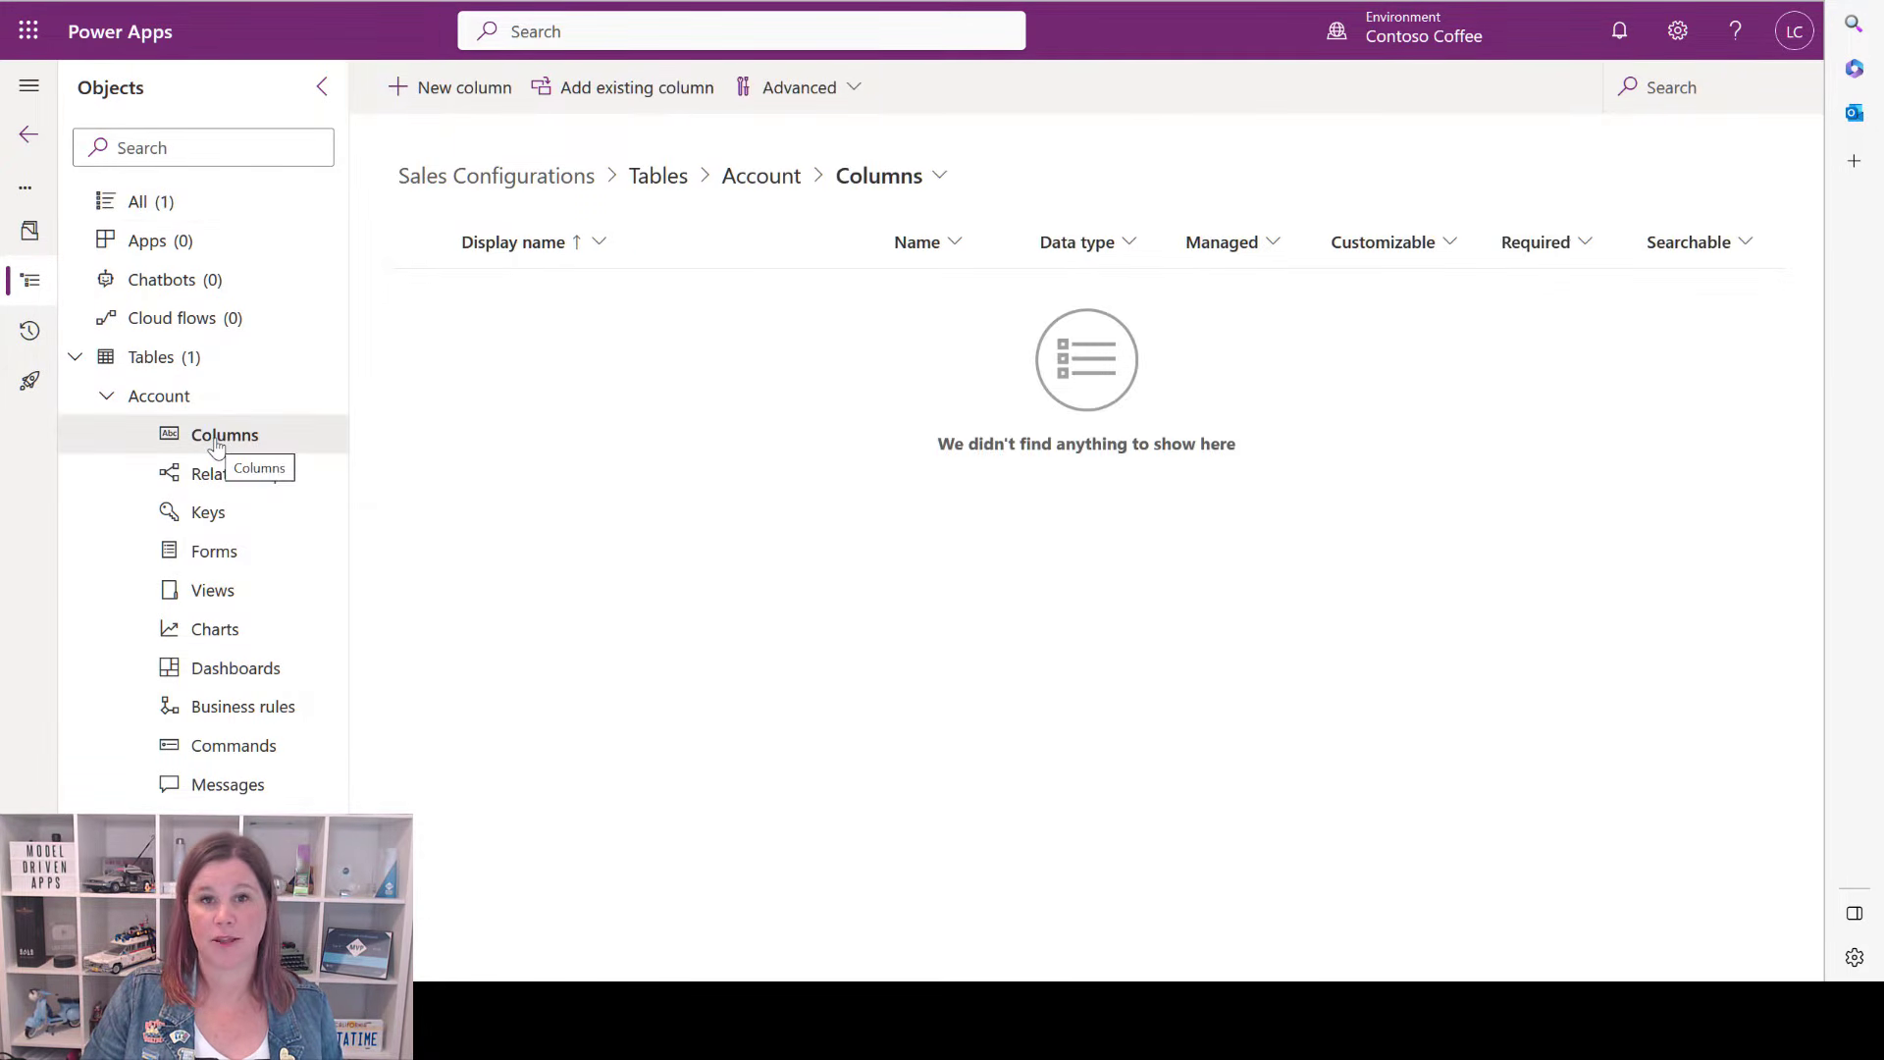
pyautogui.click(225, 562)
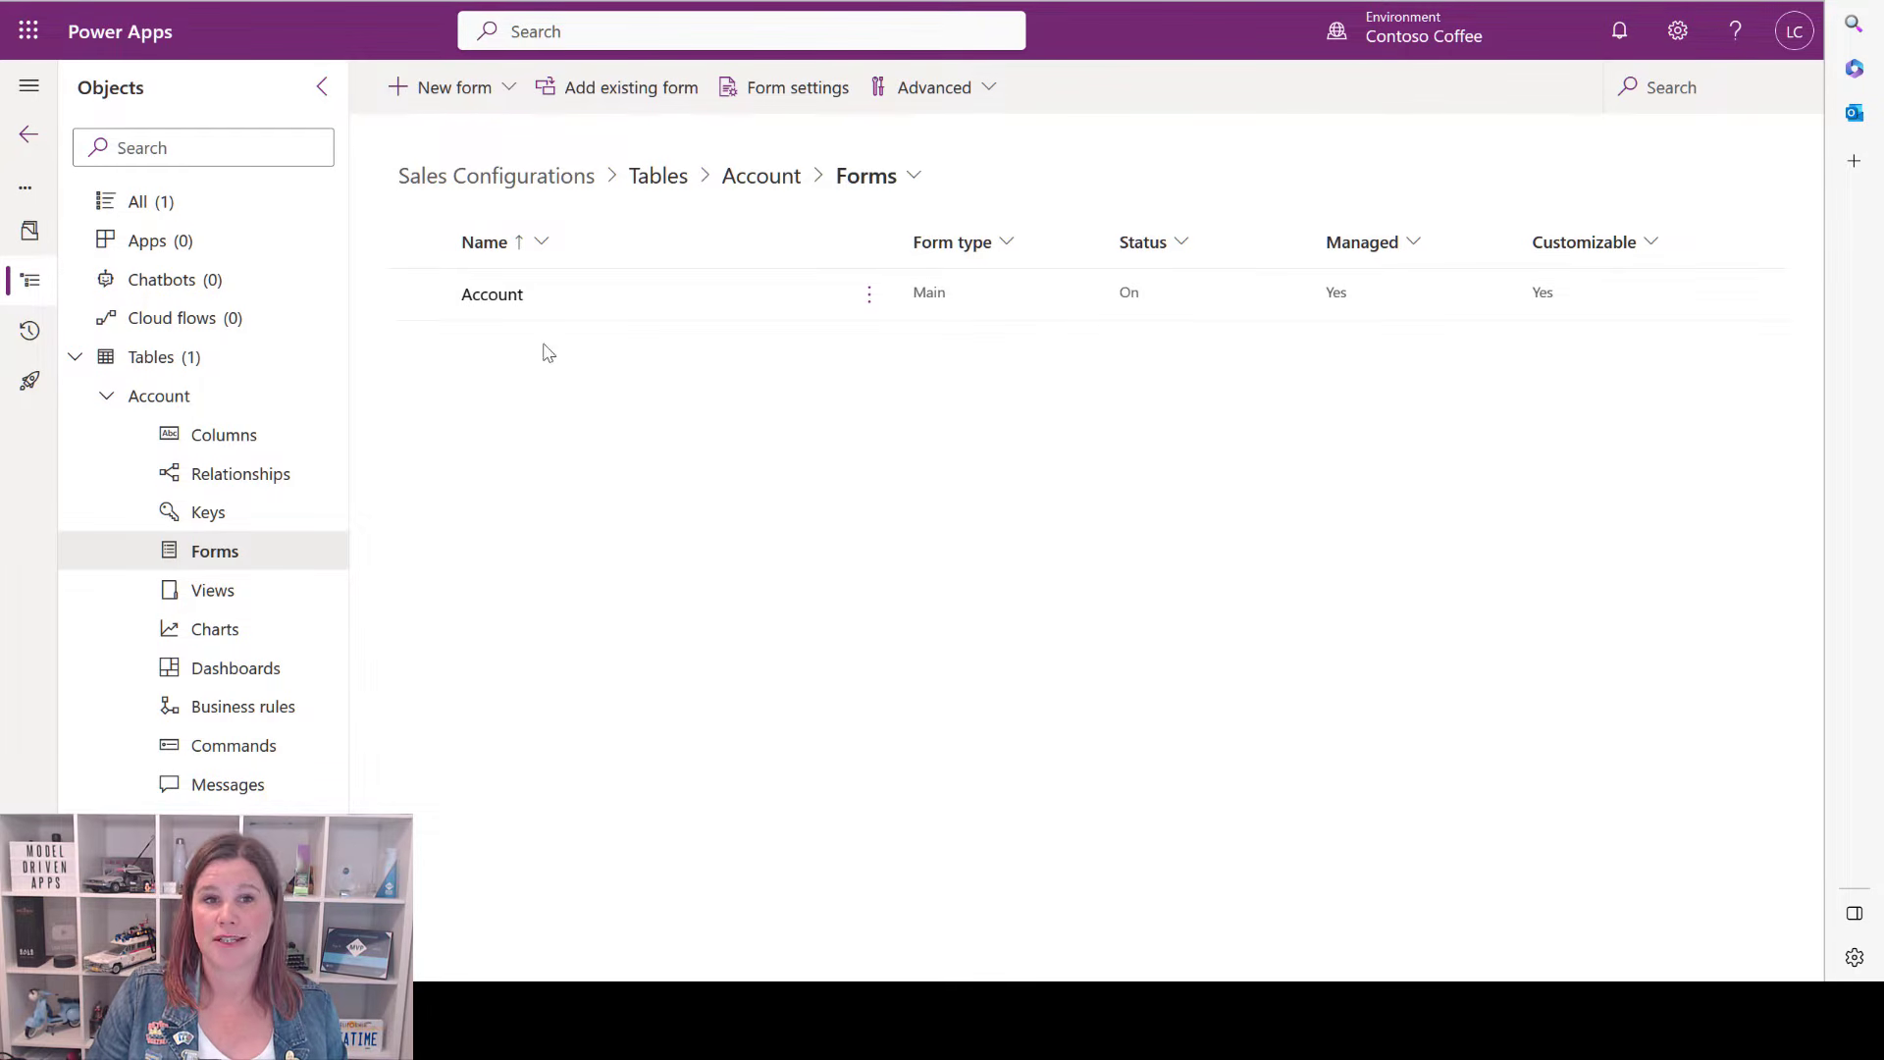
# In the Account main form, delete Fax and Ticker Symbol from the Account Information section and Number of Employees from the header.
pyautogui.click(494, 294)
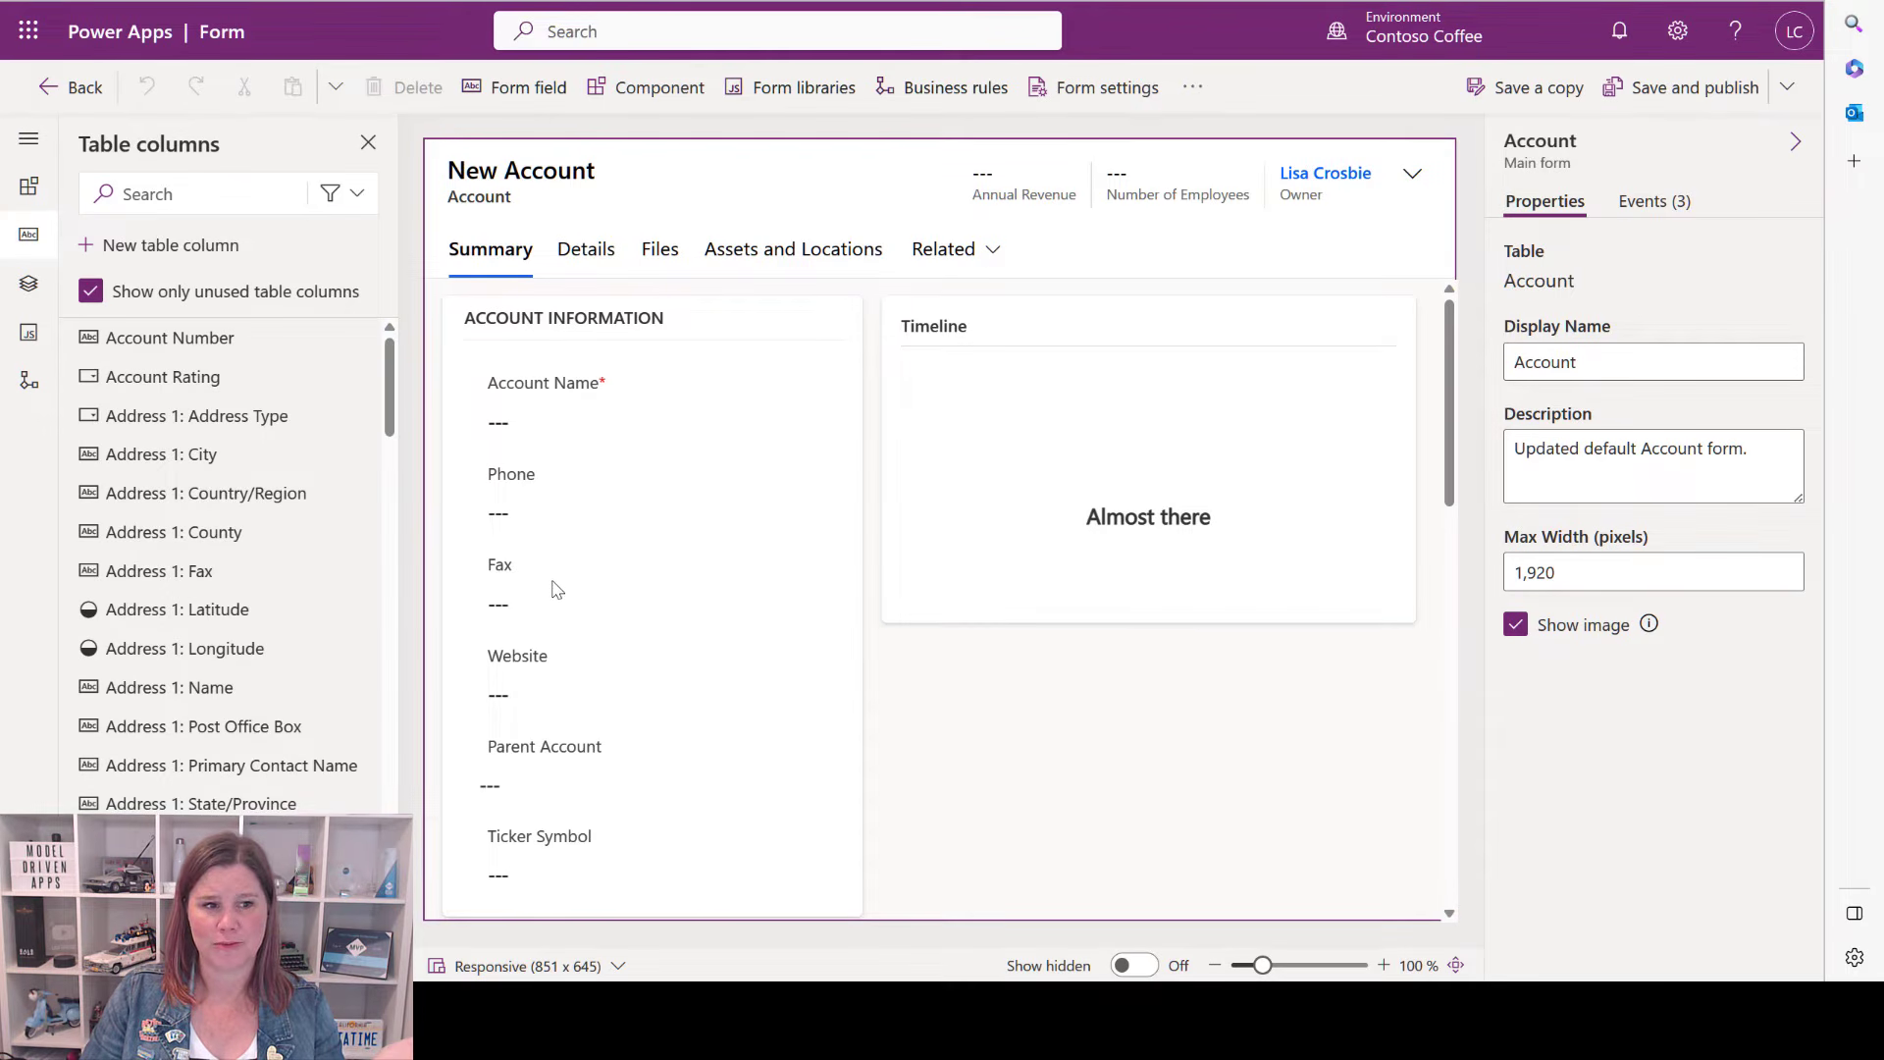
pyautogui.click(550, 594)
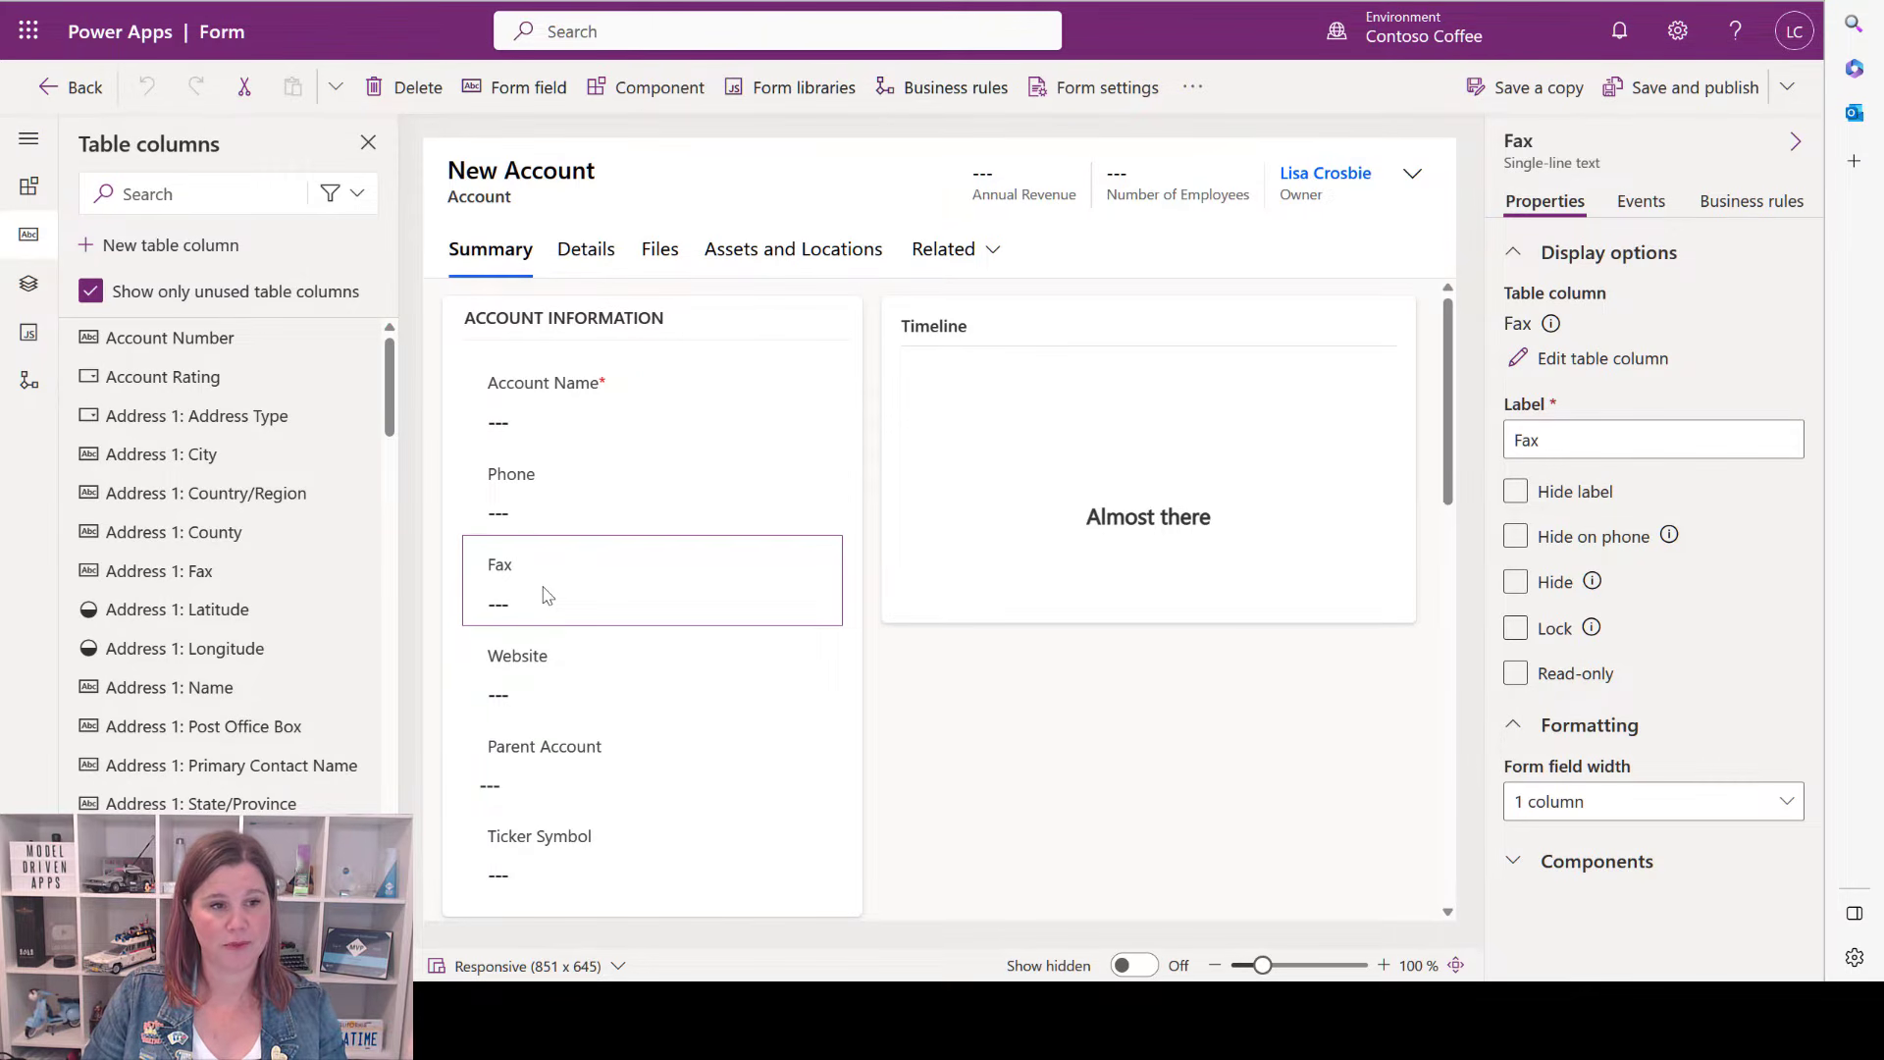
pyautogui.click(418, 87)
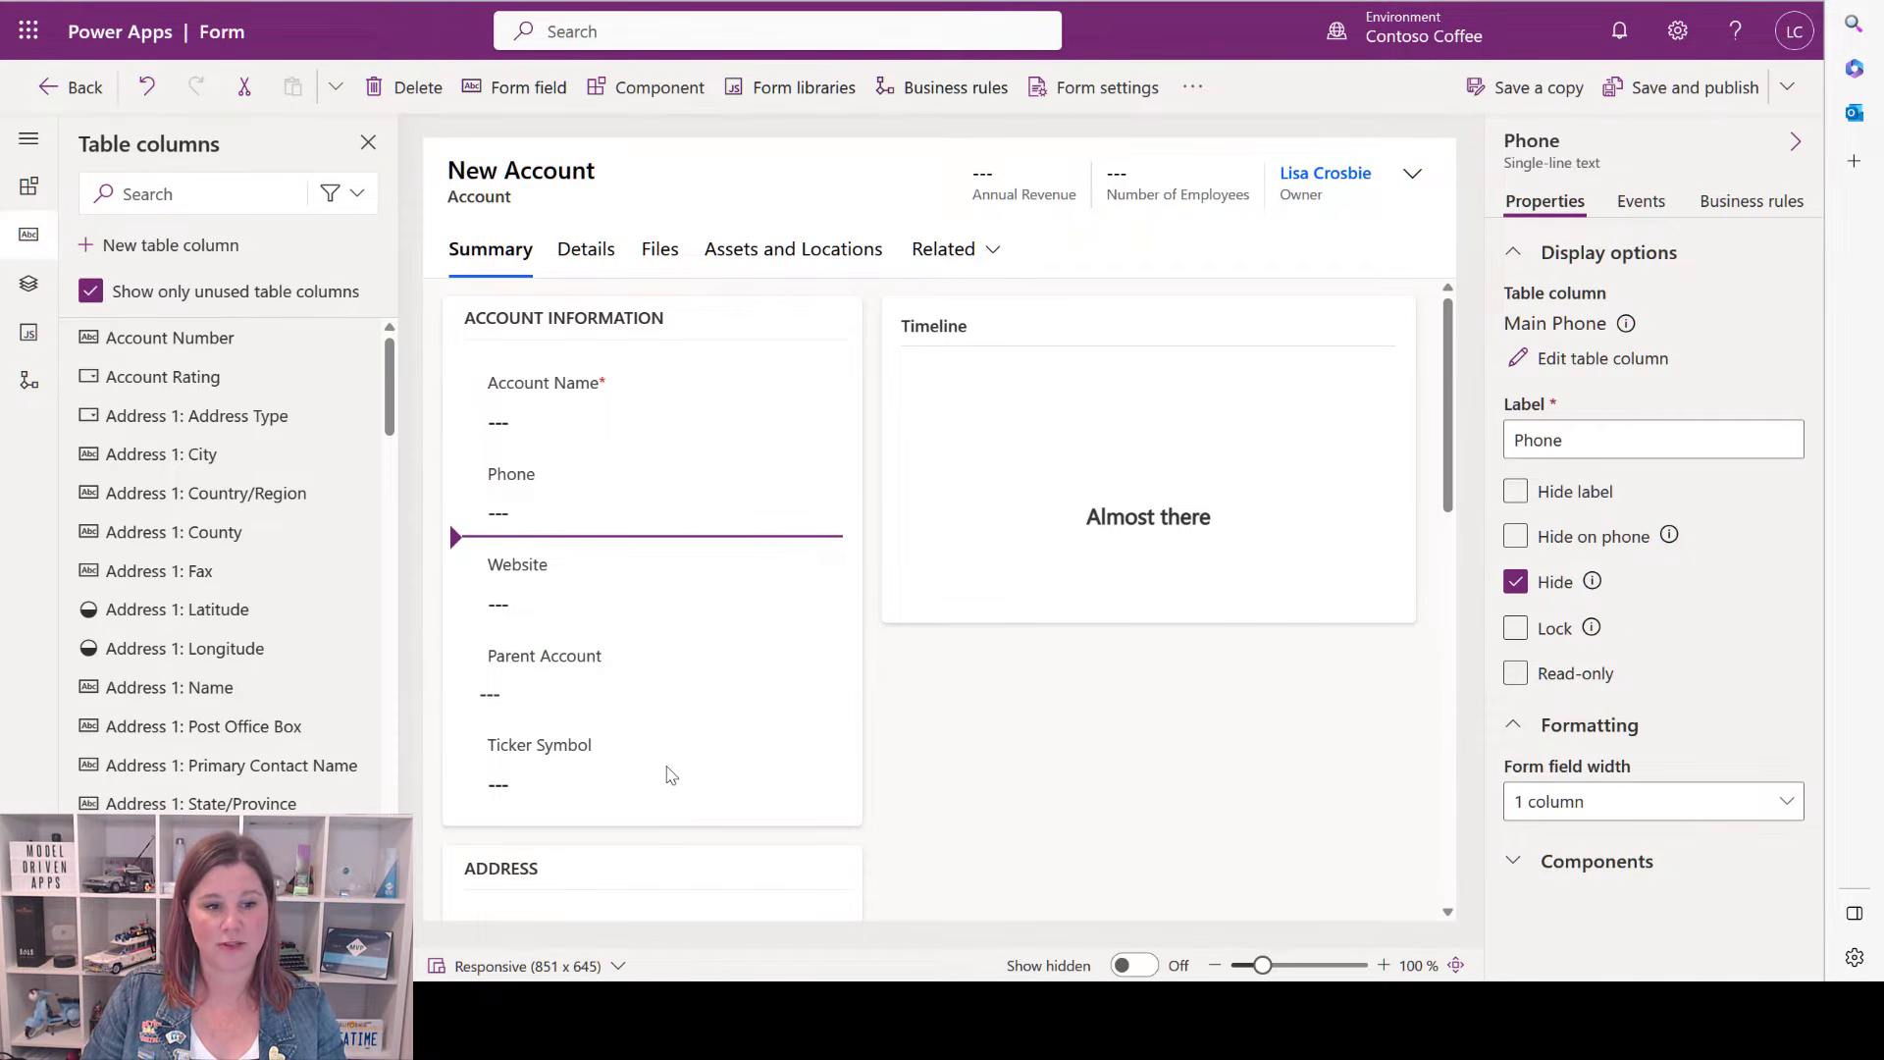
pyautogui.click(671, 776)
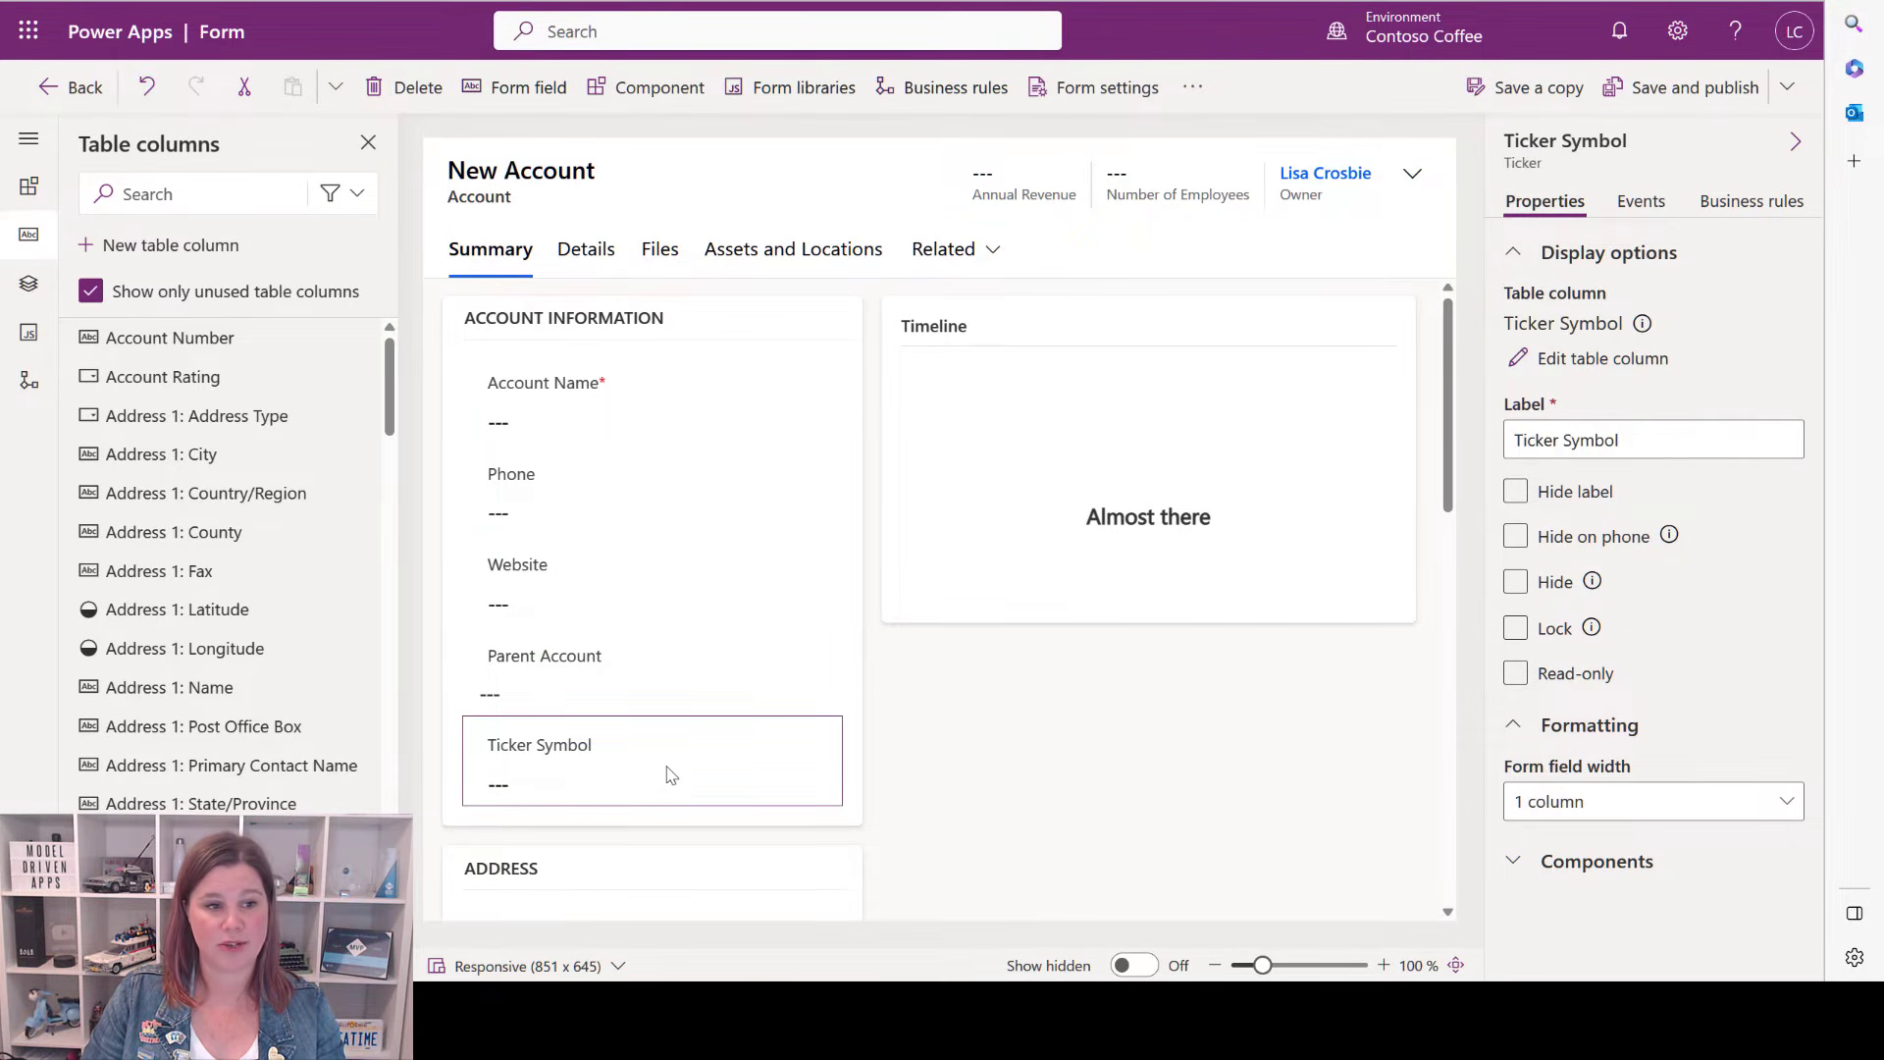
pyautogui.click(416, 93)
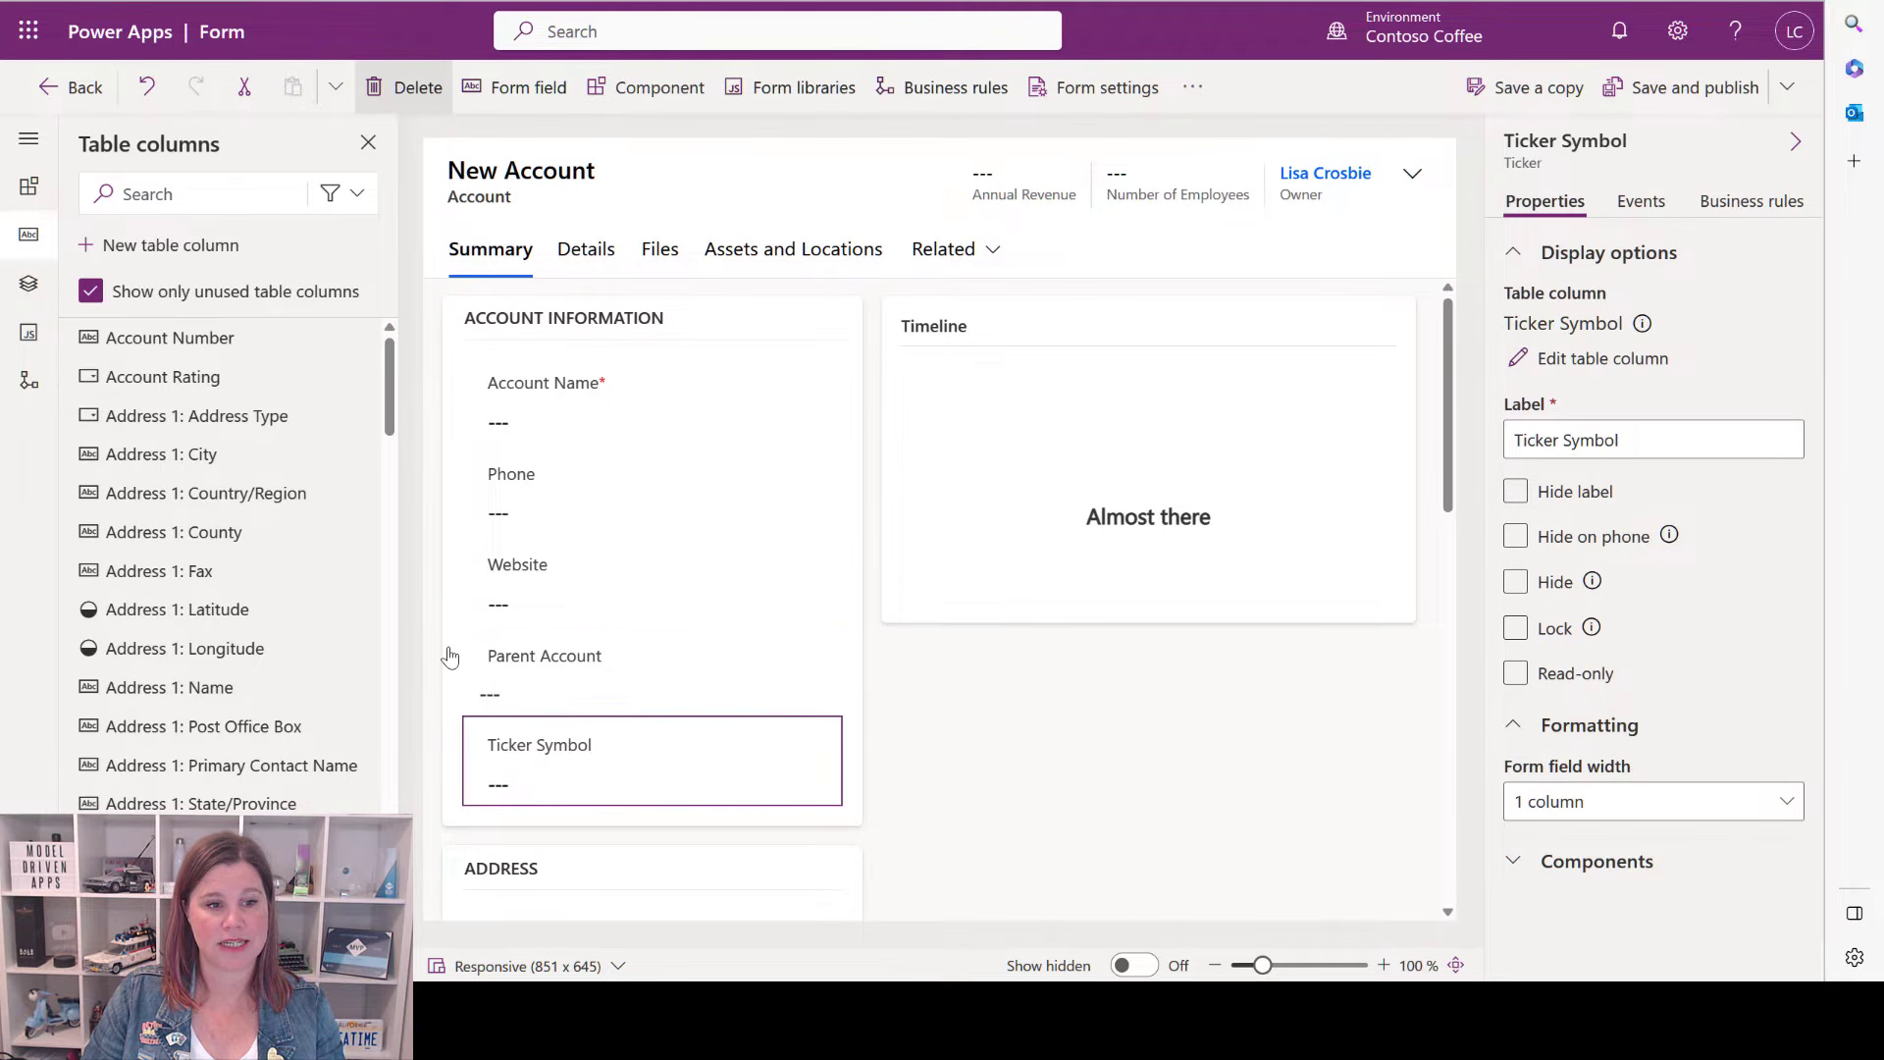
pyautogui.click(1125, 203)
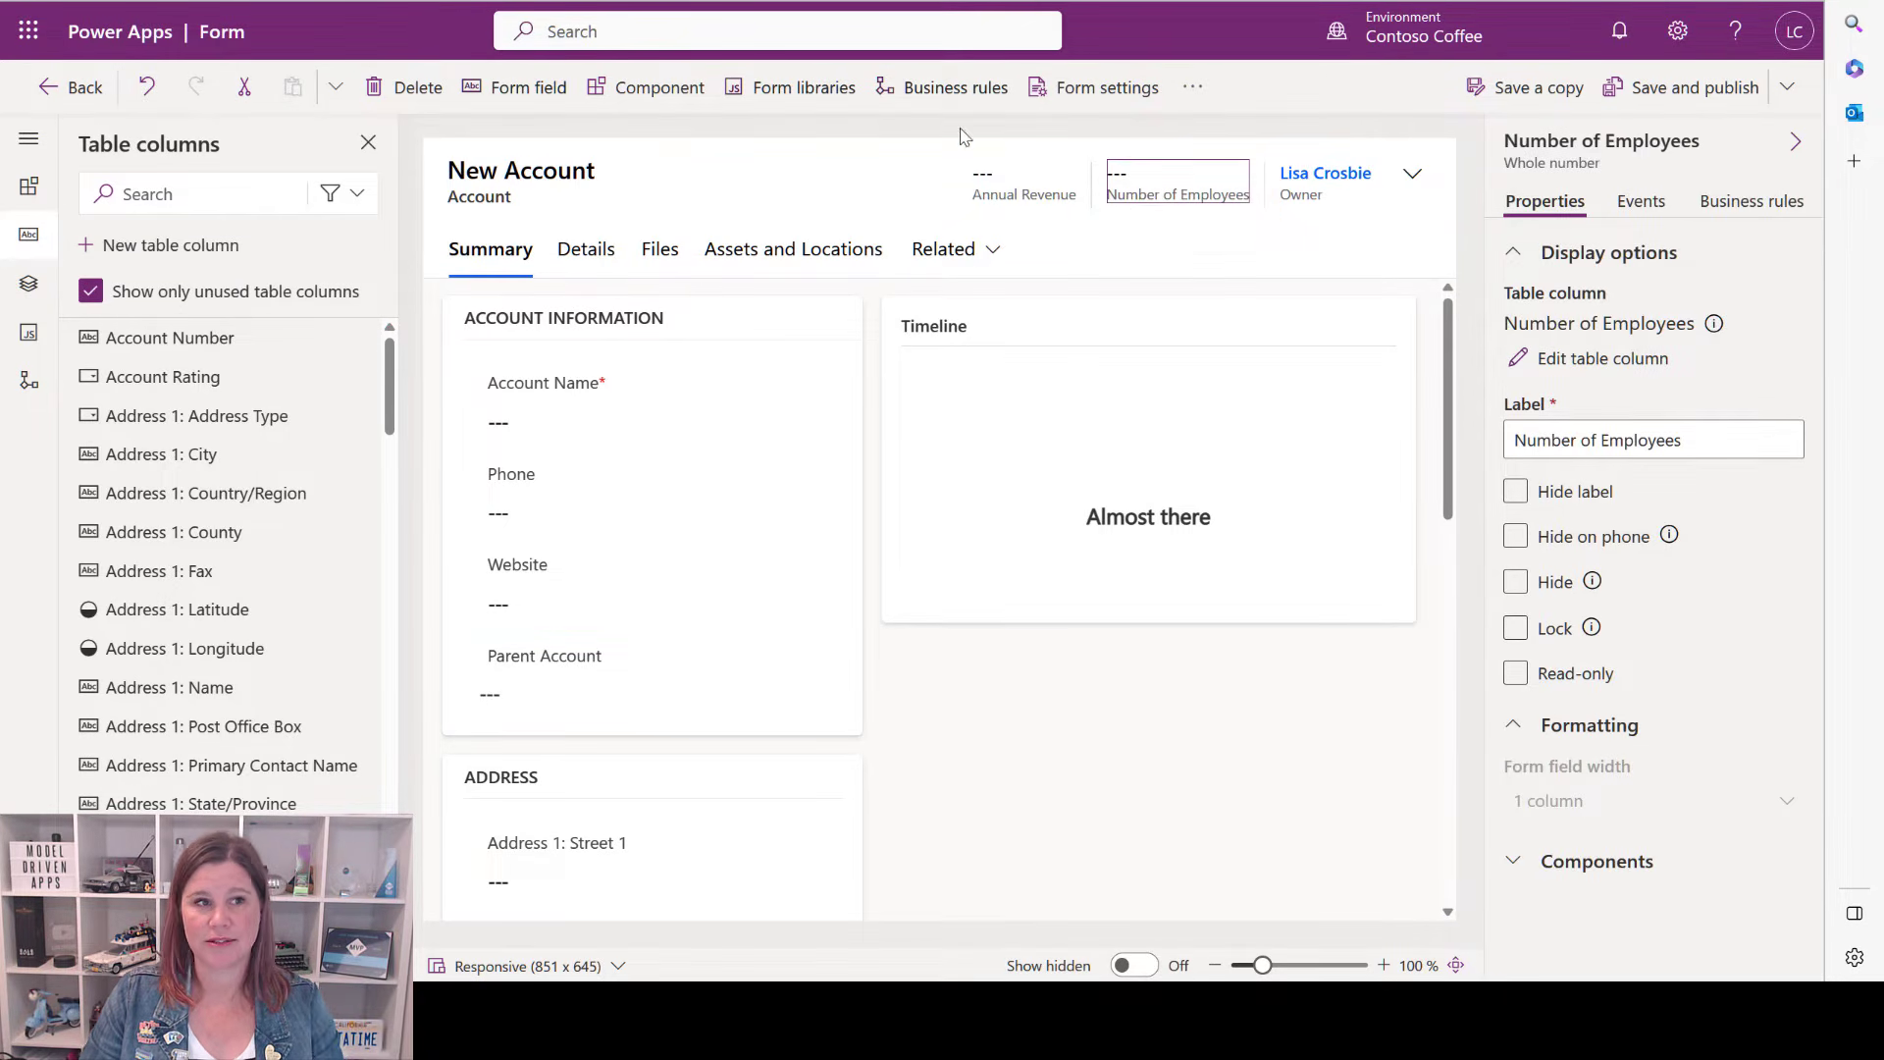
pyautogui.click(420, 93)
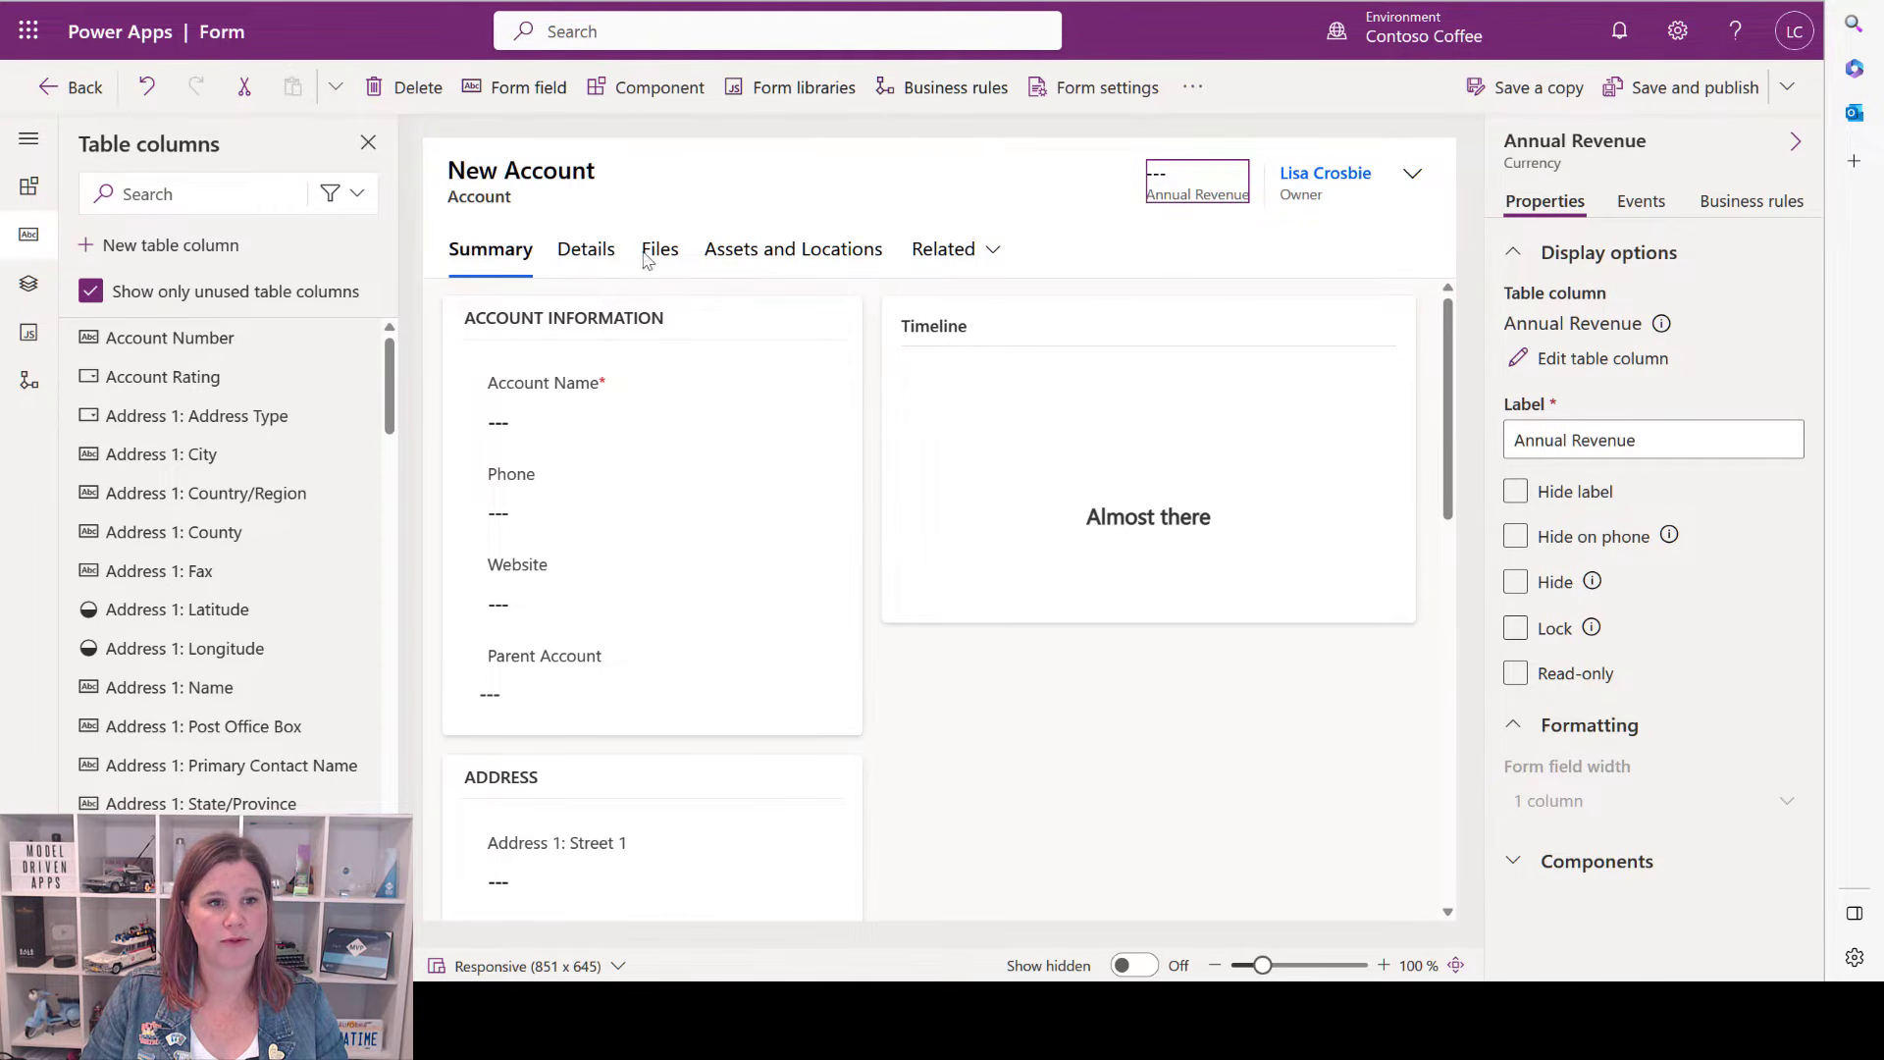
# Compare the account record in the Dynamics 365 Sales Hub with the form designer's Details tab, using a wider preview at 69% zoom.
pyautogui.click(684, 286)
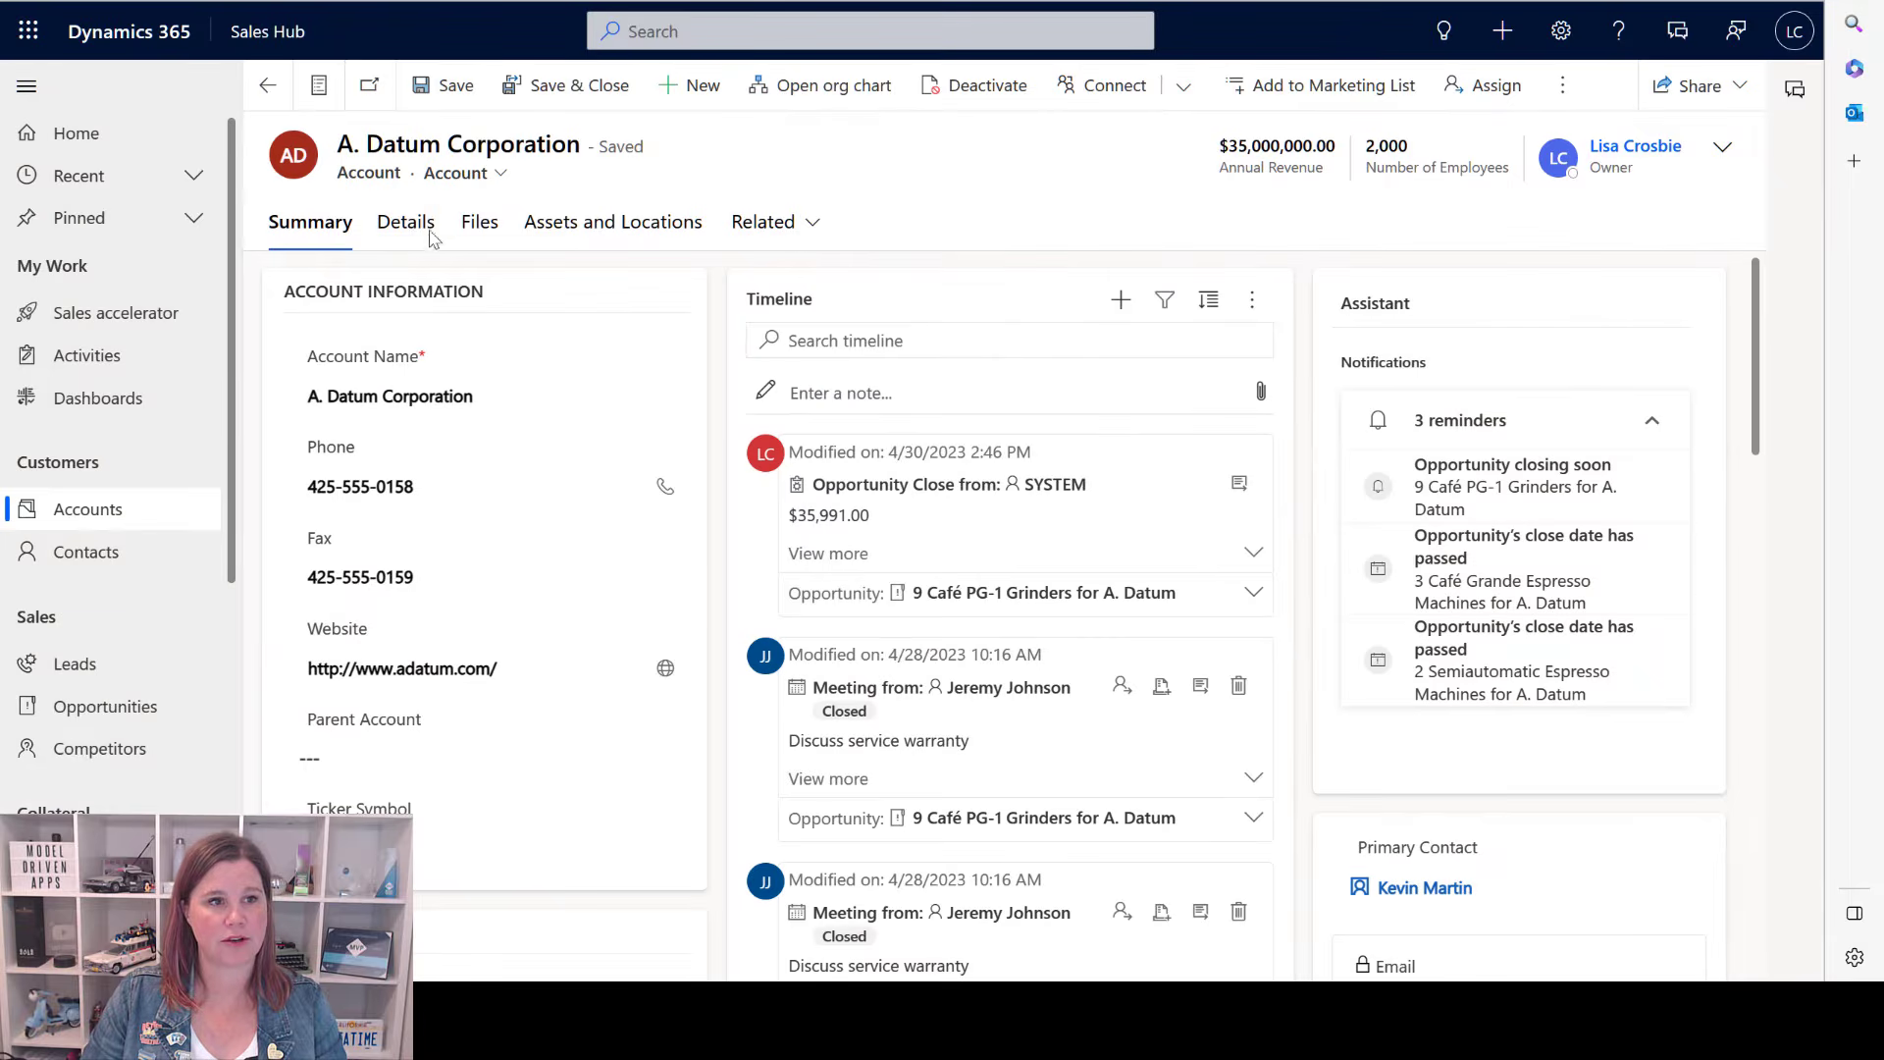
pyautogui.click(424, 232)
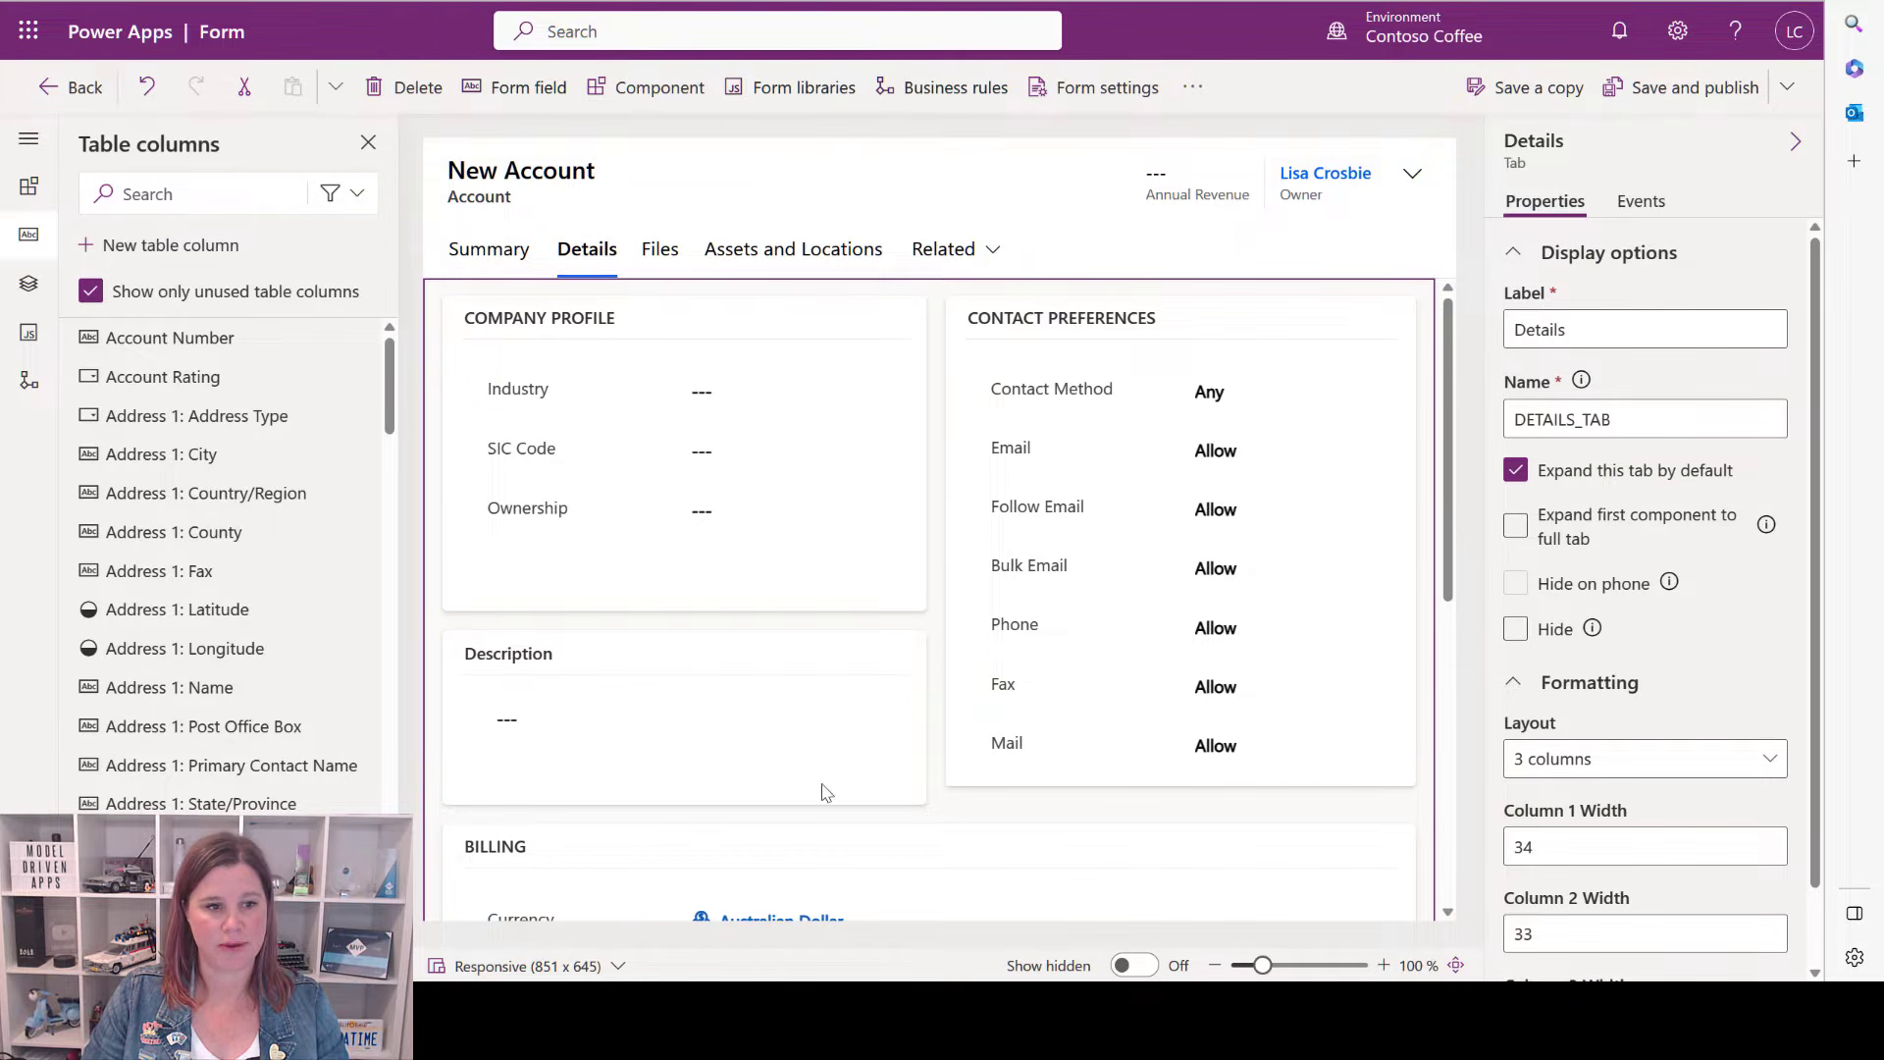
pyautogui.moveTo(1262, 966); pyautogui.dragTo(1253, 967)
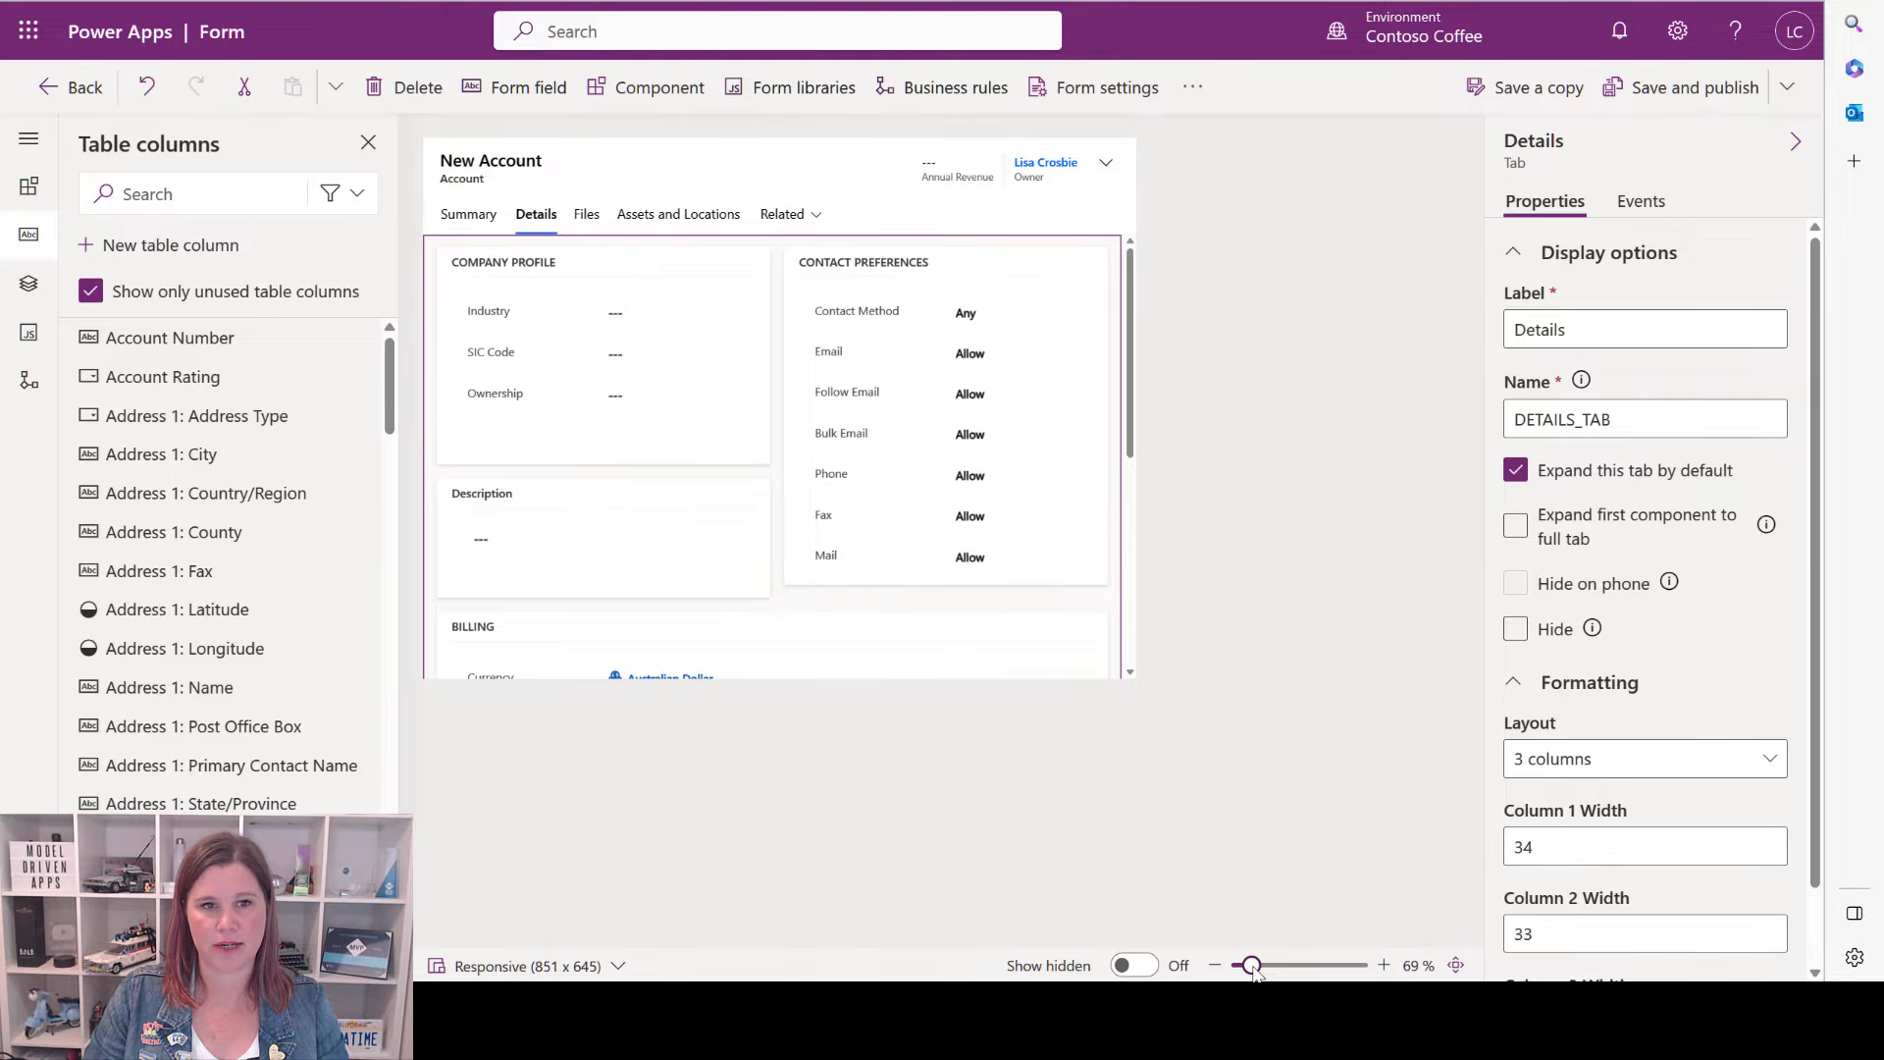
pyautogui.click(1227, 727)
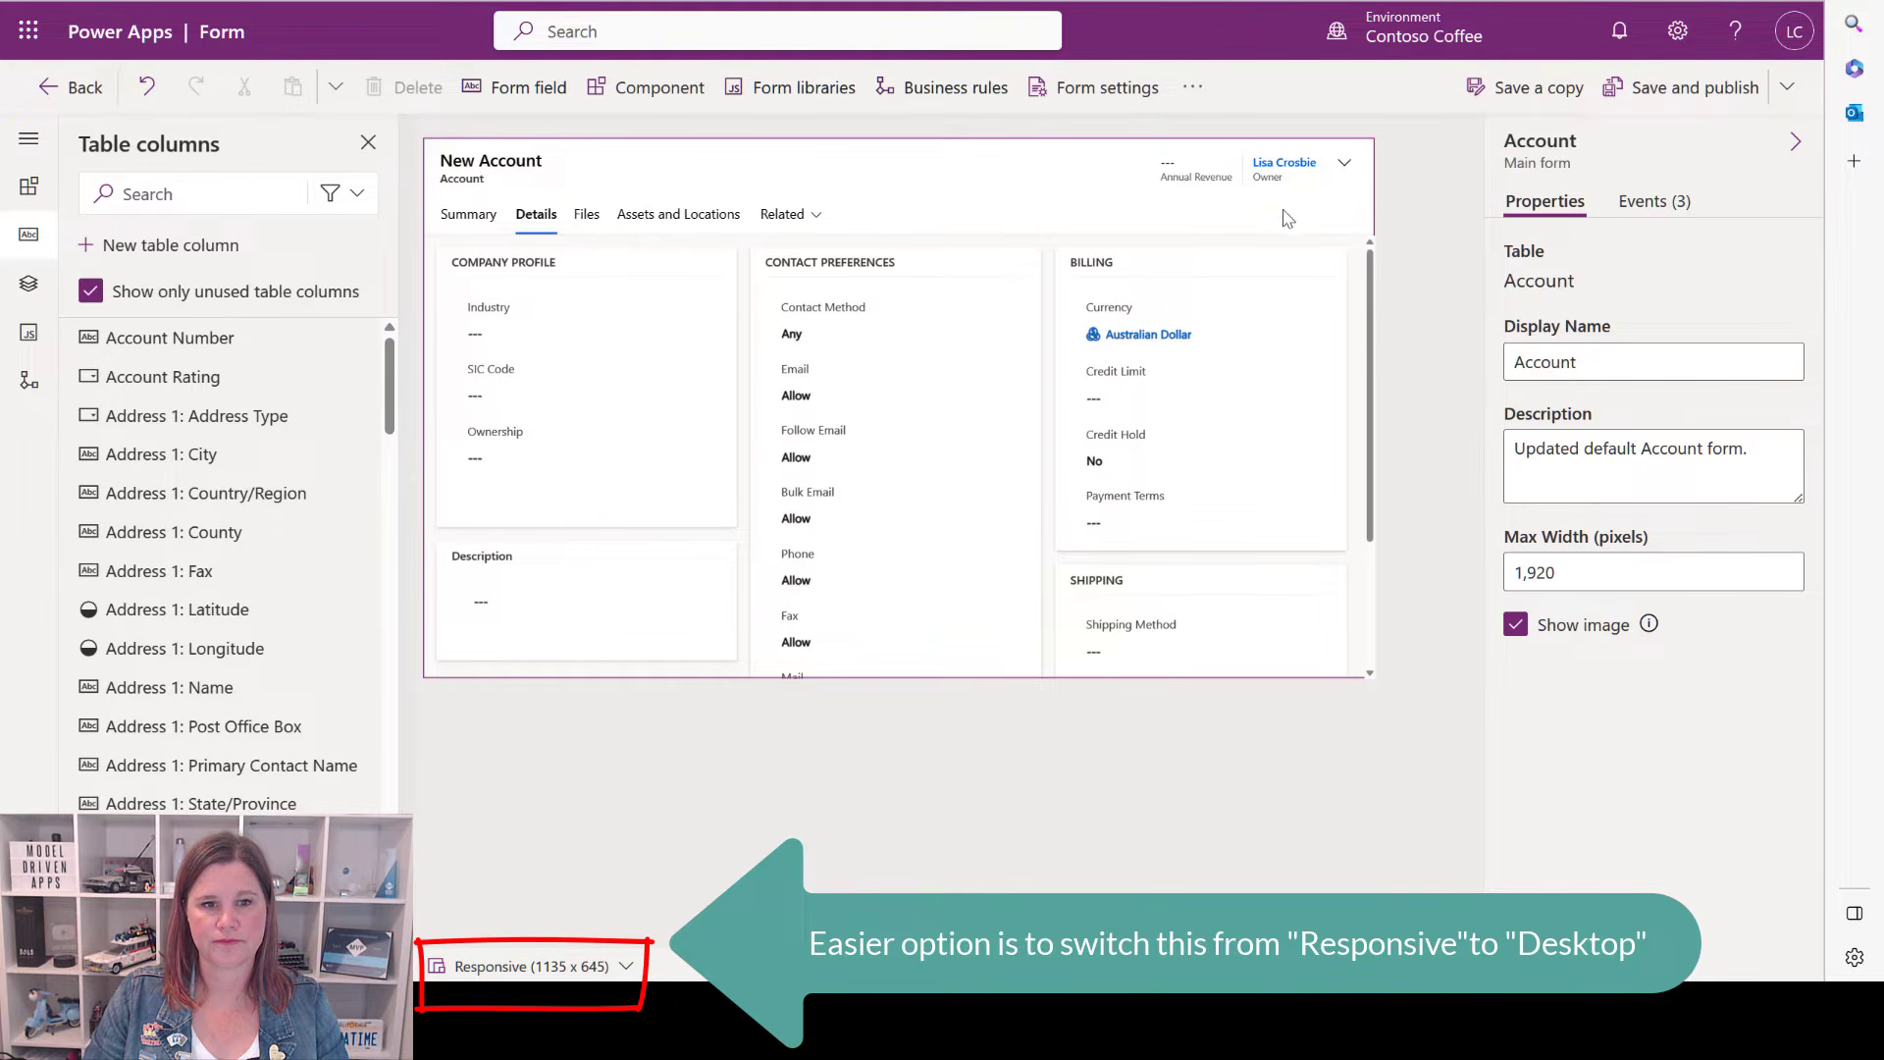
# Delete the Shipping section from the form's Details tab and inspect the Hide option of the Billing section.
pyautogui.click(1217, 589)
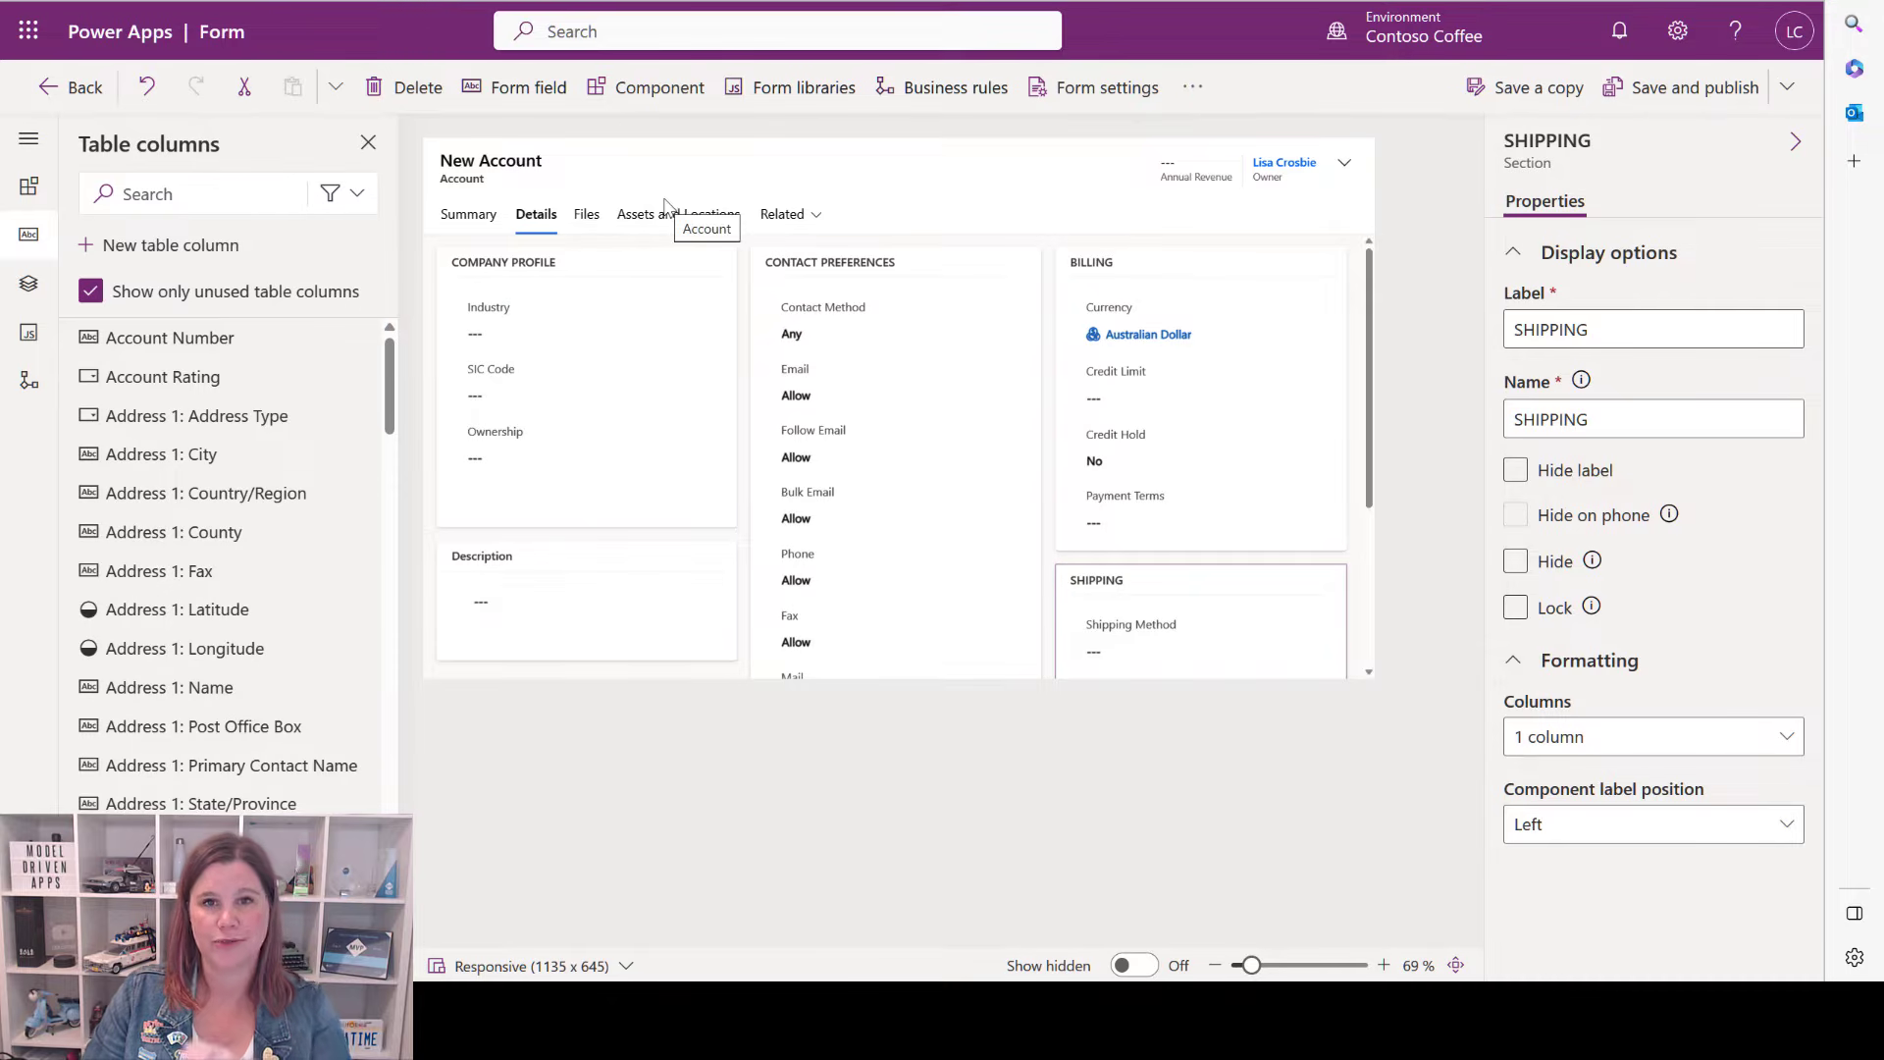
pyautogui.click(538, 219)
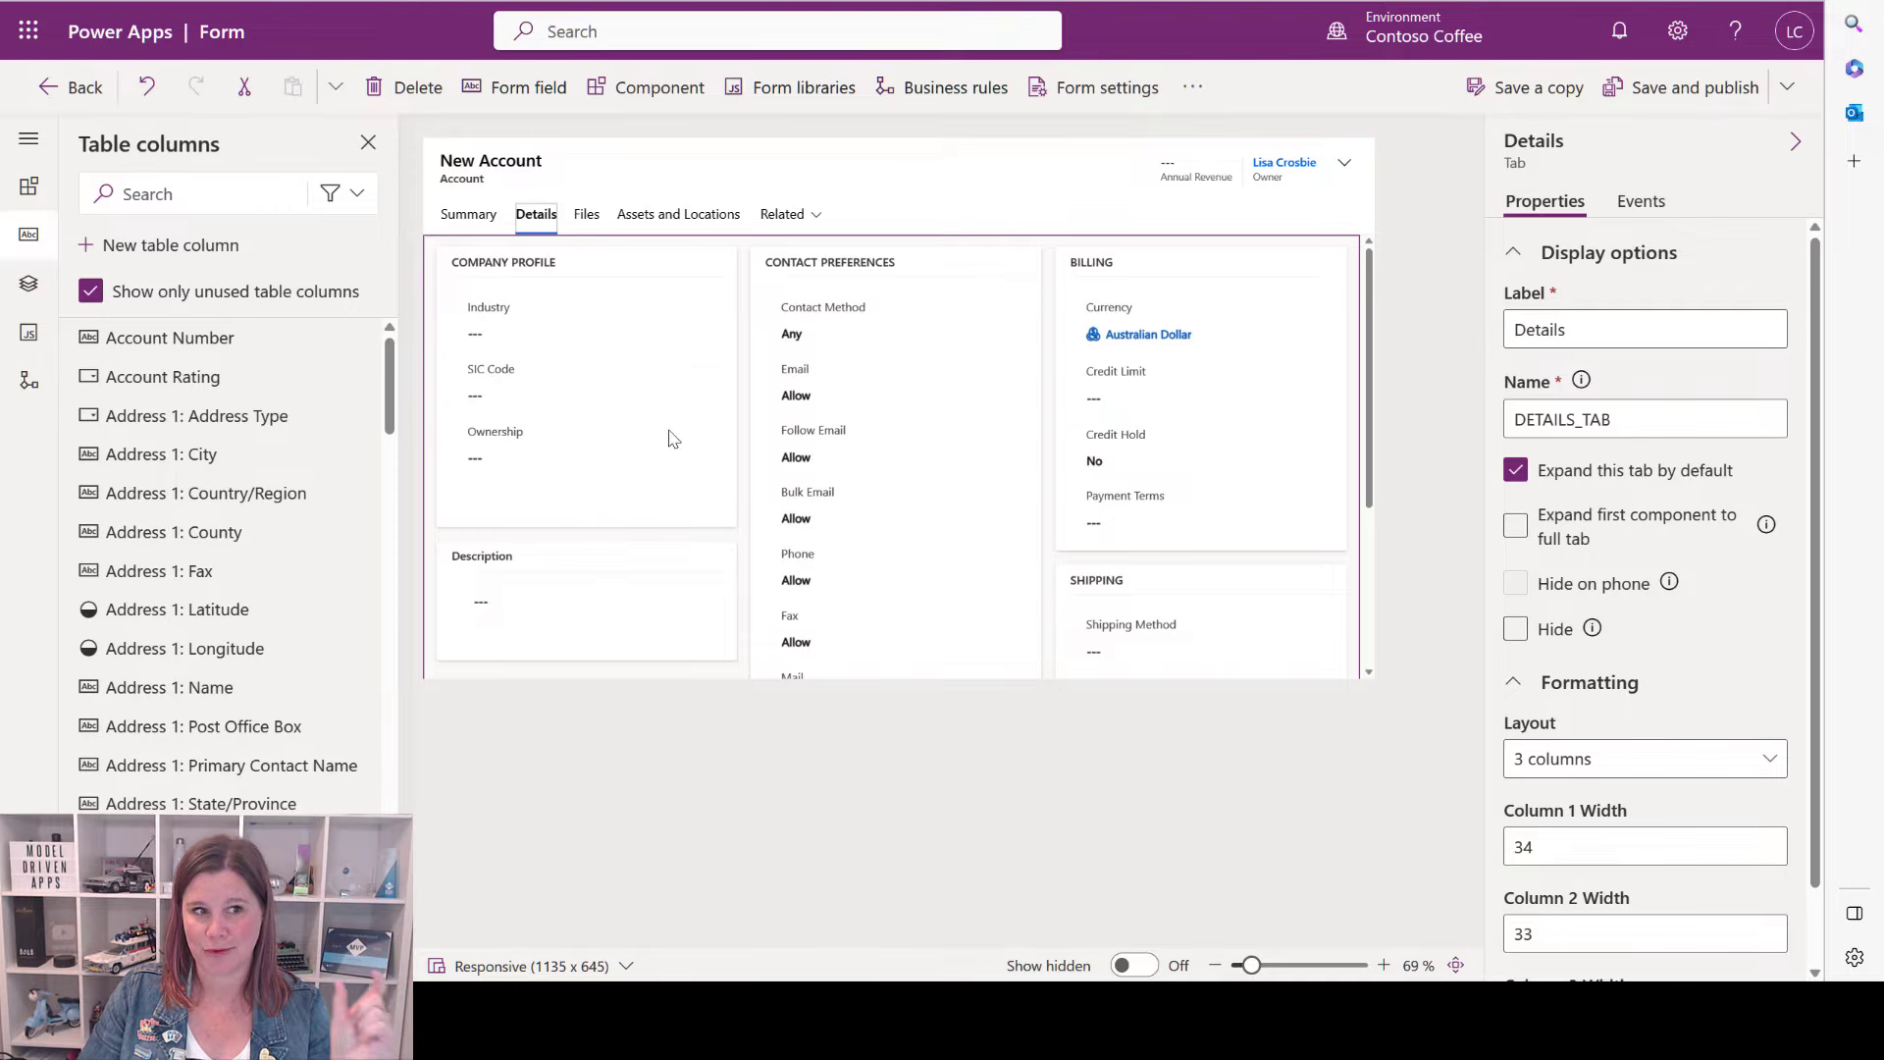
pyautogui.click(581, 398)
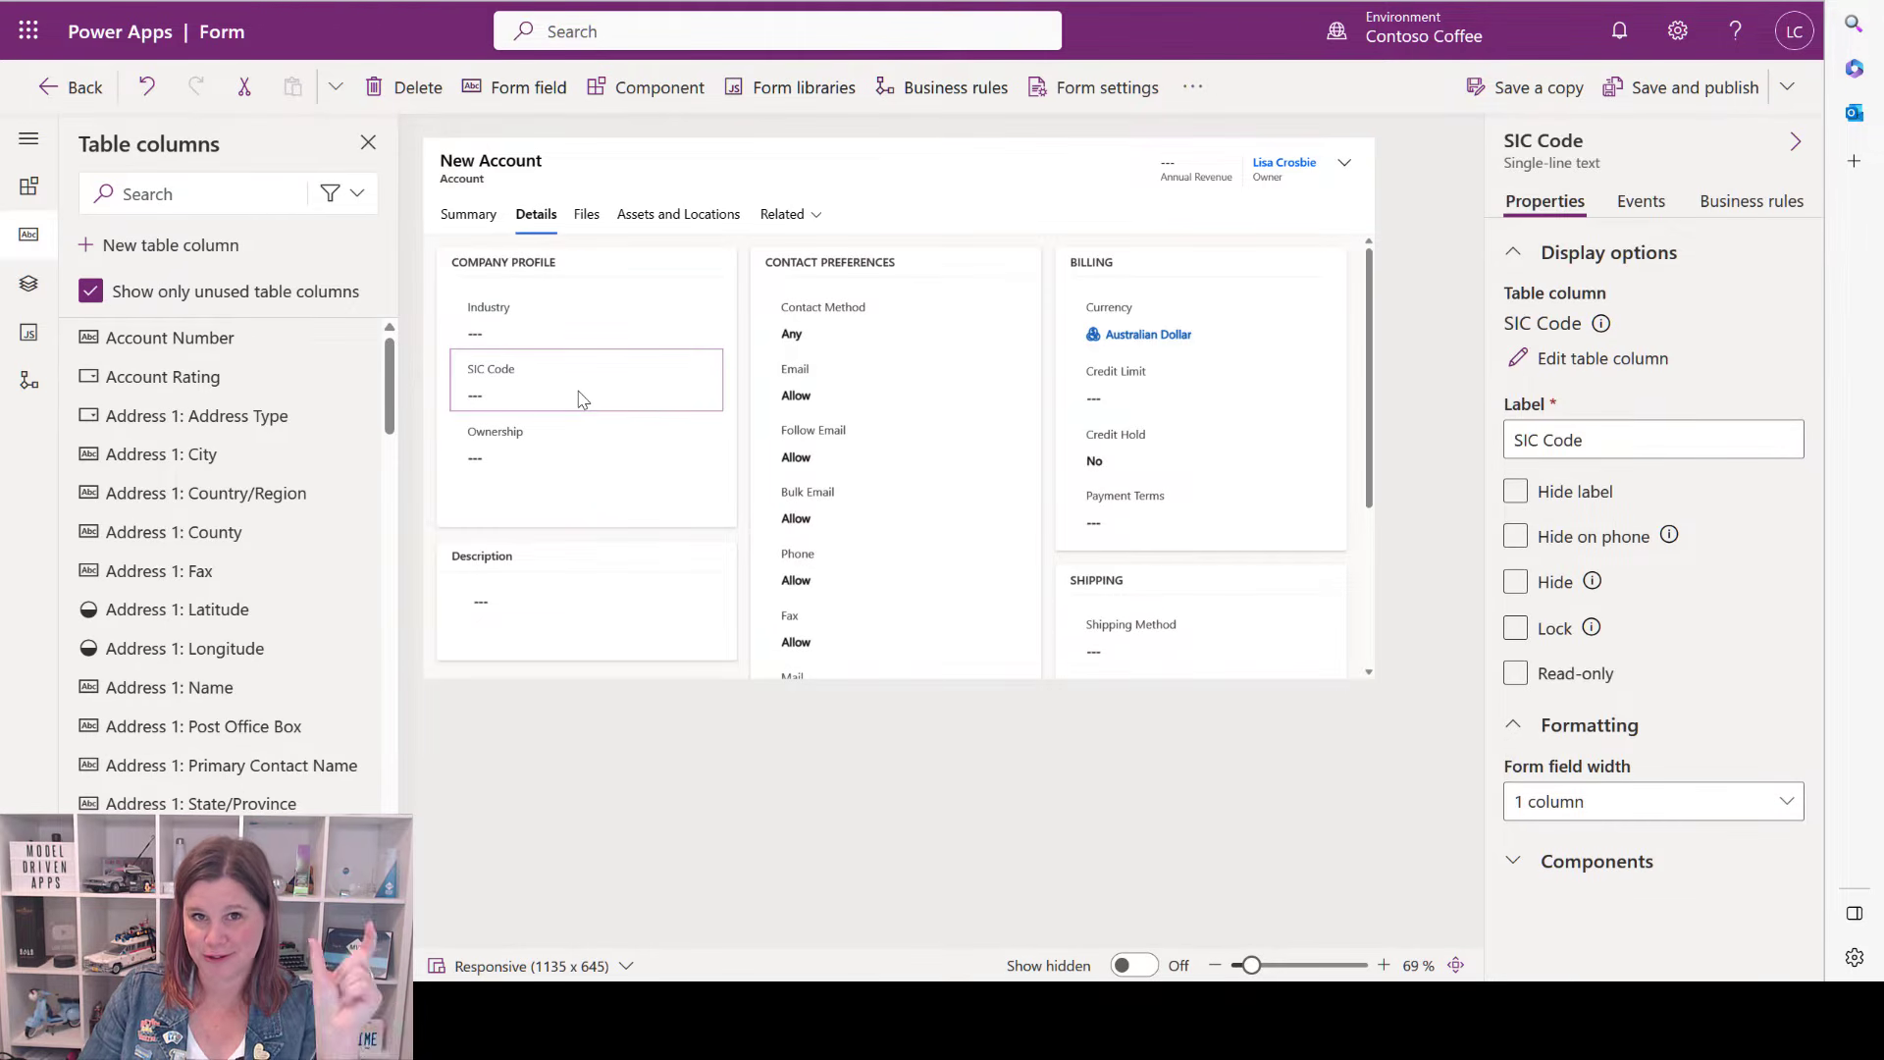
pyautogui.click(1264, 588)
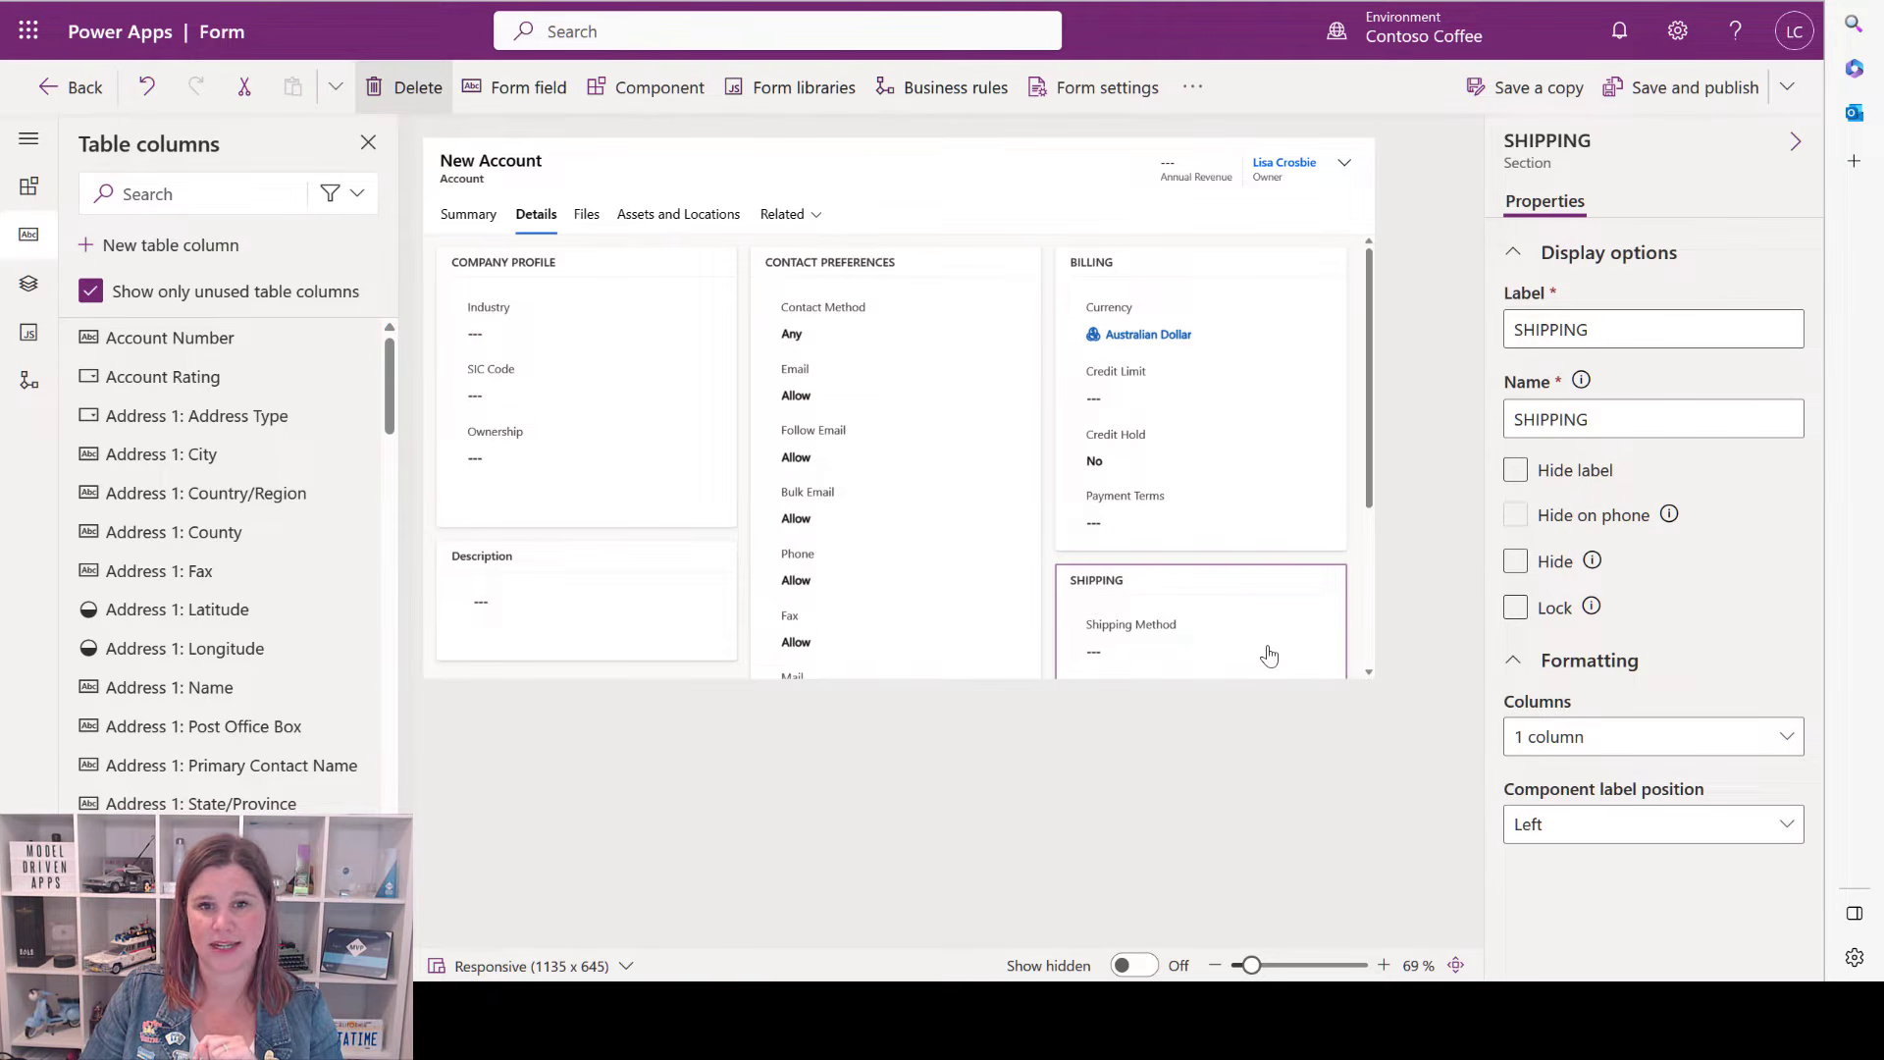
pyautogui.press('Delete')
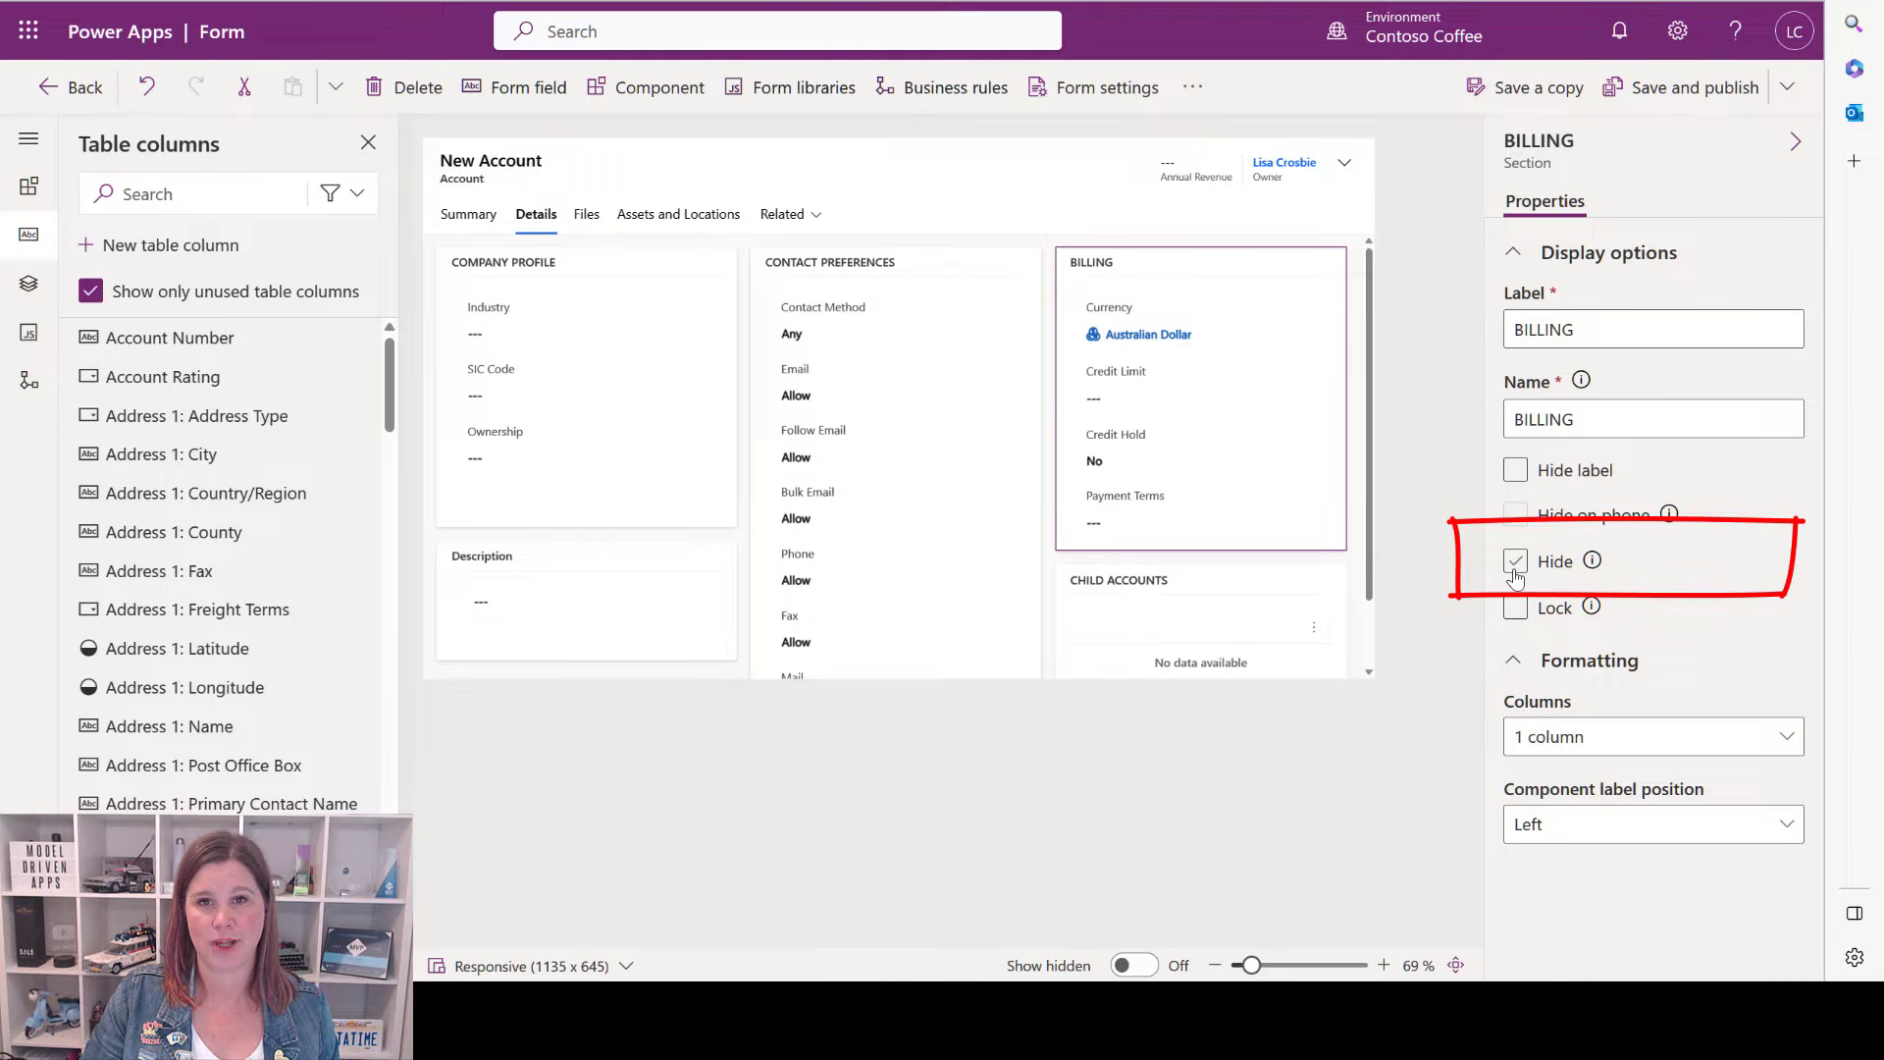
pyautogui.click(1514, 567)
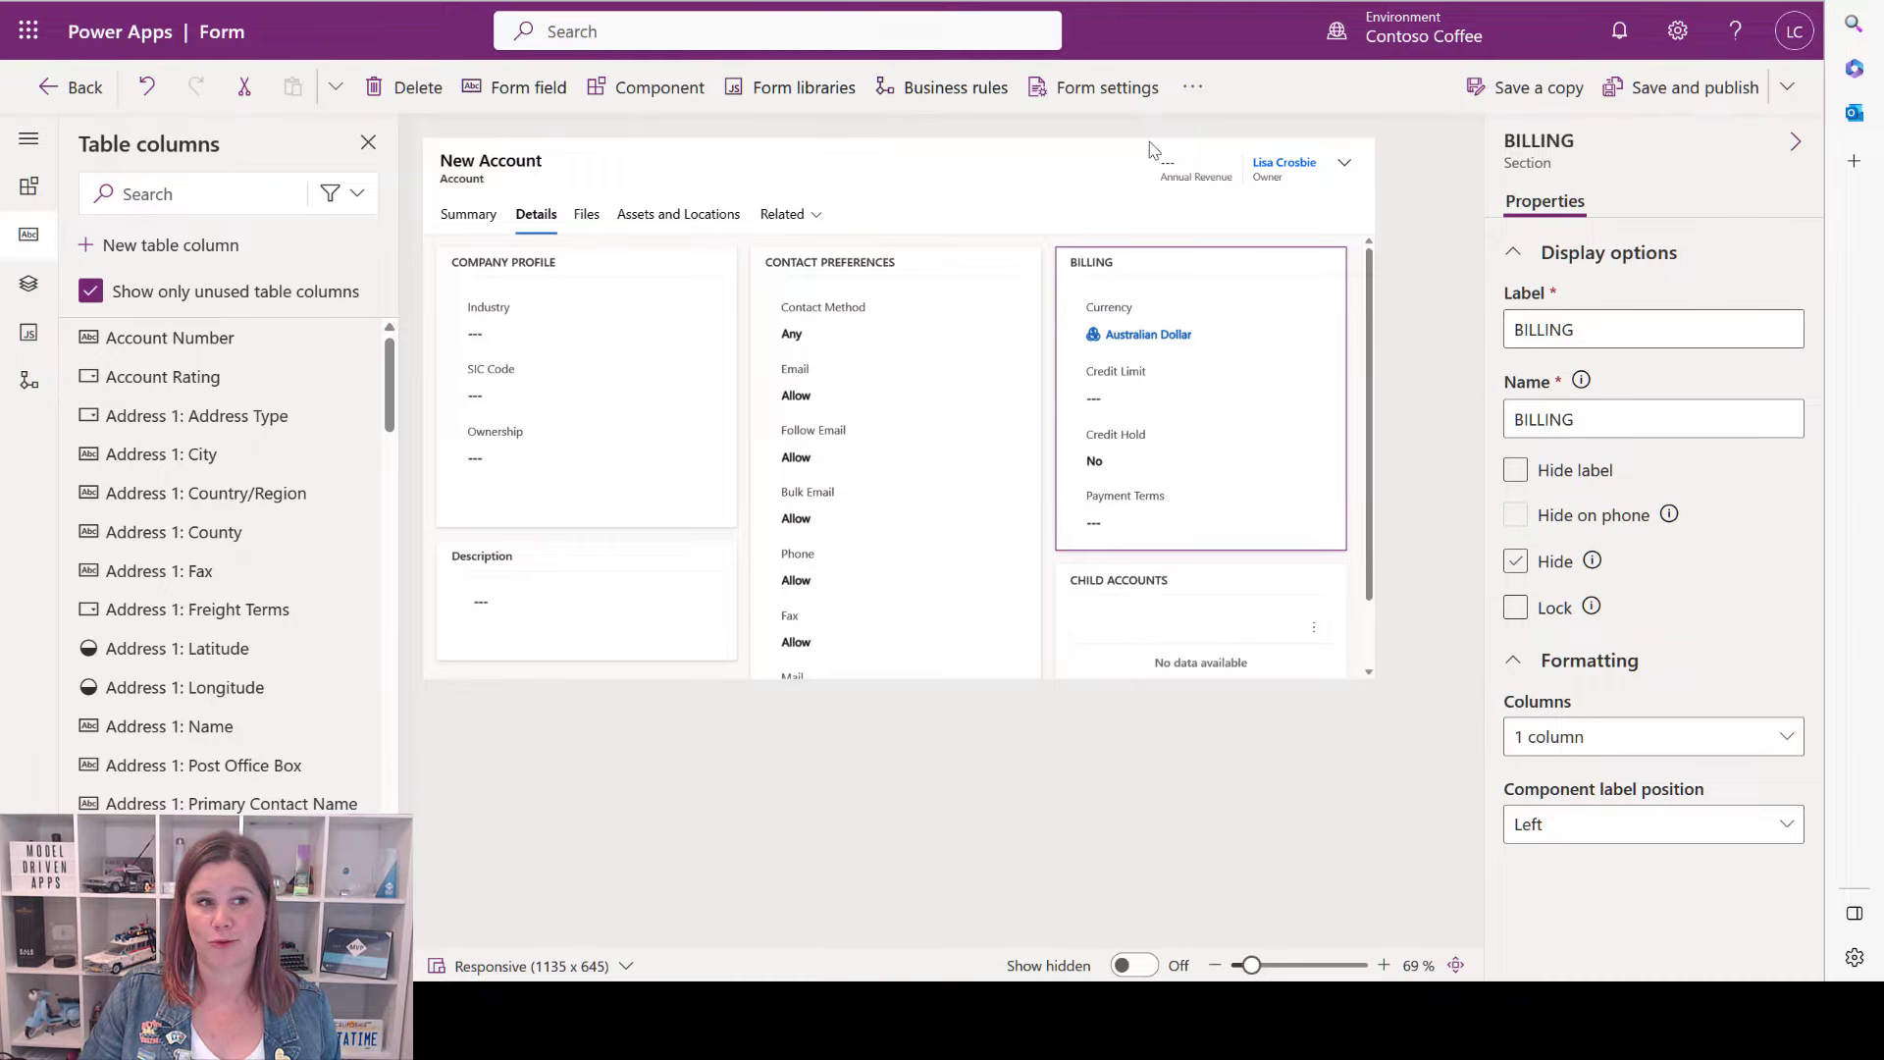
# Save the Account form without publishing it, leave the form designer and return to the list of solutions.
pyautogui.click(466, 216)
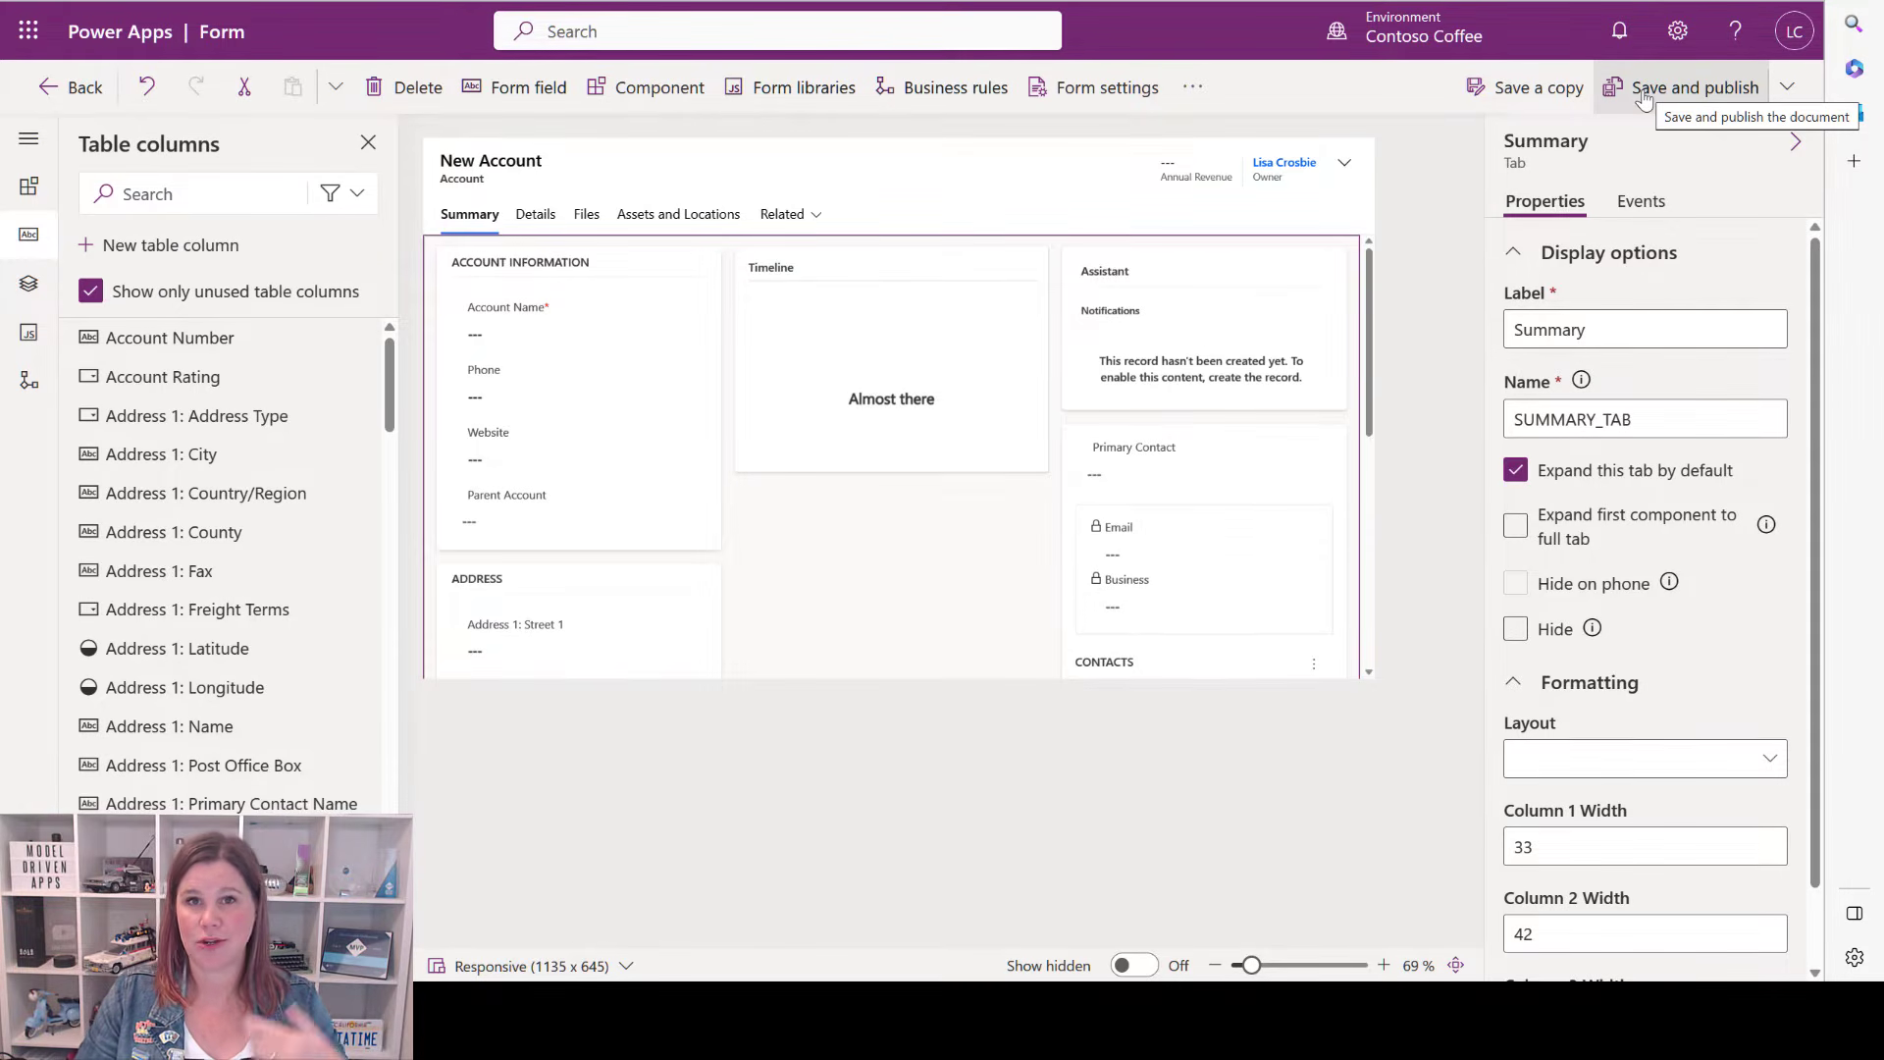
pyautogui.click(1795, 88)
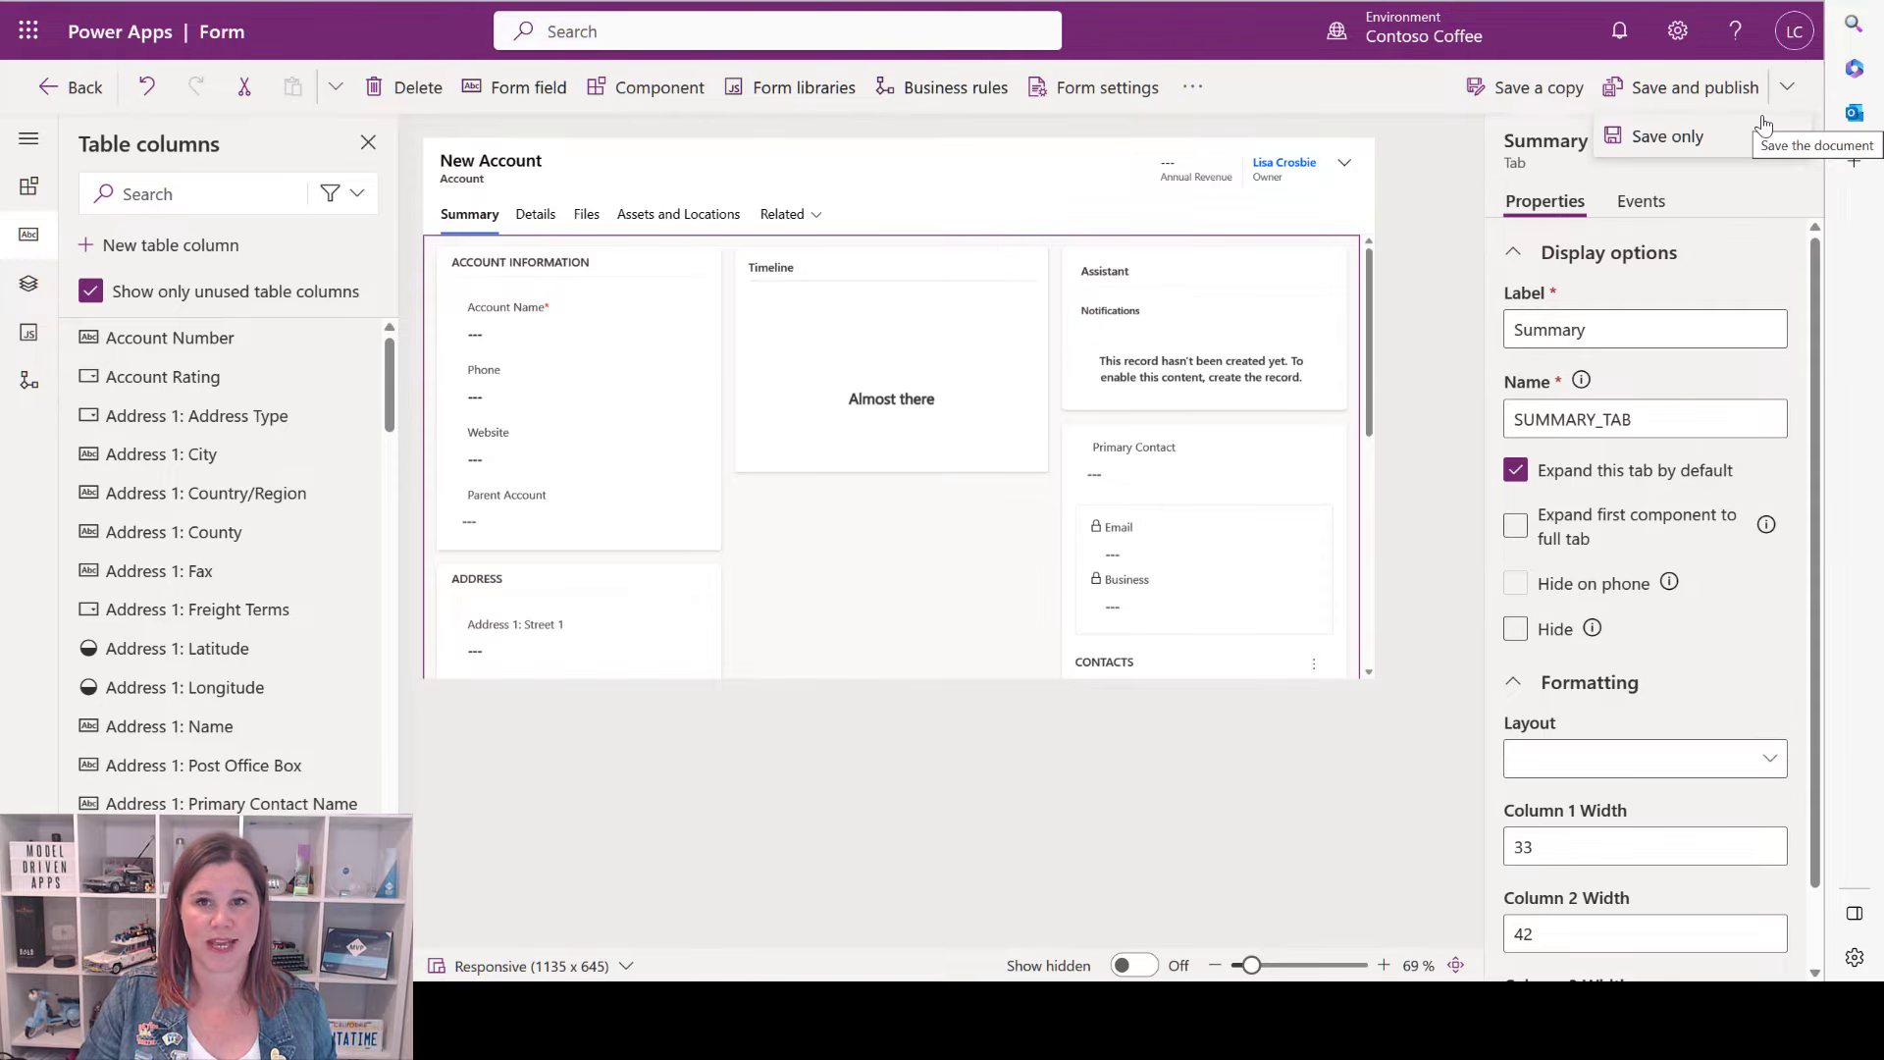
pyautogui.click(1690, 137)
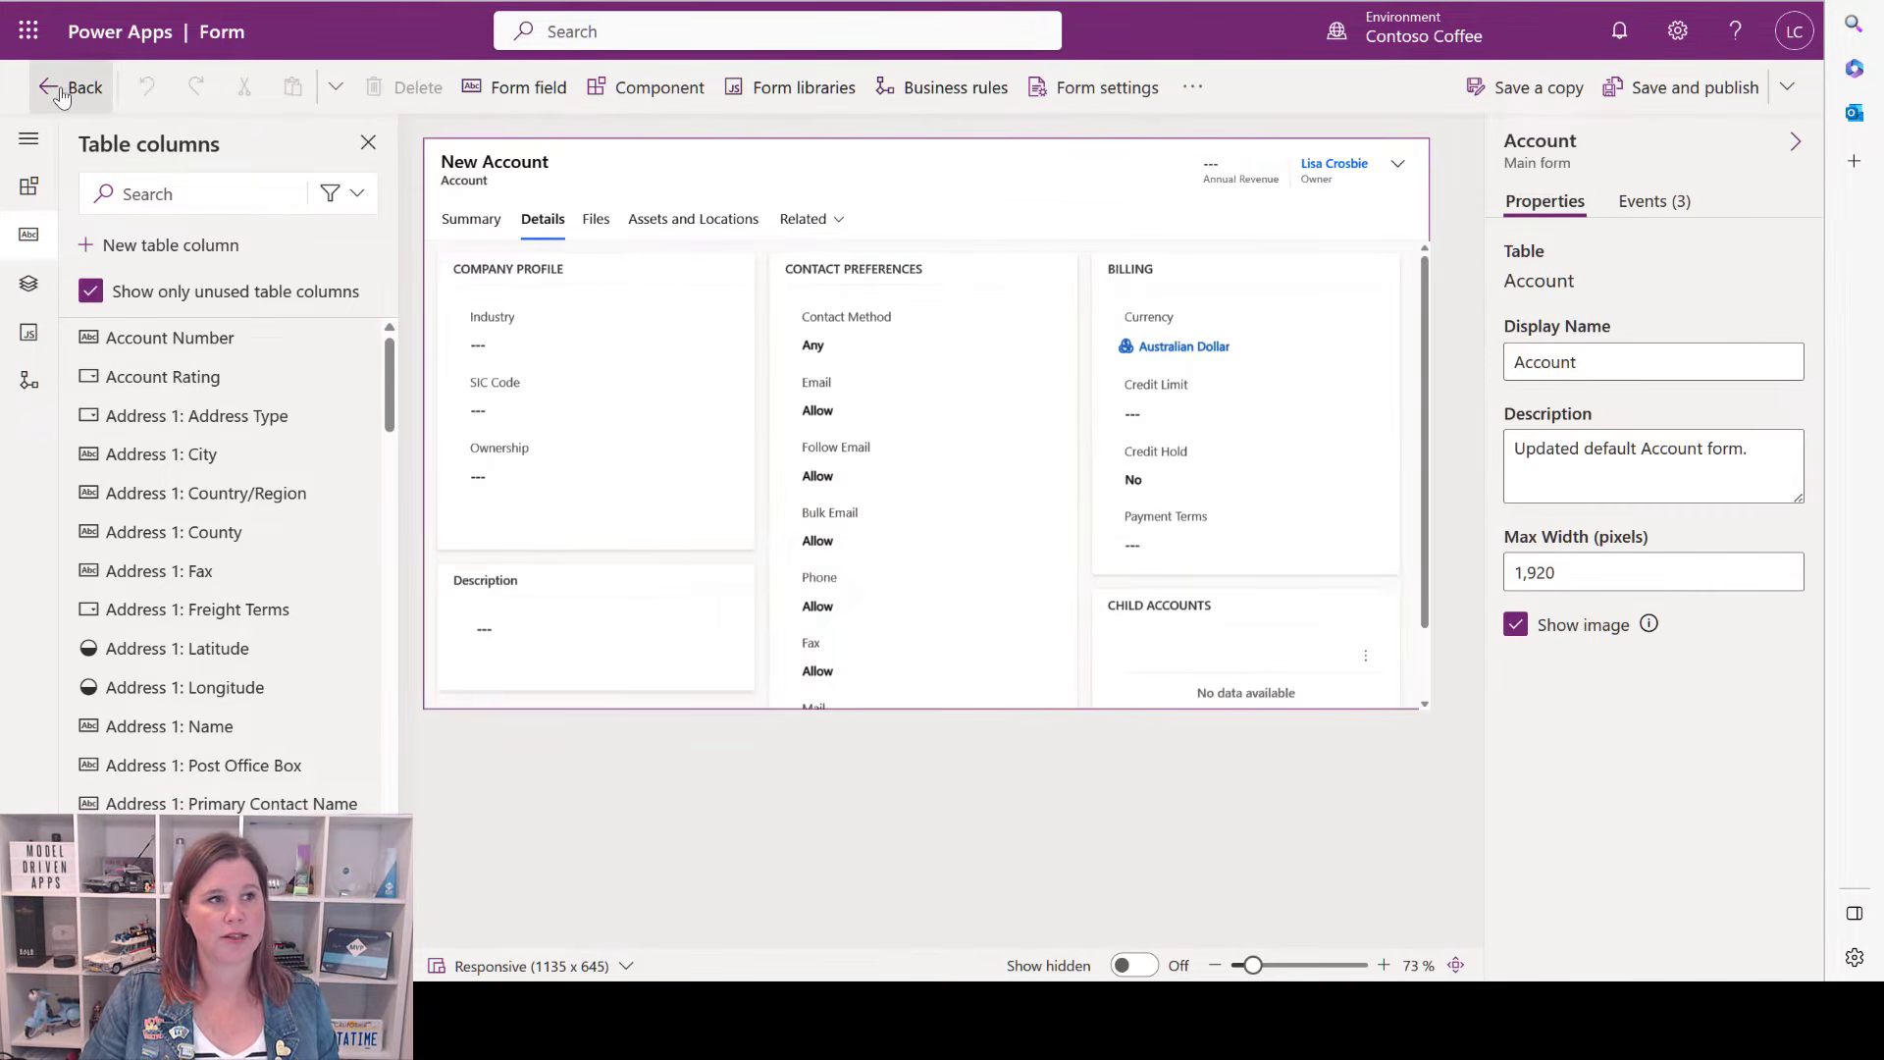
pyautogui.click(61, 92)
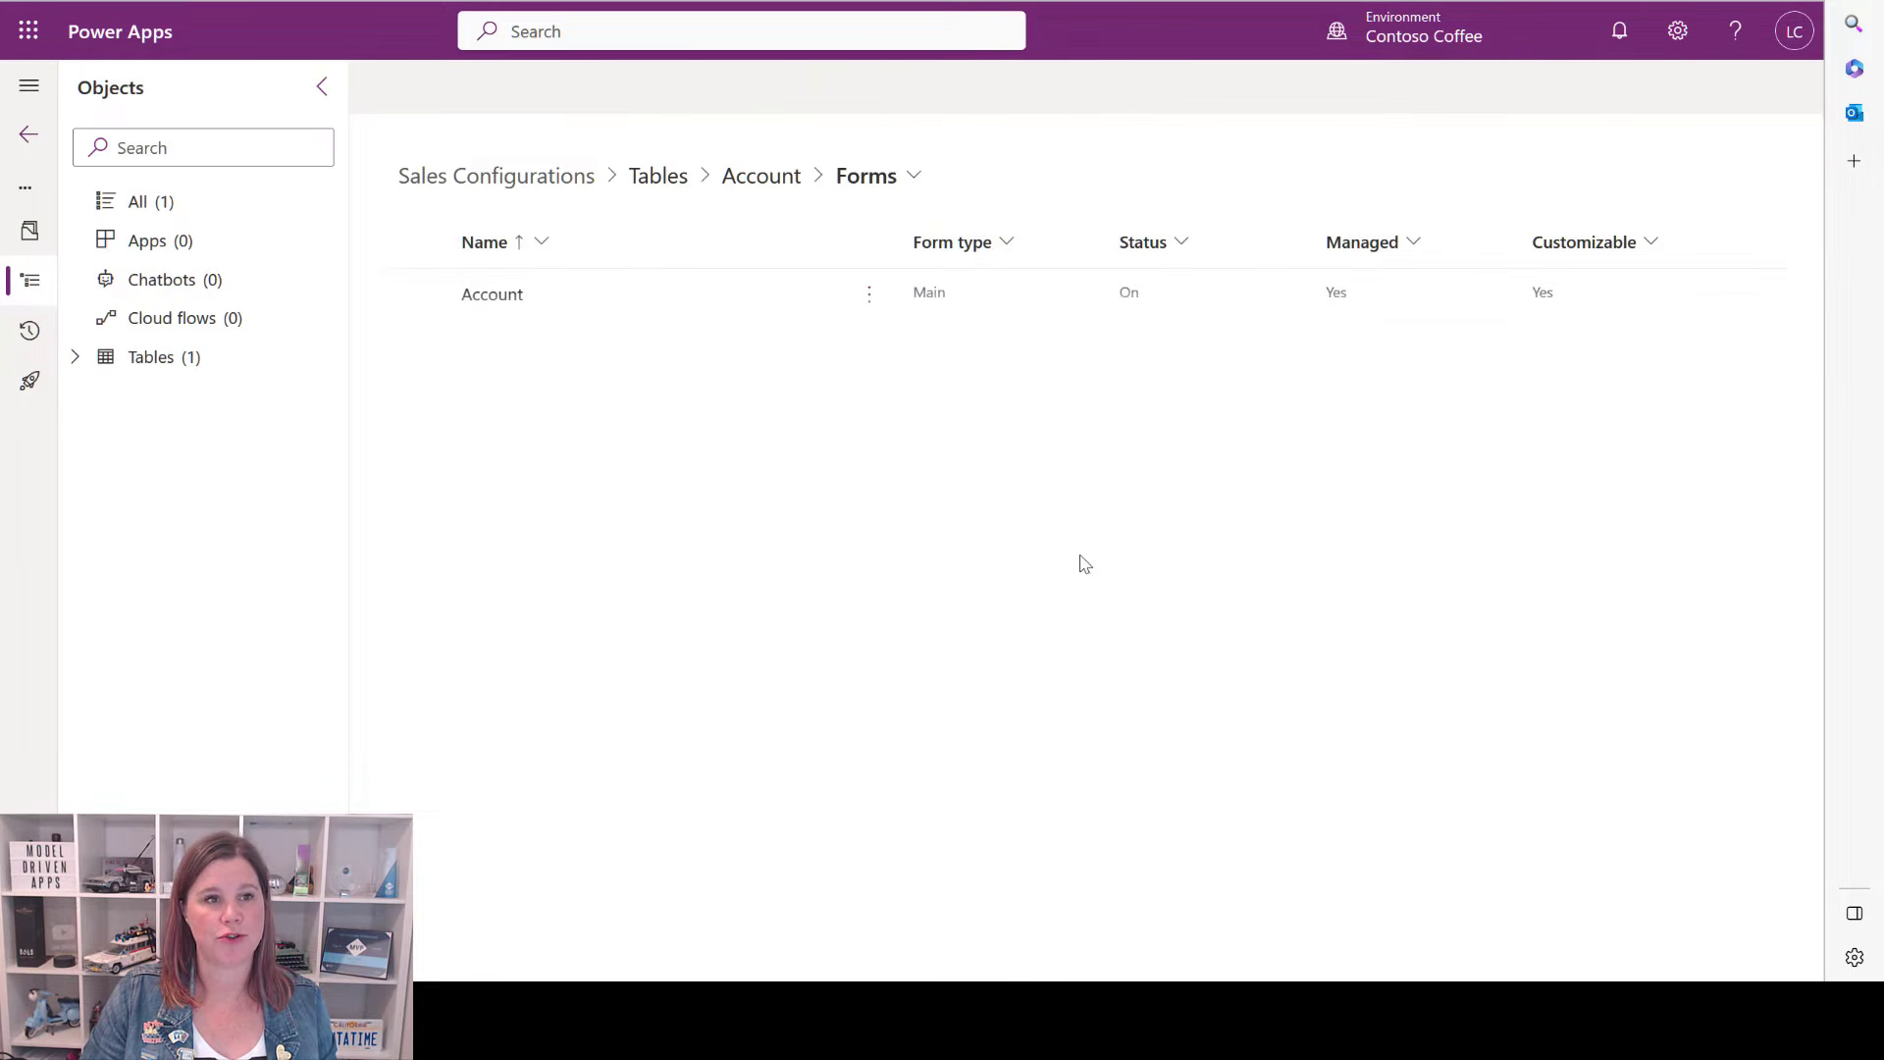
pyautogui.click(22, 142)
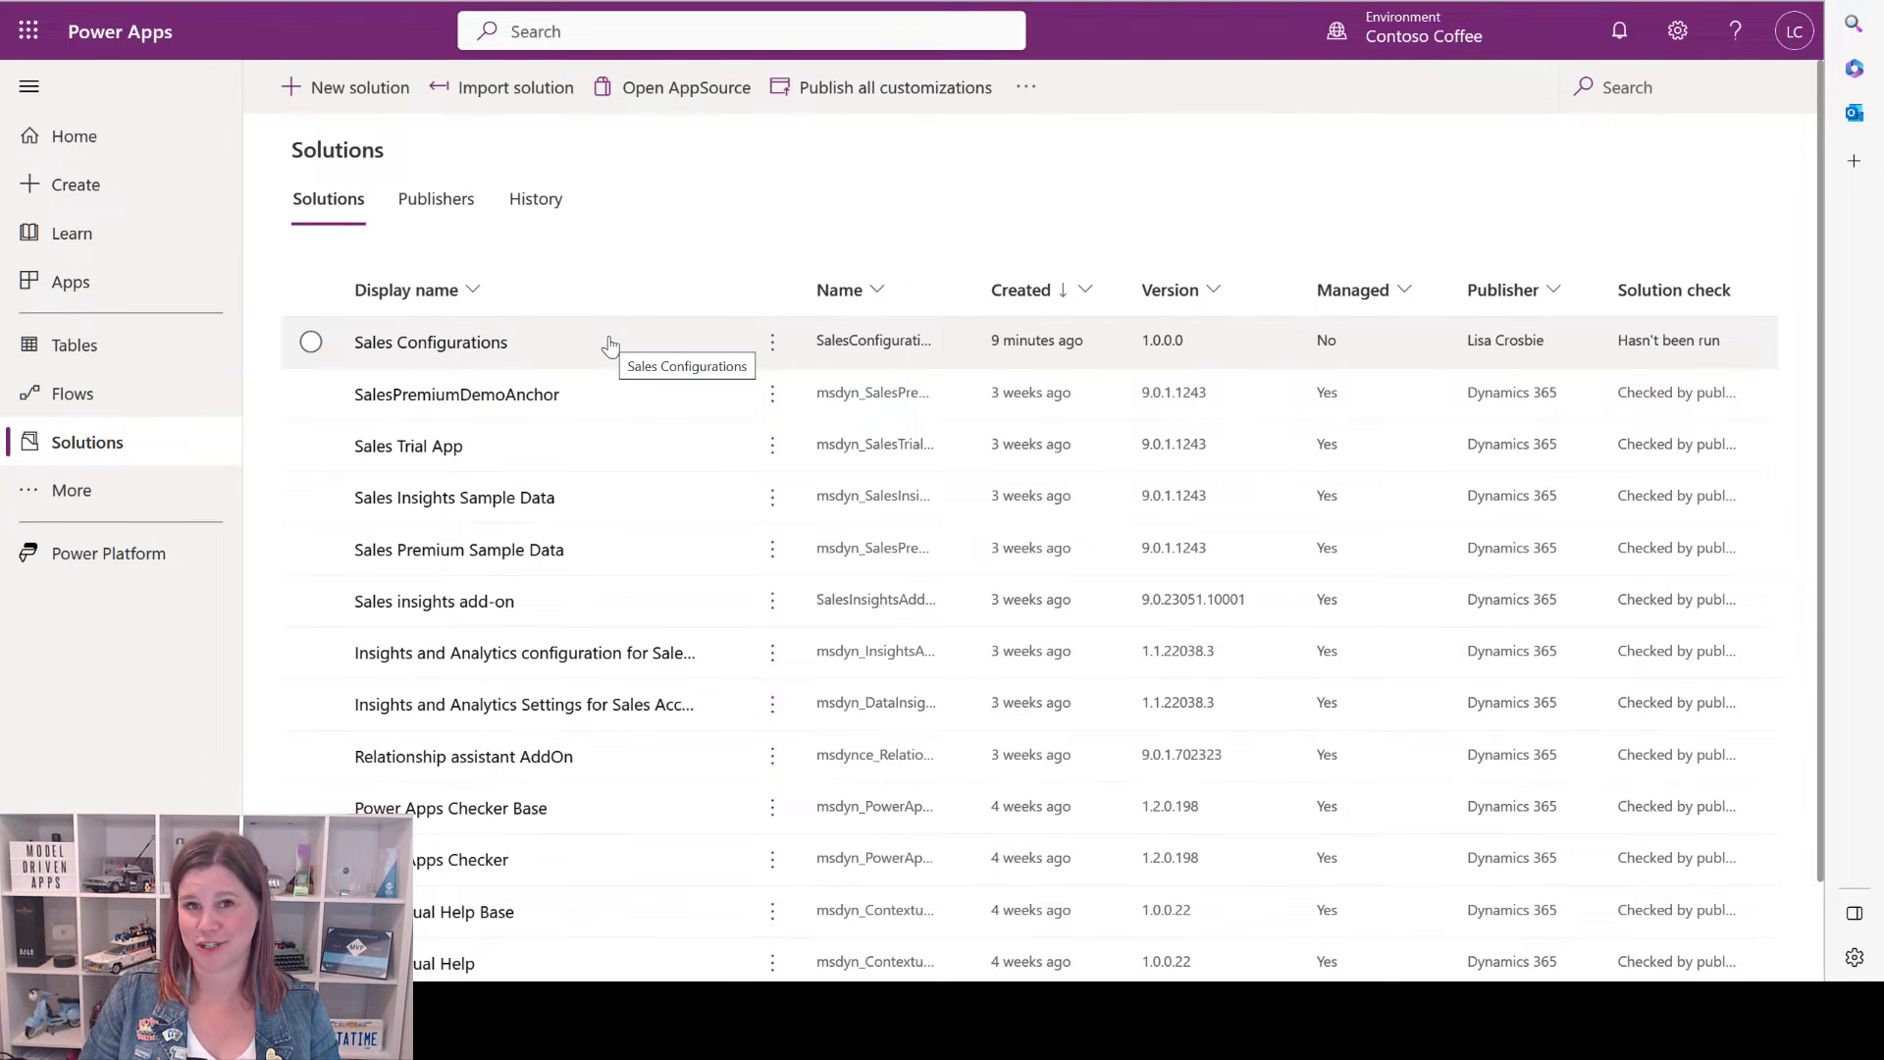
# Browse the environment's complete list of tables outside the solution, including standard and managed ones.
pyautogui.click(98, 345)
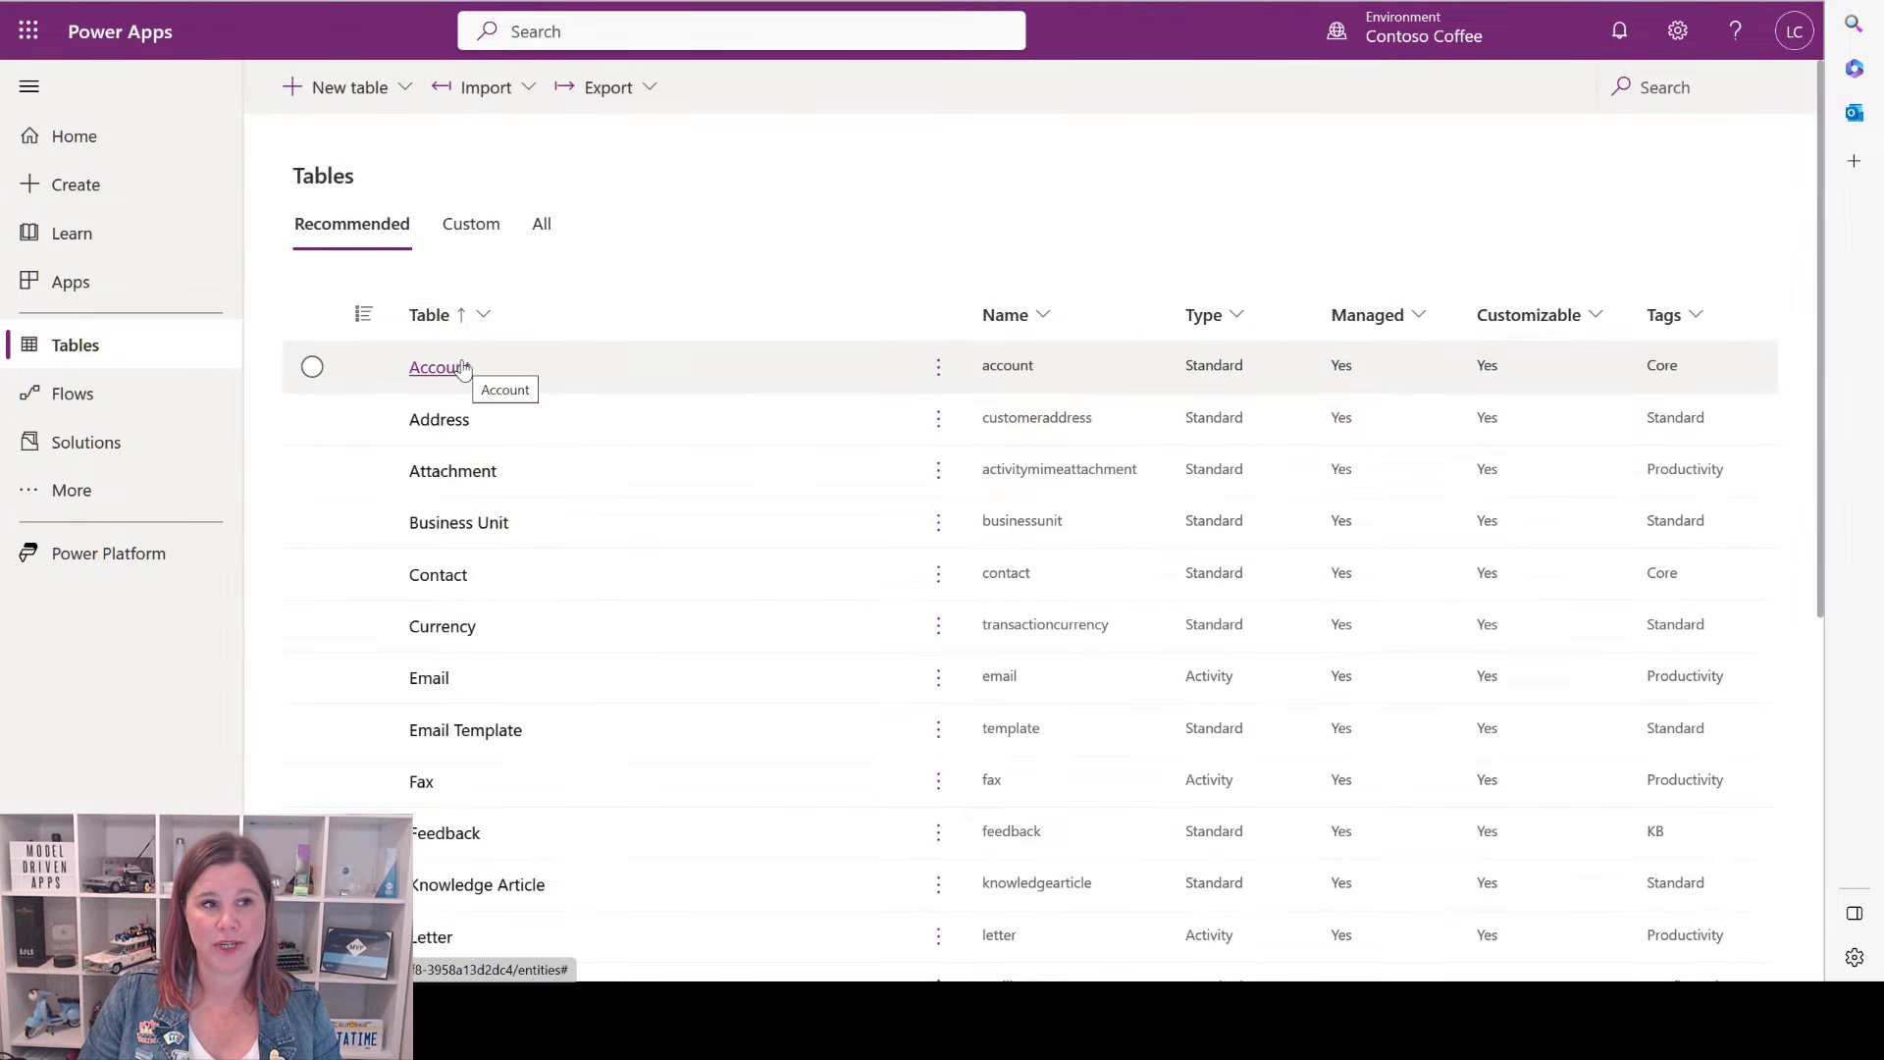
pyautogui.click(542, 224)
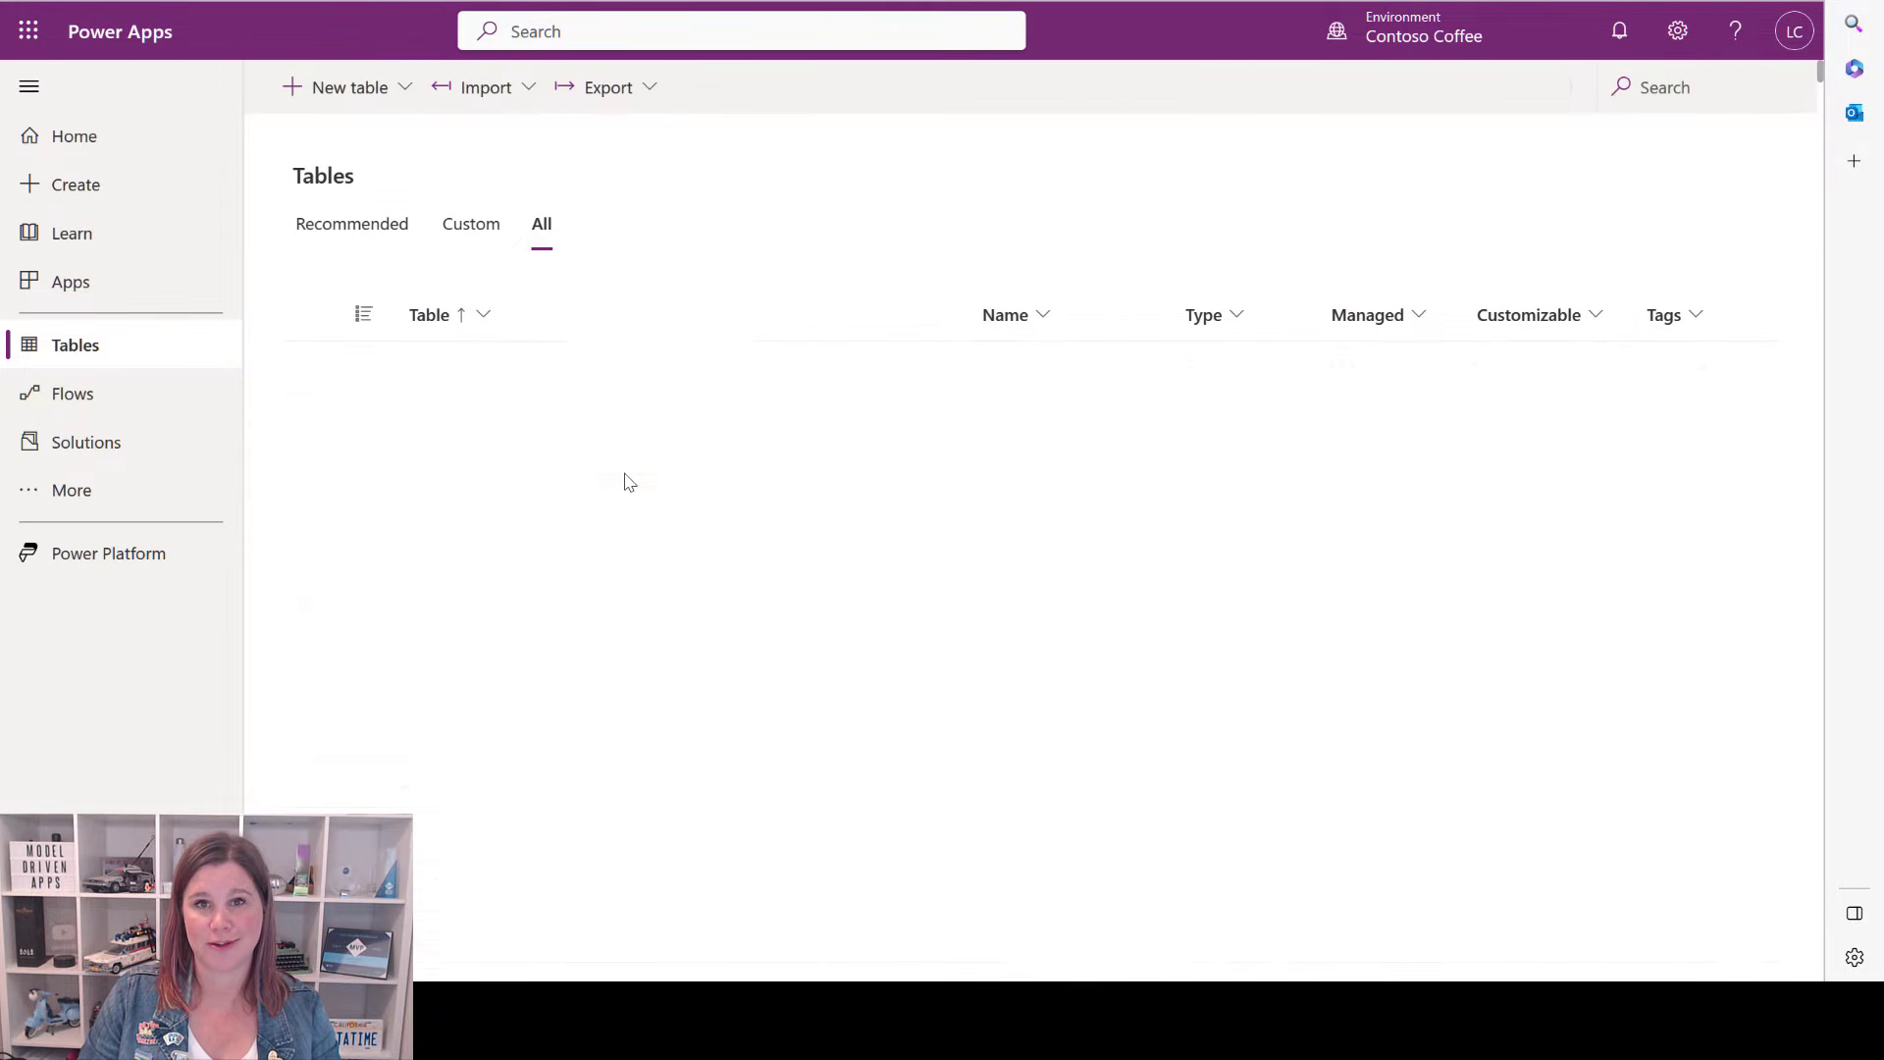
pyautogui.scroll(-1, 629, 480)
pyautogui.scroll(-10, 629, 481)
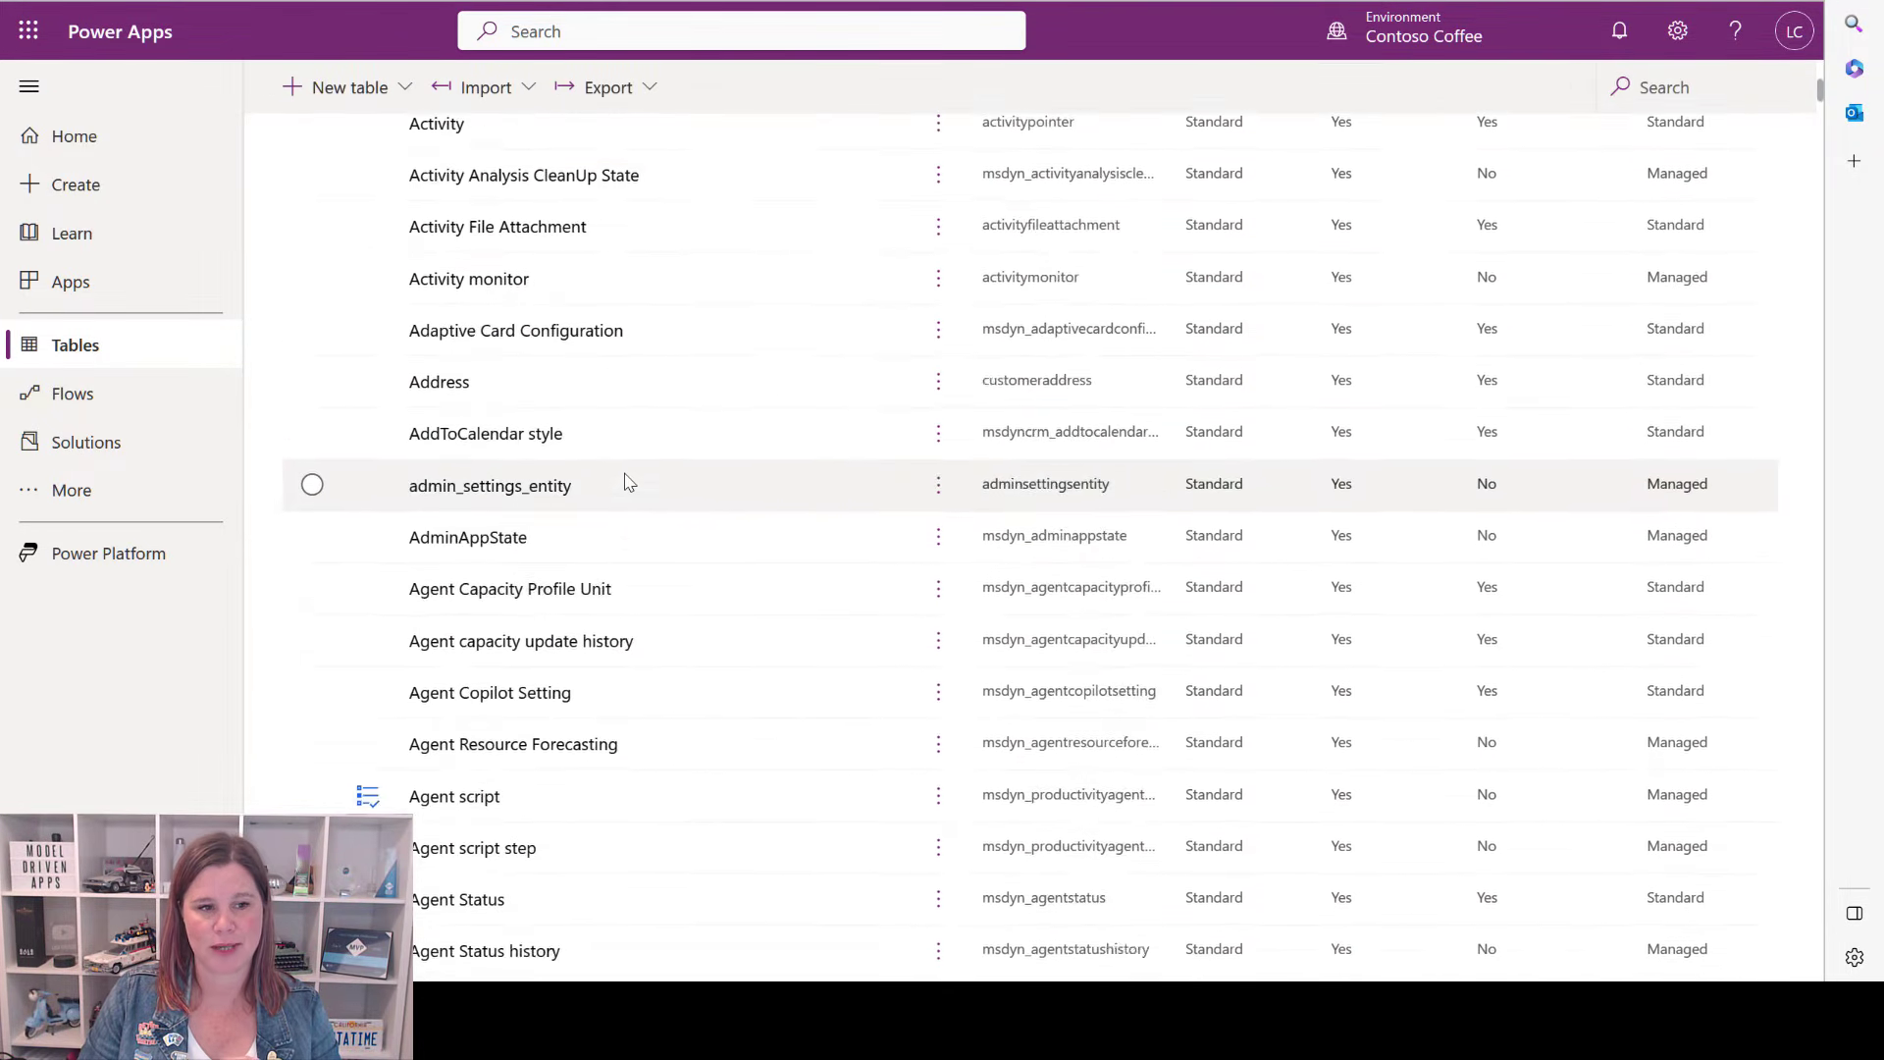
pyautogui.scroll(10, 629, 481)
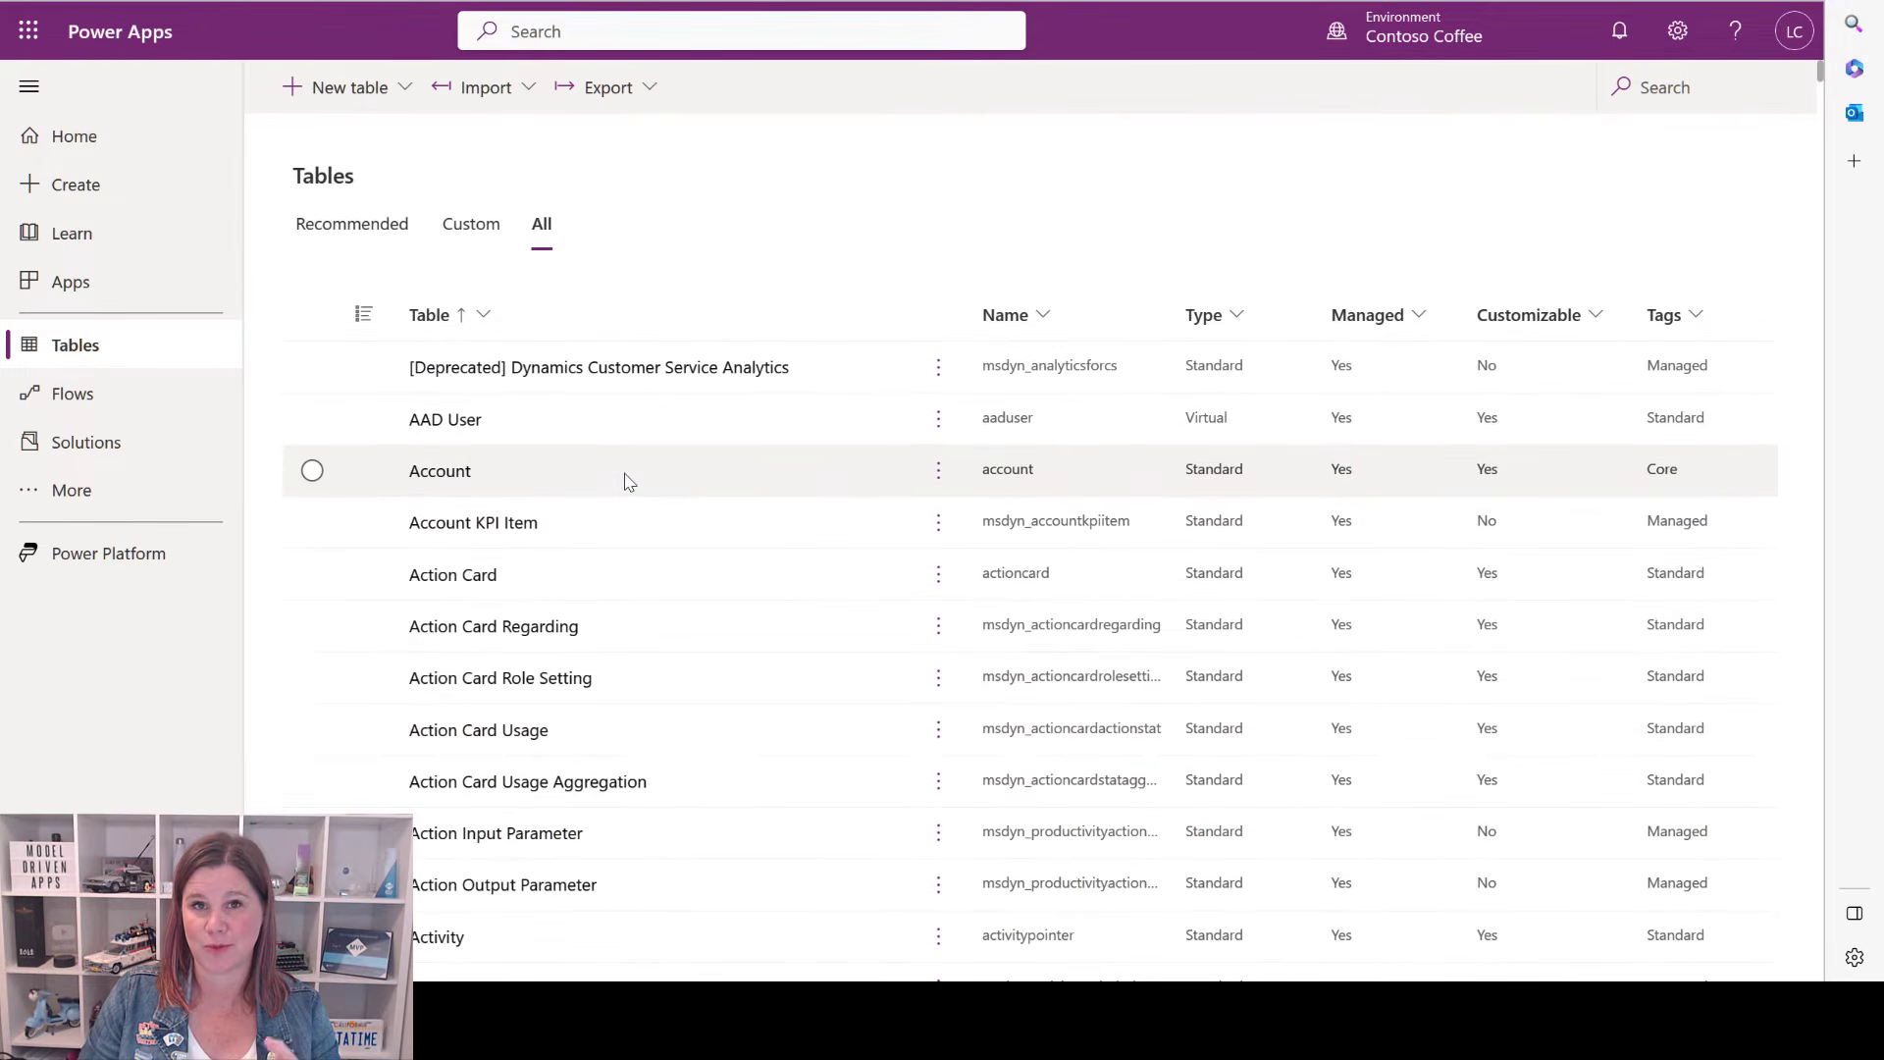
# Browse the Account table's existing columns and compare them with the fields in the account record's Details tab in the Dynamics 365 Sales Hub.
pyautogui.click(847, 492)
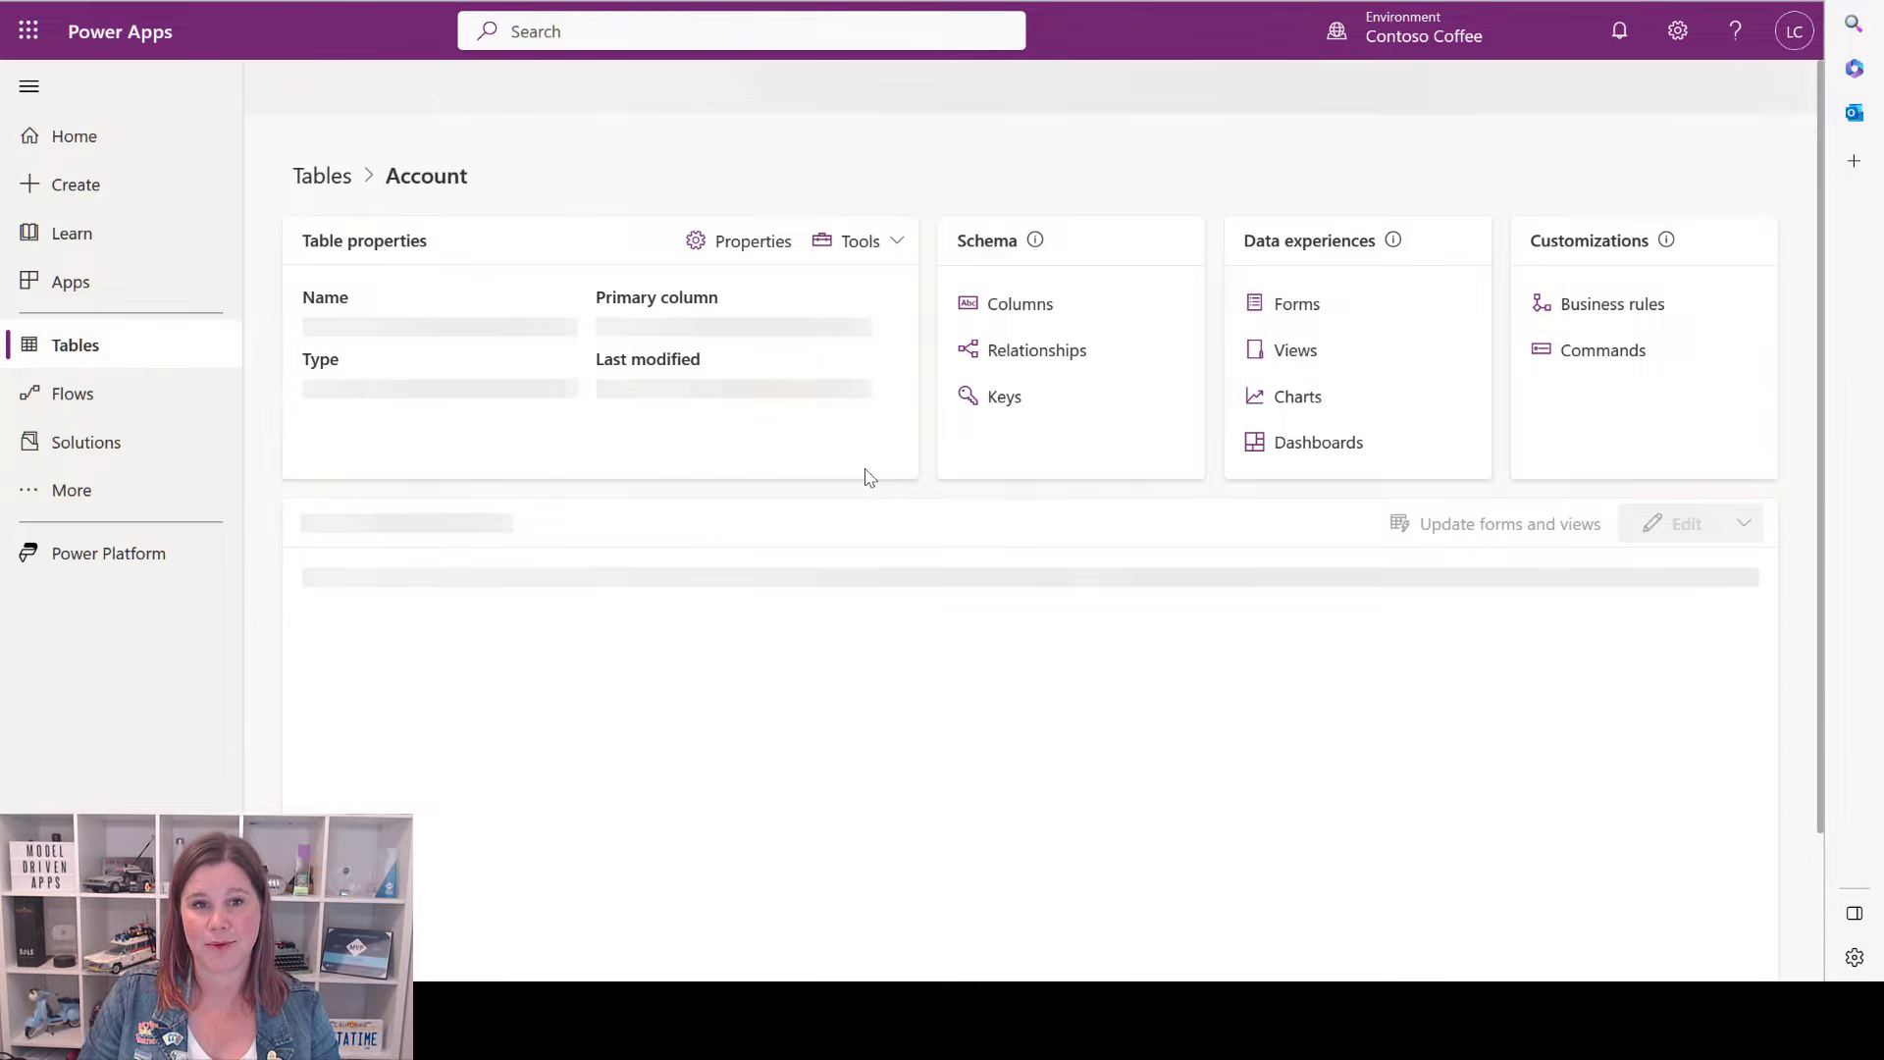
pyautogui.click(1004, 314)
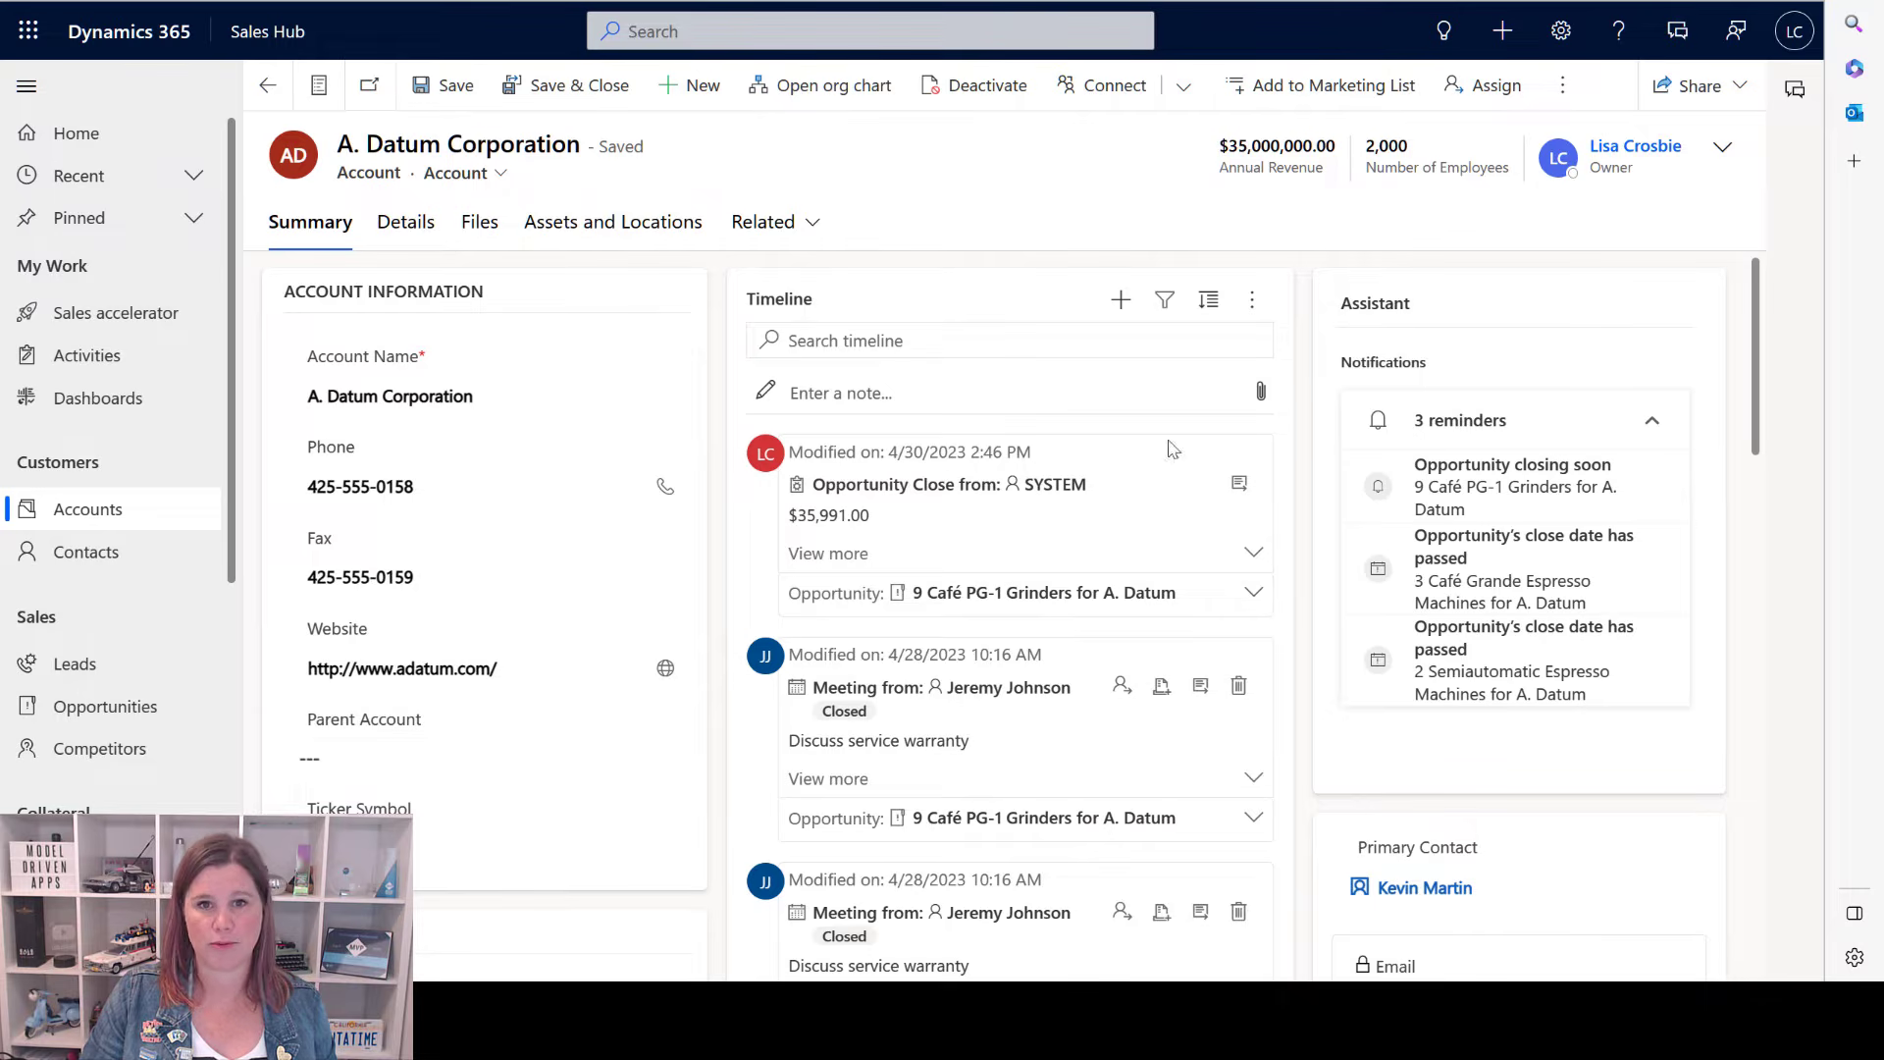
pyautogui.click(405, 222)
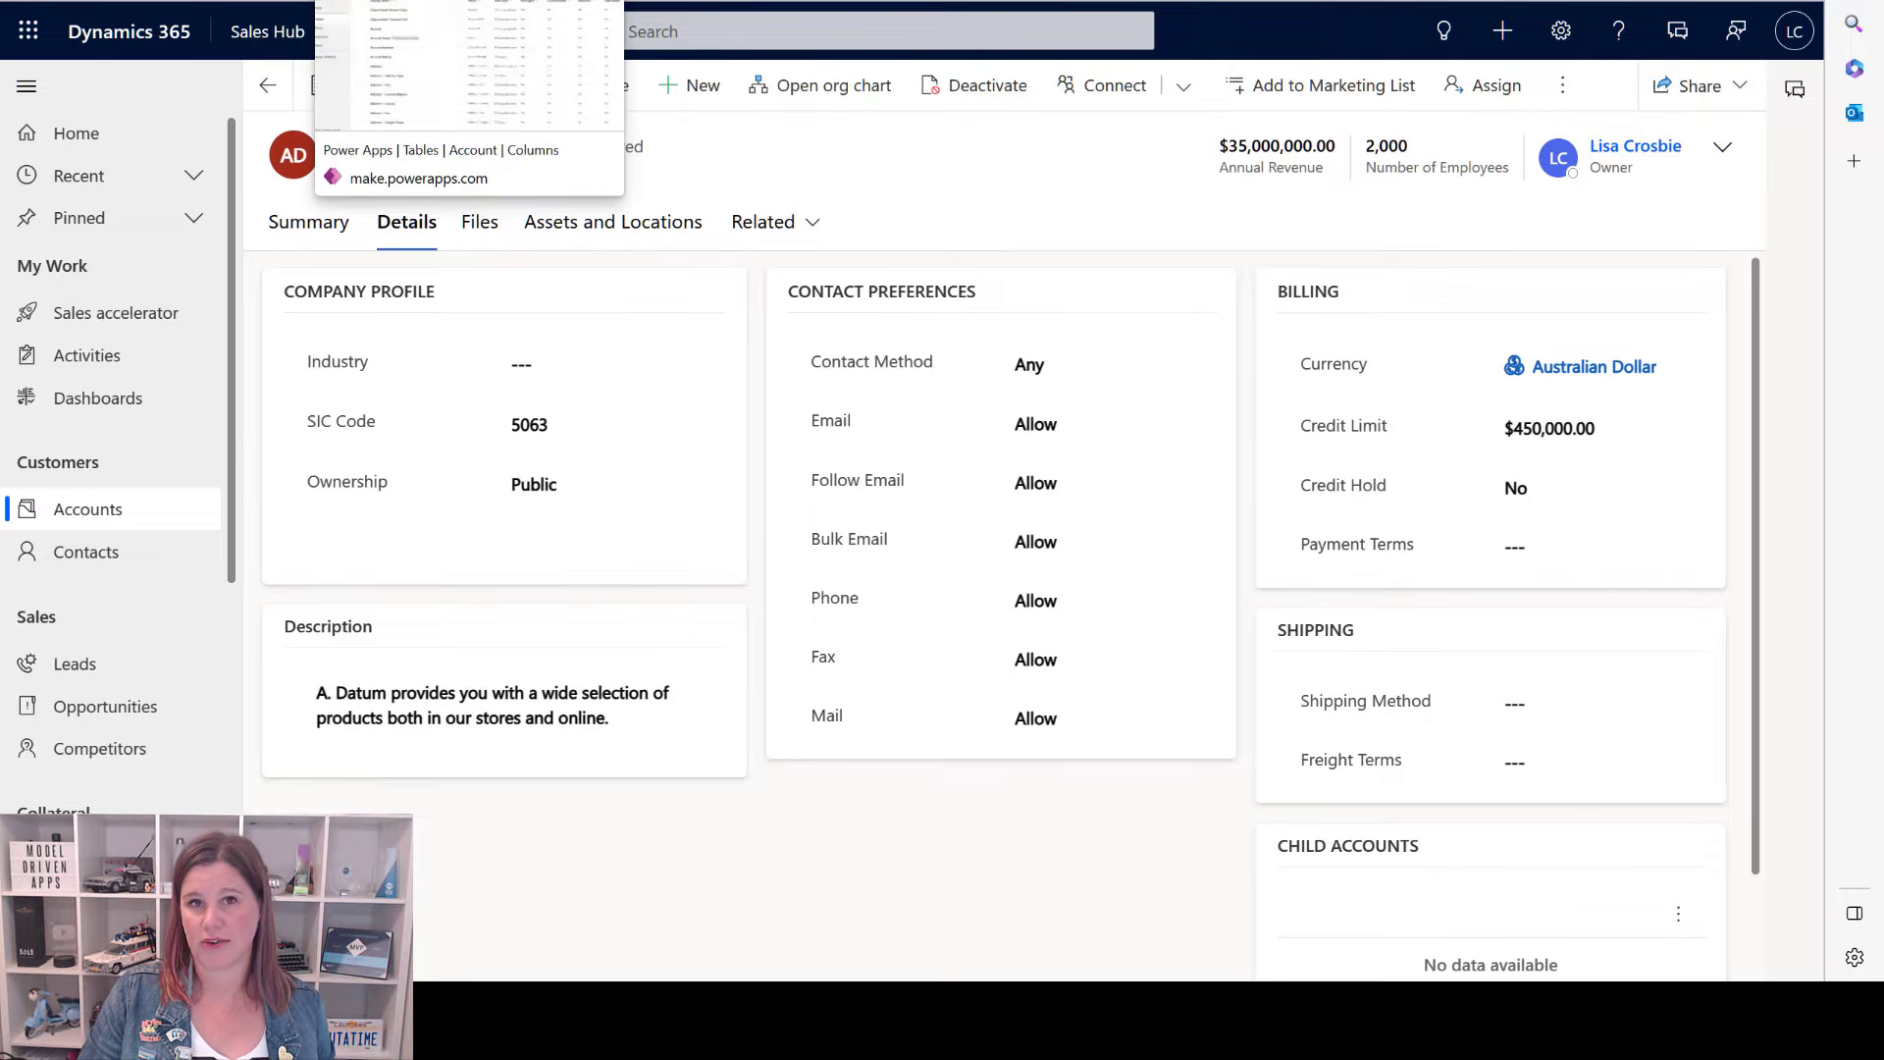
pyautogui.click(412, 1)
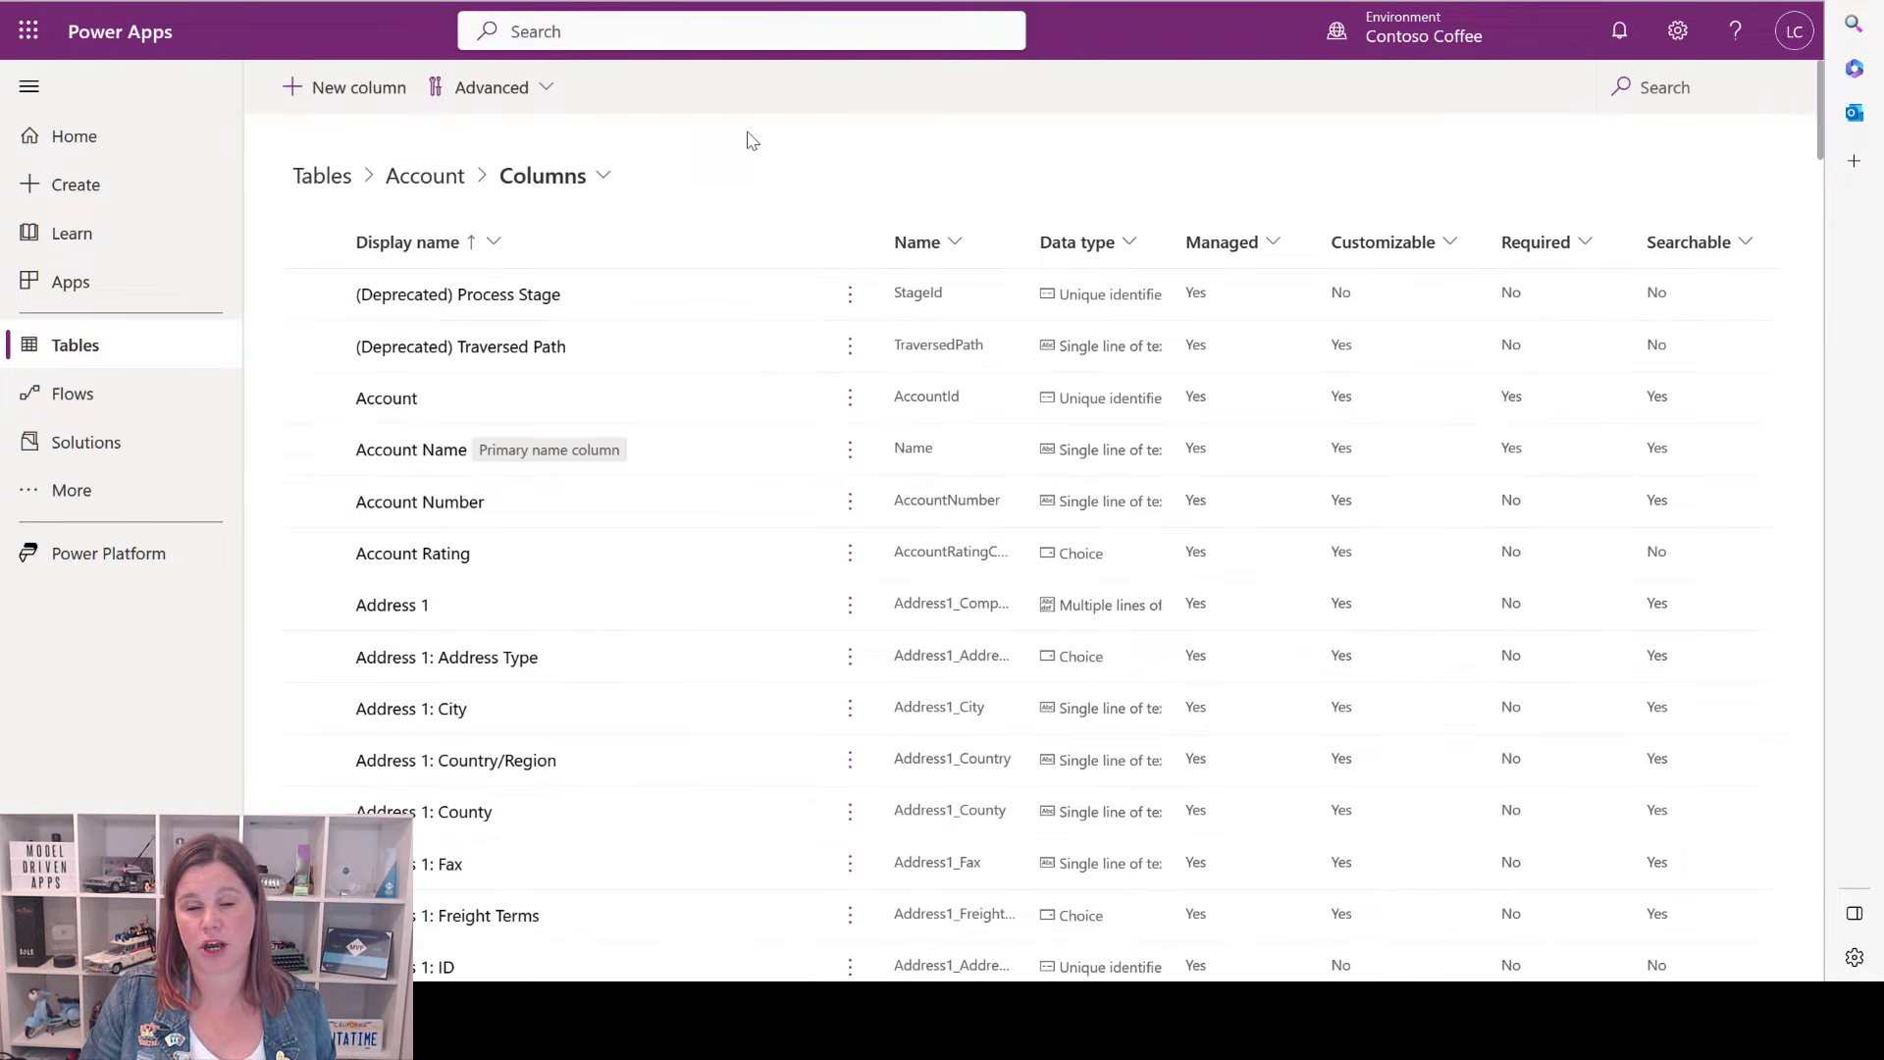
pyautogui.scroll(-10, 549, 424)
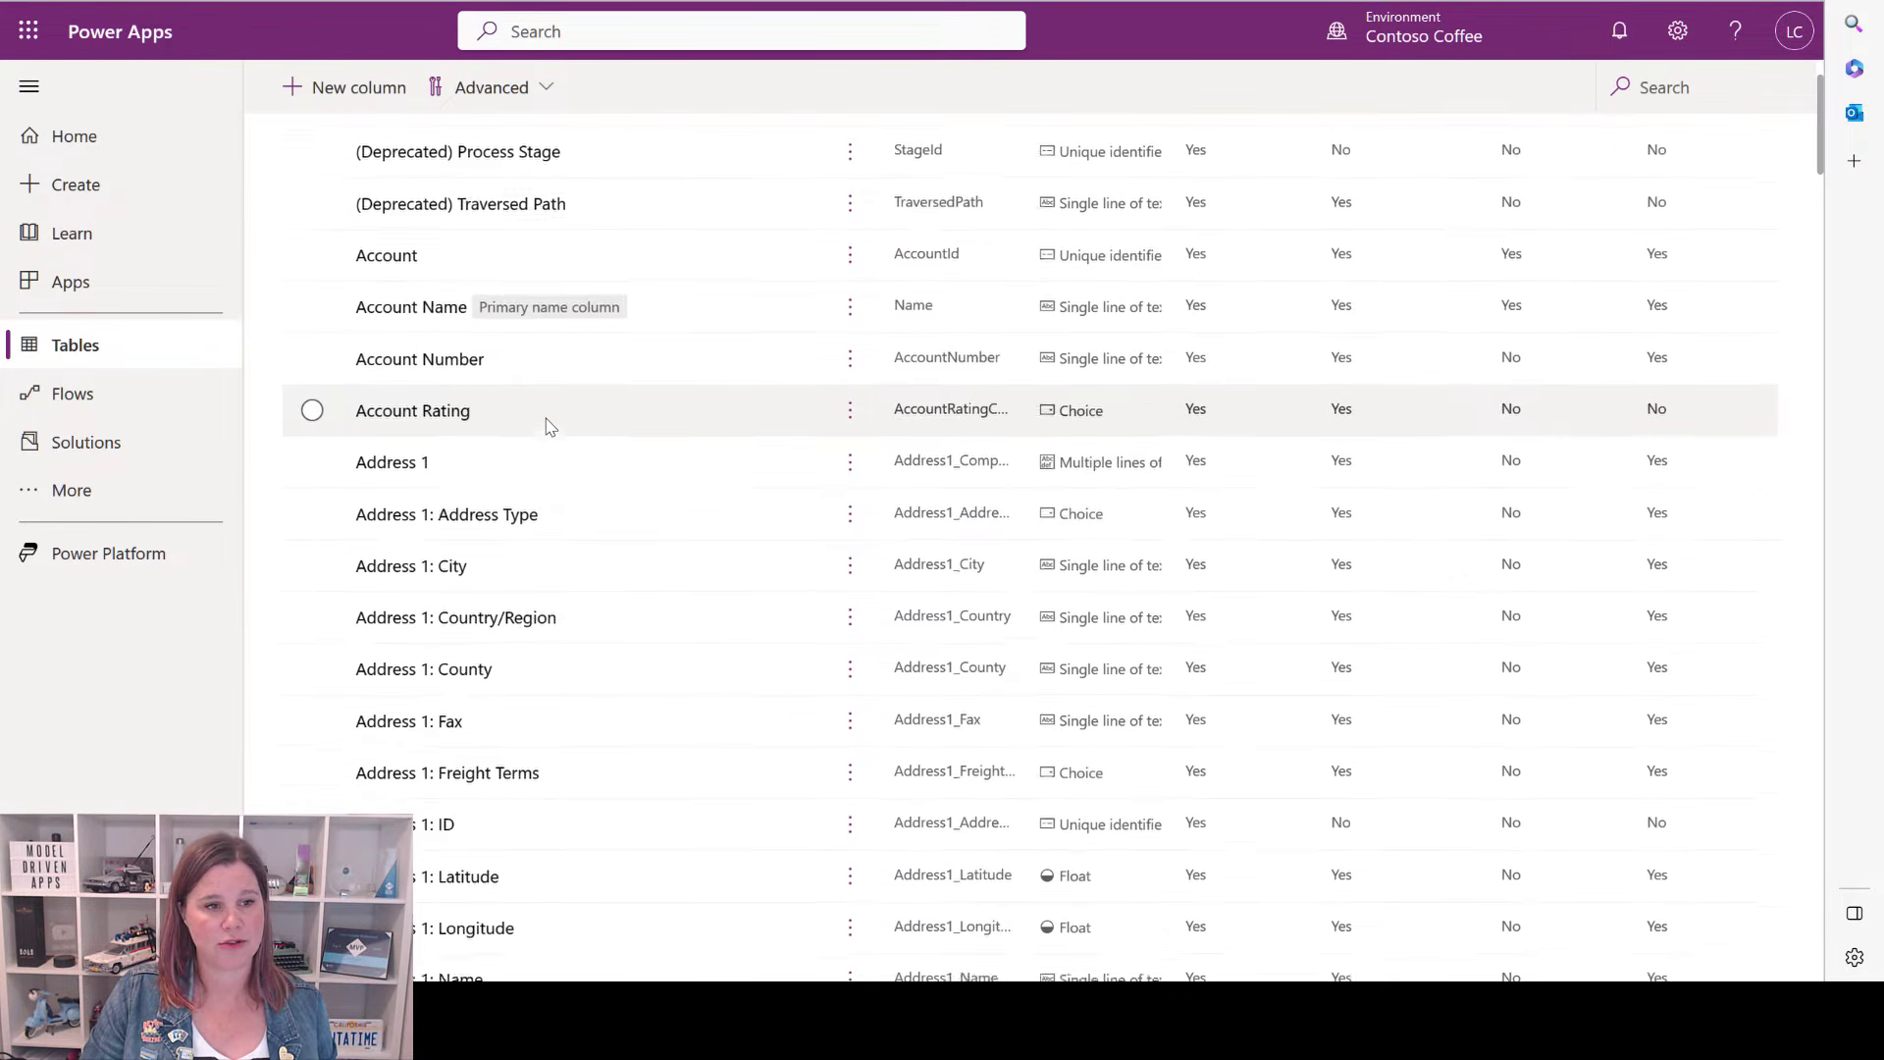
pyautogui.scroll(-10, 550, 424)
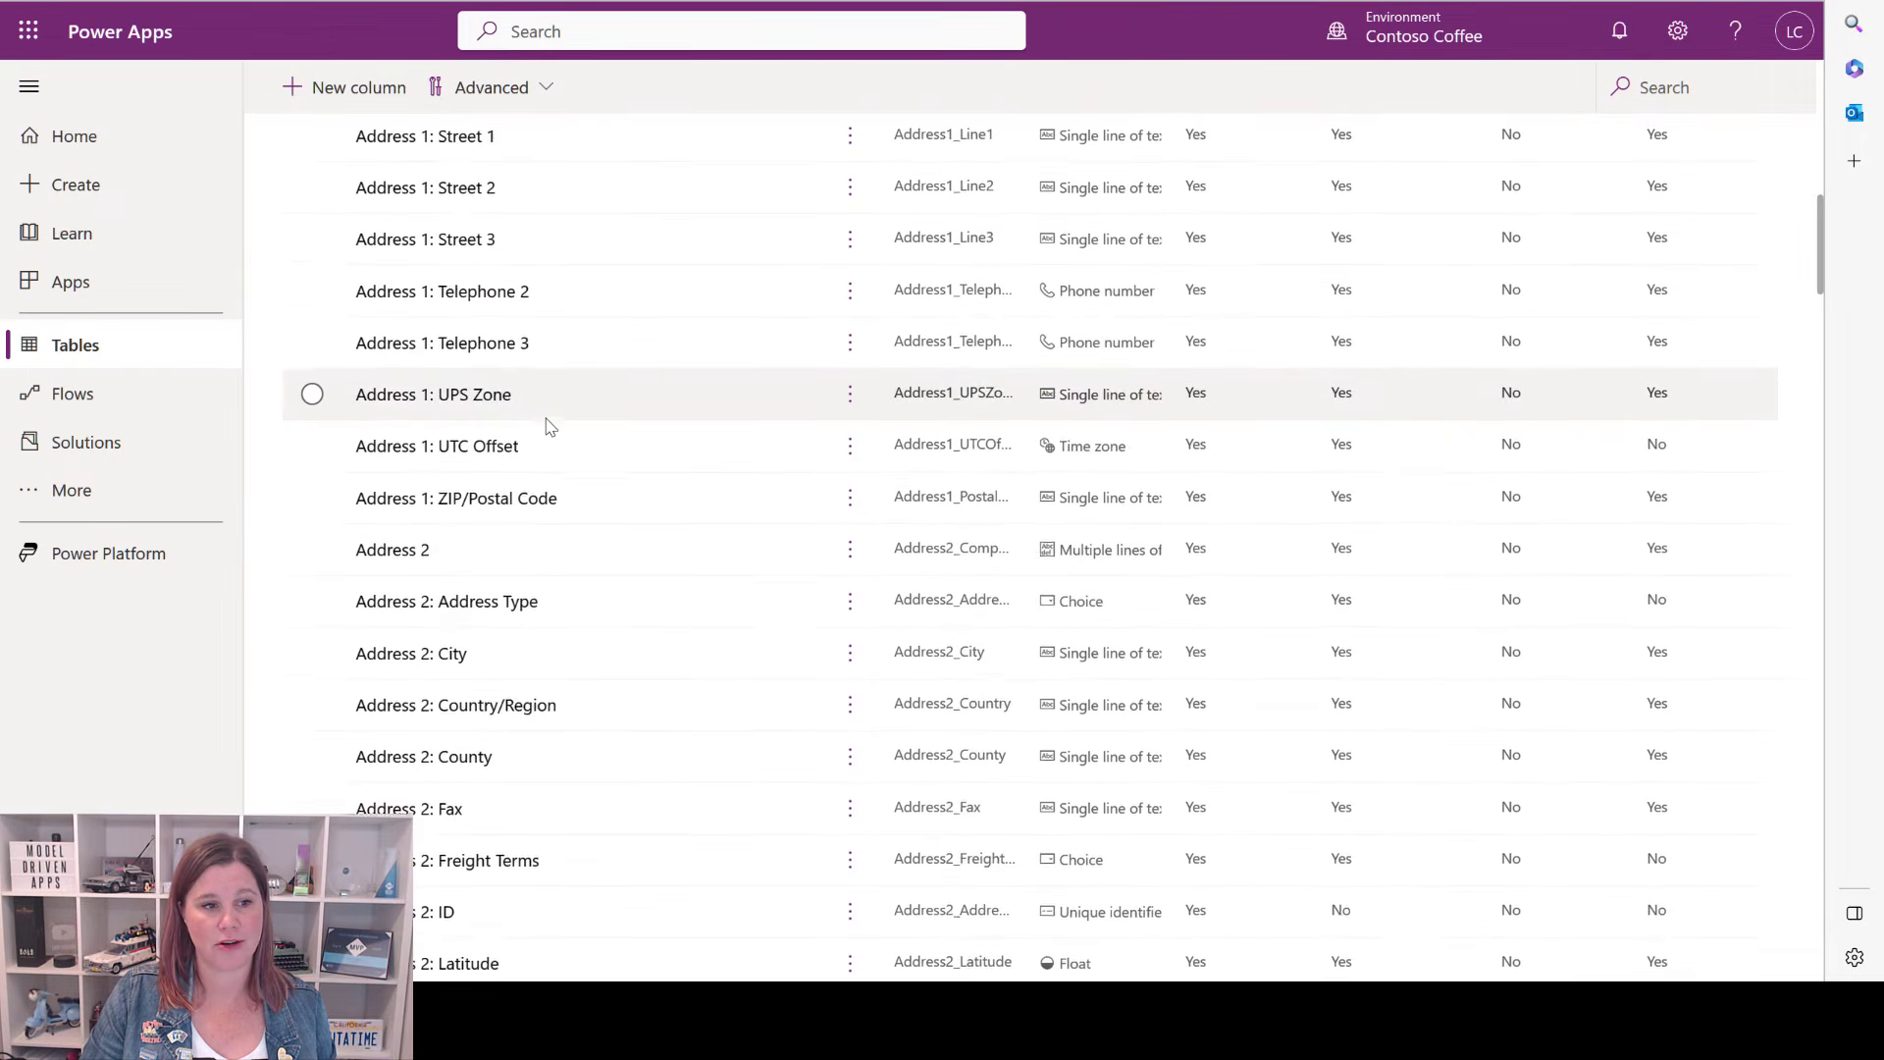
pyautogui.scroll(-8, 549, 424)
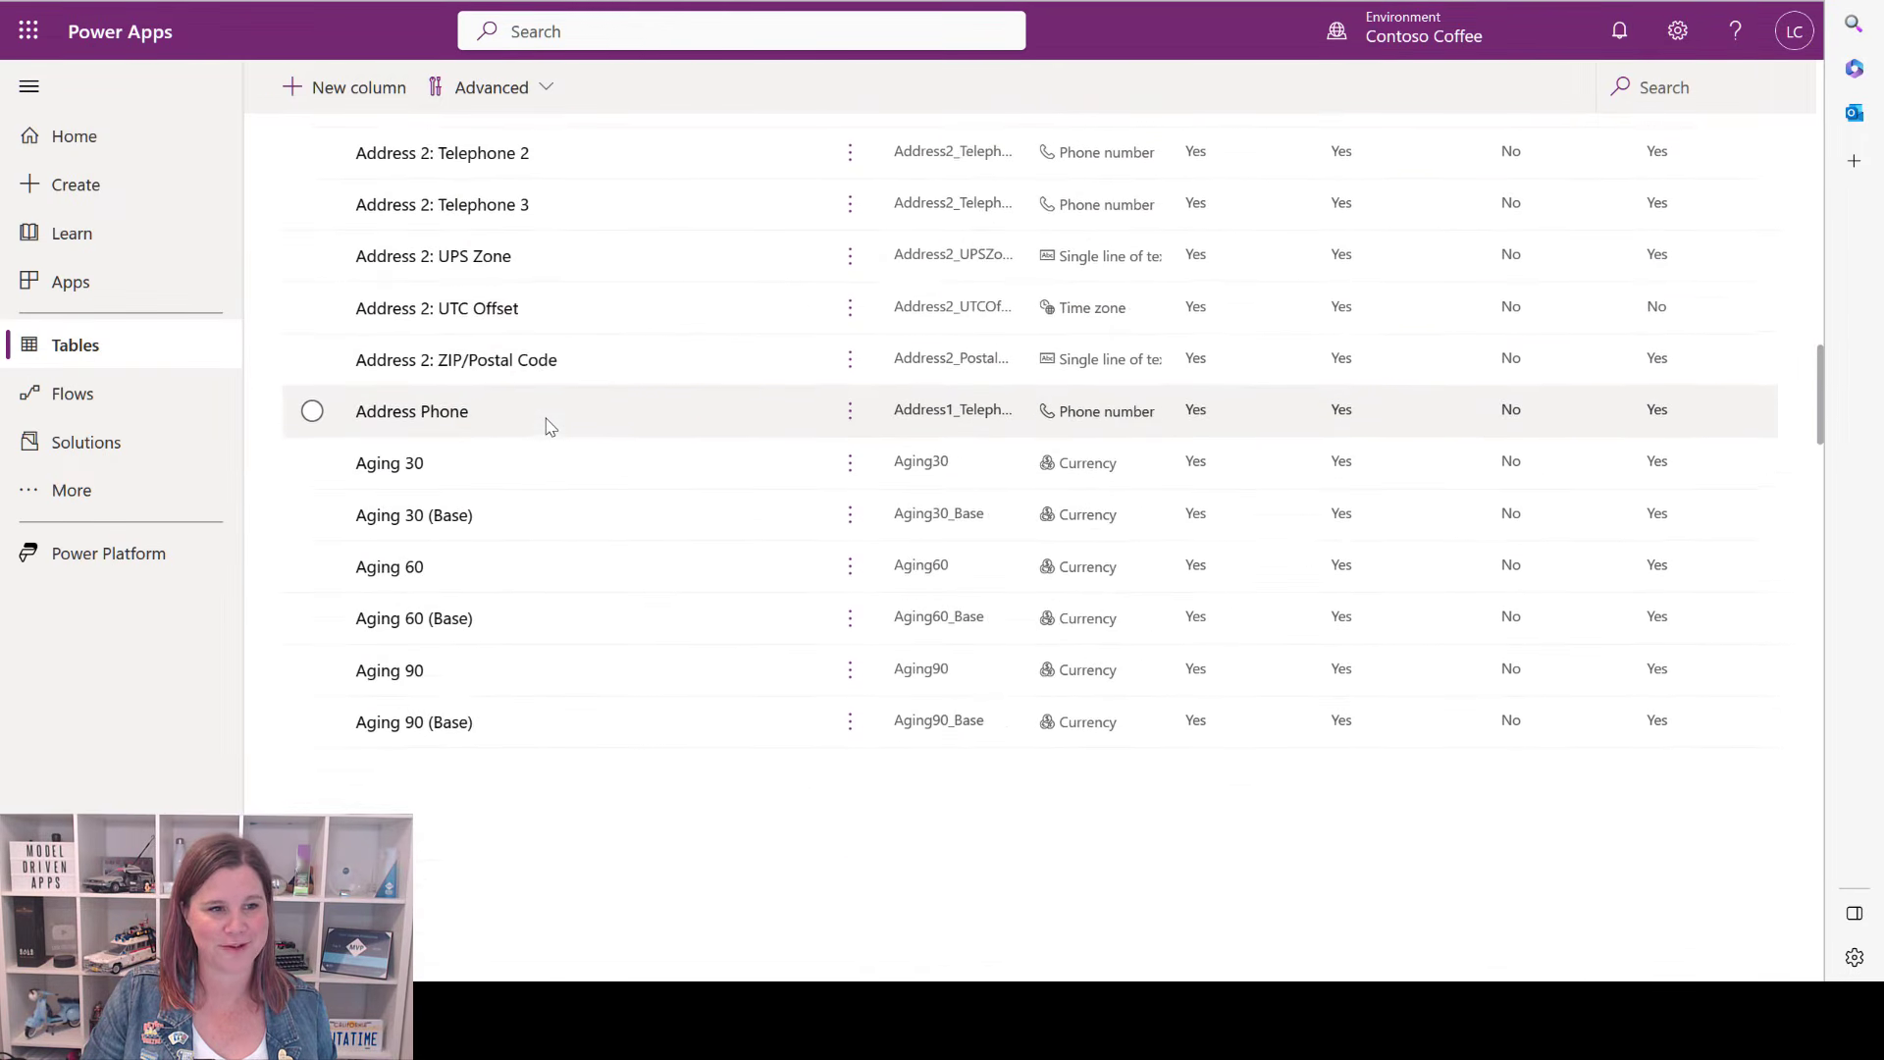
pyautogui.scroll(-5, 547, 438)
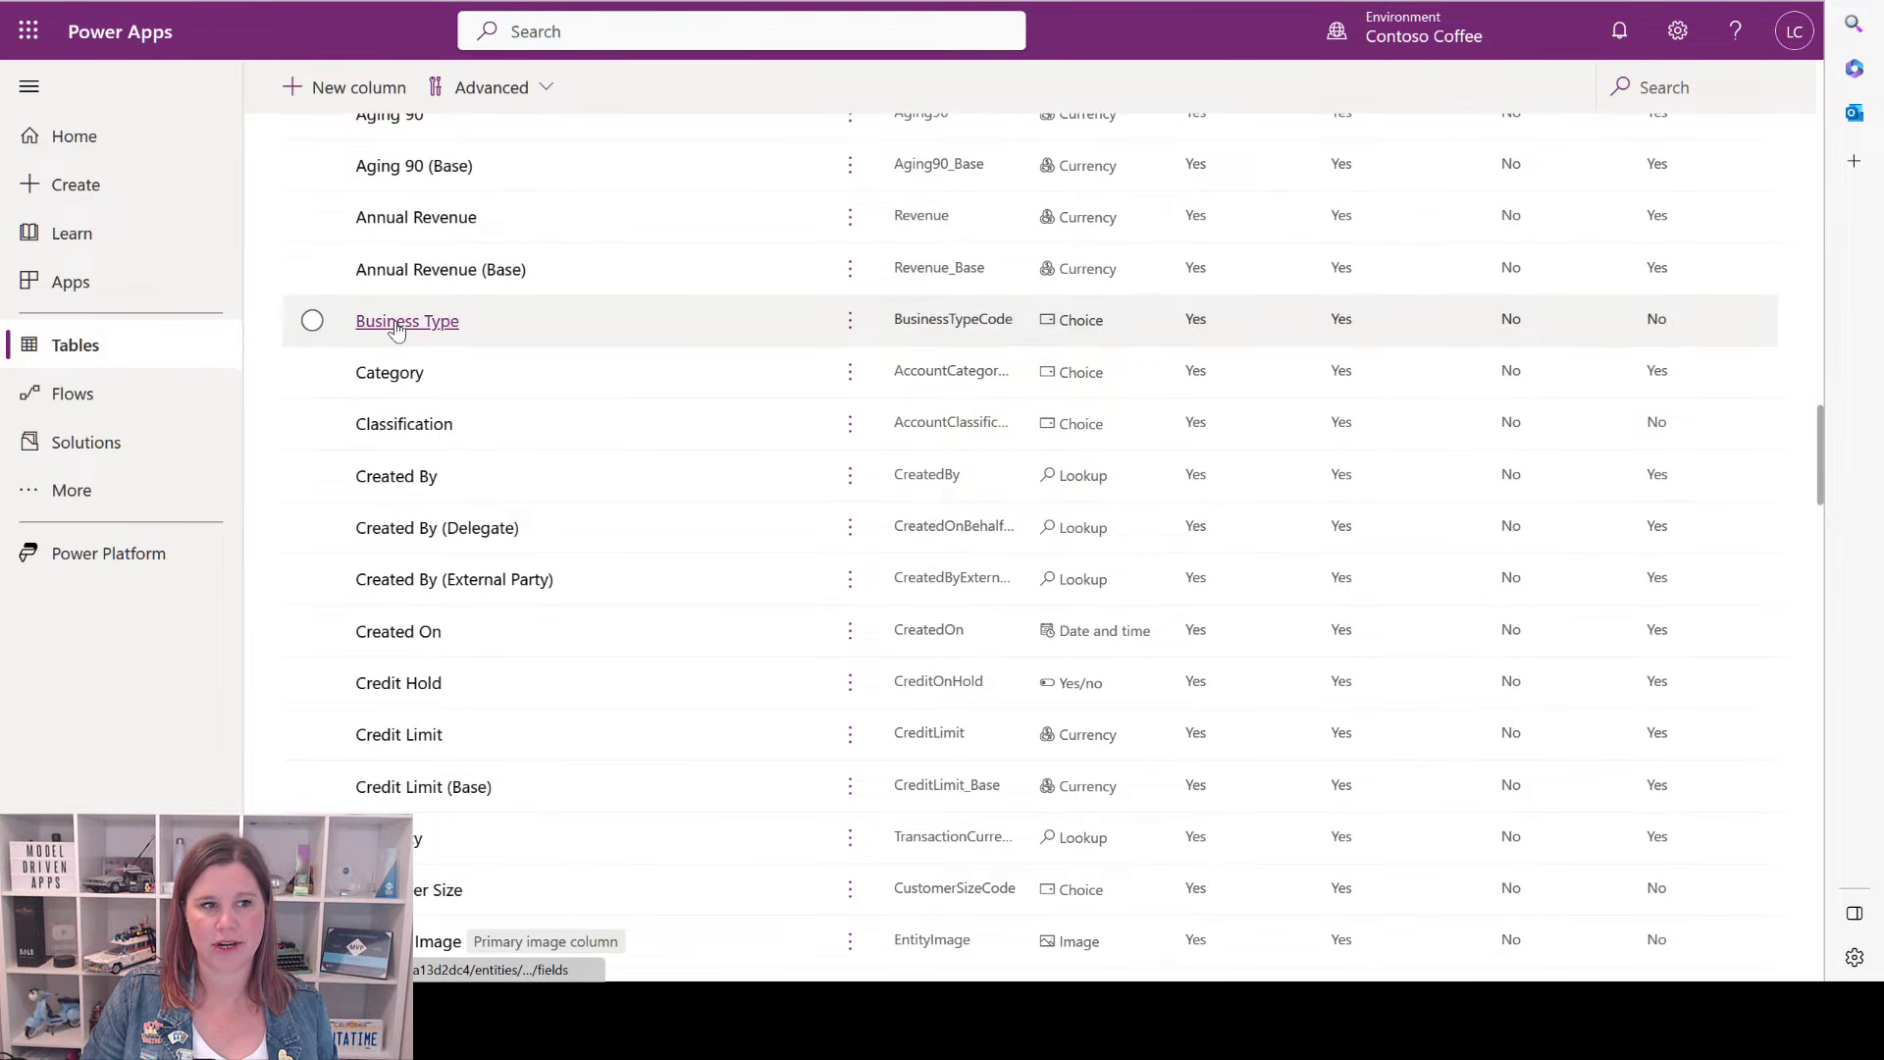
# Inspect the Business Type column's properties and choices in the Account table, leaving without saving.
pyautogui.click(634, 330)
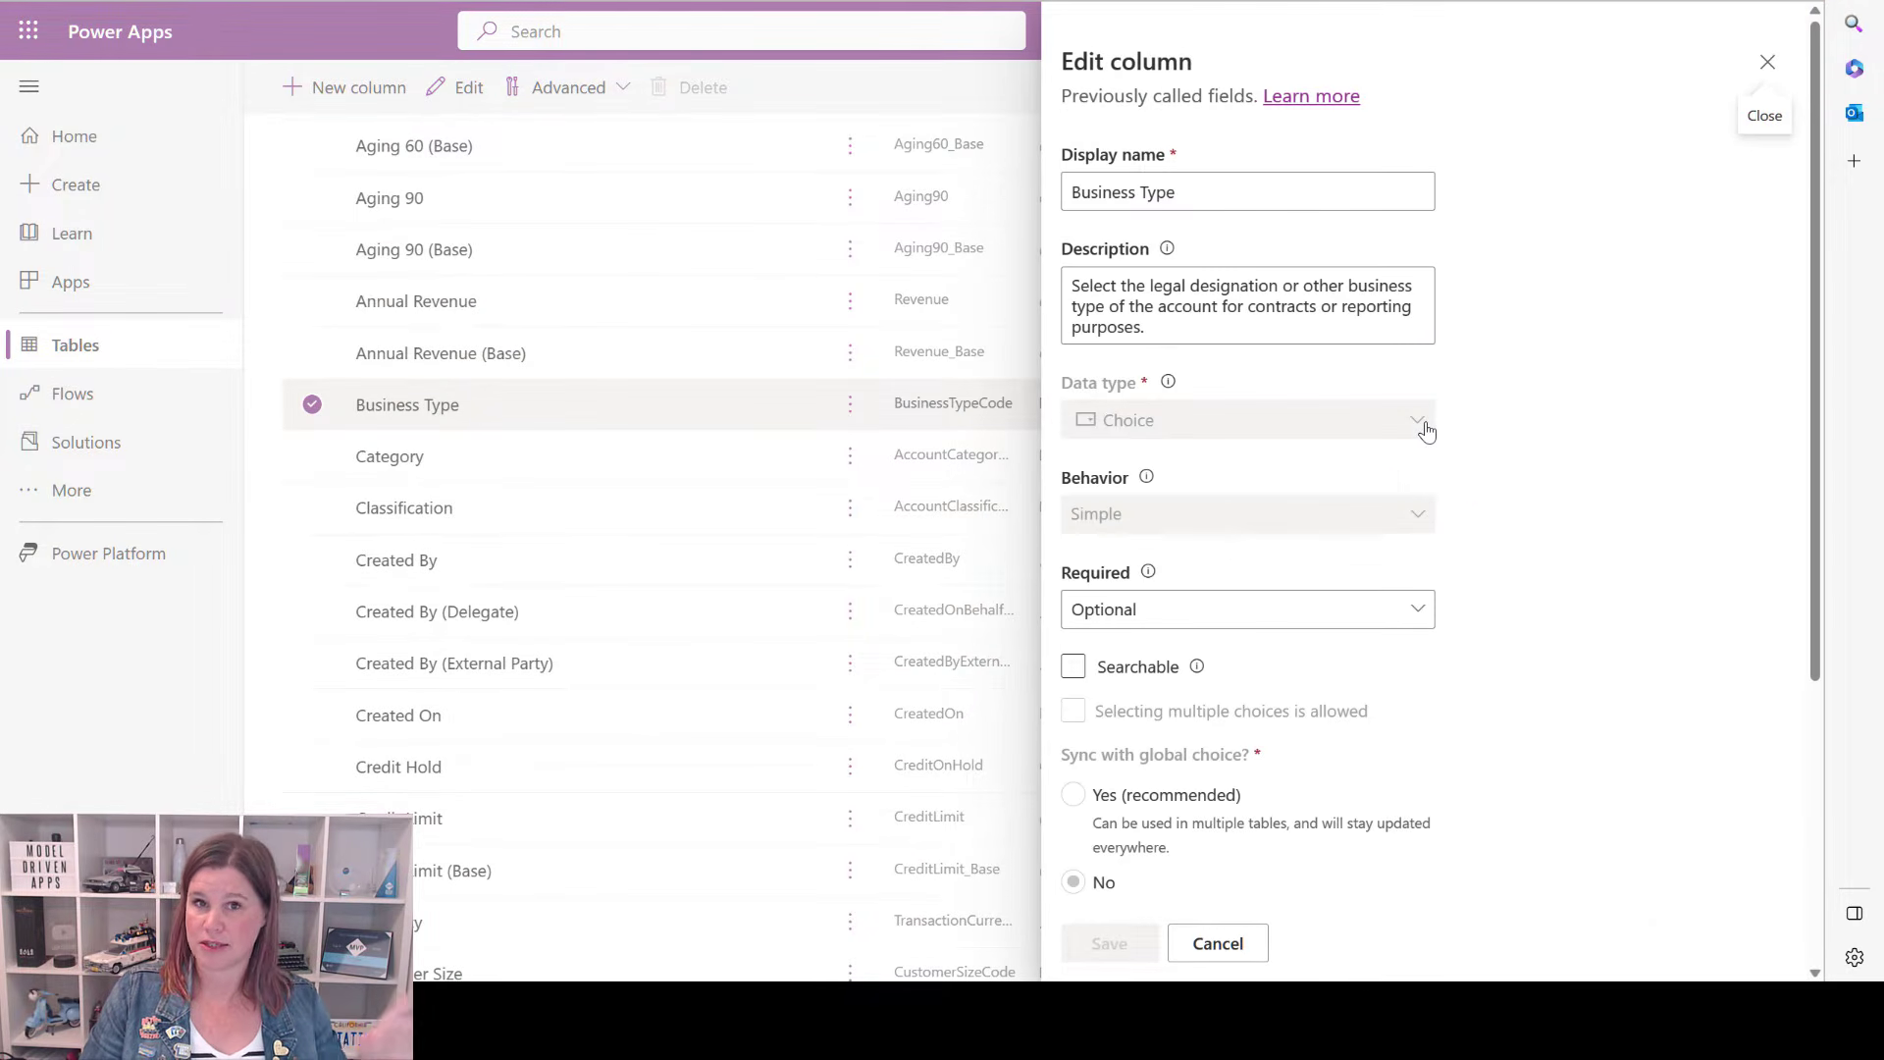
pyautogui.scroll(-4, 1465, 549)
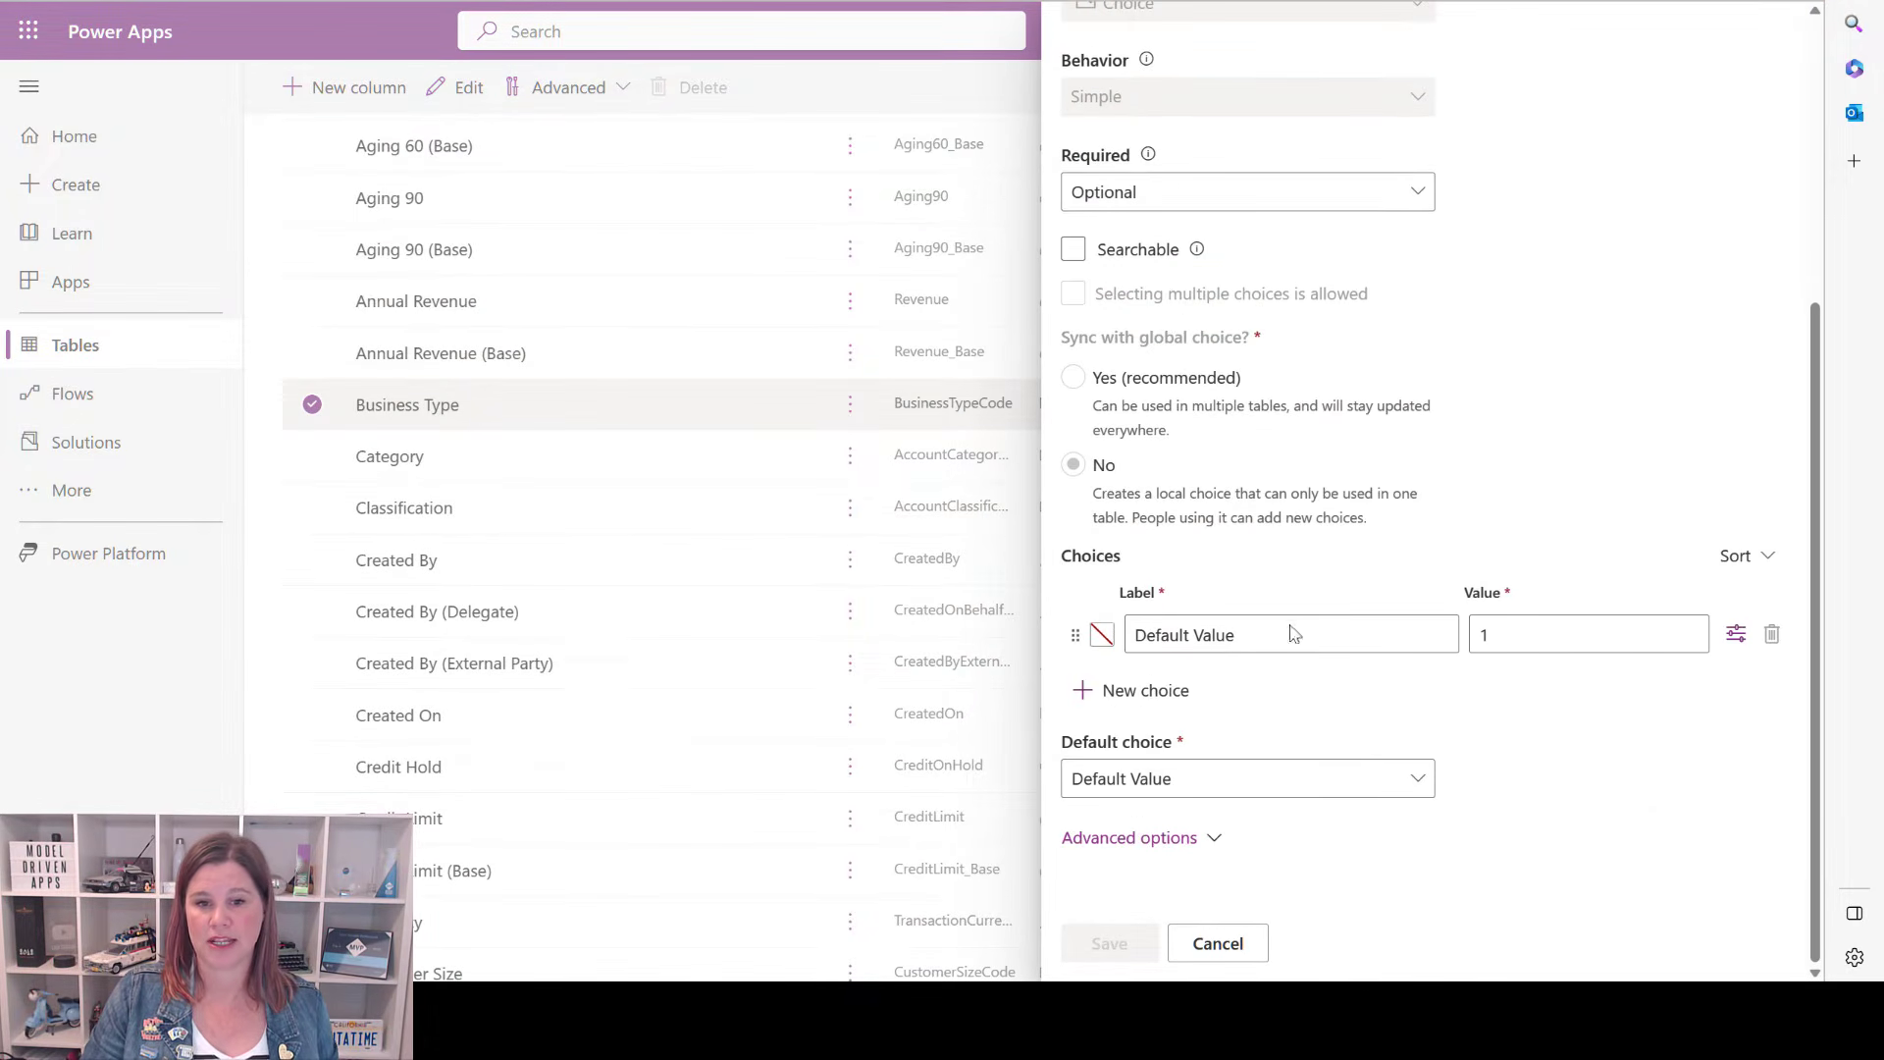
pyautogui.click(1217, 943)
# Inspect the Category column's properties and list of choices in the Account table, leaving without saving.
pyautogui.click(517, 546)
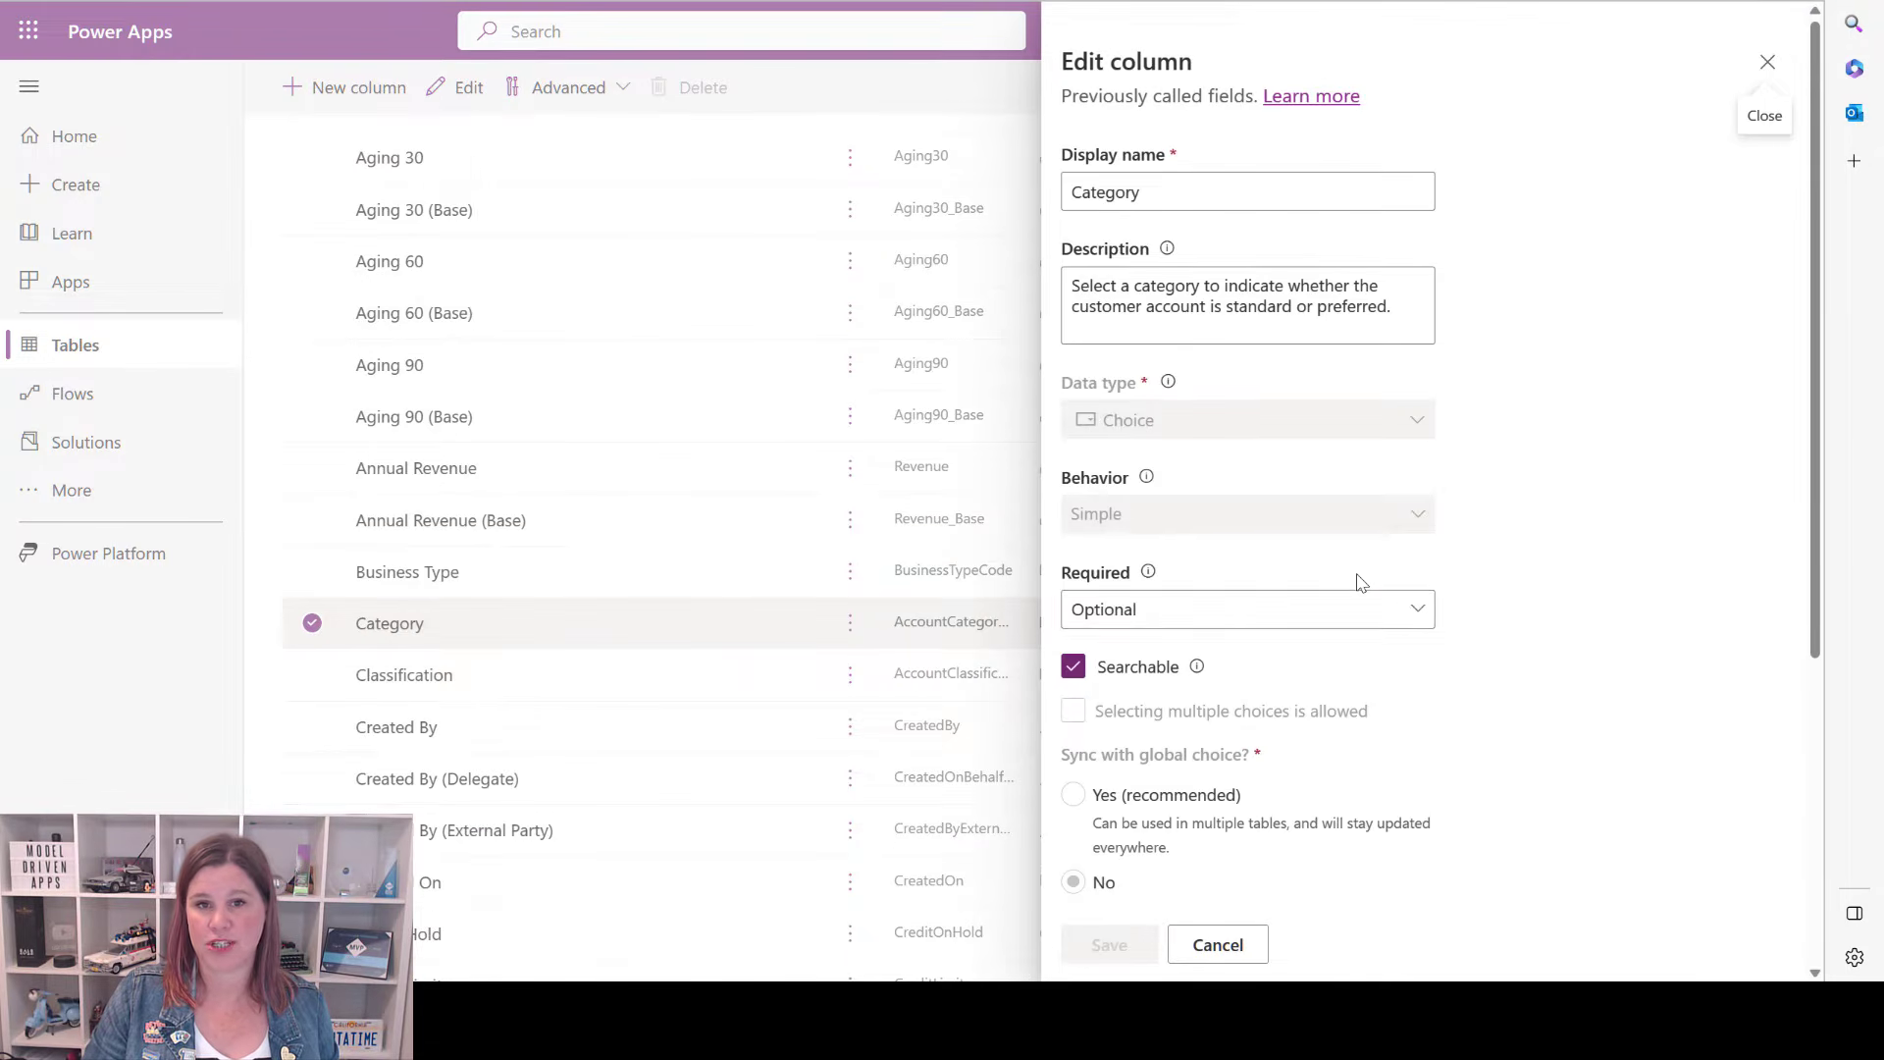
pyautogui.scroll(-4, 1391, 605)
pyautogui.scroll(-1, 1392, 605)
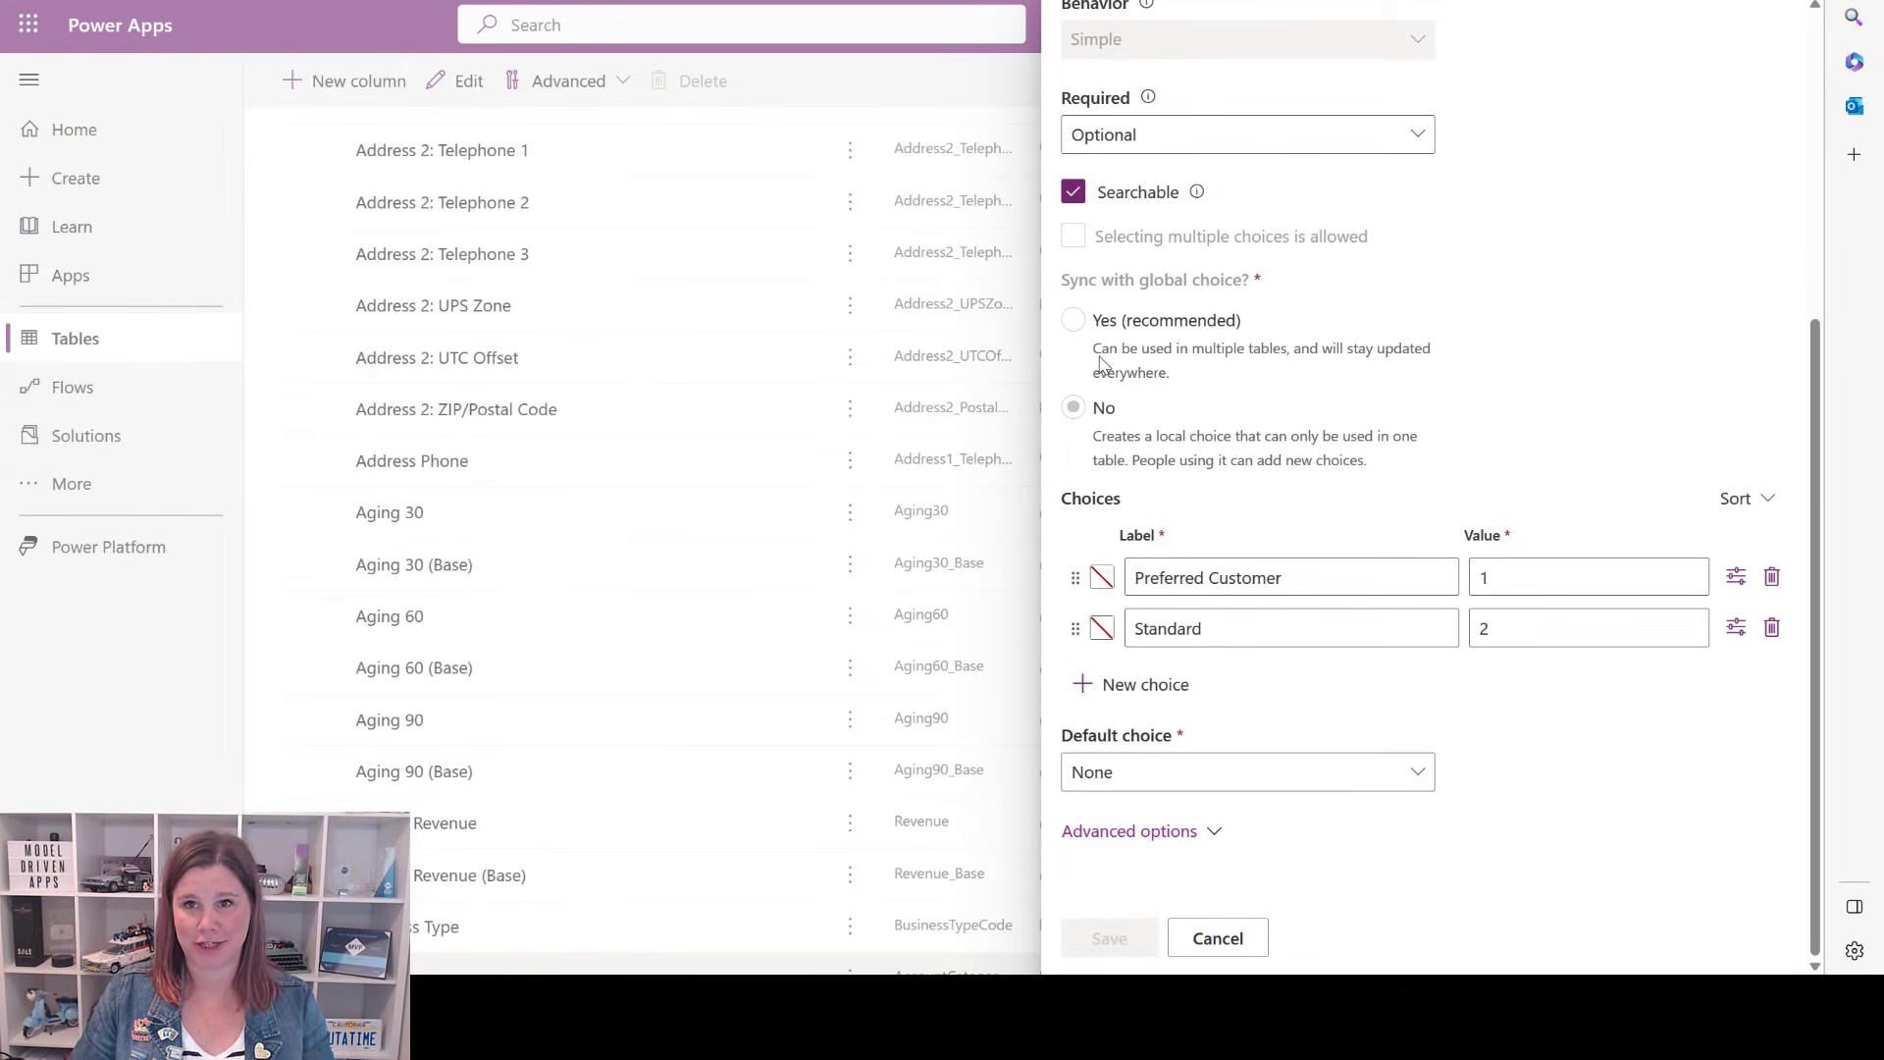
pyautogui.scroll(5, 1485, 295)
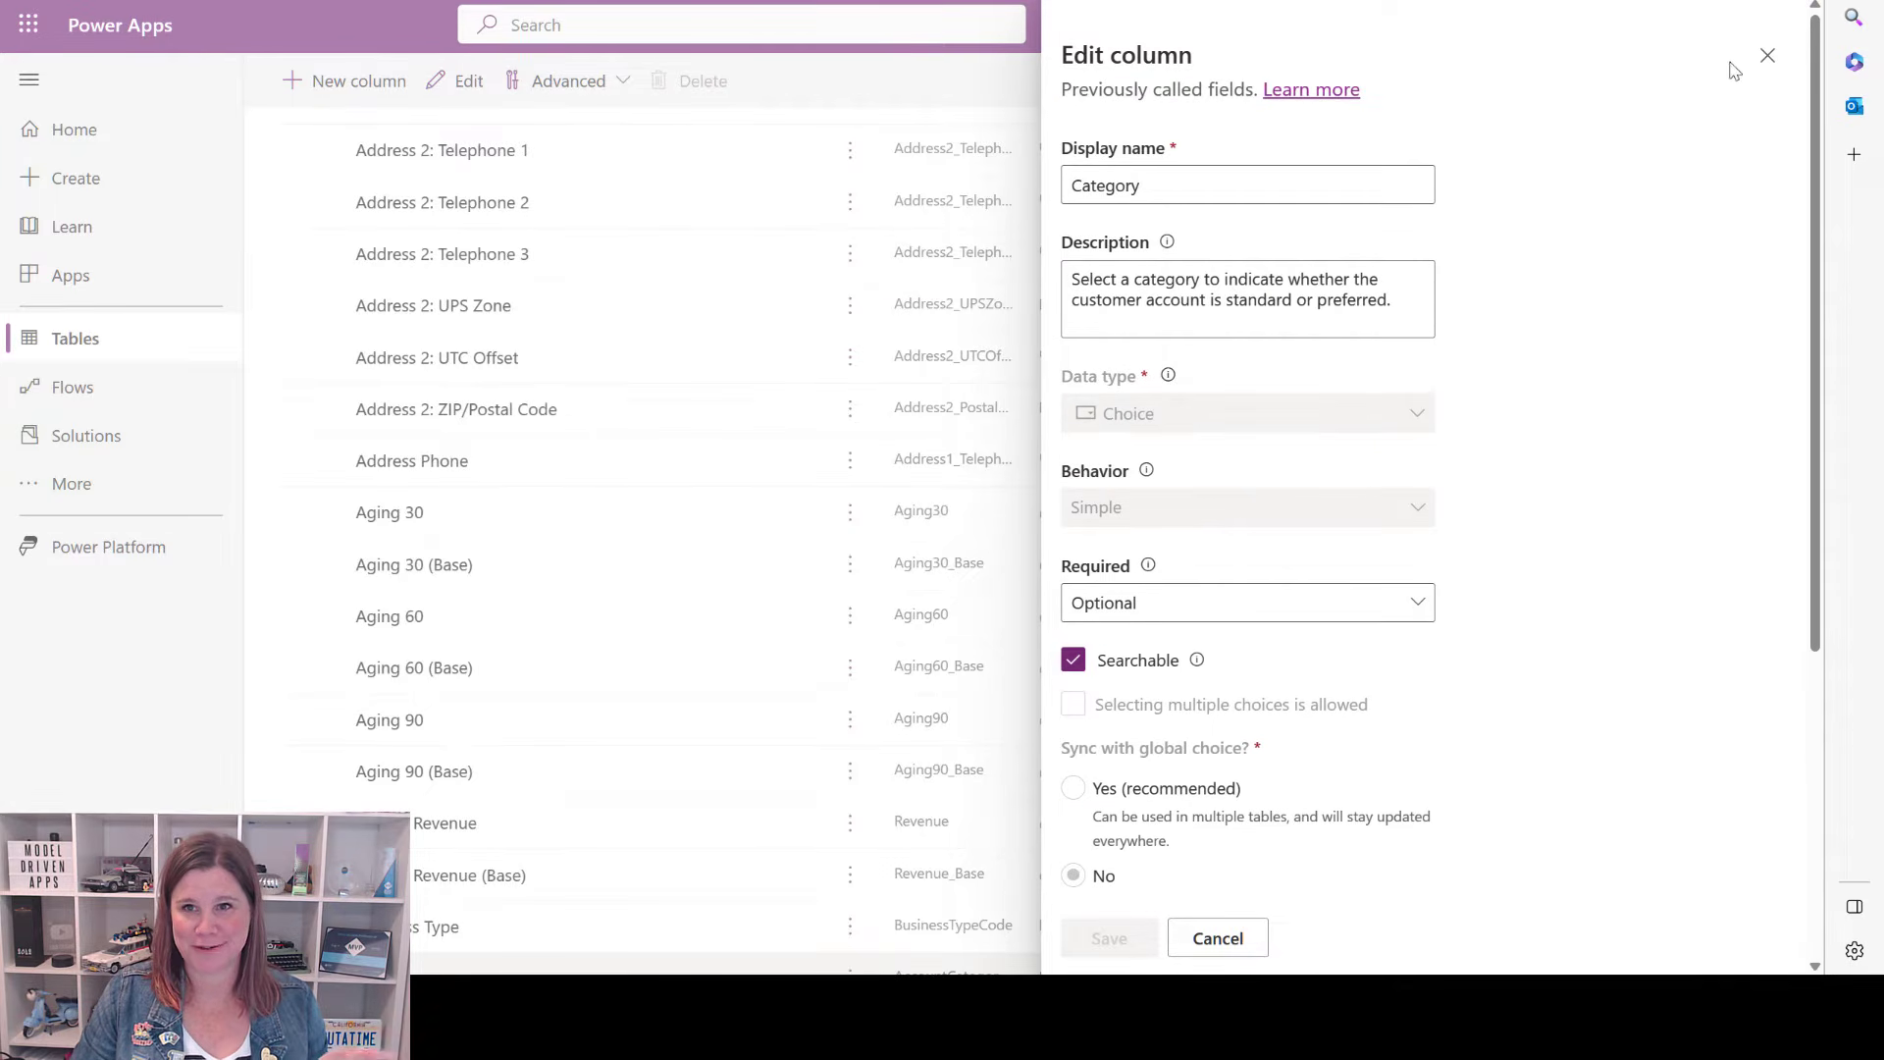
pyautogui.click(1768, 55)
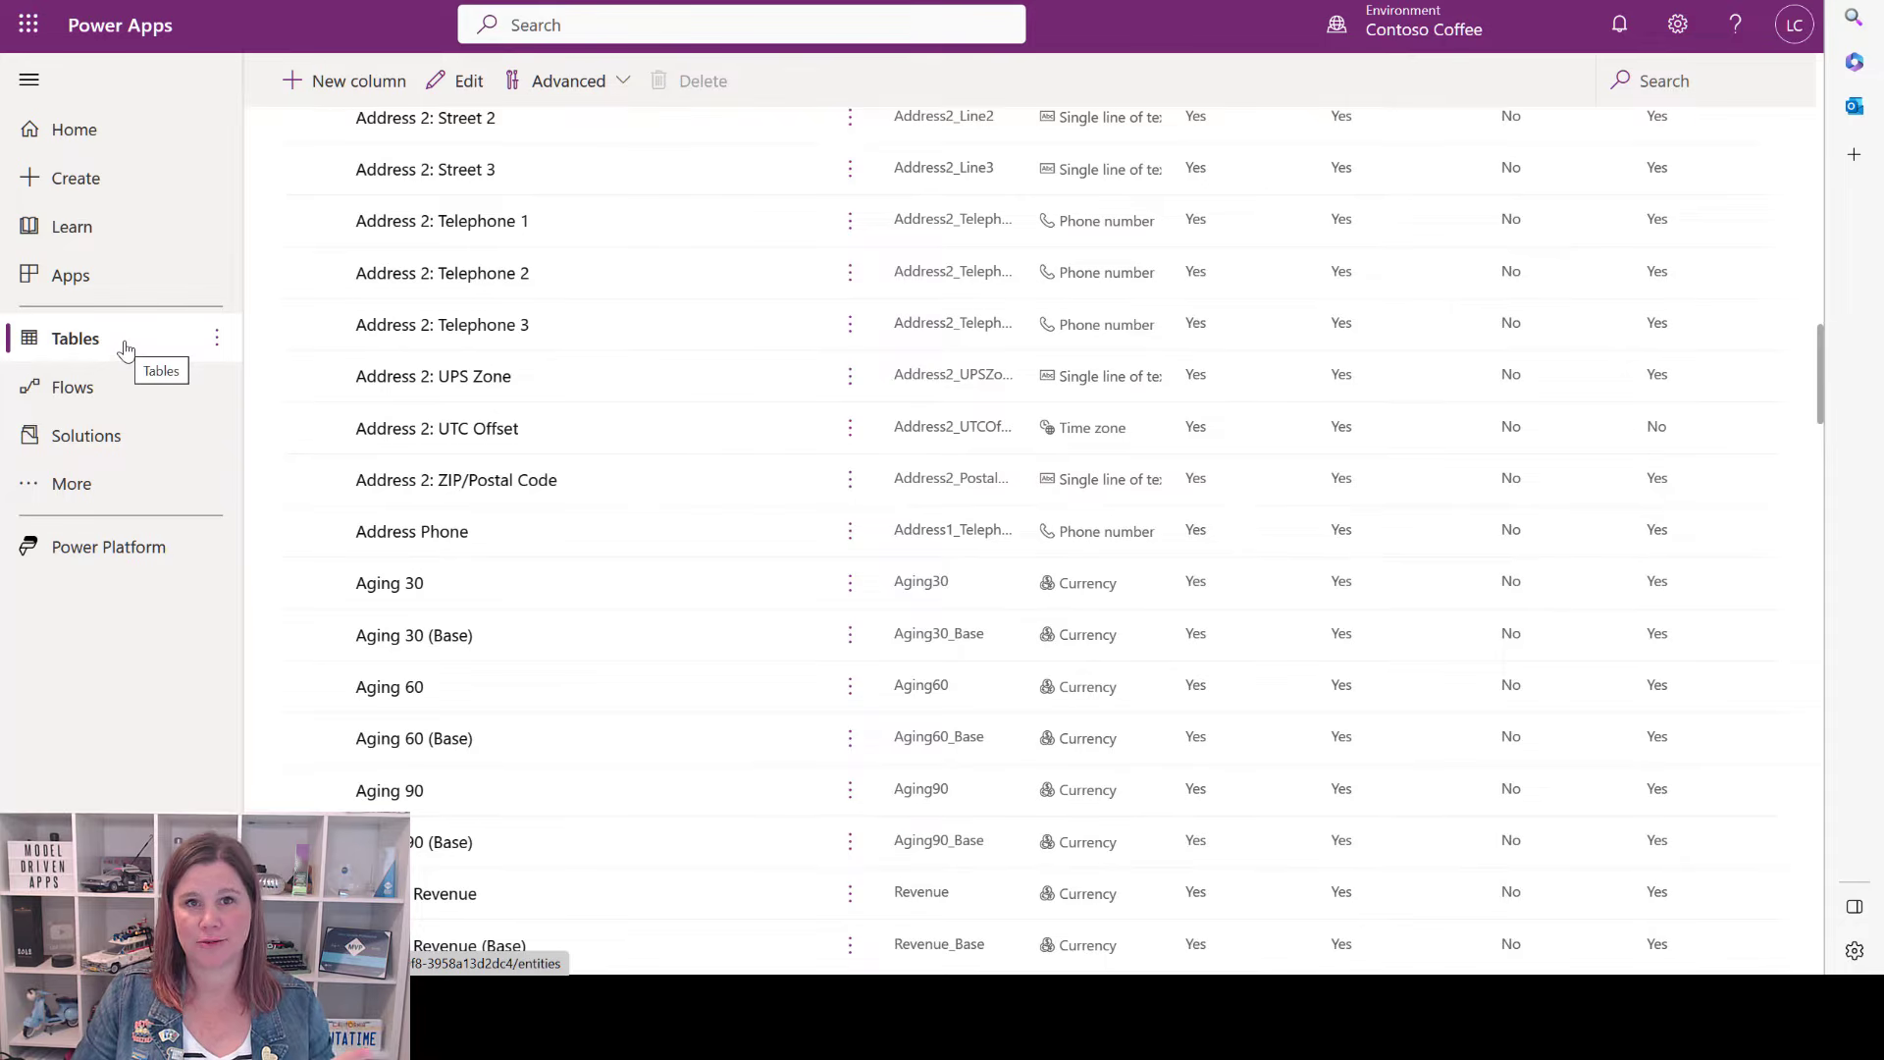
# Open the Account table inside the Sales Configurations solution.
pyautogui.click(54, 439)
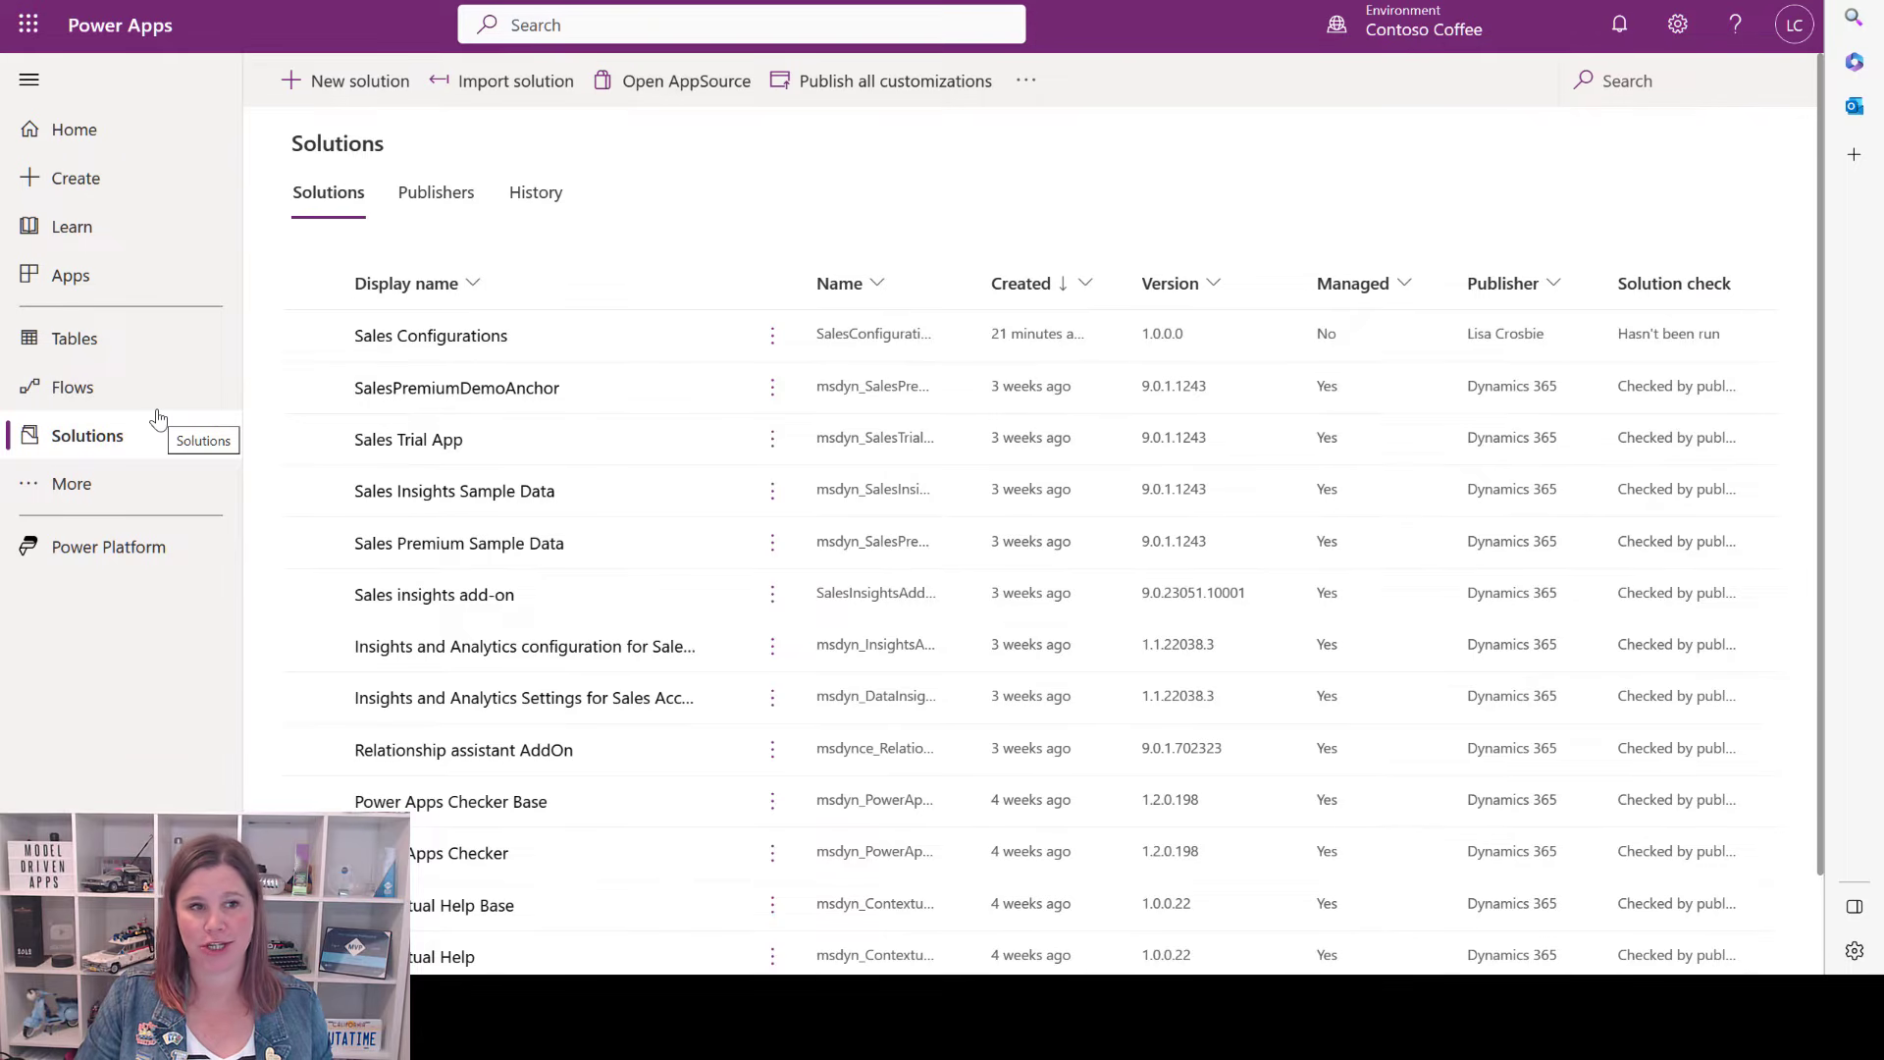
pyautogui.click(370, 343)
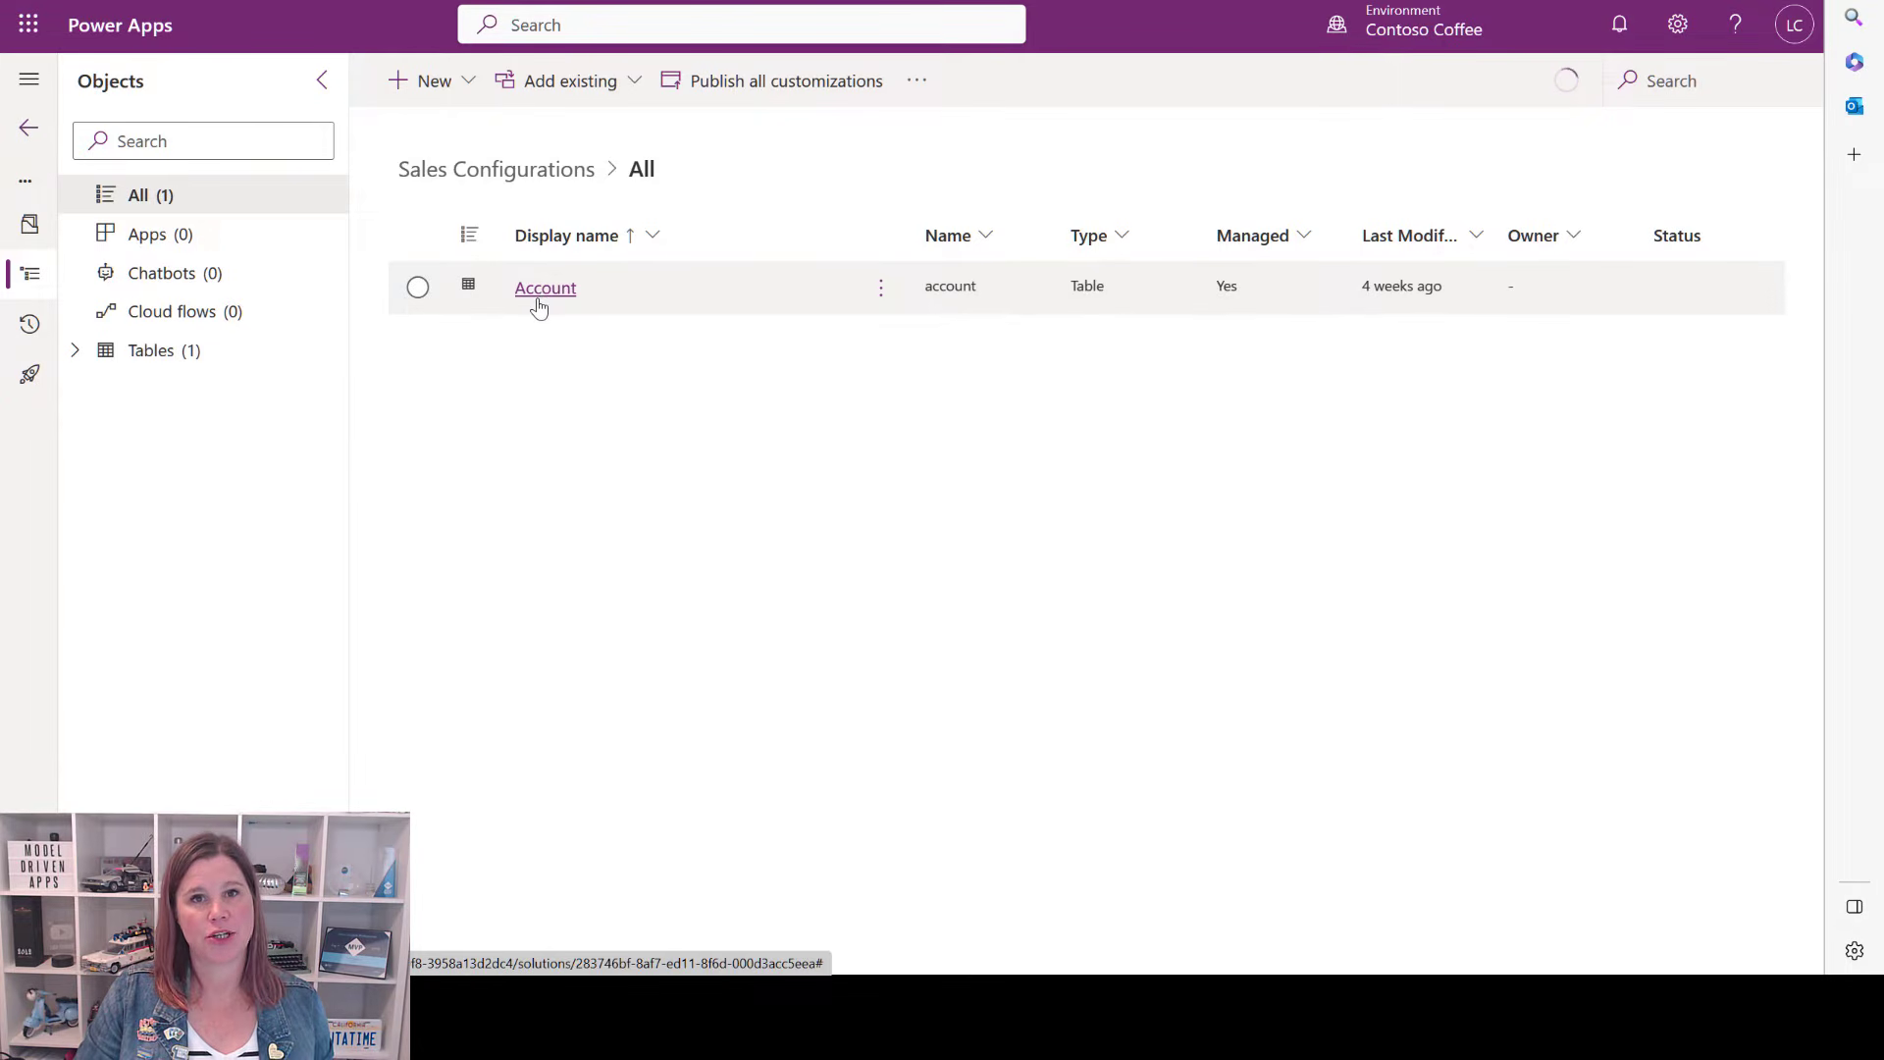
pyautogui.click(539, 289)
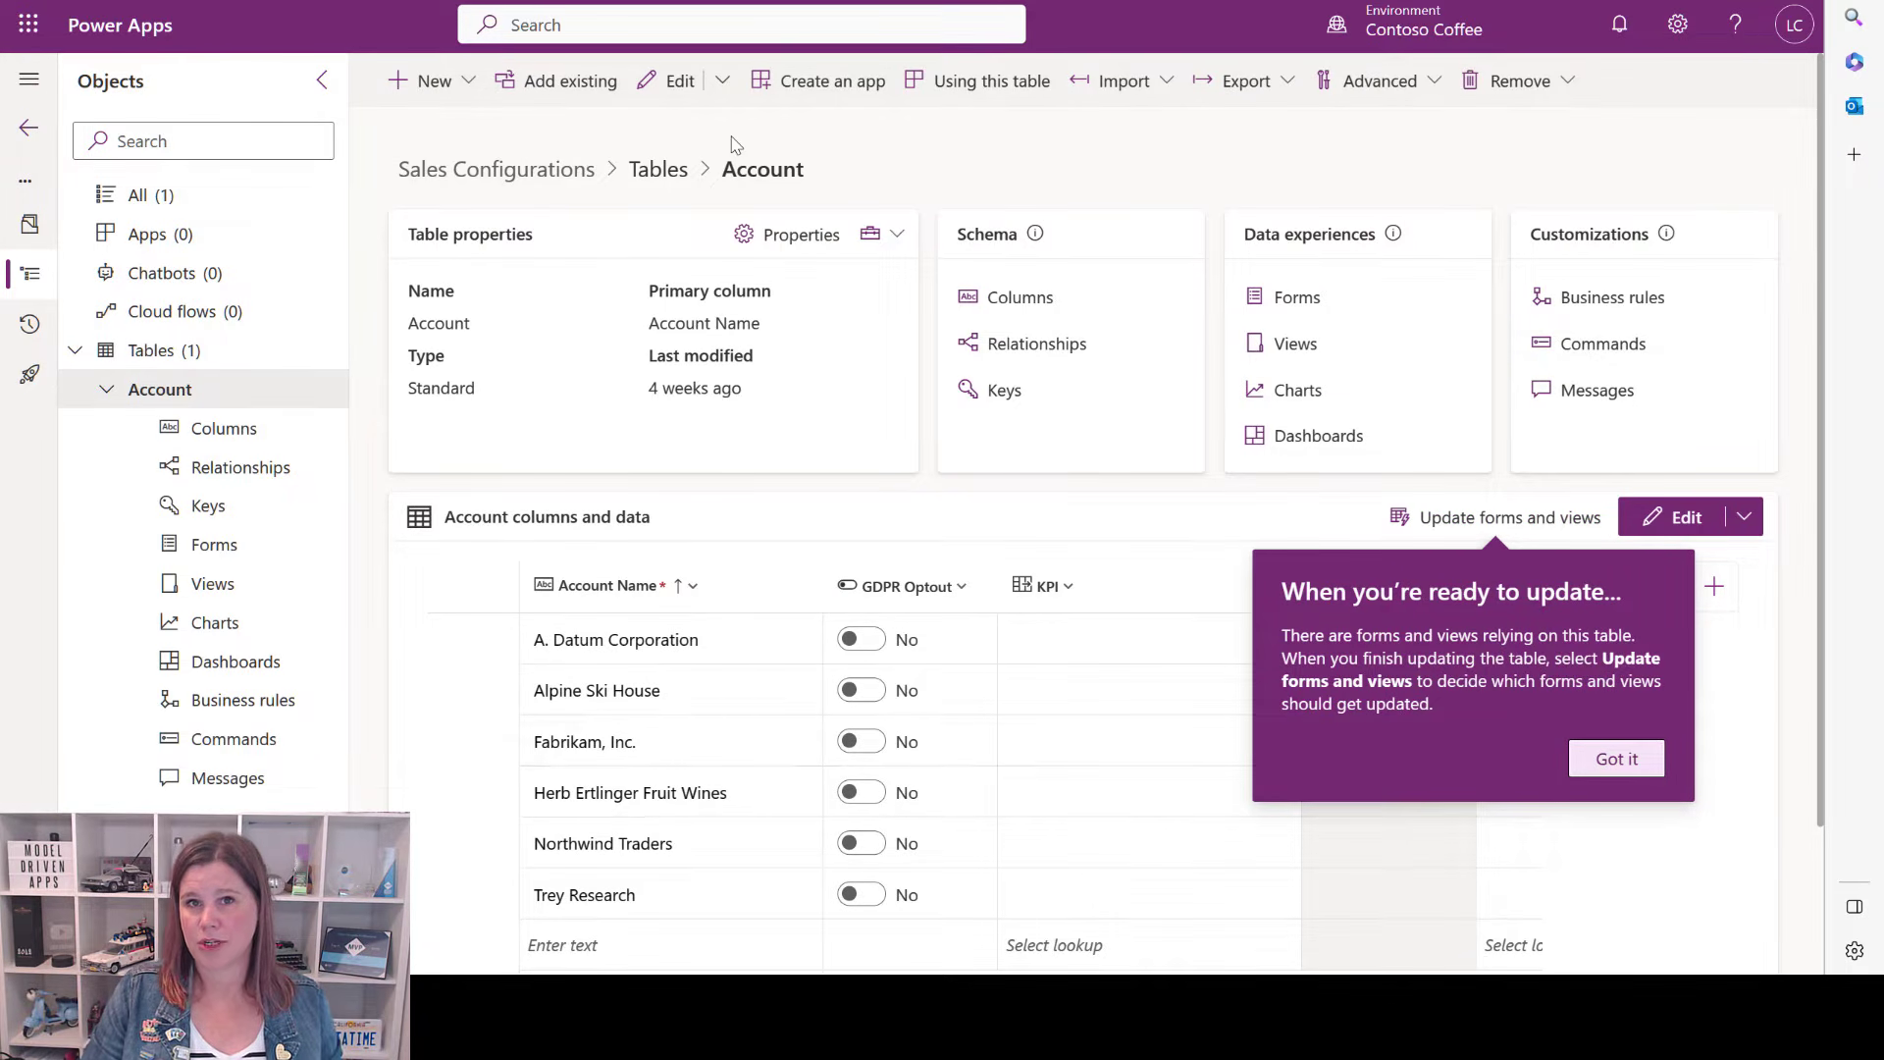
# Add the existing Business Type and Category columns of the Account table to the solution.
pyautogui.click(583, 87)
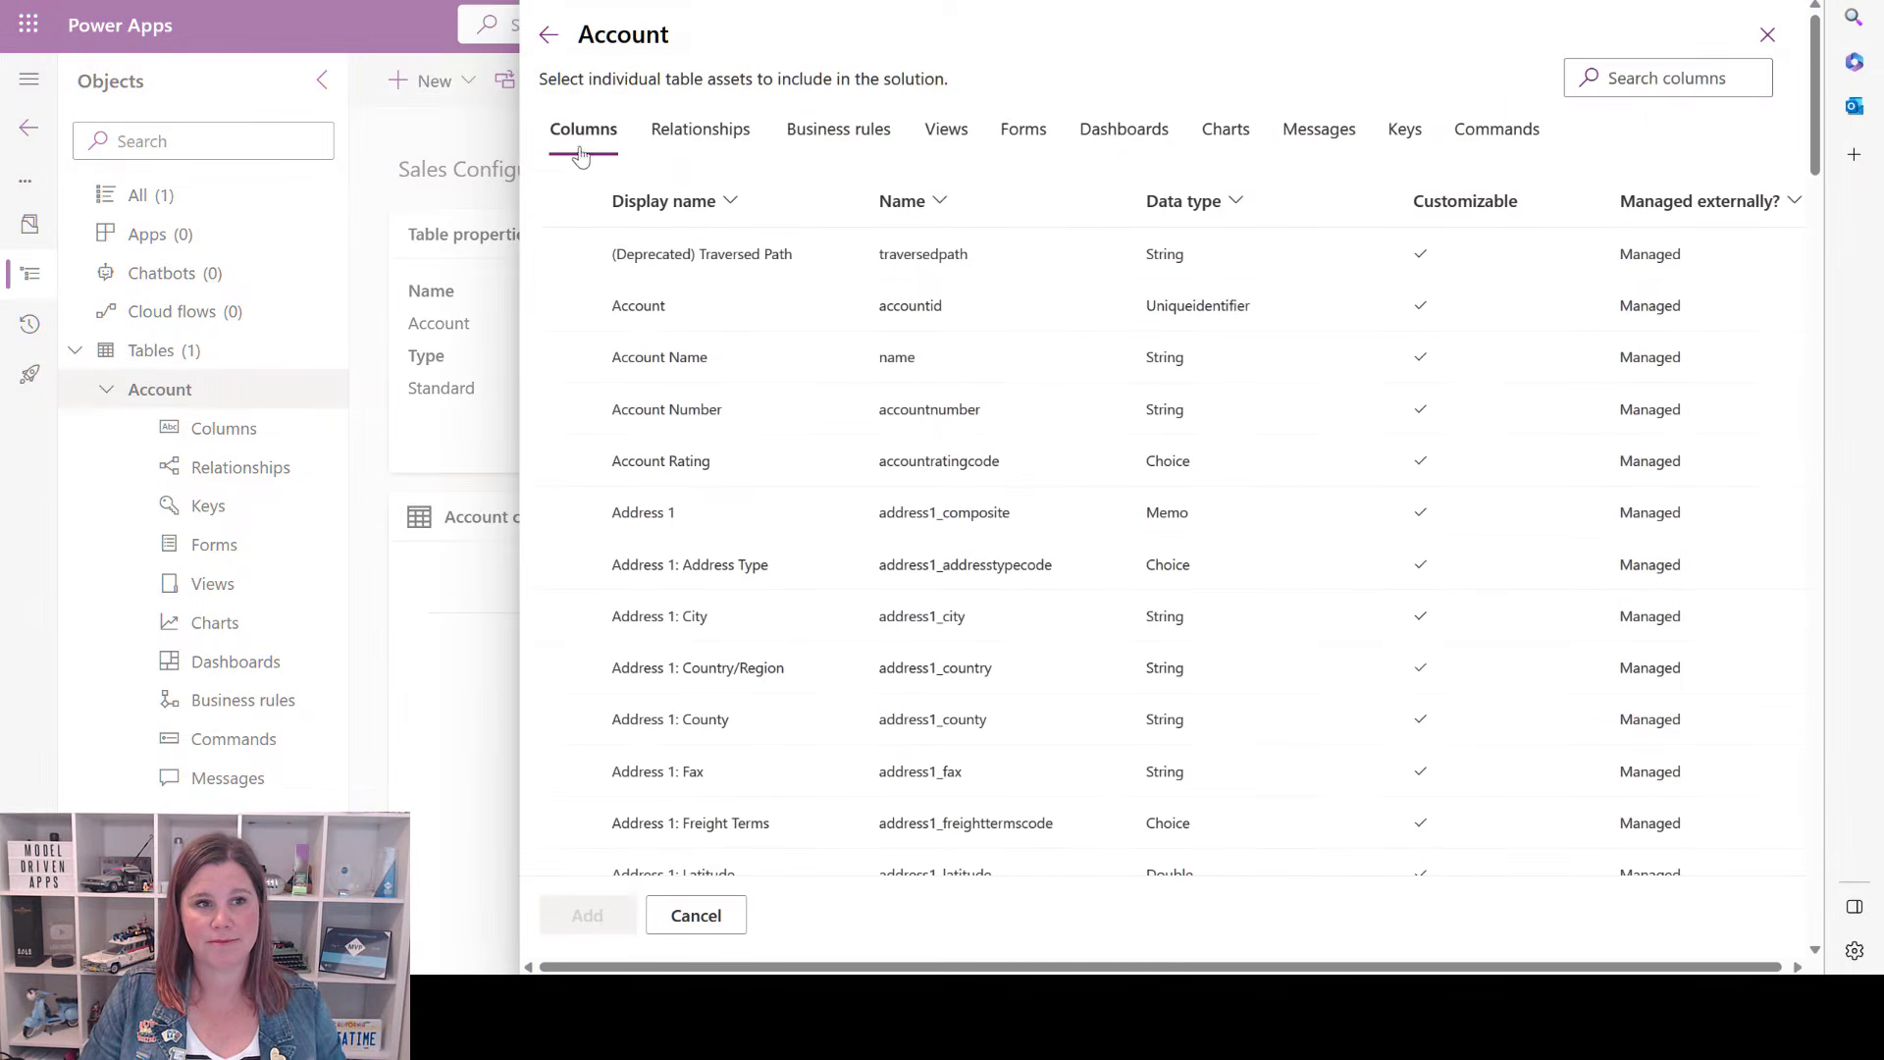
pyautogui.click(1636, 82)
pyautogui.write('business')
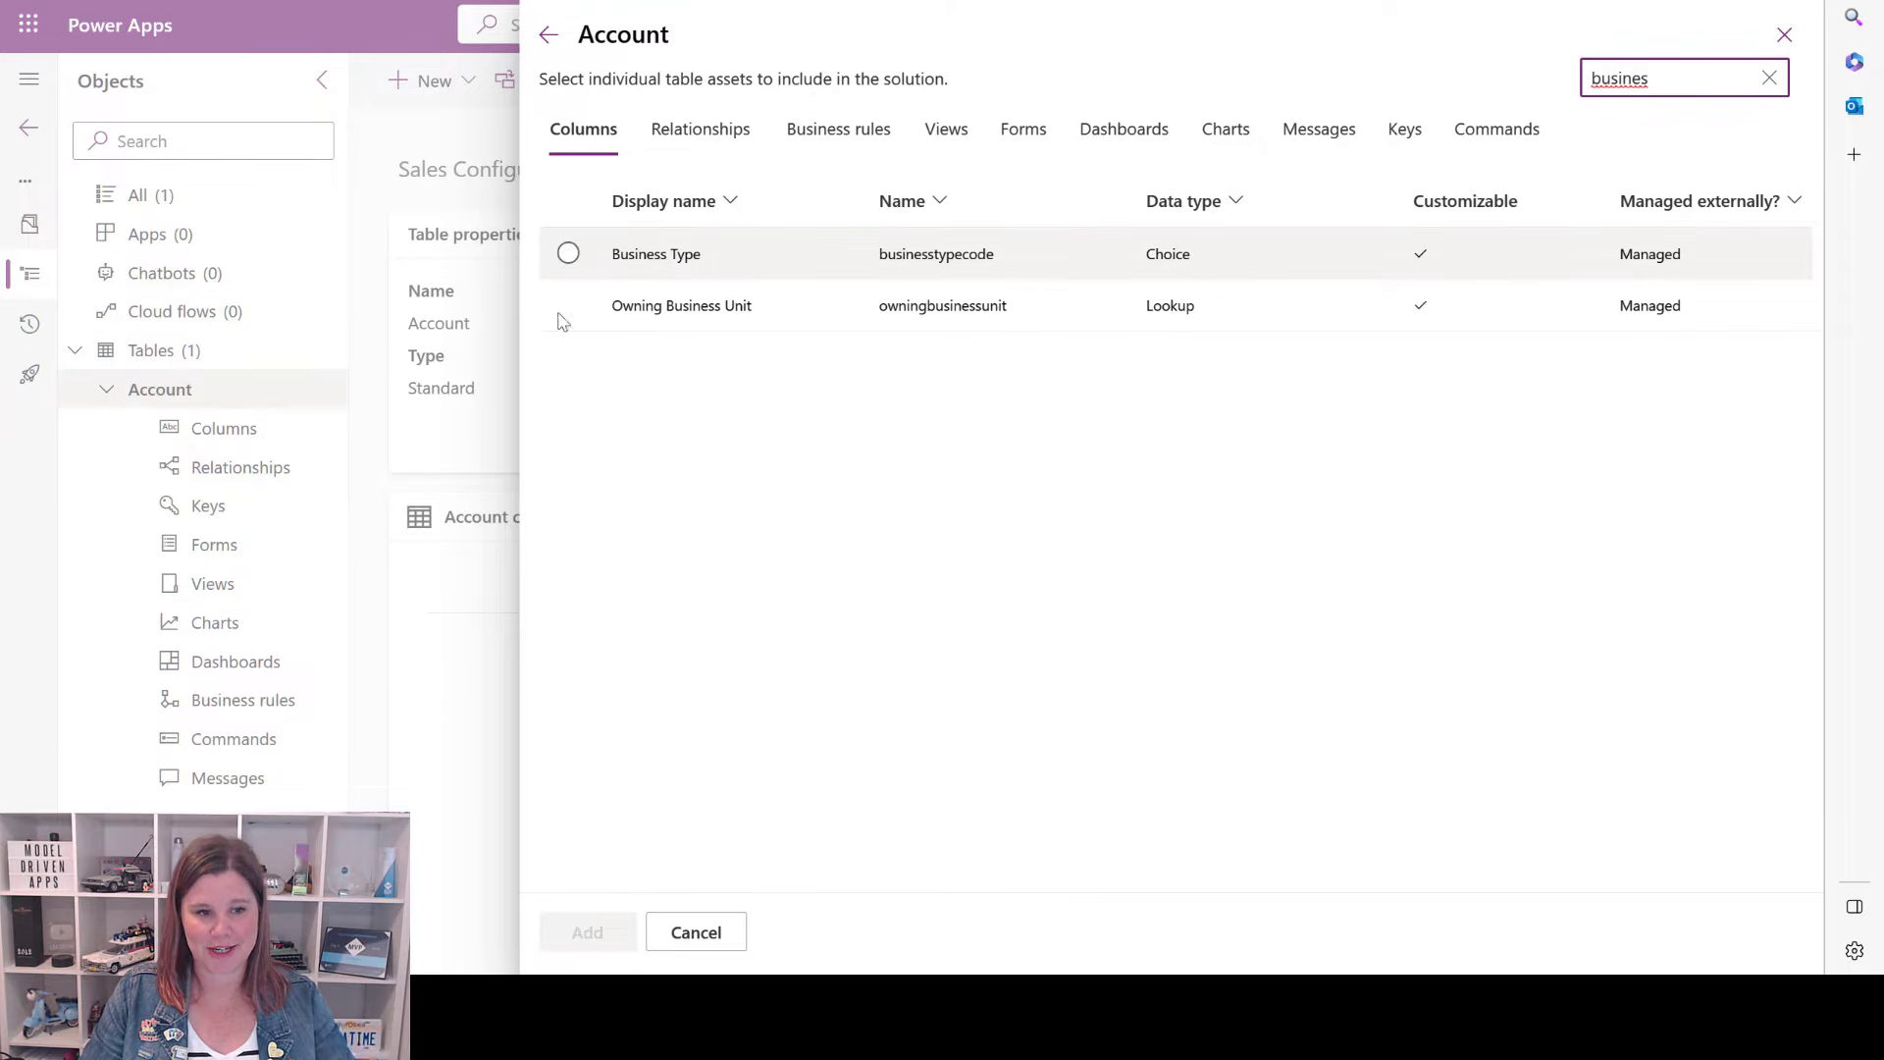
pyautogui.click(1769, 78)
pyautogui.scroll(-10, 567, 557)
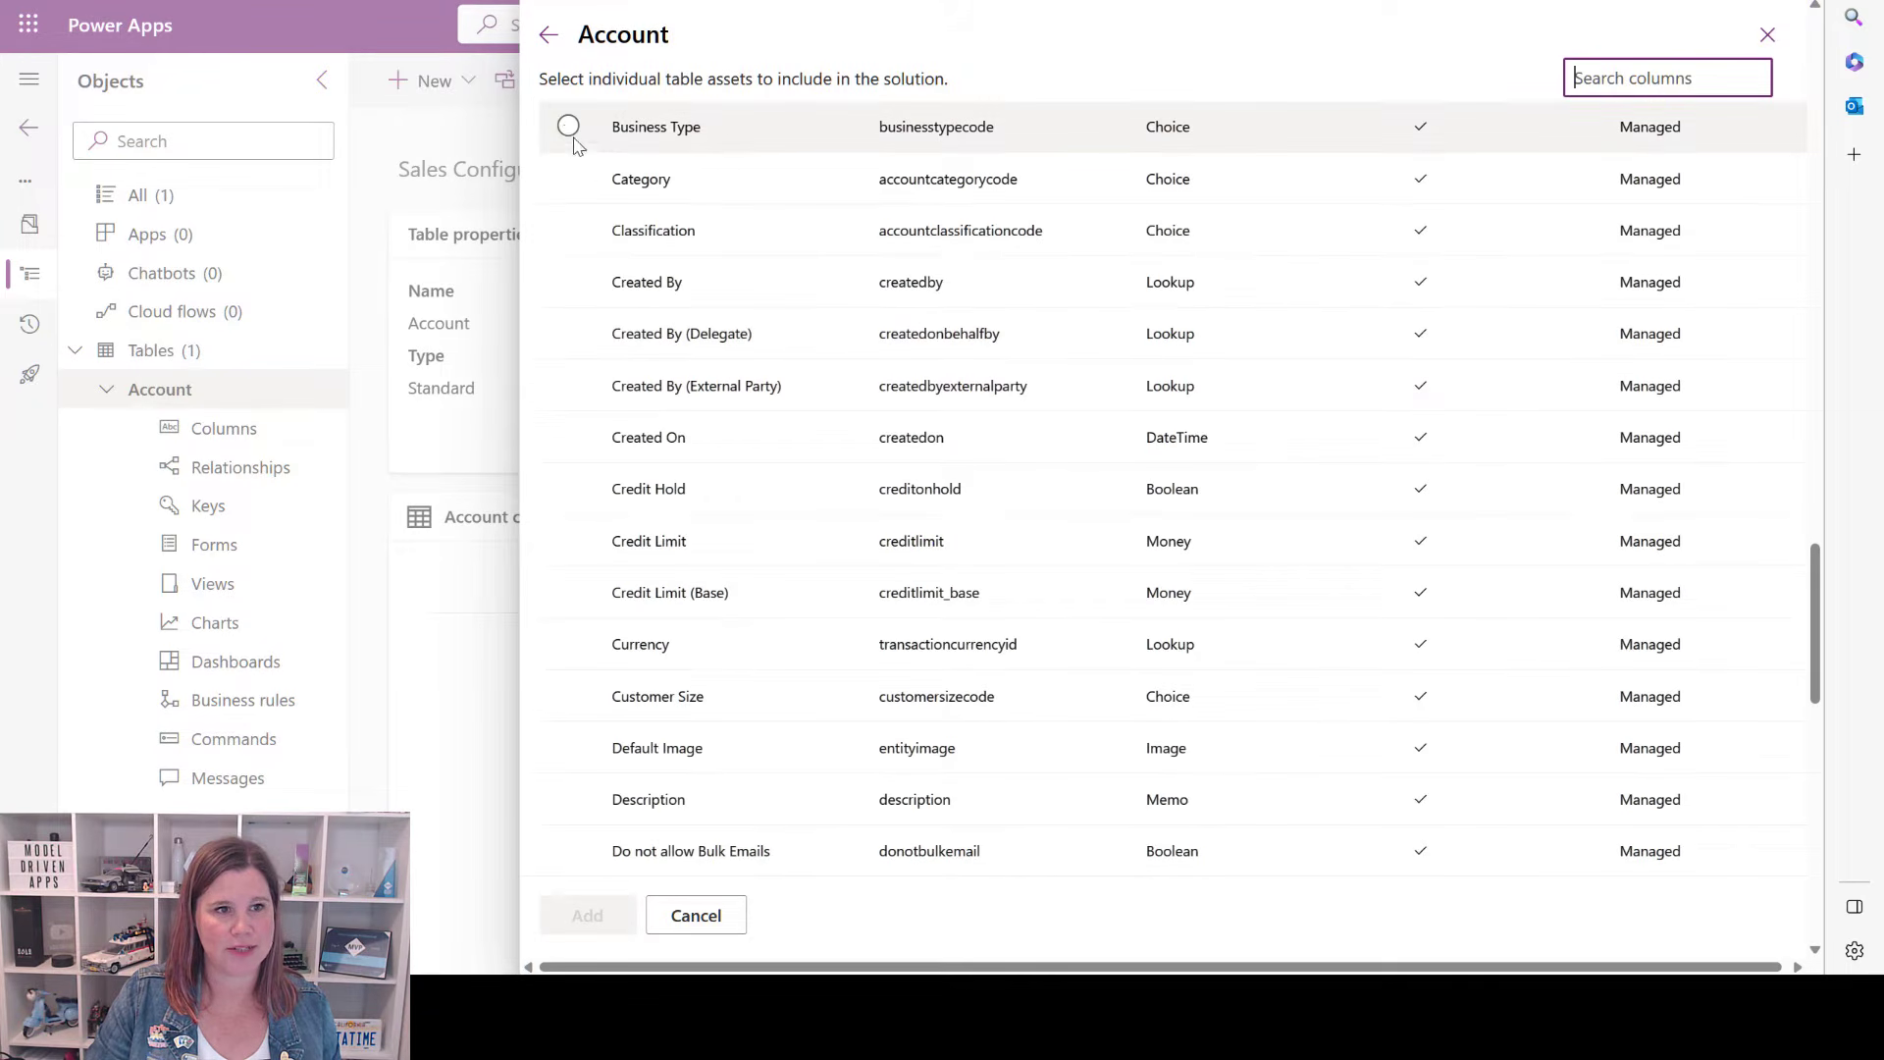
pyautogui.click(570, 147)
pyautogui.click(570, 180)
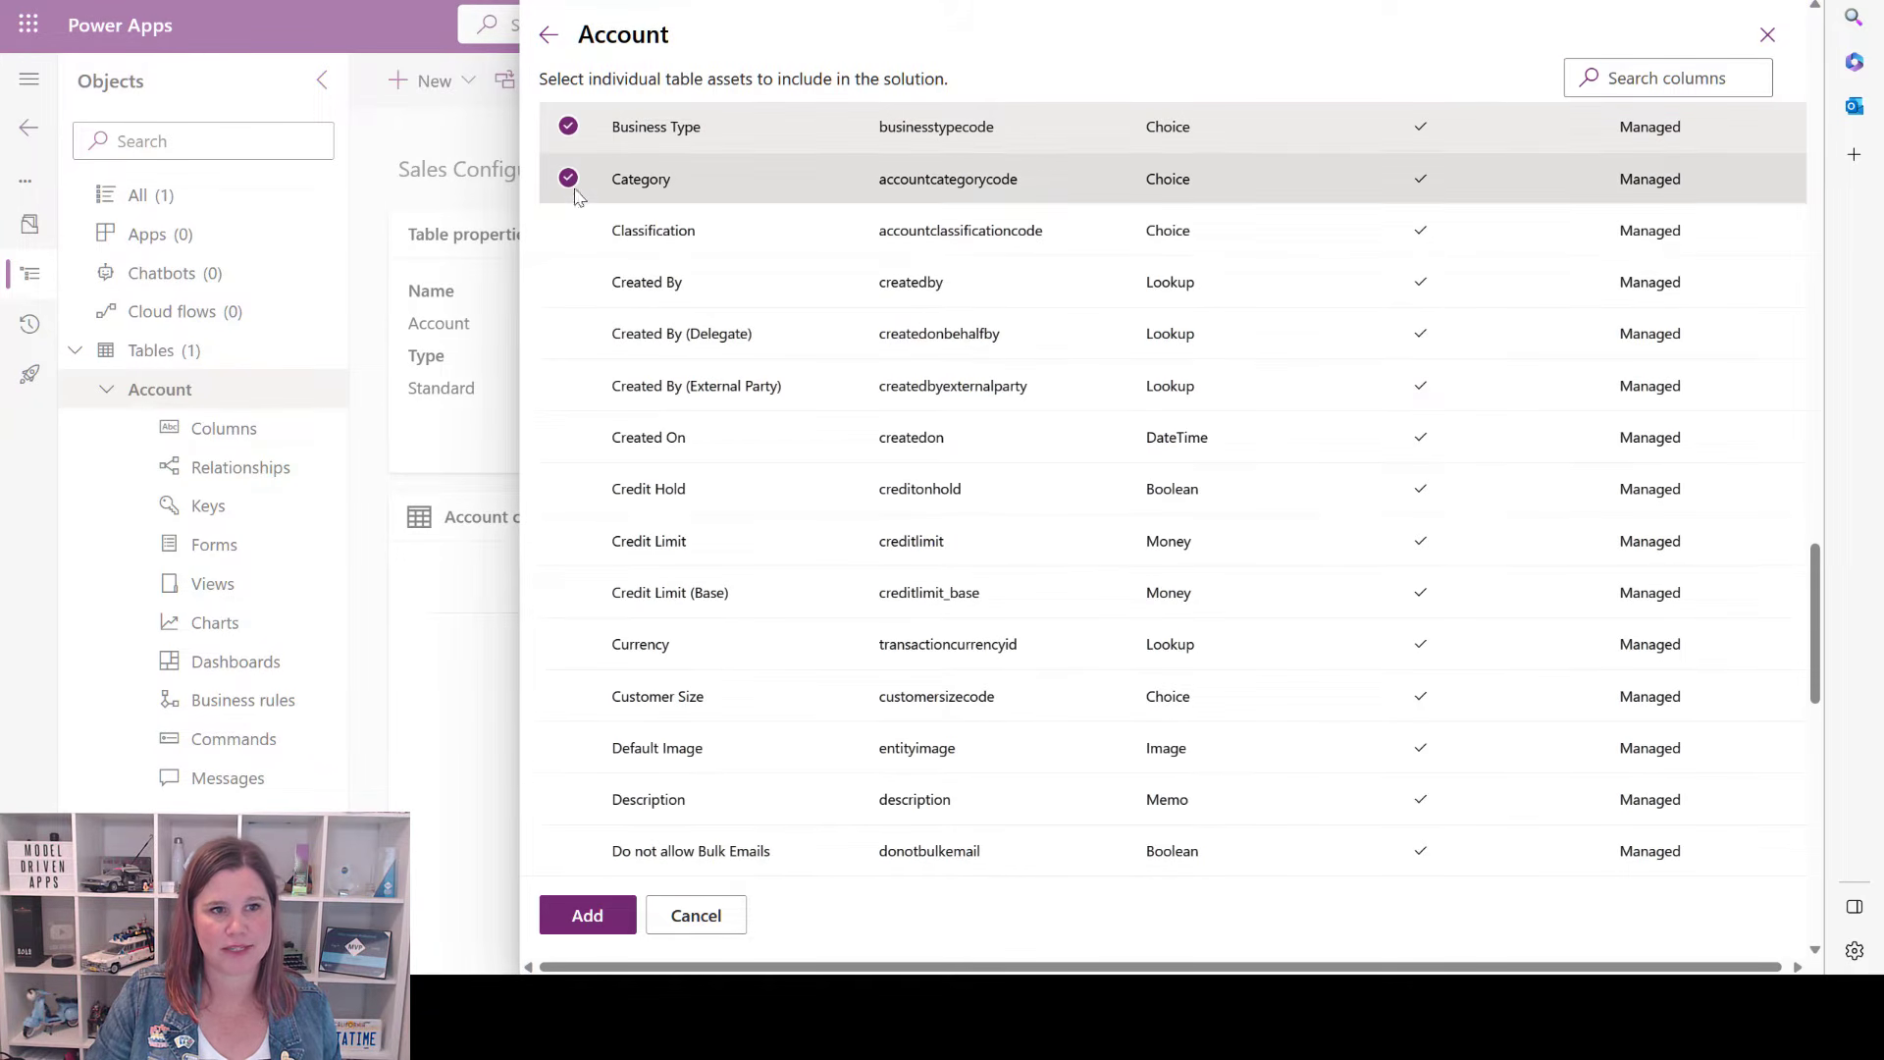
pyautogui.click(587, 915)
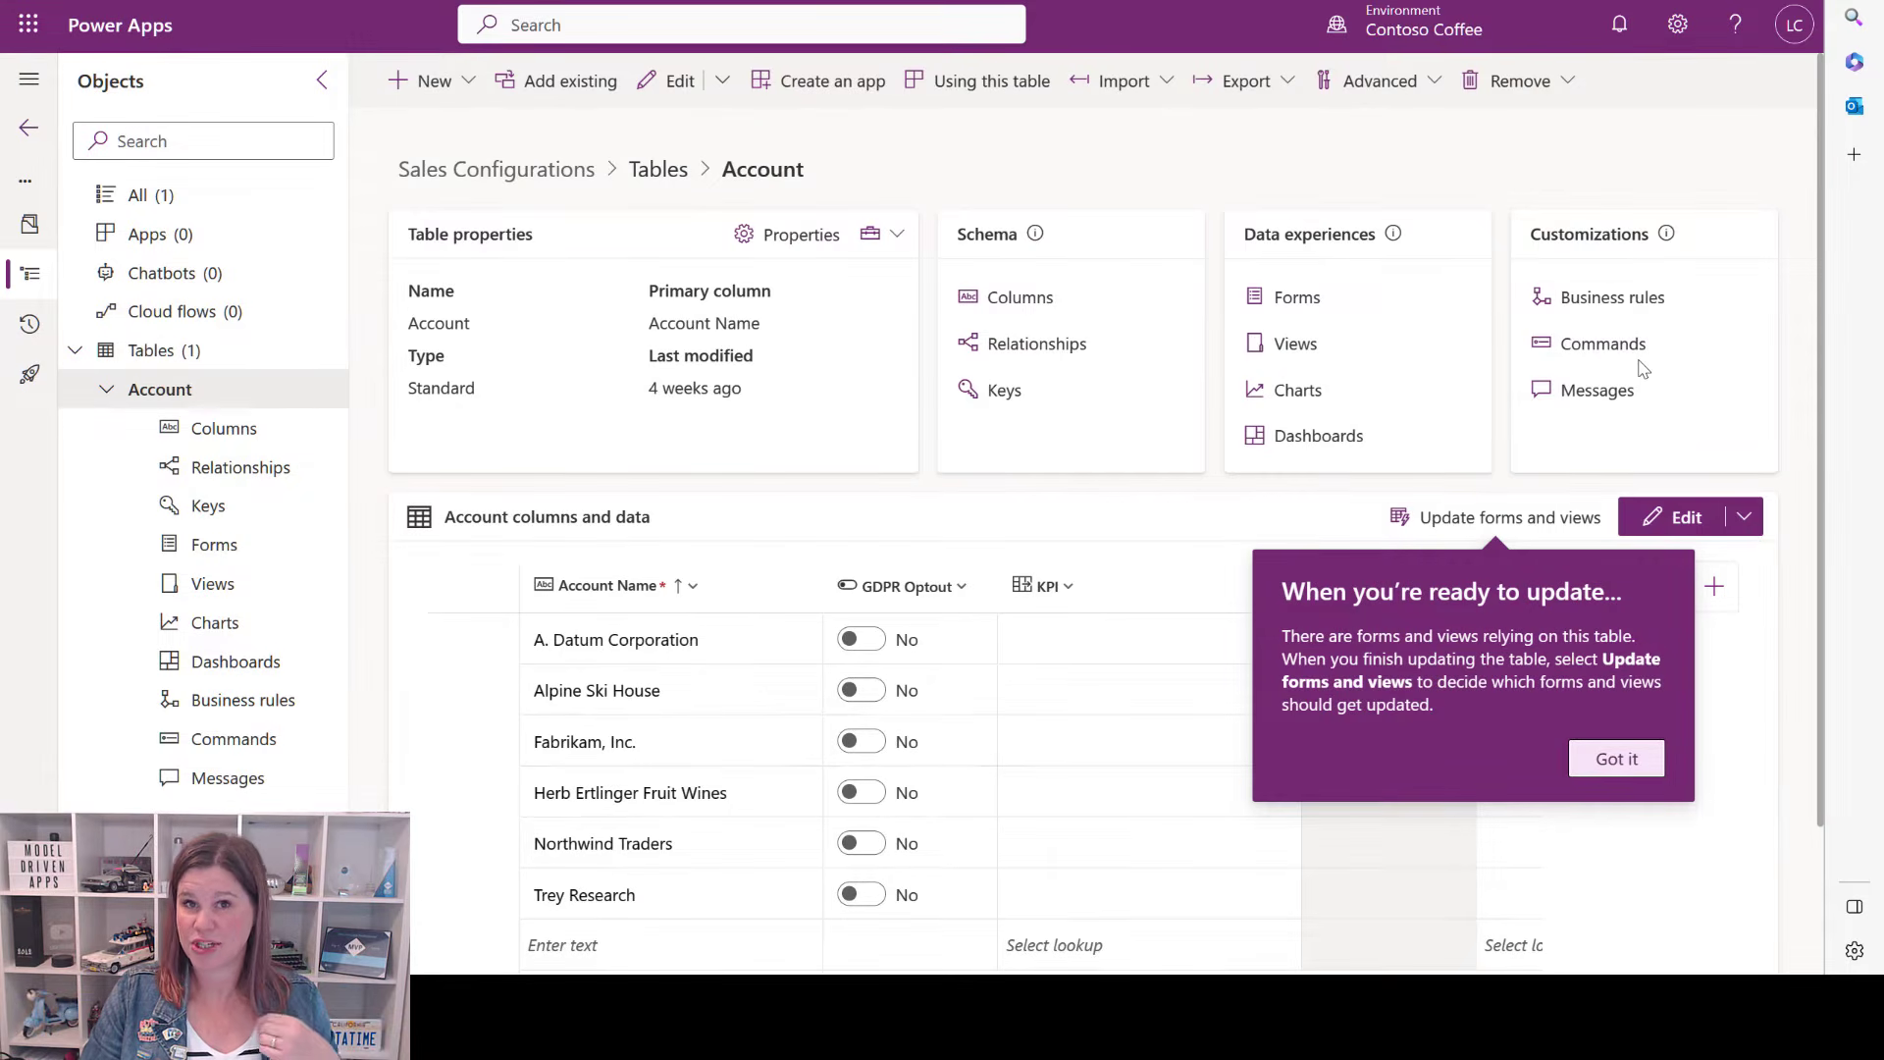
# List the Account columns included in the solution and review the Category column's choices without changing them.
pyautogui.click(1022, 308)
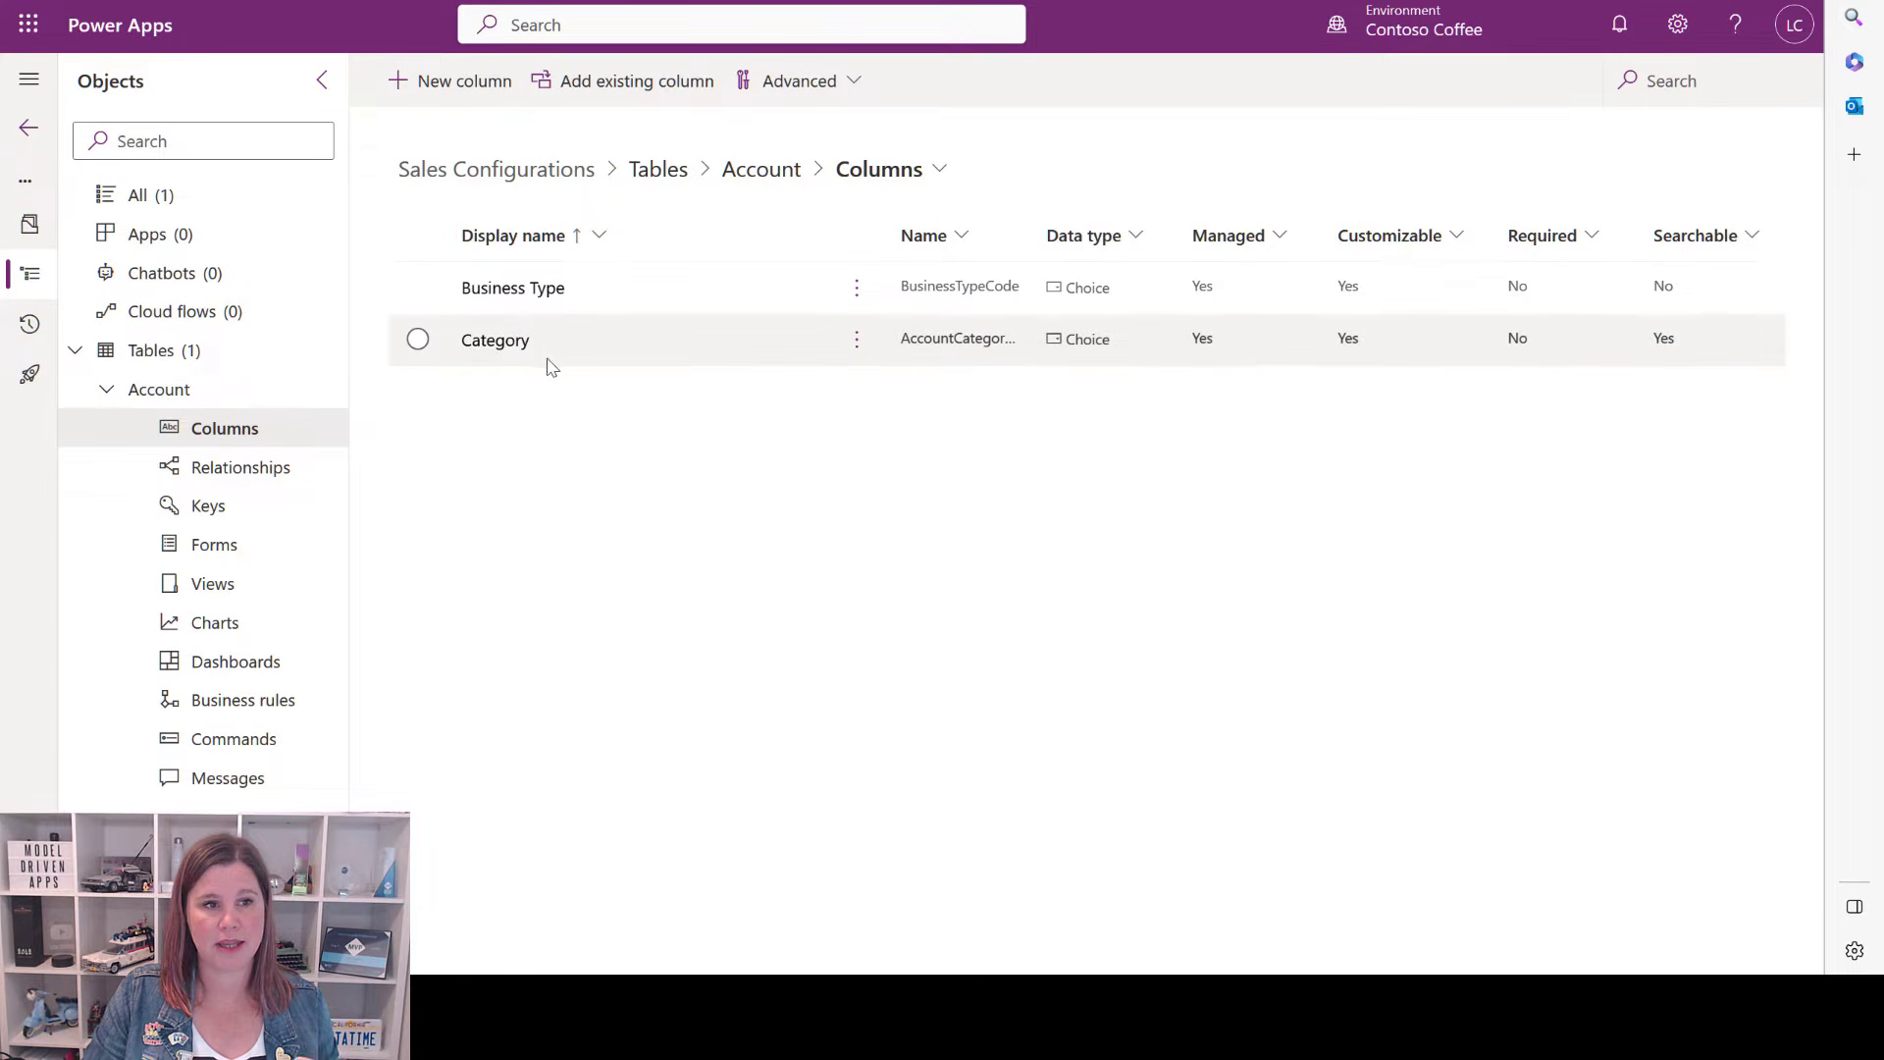
pyautogui.click(503, 344)
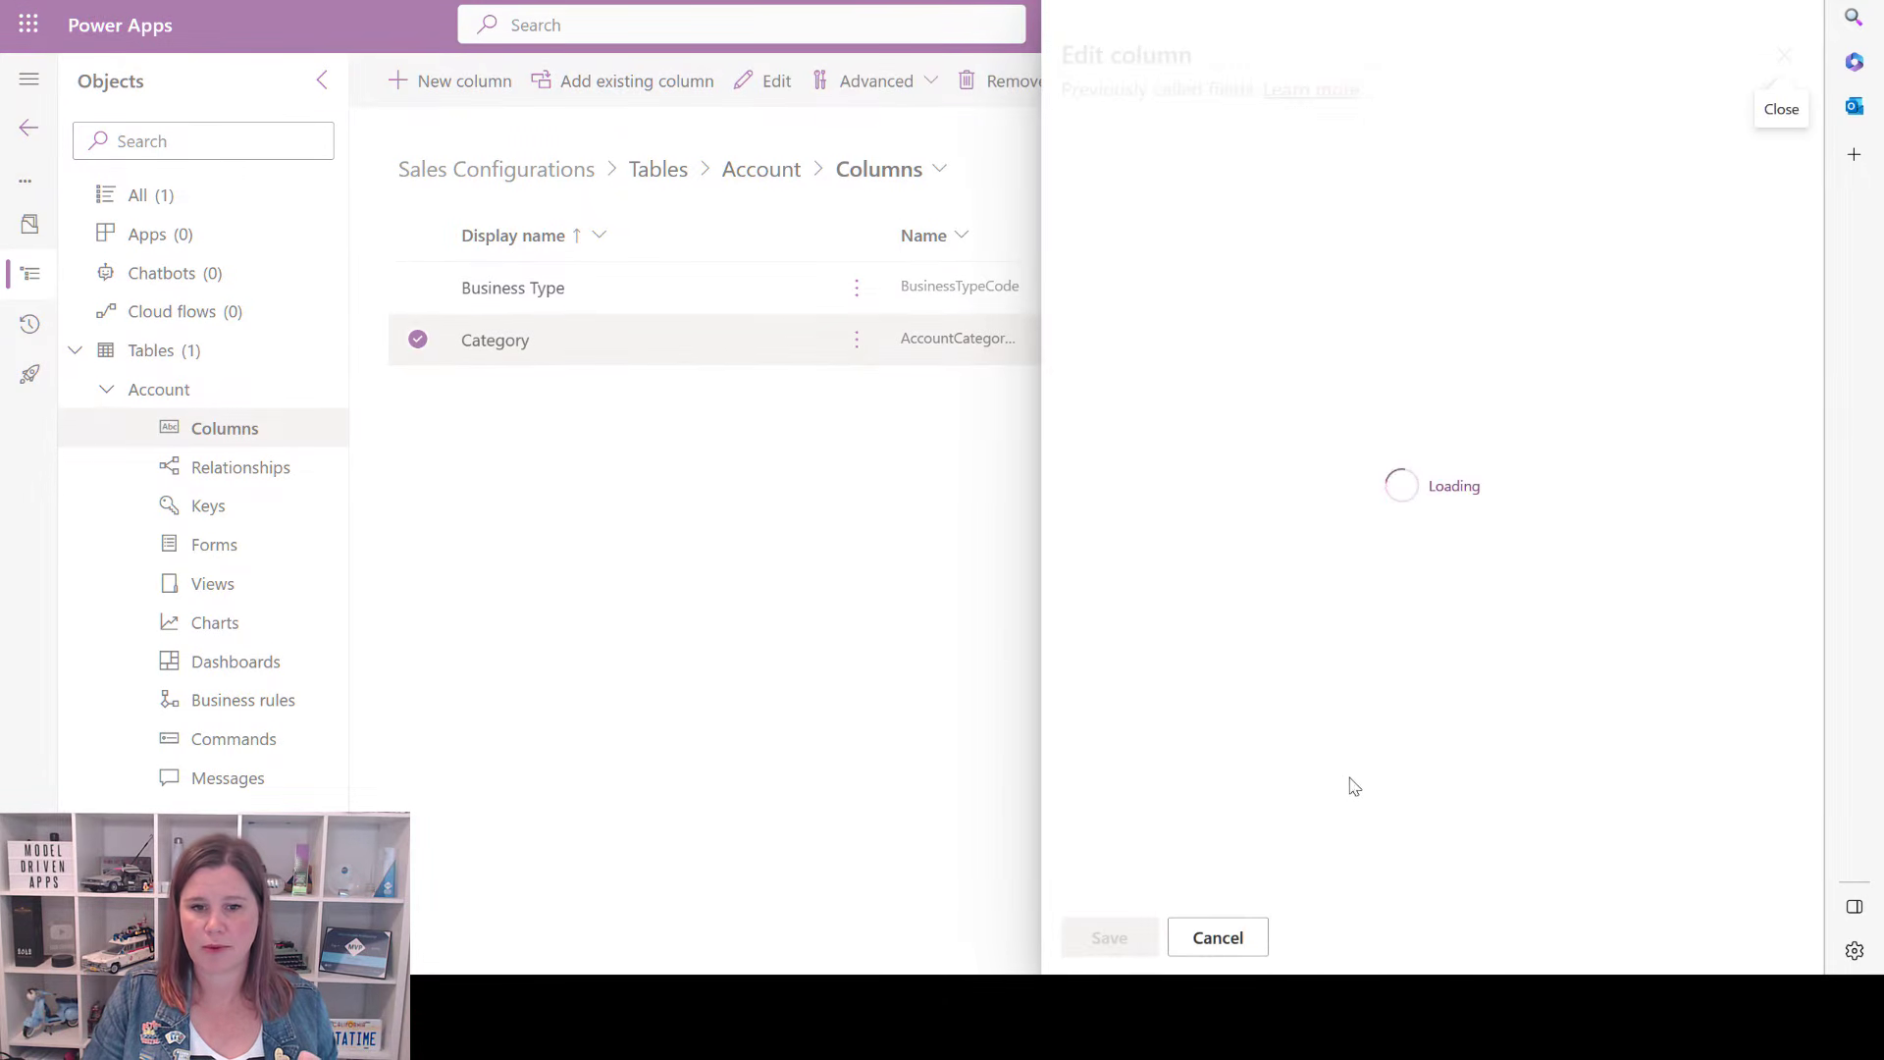
pyautogui.scroll(-5, 1346, 782)
pyautogui.scroll(1, 1338, 782)
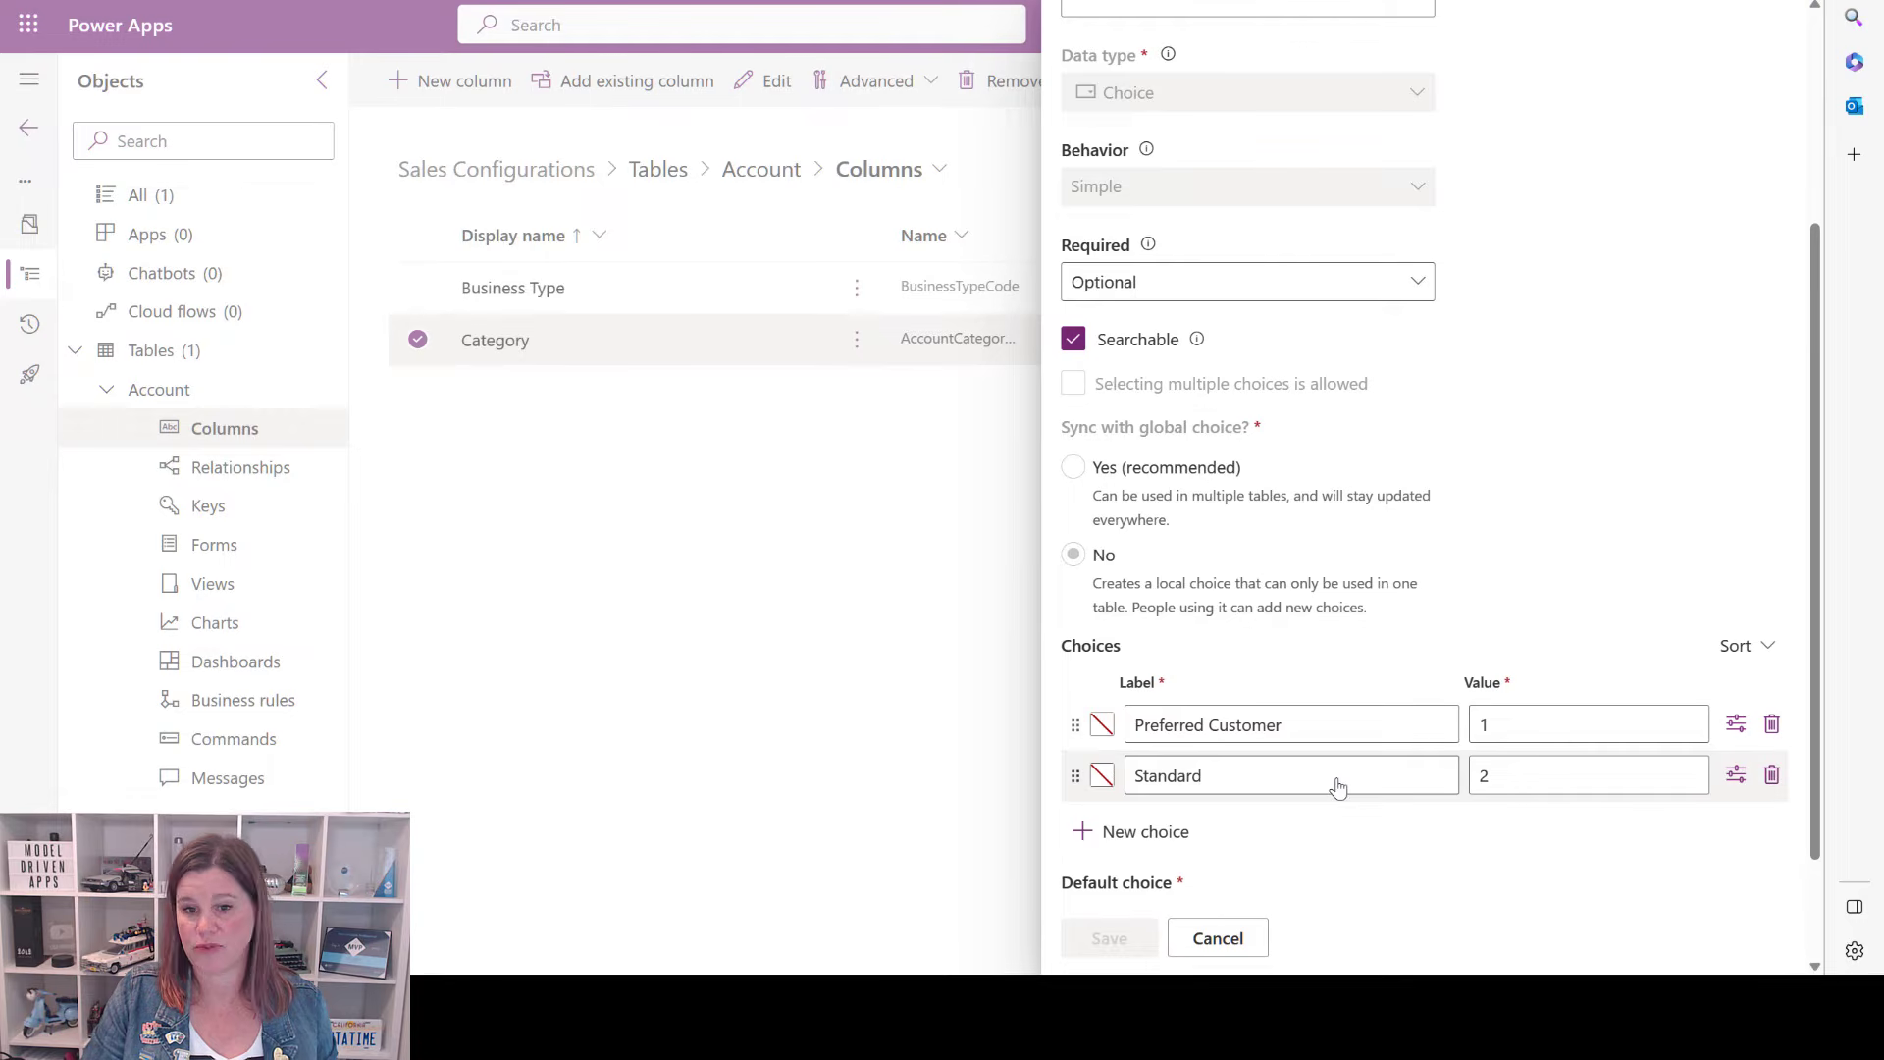
pyautogui.click(1217, 938)
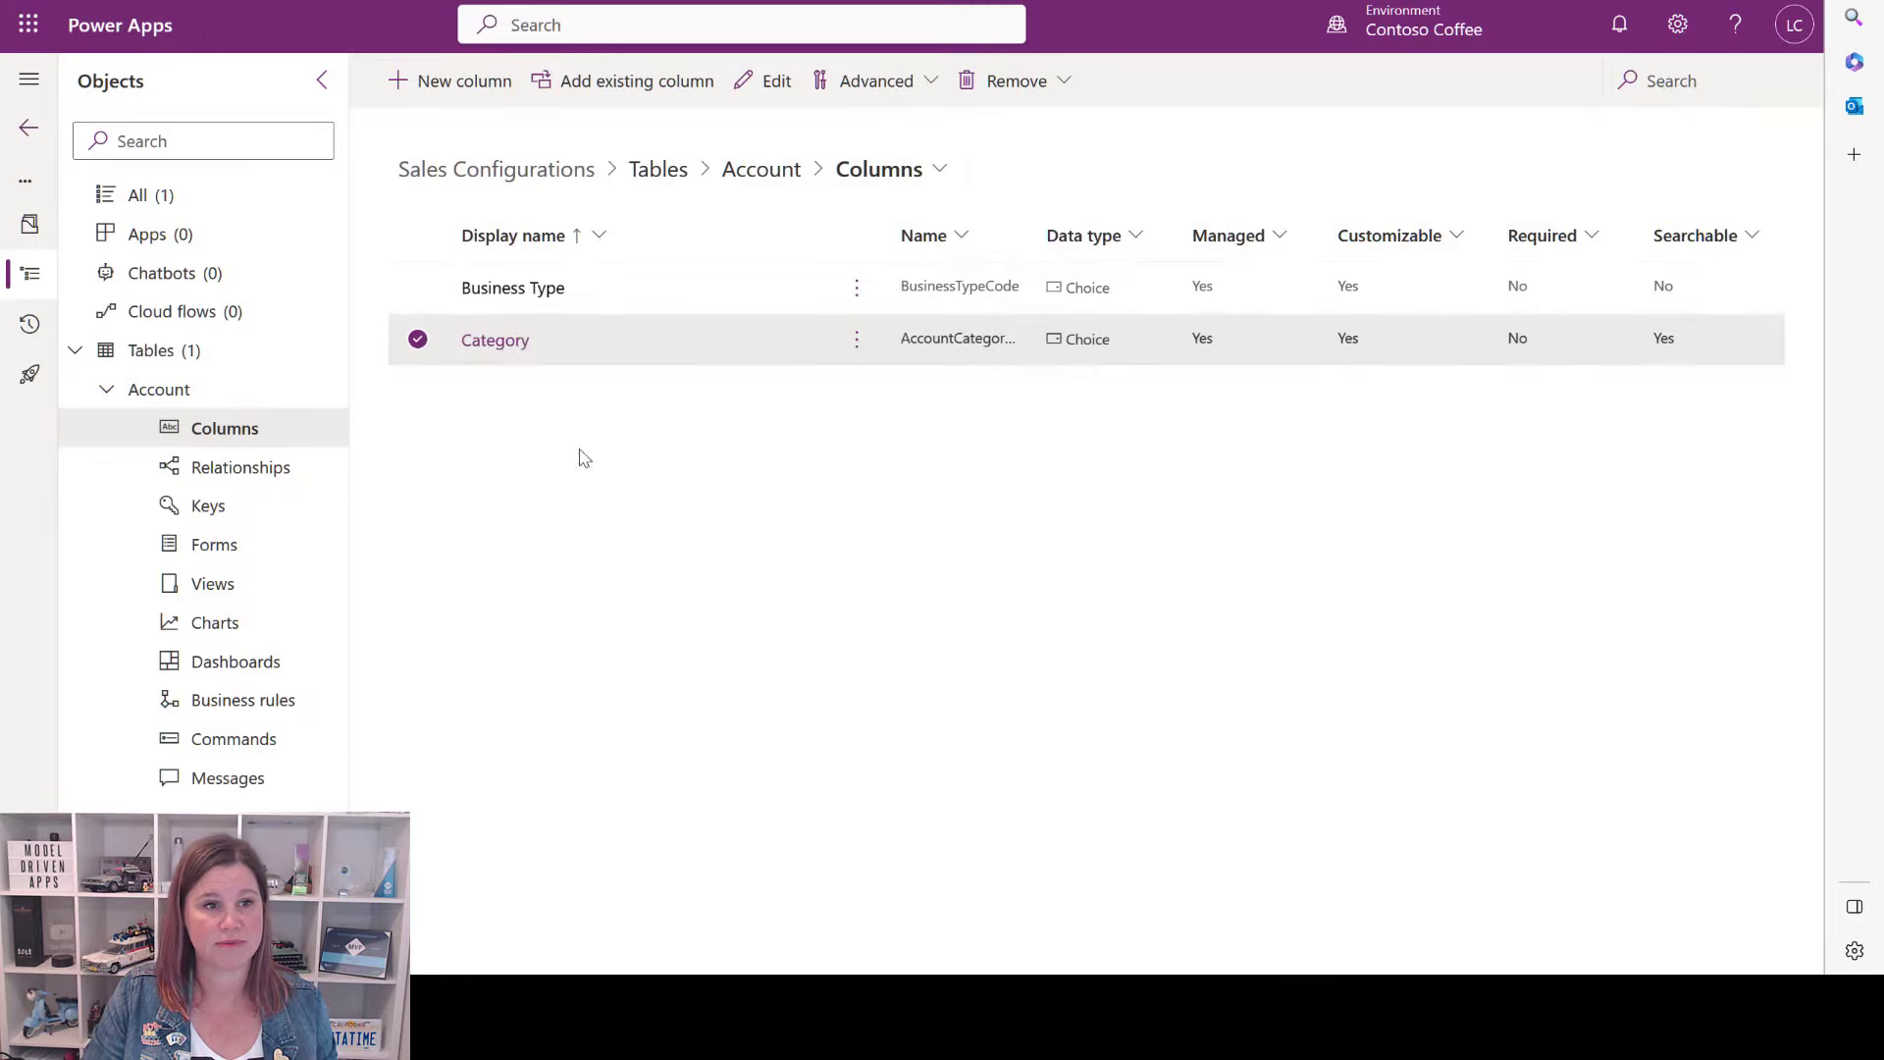
# Open the Business Type column for editing and relabel its Default Value choice as Cafe.
pyautogui.click(514, 288)
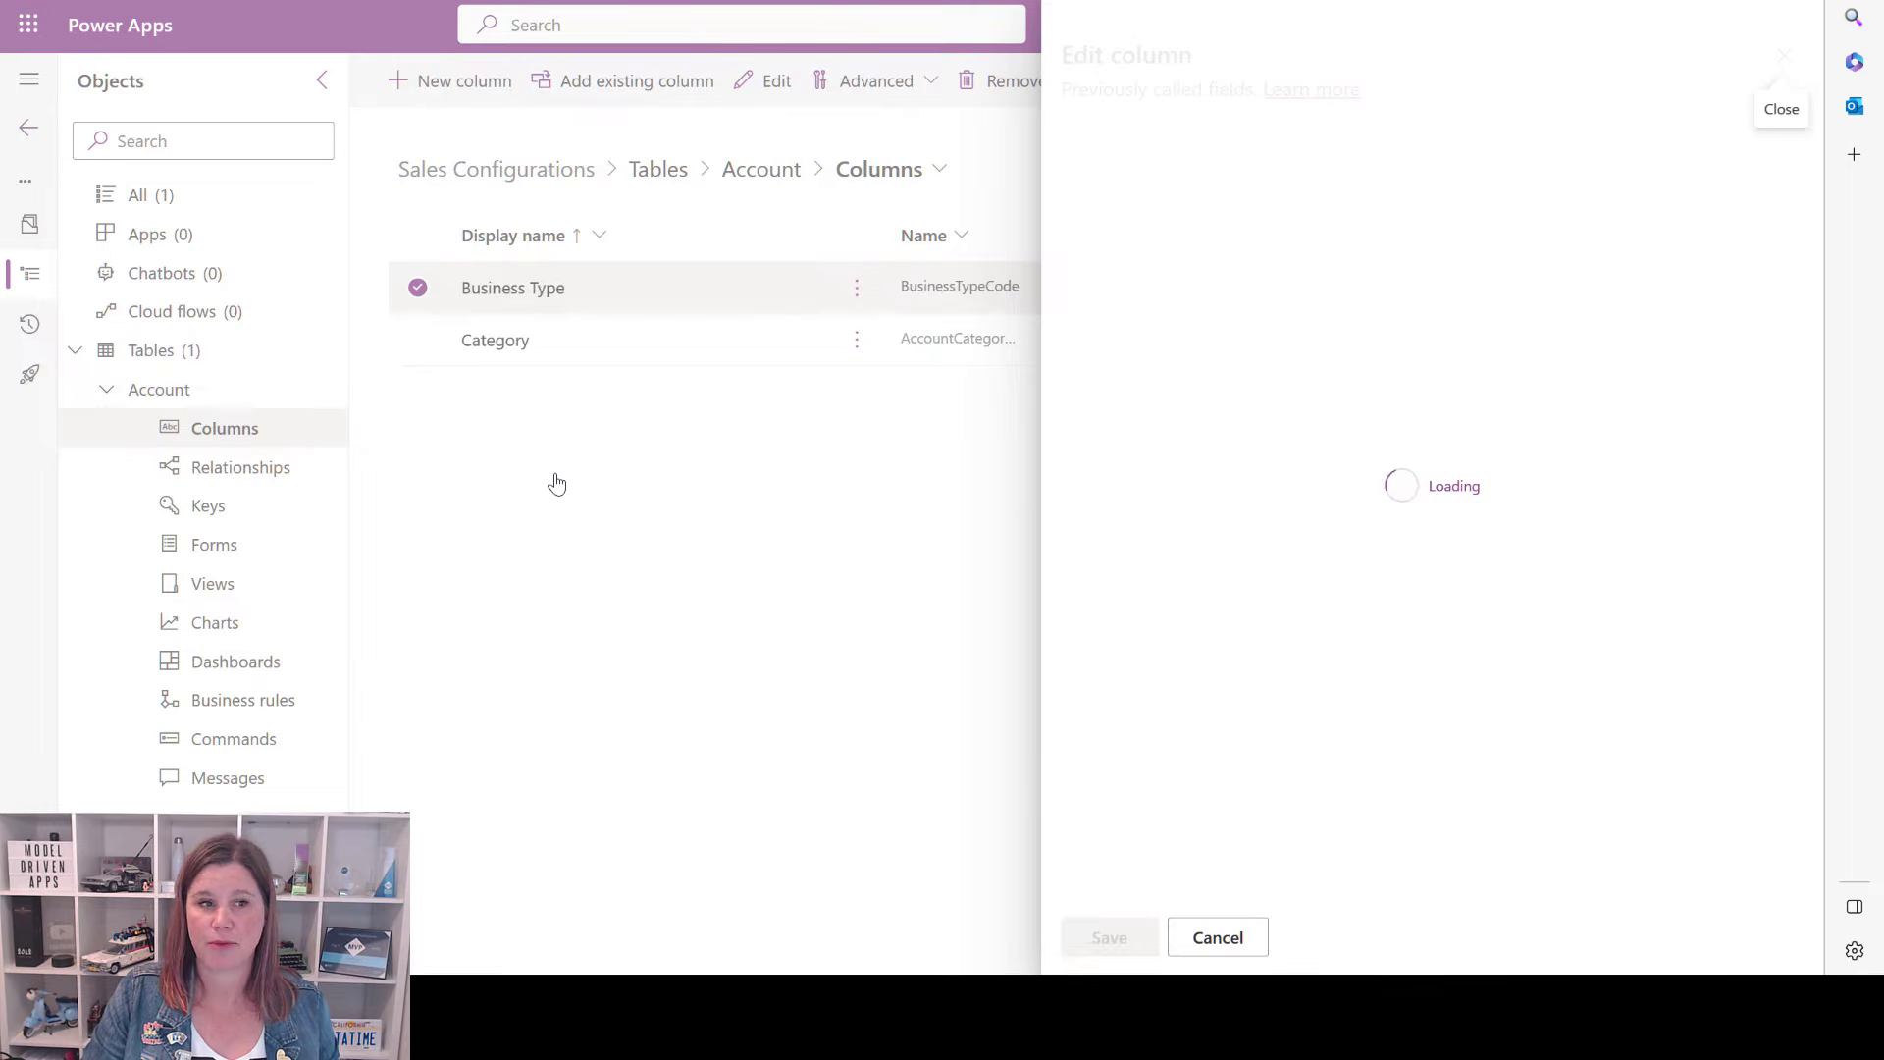
pyautogui.scroll(-4, 1322, 559)
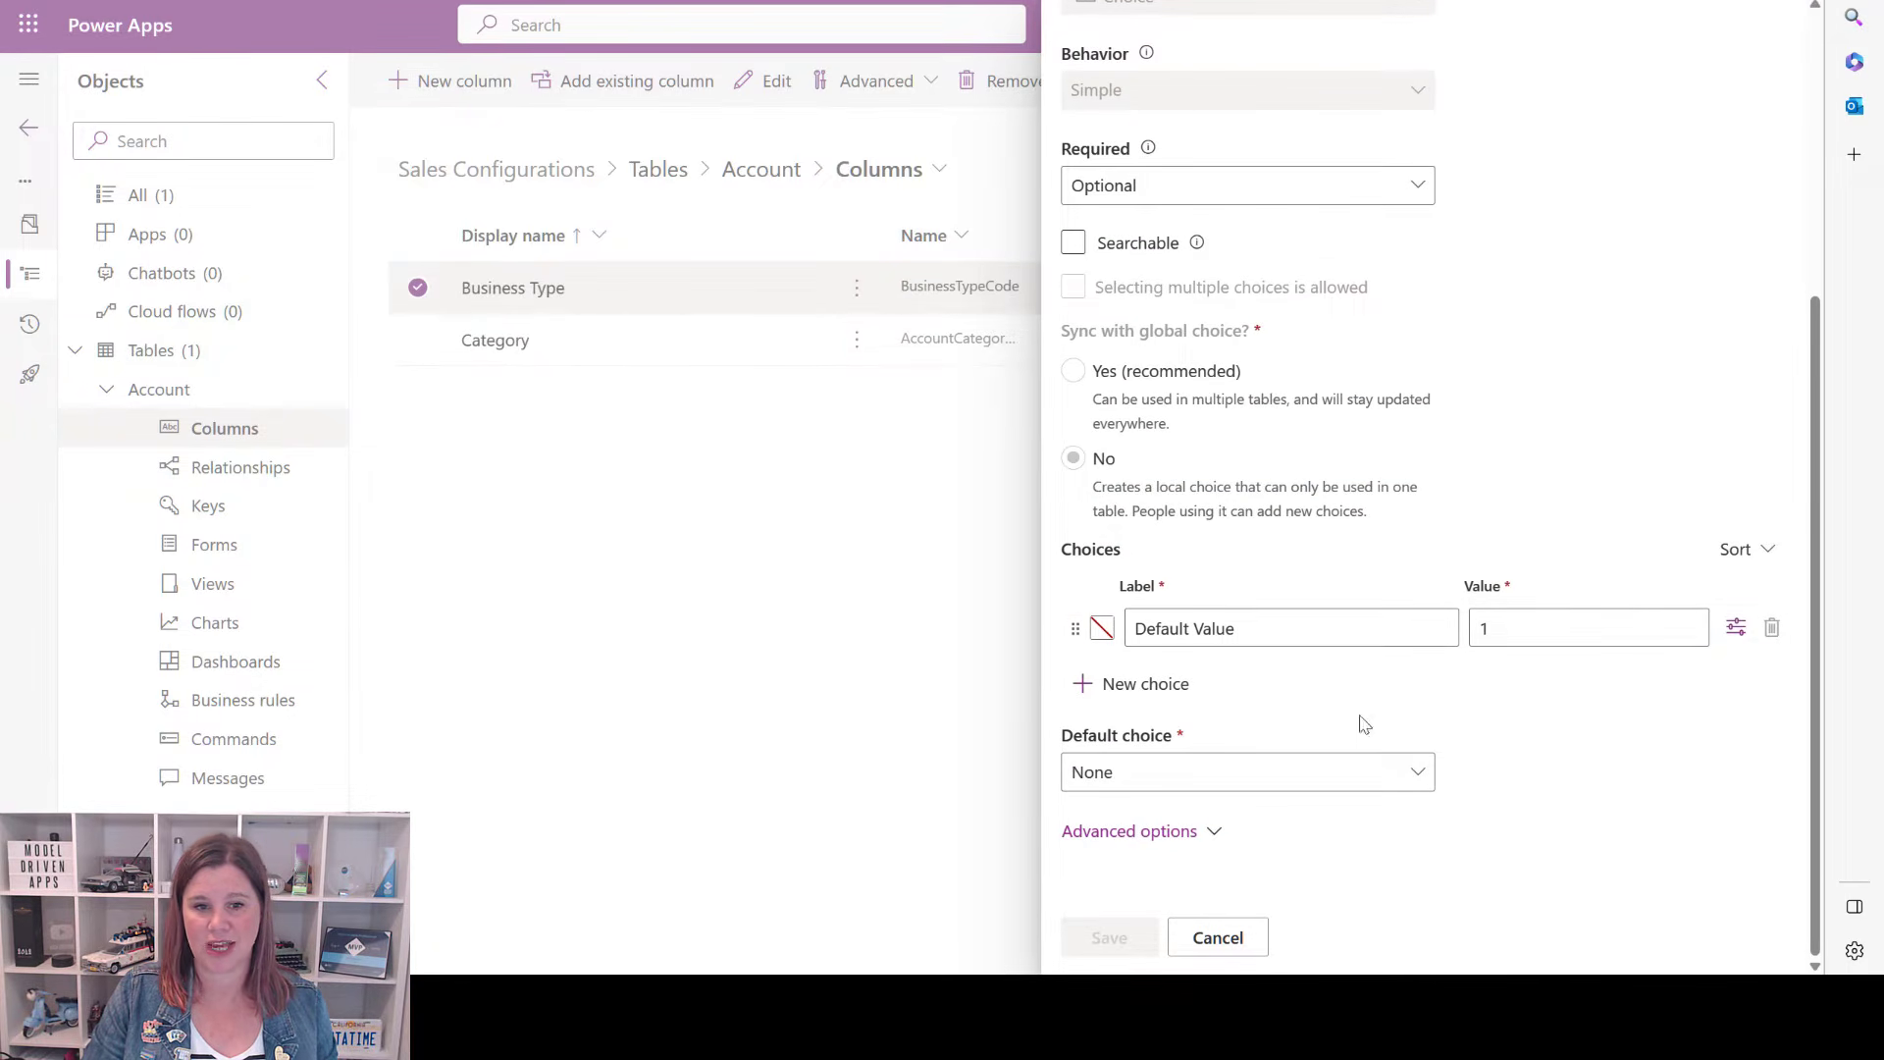
pyautogui.click(1274, 626)
pyautogui.hotkey('ctrl', 'a')
pyautogui.press('BackSpace')
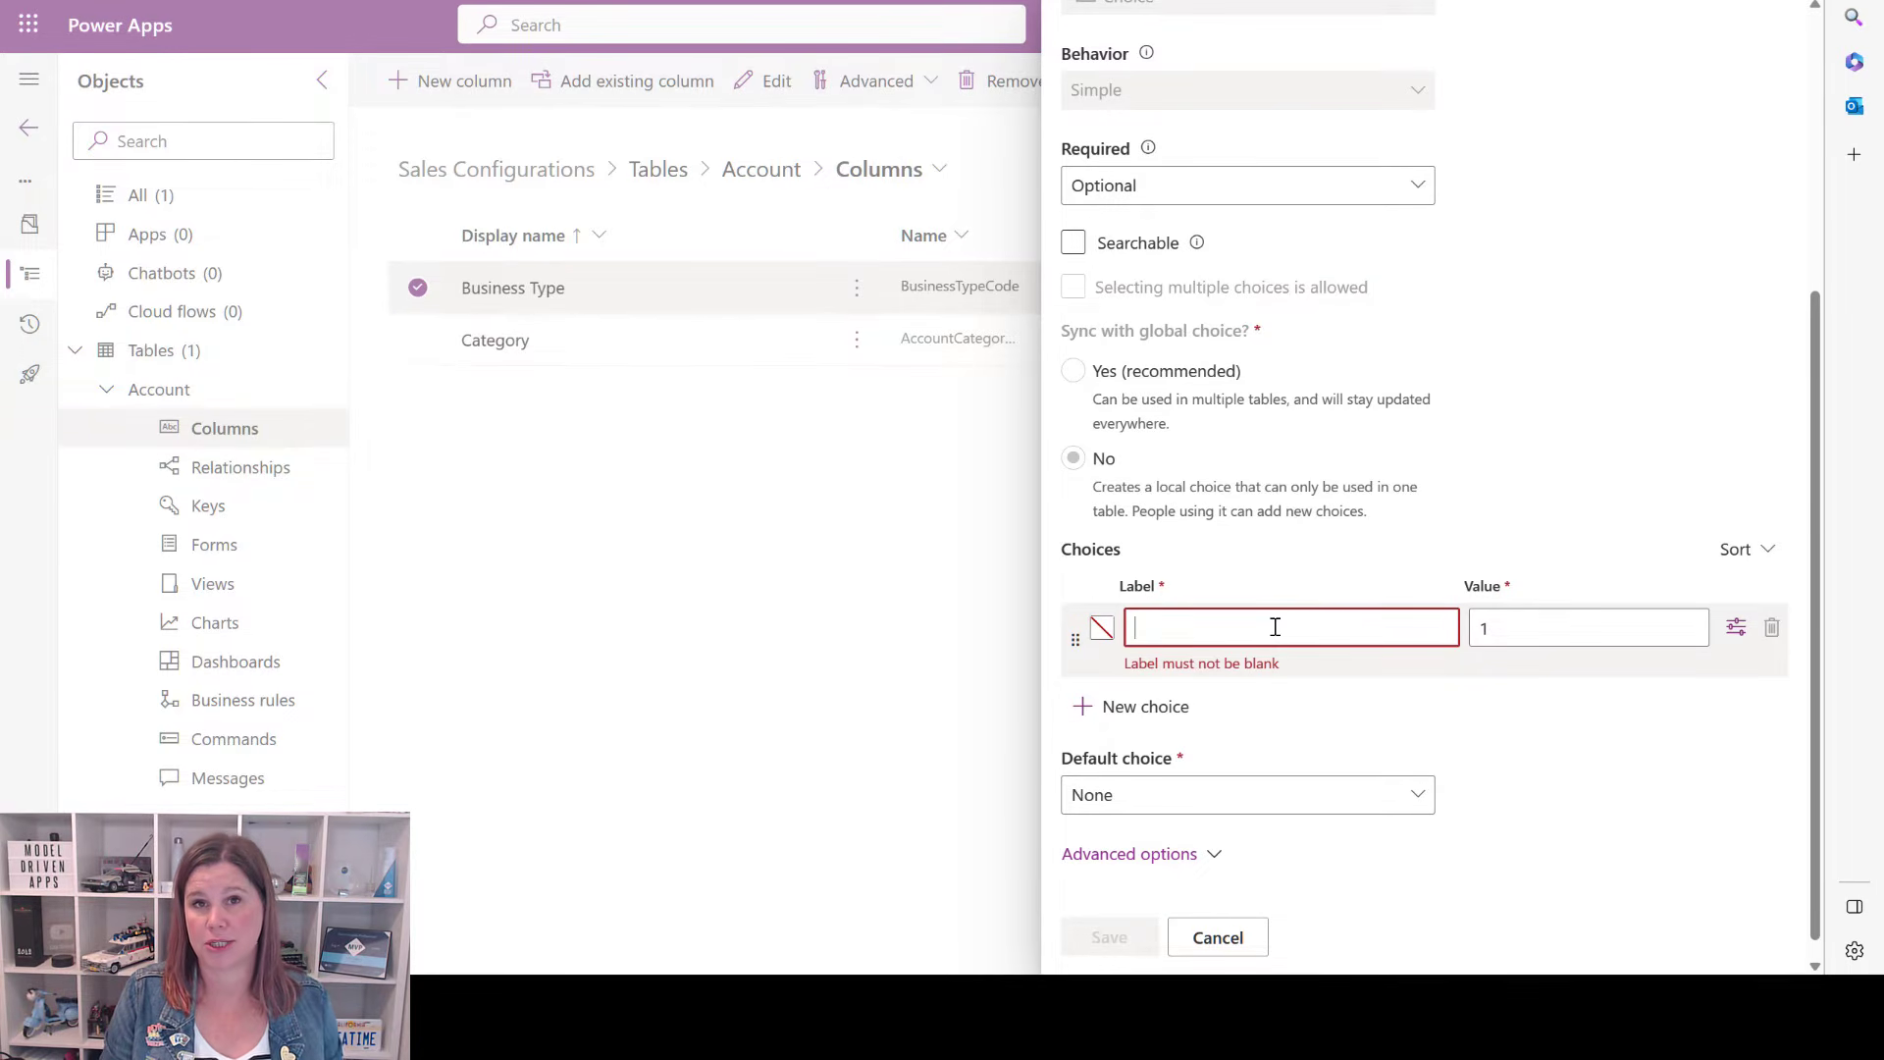
pyautogui.write('Cafe')
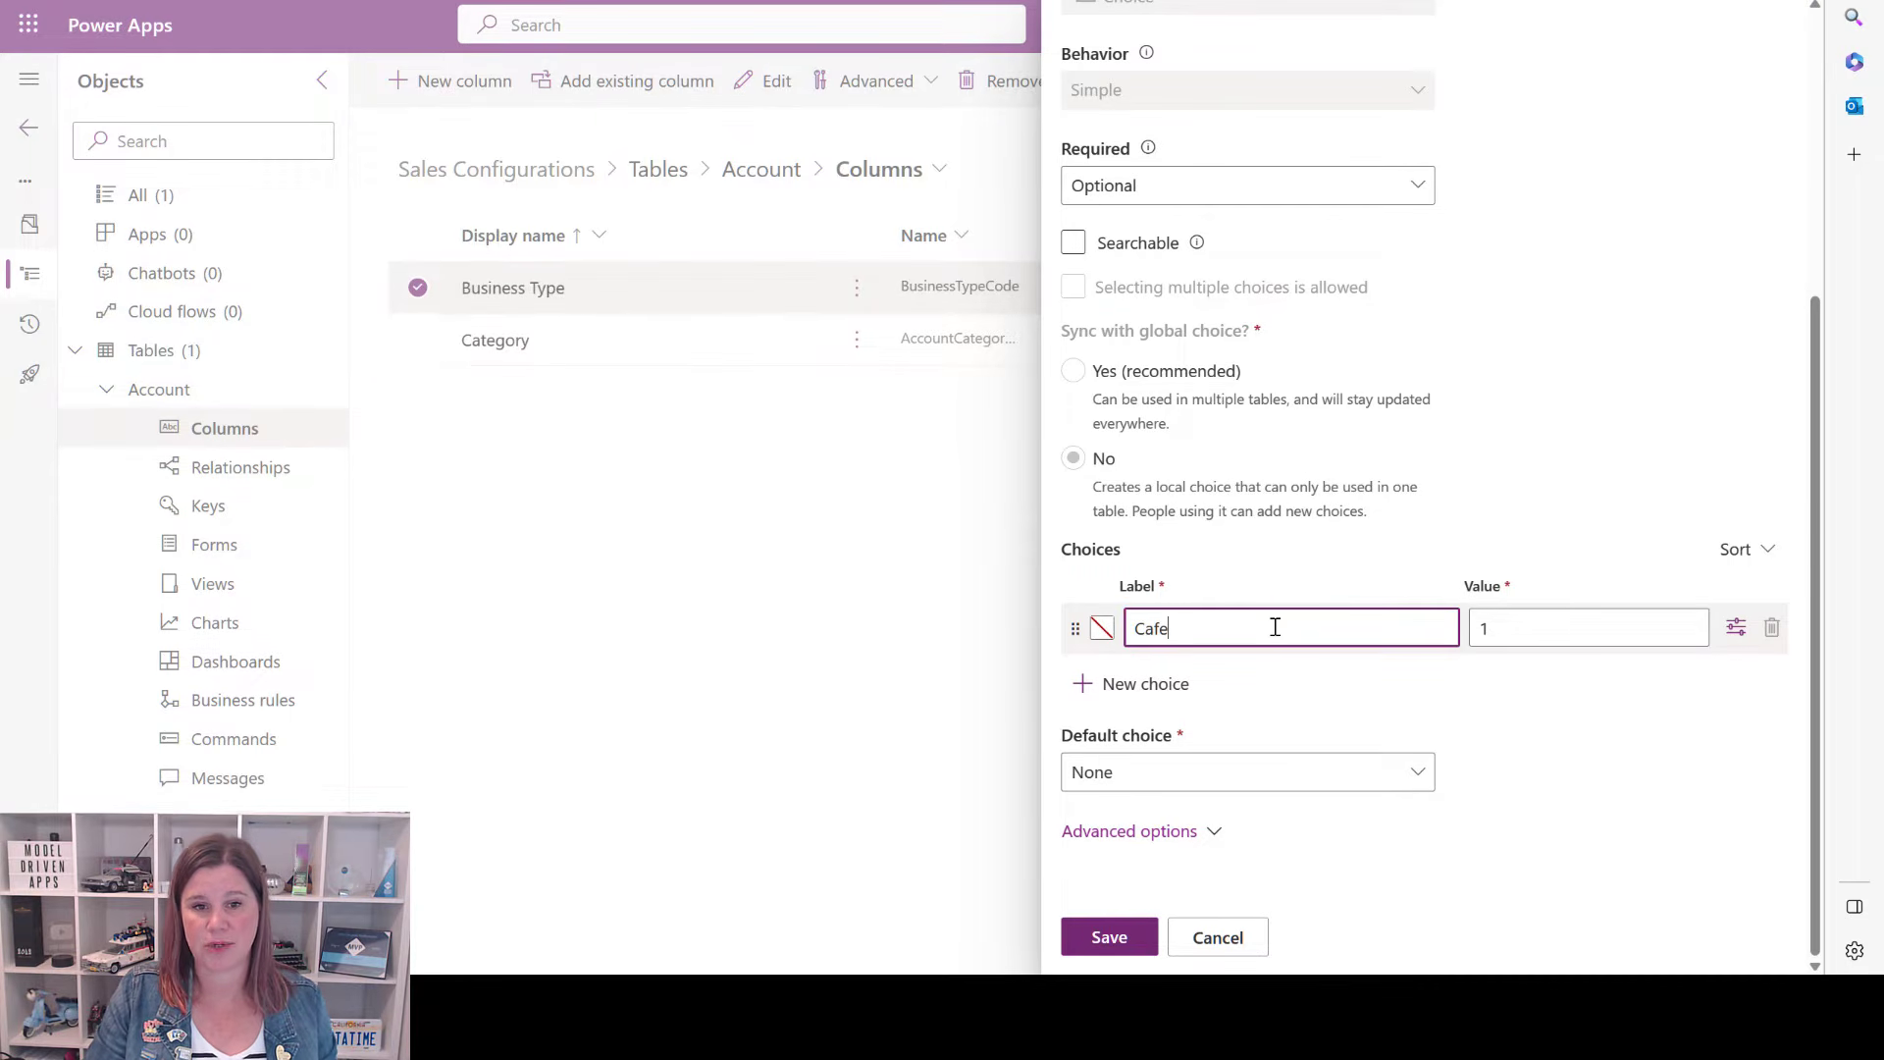
# Replace the Business Type choice whose value is 1 with a new choice labelled Cafe that uses the value 124,230,001.
pyautogui.click(1108, 682)
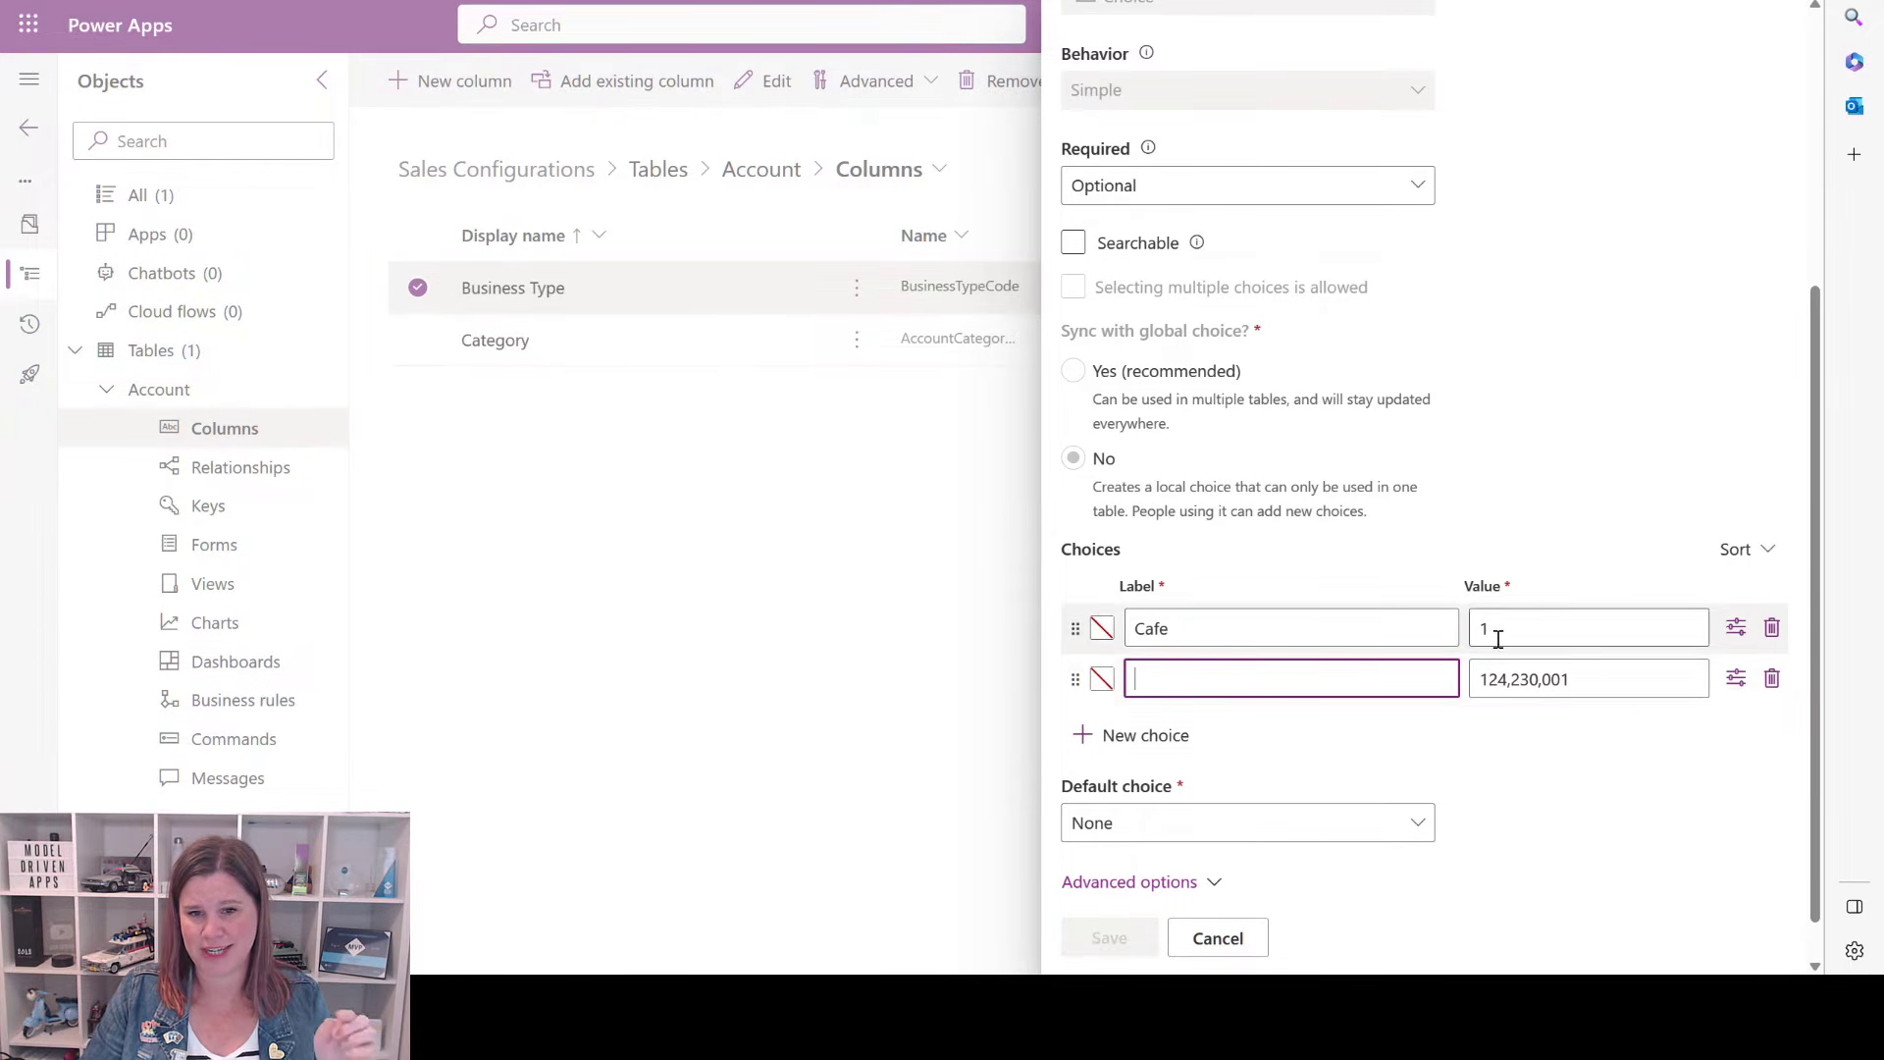
pyautogui.click(1771, 628)
pyautogui.click(1339, 633)
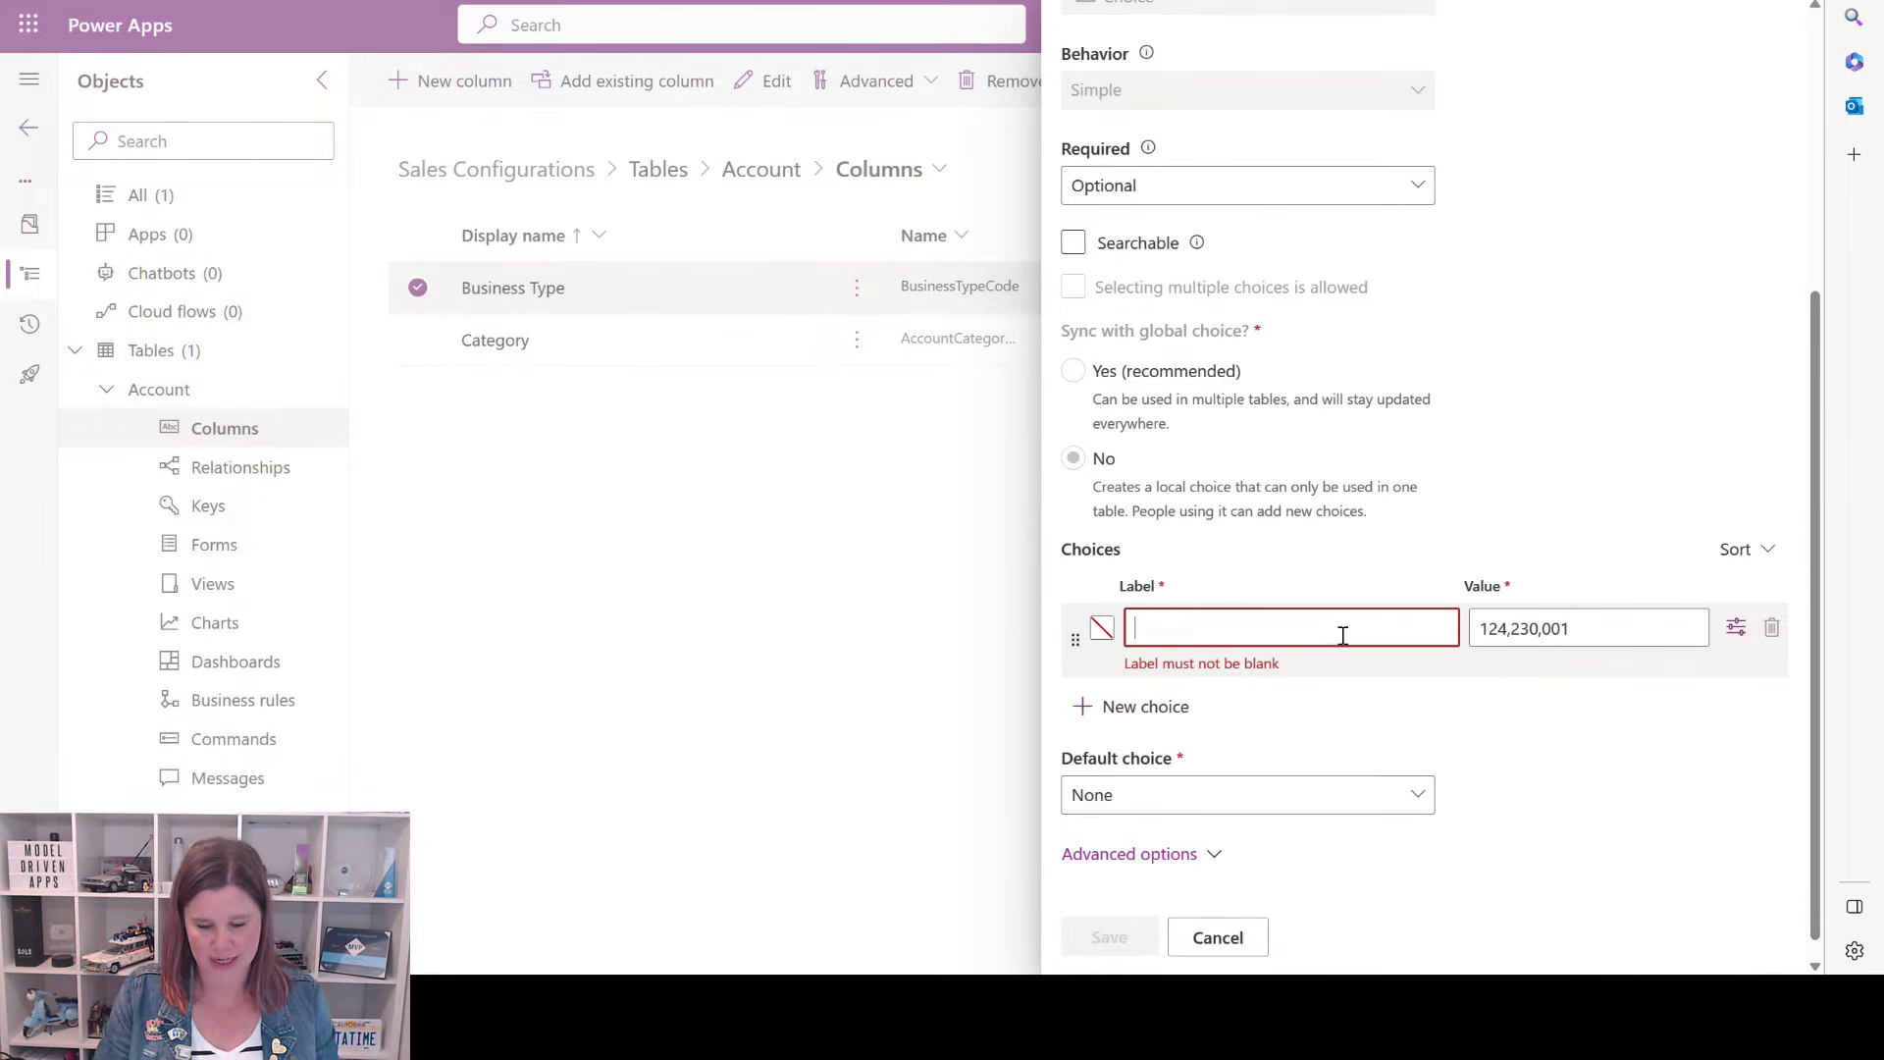
pyautogui.write('Cafe')
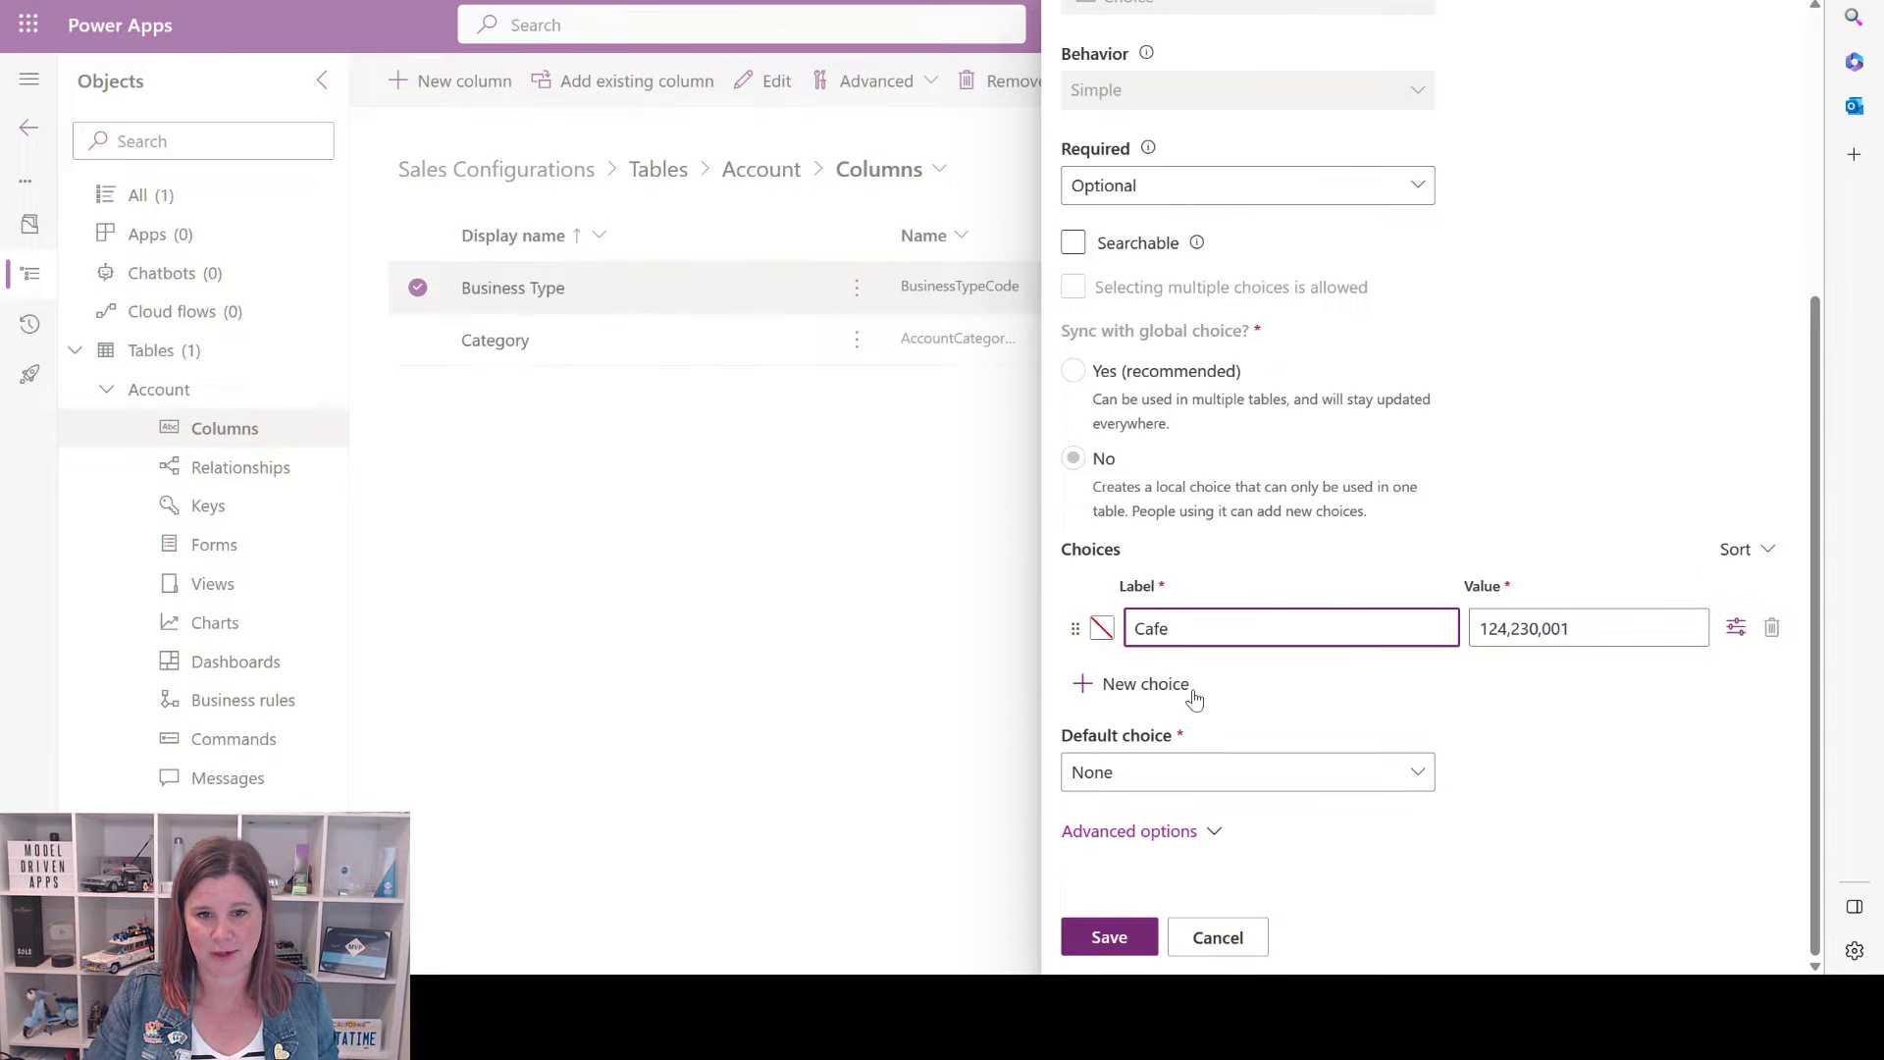
# Add the choices Restaurant and Wholesalers with values 124,230,002 and 124,230,003 to the Business Type column and save the column.
pyautogui.click(1129, 684)
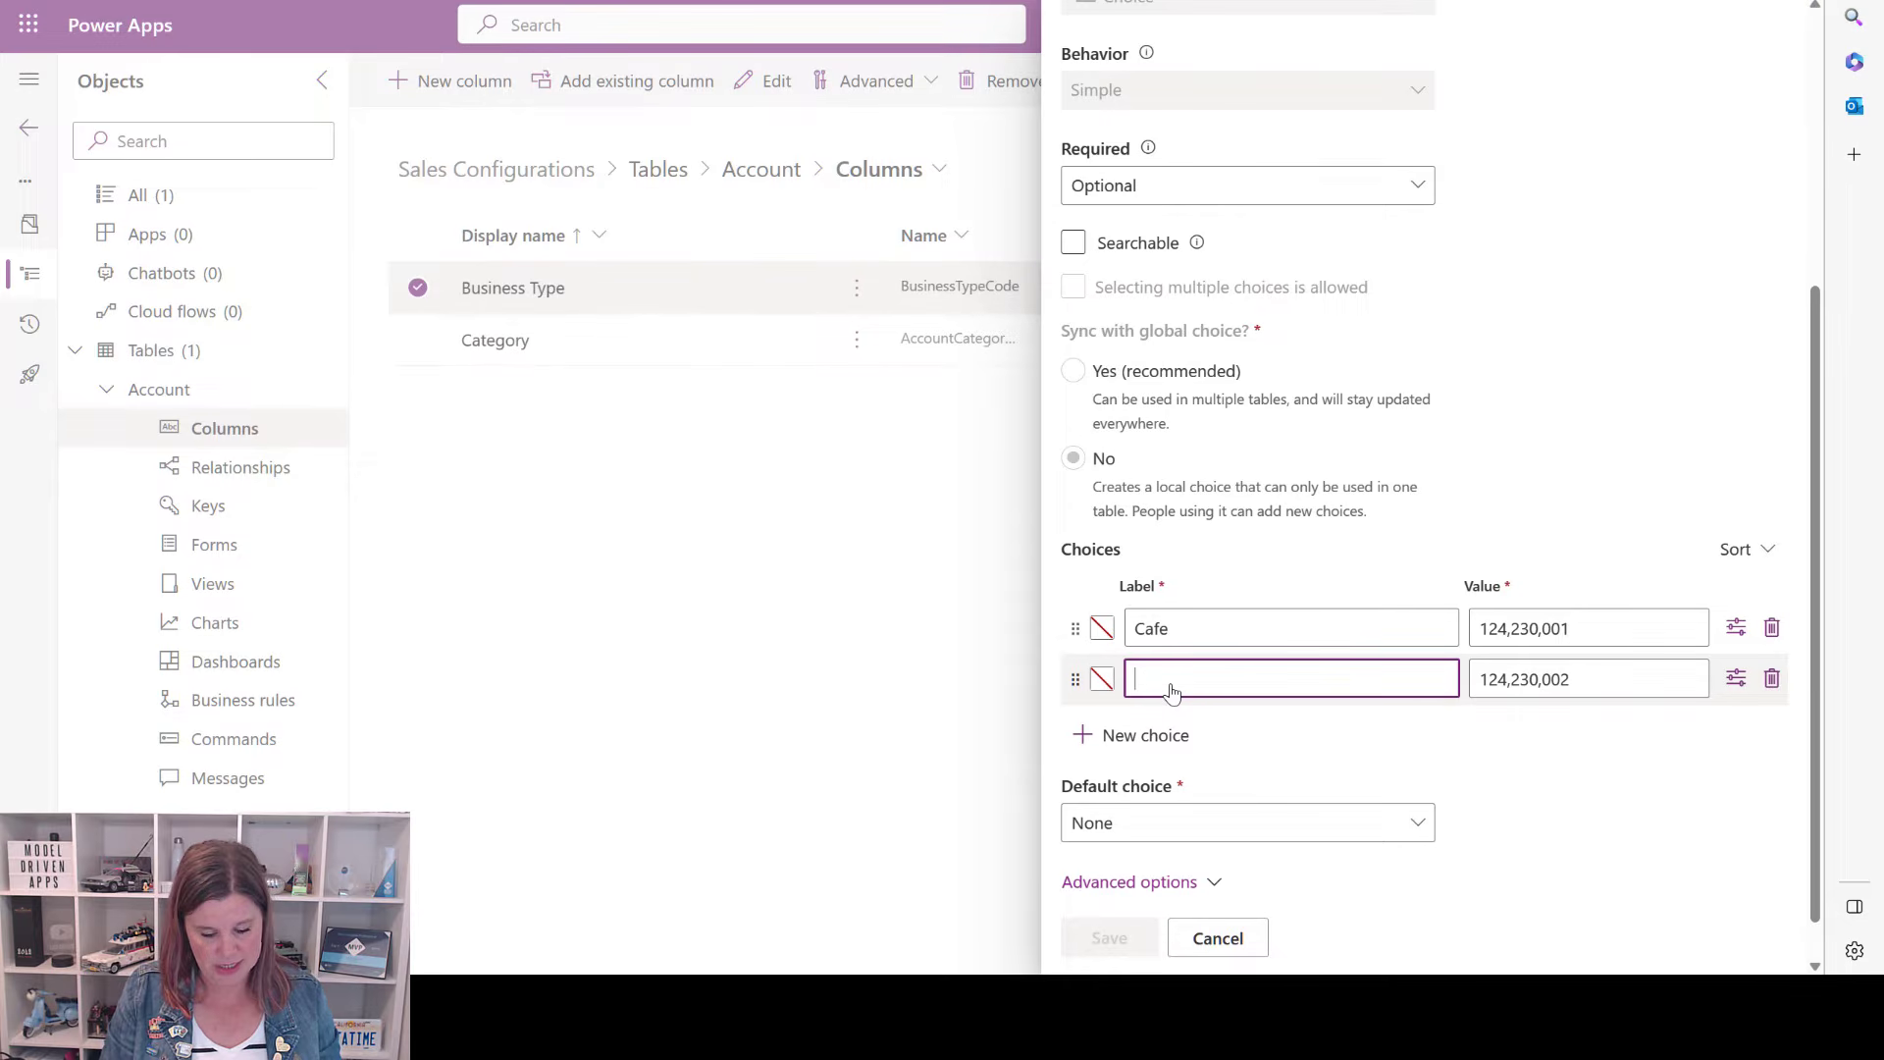
pyautogui.write('Restau')
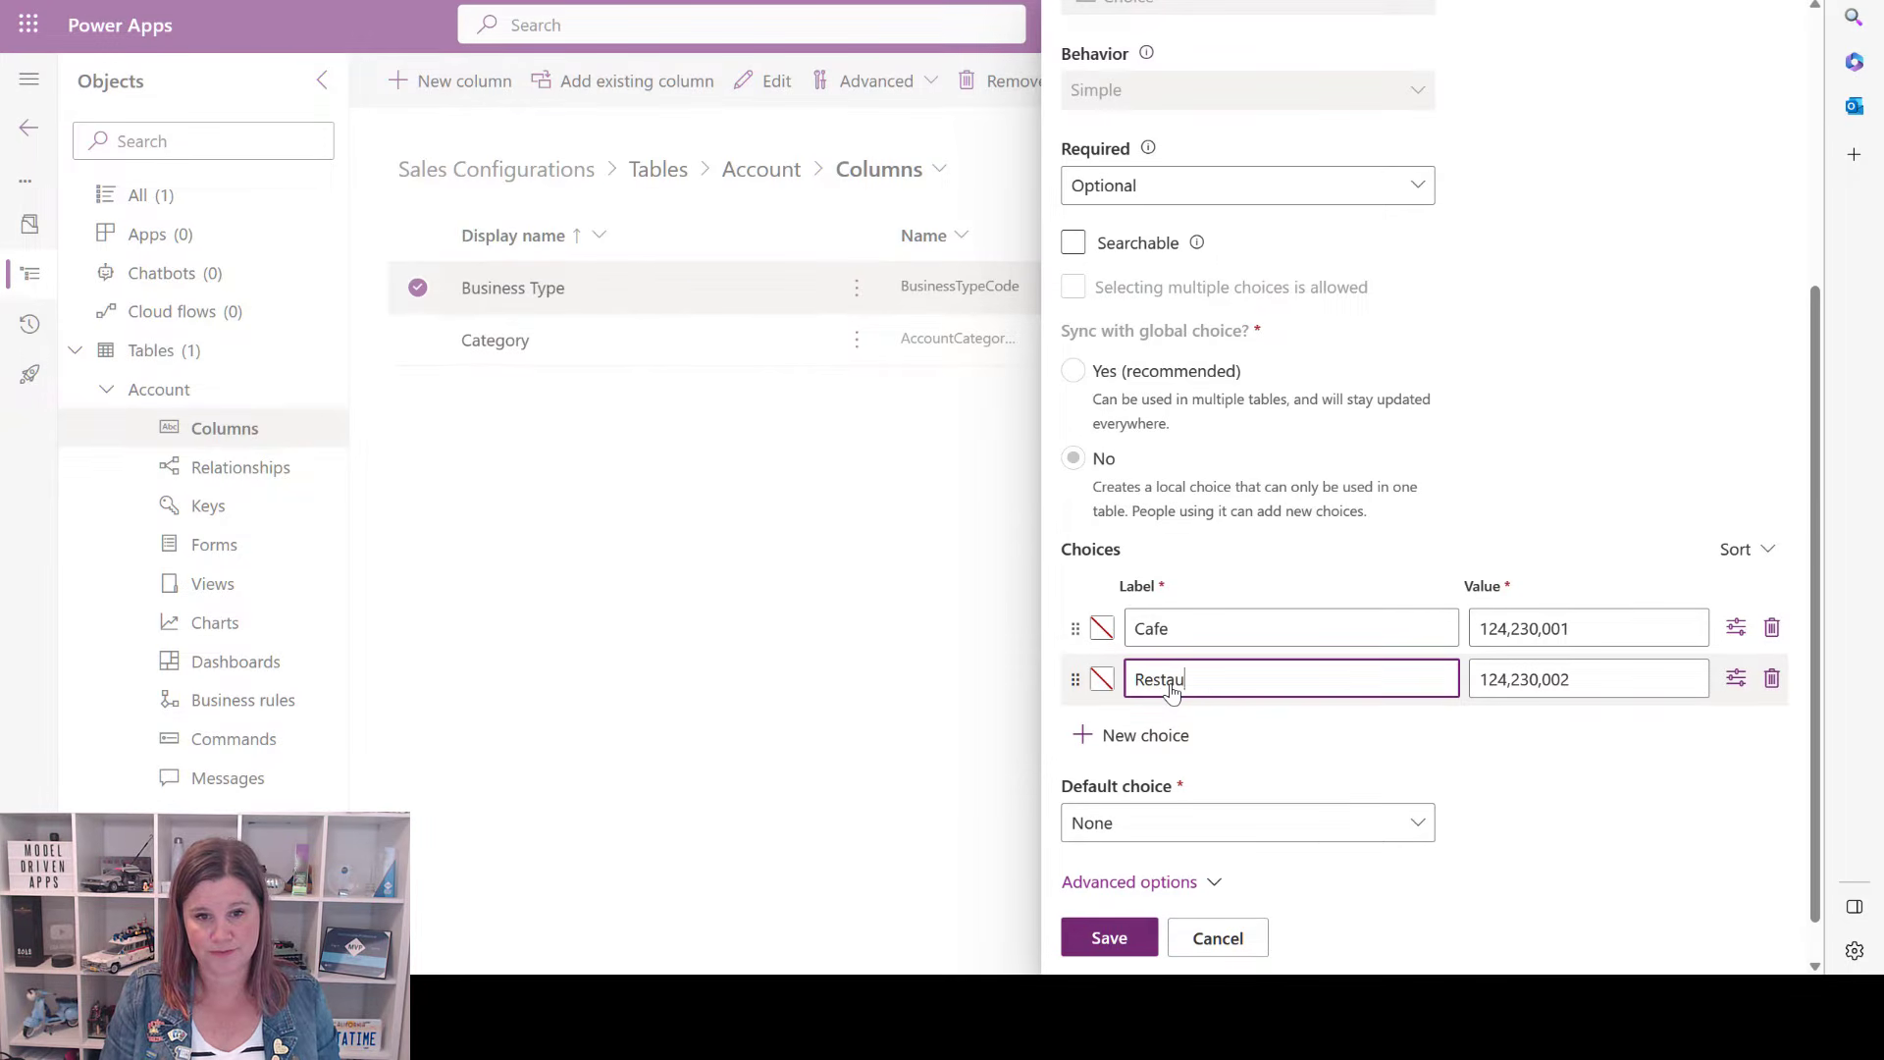
pyautogui.write('rant')
pyautogui.click(1163, 738)
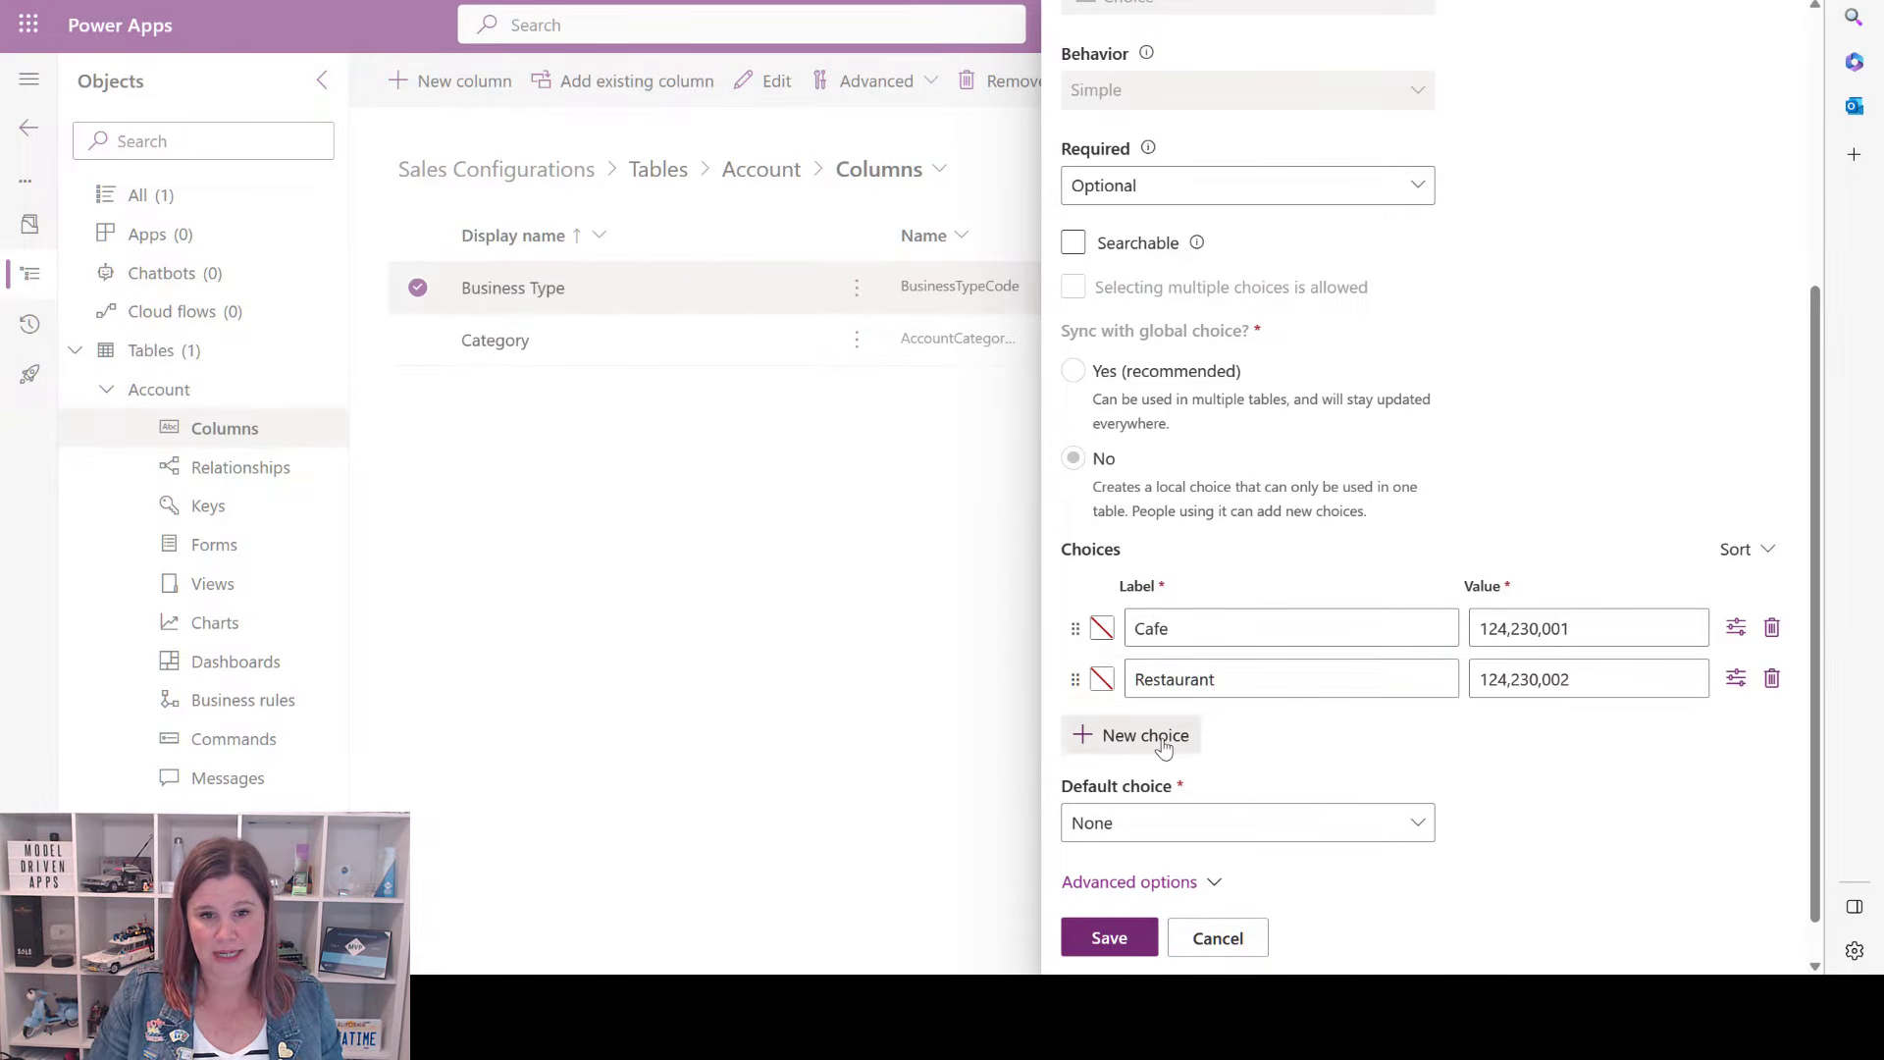
pyautogui.write('Wholeslaer')
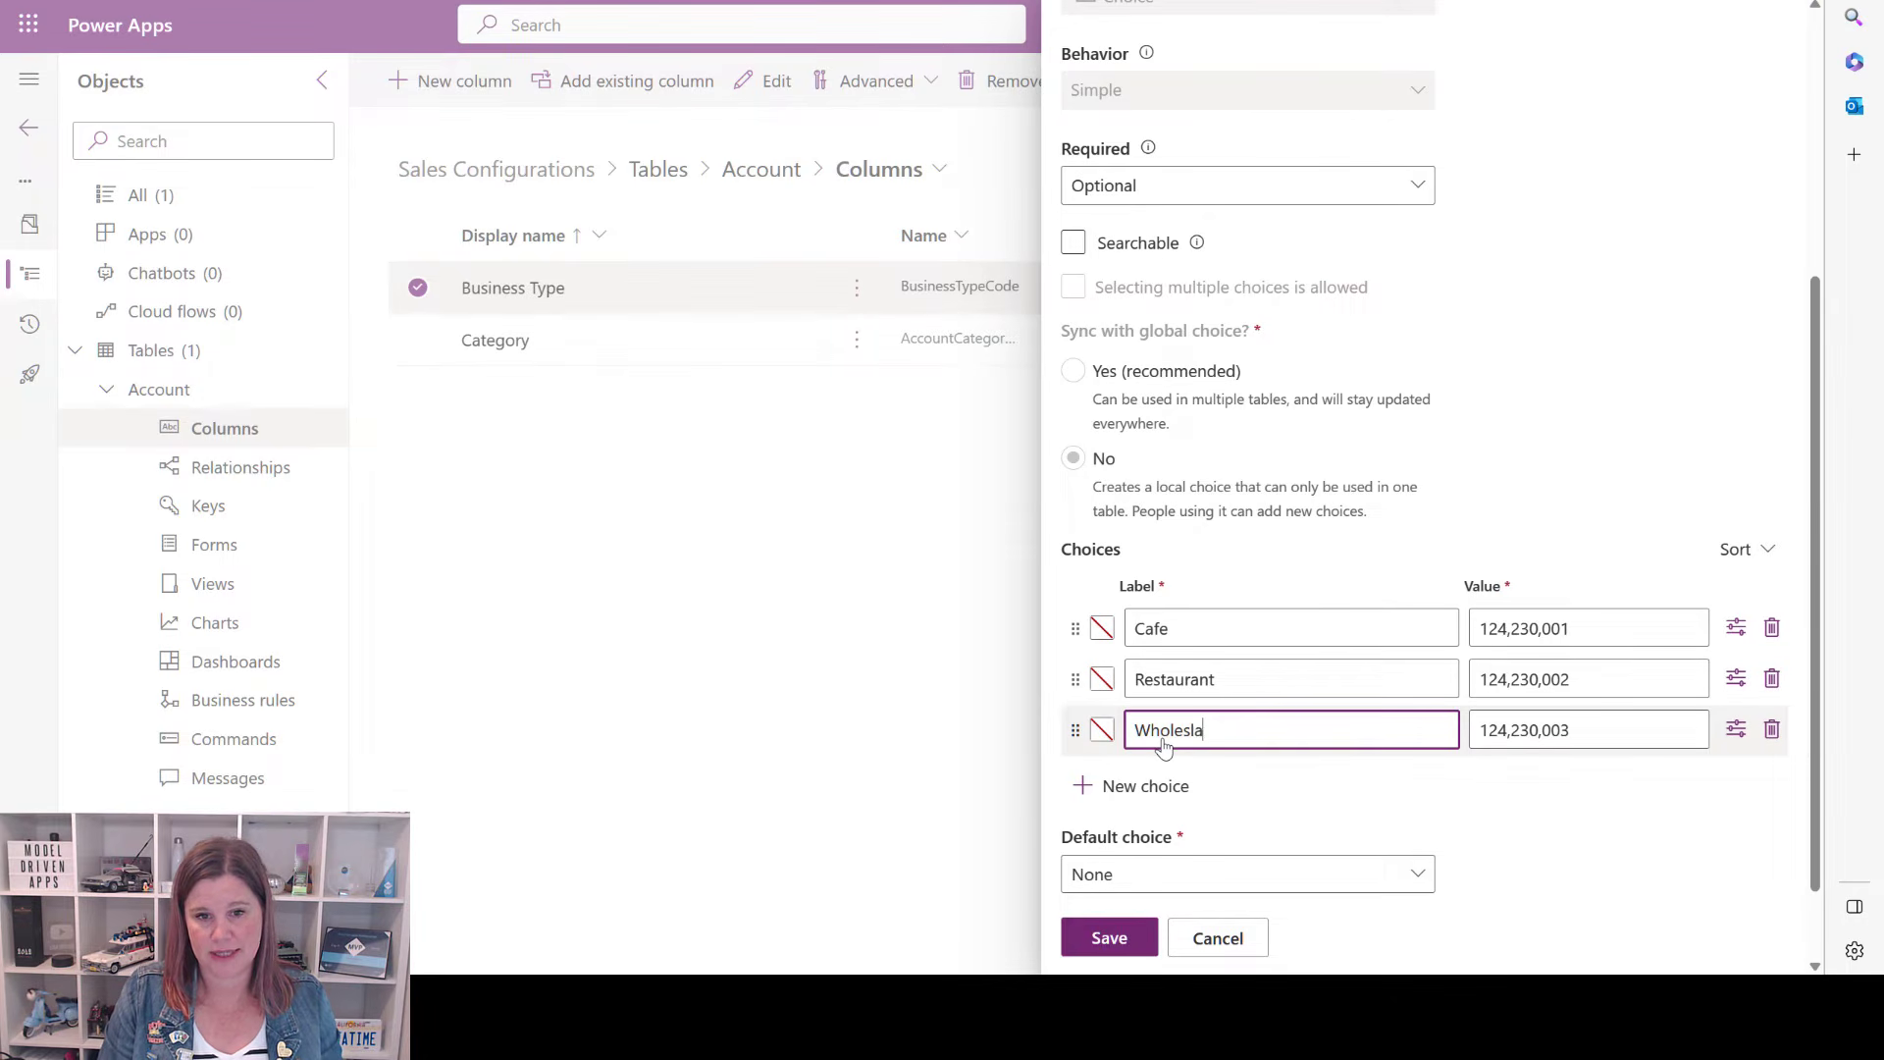
pyautogui.press('BackSpace')
pyautogui.press('BackSpace')
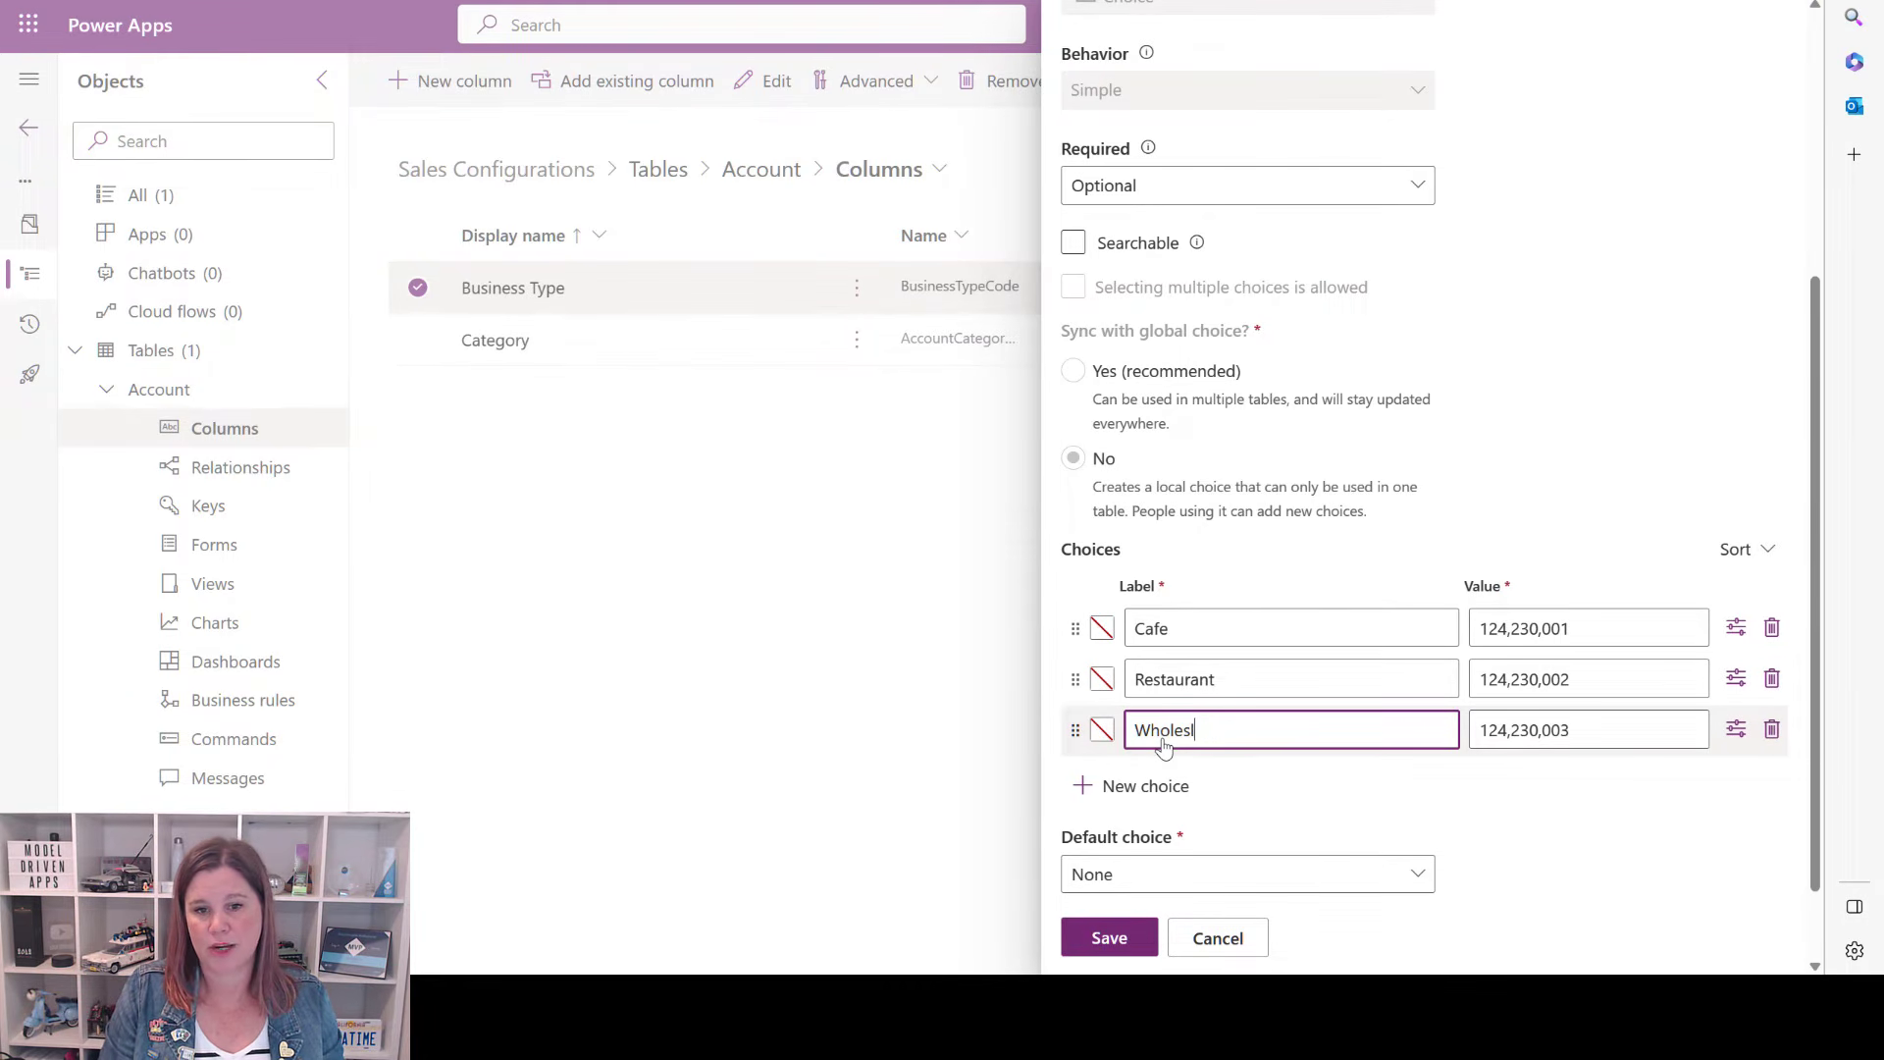
pyautogui.press('BackSpace')
pyautogui.write('alers')
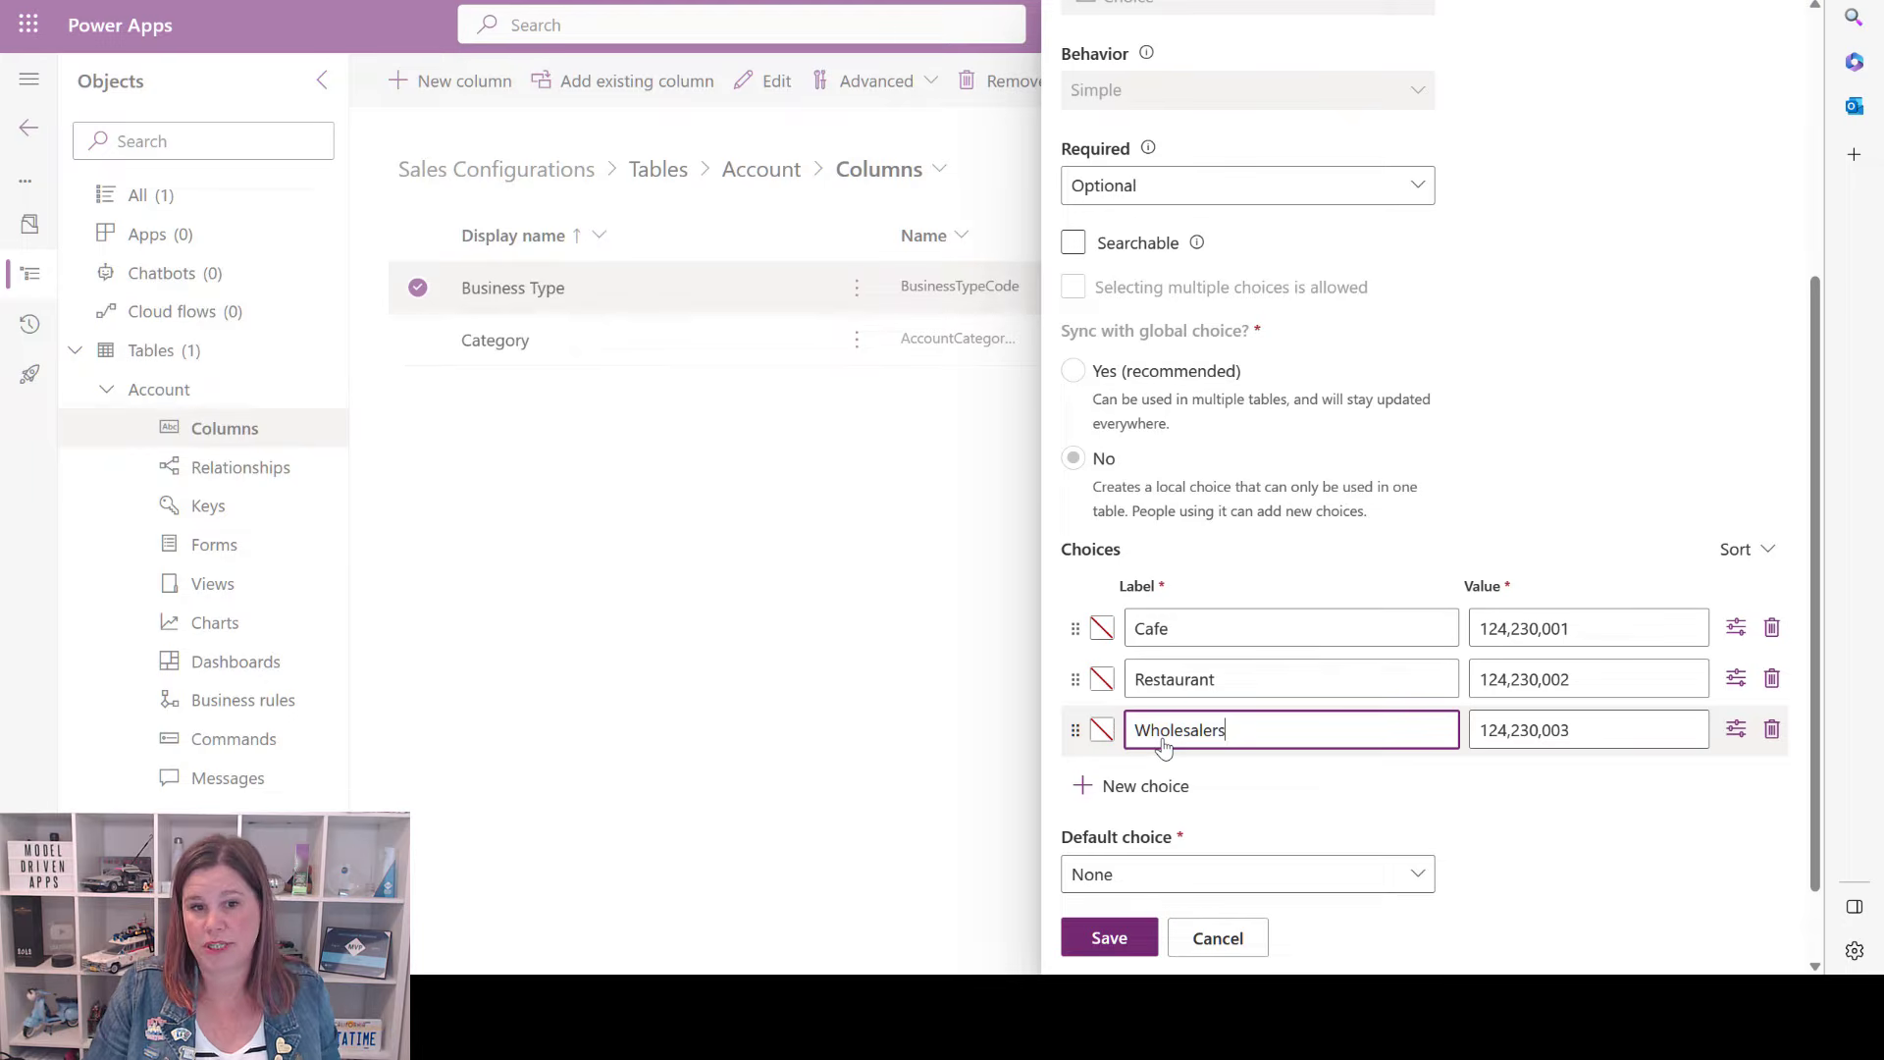
pyautogui.click(1104, 878)
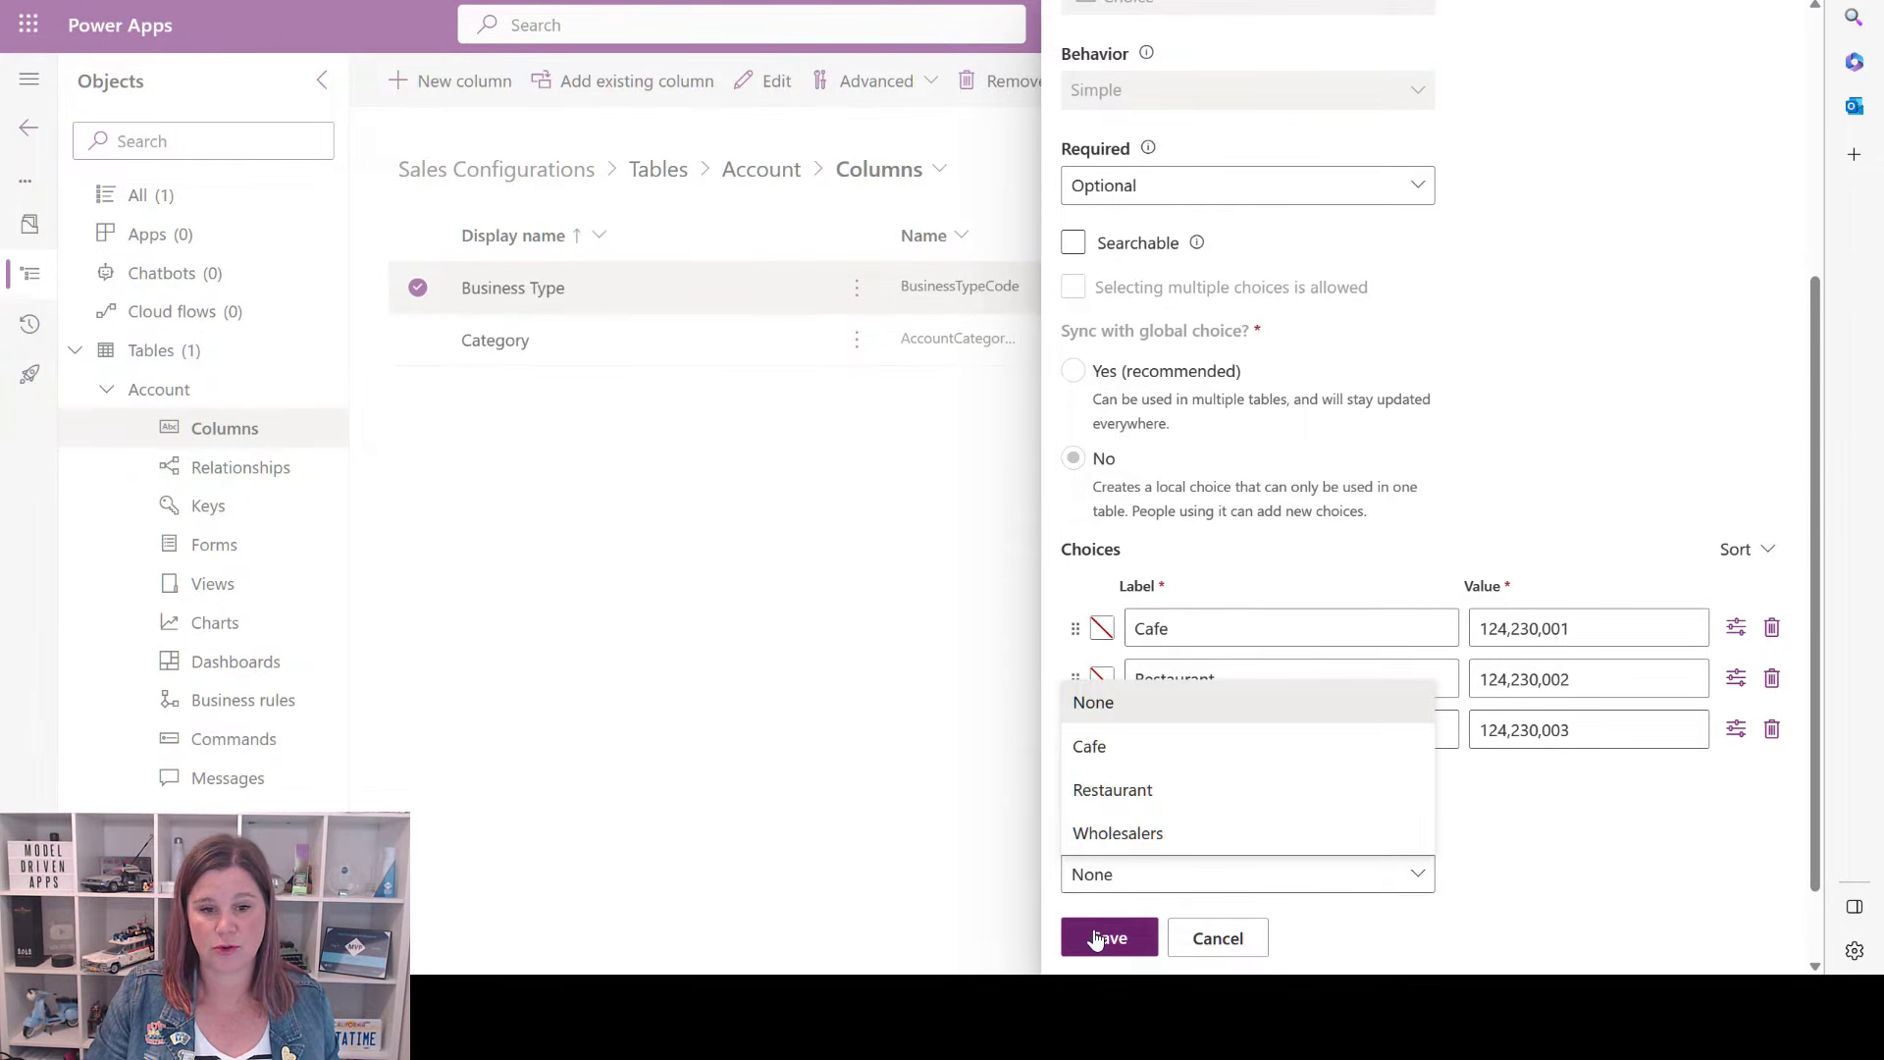
pyautogui.click(1097, 939)
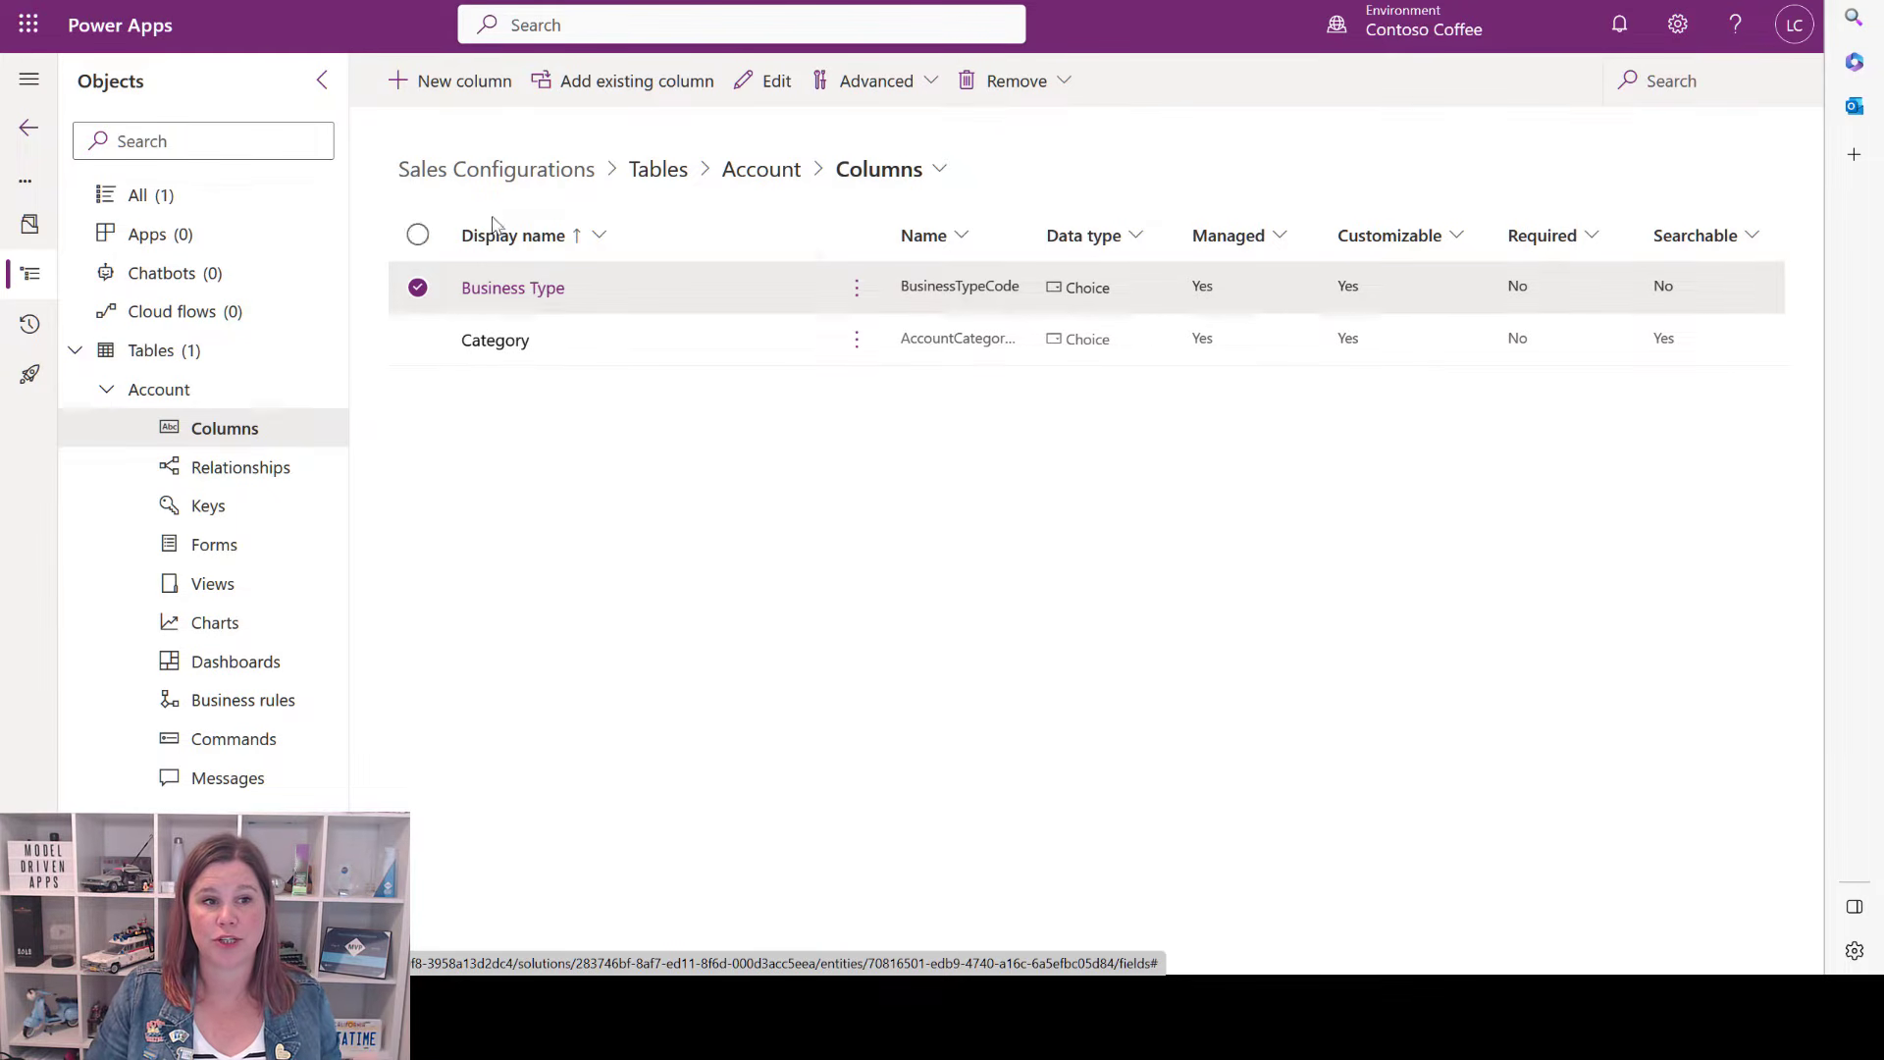
# Reopen the Business Type column's properties to review its display name and description, and close them without changing anything.
pyautogui.click(855, 288)
pyautogui.click(891, 337)
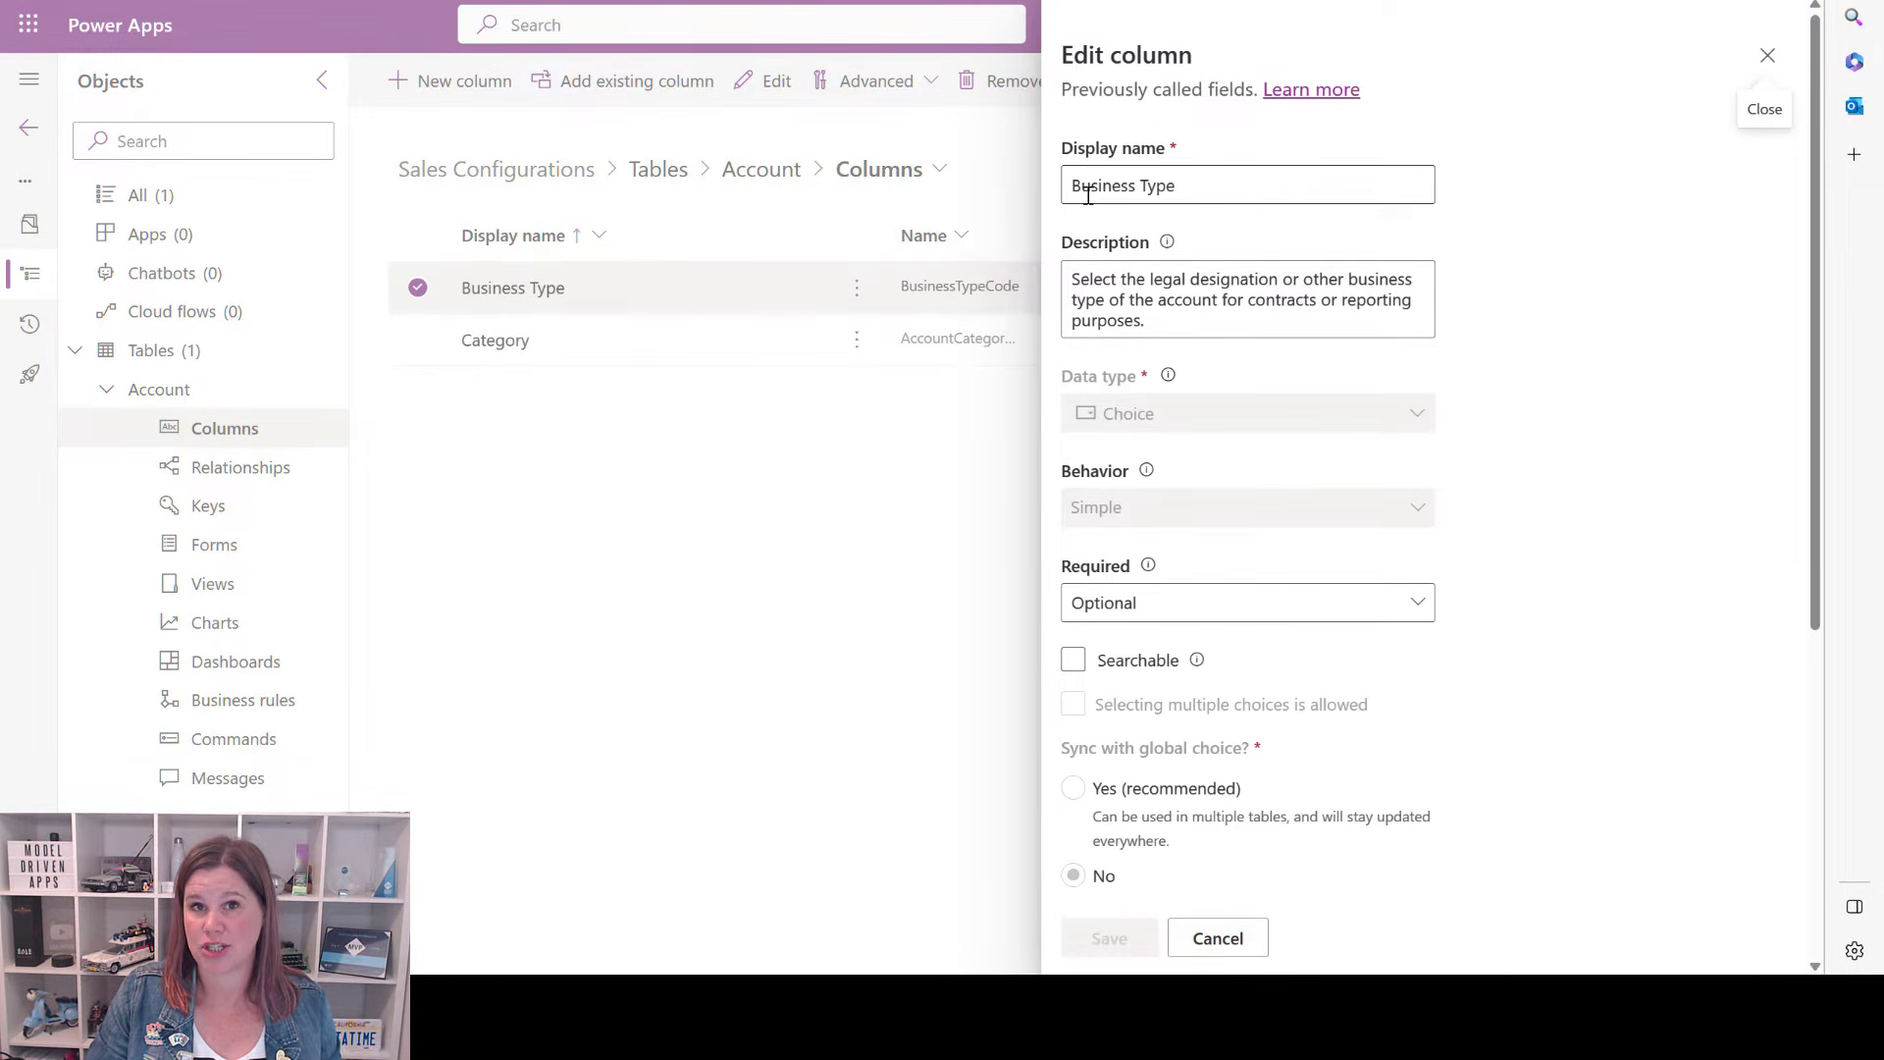
pyautogui.click(1764, 57)
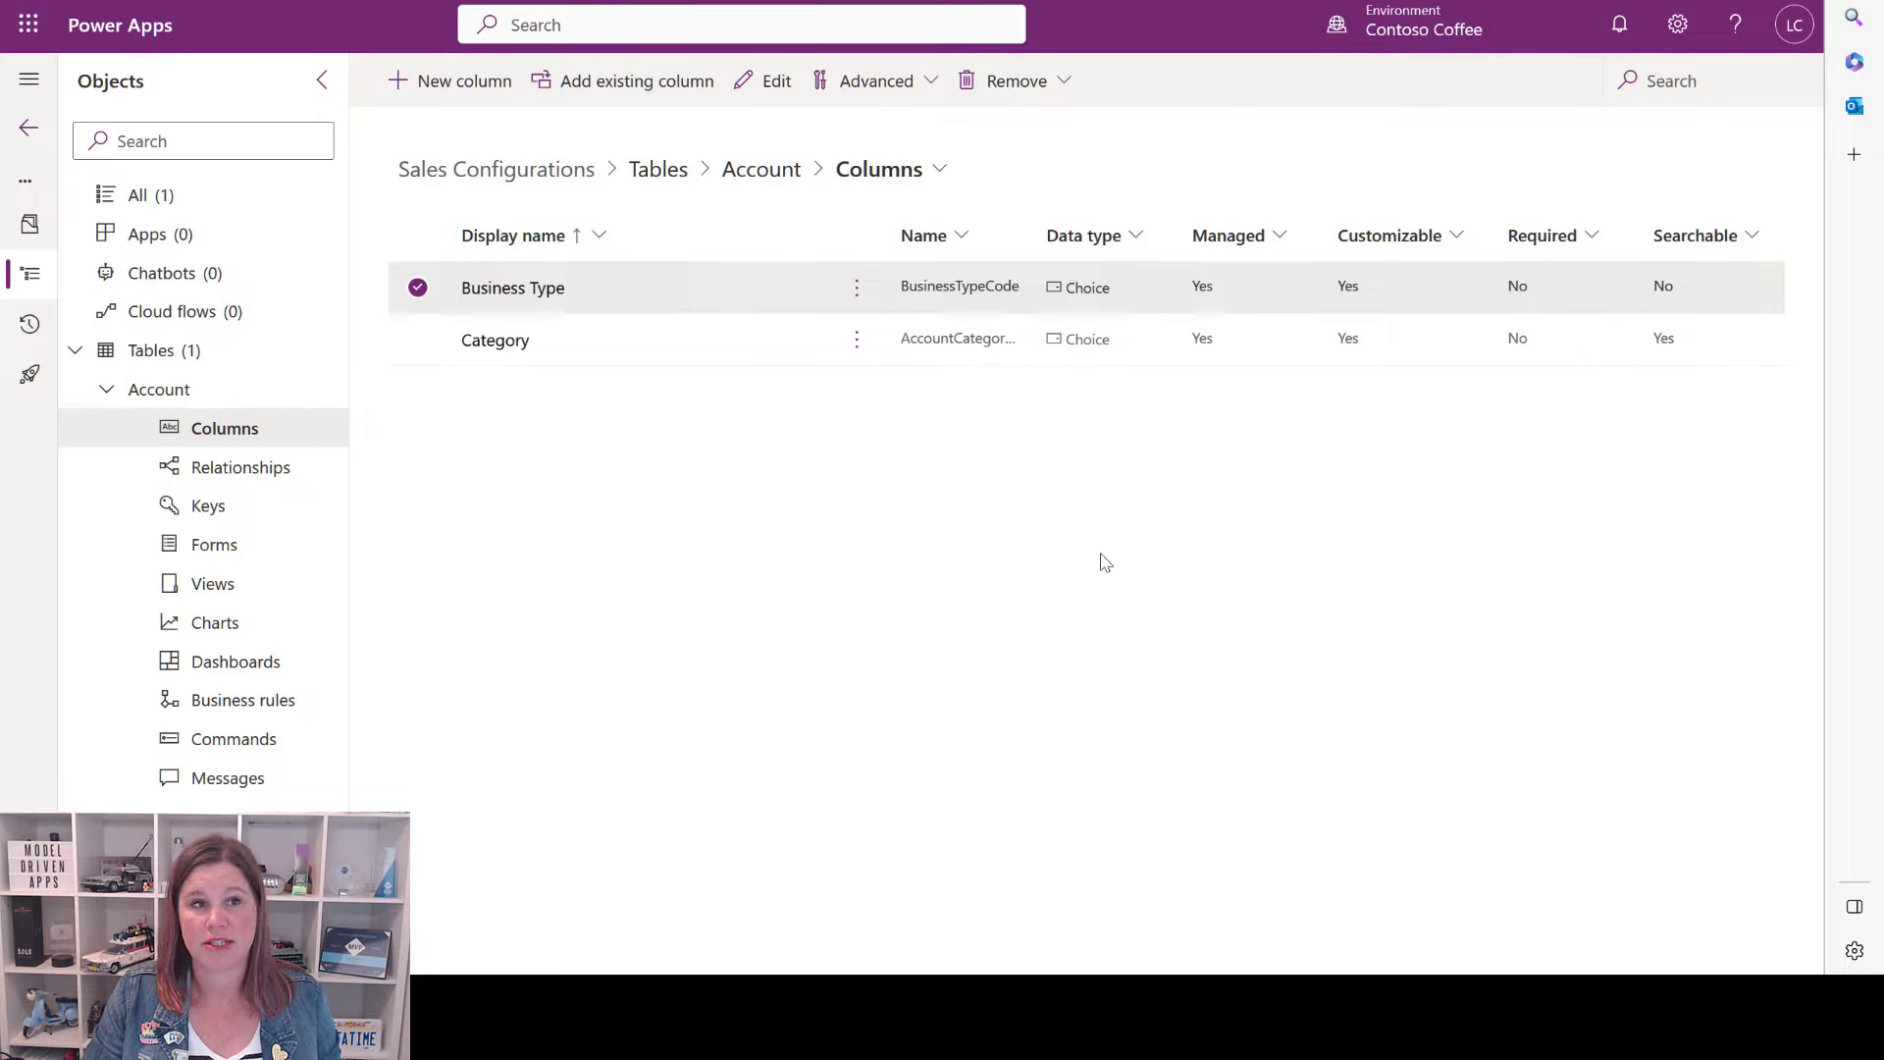
# Start a new Account column named Purchase Cycle with the Choice data type.
pyautogui.click(476, 96)
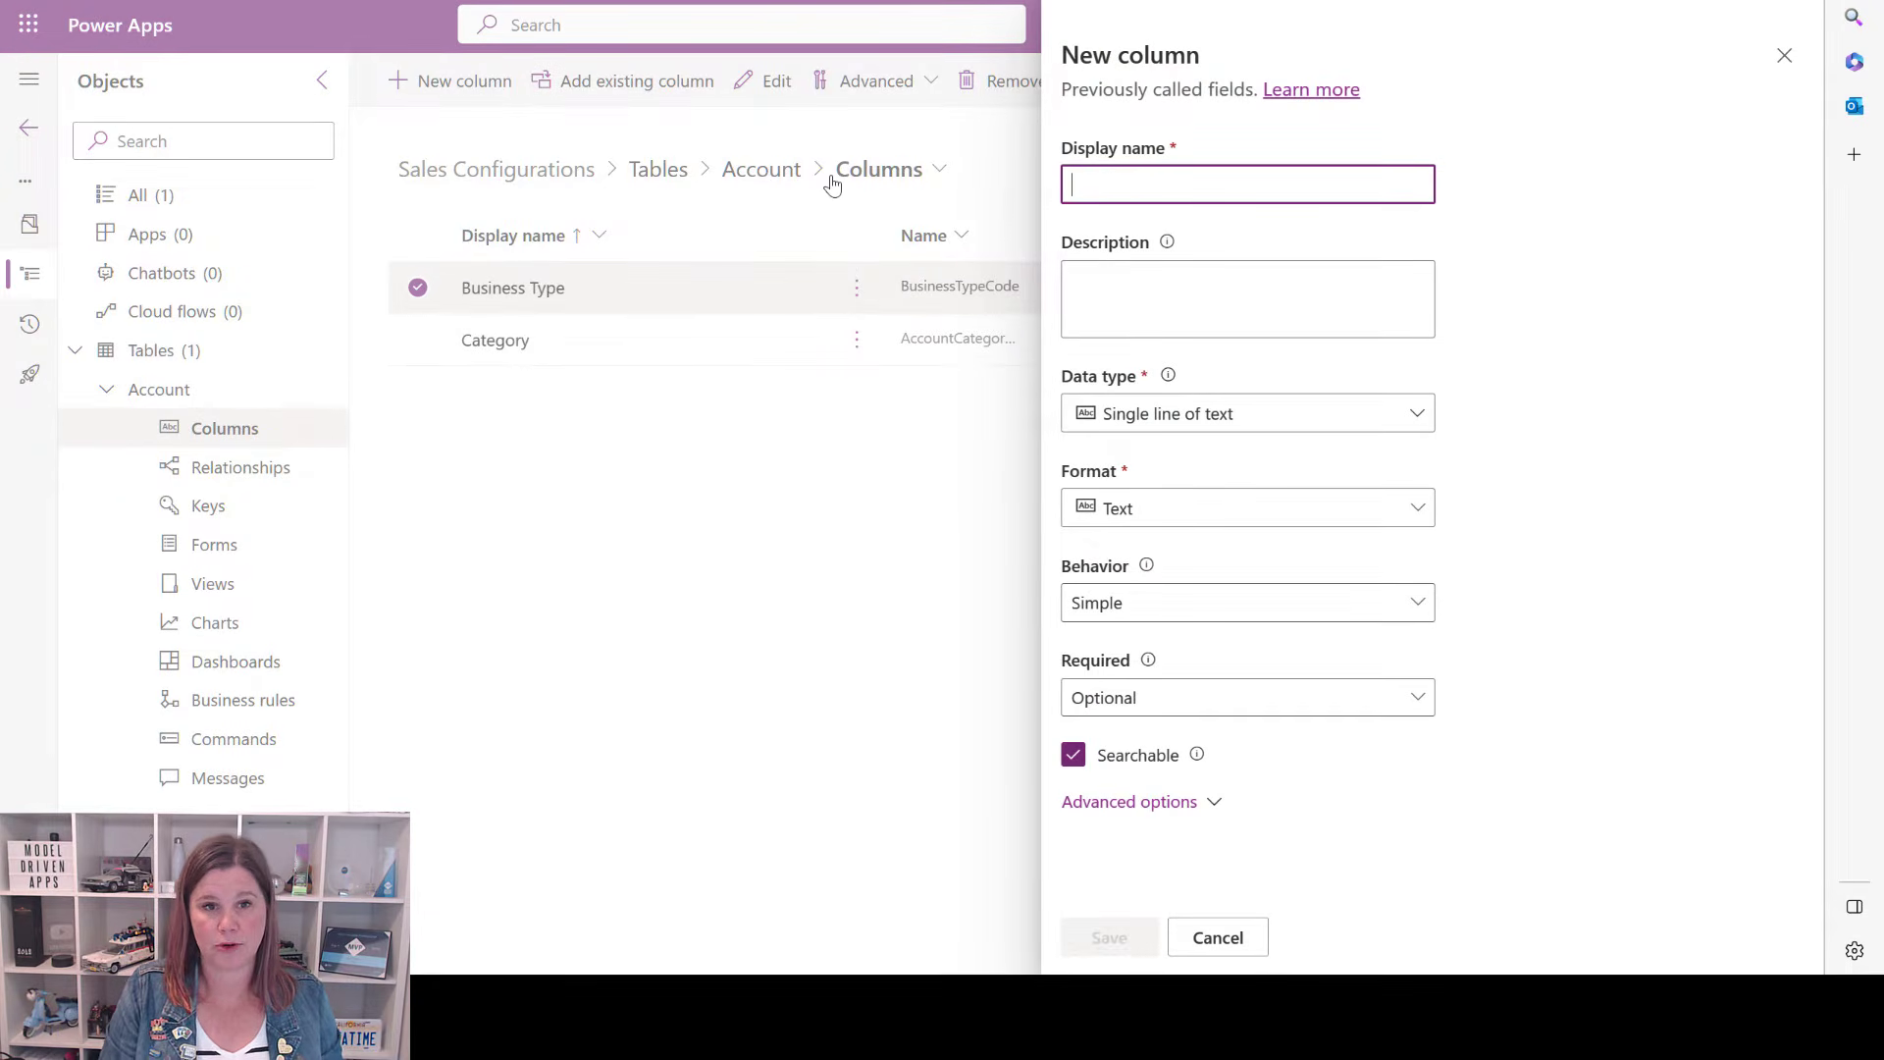
pyautogui.write('Purchase Cycle')
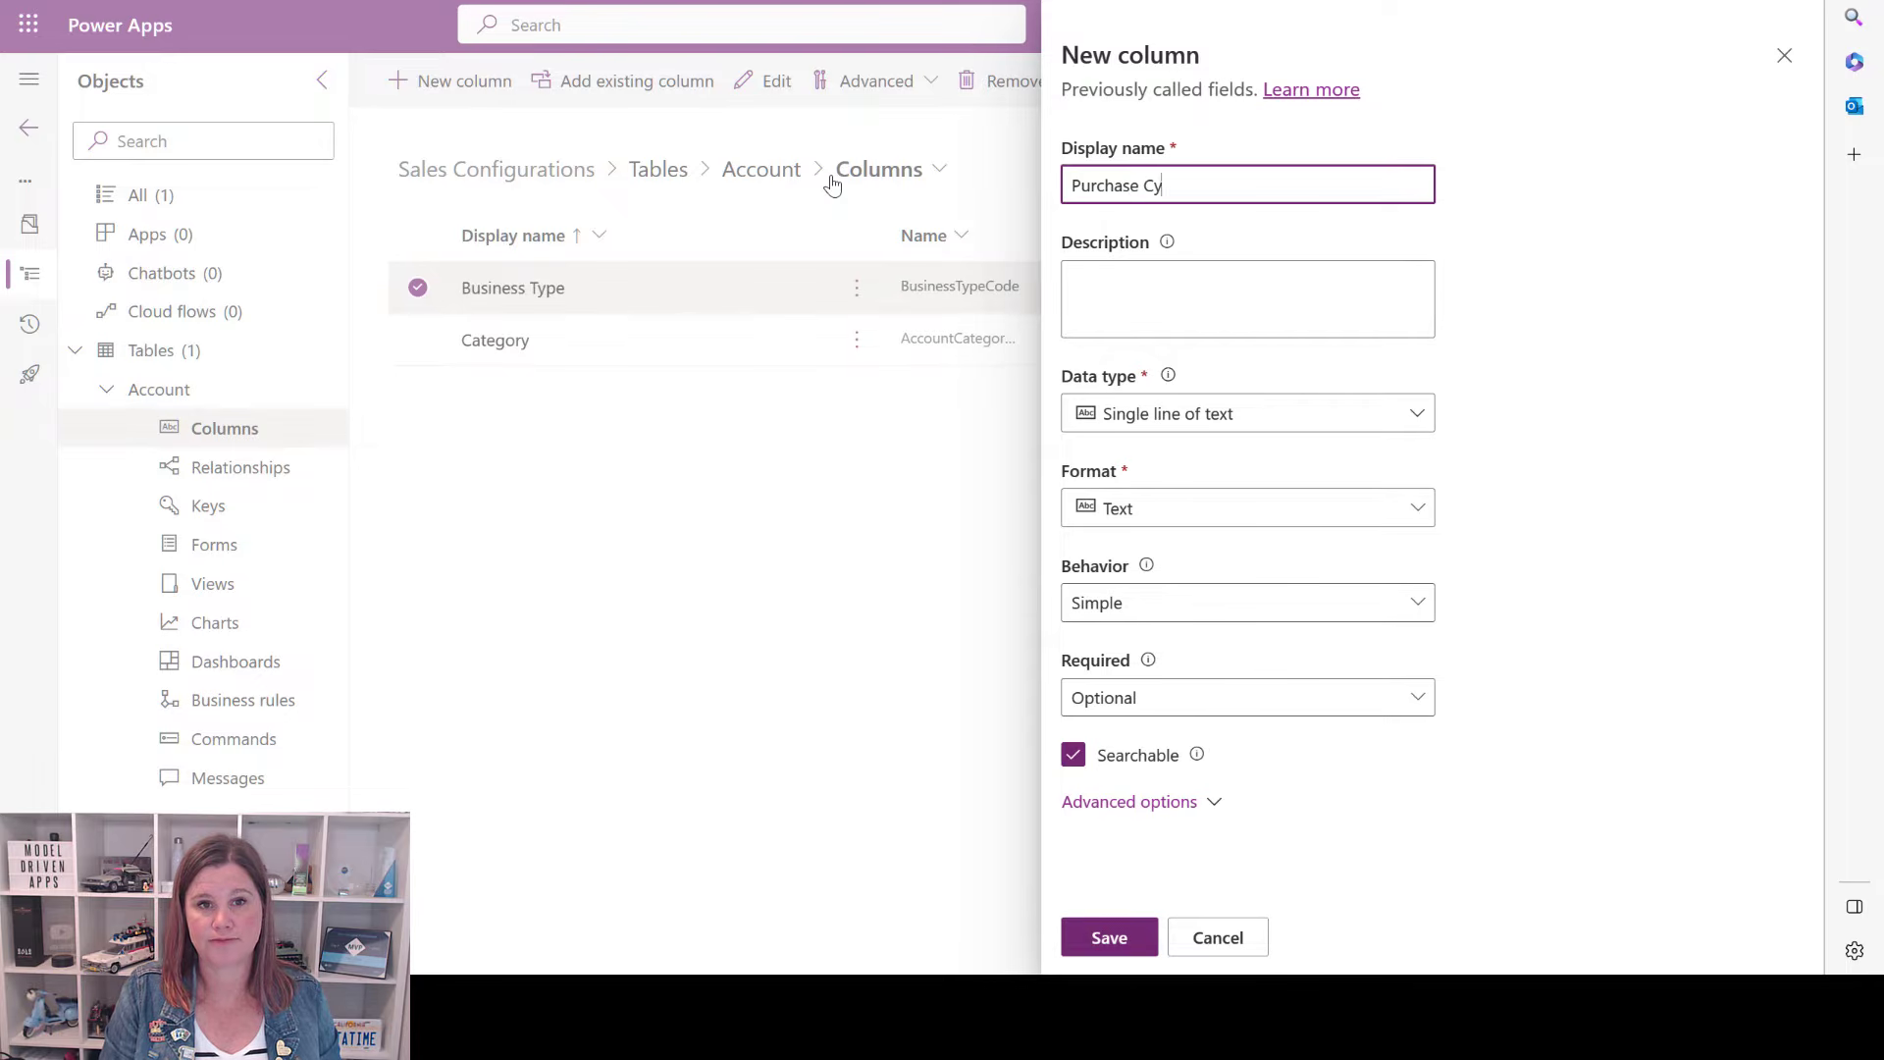
pyautogui.click(1174, 431)
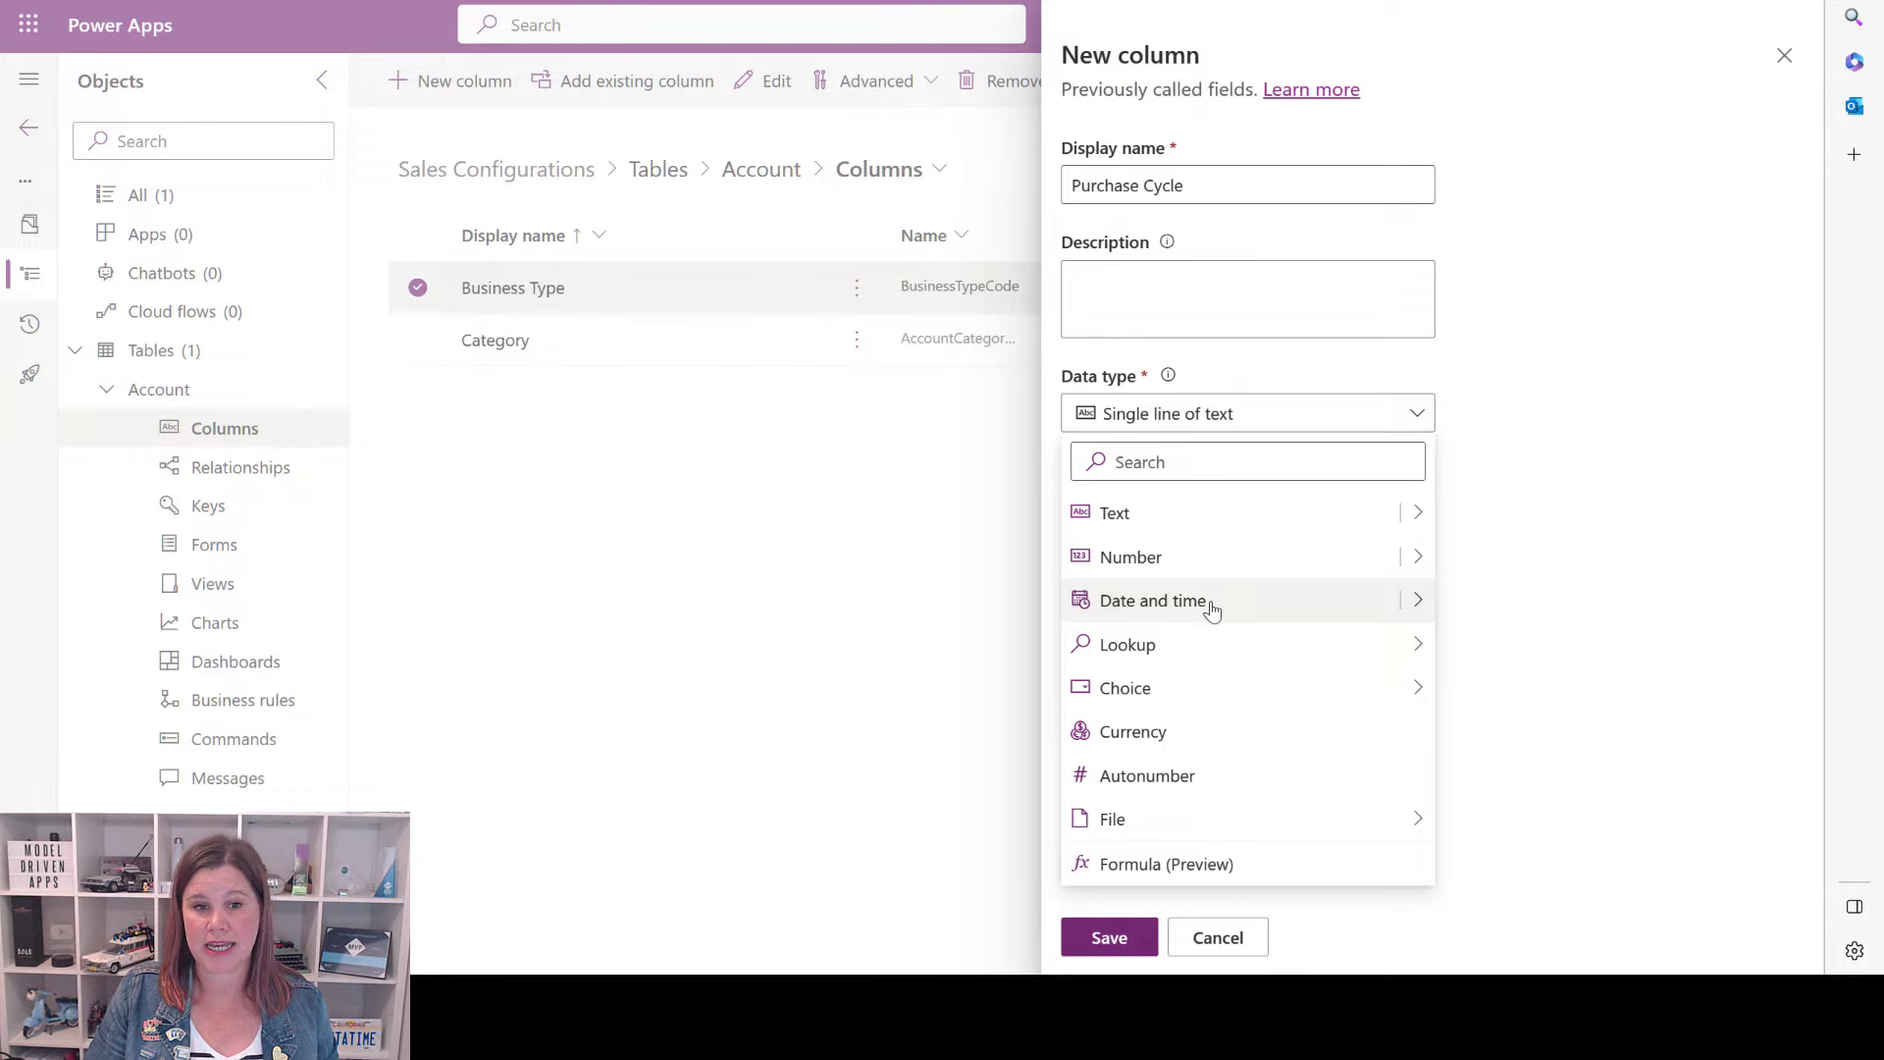
pyautogui.moveTo(1205, 647)
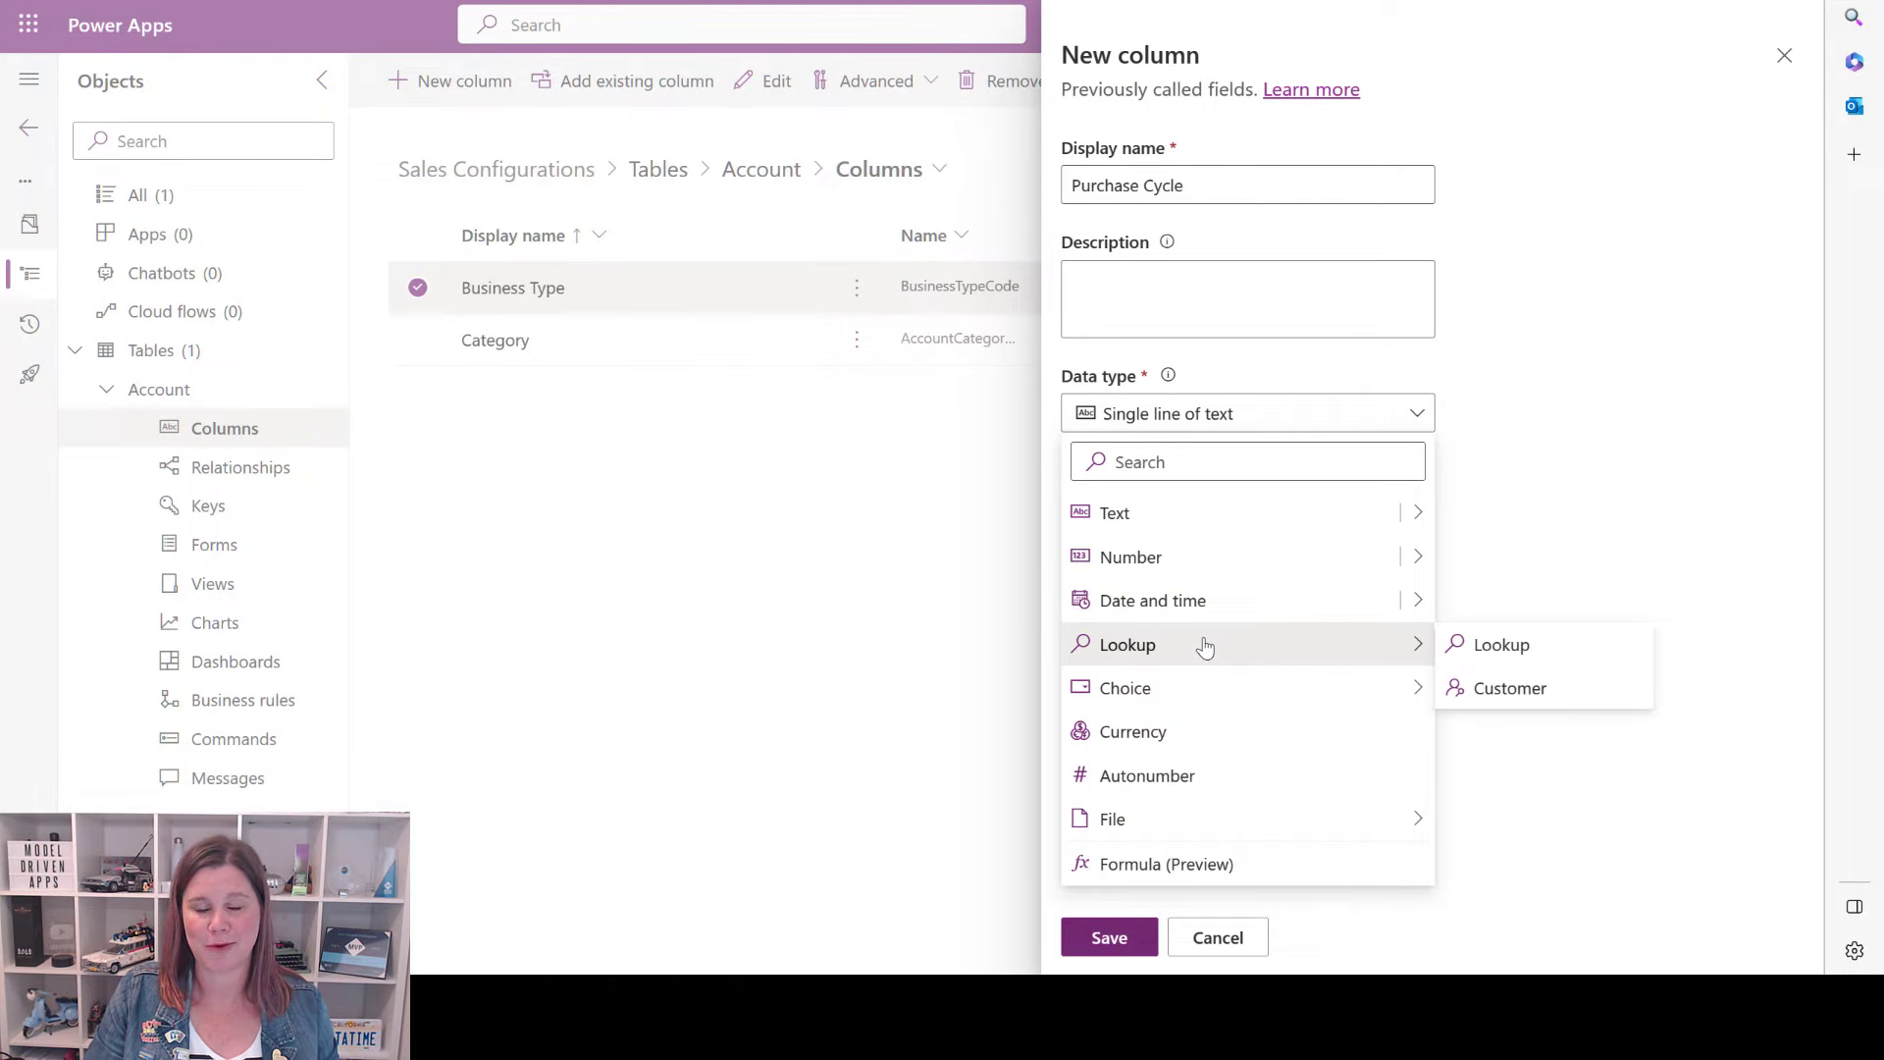
pyautogui.moveTo(1212, 702)
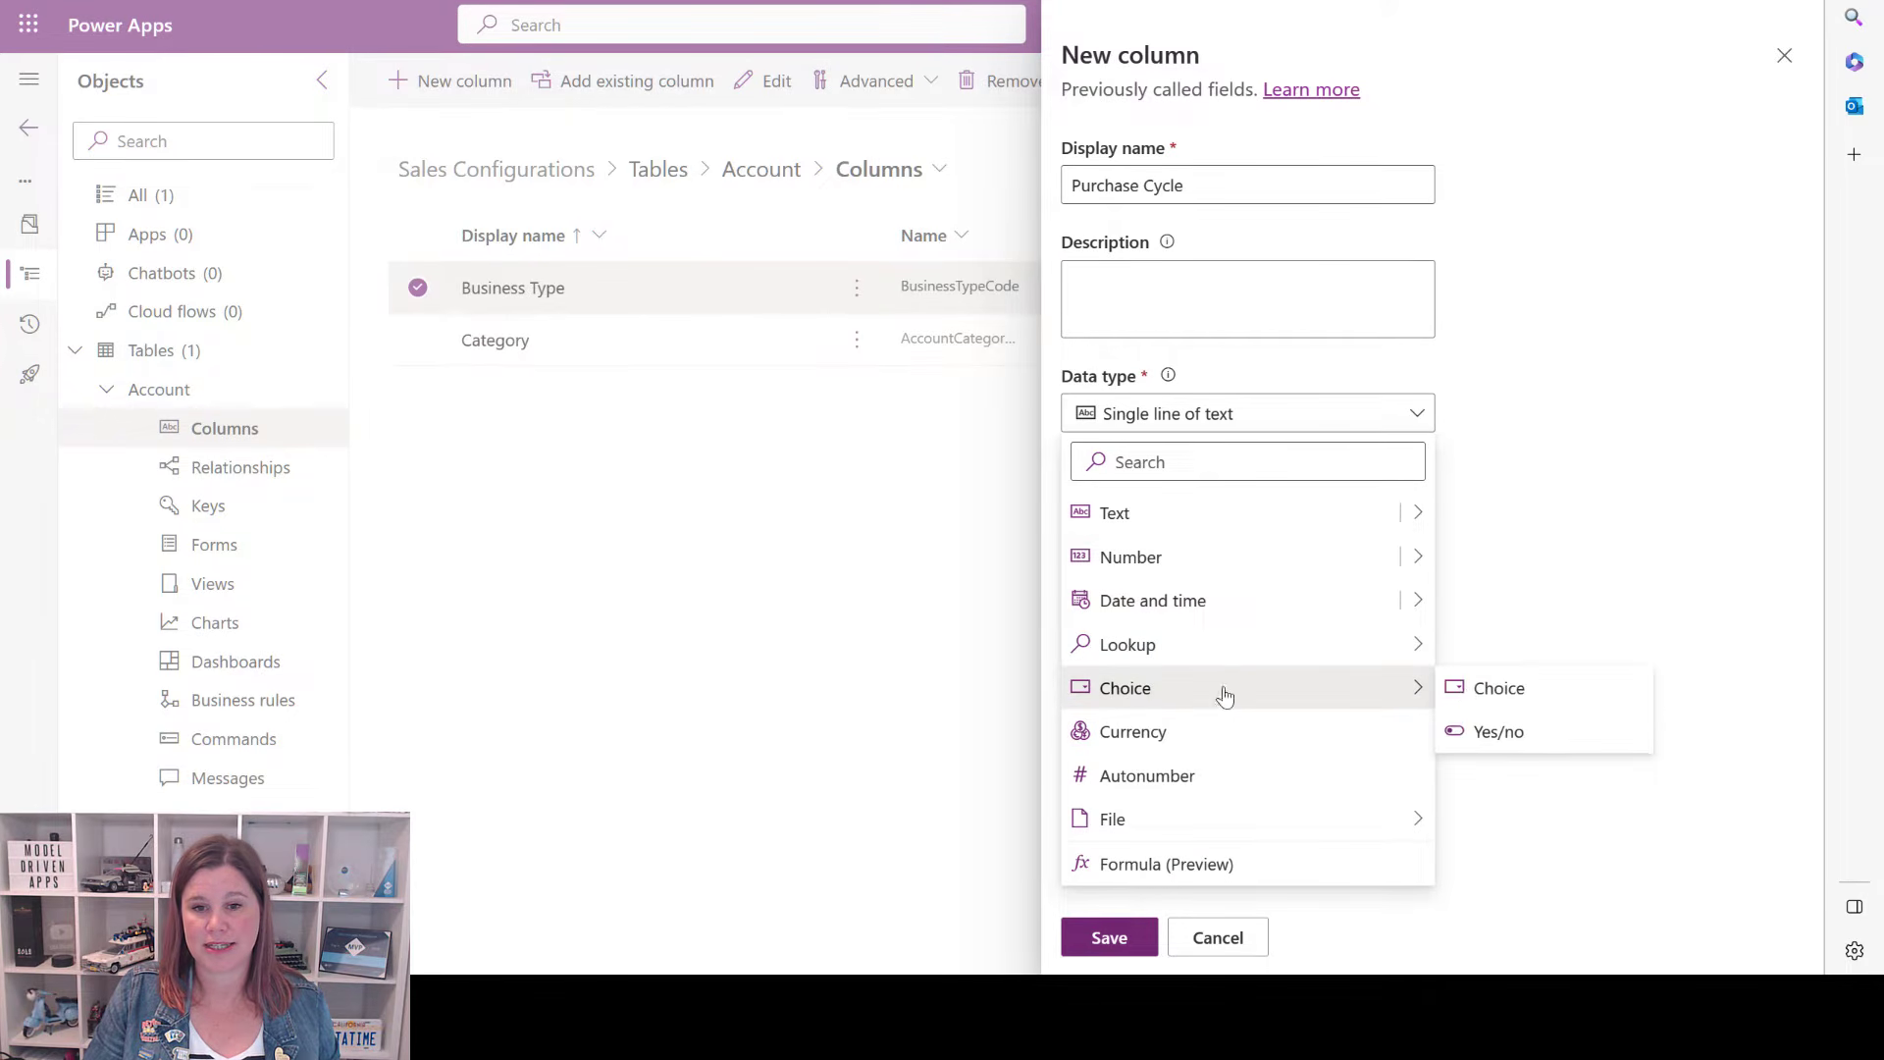
pyautogui.click(1537, 695)
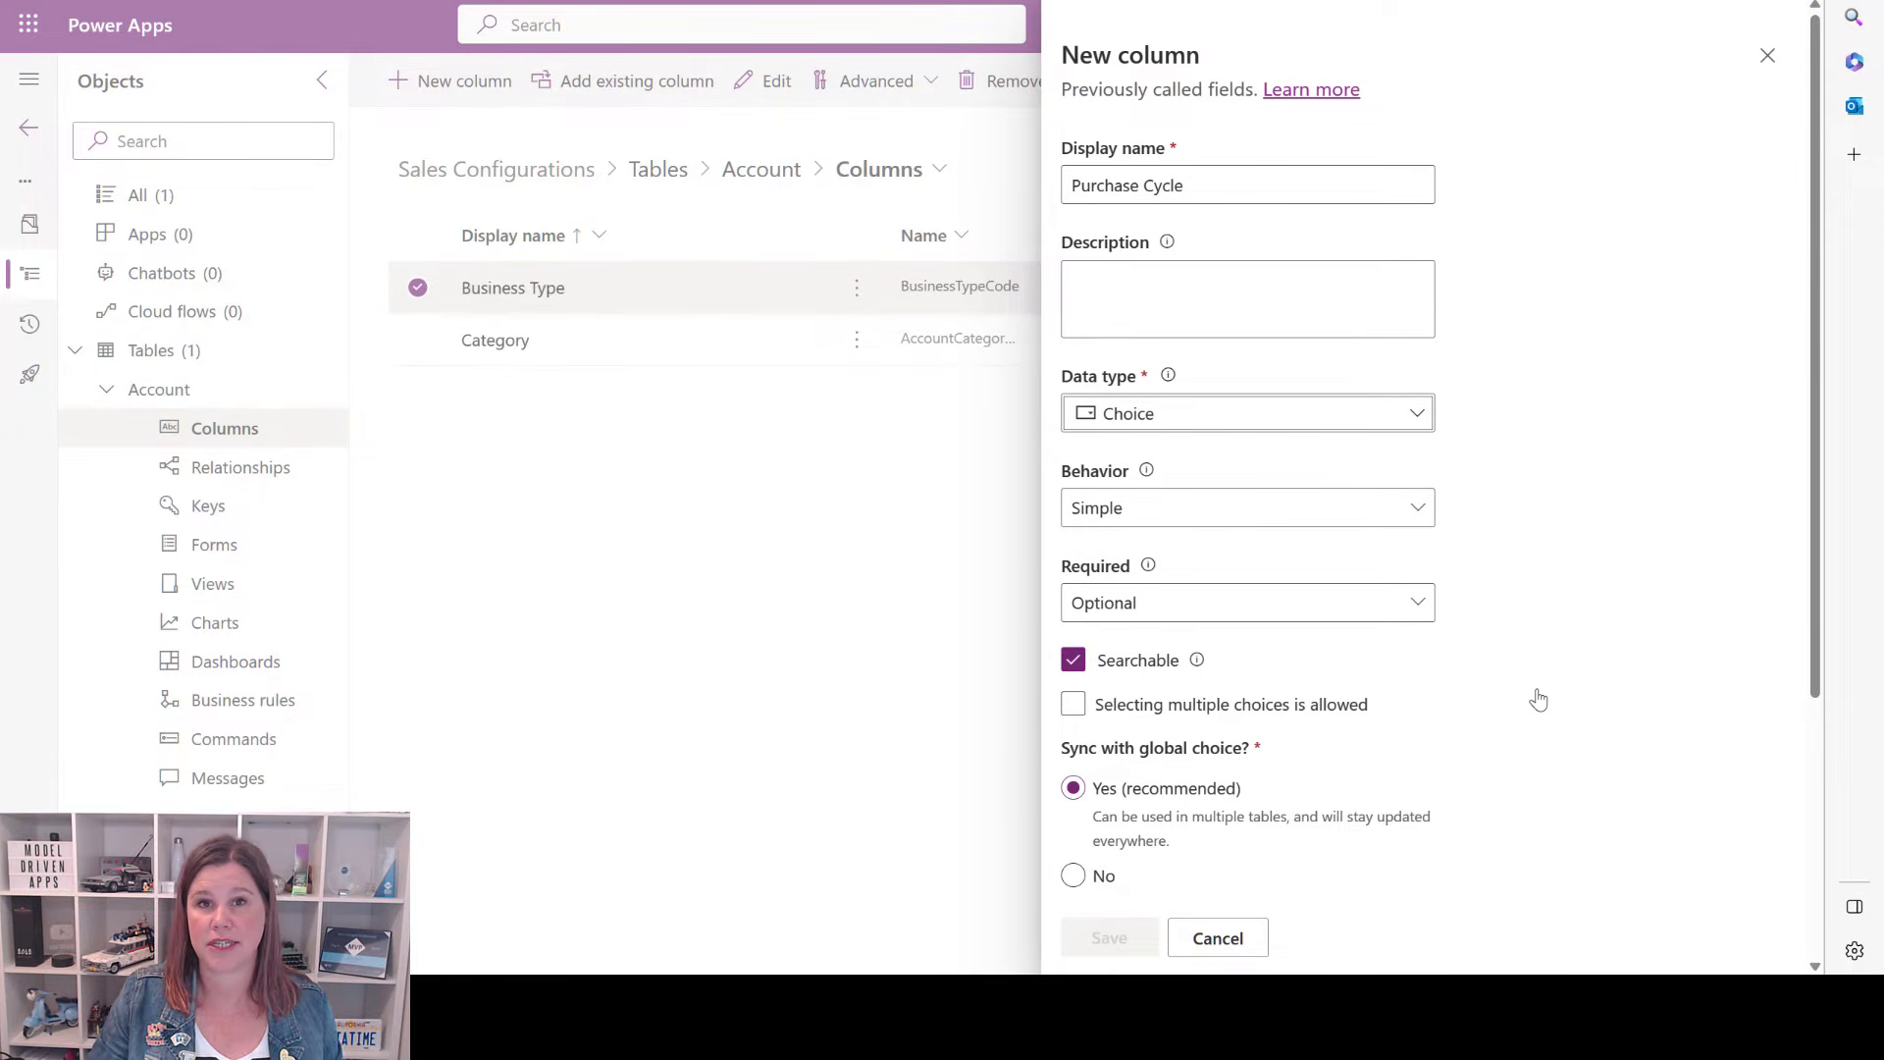
# Make Purchase Cycle a local choice not synced with a global one, with the choices Weekly, Monthly and Quarterly, and save the column.
pyautogui.scroll(-3, 1536, 699)
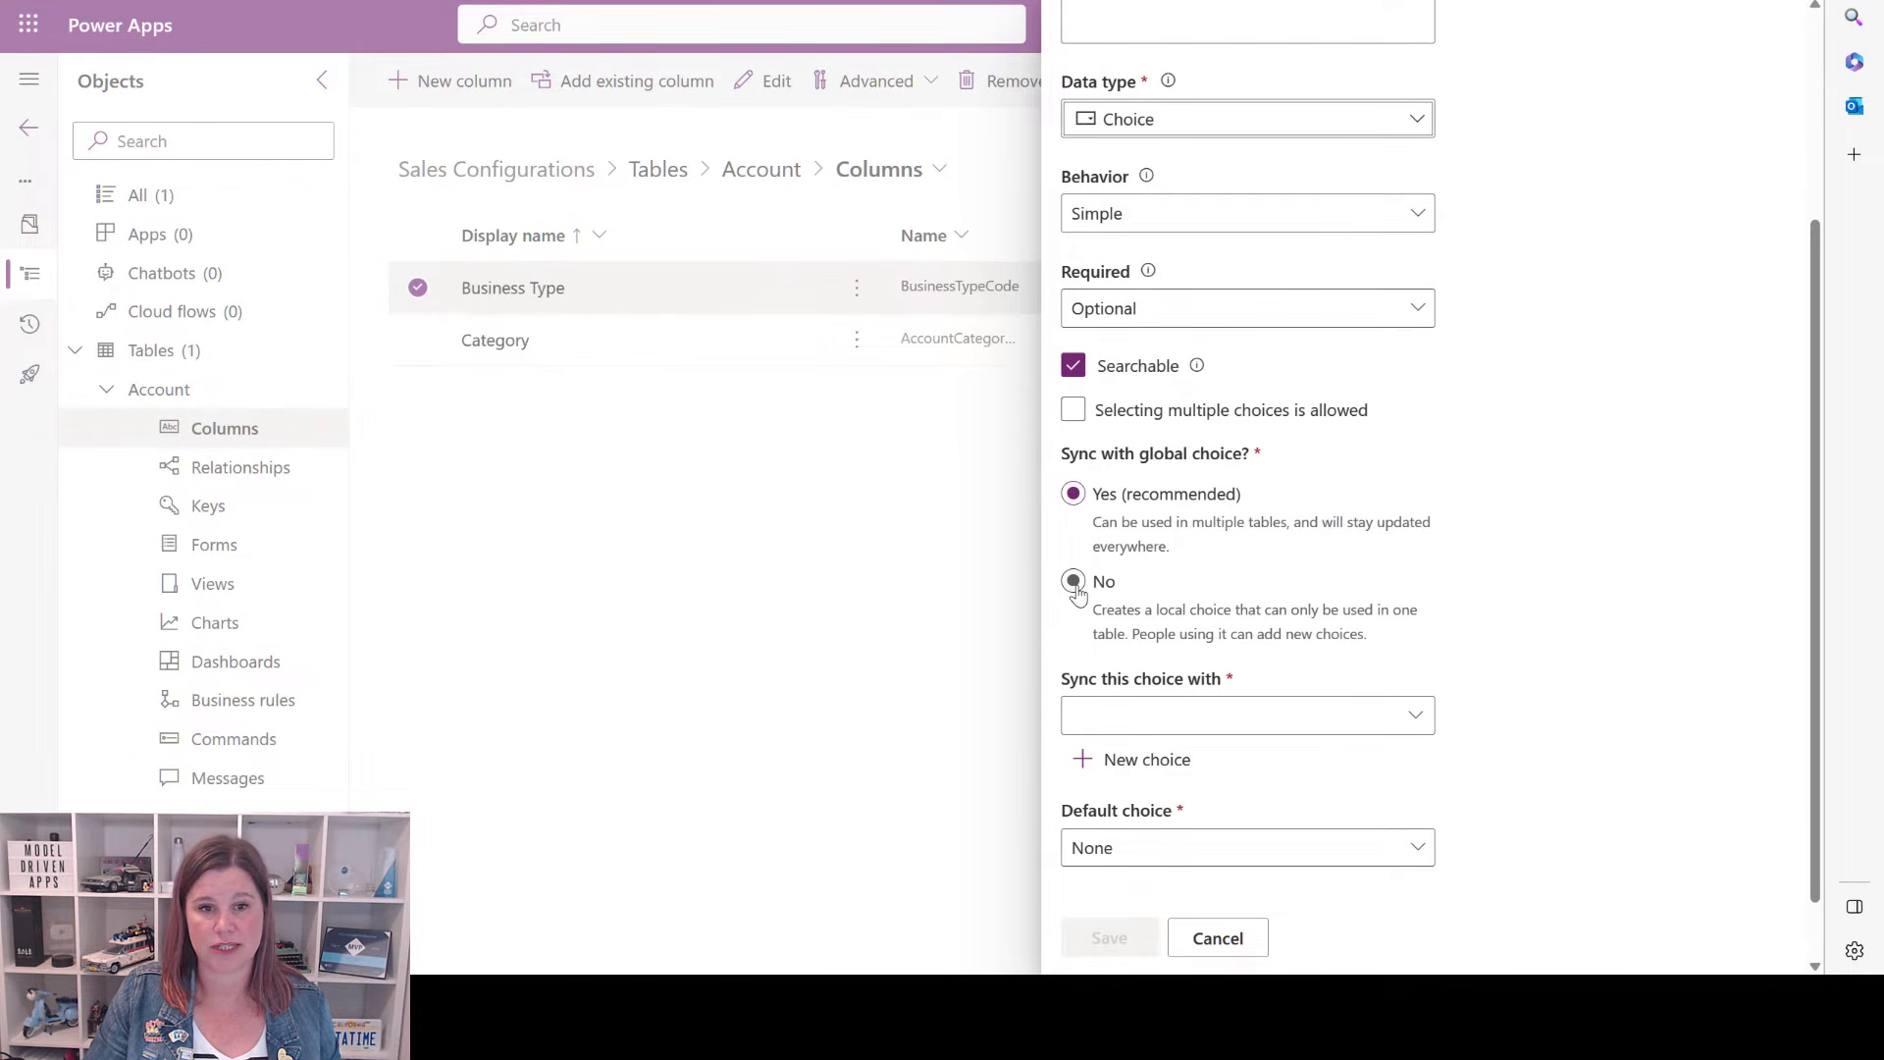
pyautogui.click(1074, 585)
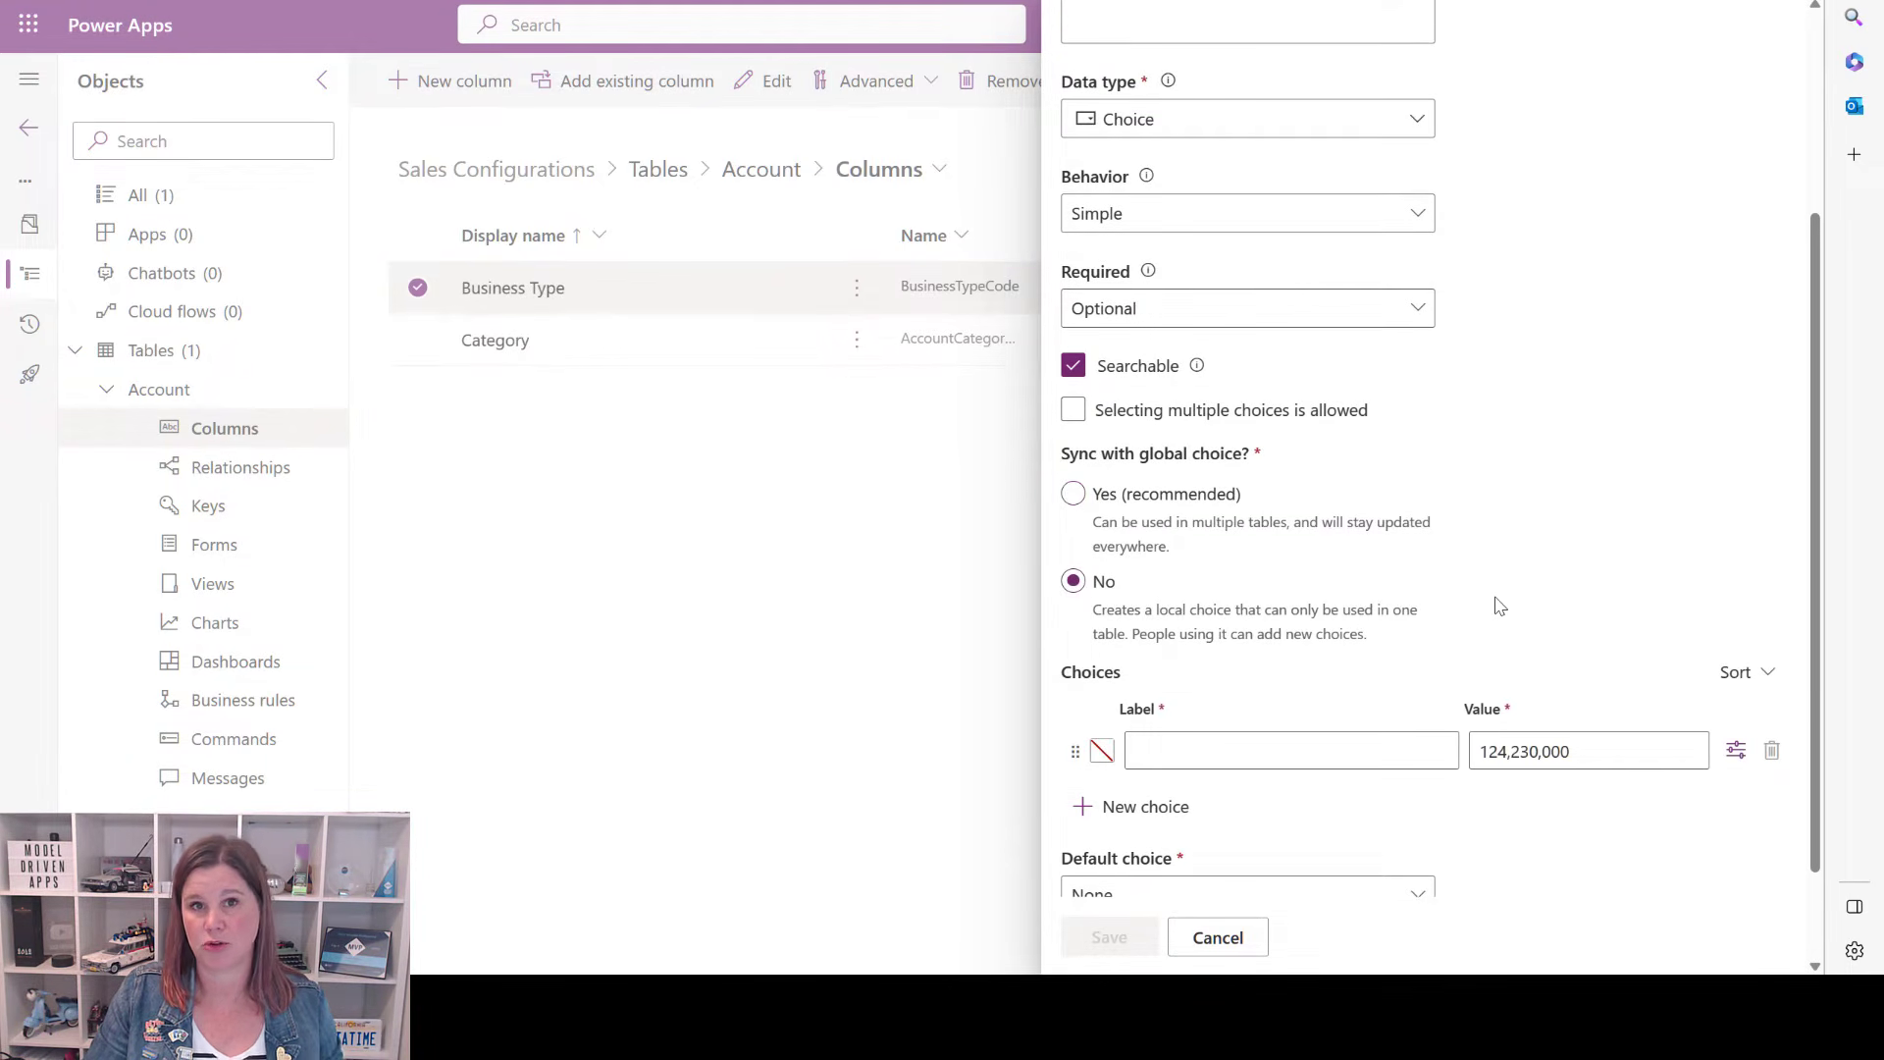
pyautogui.click(1236, 755)
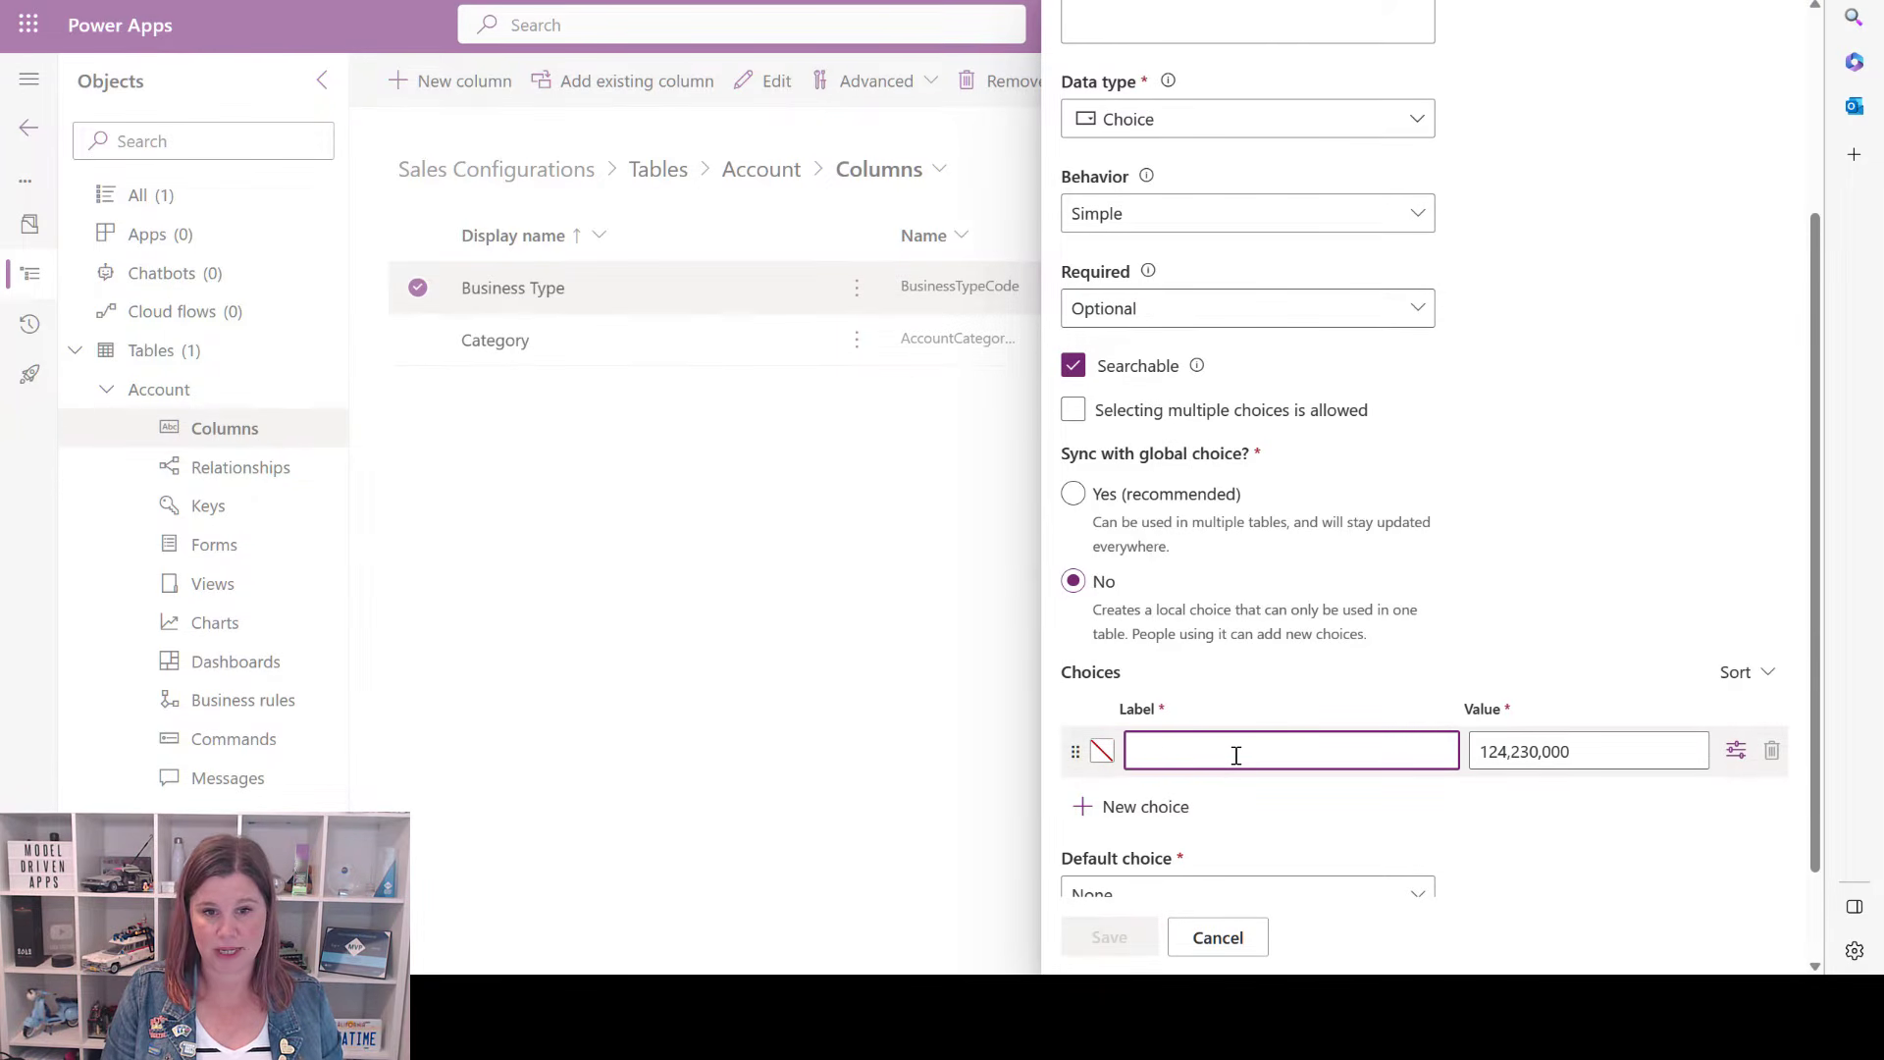
pyautogui.write('Weekly')
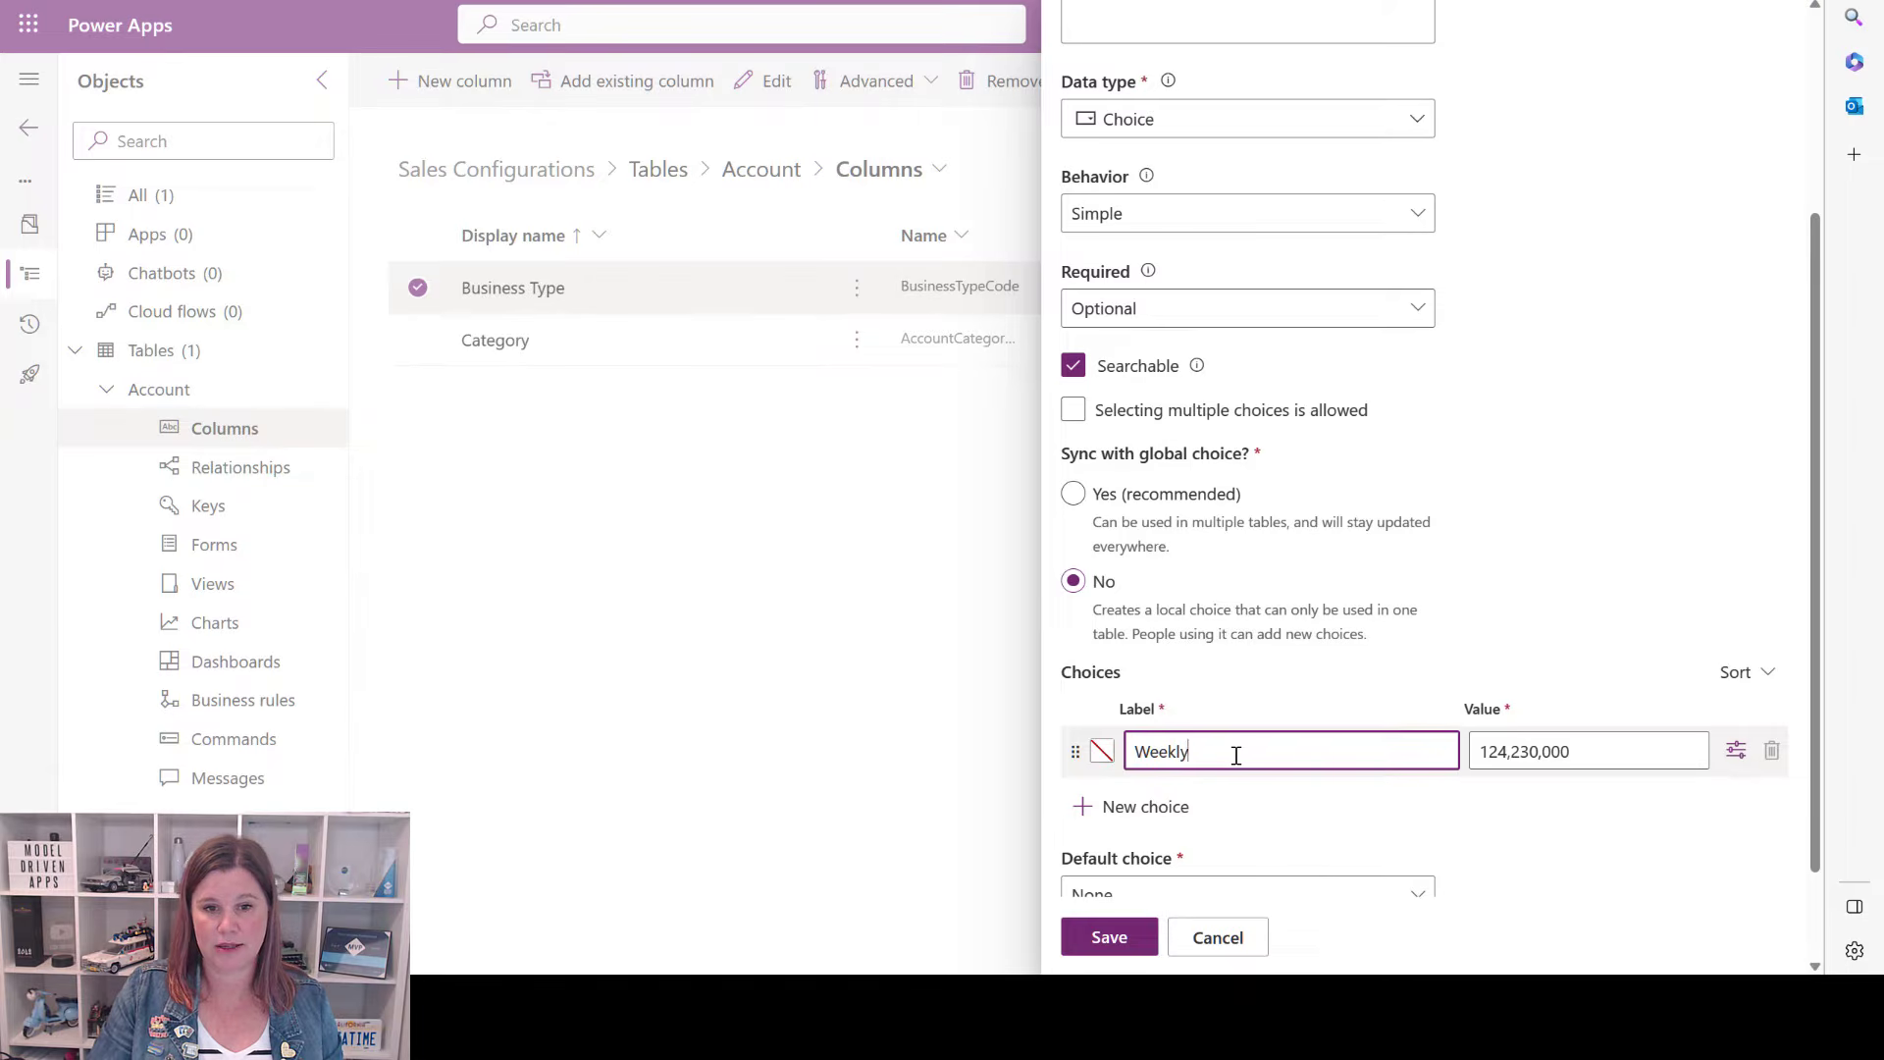
pyautogui.click(1156, 806)
pyautogui.write('Monthly')
pyautogui.click(1168, 856)
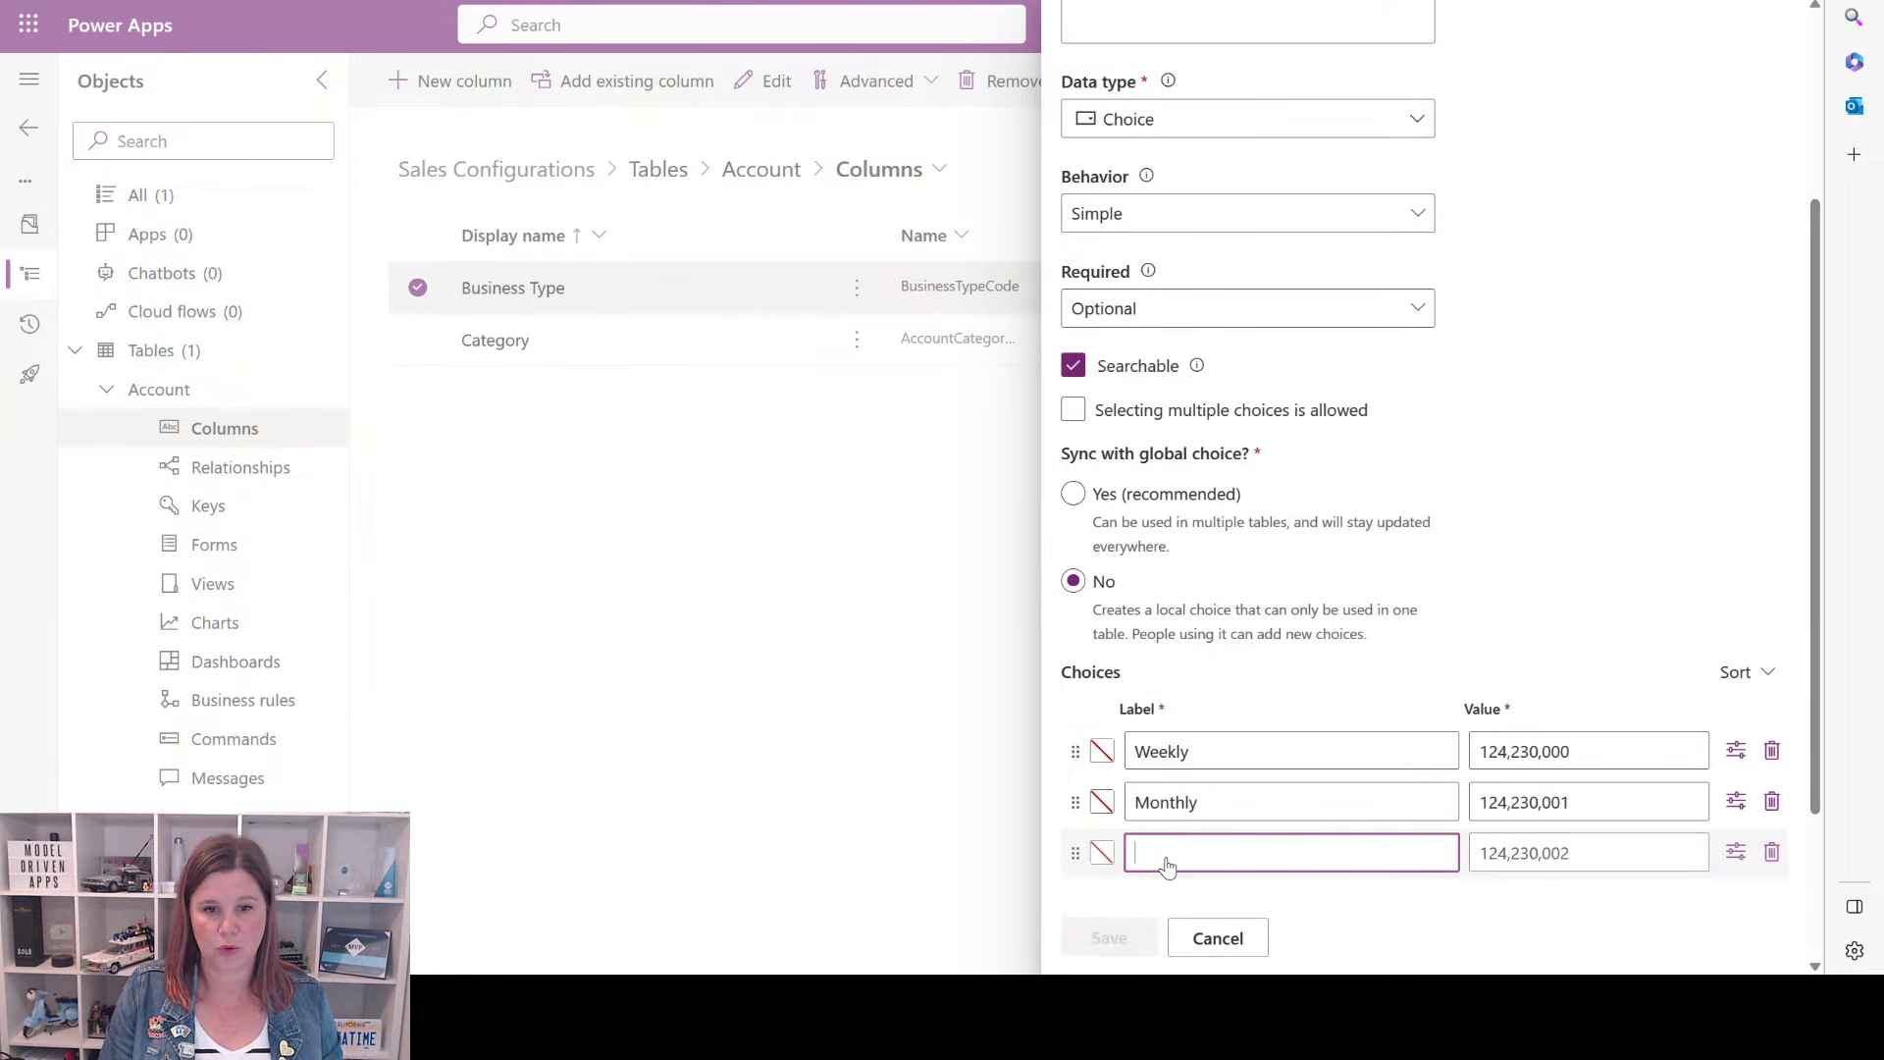
pyautogui.write('Quarterly')
pyautogui.click(1107, 938)
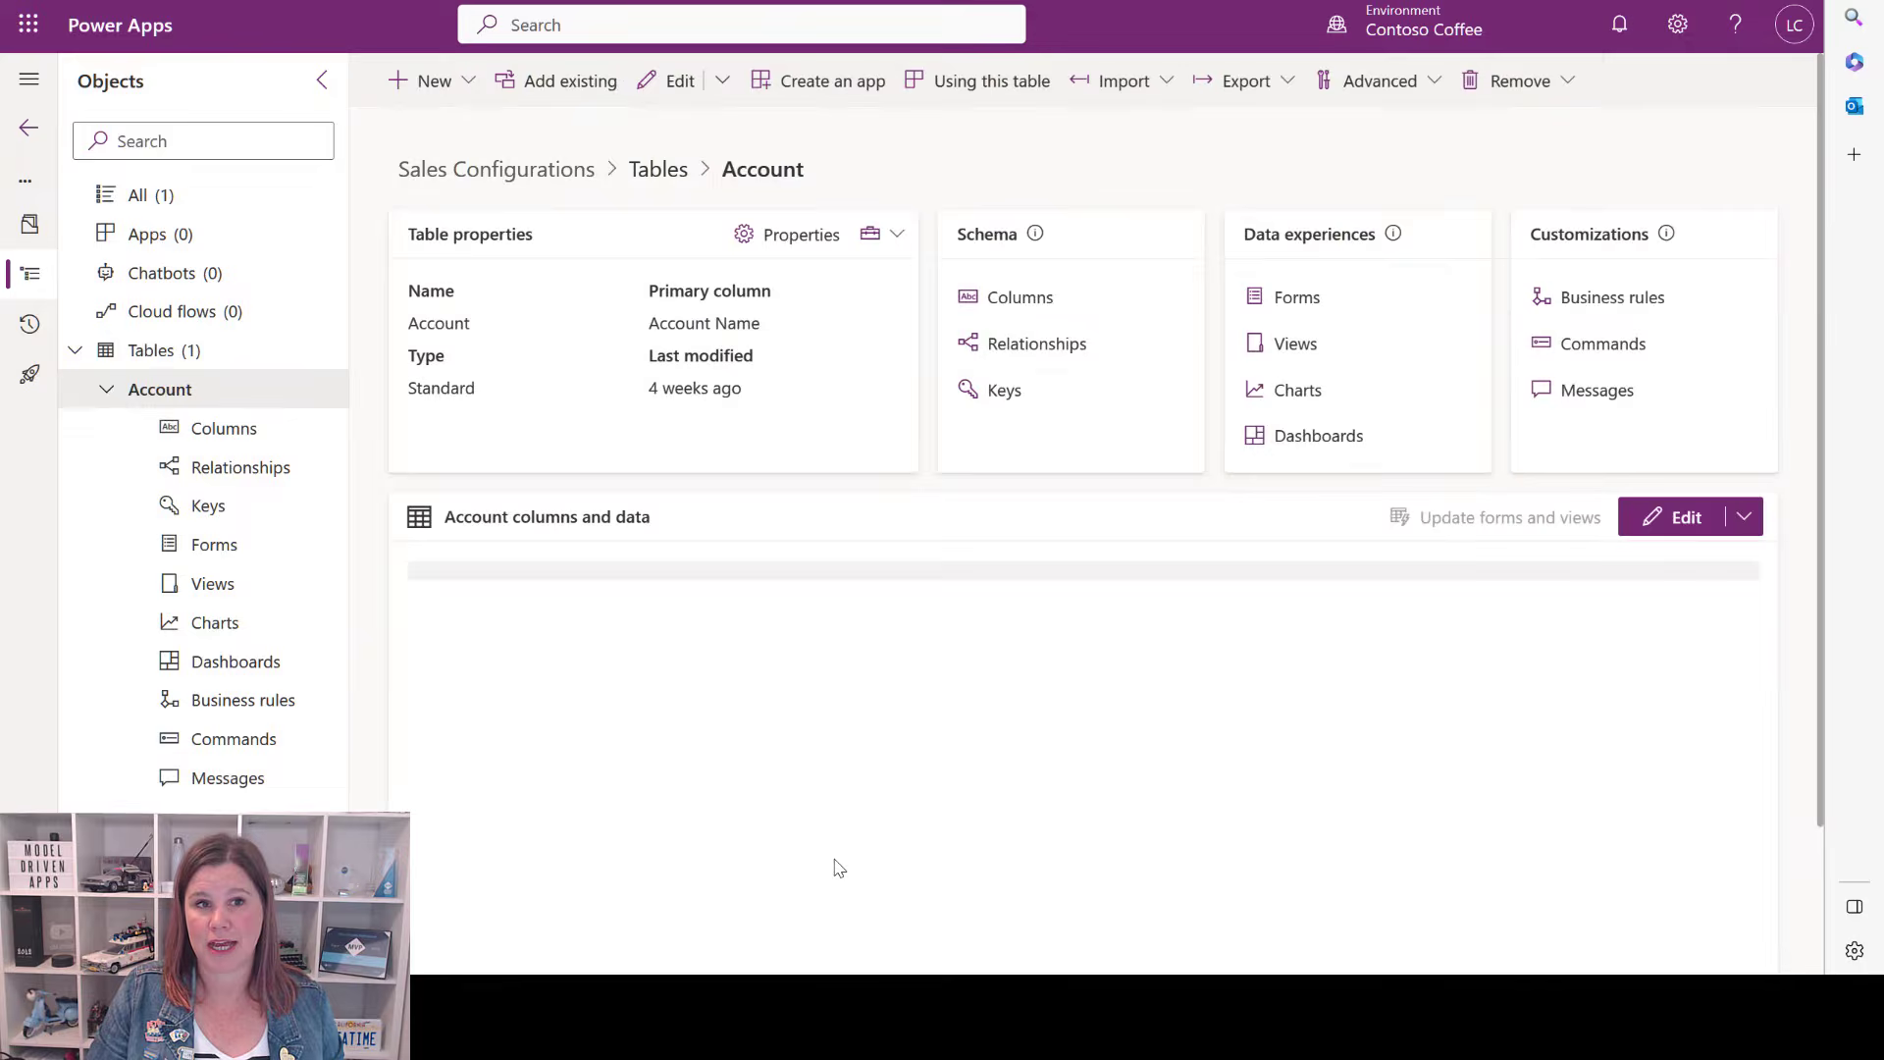
# Open the Account main form for editing and add the Business Type column below Parent Account in the Account Information section.
pyautogui.click(1300, 296)
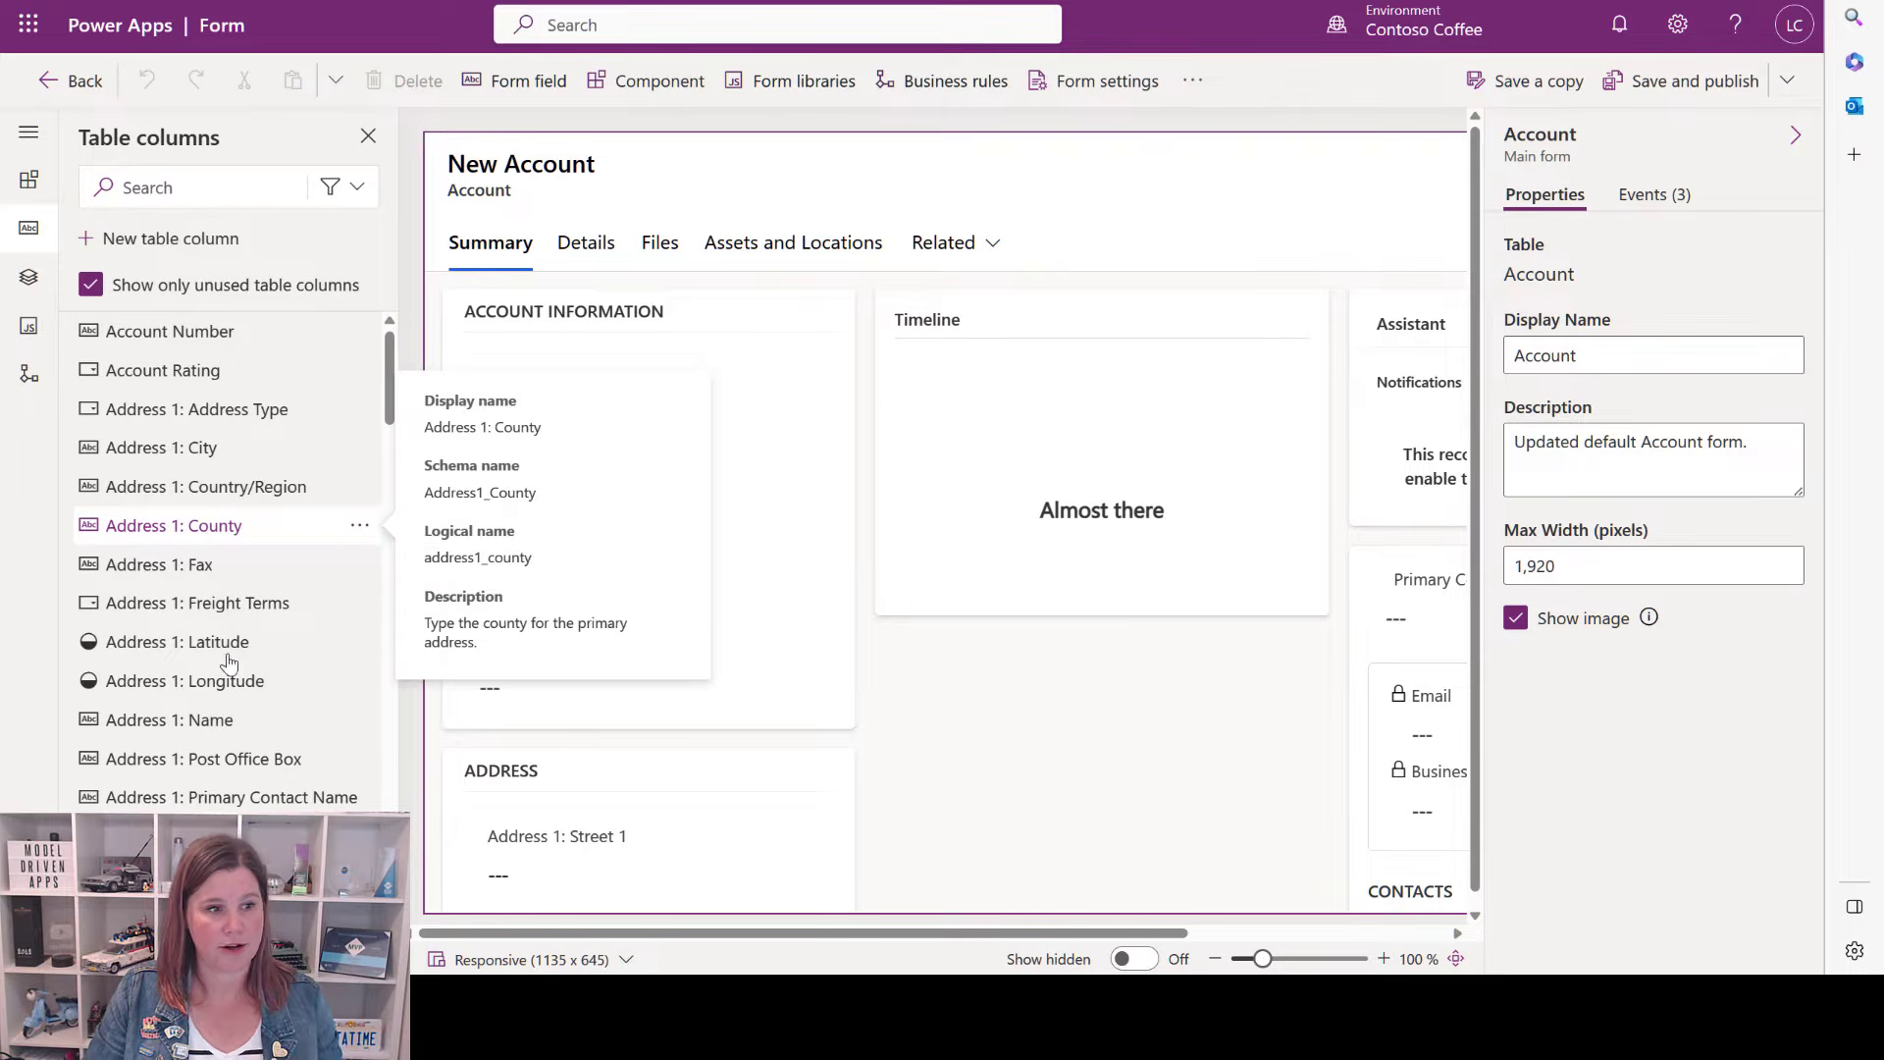
pyautogui.scroll(-12, 210, 664)
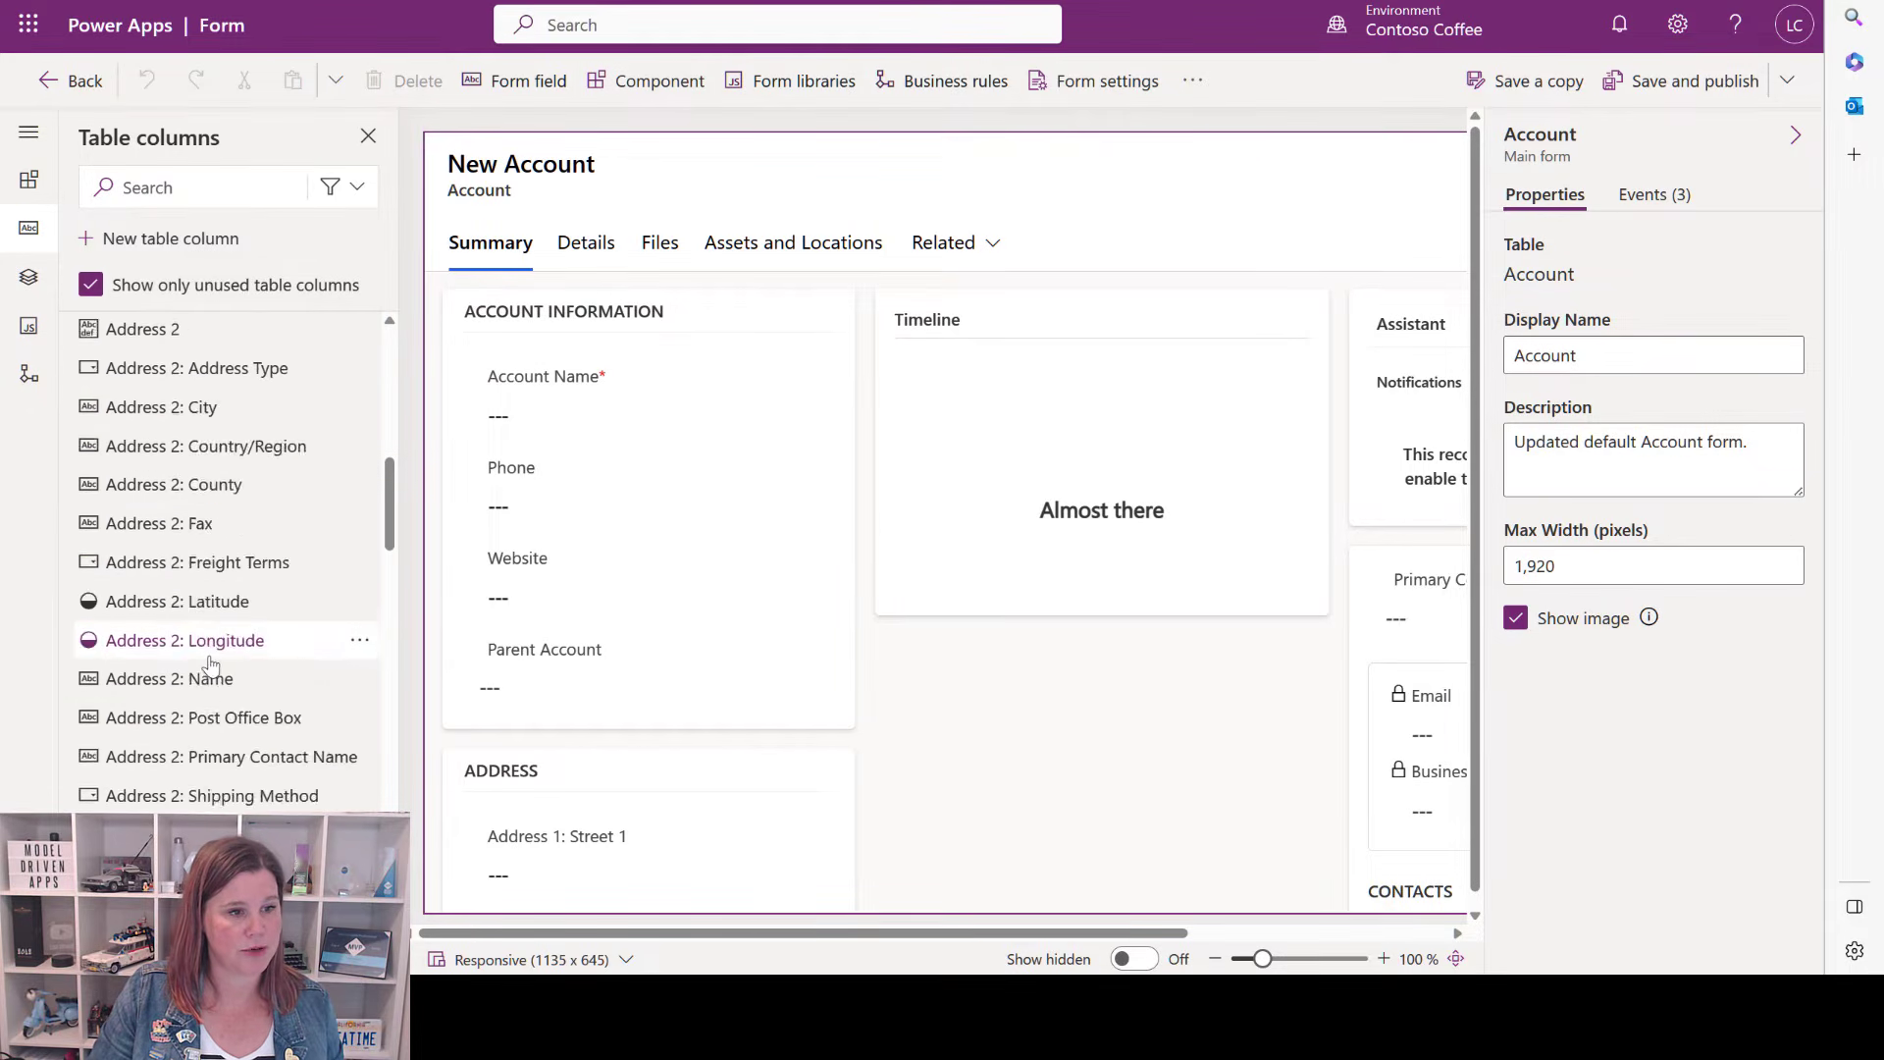
pyautogui.scroll(10, 210, 664)
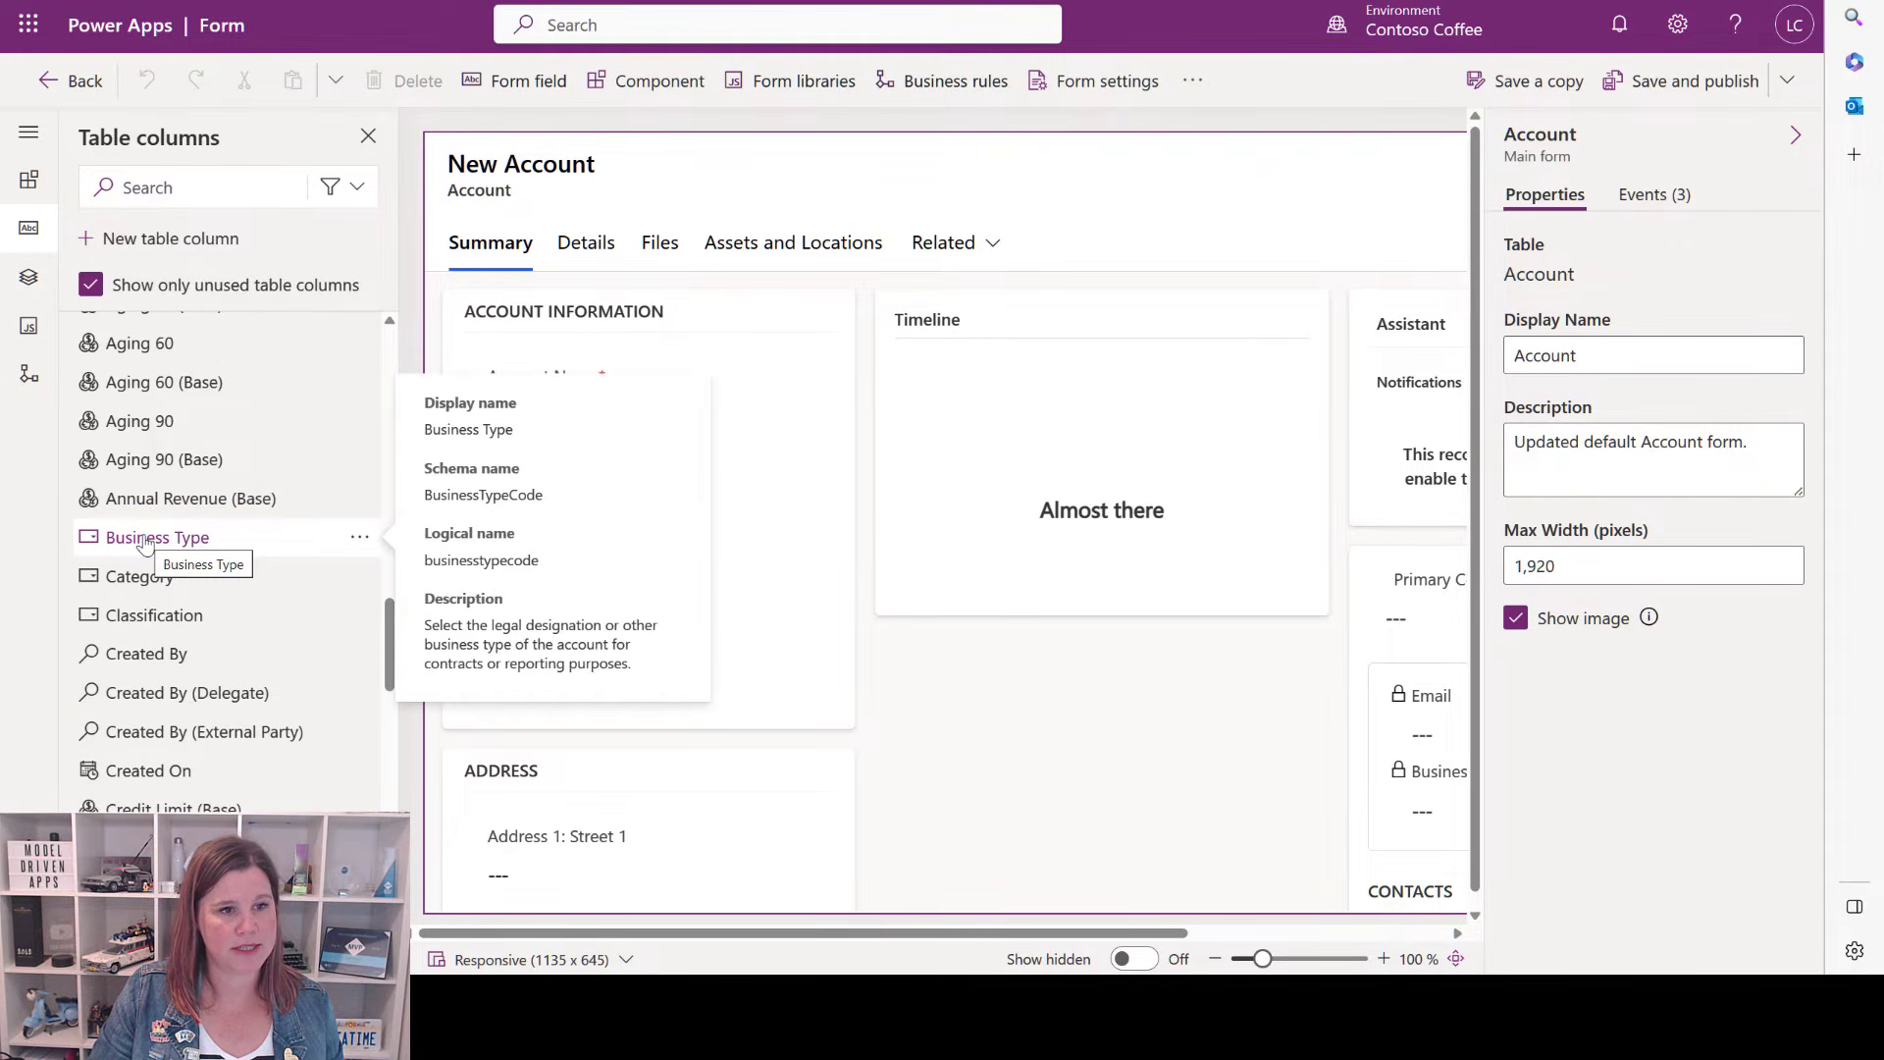
pyautogui.moveTo(326, 539); pyautogui.dragTo(523, 746)
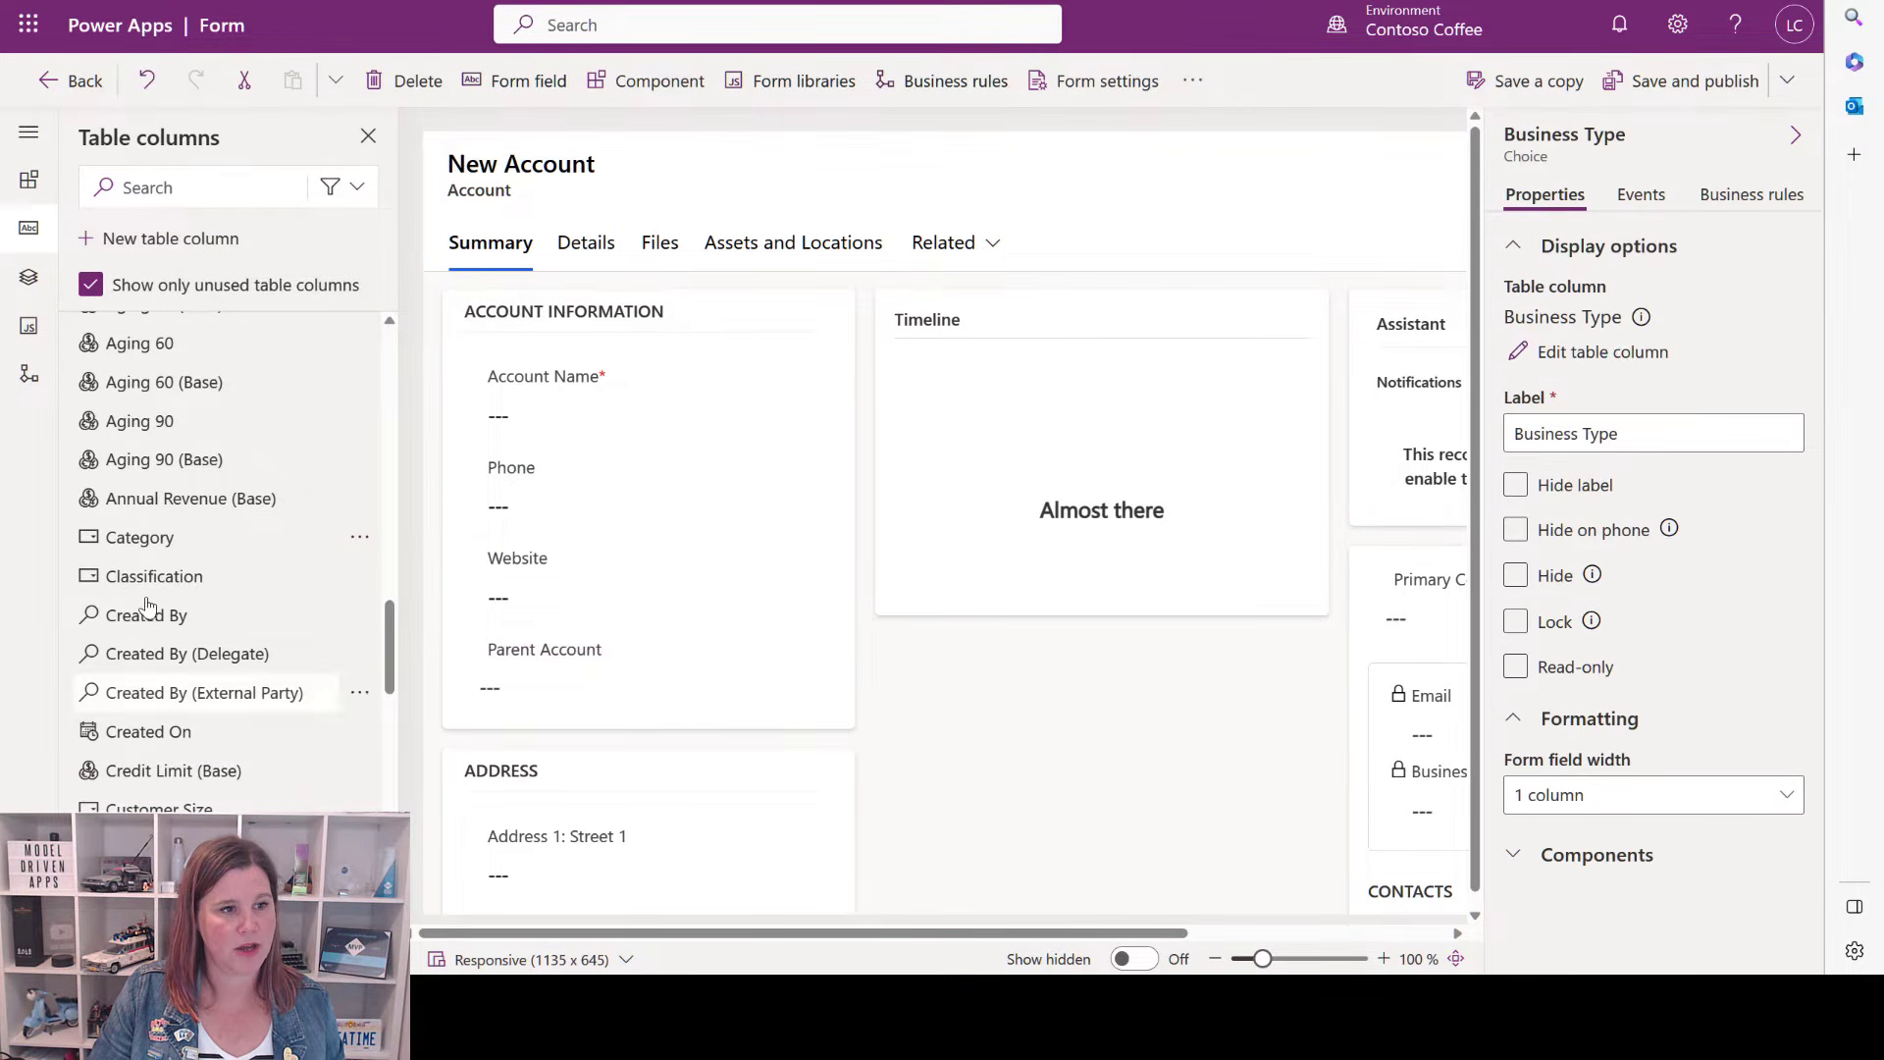
# Add the Classification column to the Account form's header, after the Owner field.
pyautogui.moveTo(147, 581); pyautogui.dragTo(1357, 195)
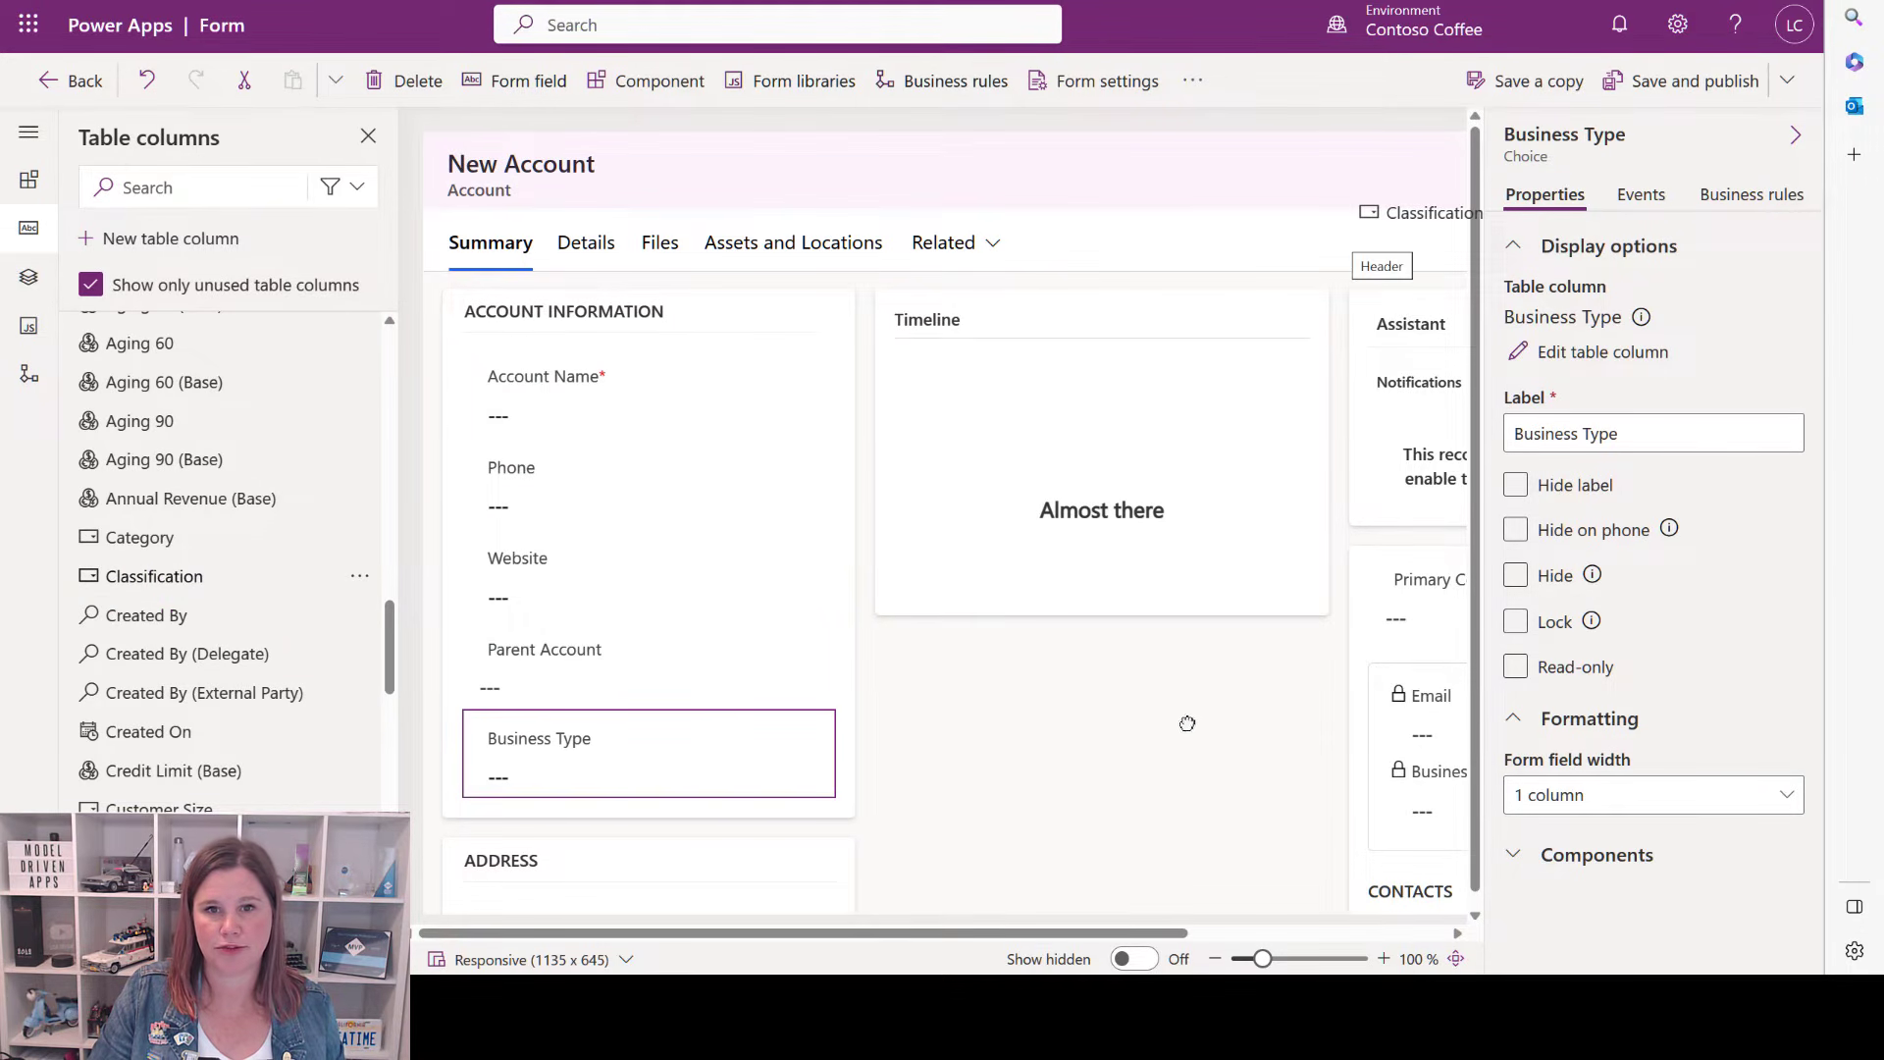
pyautogui.moveTo(1079, 937); pyautogui.dragTo(1338, 937)
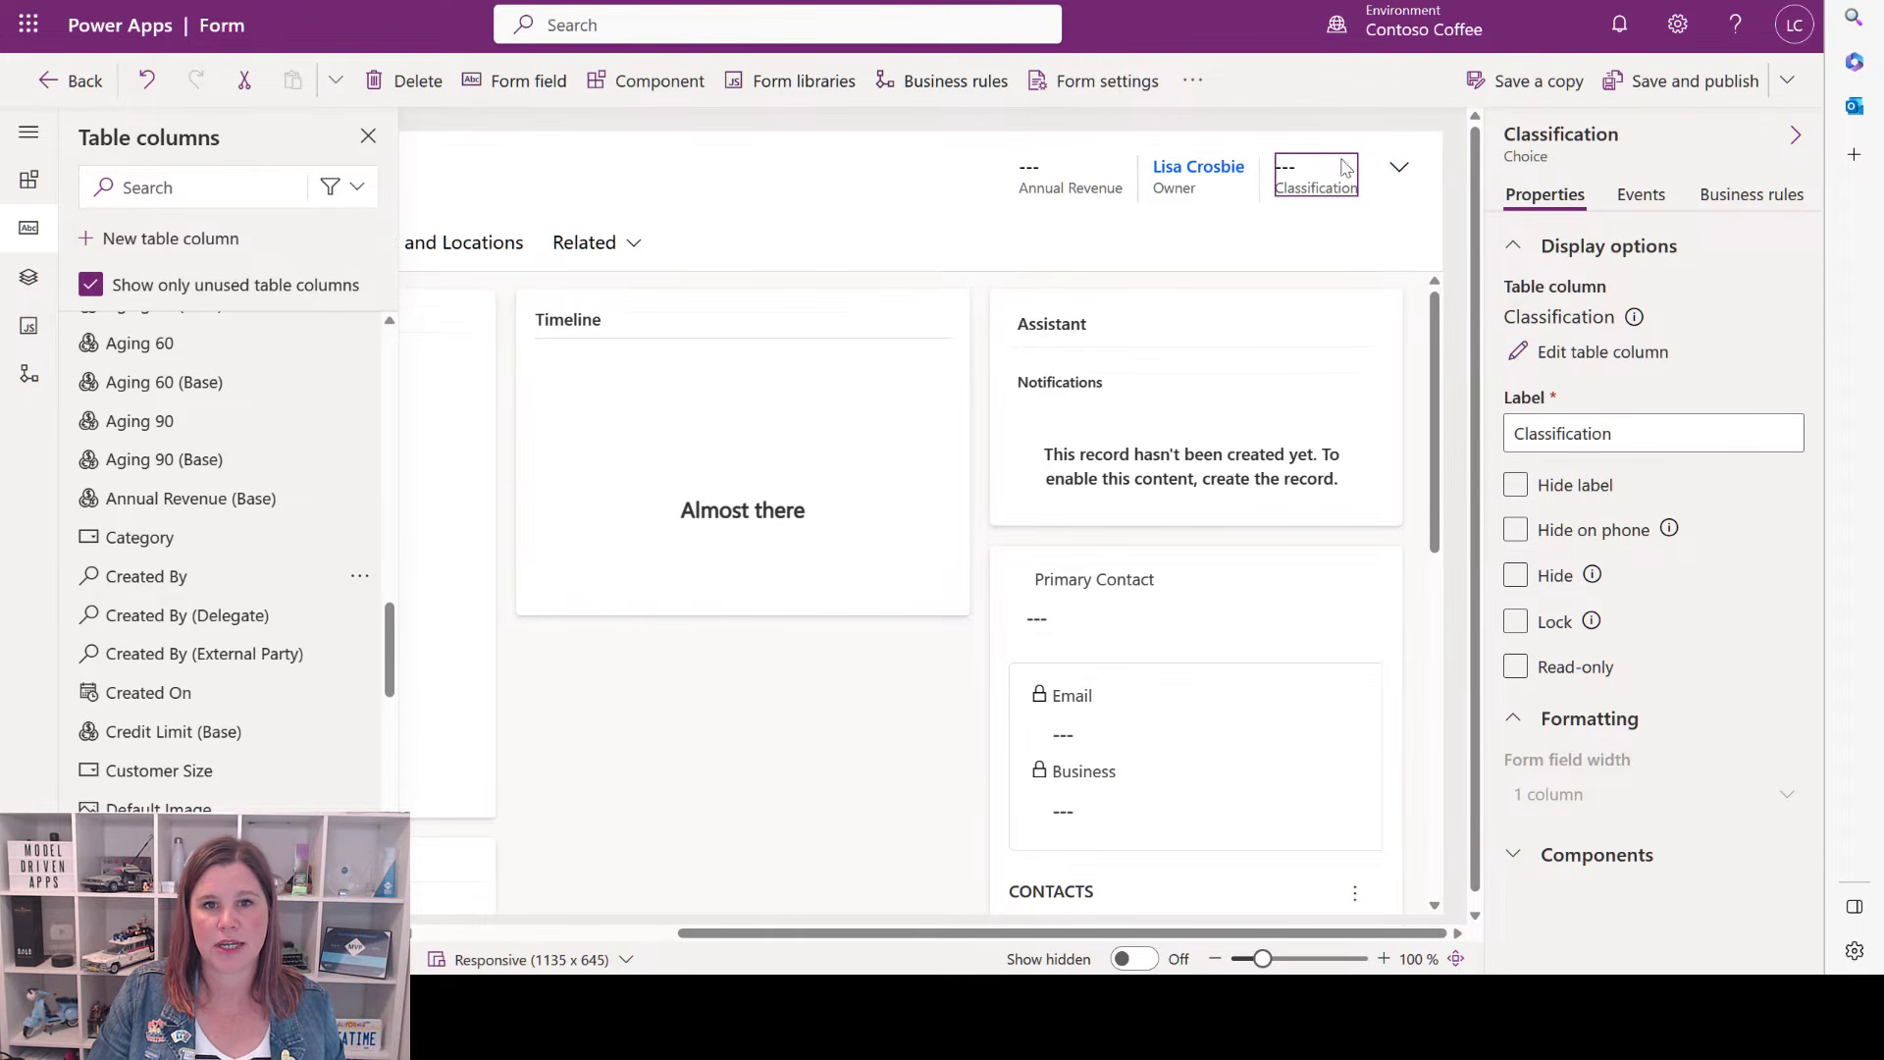
pyautogui.moveTo(1264, 169)
pyautogui.mouseDown()
pyautogui.moveTo(1166, 171)
pyautogui.moveTo(1346, 385)
pyautogui.moveTo(998, 321)
pyautogui.mouseUp()
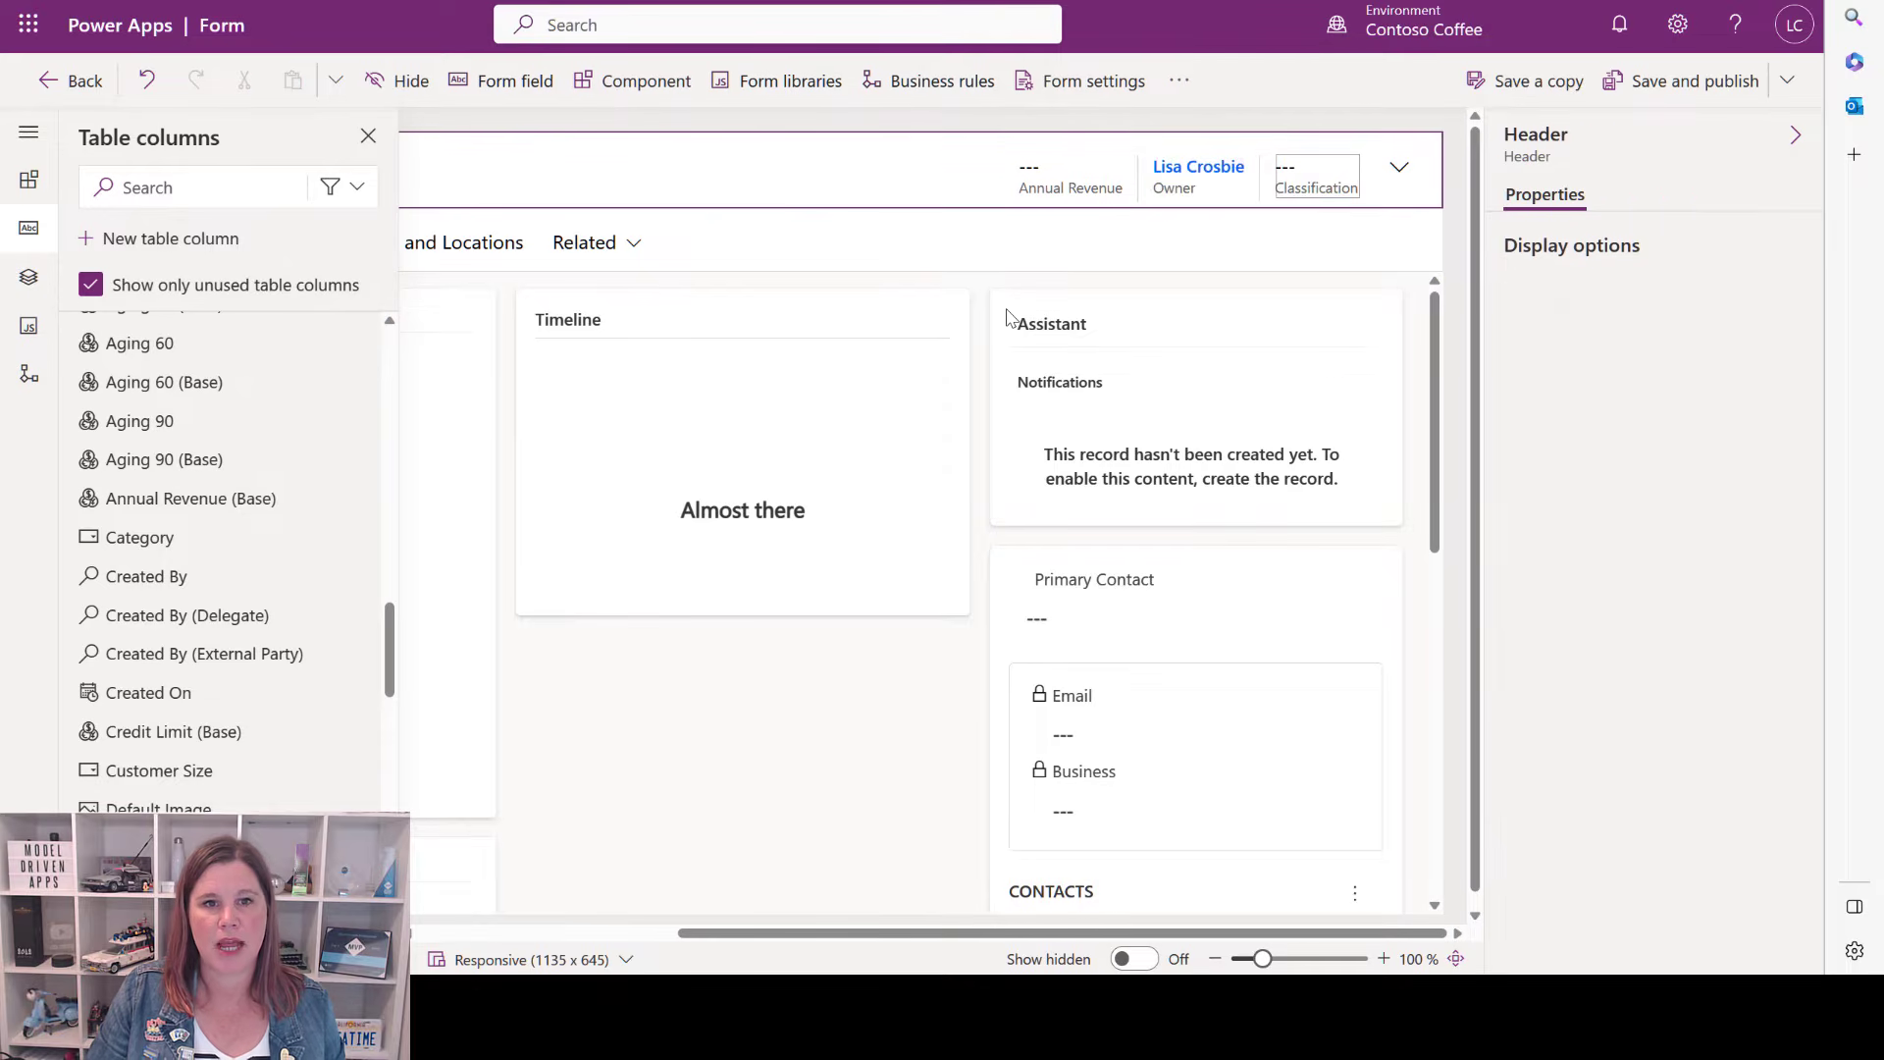
pyautogui.moveTo(869, 932); pyautogui.dragTo(611, 932)
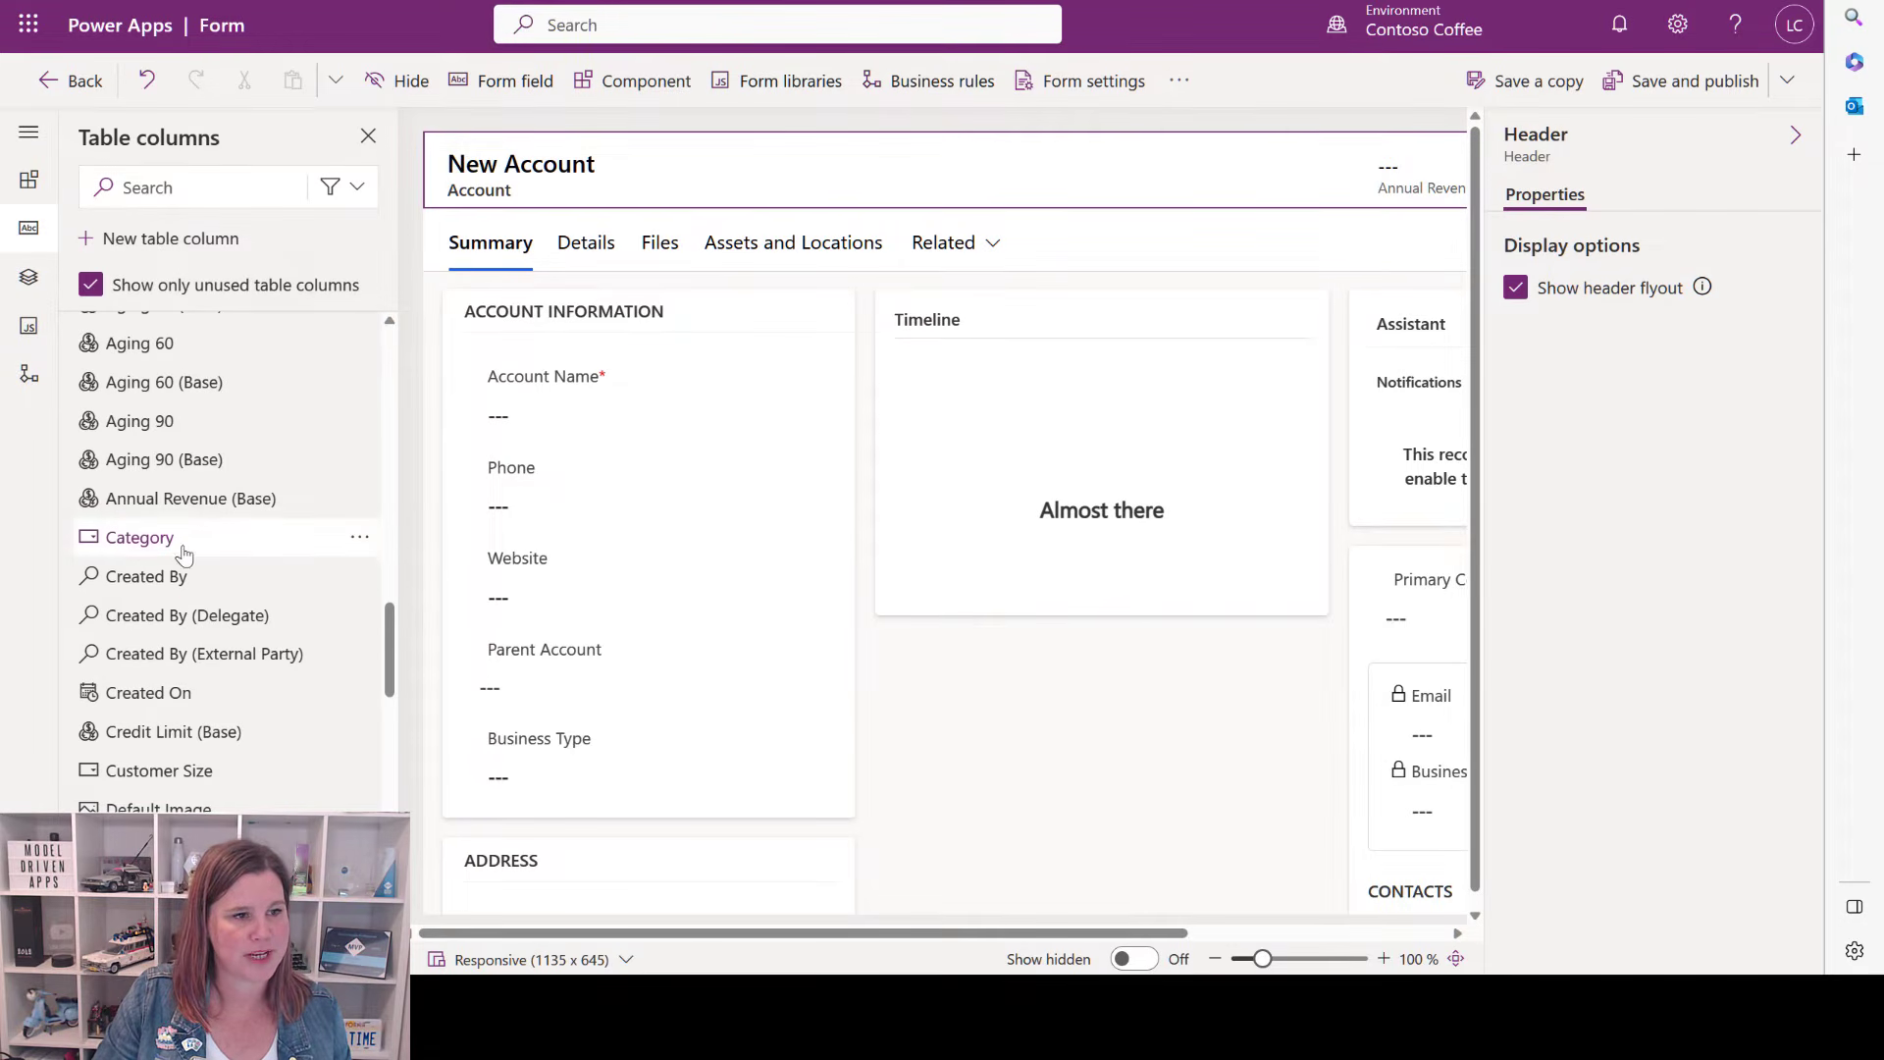
# Find the Purchase Cycle column by searching for "purch", add it below Business Type in the Account Information section, and save the form.
pyautogui.scroll(-2, 226, 687)
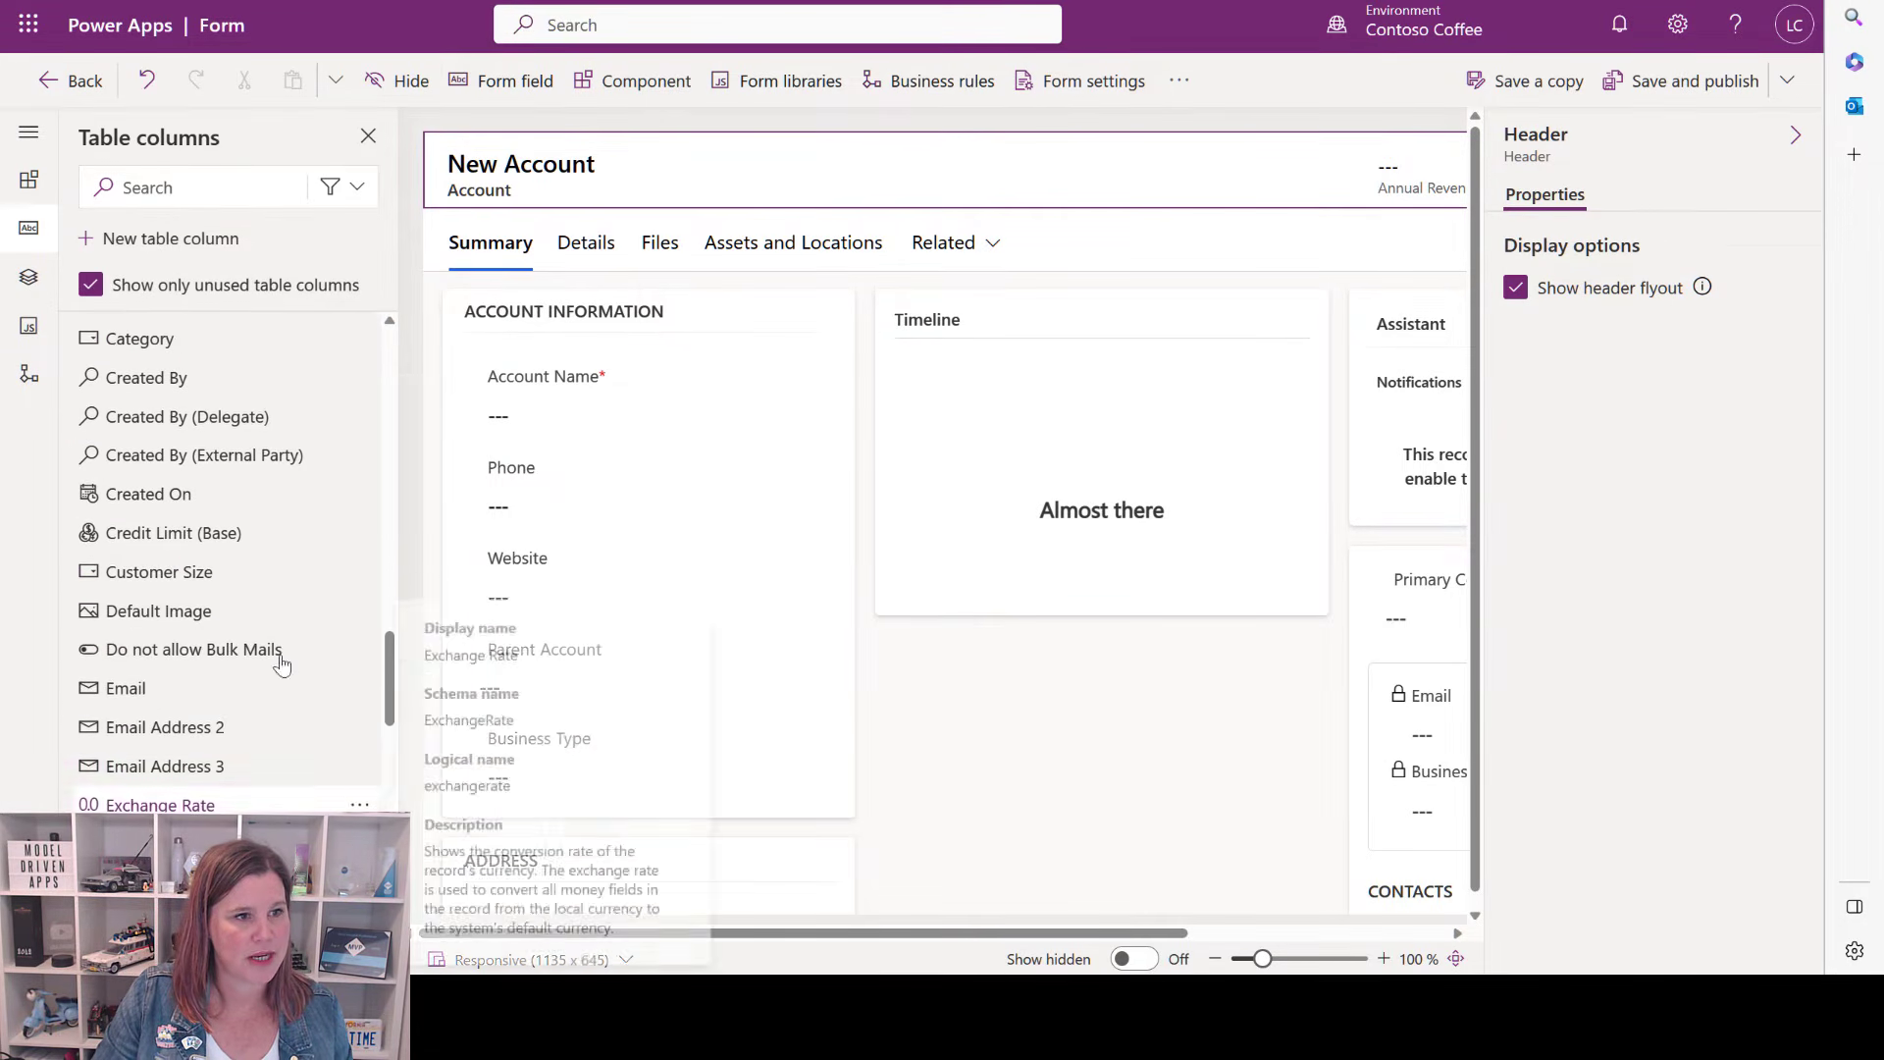
pyautogui.click(186, 184)
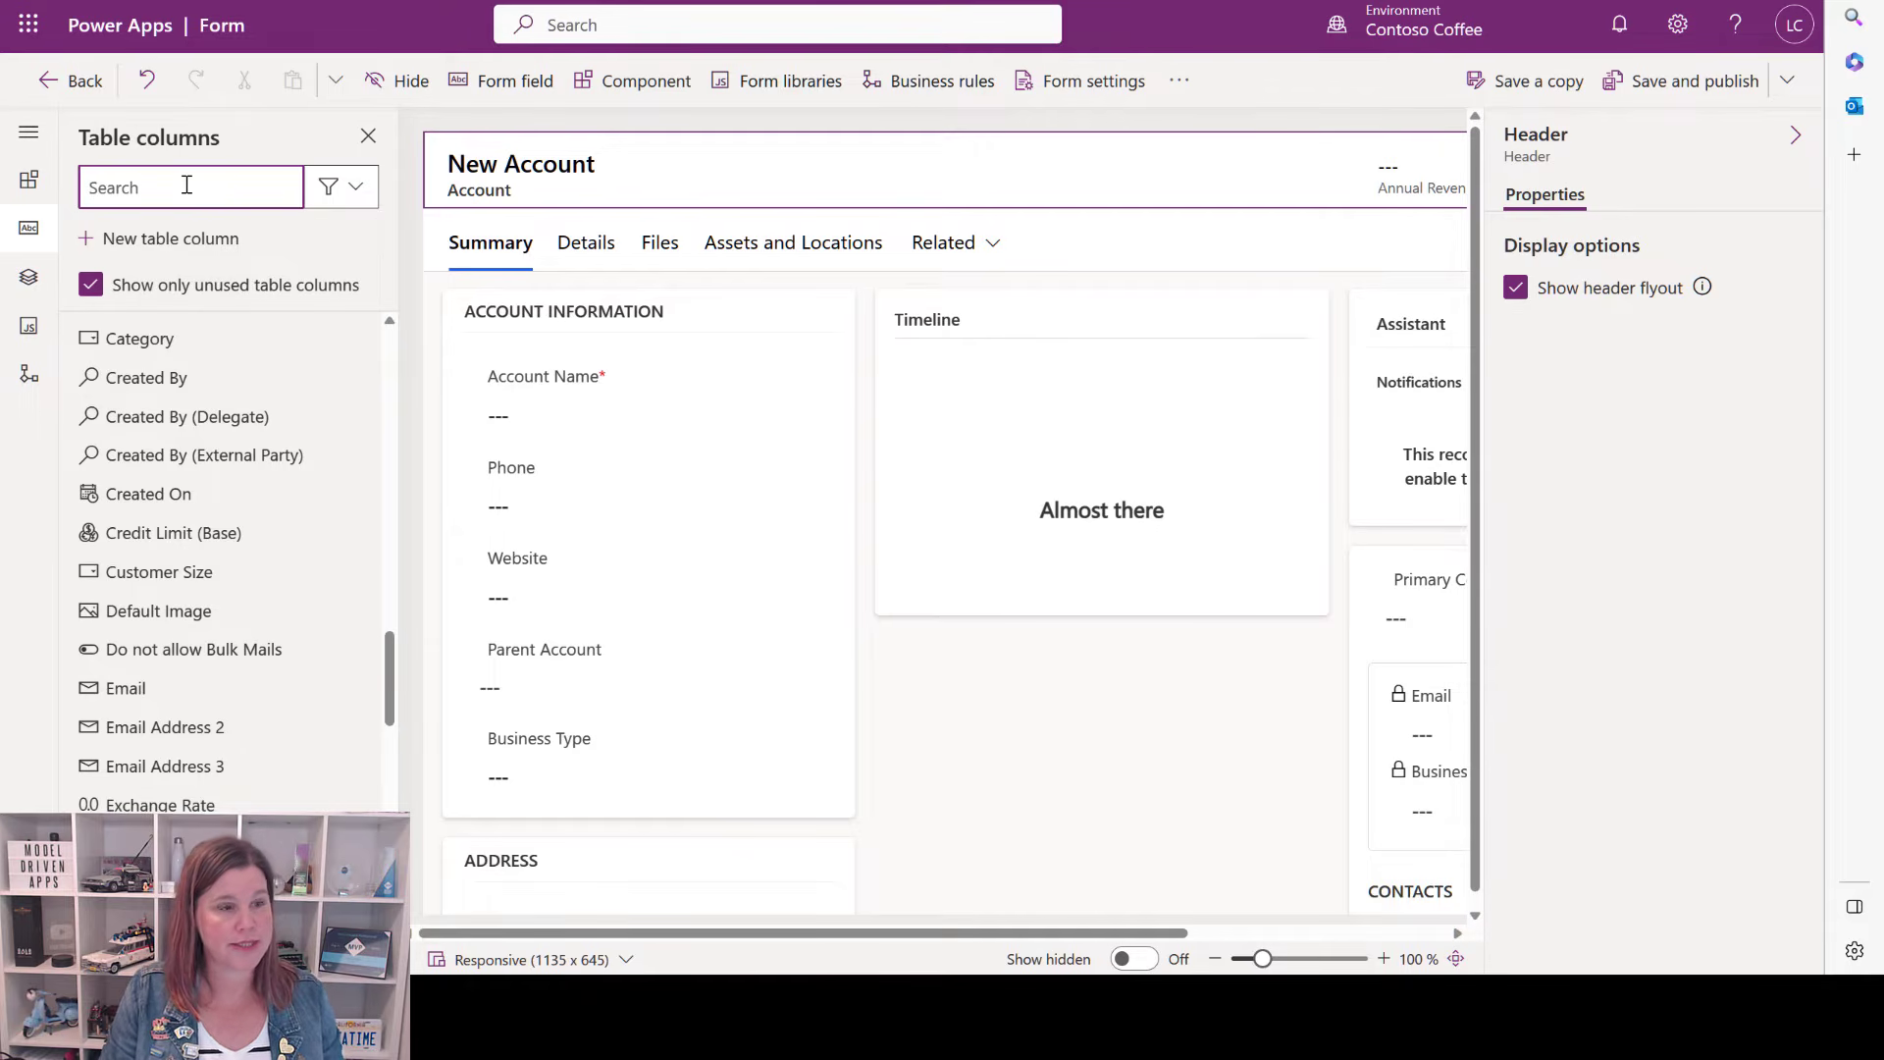
pyautogui.write('purch')
pyautogui.moveTo(151, 337); pyautogui.dragTo(553, 777)
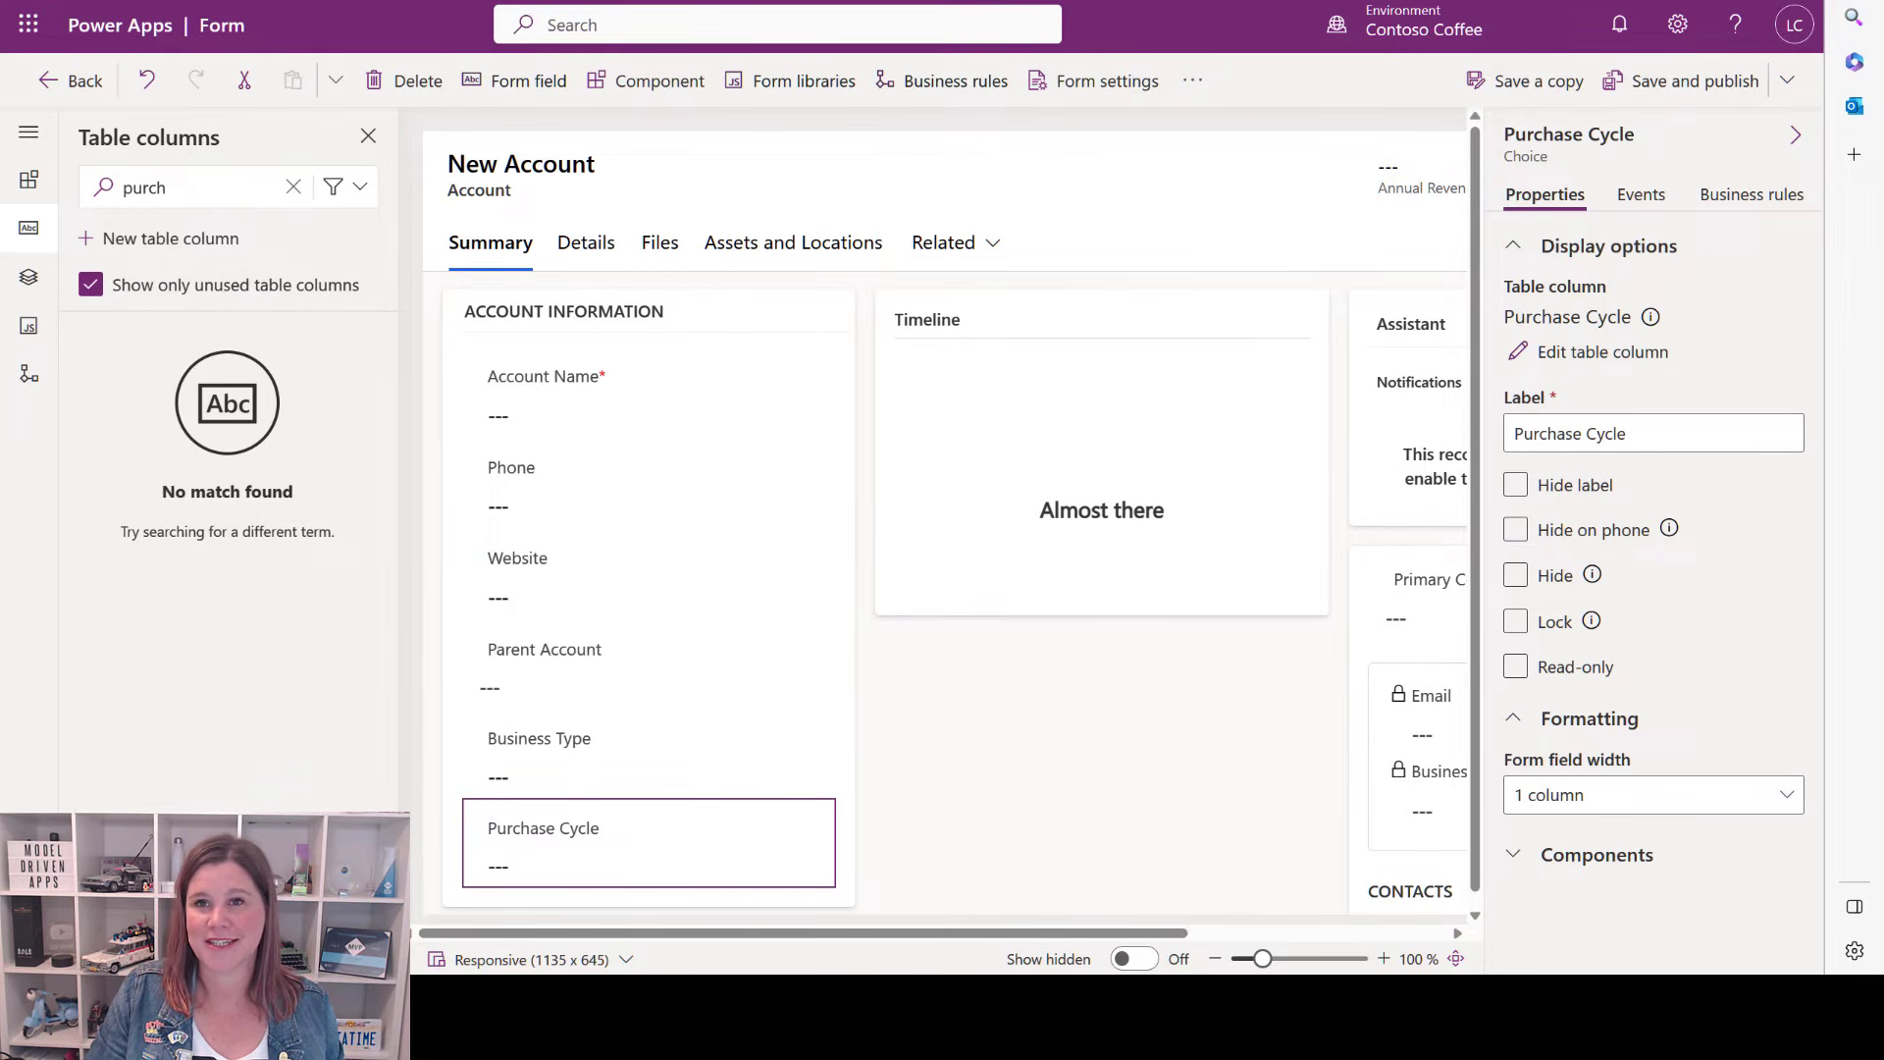
pyautogui.click(1787, 80)
pyautogui.click(1668, 138)
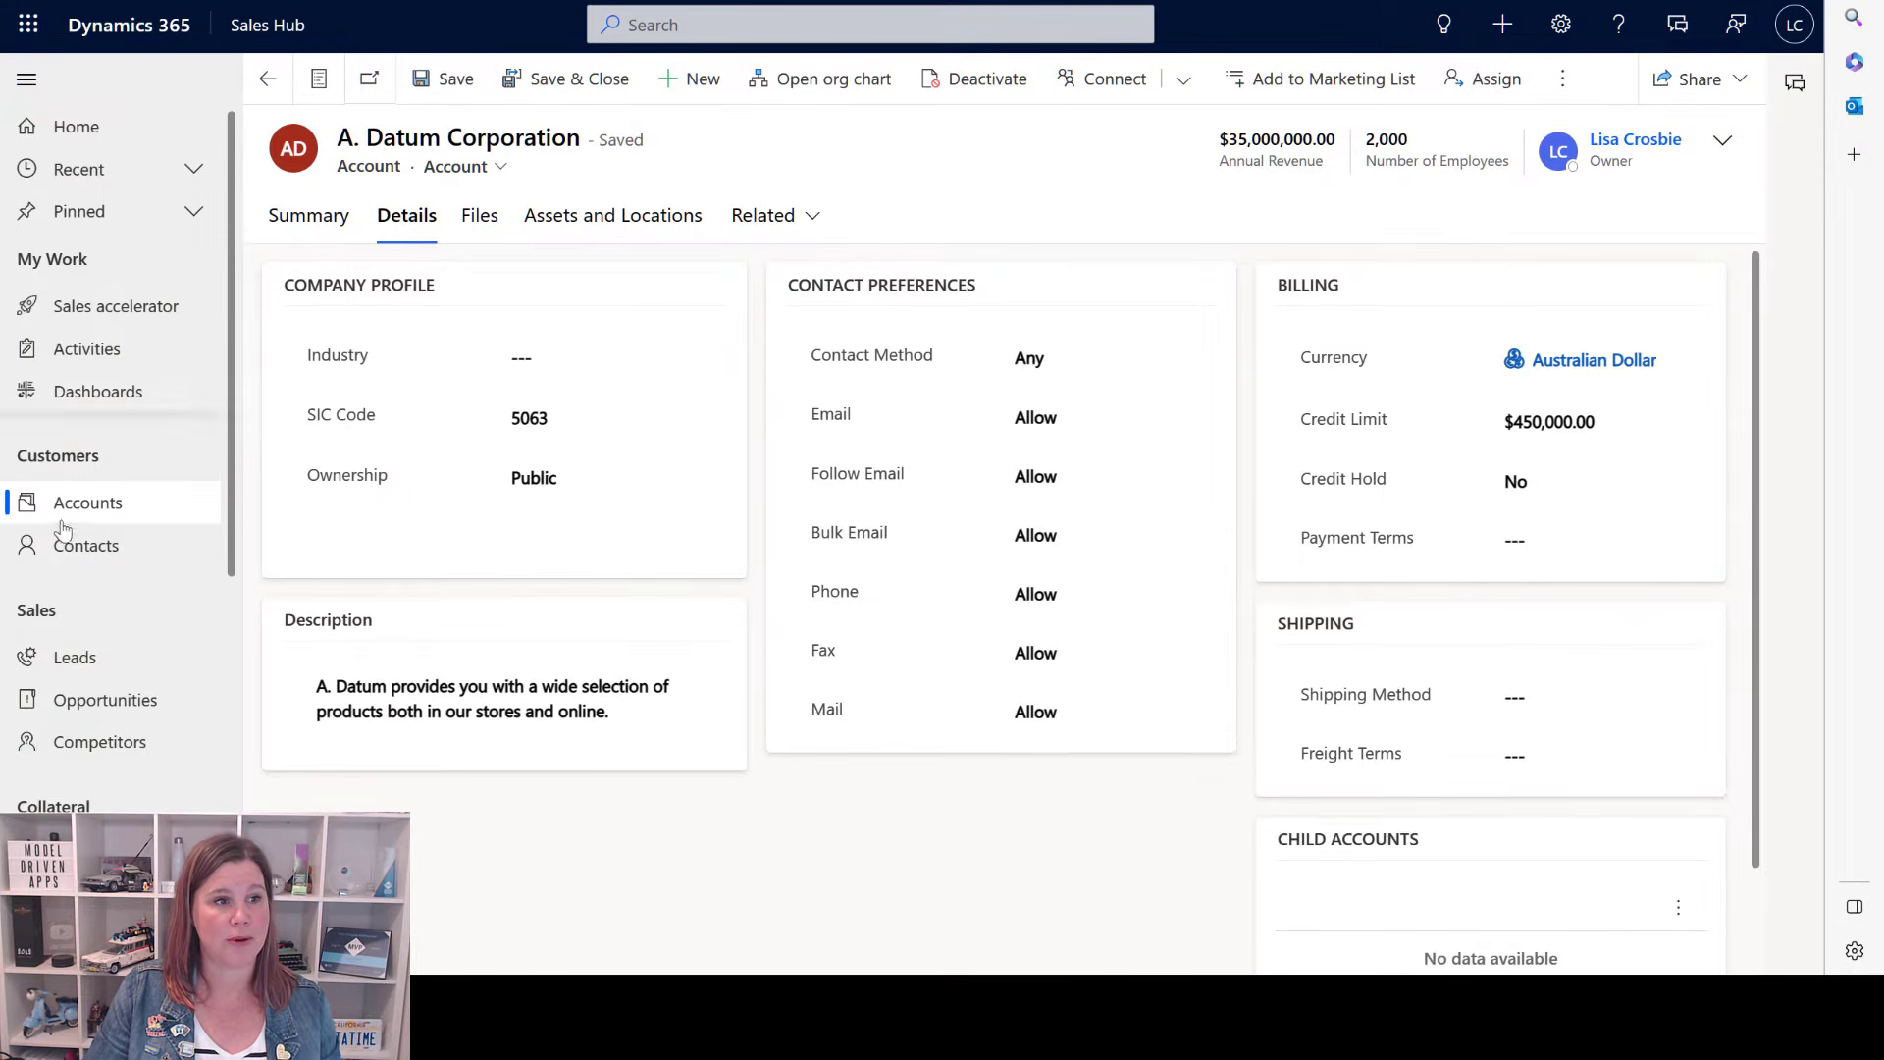
# Open the Accounts list in Sales Hub and switch it to the Active Accounts view.
pyautogui.click(66, 502)
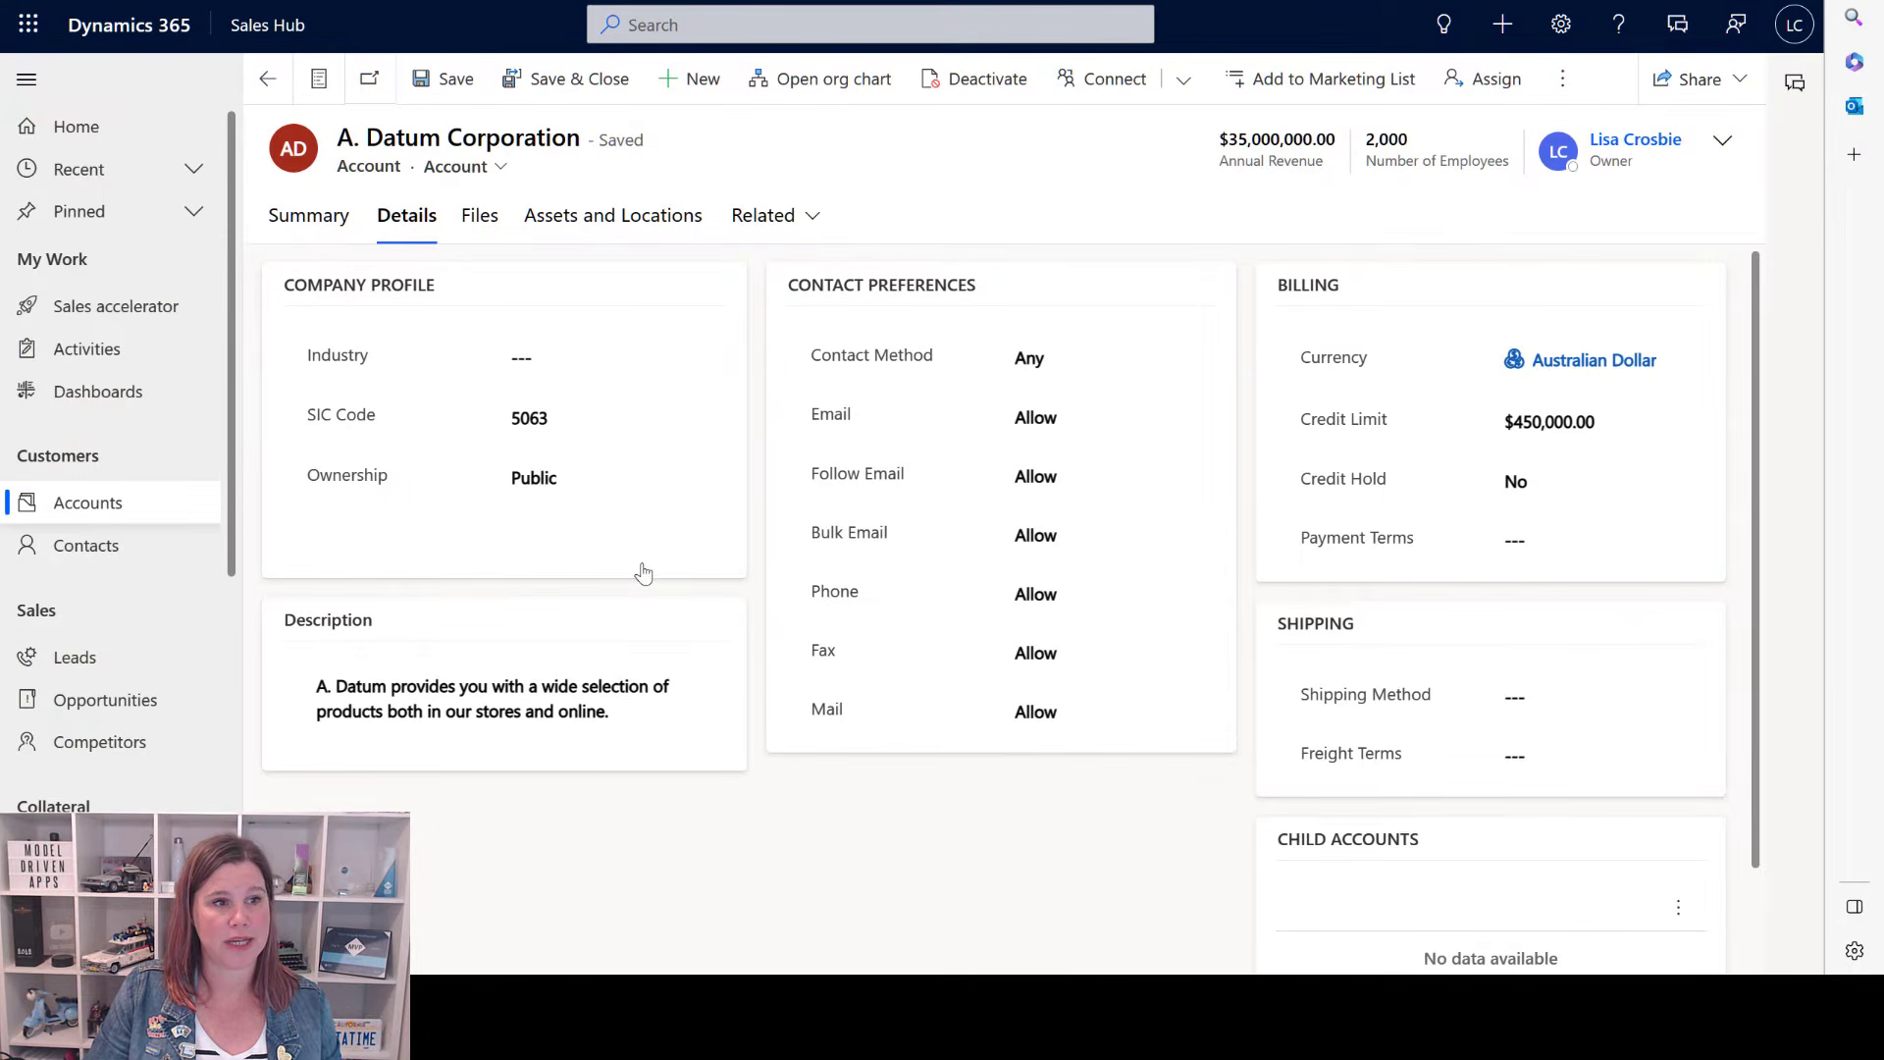
pyautogui.click(480, 145)
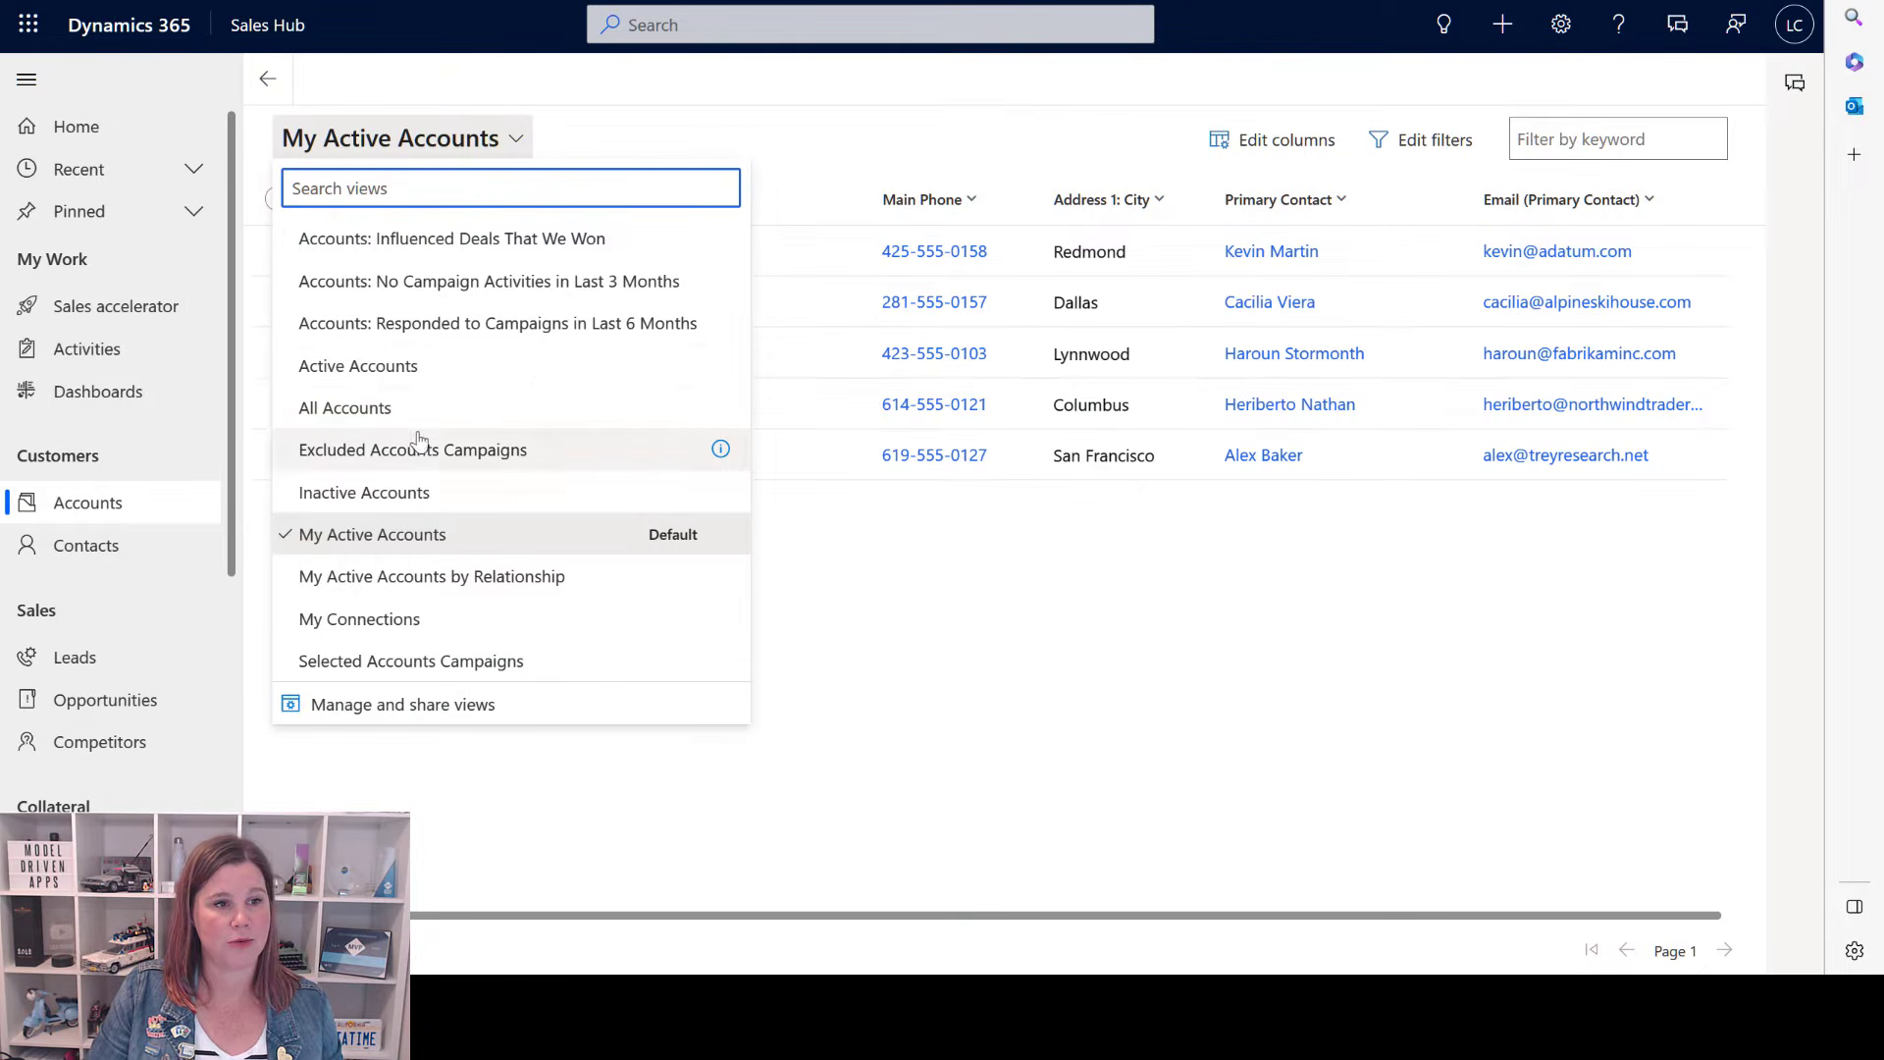
pyautogui.click(409, 382)
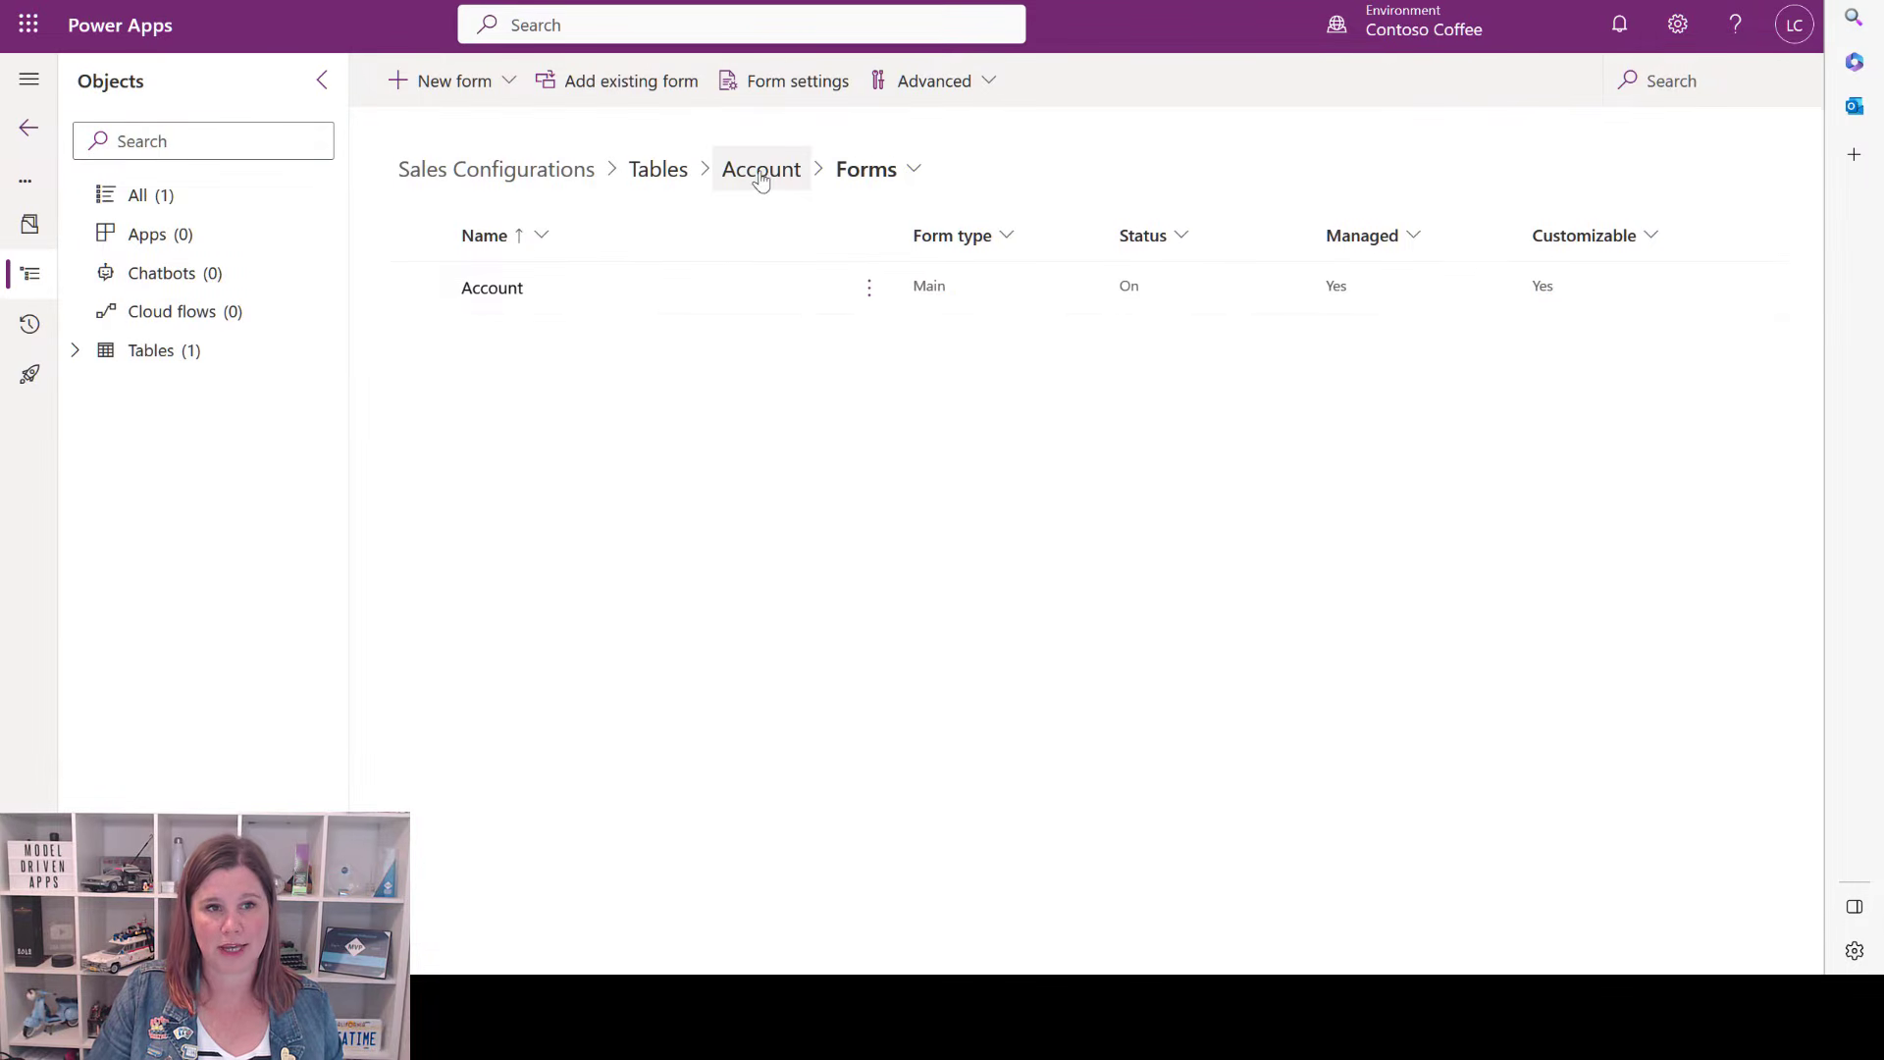
# In Power Apps, open the Account table's Active Accounts view for editing and add the Business Type column after Account Name.
pyautogui.click(774, 287)
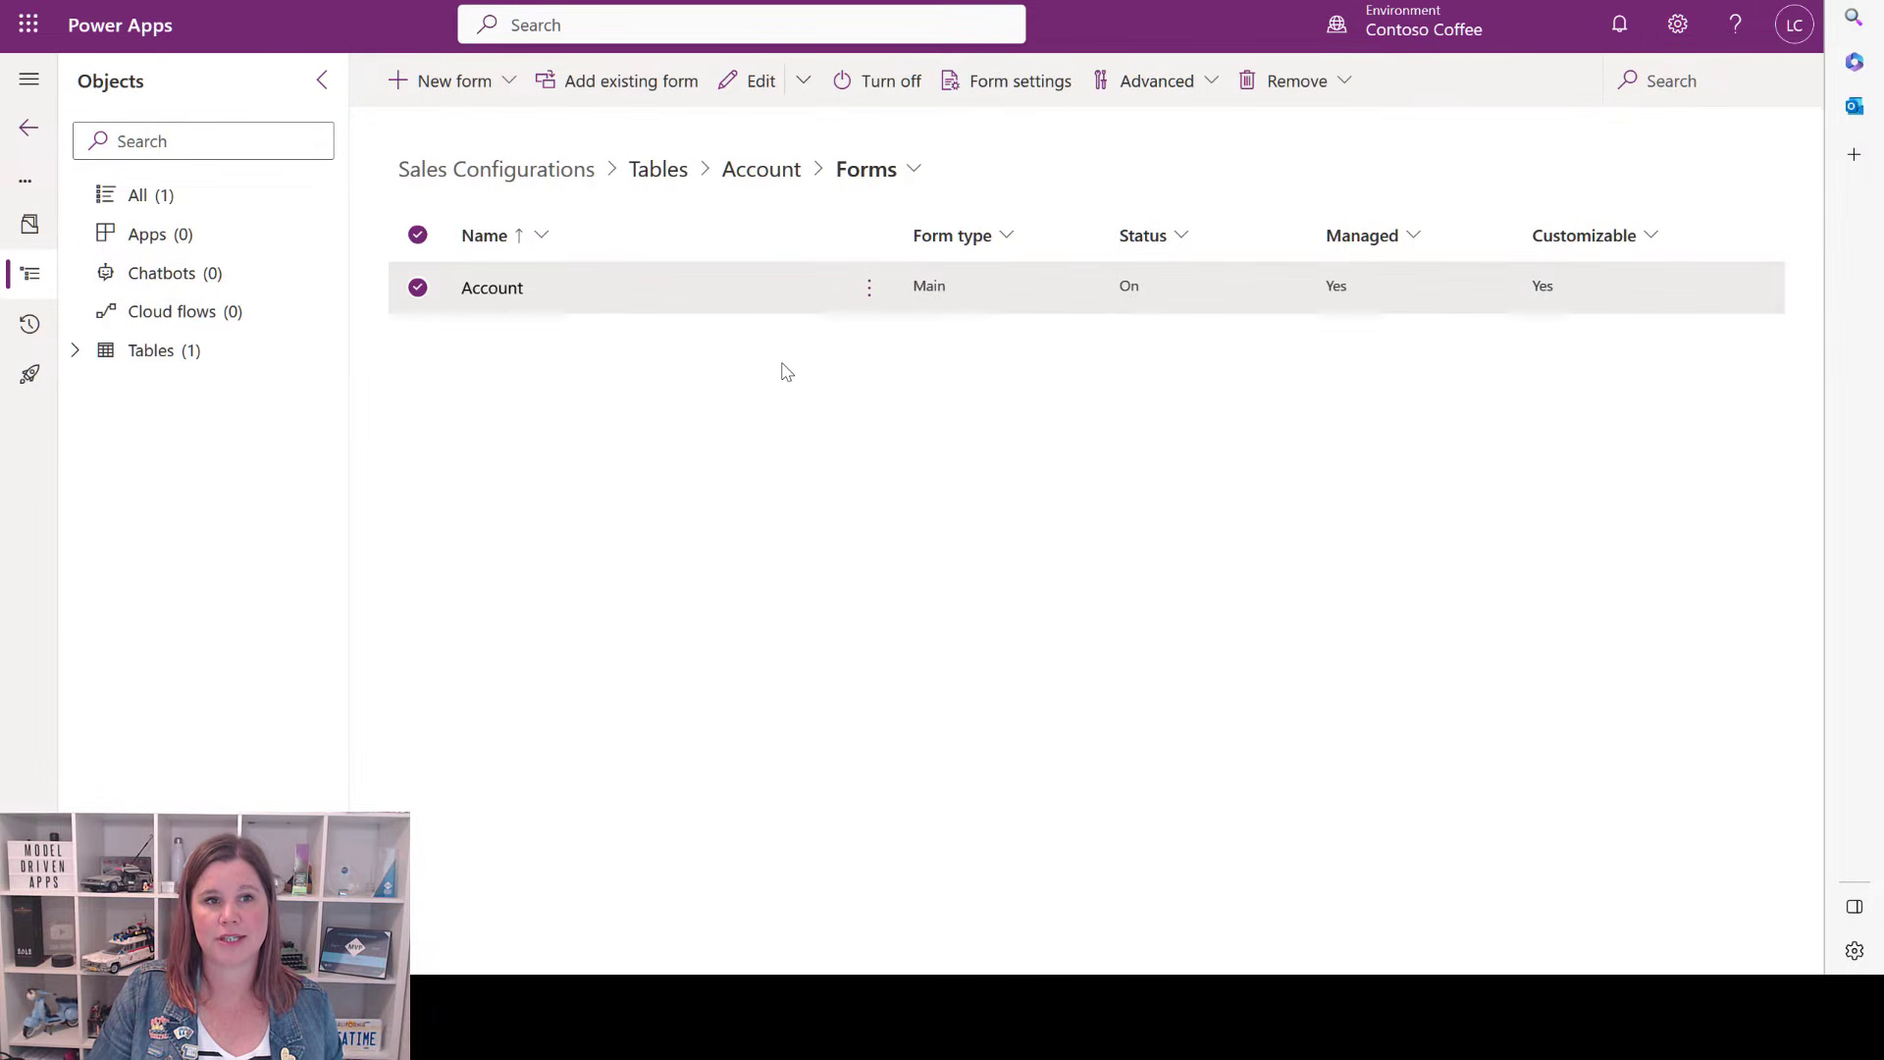
pyautogui.click(759, 172)
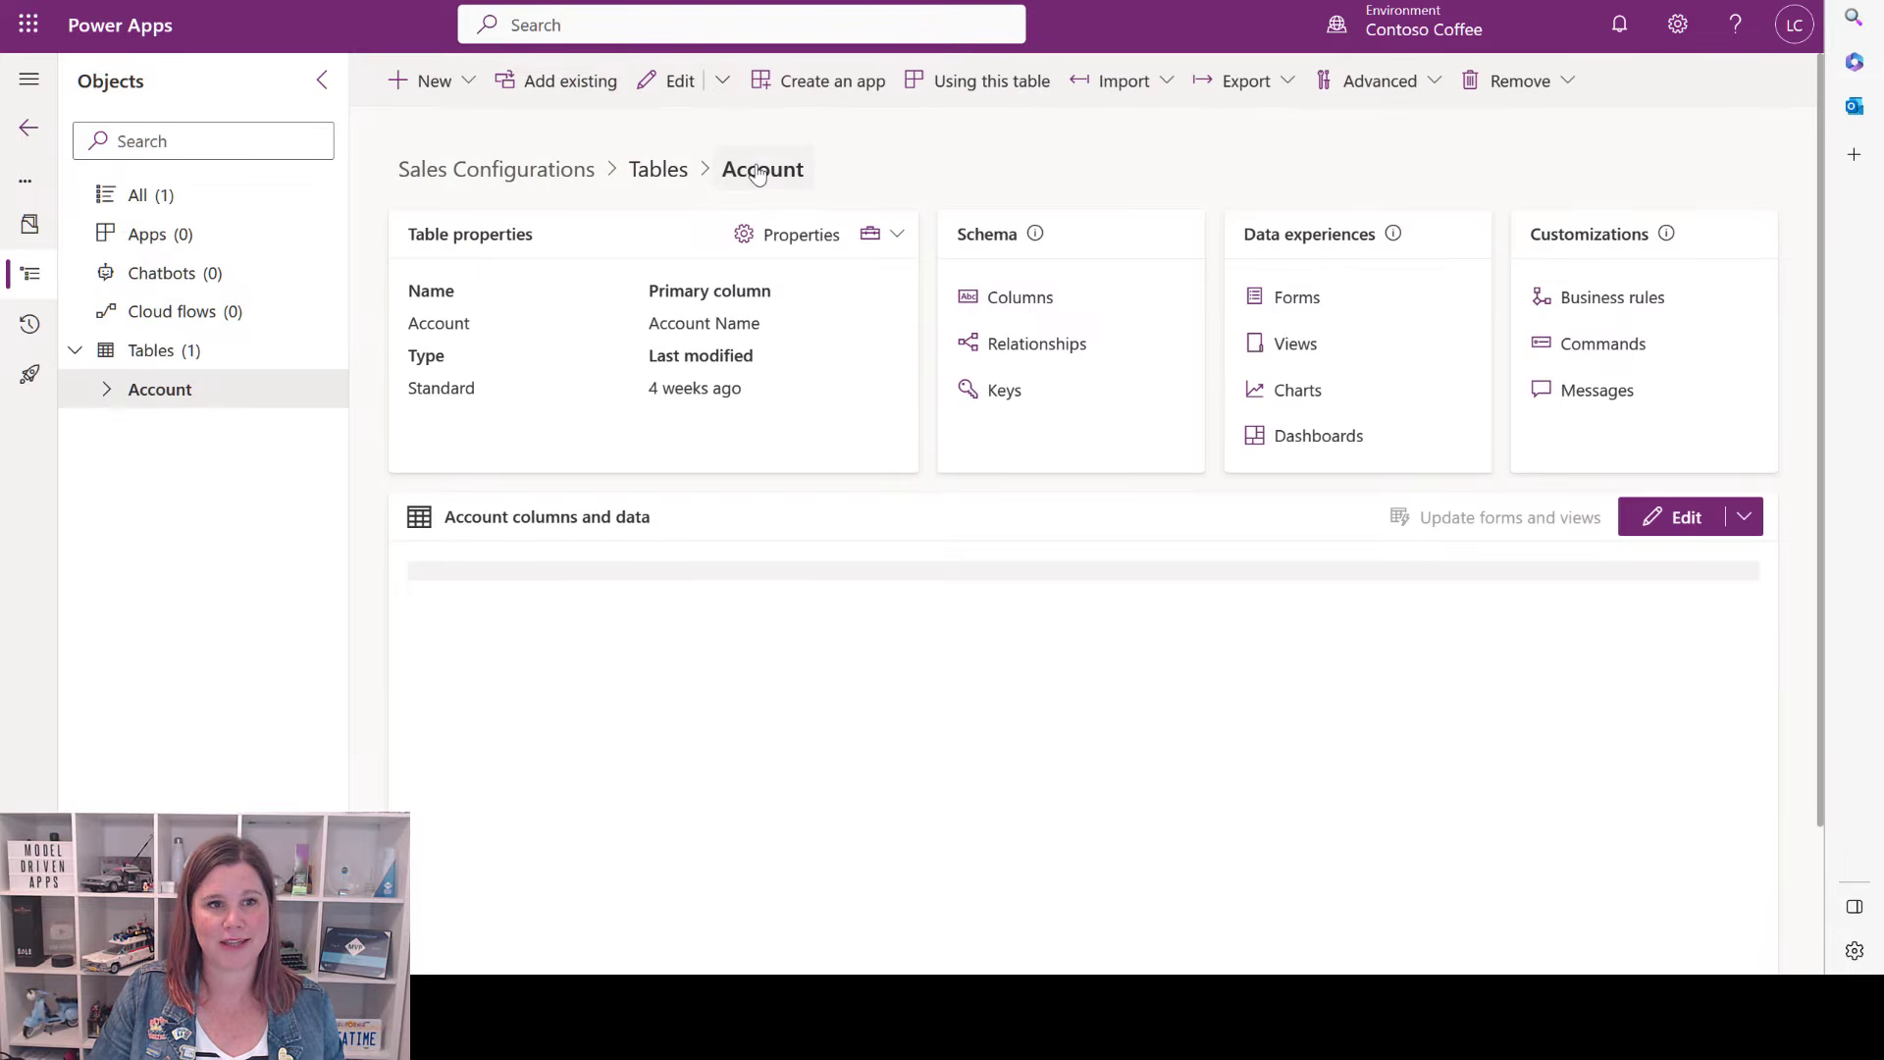
pyautogui.click(1297, 351)
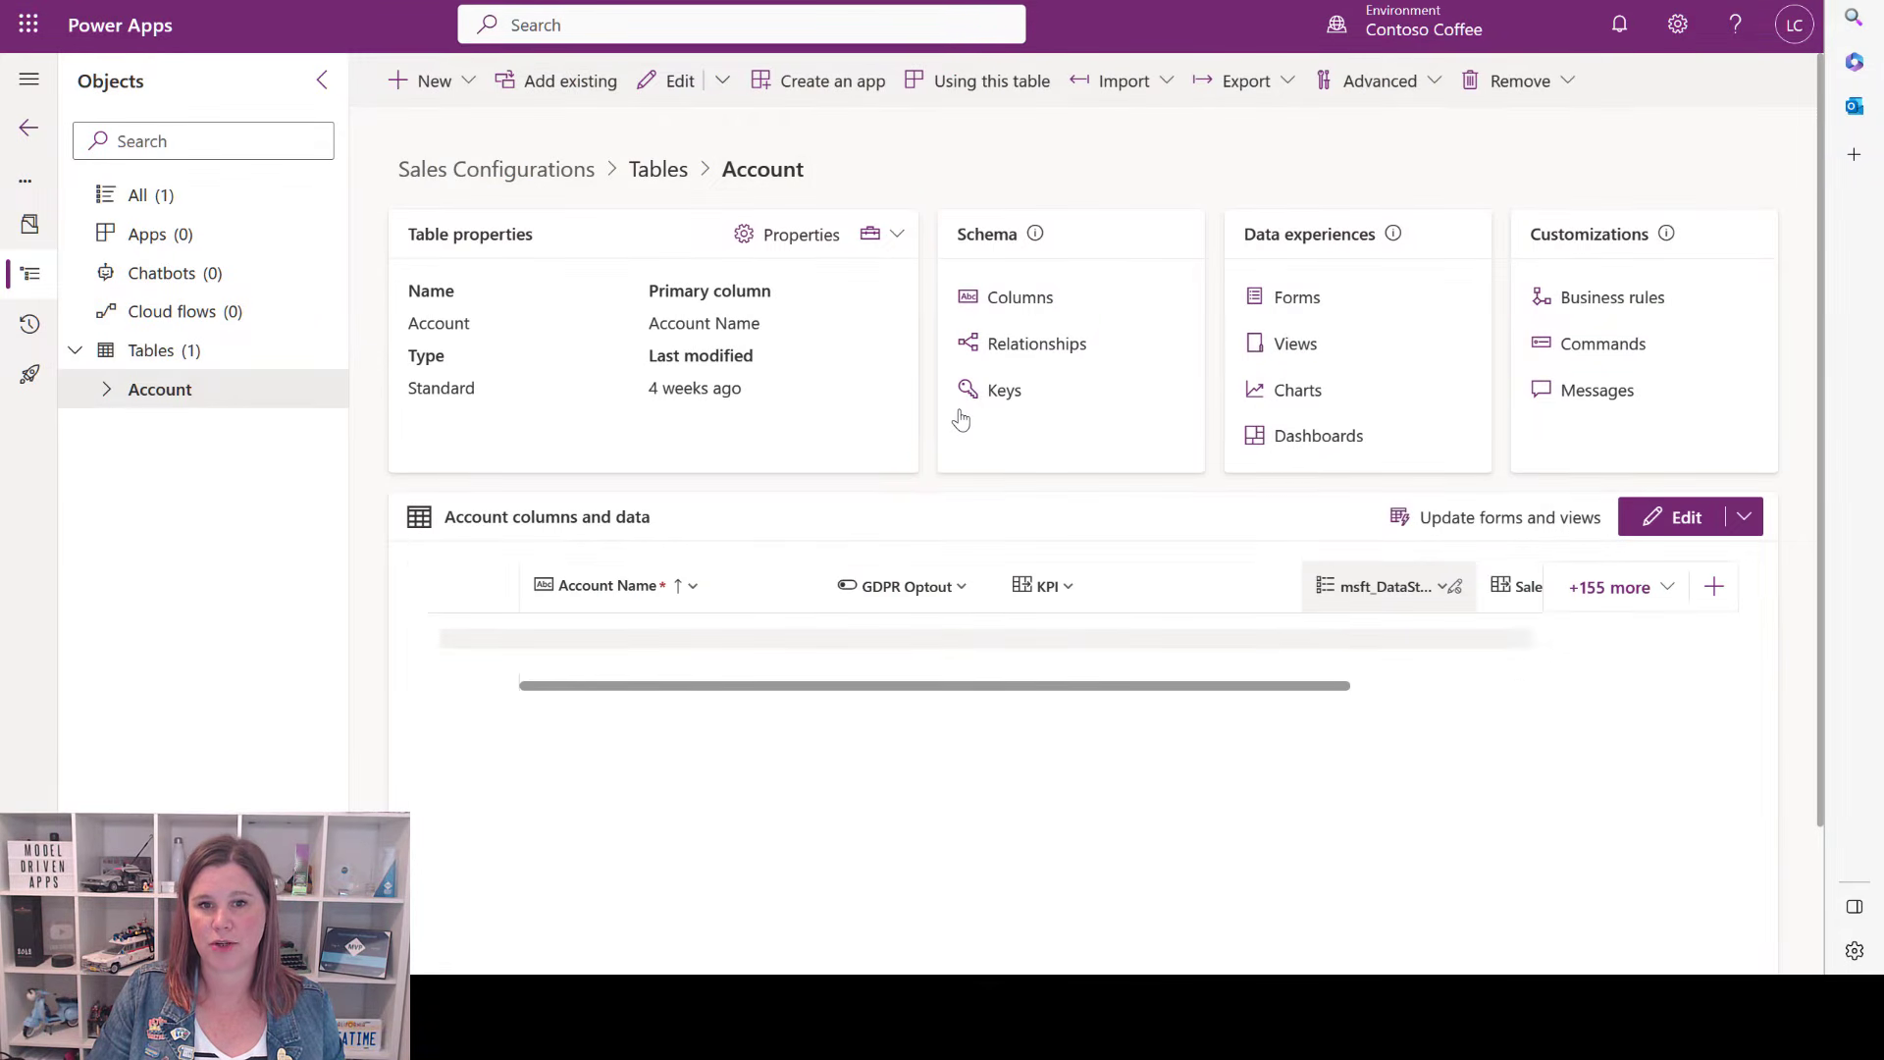
pyautogui.click(1295, 345)
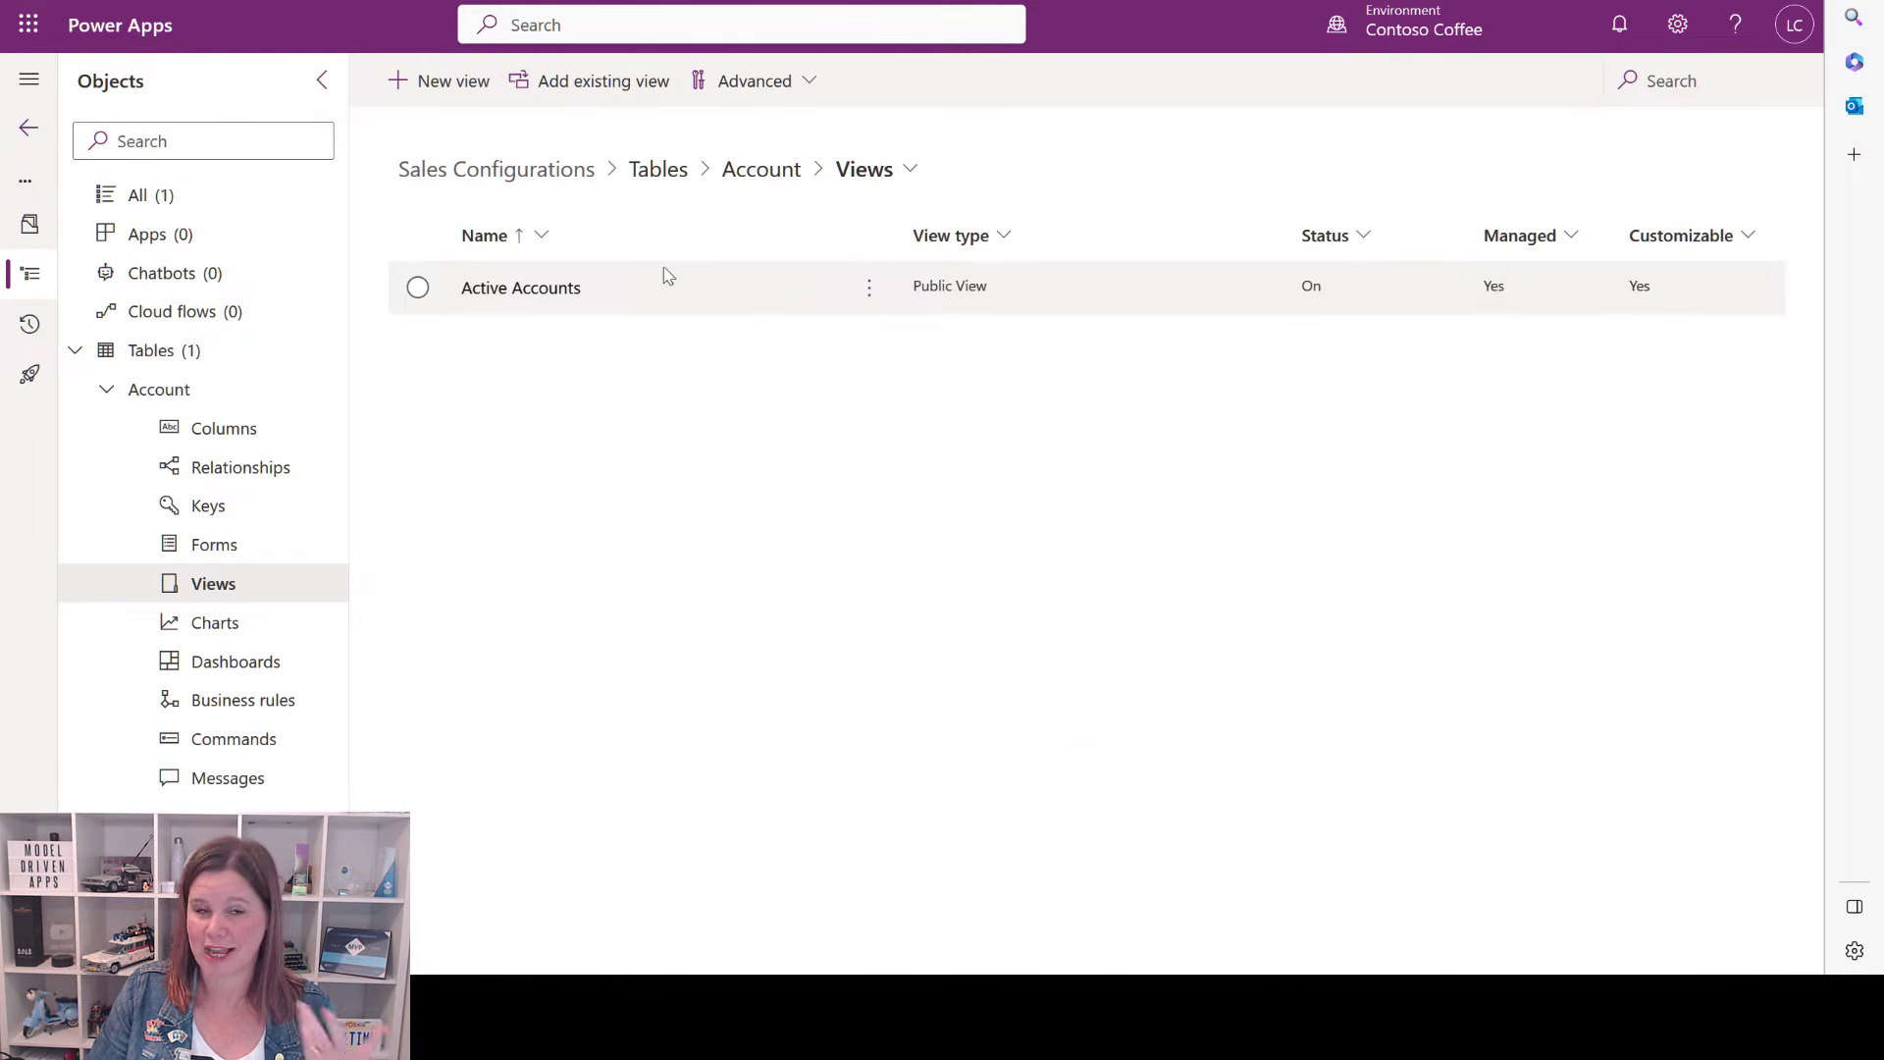
pyautogui.click(982, 349)
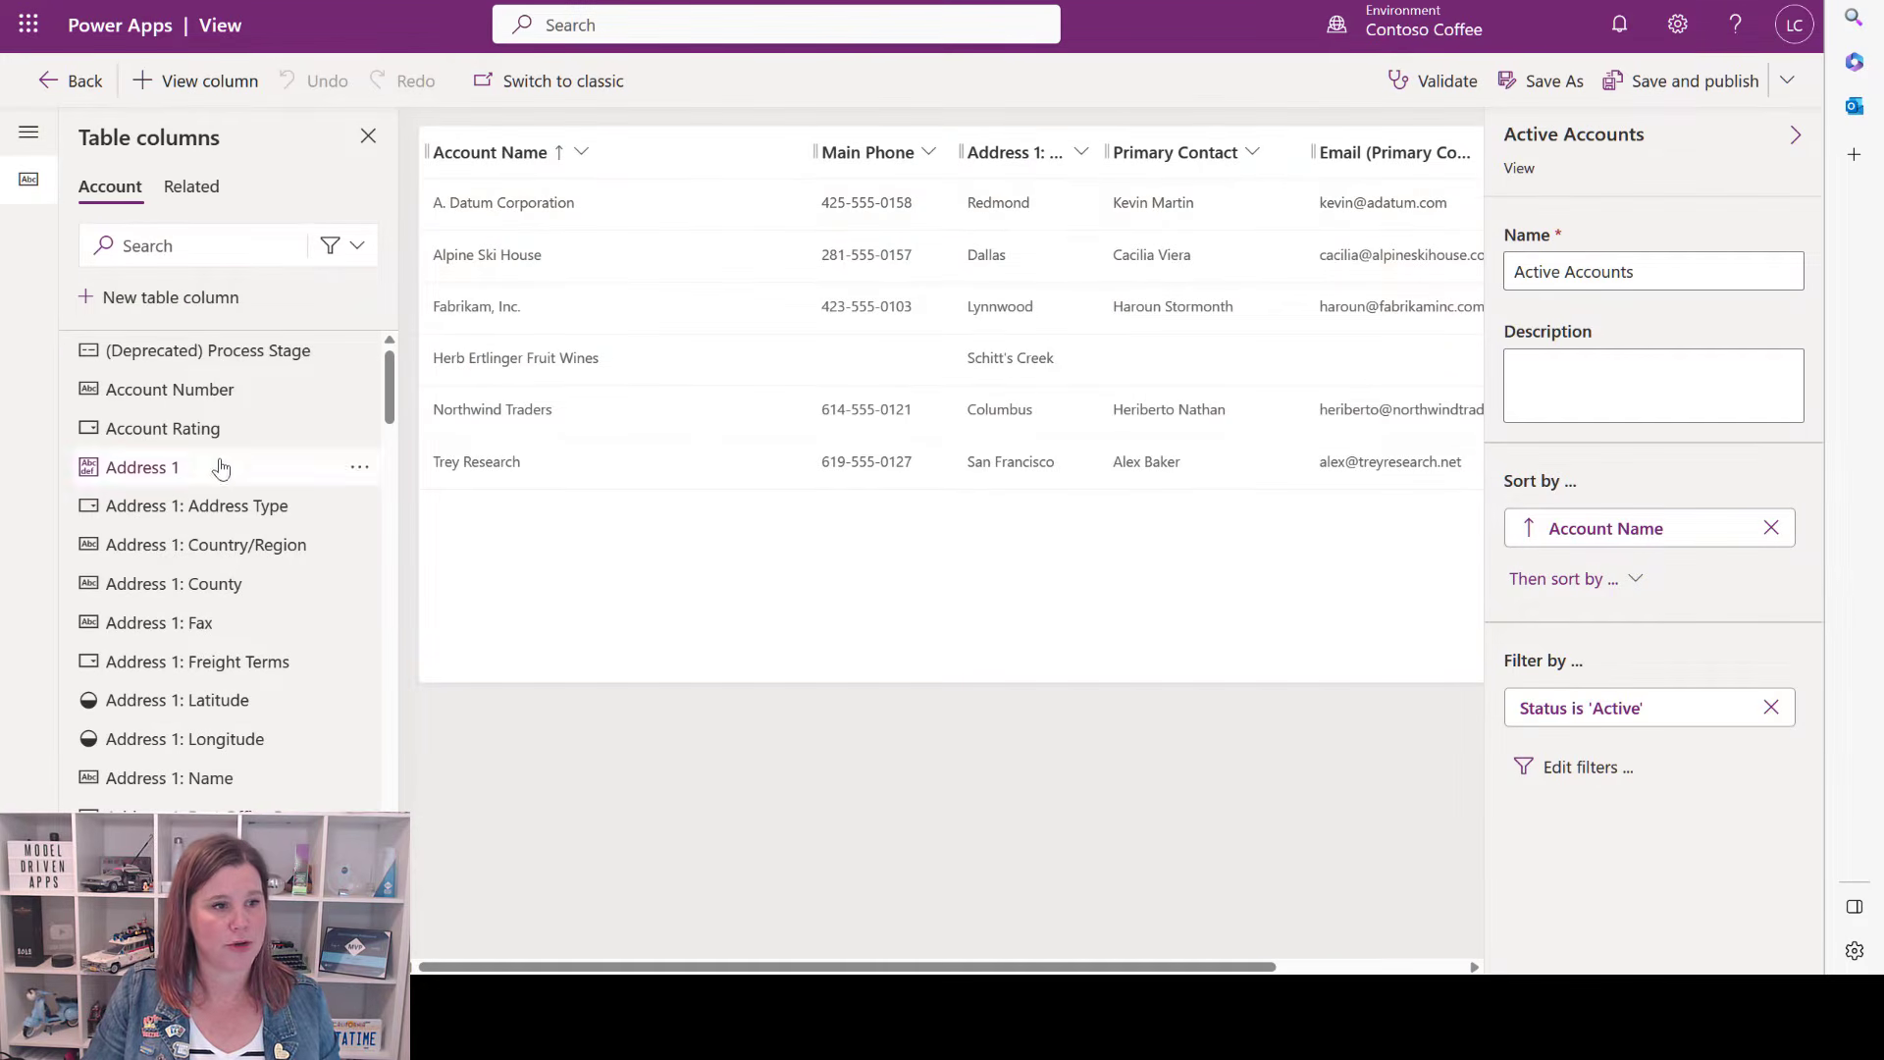
pyautogui.scroll(-20, 199, 546)
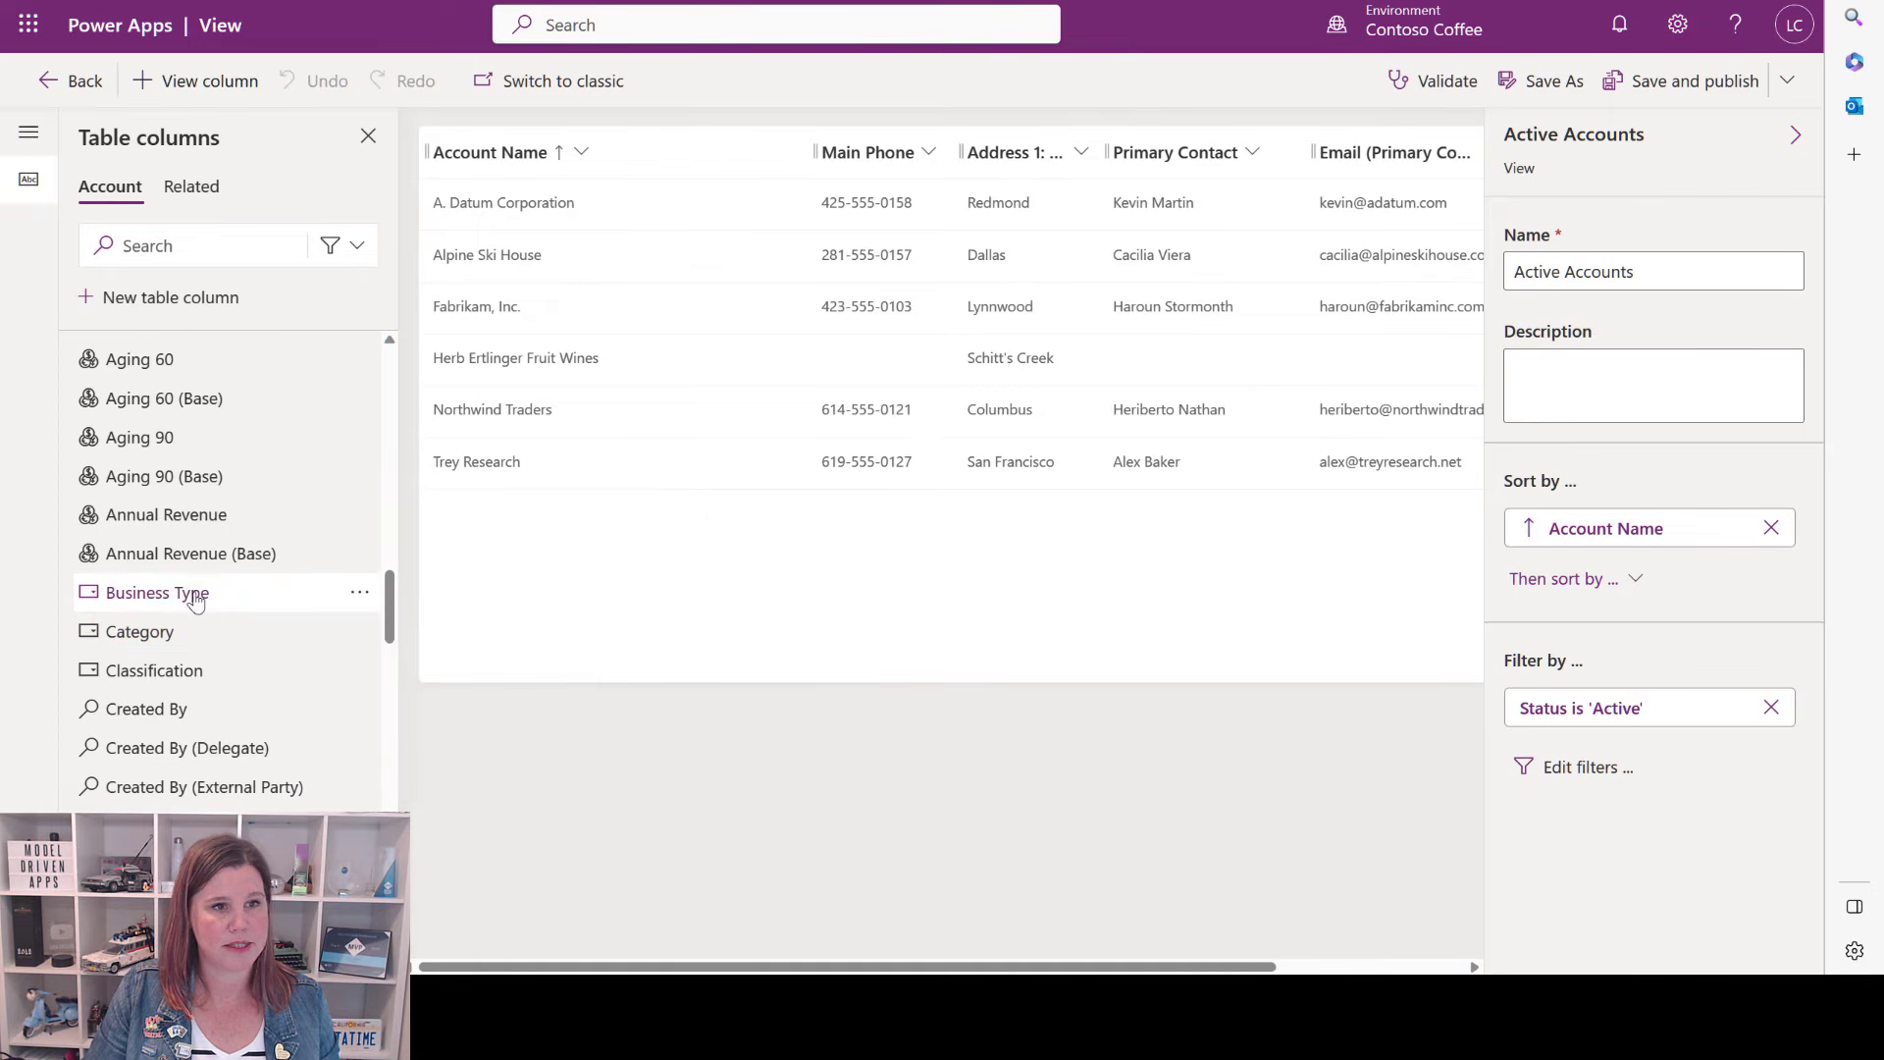
pyautogui.moveTo(814, 161); pyautogui.dragTo(379, 421)
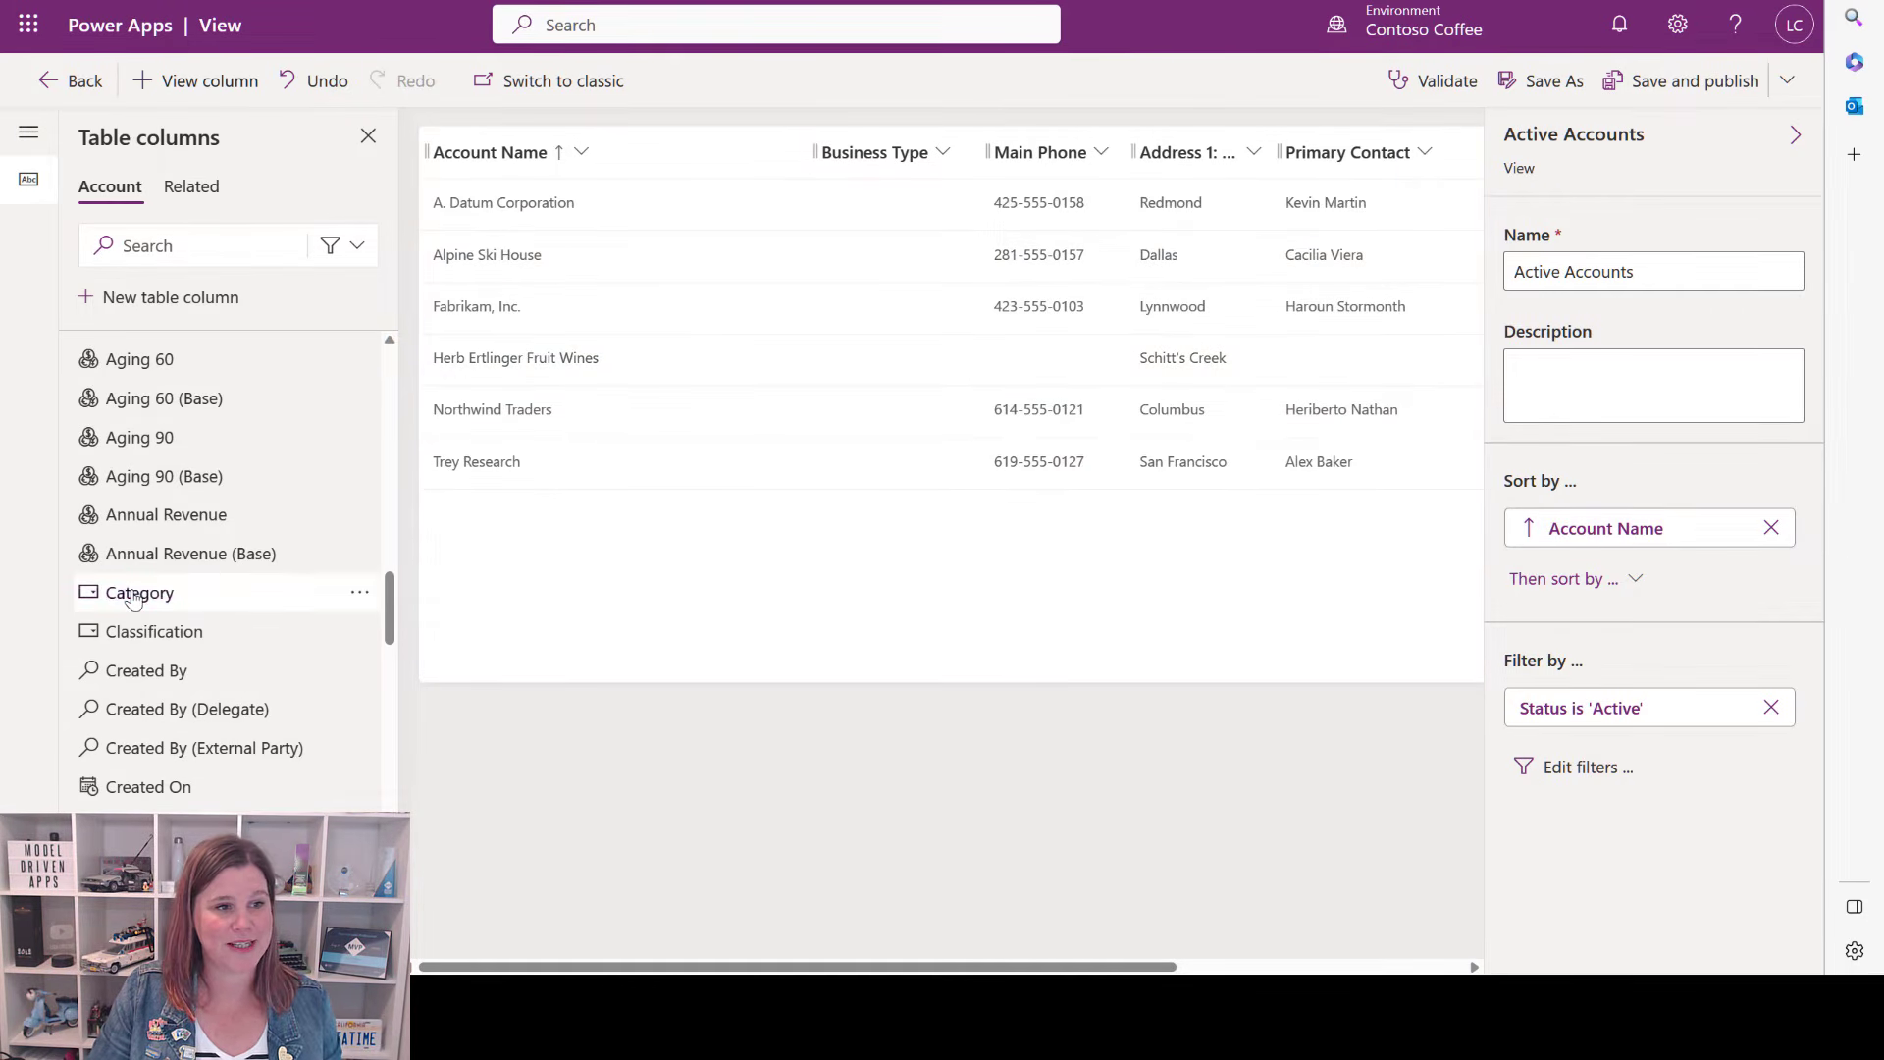
# Add the Category column at the end of the Active Accounts view, save the view and return to the views list.
pyautogui.moveTo(108, 595)
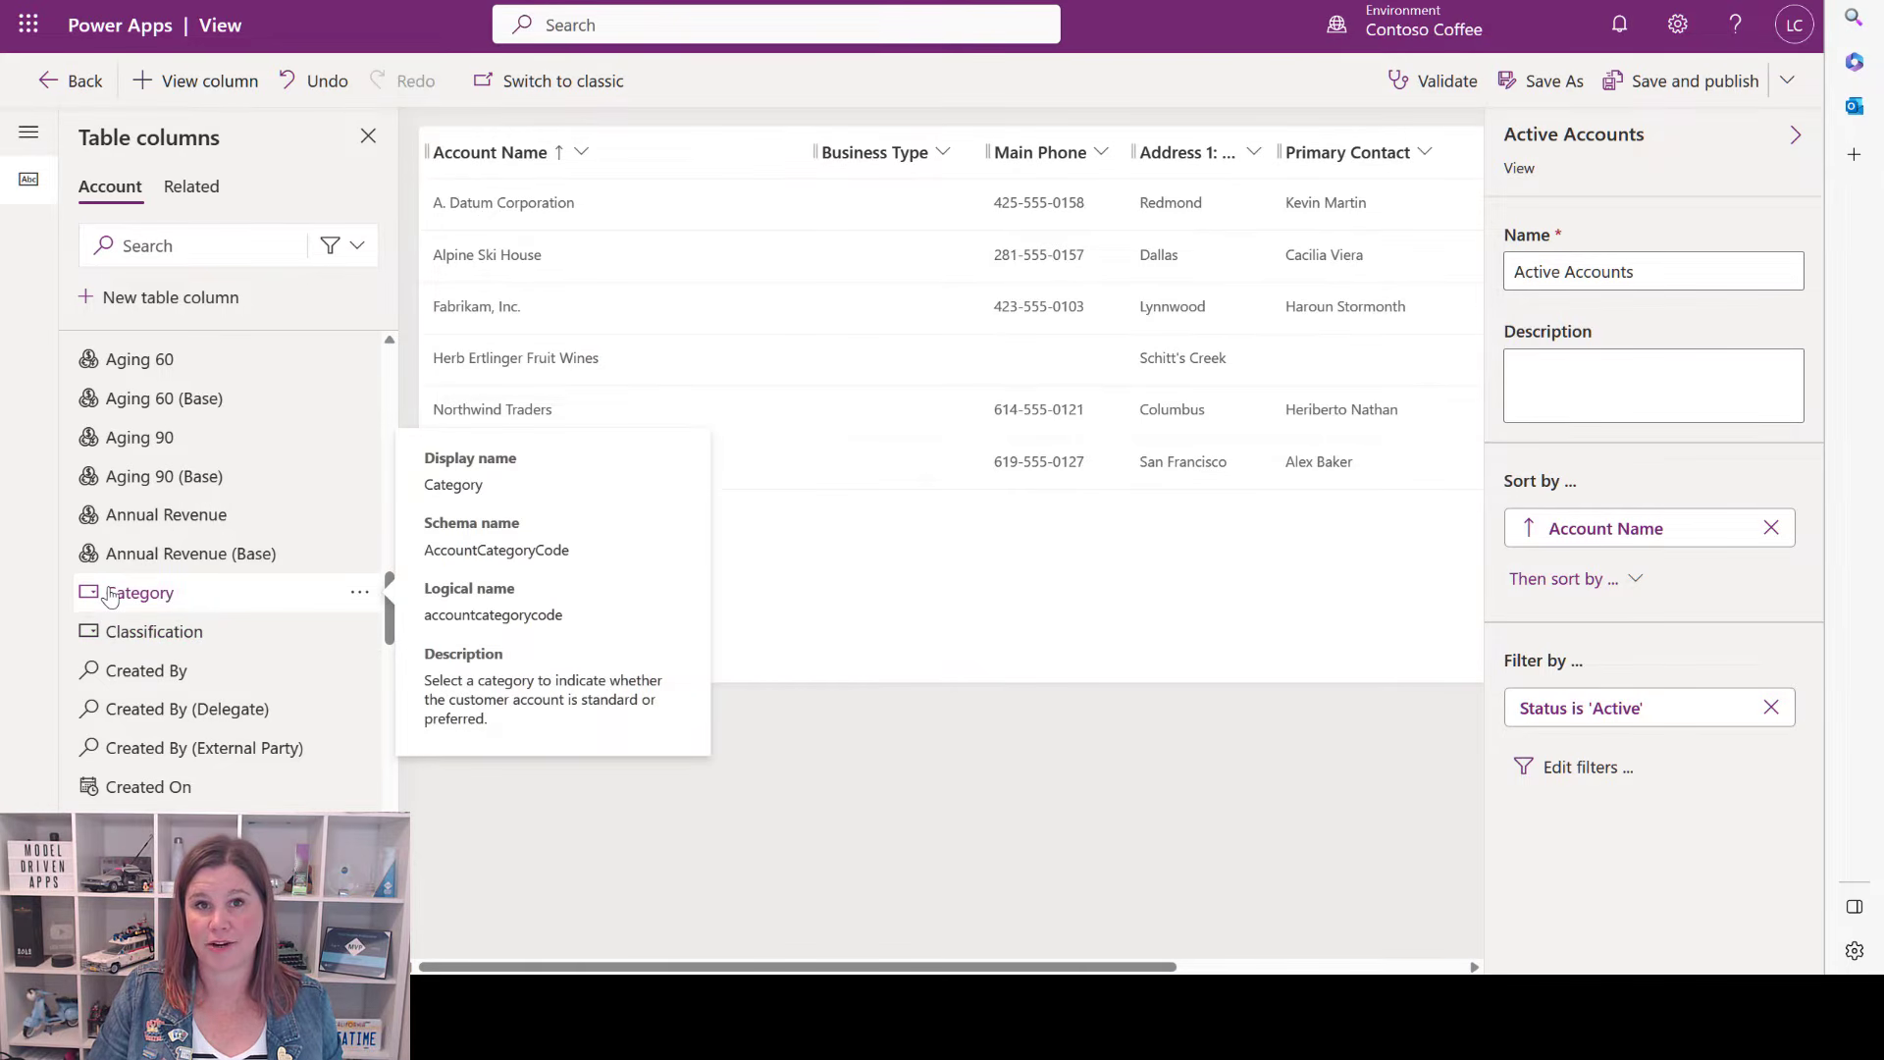
pyautogui.click(110, 595)
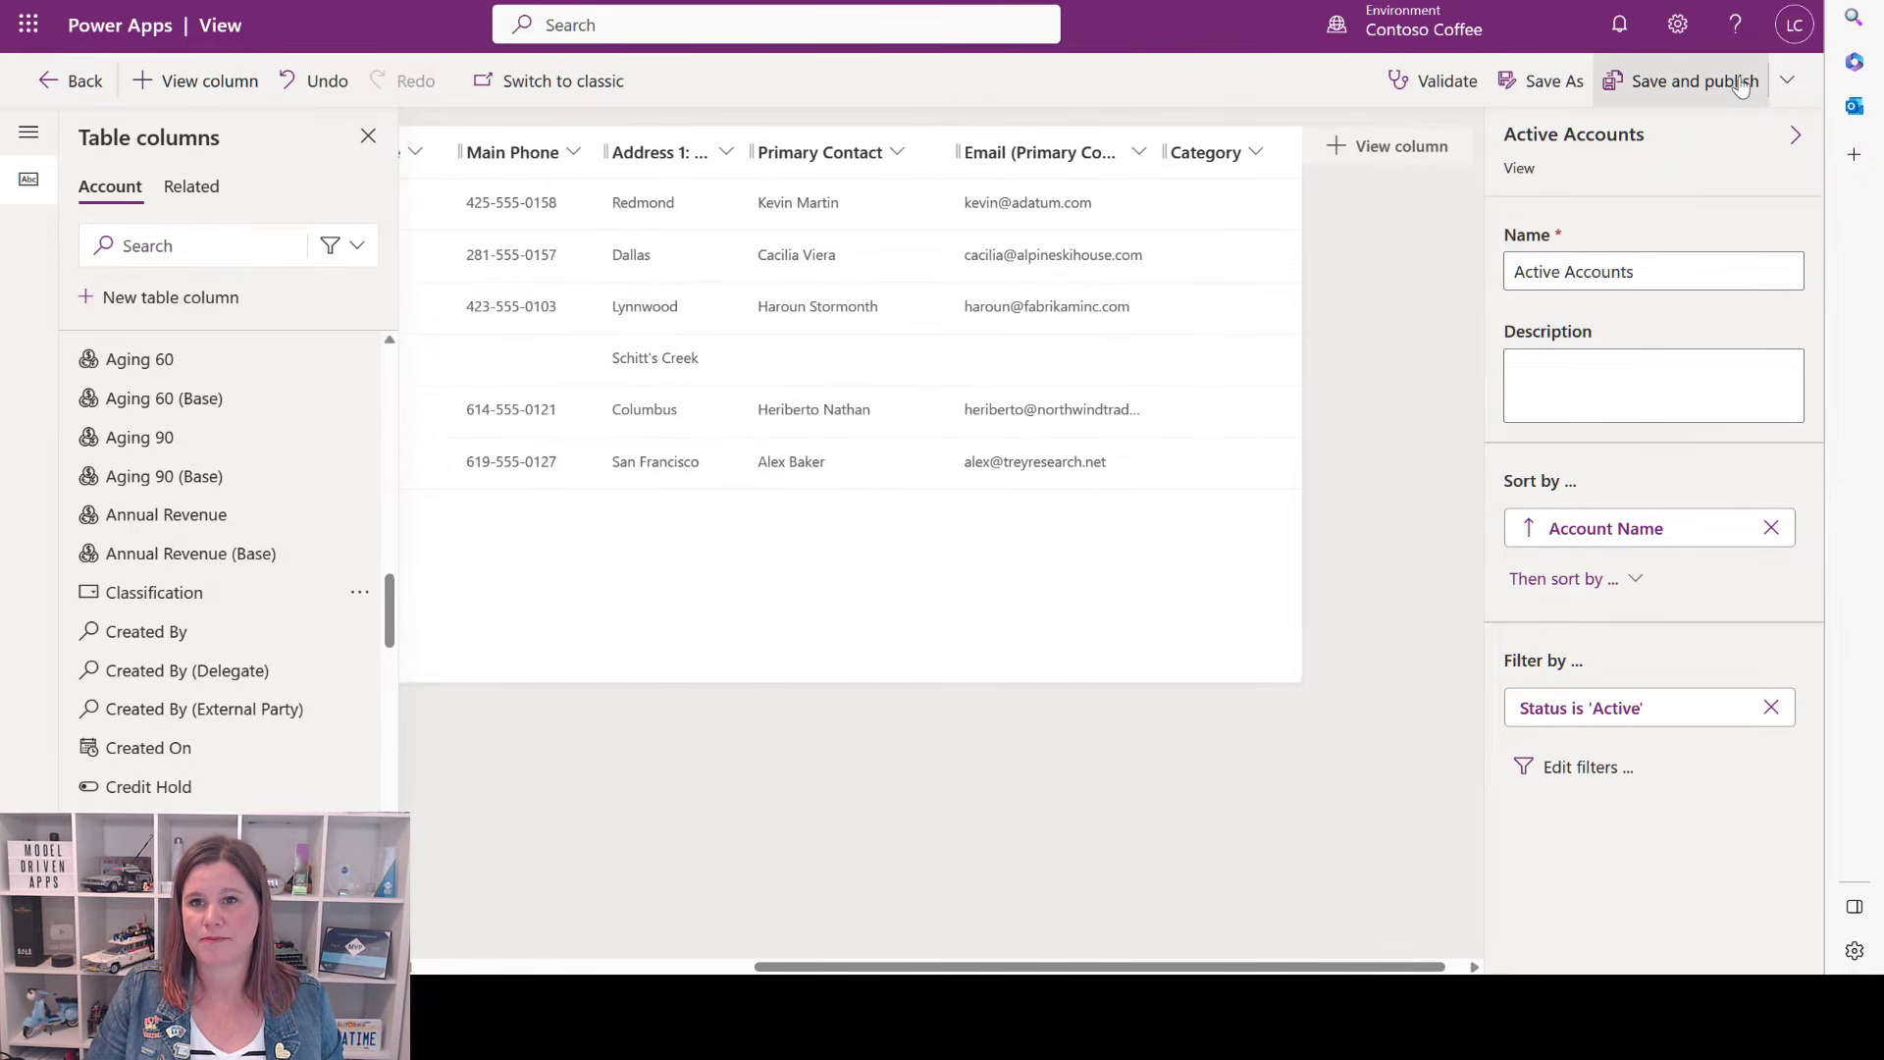
pyautogui.click(1803, 87)
pyautogui.click(1661, 172)
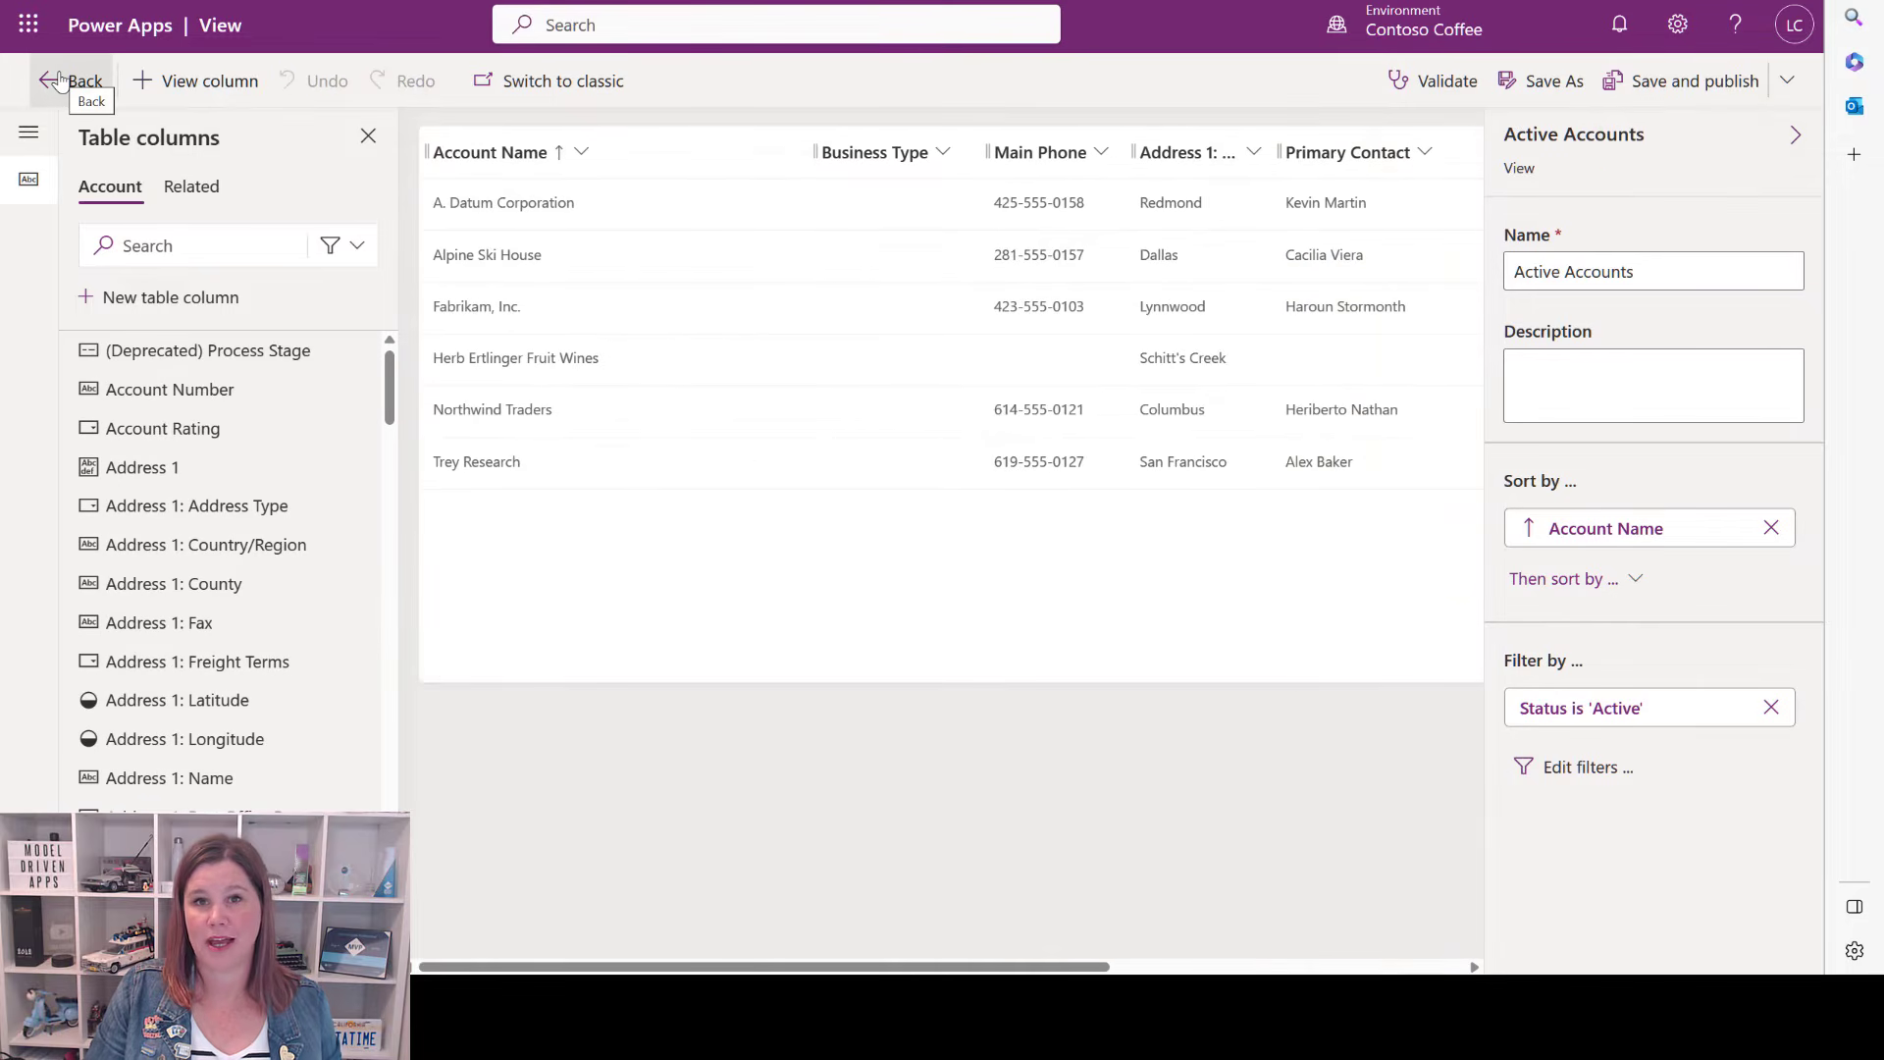
pyautogui.click(59, 81)
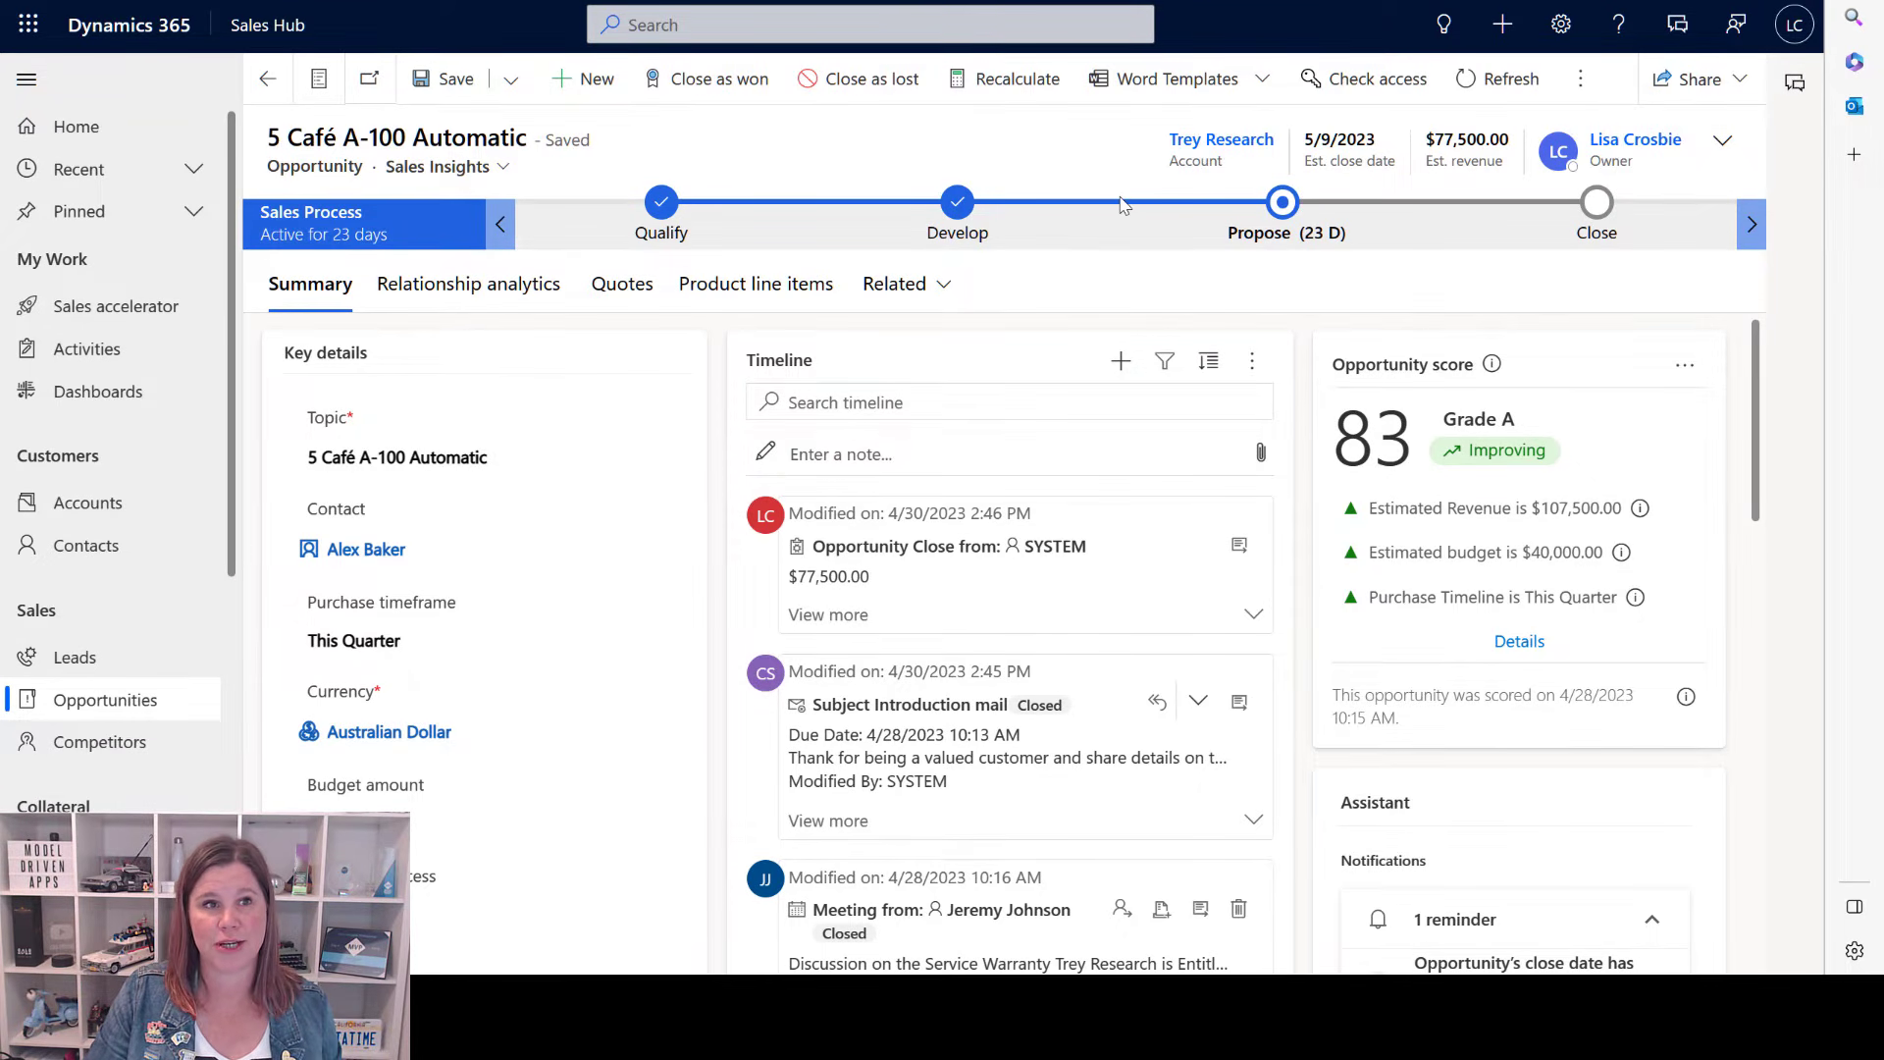
# Show the Develop stage in the sales process of the 5 Café A-100 Automatic opportunity in Sales Hub.
pyautogui.click(960, 210)
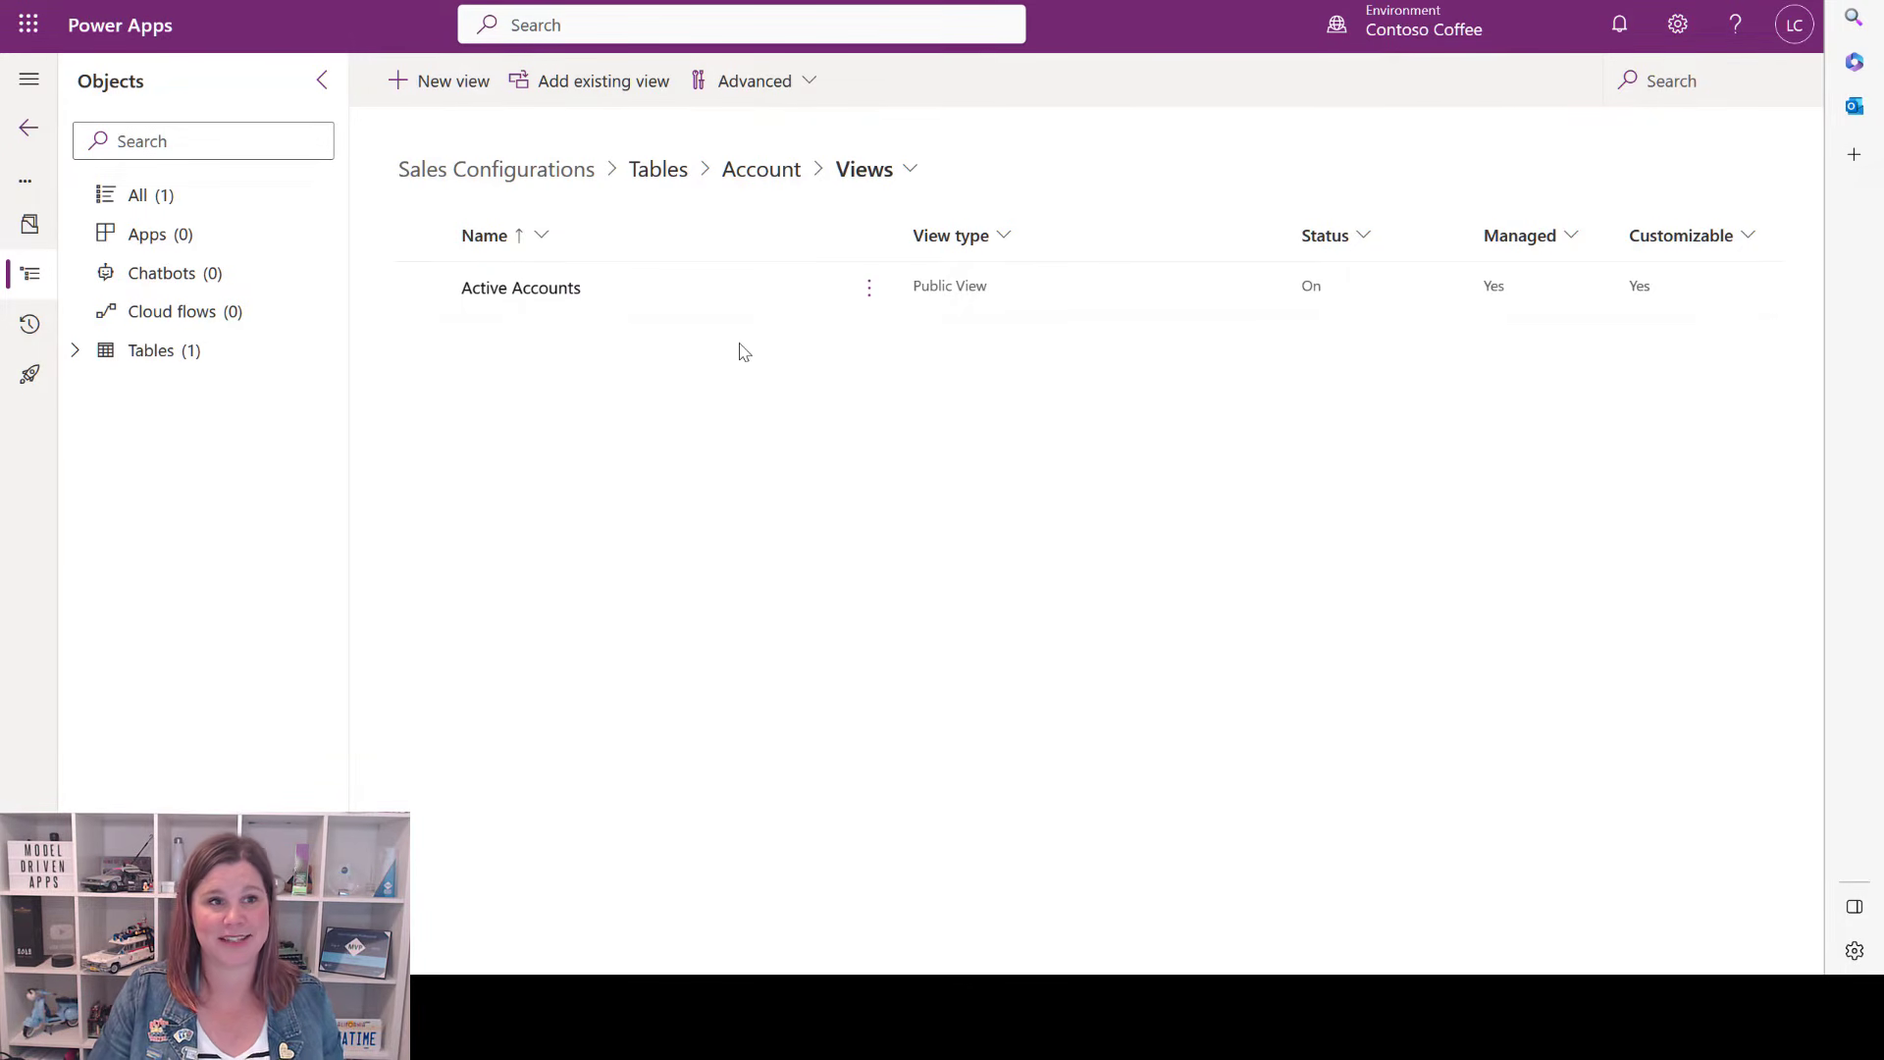
# In Power Apps, find the existing Opportunity table with "oppor" and add it to the Sales Configurations solution without any objects or metadata.
pyautogui.click(773, 171)
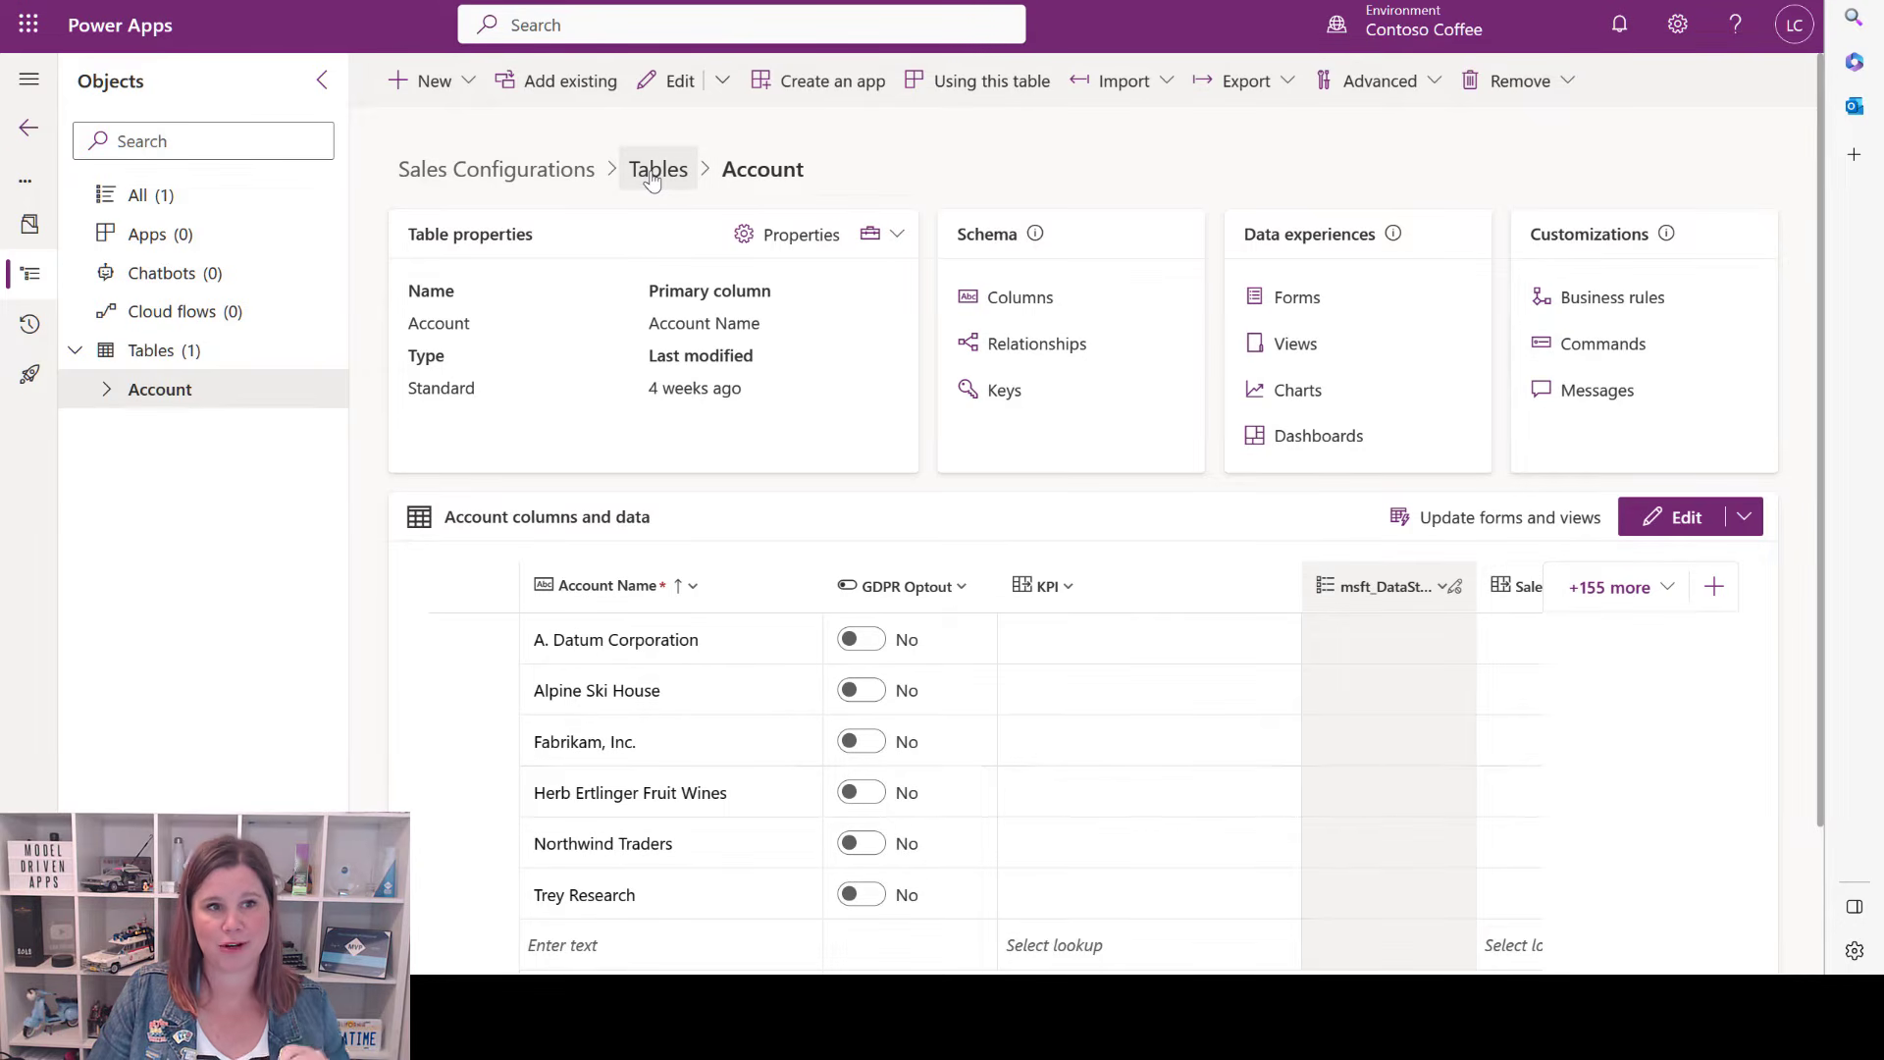
pyautogui.click(648, 172)
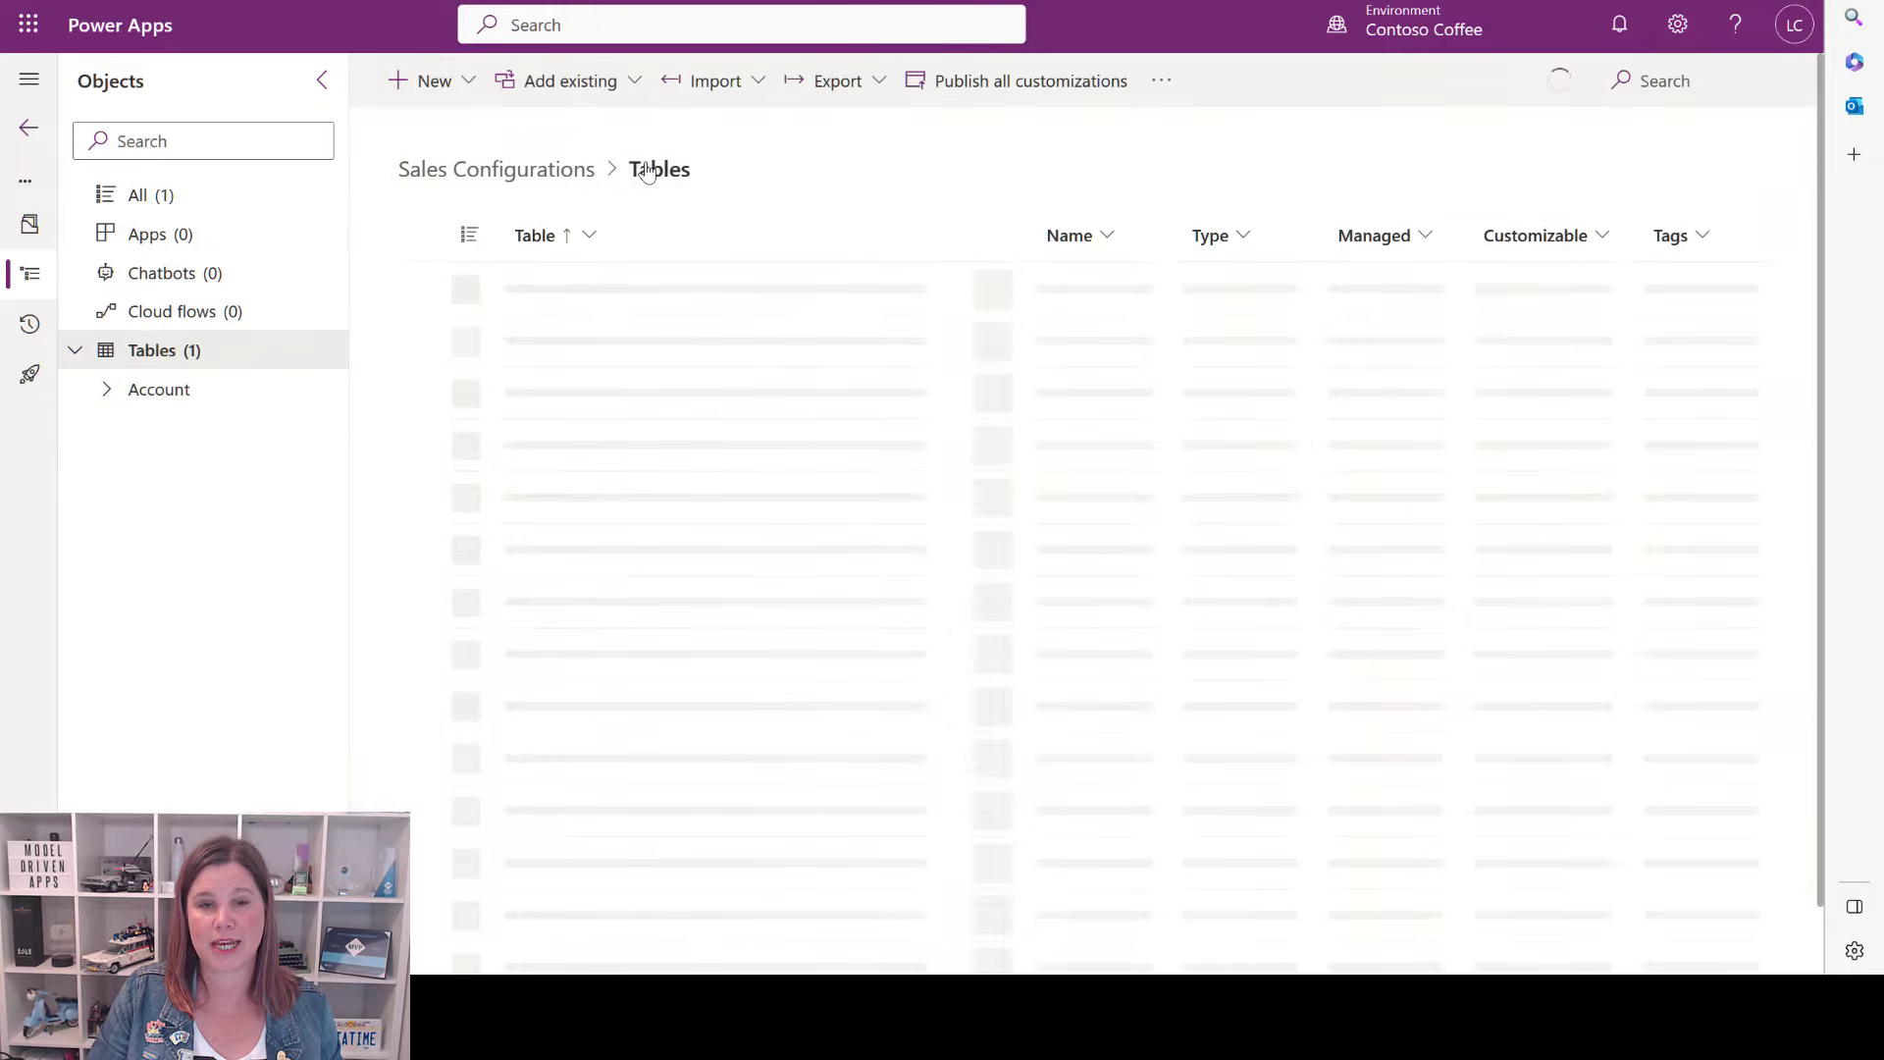
pyautogui.click(578, 83)
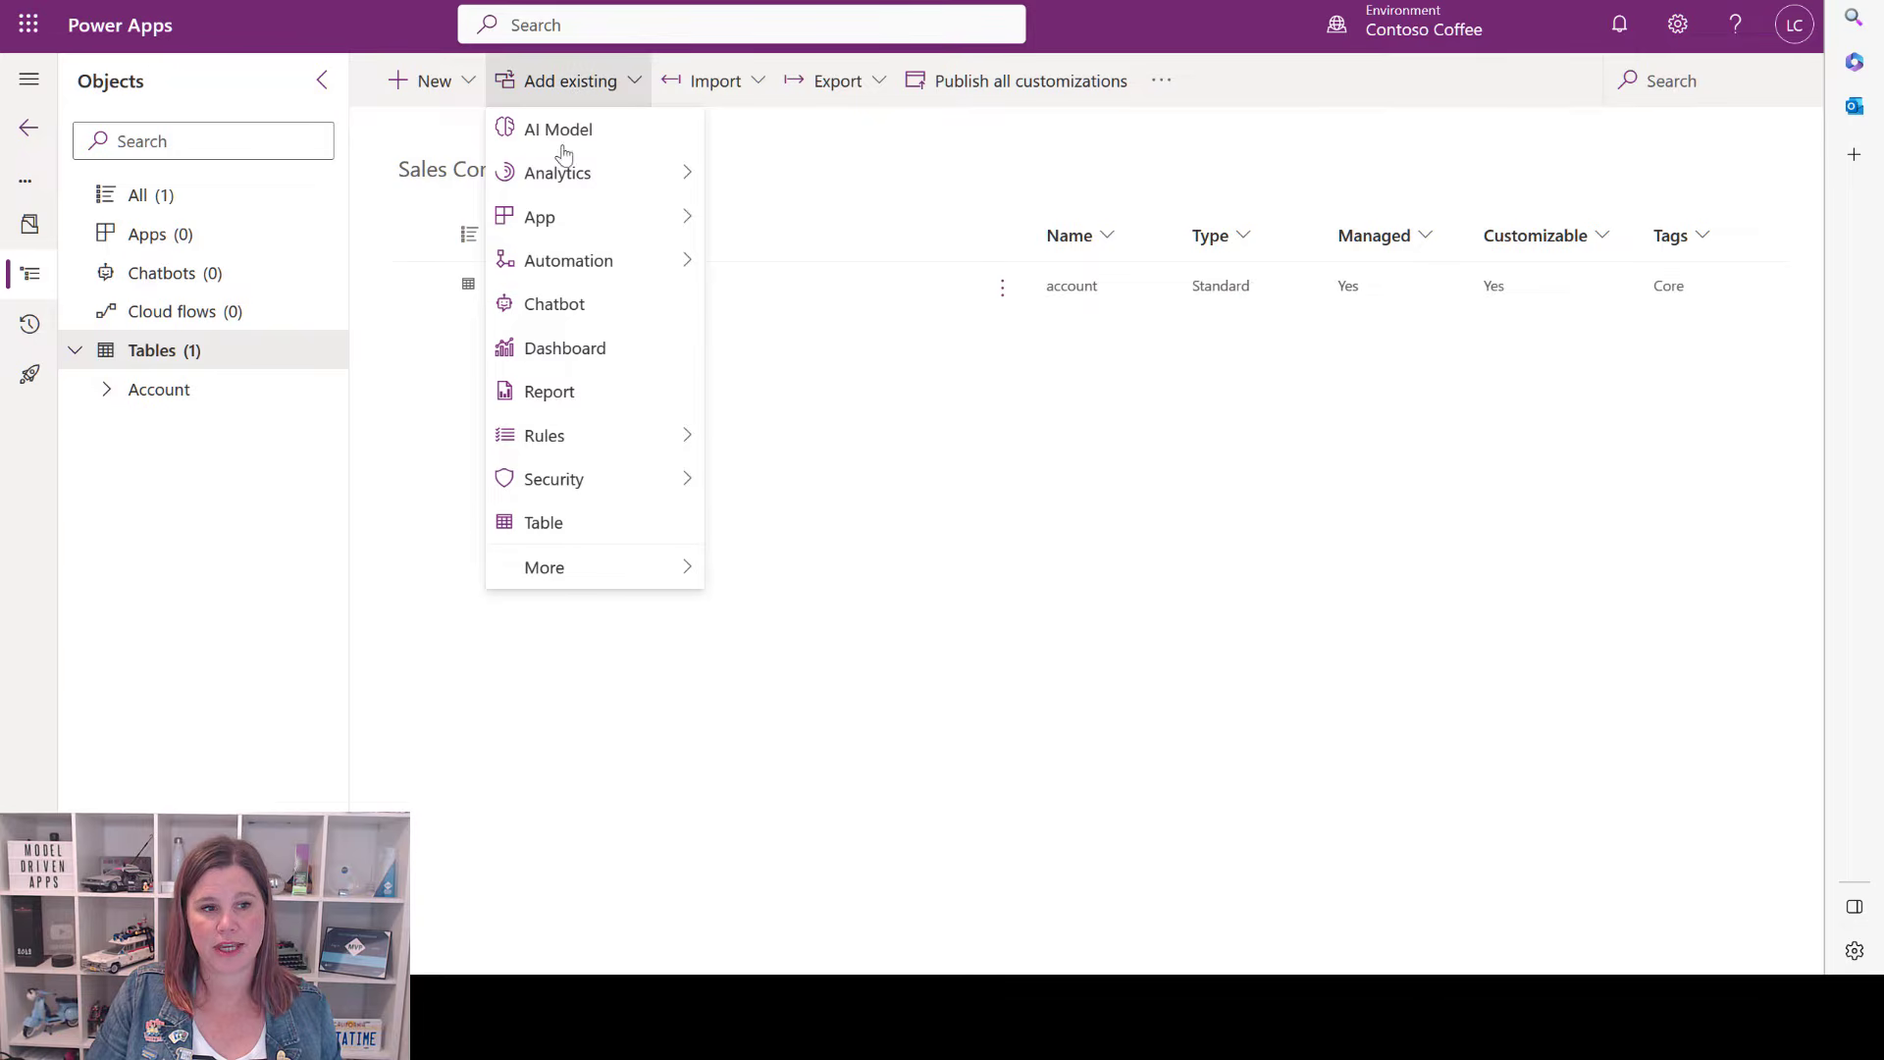
pyautogui.click(547, 522)
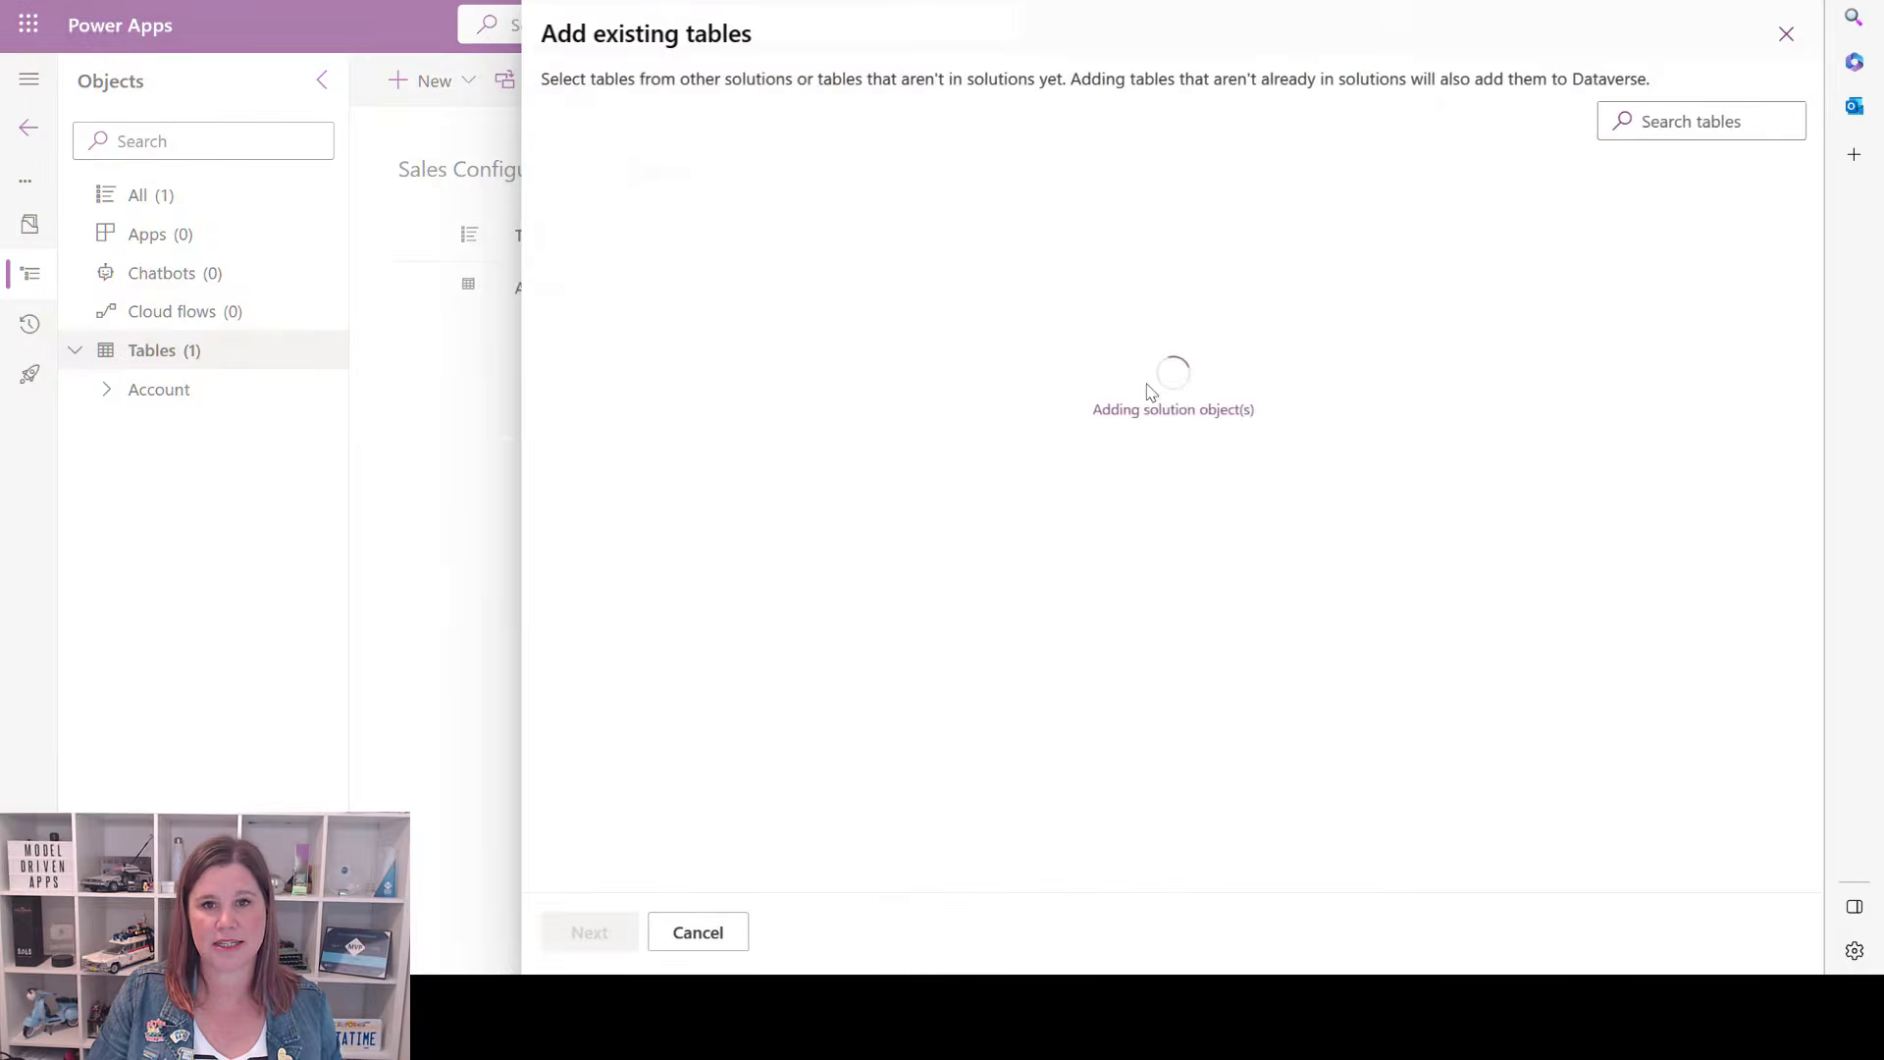
pyautogui.click(1701, 122)
pyautogui.write('c')
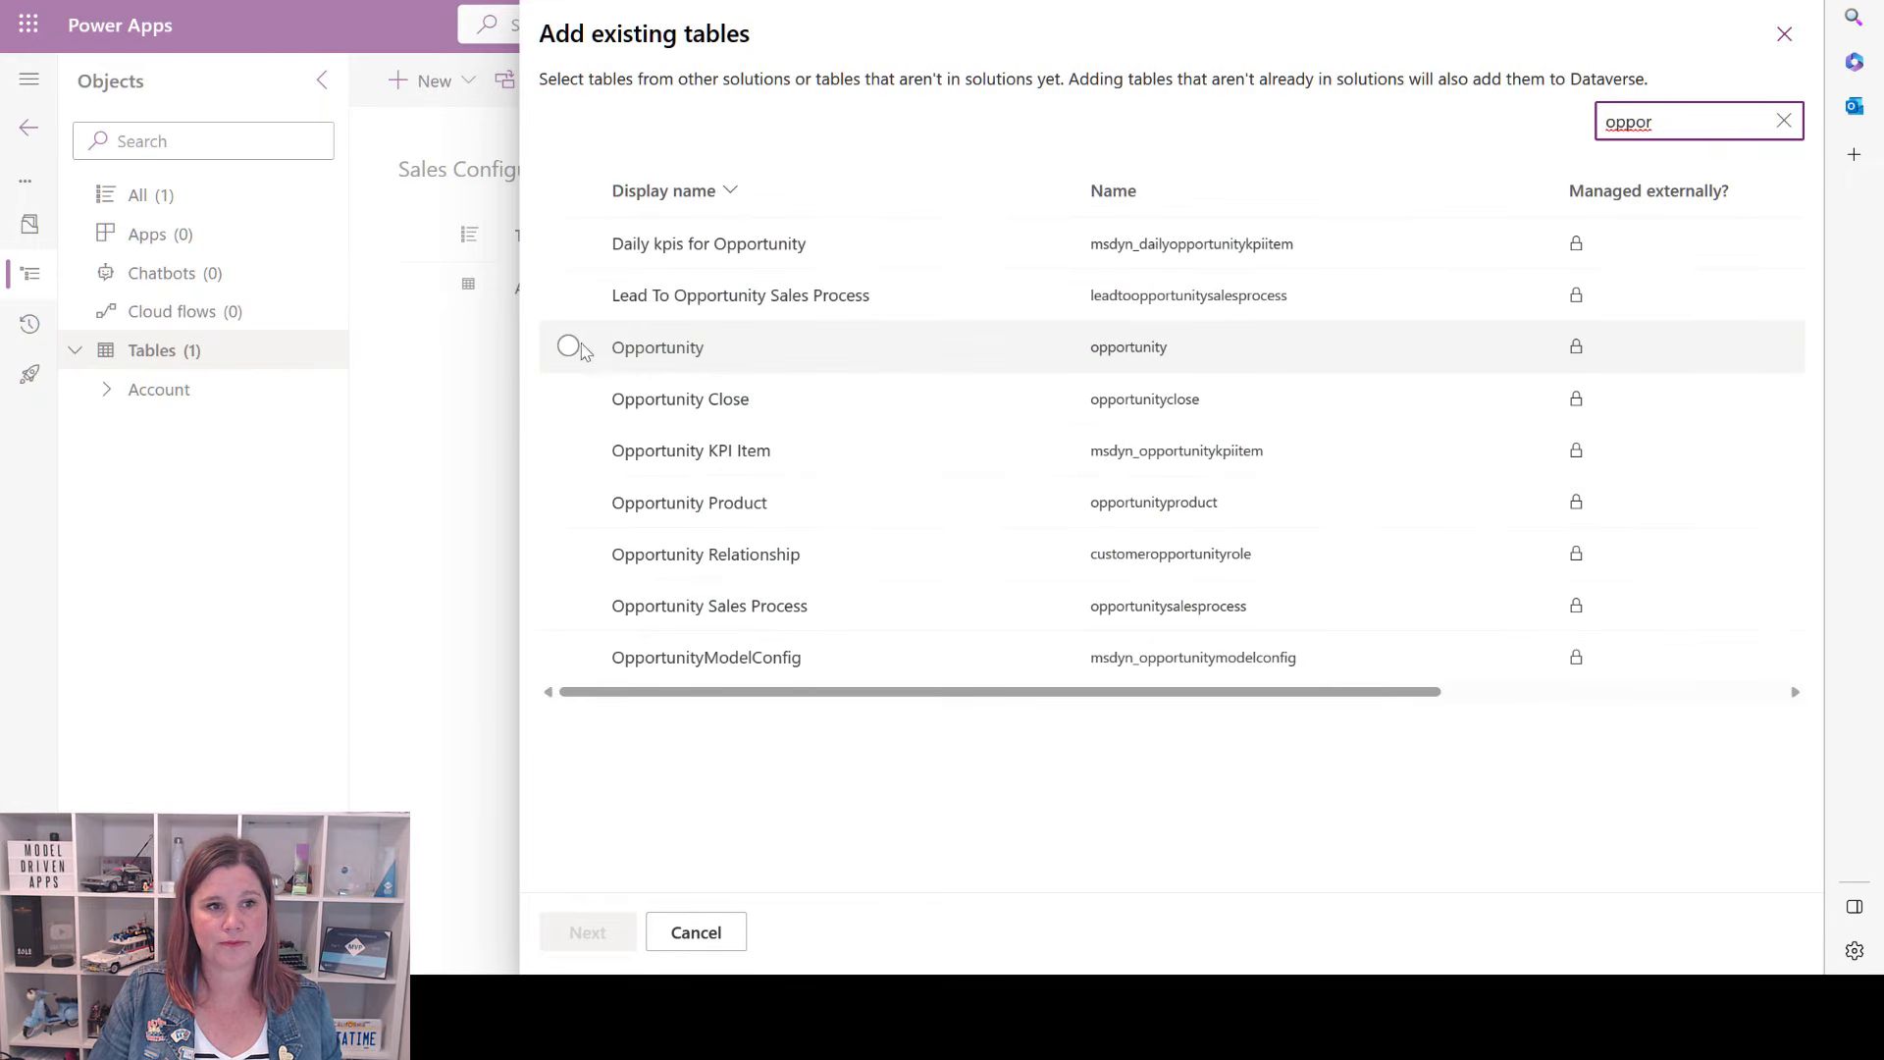
pyautogui.click(569, 347)
pyautogui.click(587, 931)
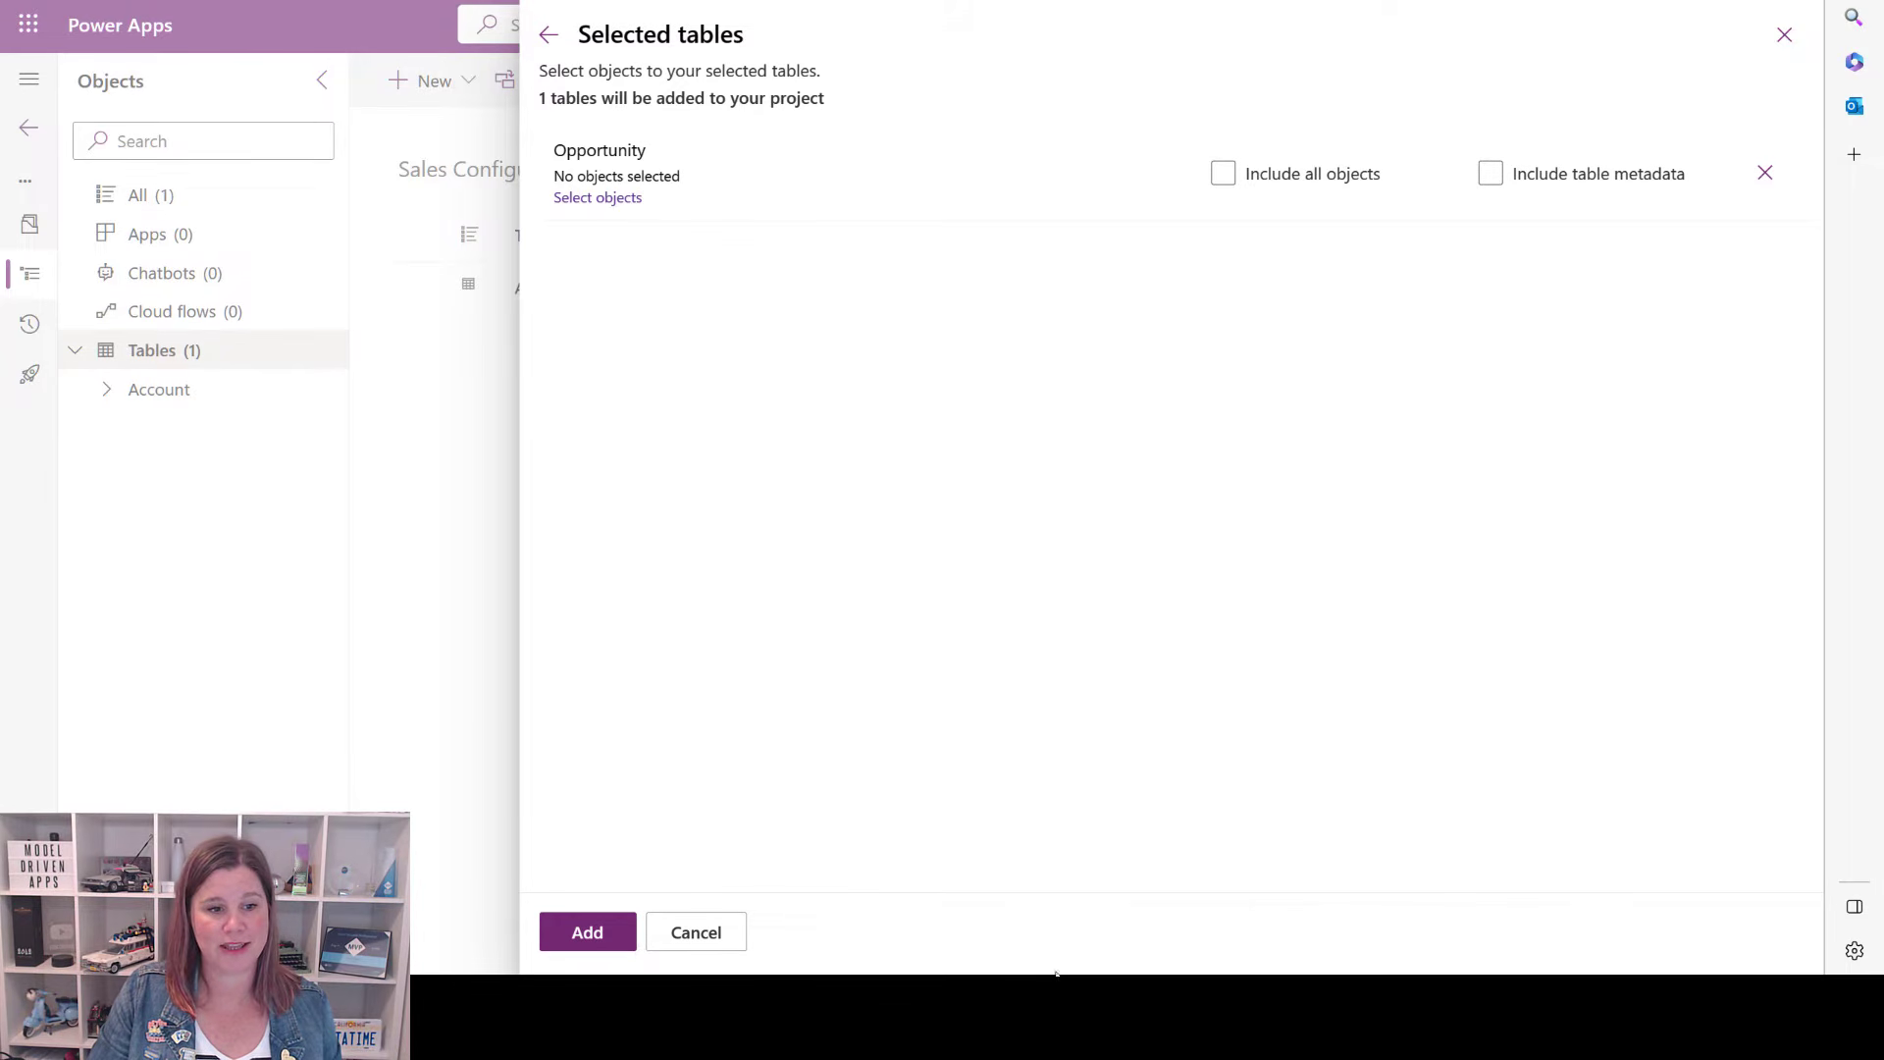
pyautogui.click(585, 931)
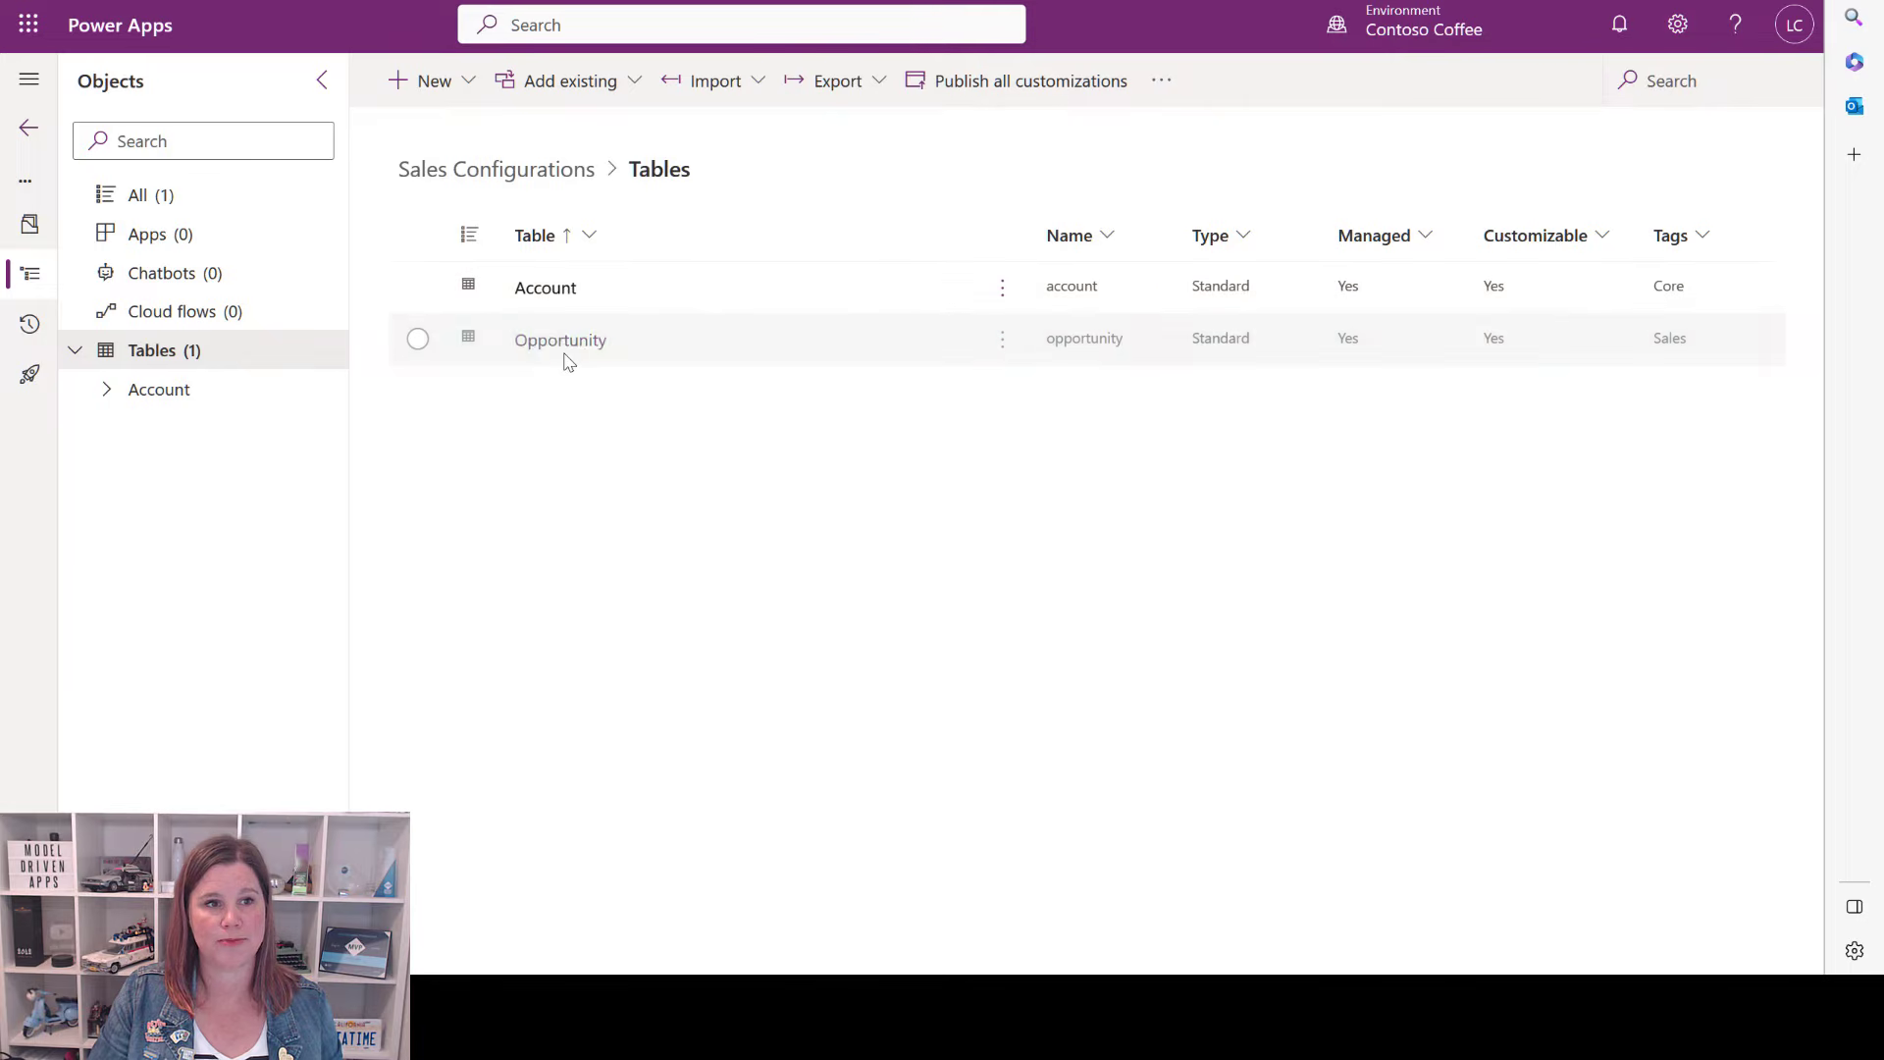
# Create a Trial Start column in the Opportunity table with data type Date and time and format Date only, and save it.
pyautogui.click(556, 343)
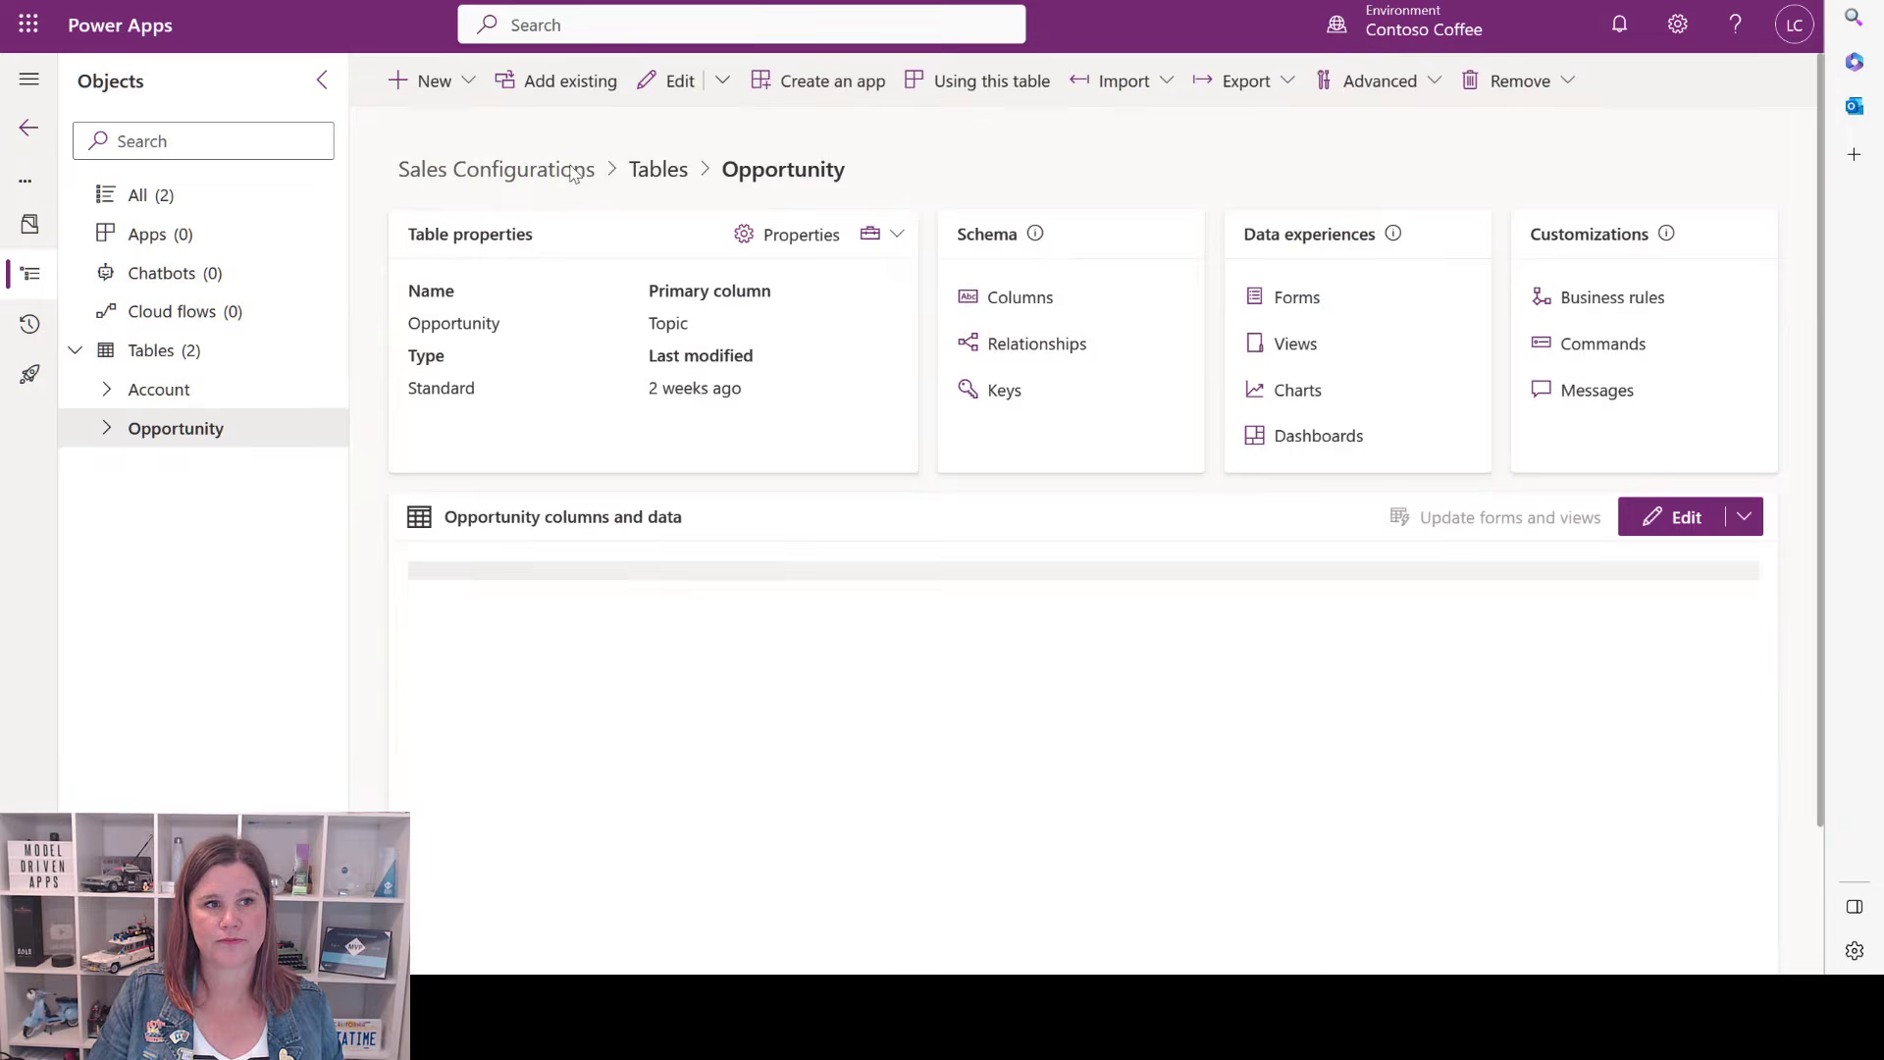
pyautogui.click(465, 87)
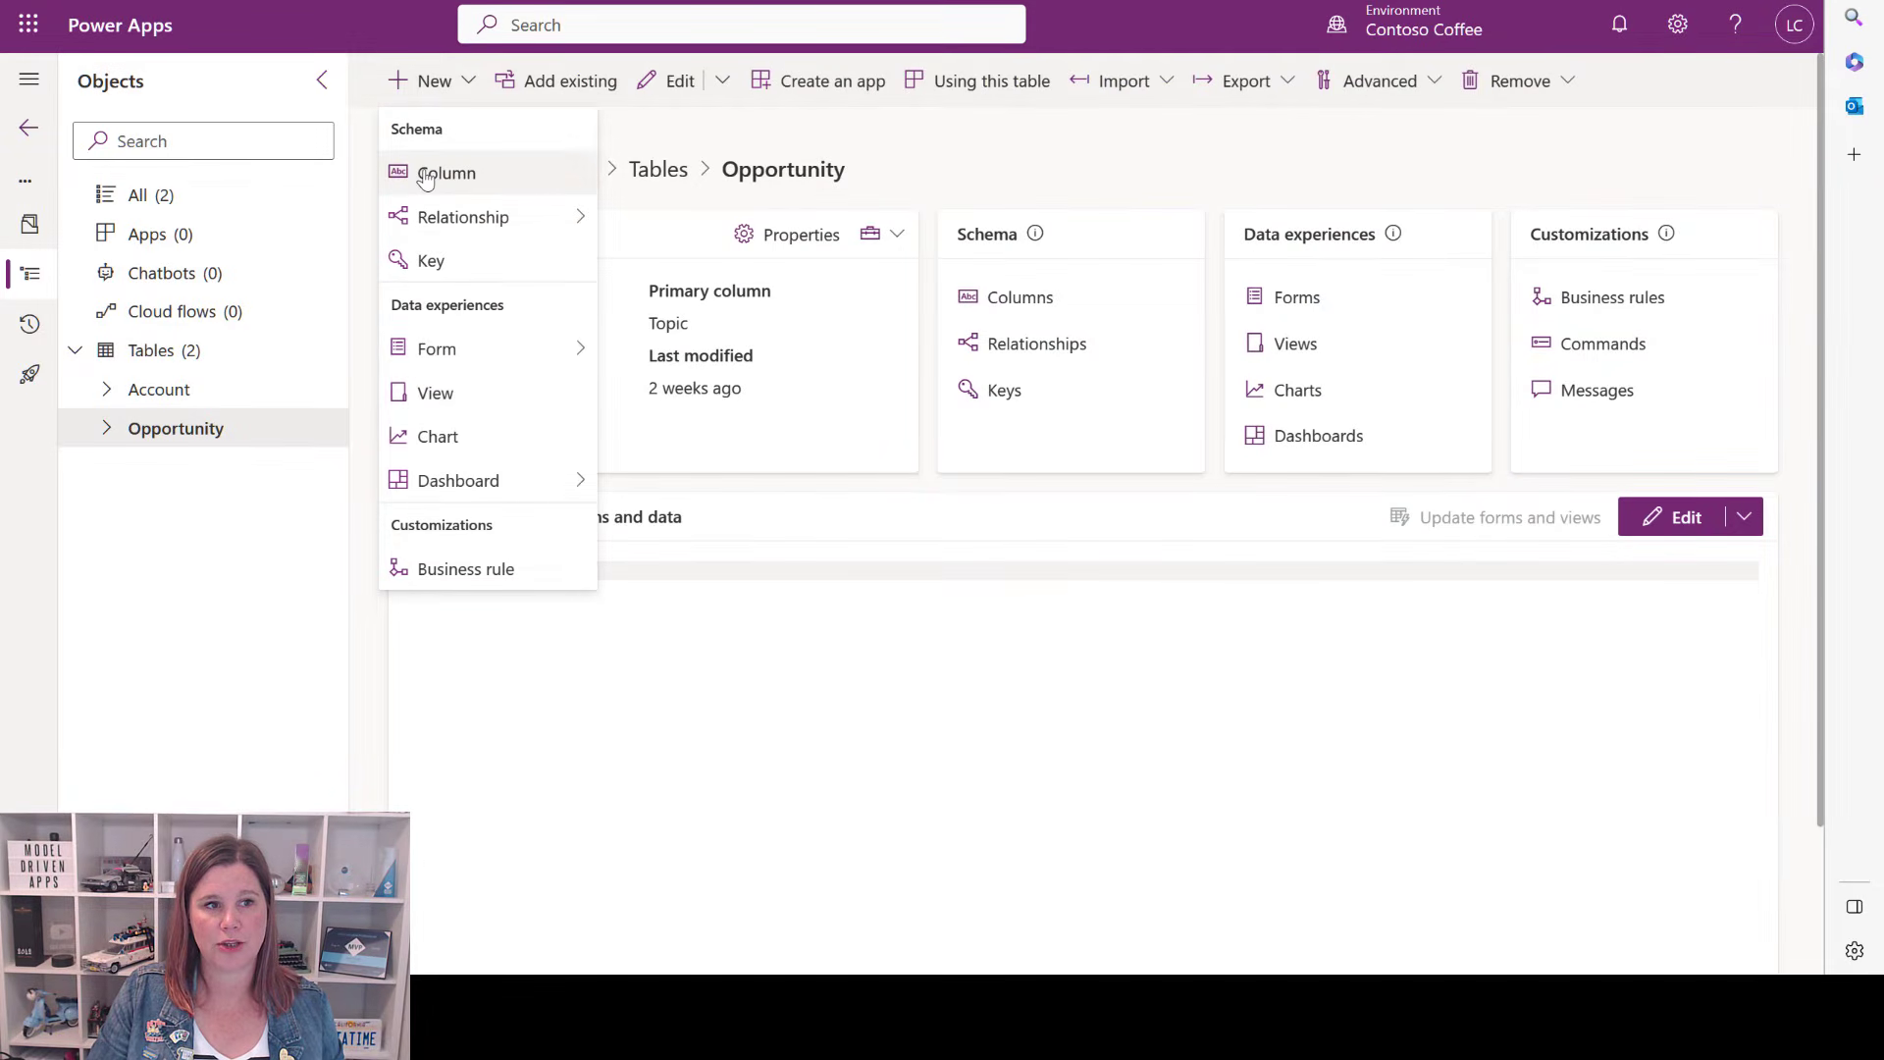
pyautogui.click(1252, 185)
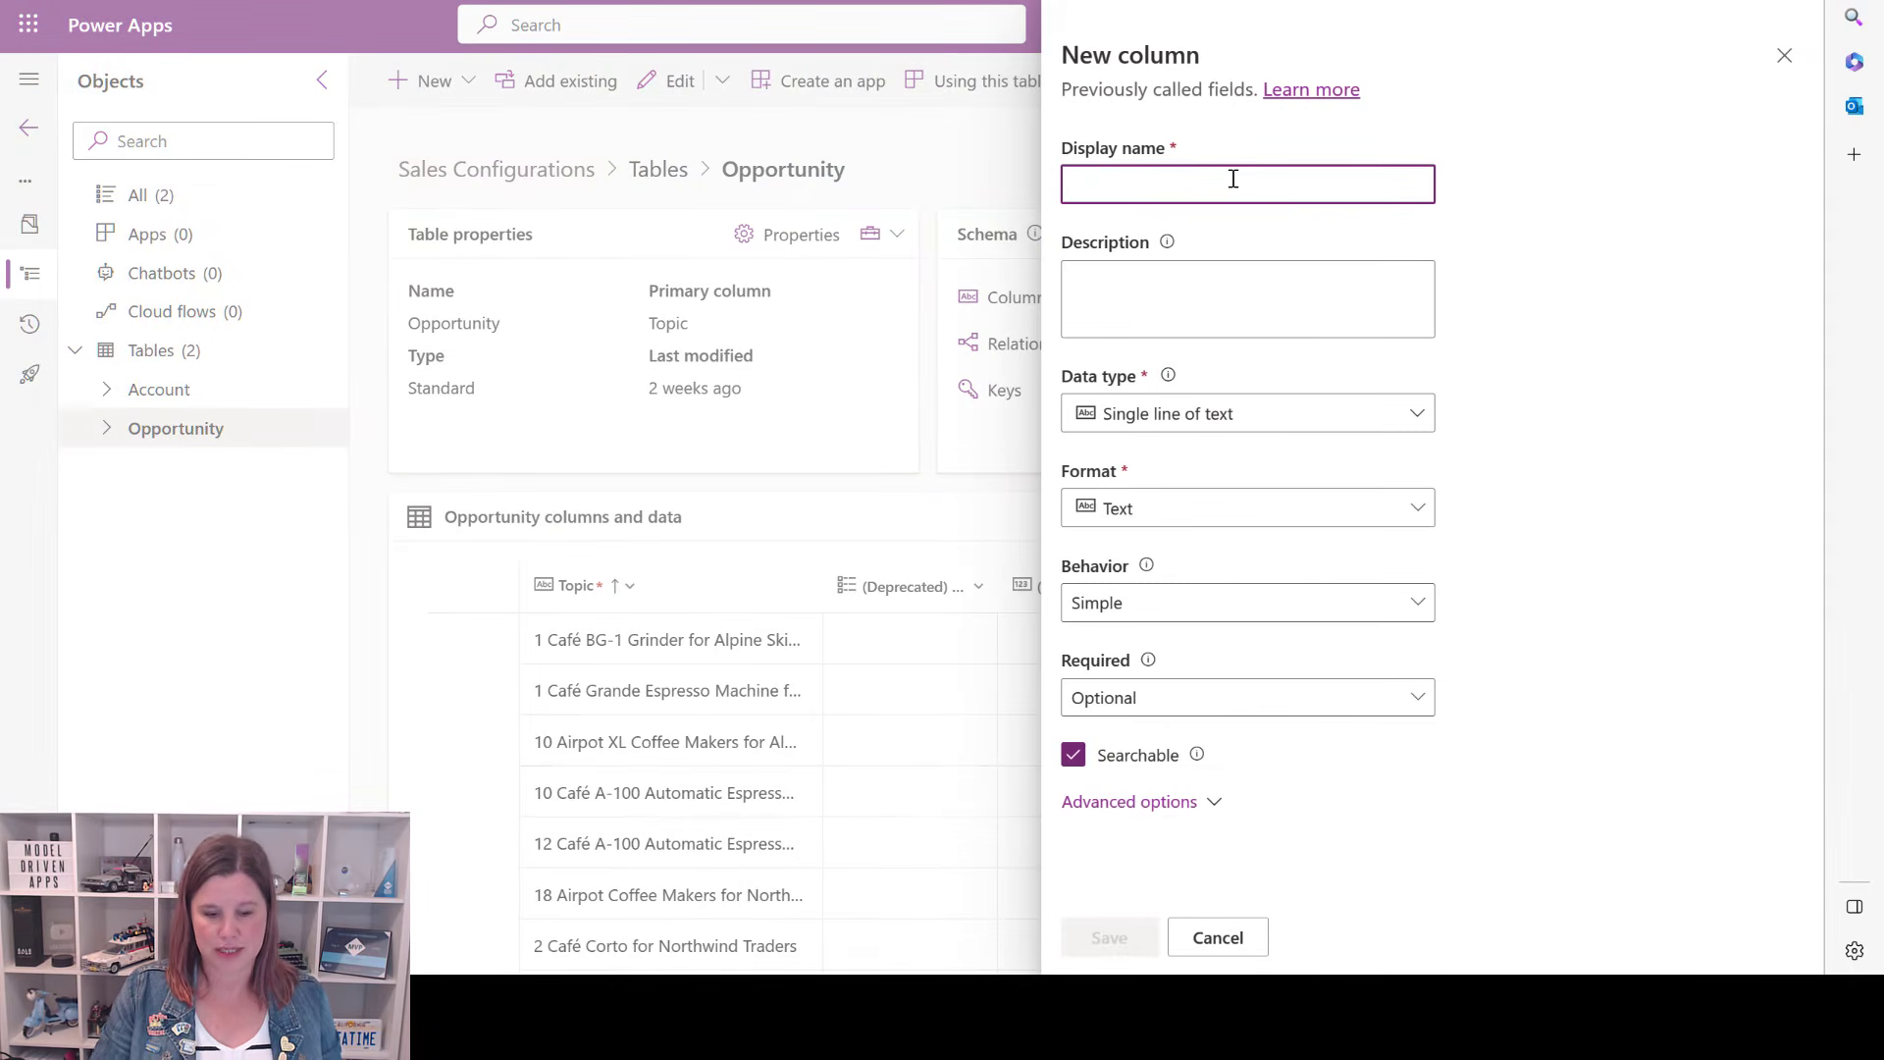
pyautogui.write('Trial Star')
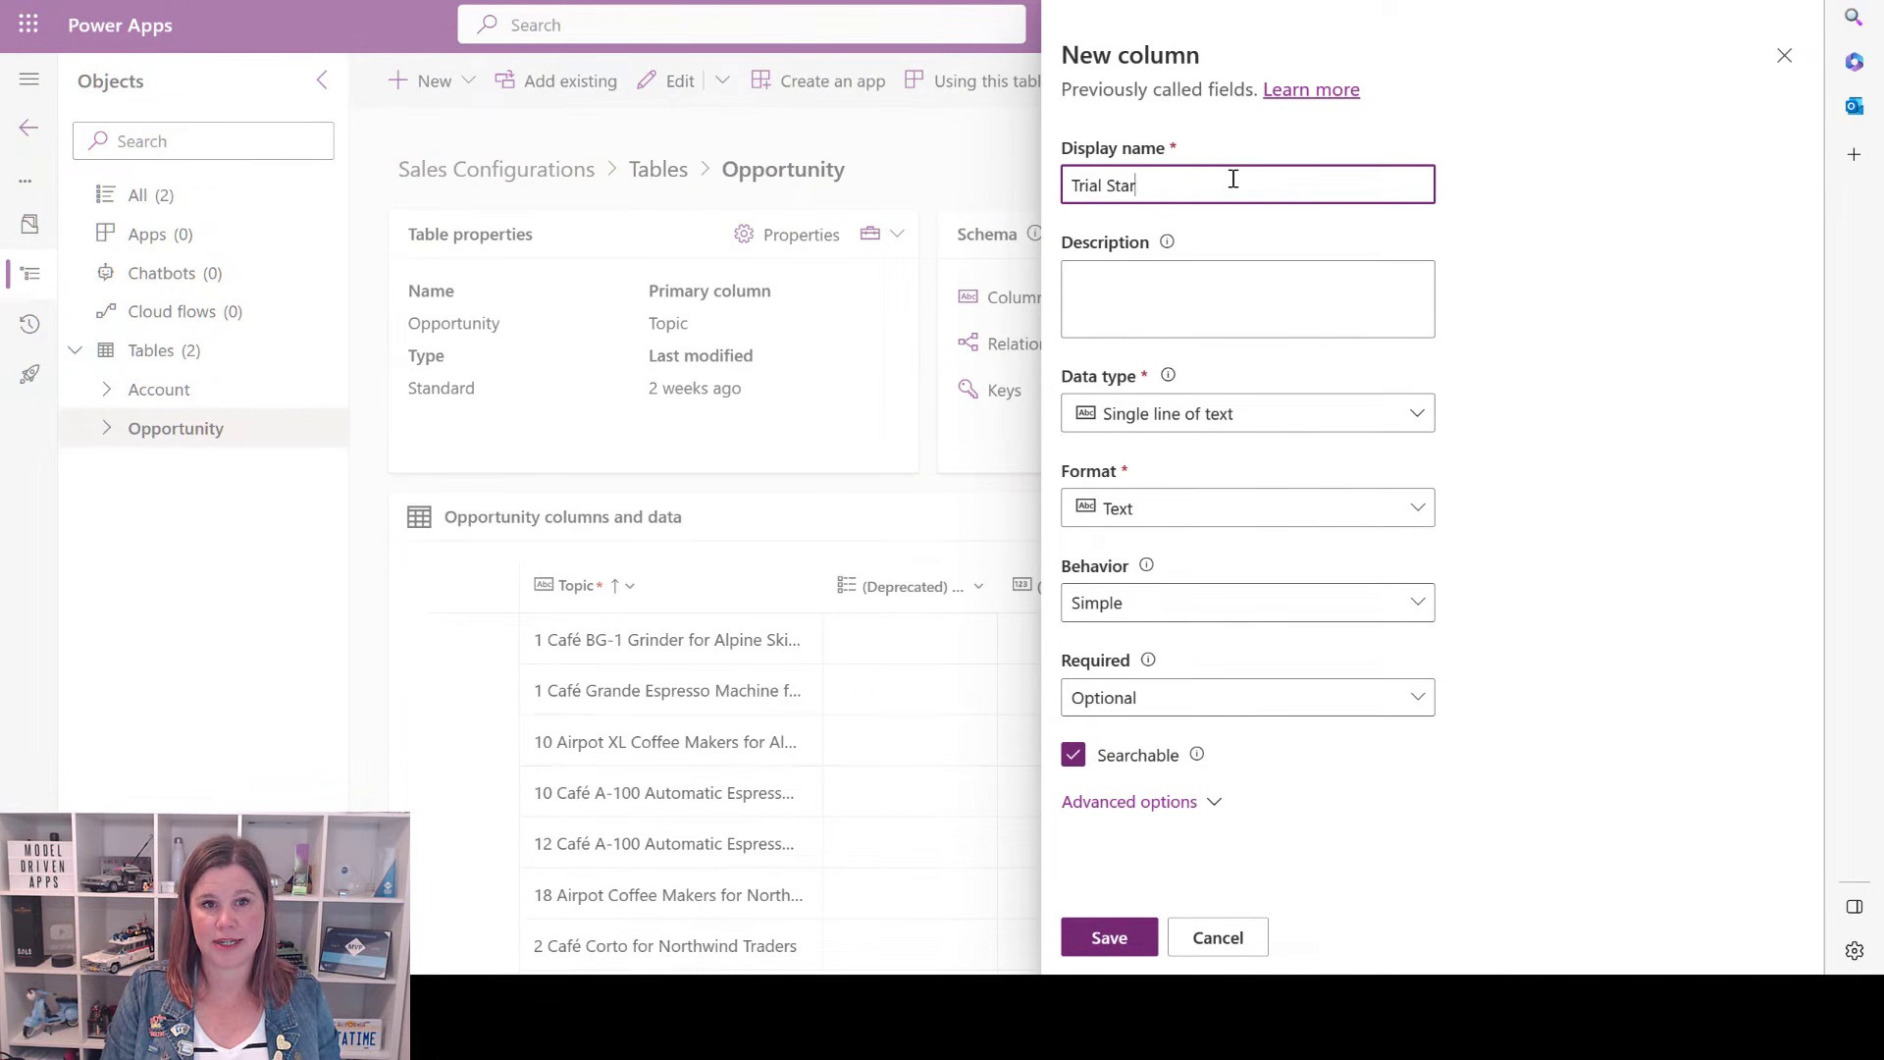
pyautogui.click(1401, 413)
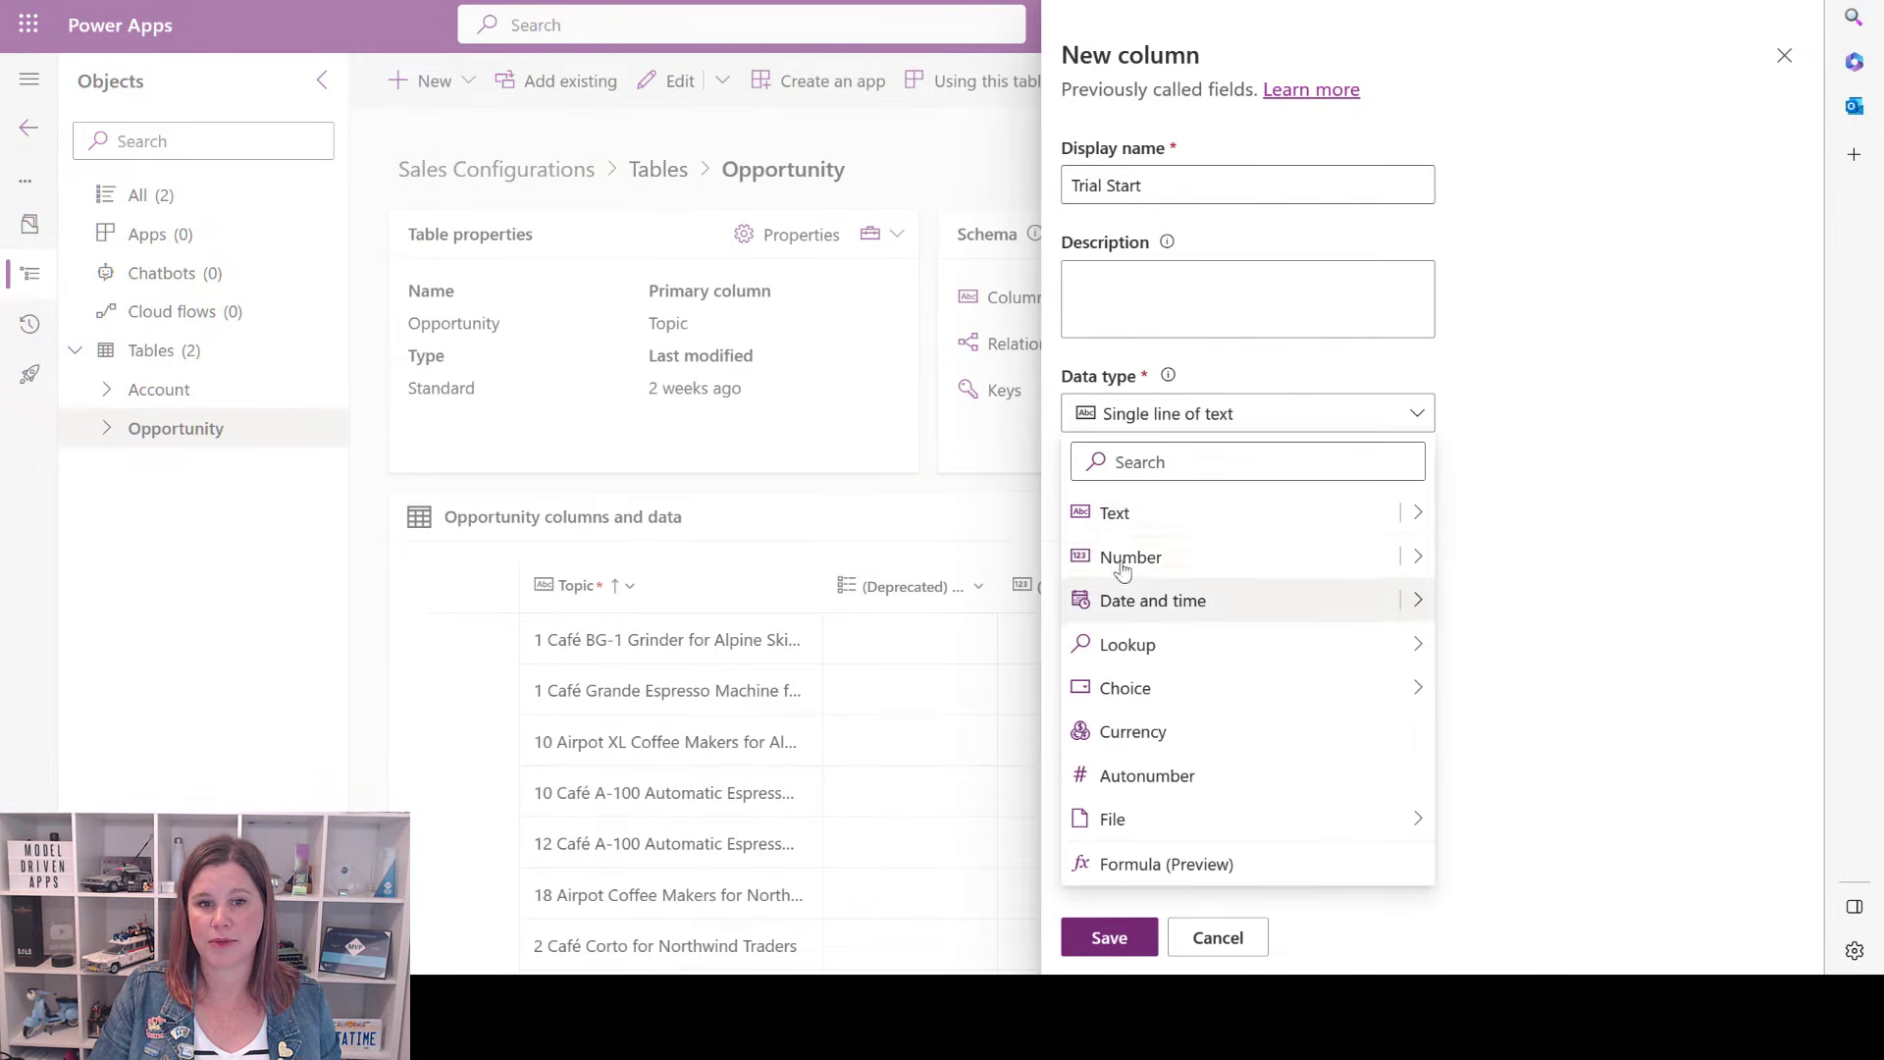
pyautogui.click(1146, 600)
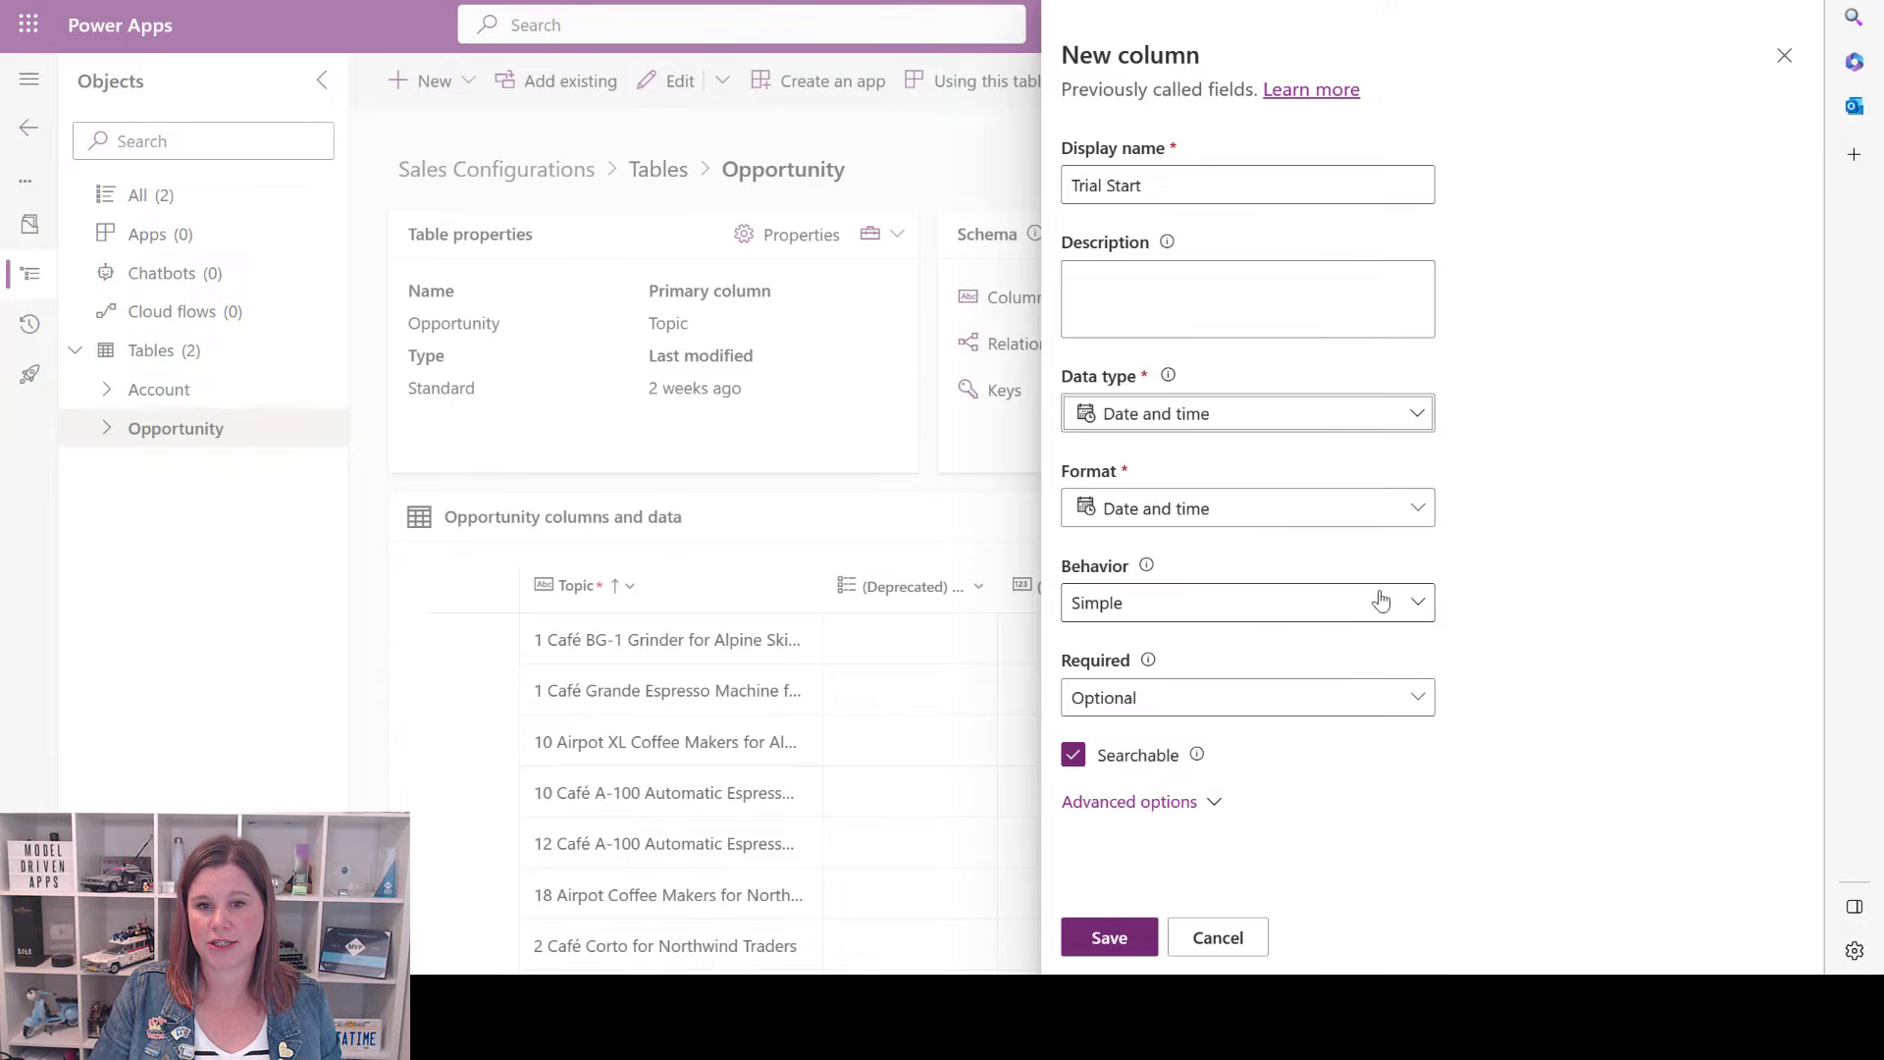
pyautogui.click(1398, 508)
pyautogui.click(1131, 595)
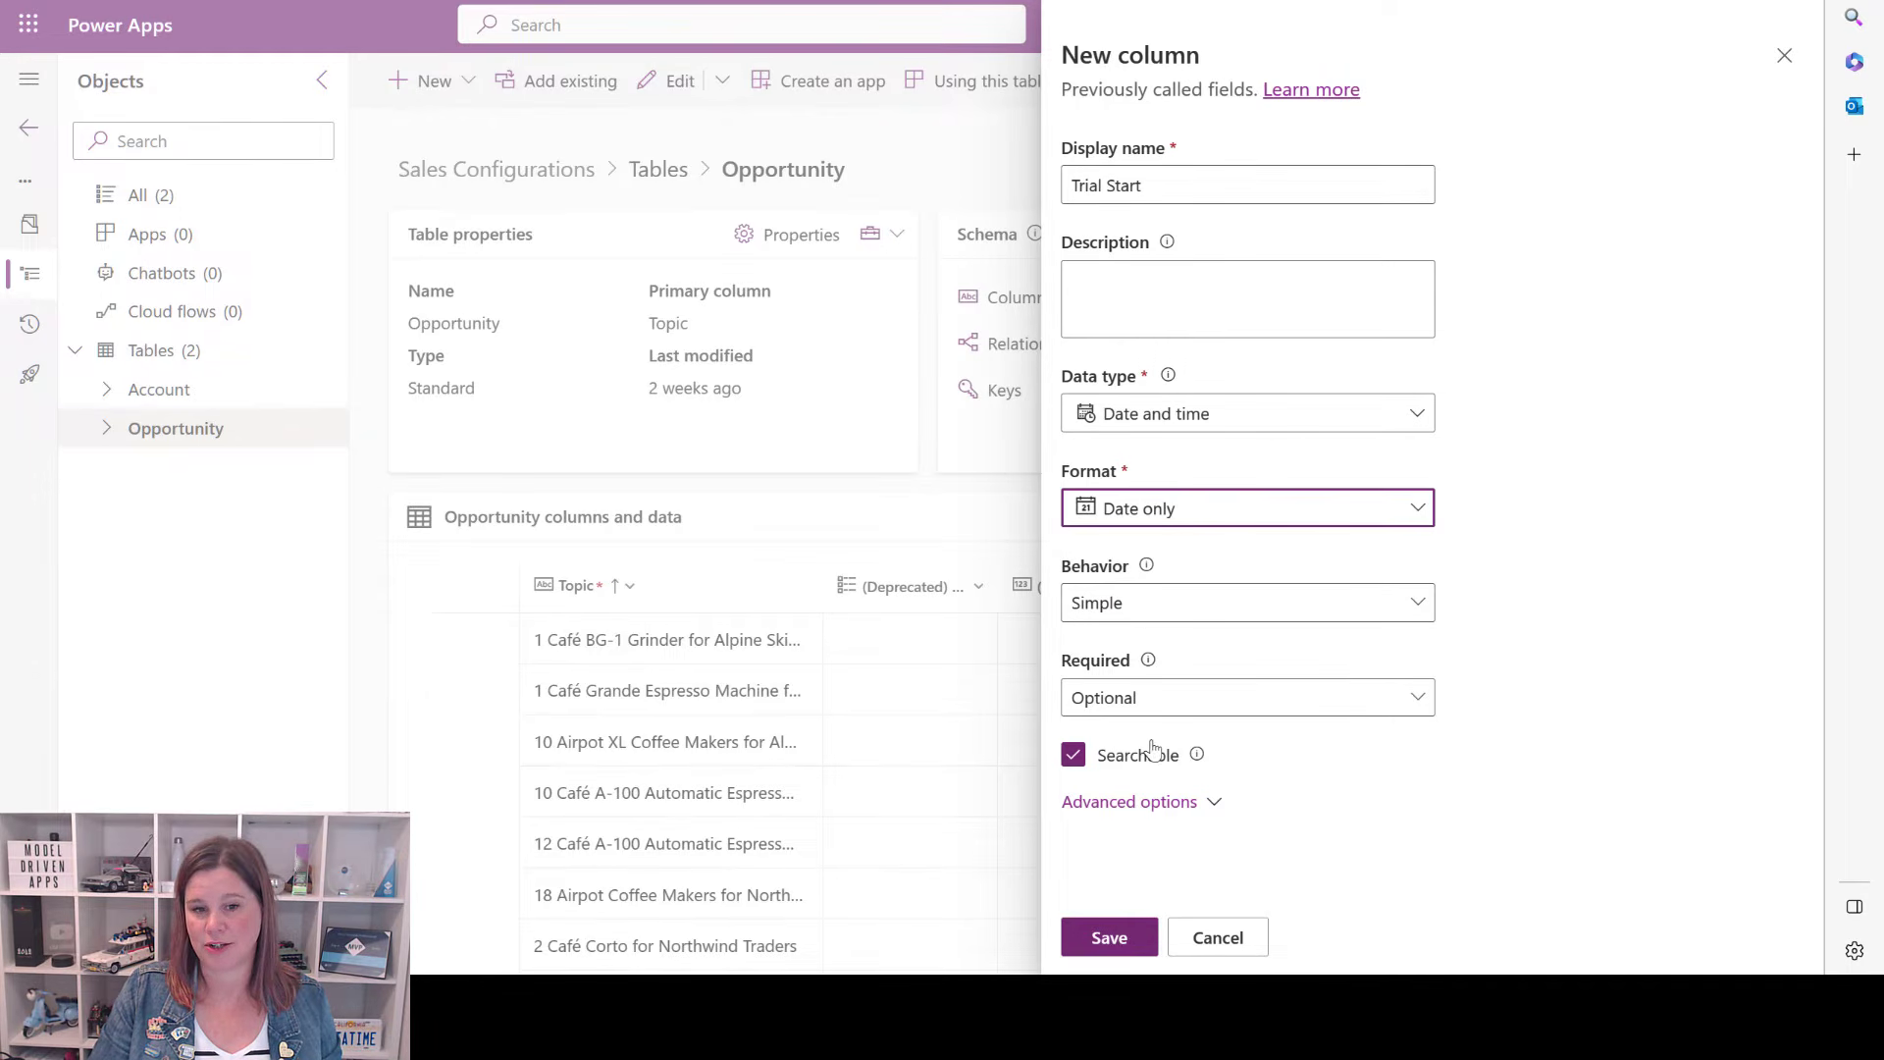
pyautogui.click(1097, 935)
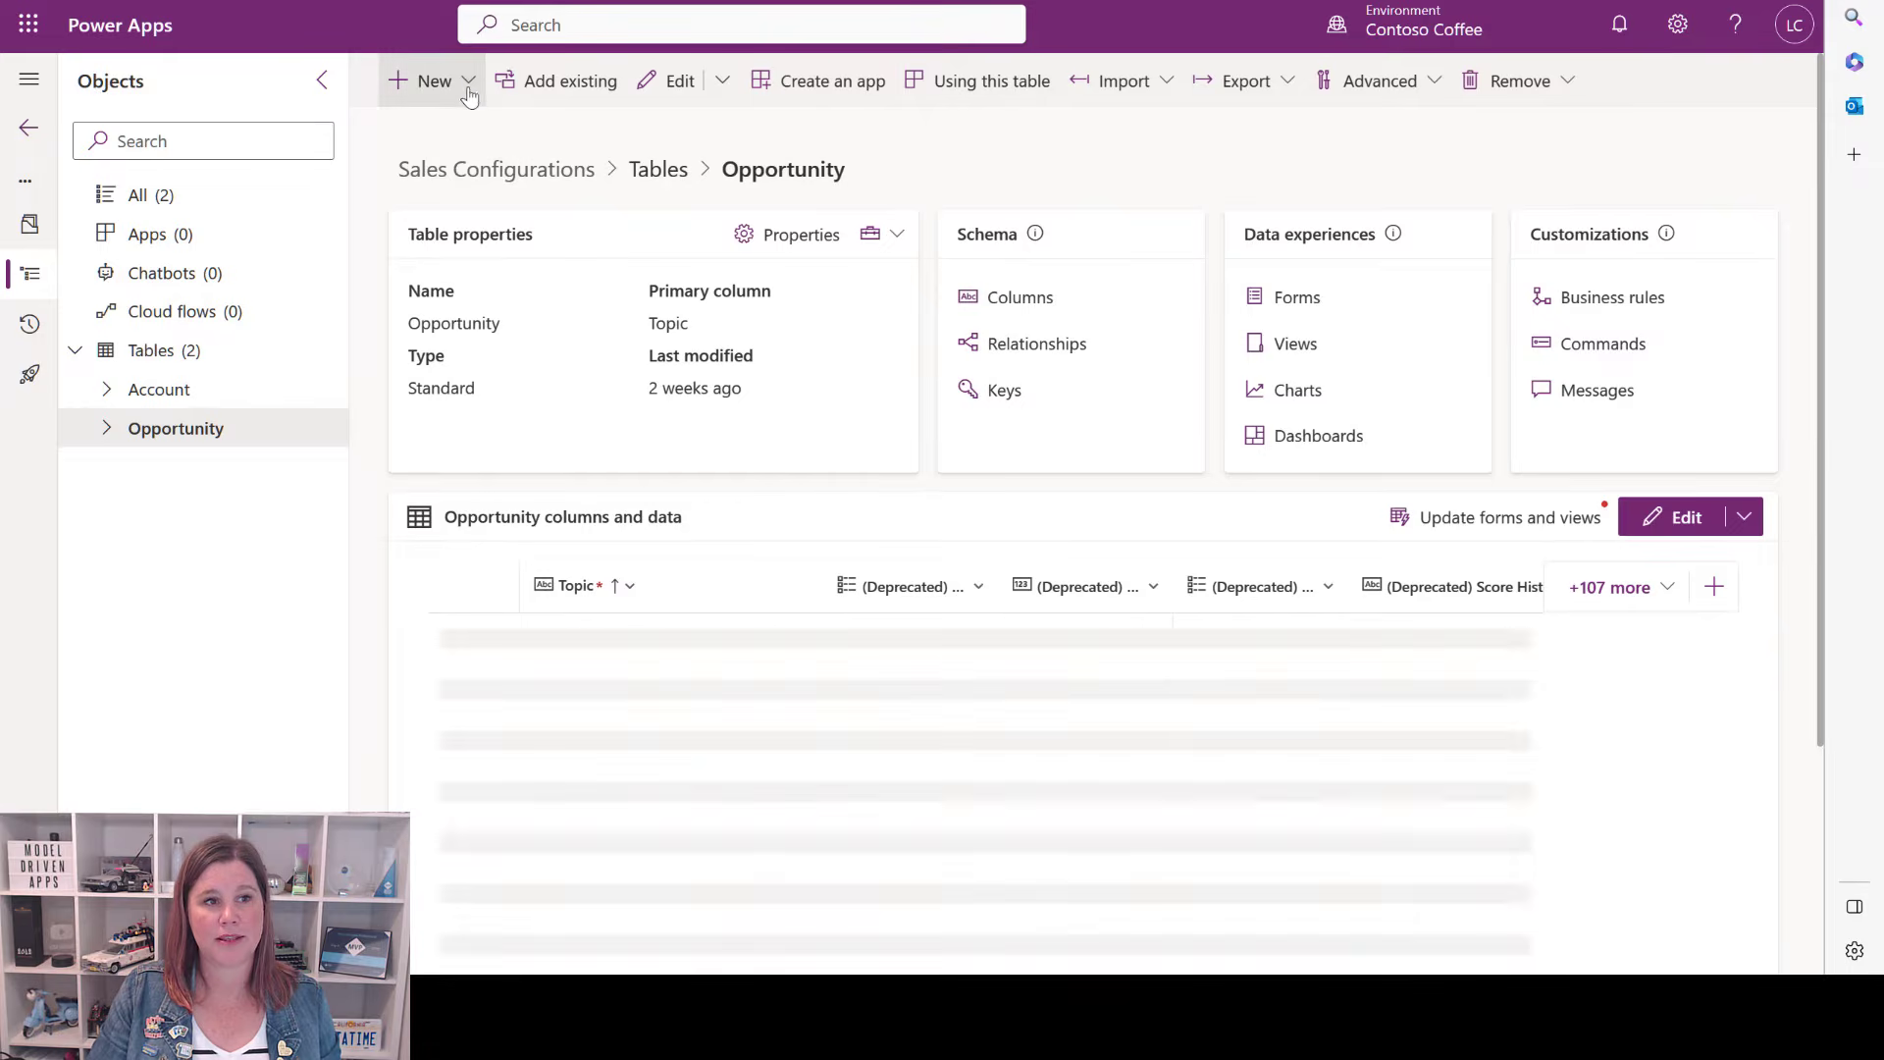
# Create a Trial End column in the Opportunity table with data type Date and time and format Date only, and save it.
pyautogui.click(470, 88)
pyautogui.click(435, 82)
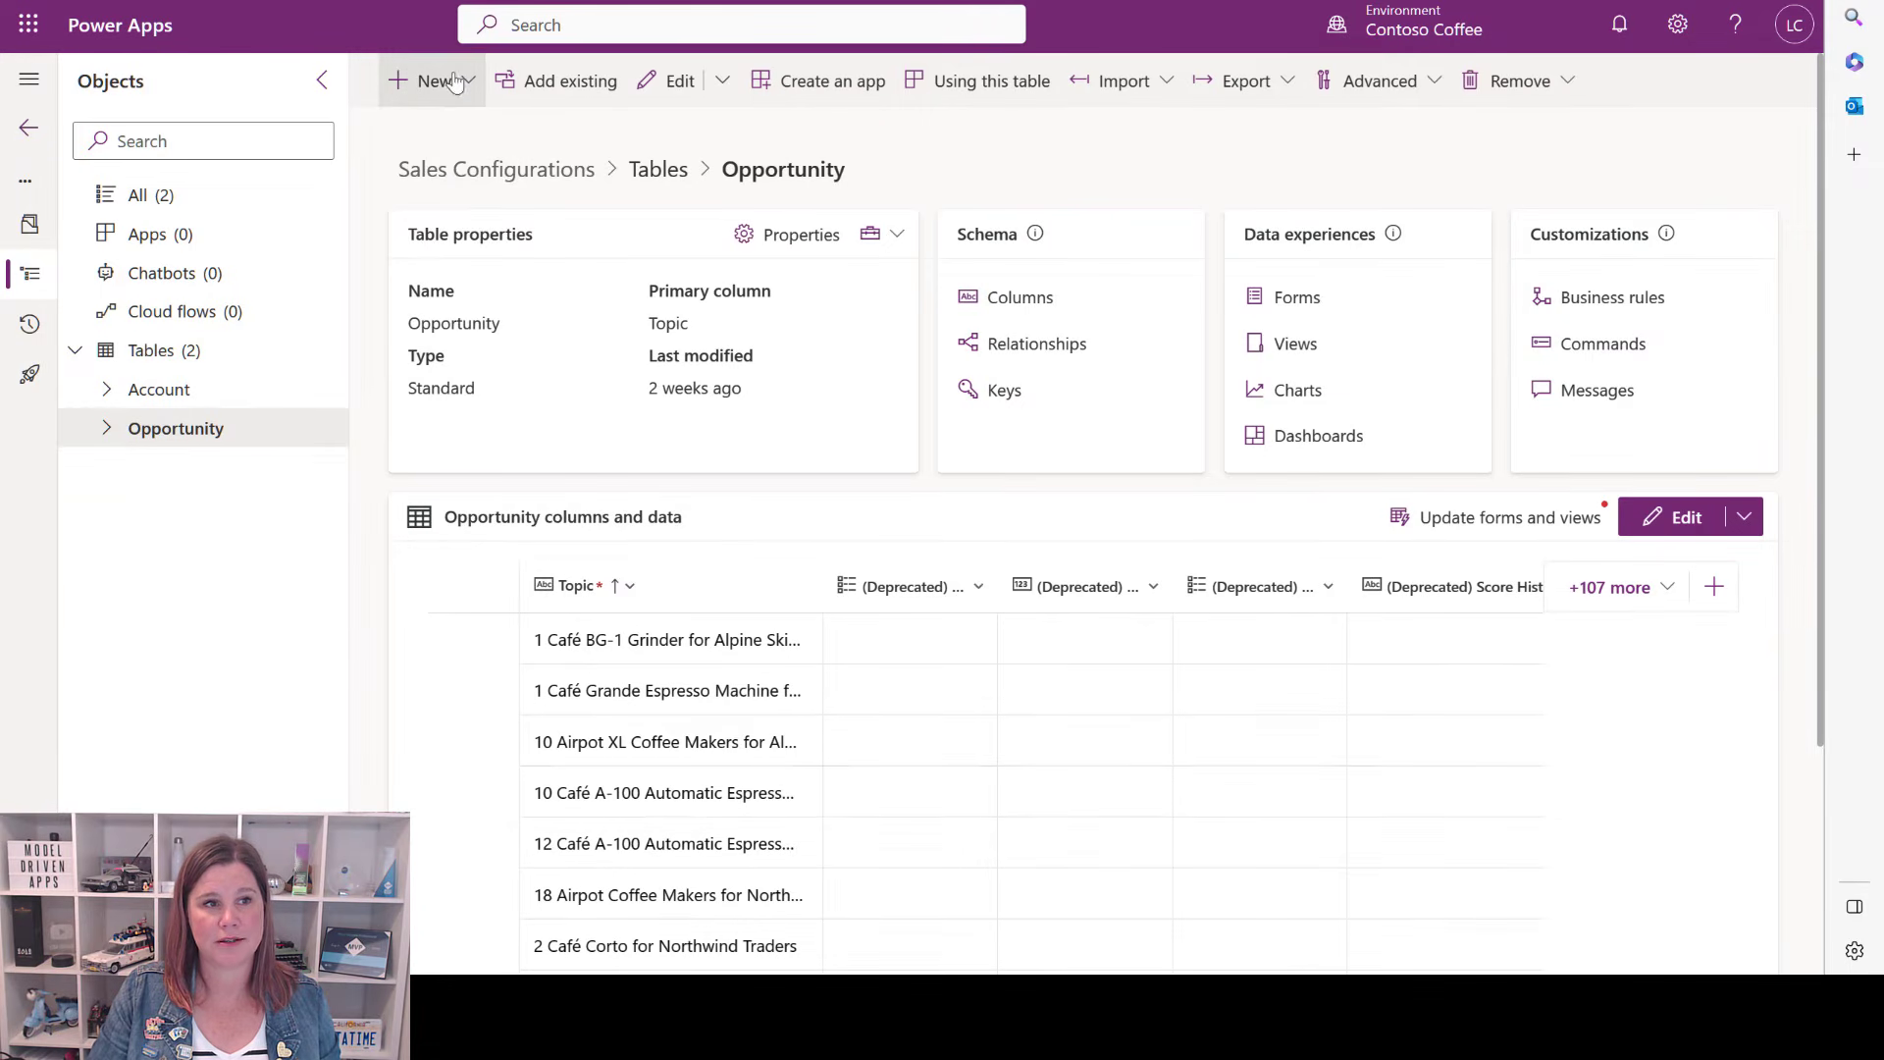
pyautogui.click(447, 173)
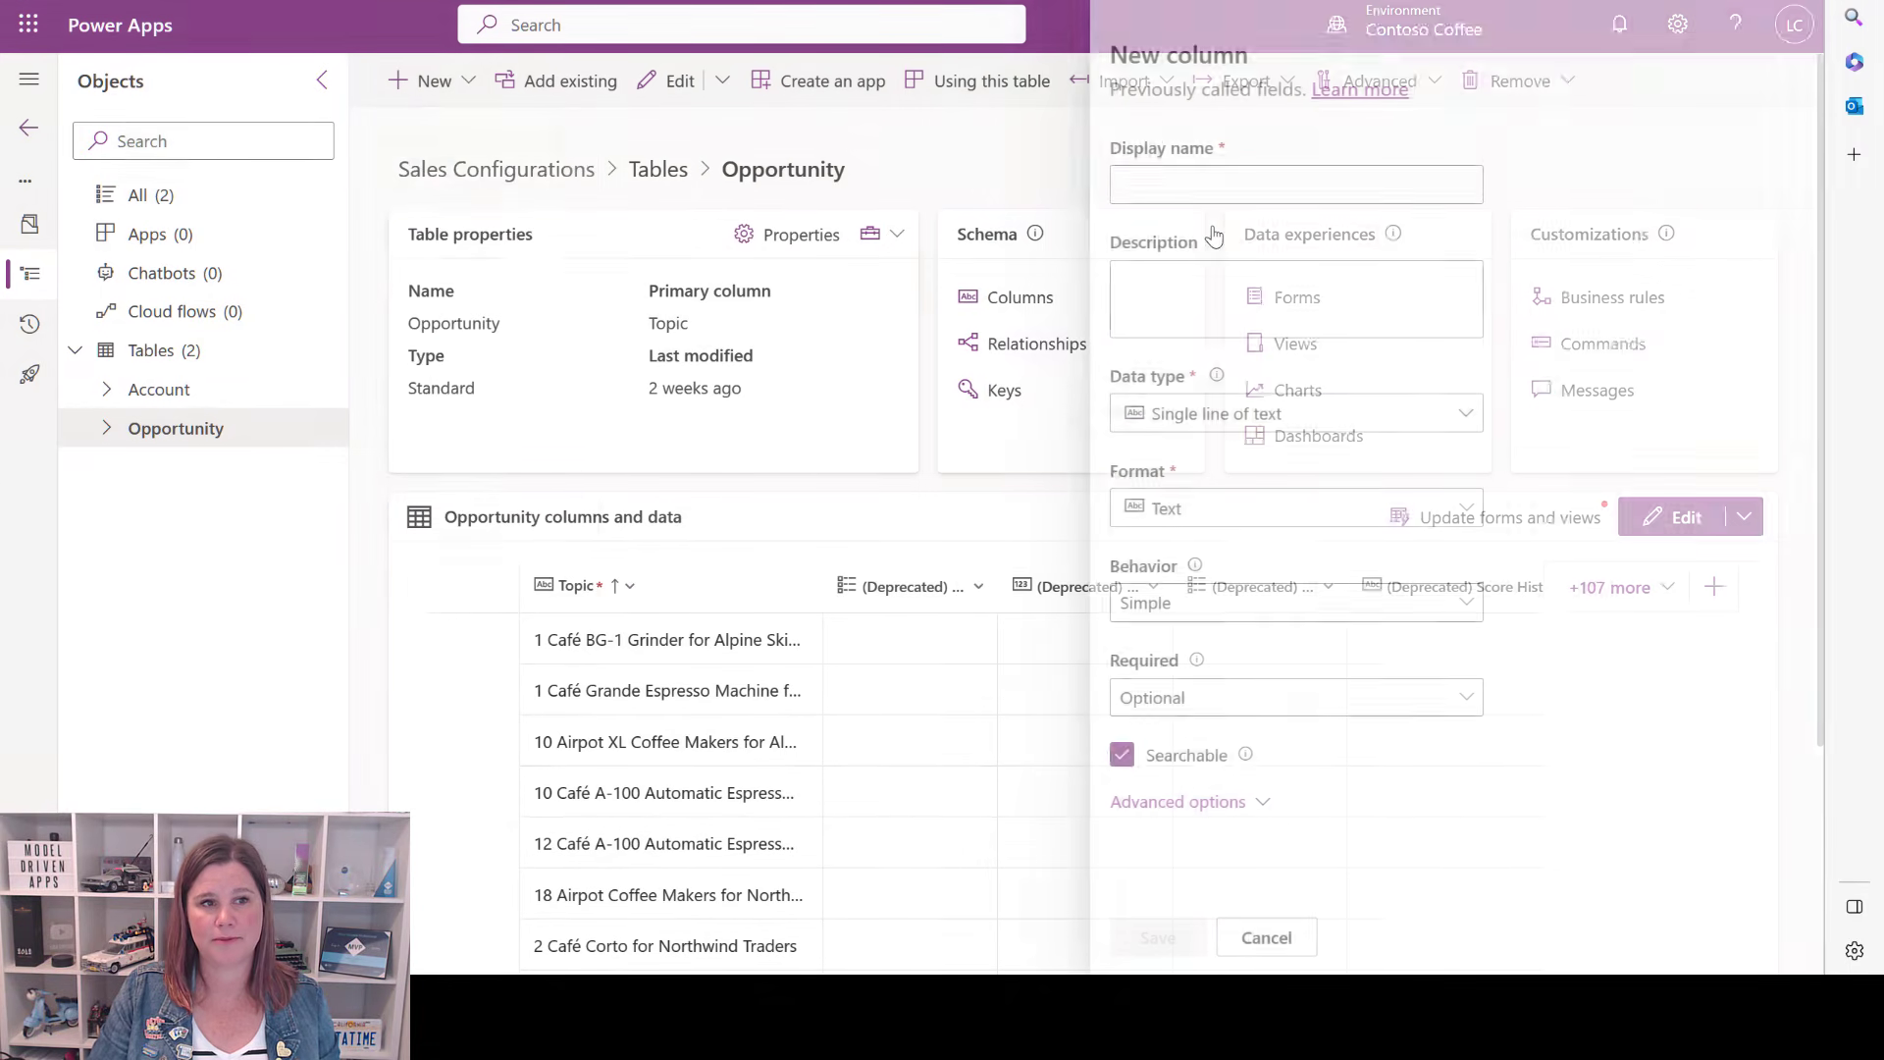
pyautogui.write('Trial End')
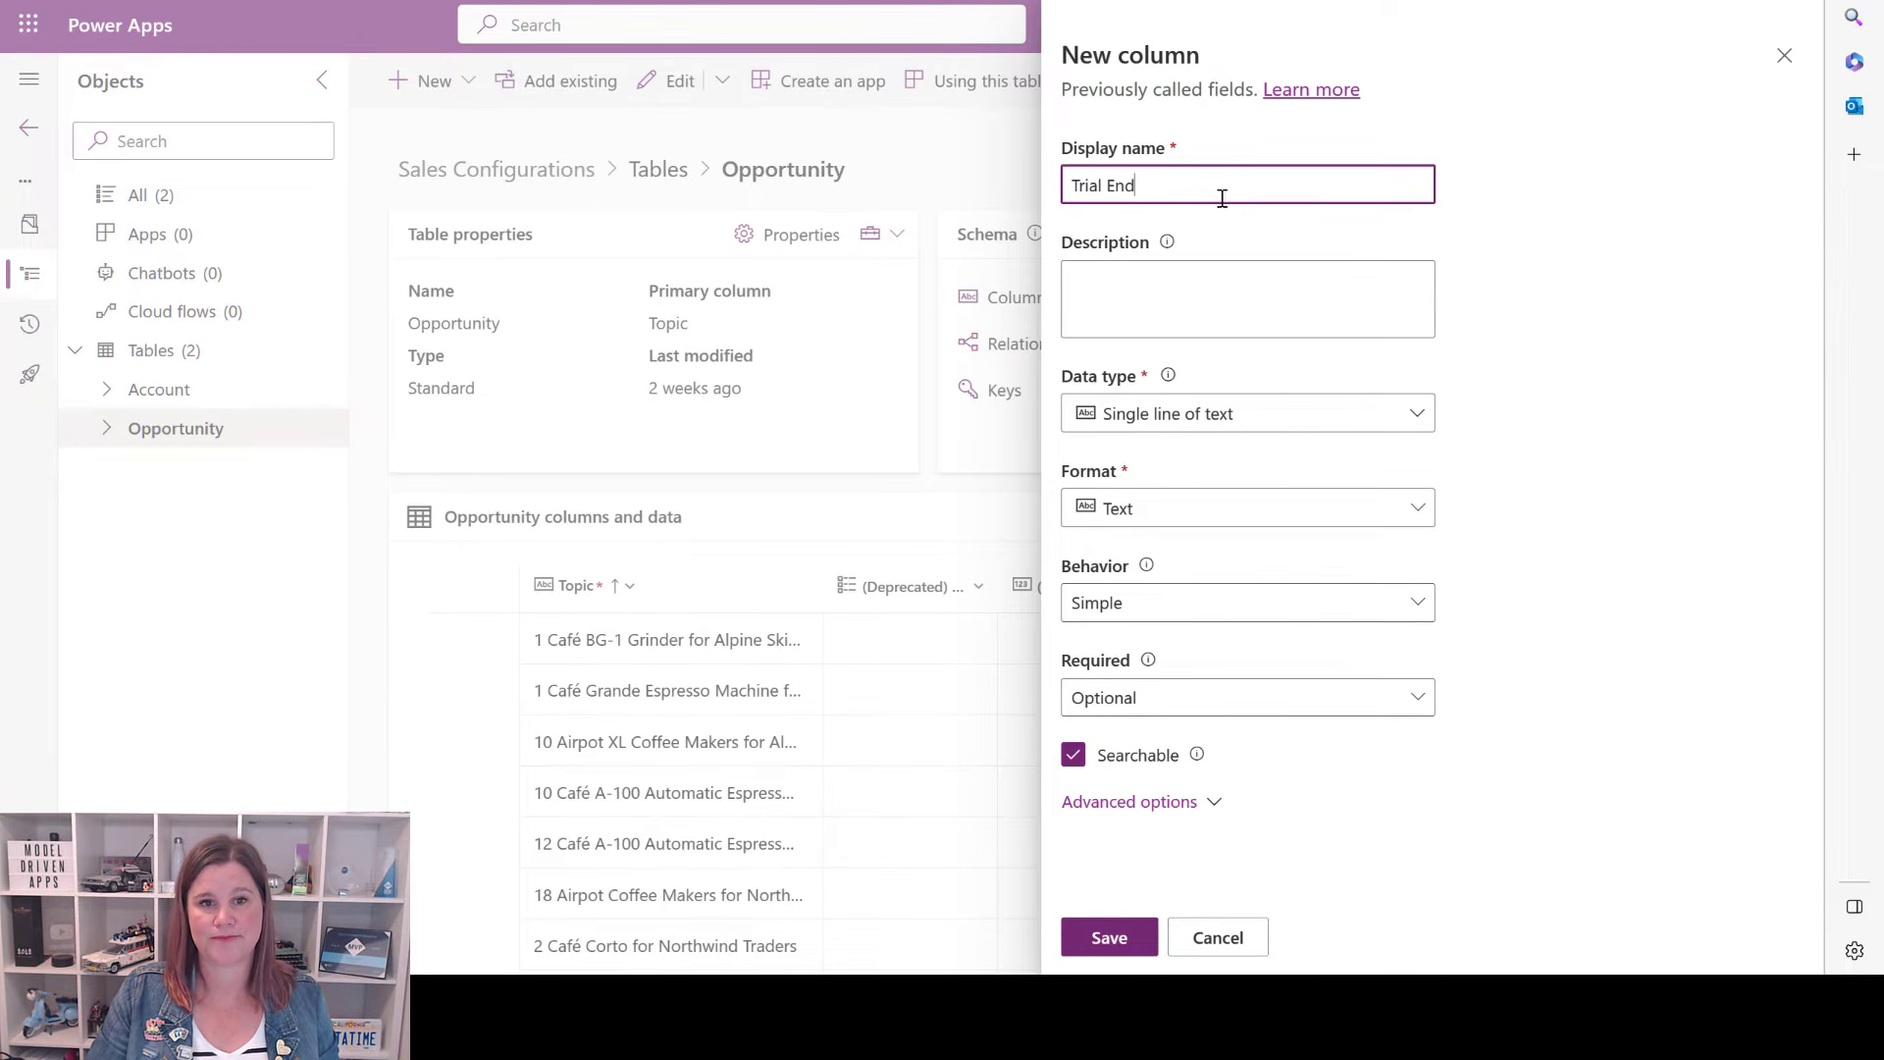
pyautogui.click(1224, 414)
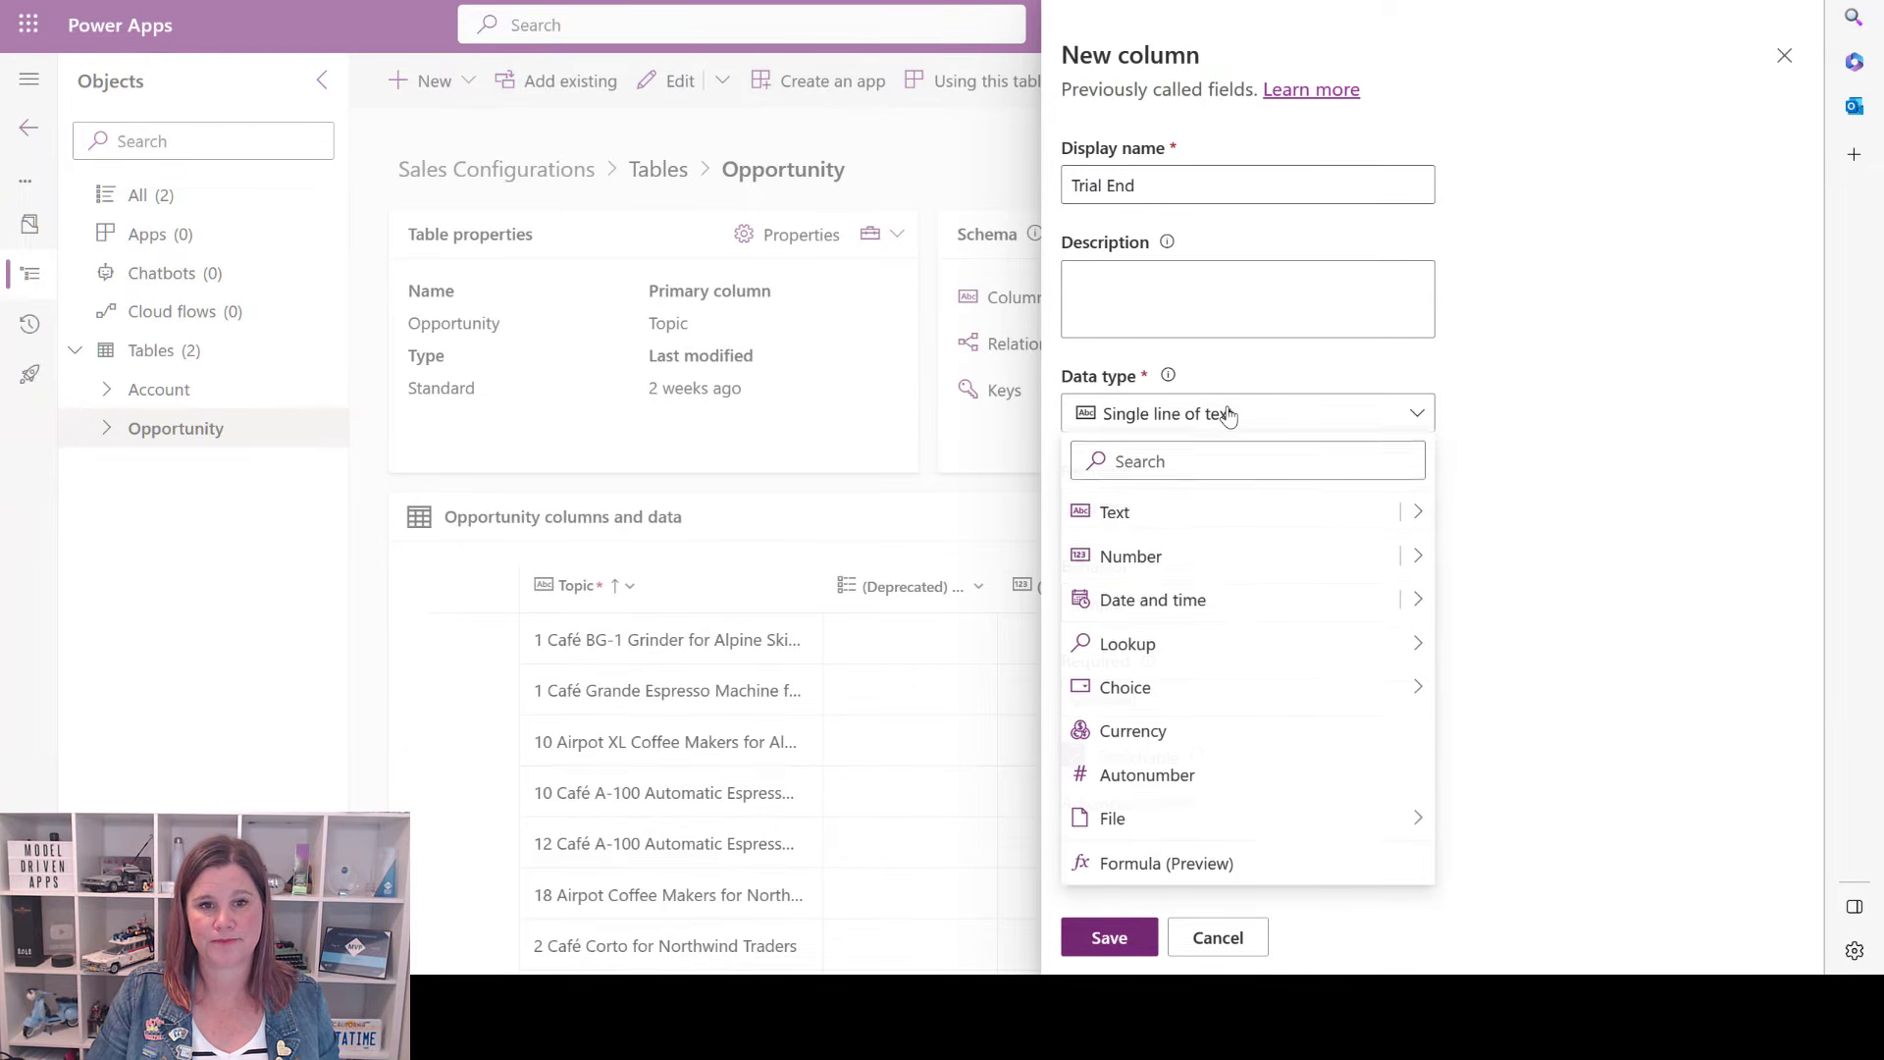
pyautogui.click(1140, 602)
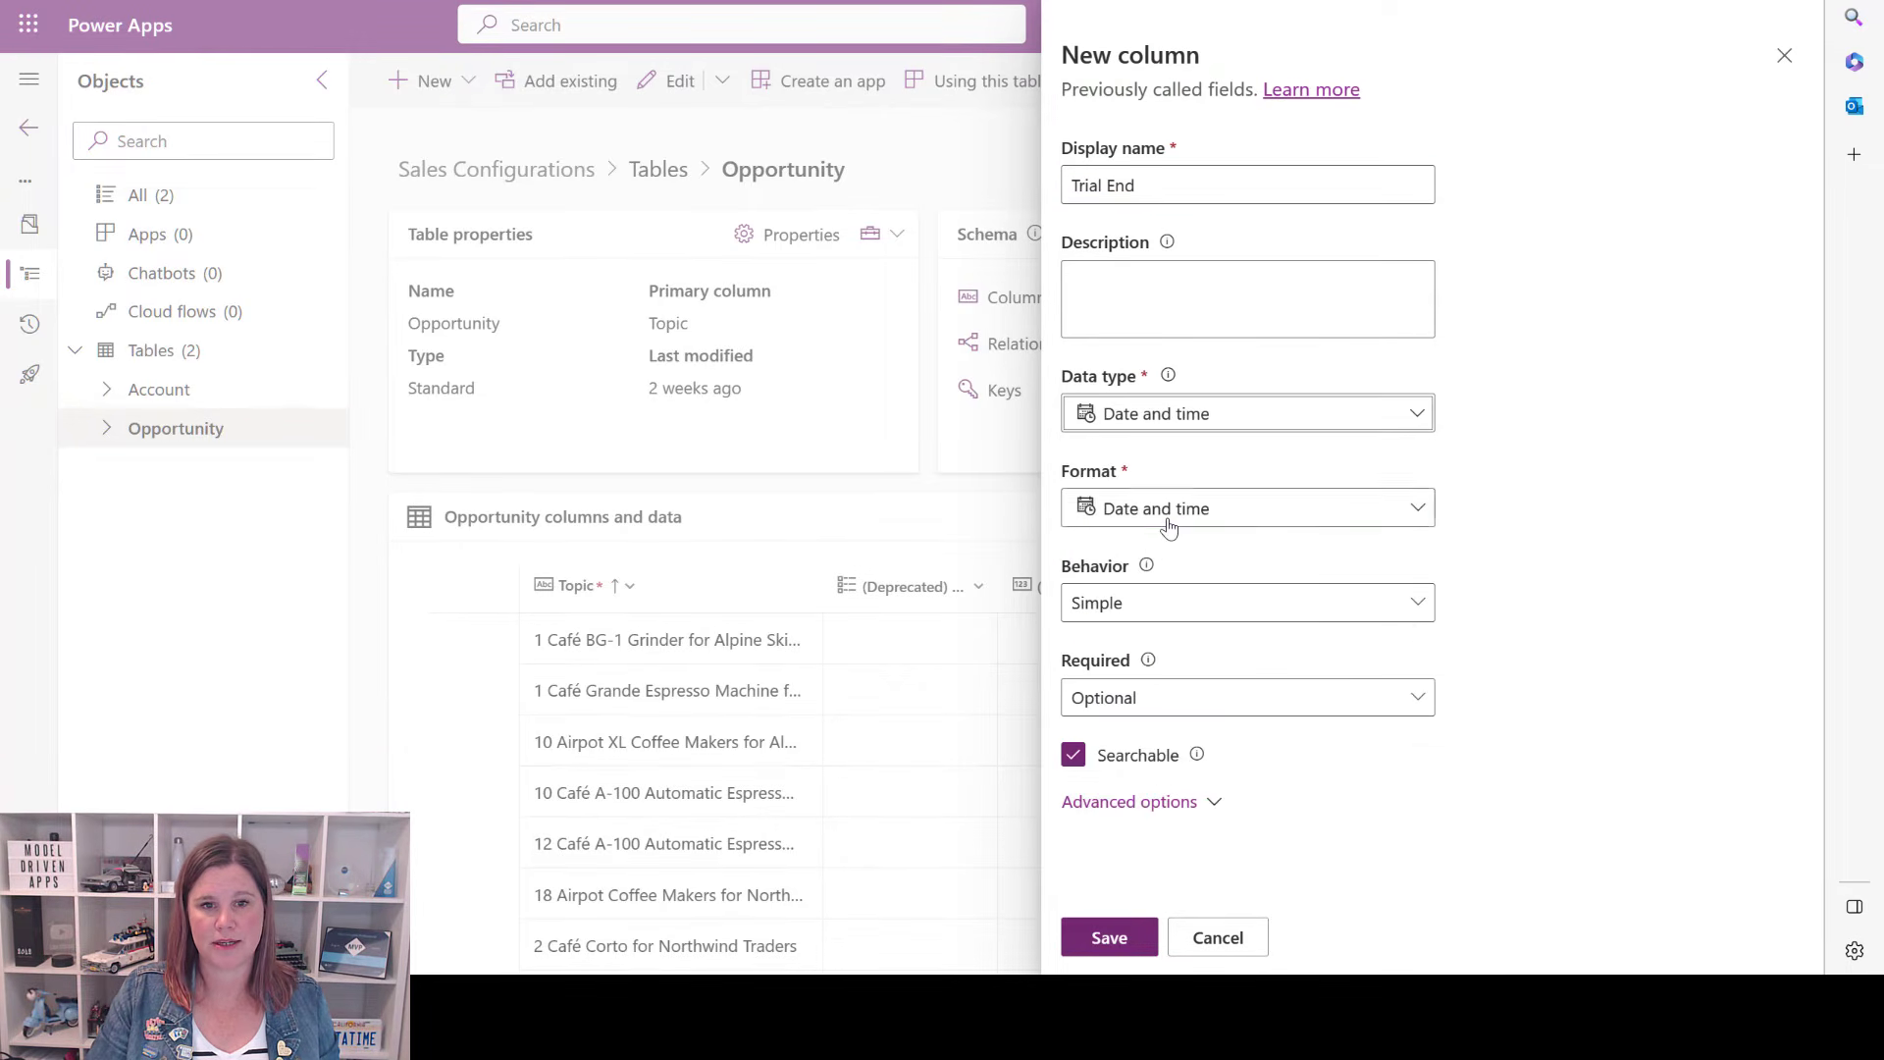
pyautogui.click(1168, 514)
pyautogui.click(1138, 594)
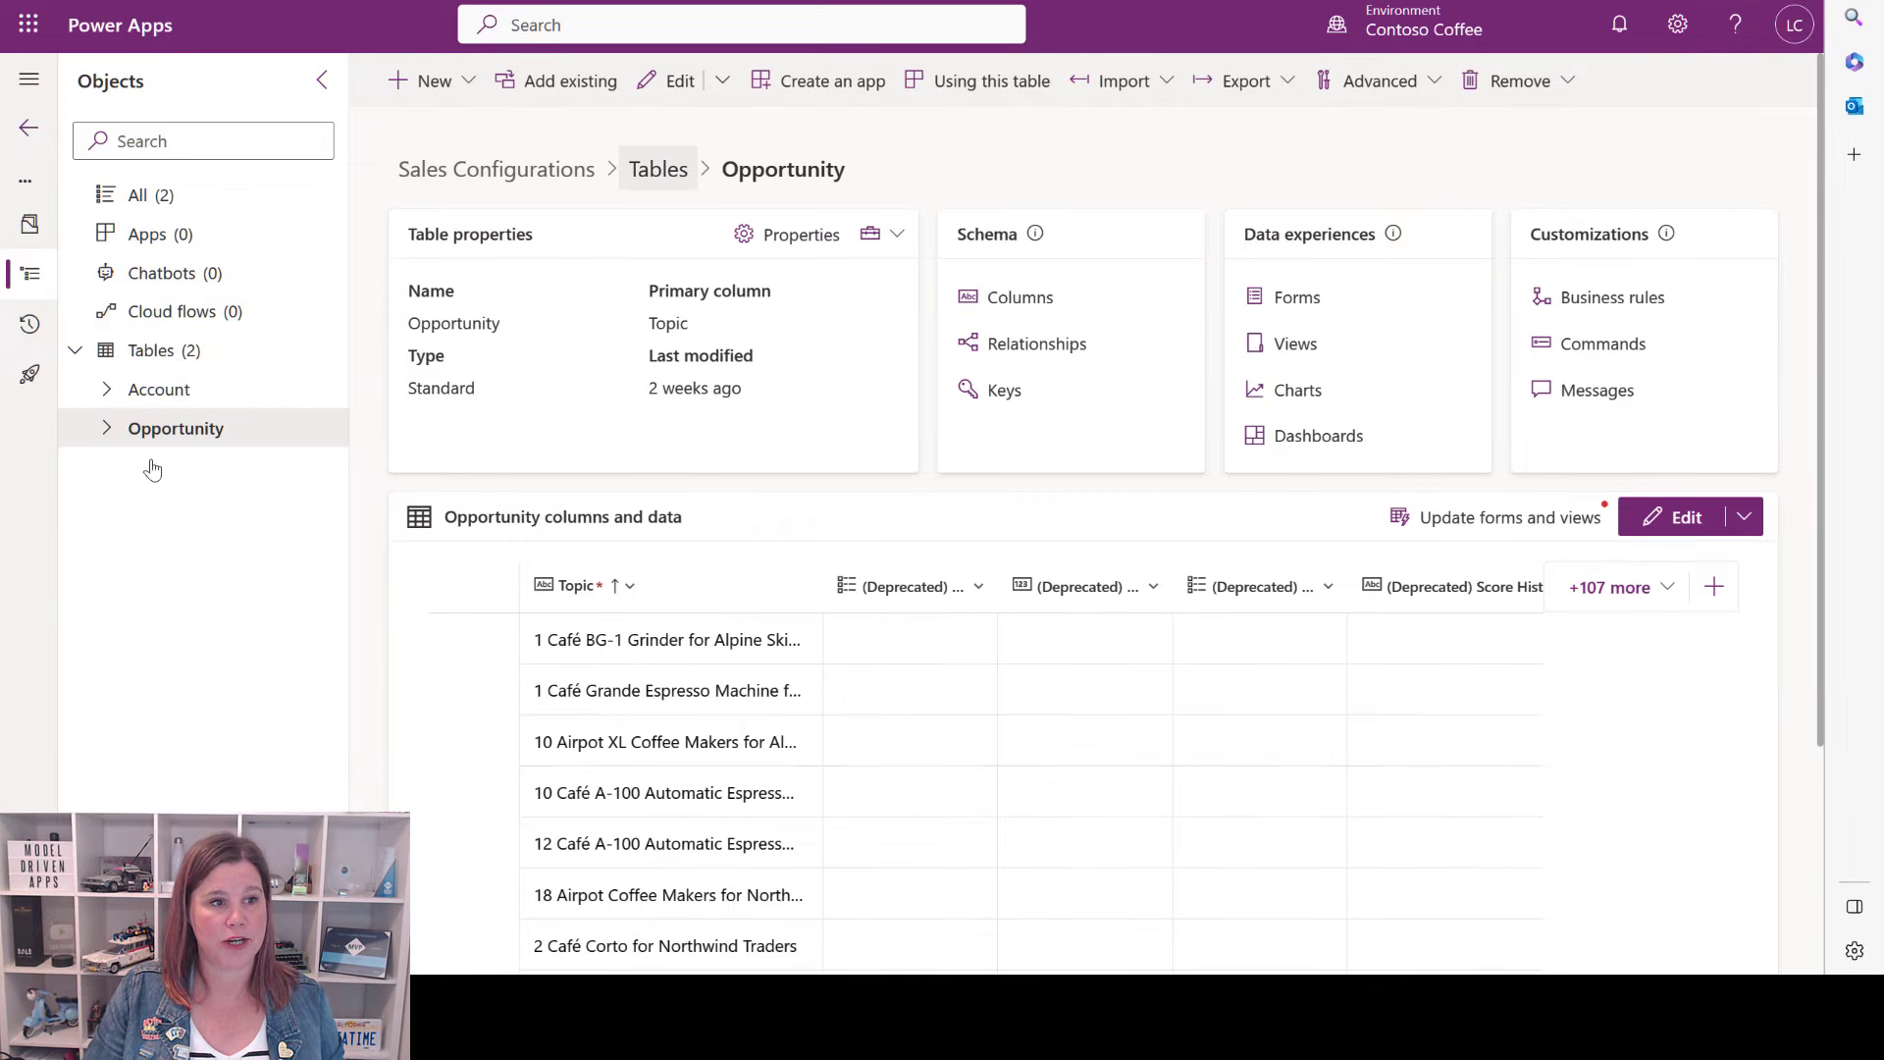
# Add the existing Lead to Opportunity Sales Process to the Sales Configurations solution.
pyautogui.click(163, 359)
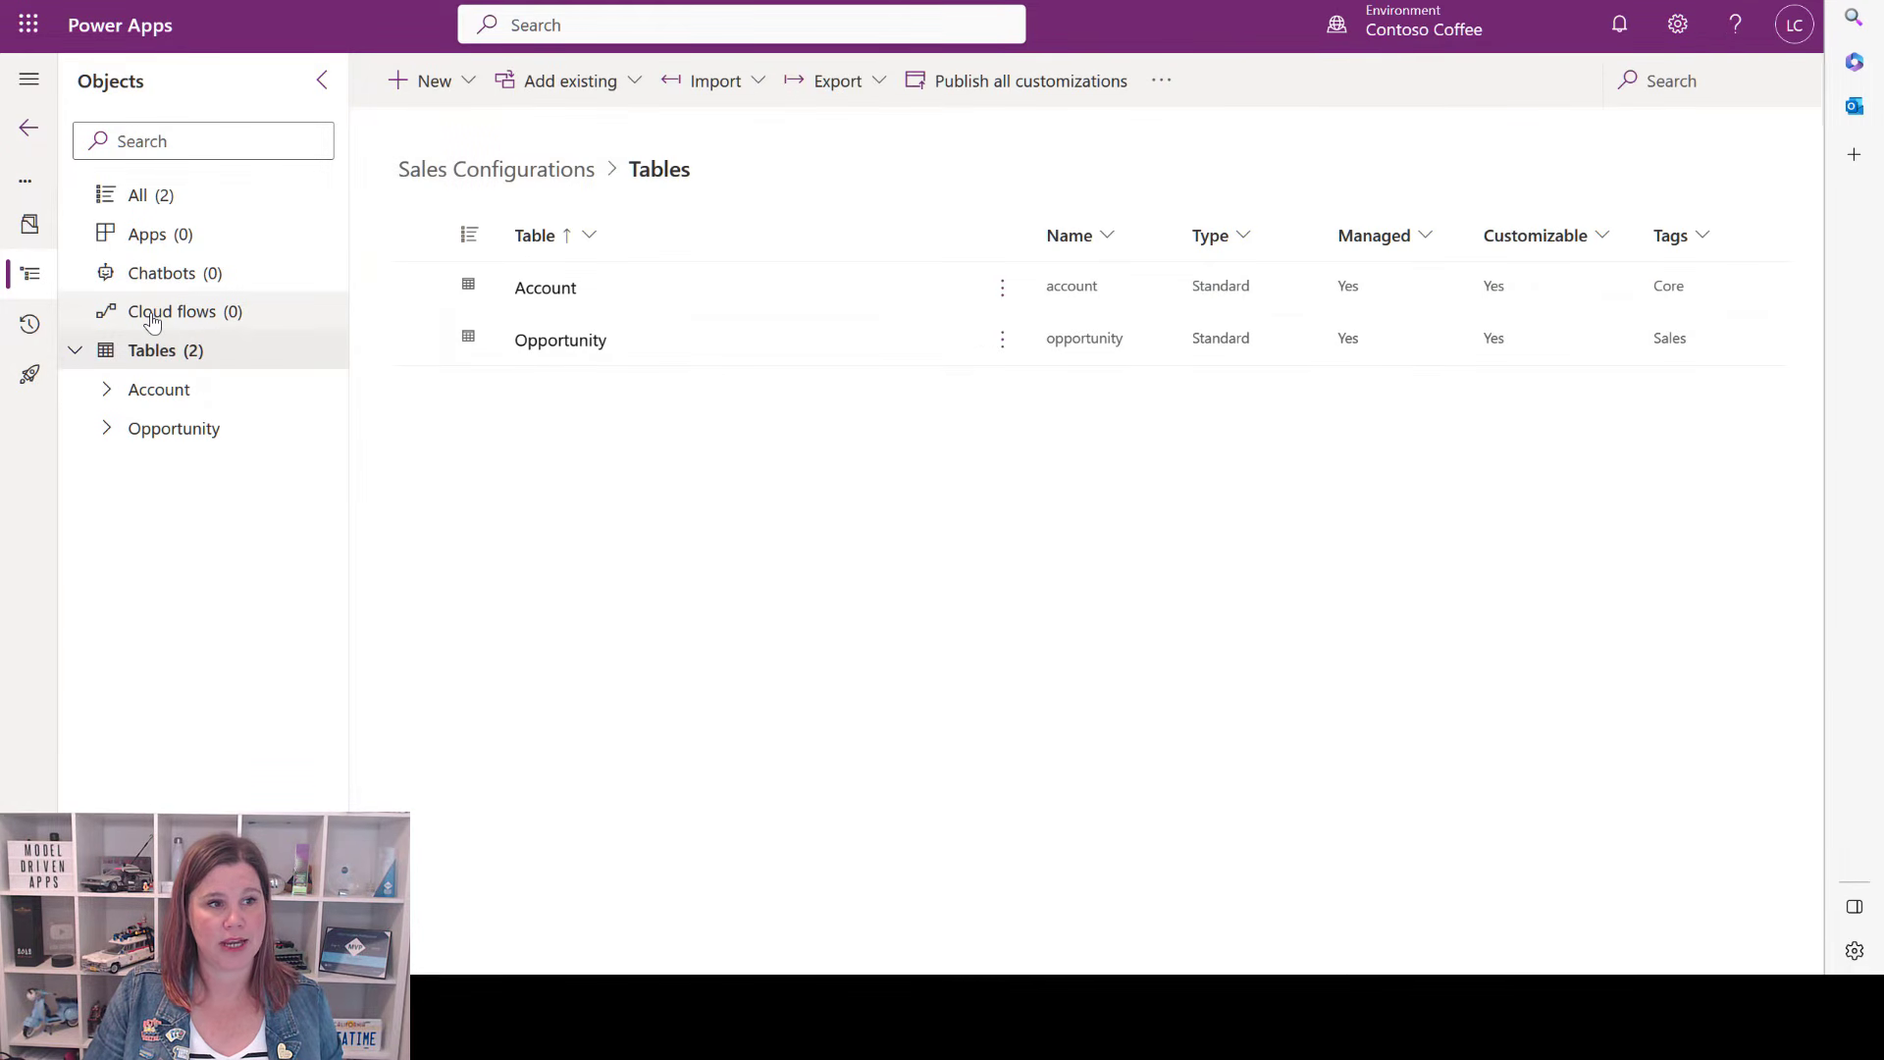
pyautogui.click(152, 323)
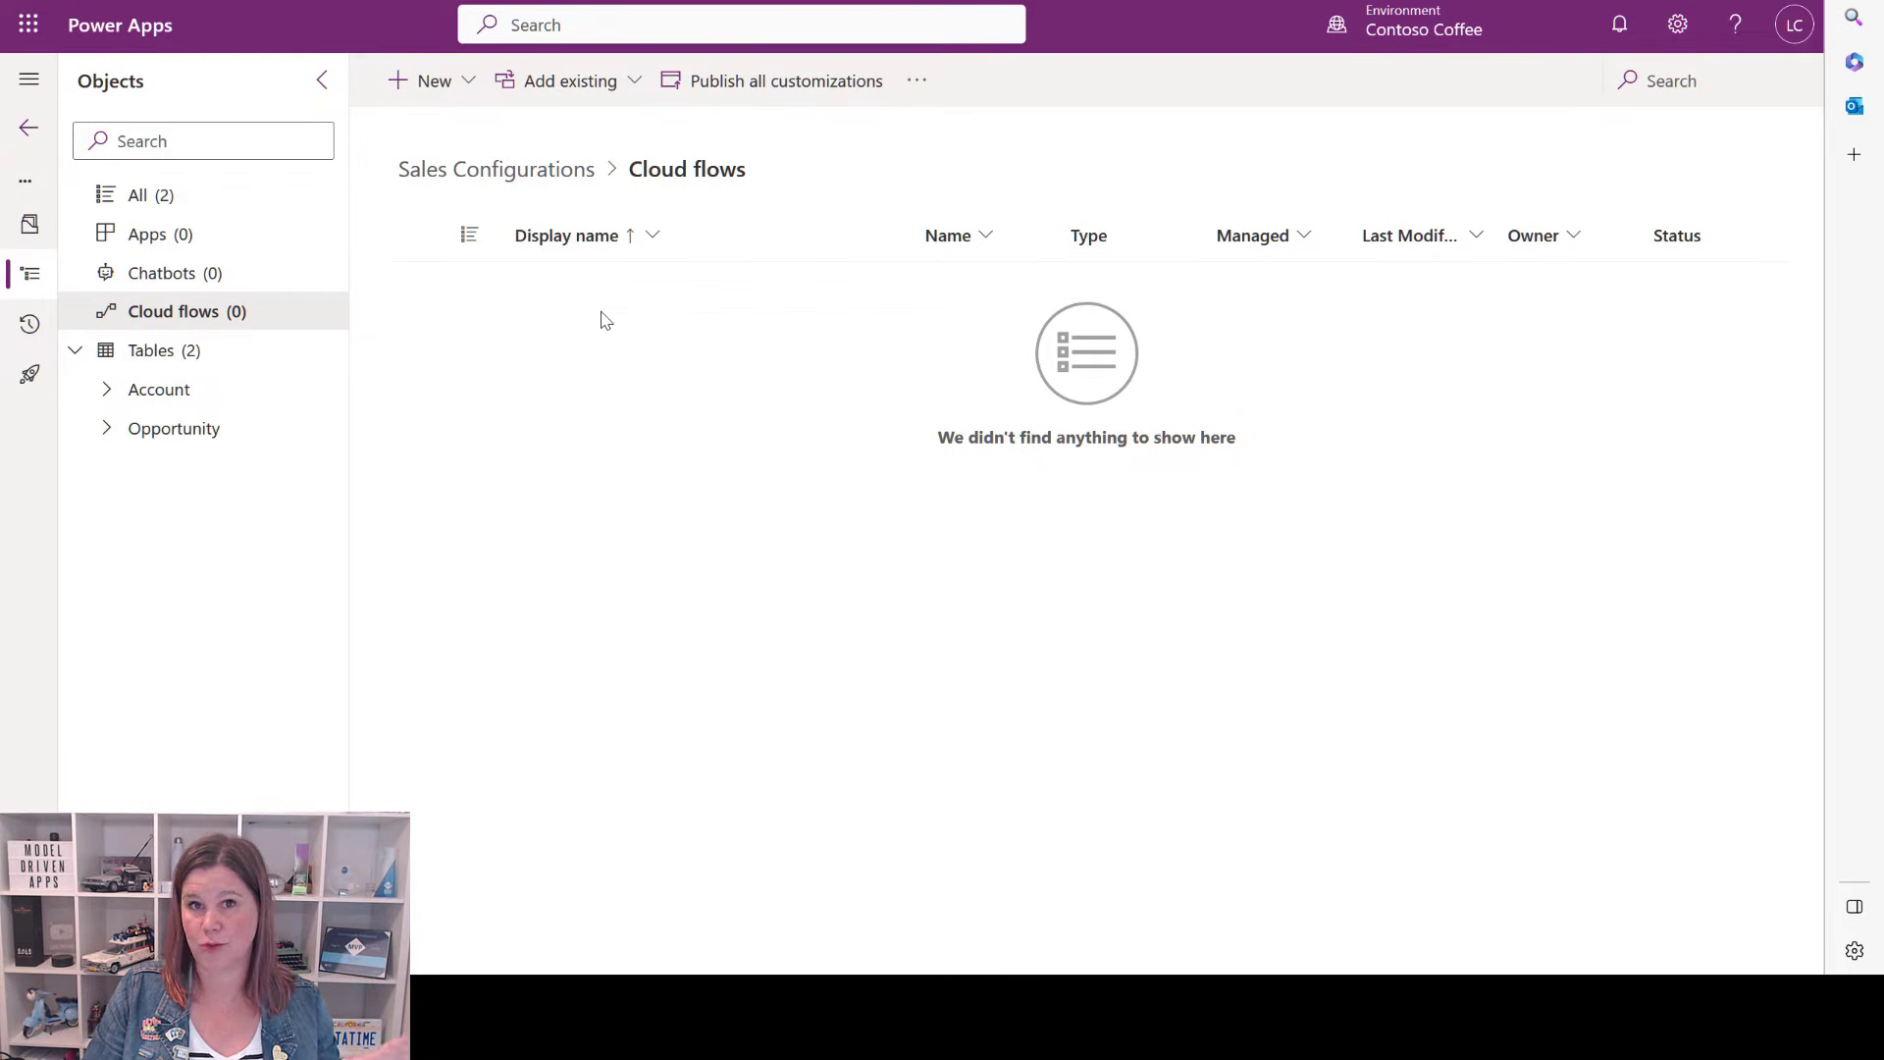
pyautogui.click(603, 86)
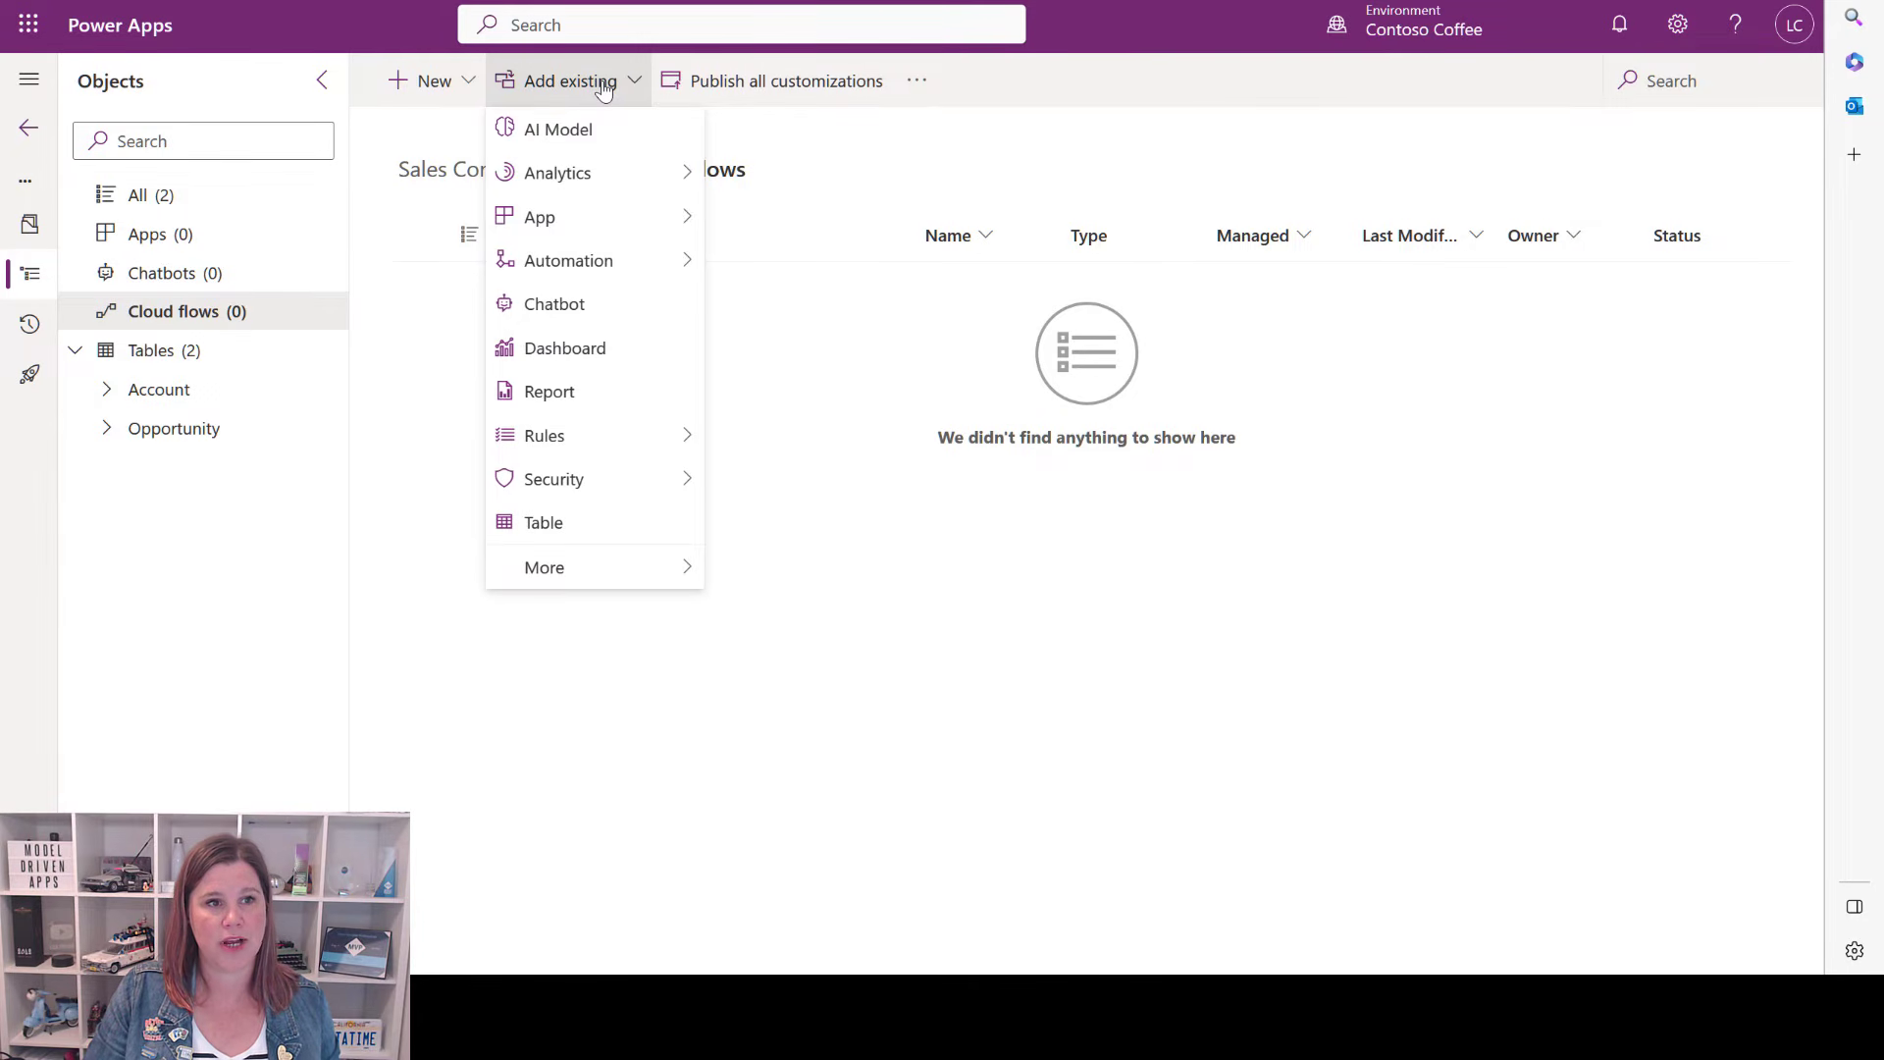
pyautogui.moveTo(572, 269)
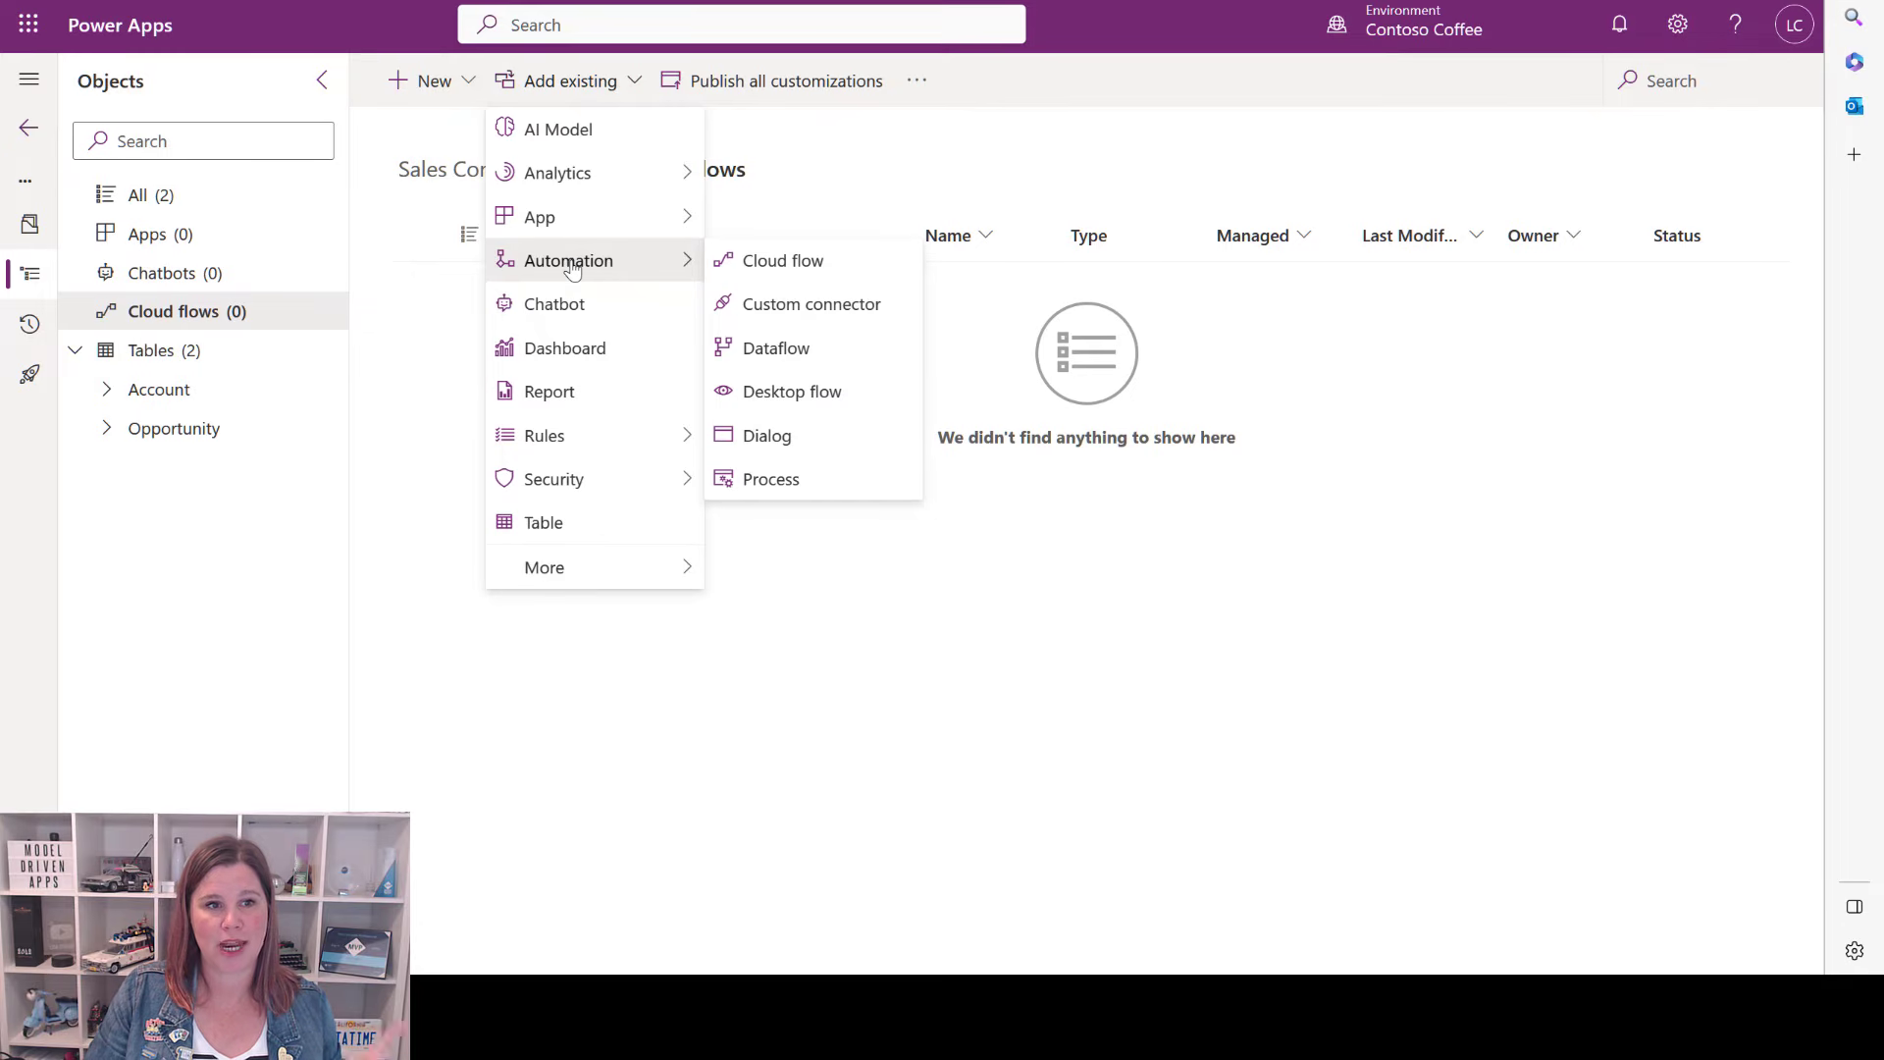
pyautogui.click(796, 488)
pyautogui.moveTo(681, 261)
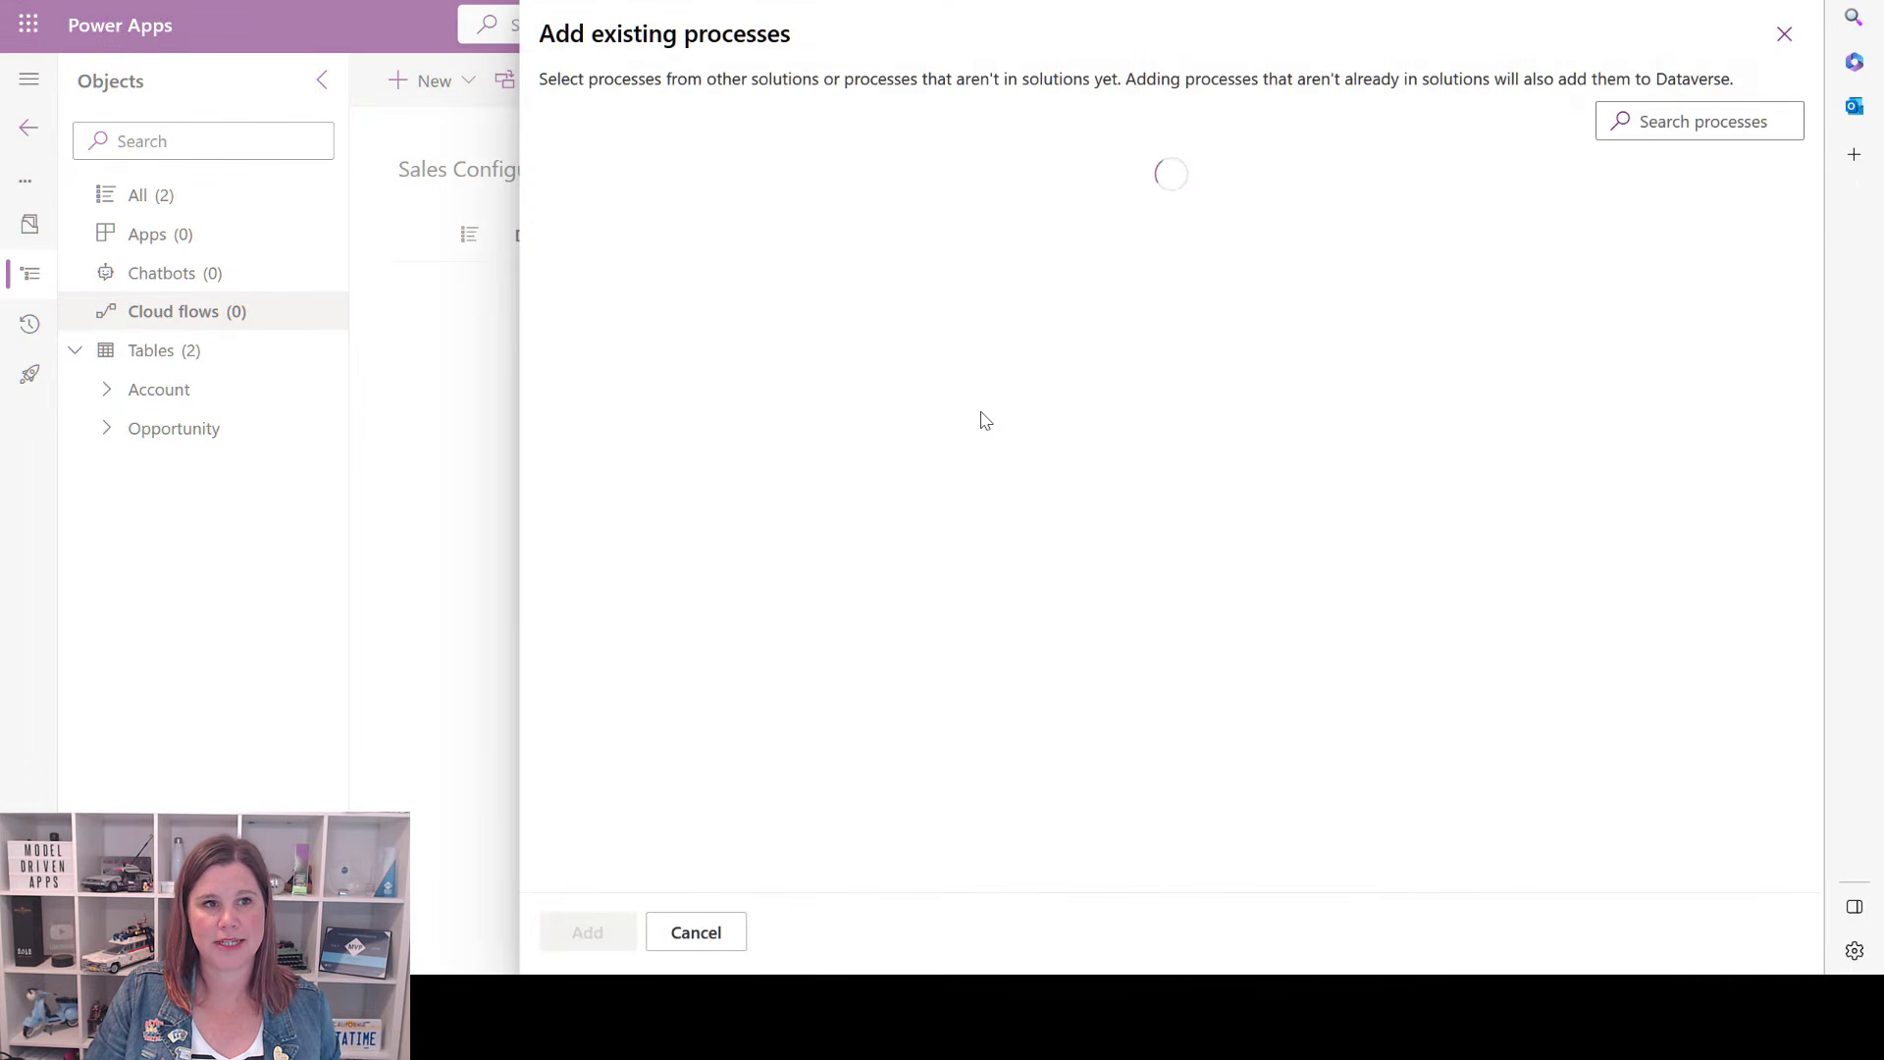
pyautogui.scroll(-5, 933, 664)
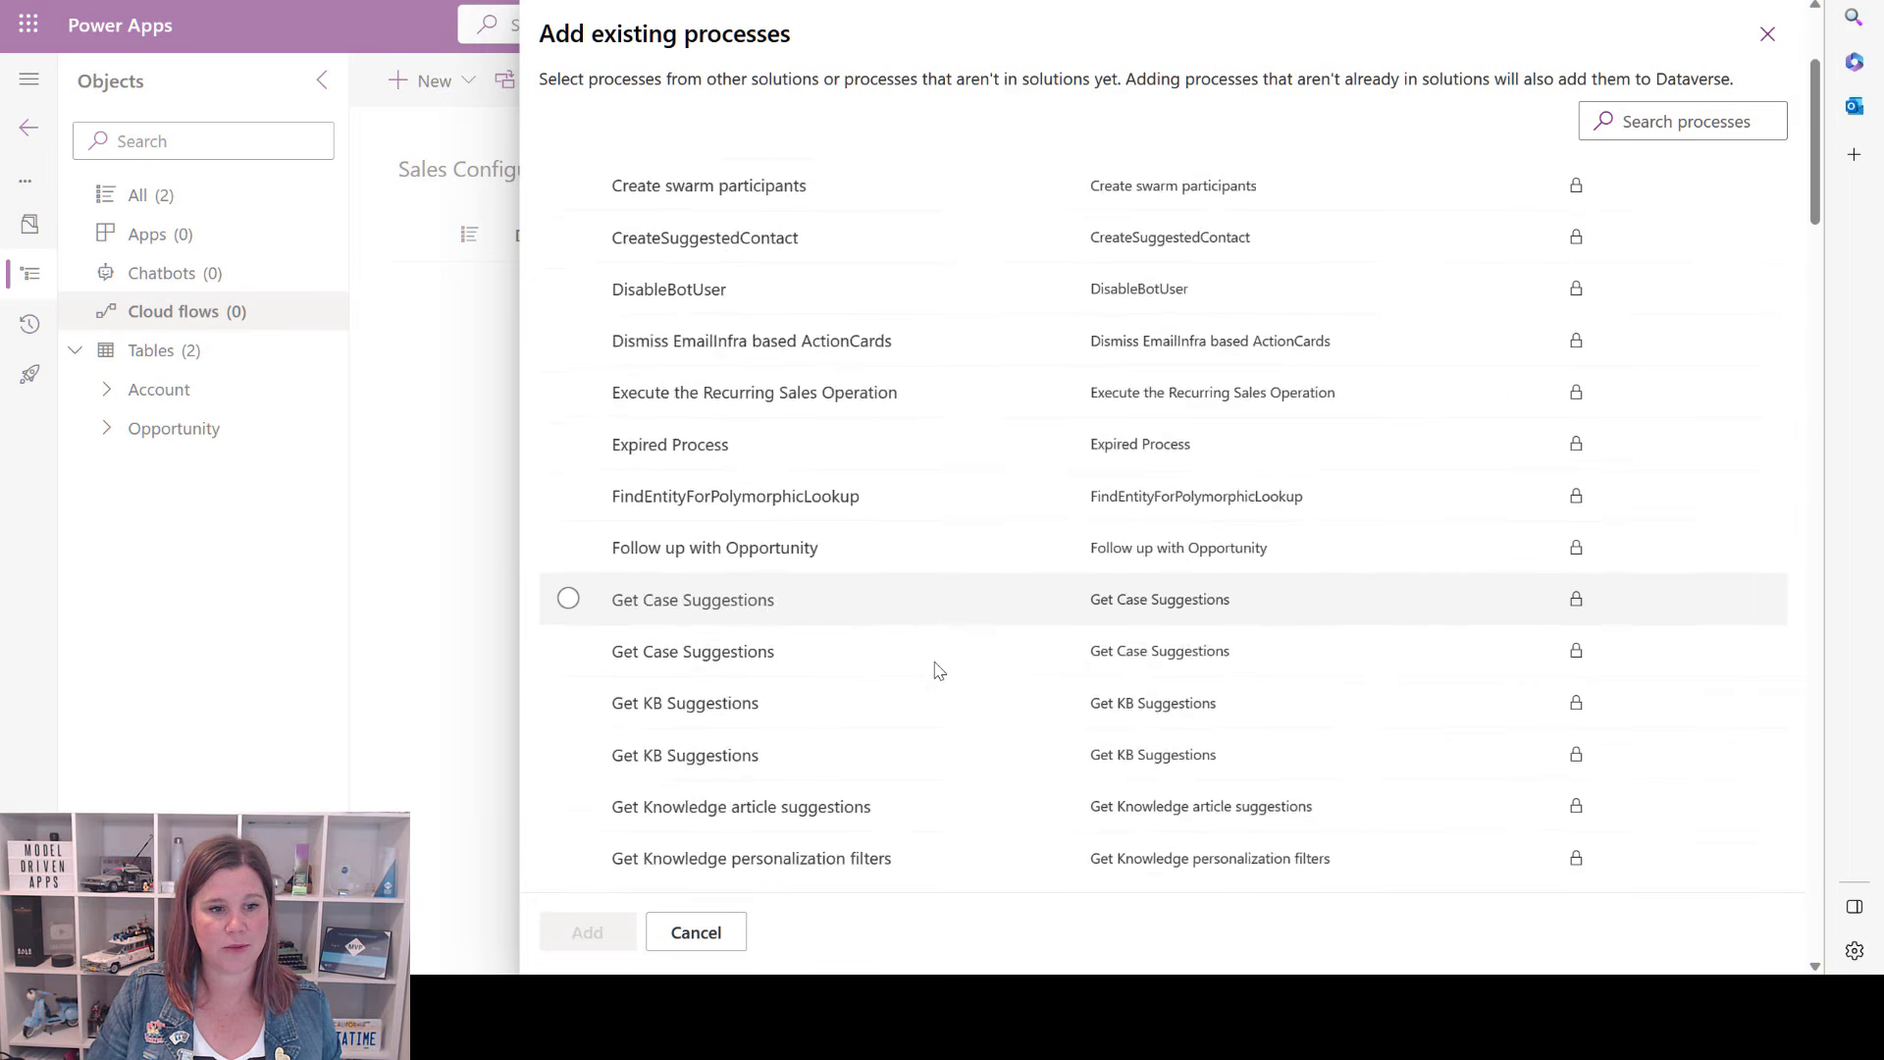
pyautogui.scroll(-15, 935, 669)
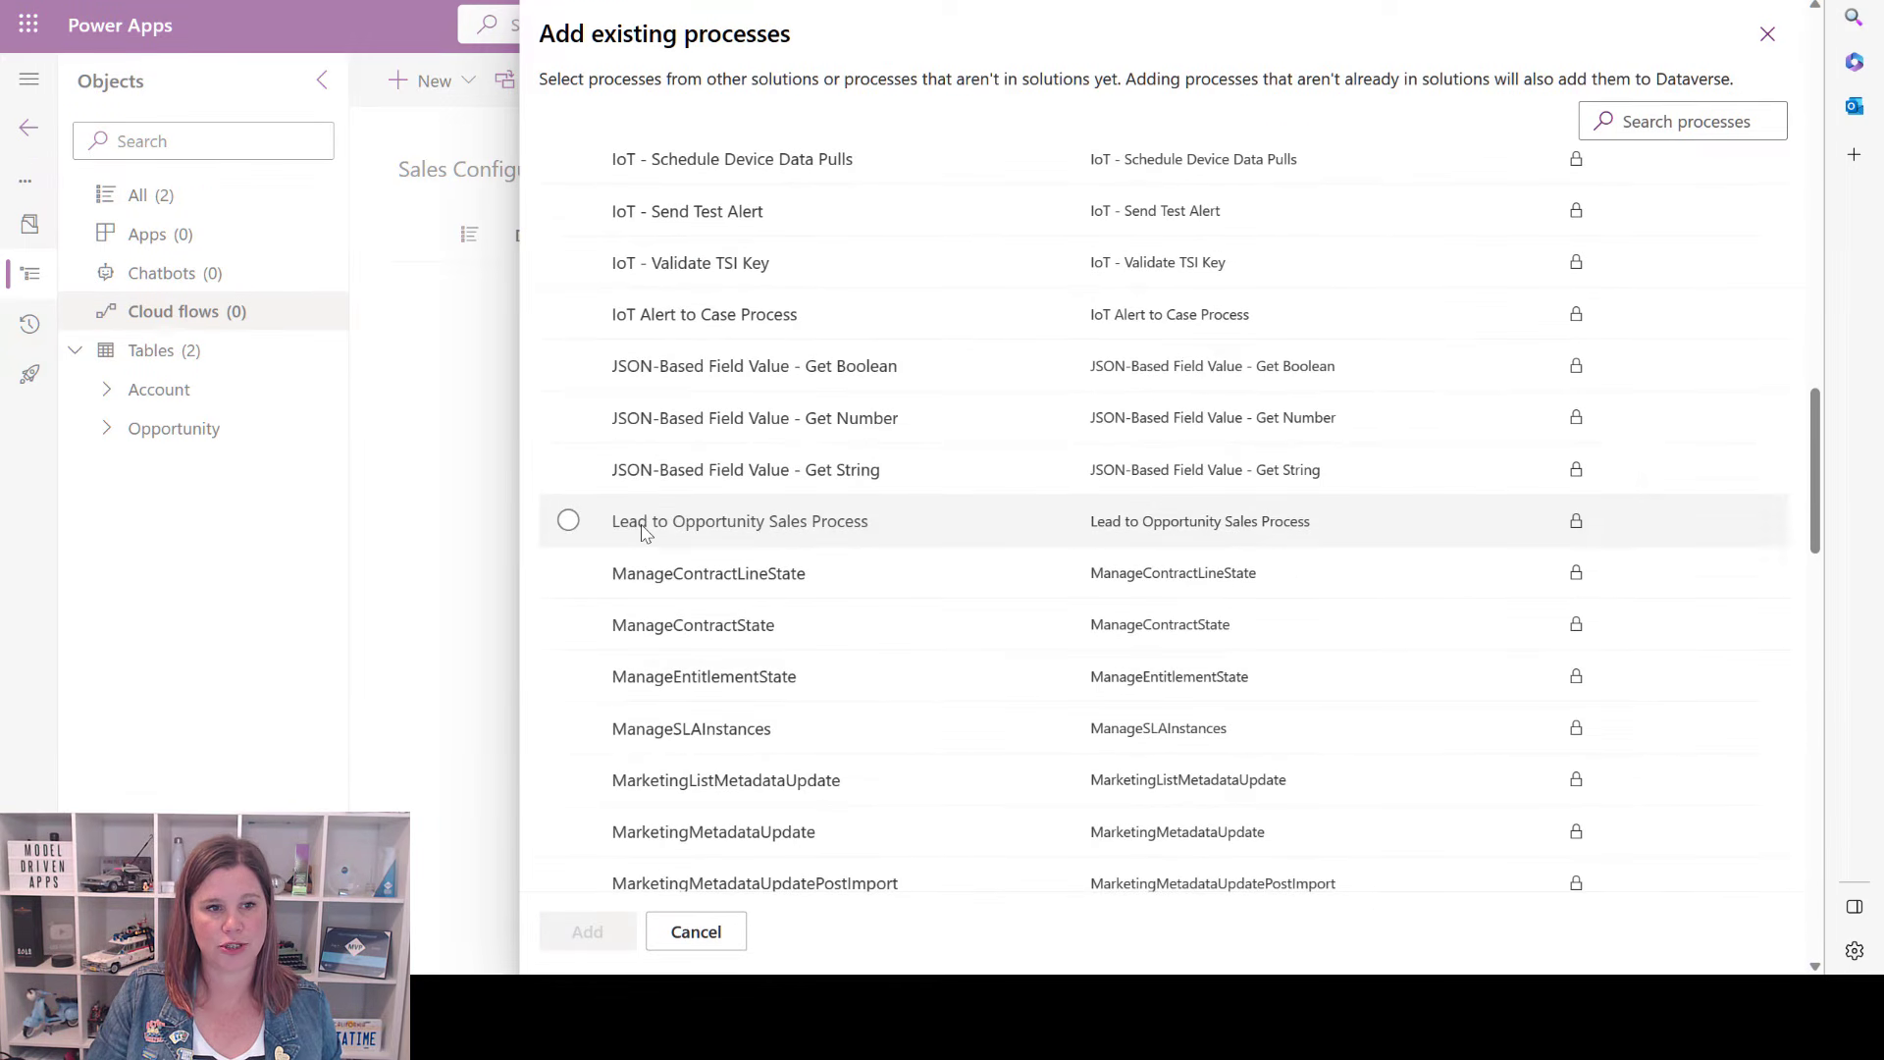
pyautogui.click(644, 531)
pyautogui.click(587, 932)
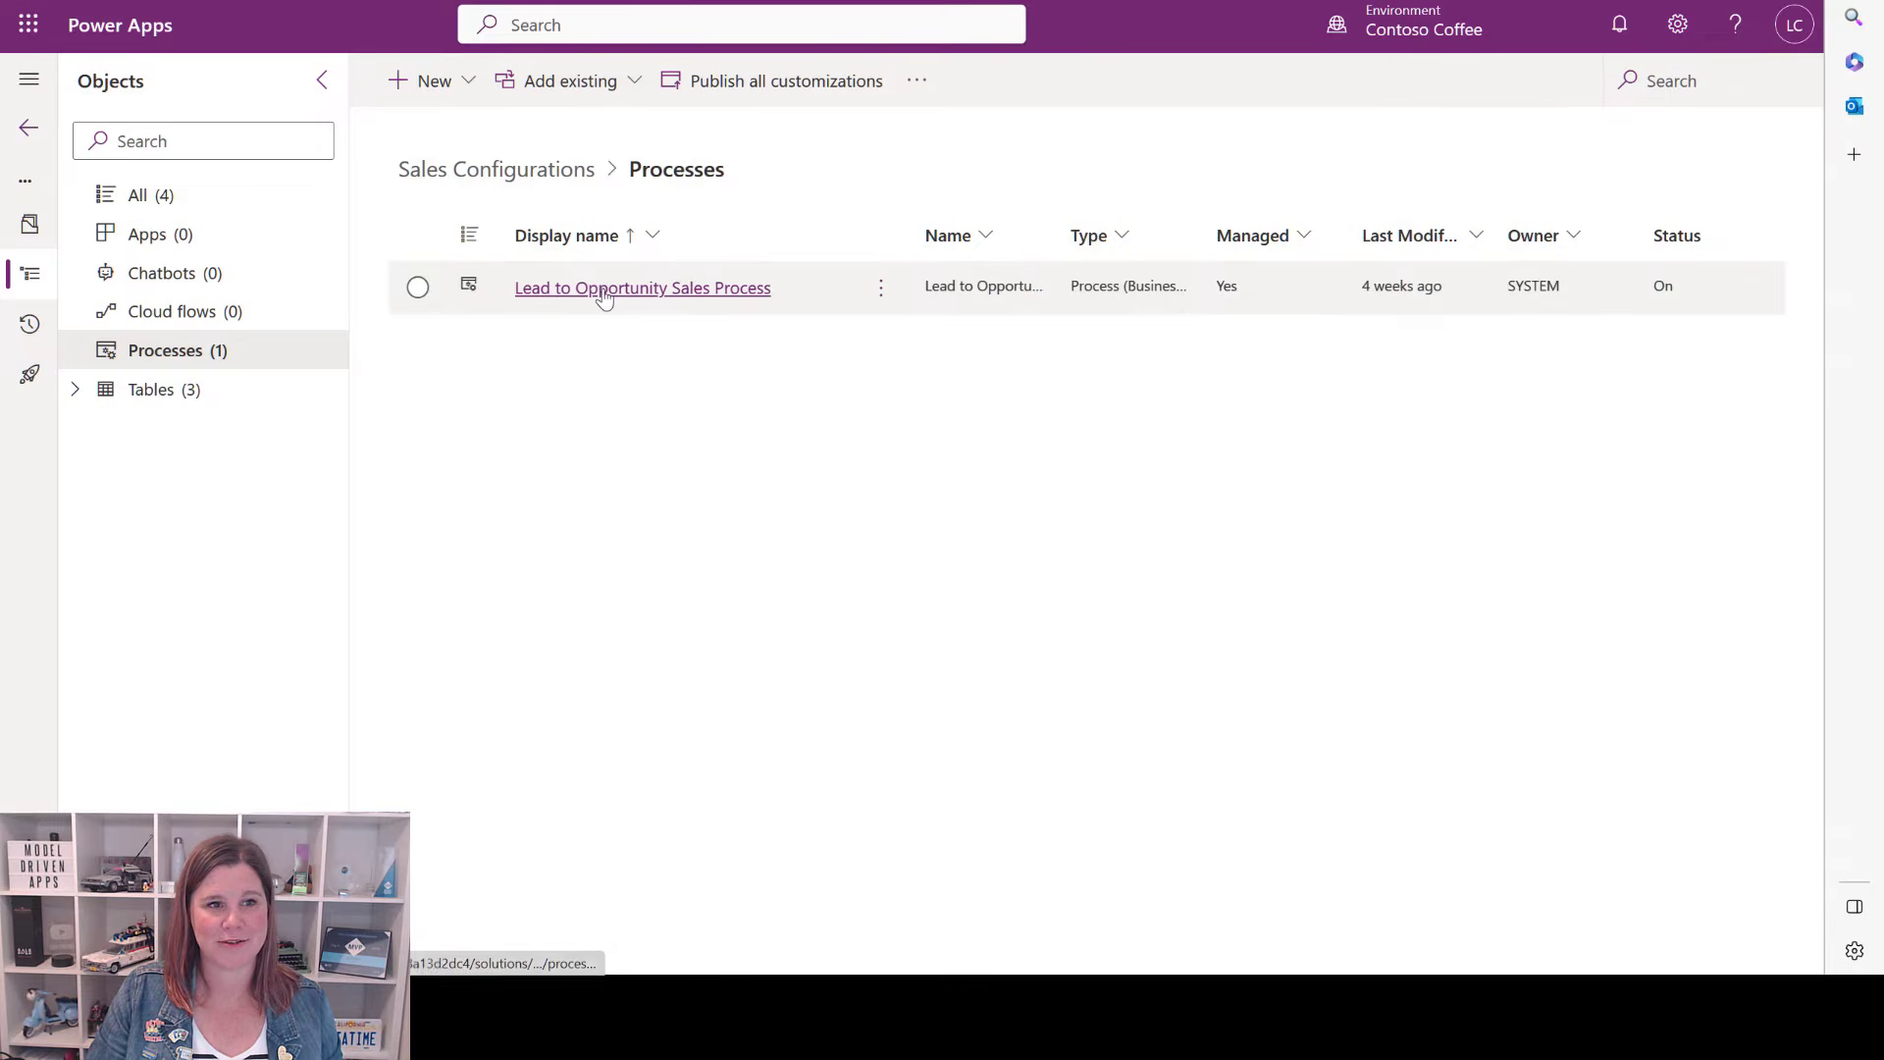
# Open the Lead to Opportunity Sales Process for editing and delete the Customer Need data step from its Develop stage.
pyautogui.click(643, 287)
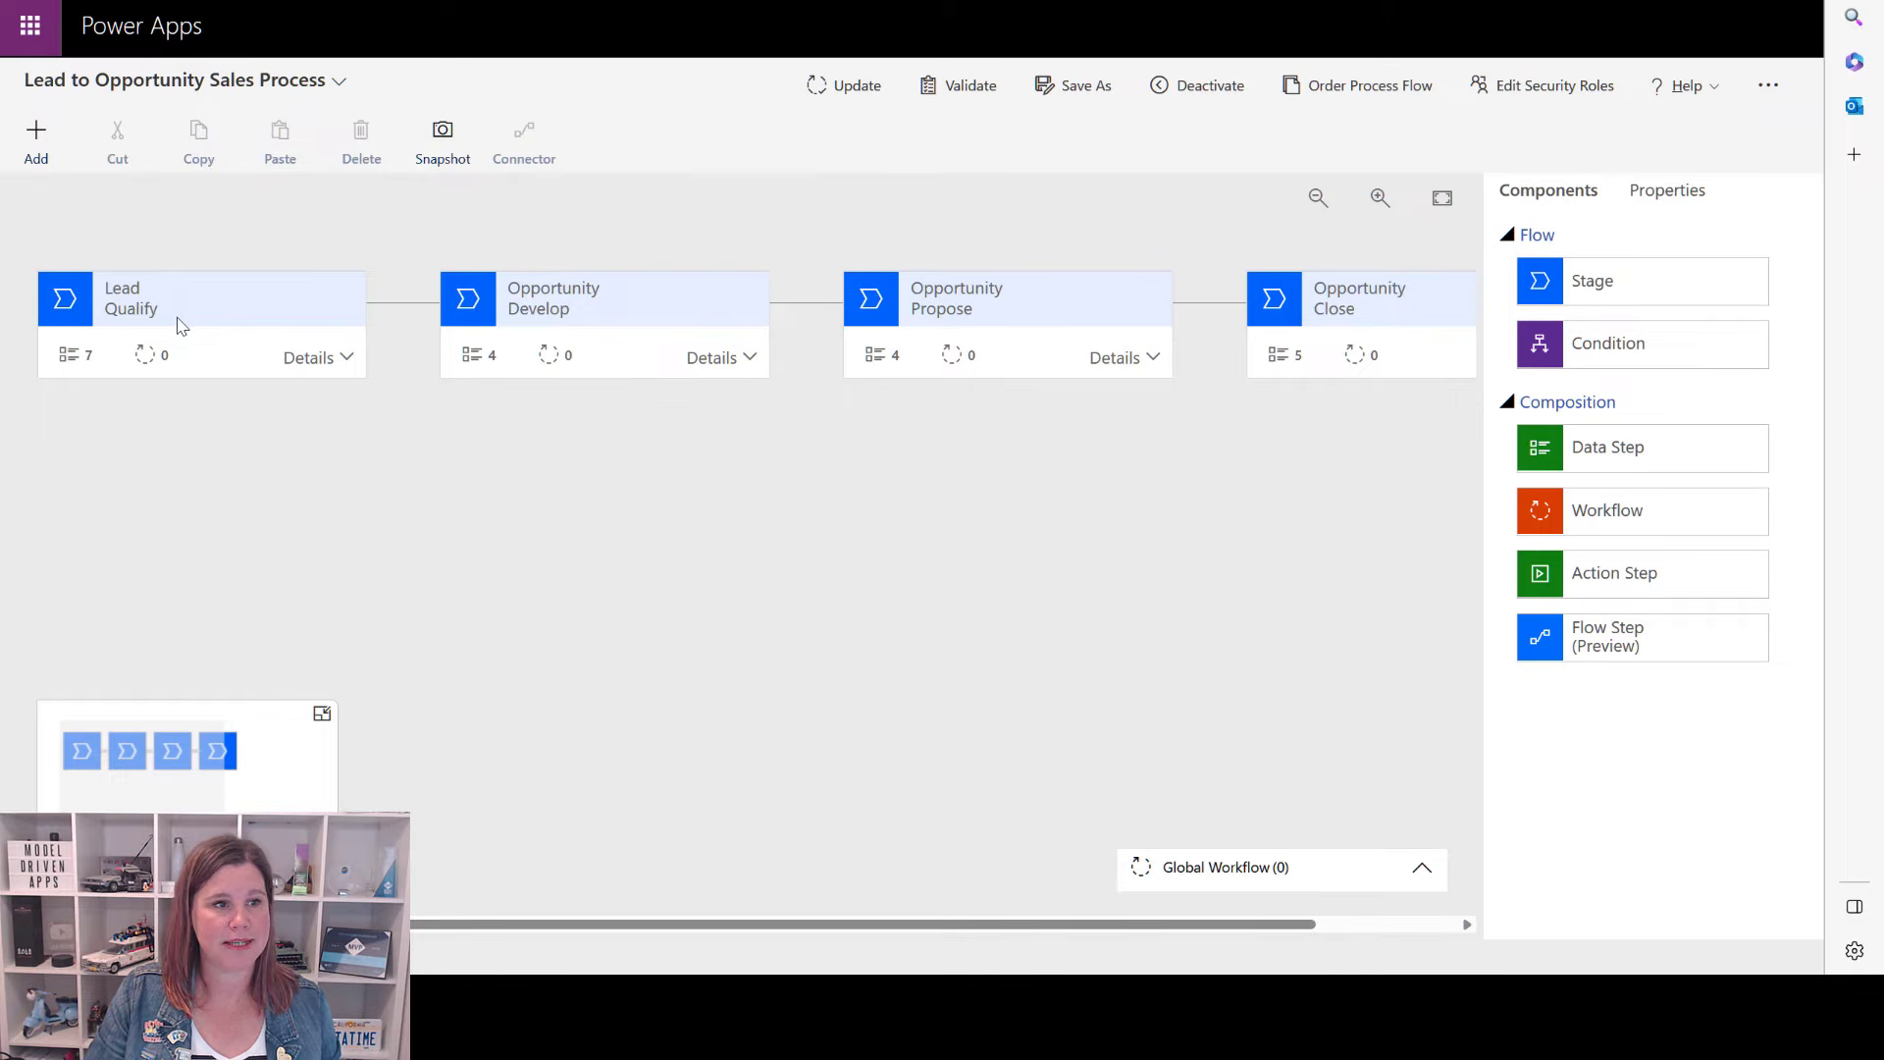
pyautogui.click(750, 359)
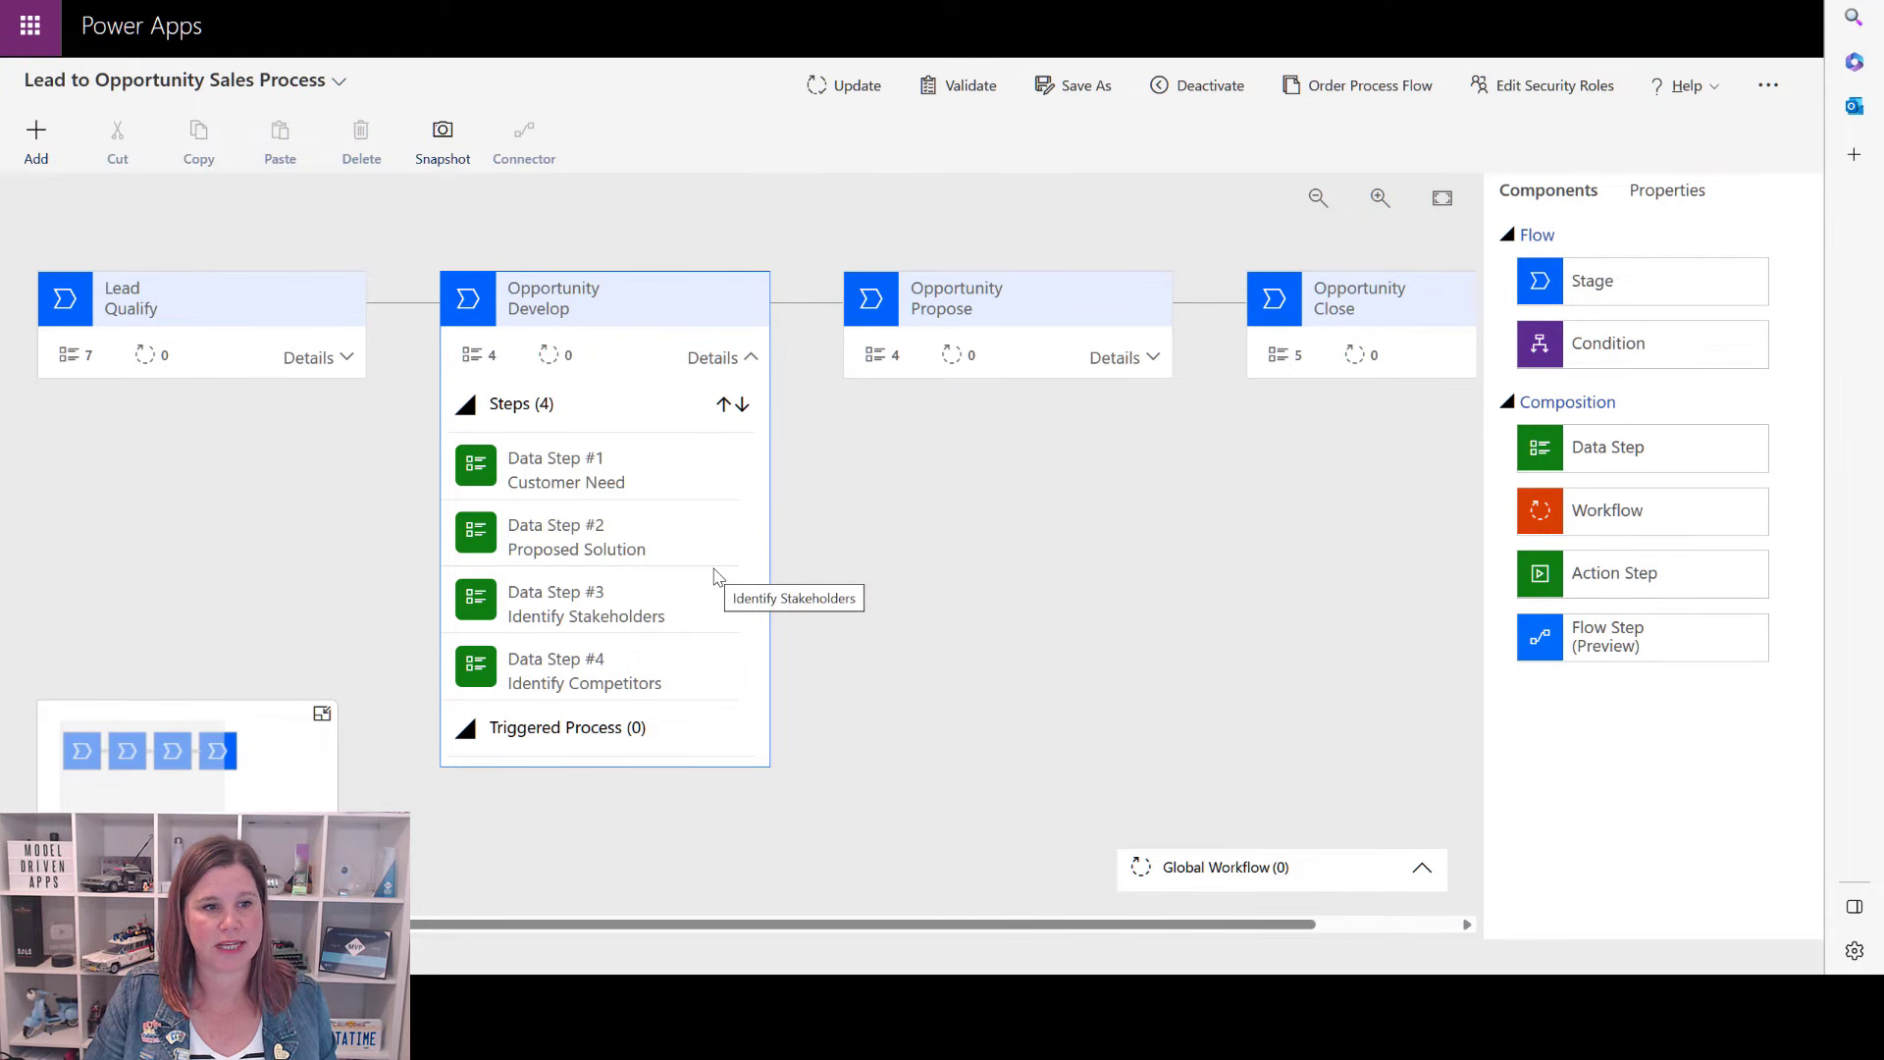
pyautogui.click(660, 478)
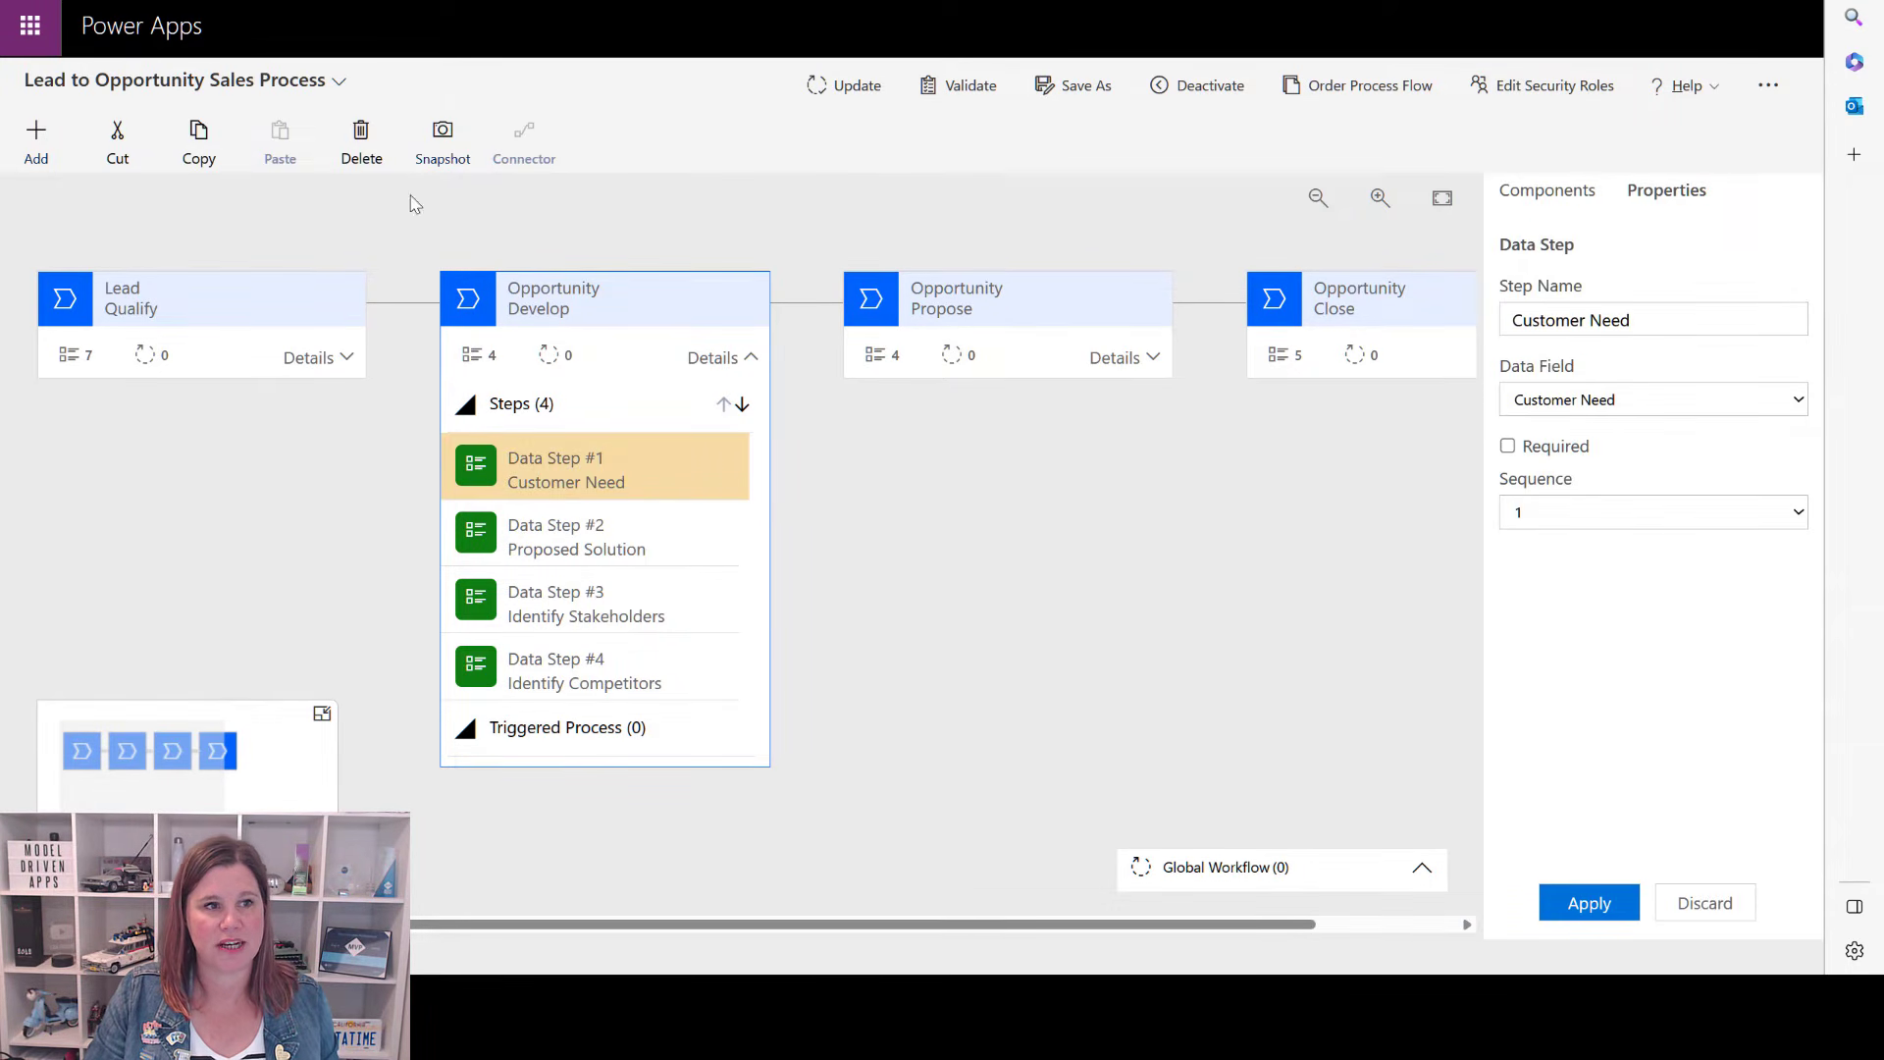
pyautogui.click(377, 139)
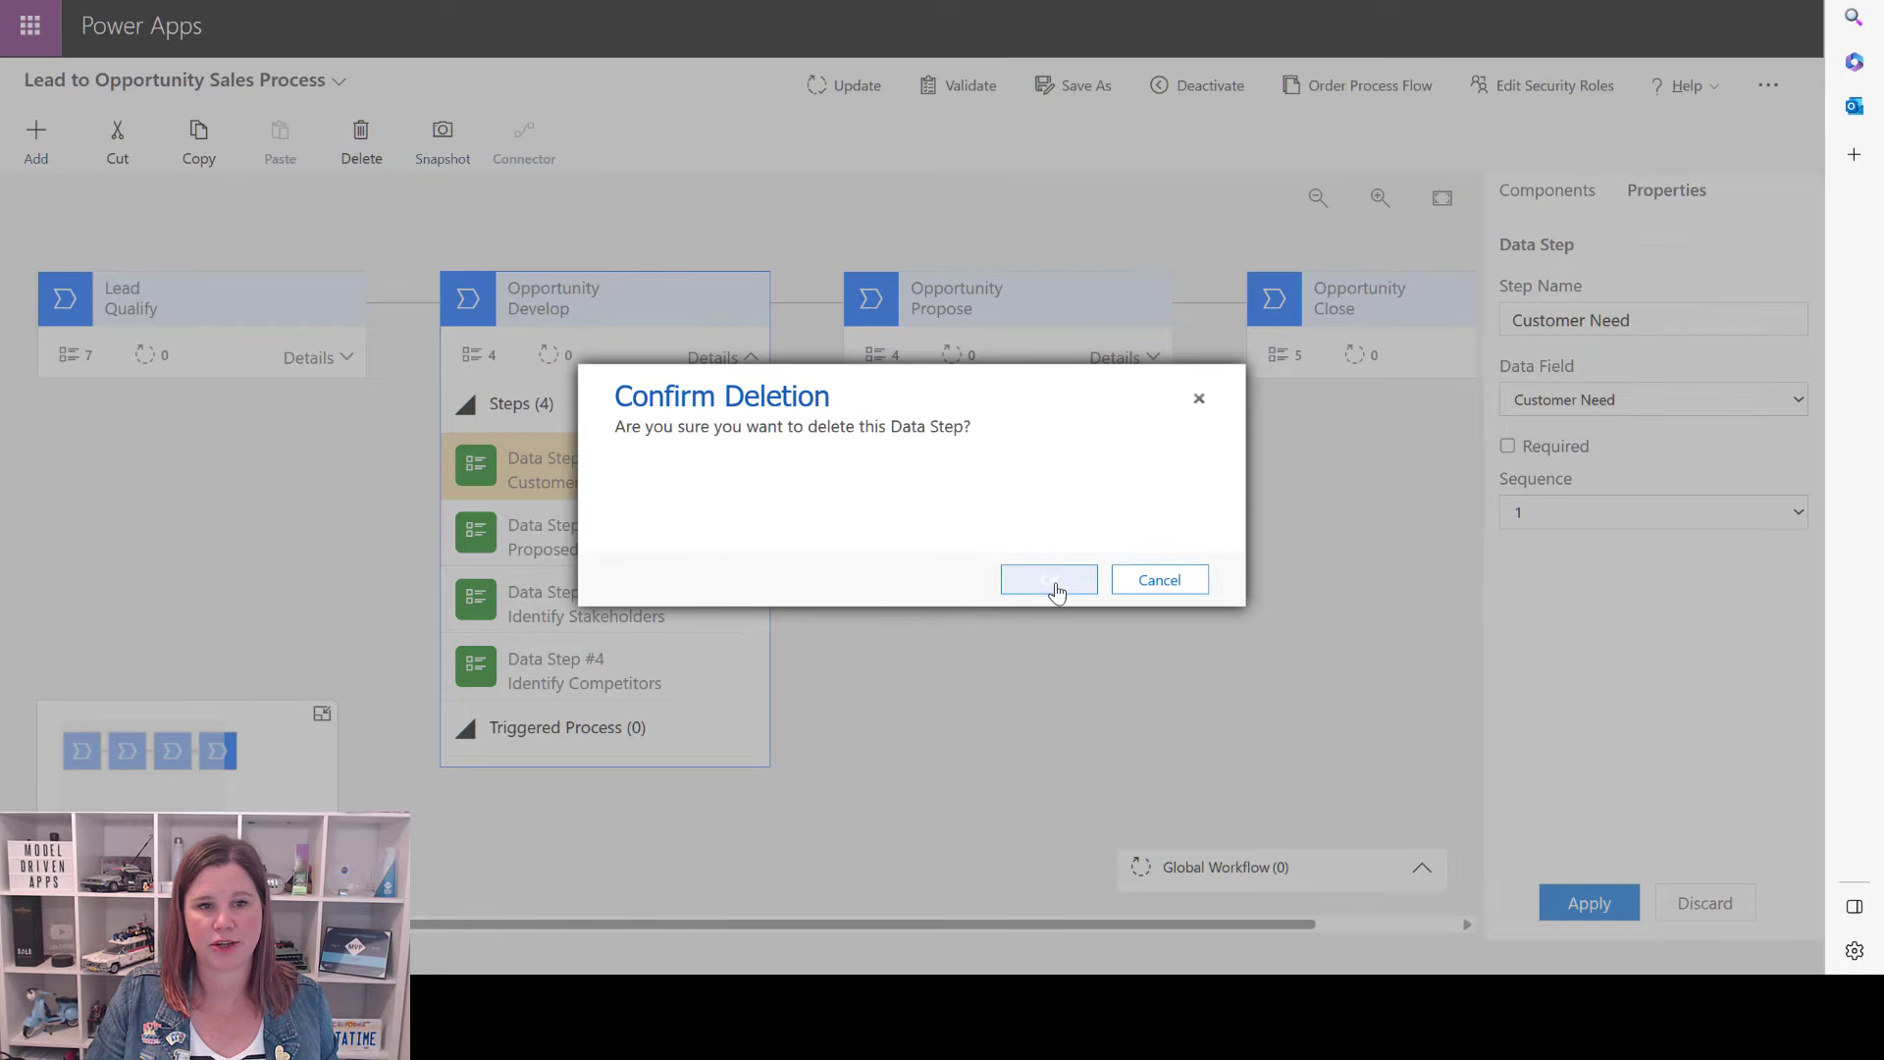
pyautogui.click(1049, 585)
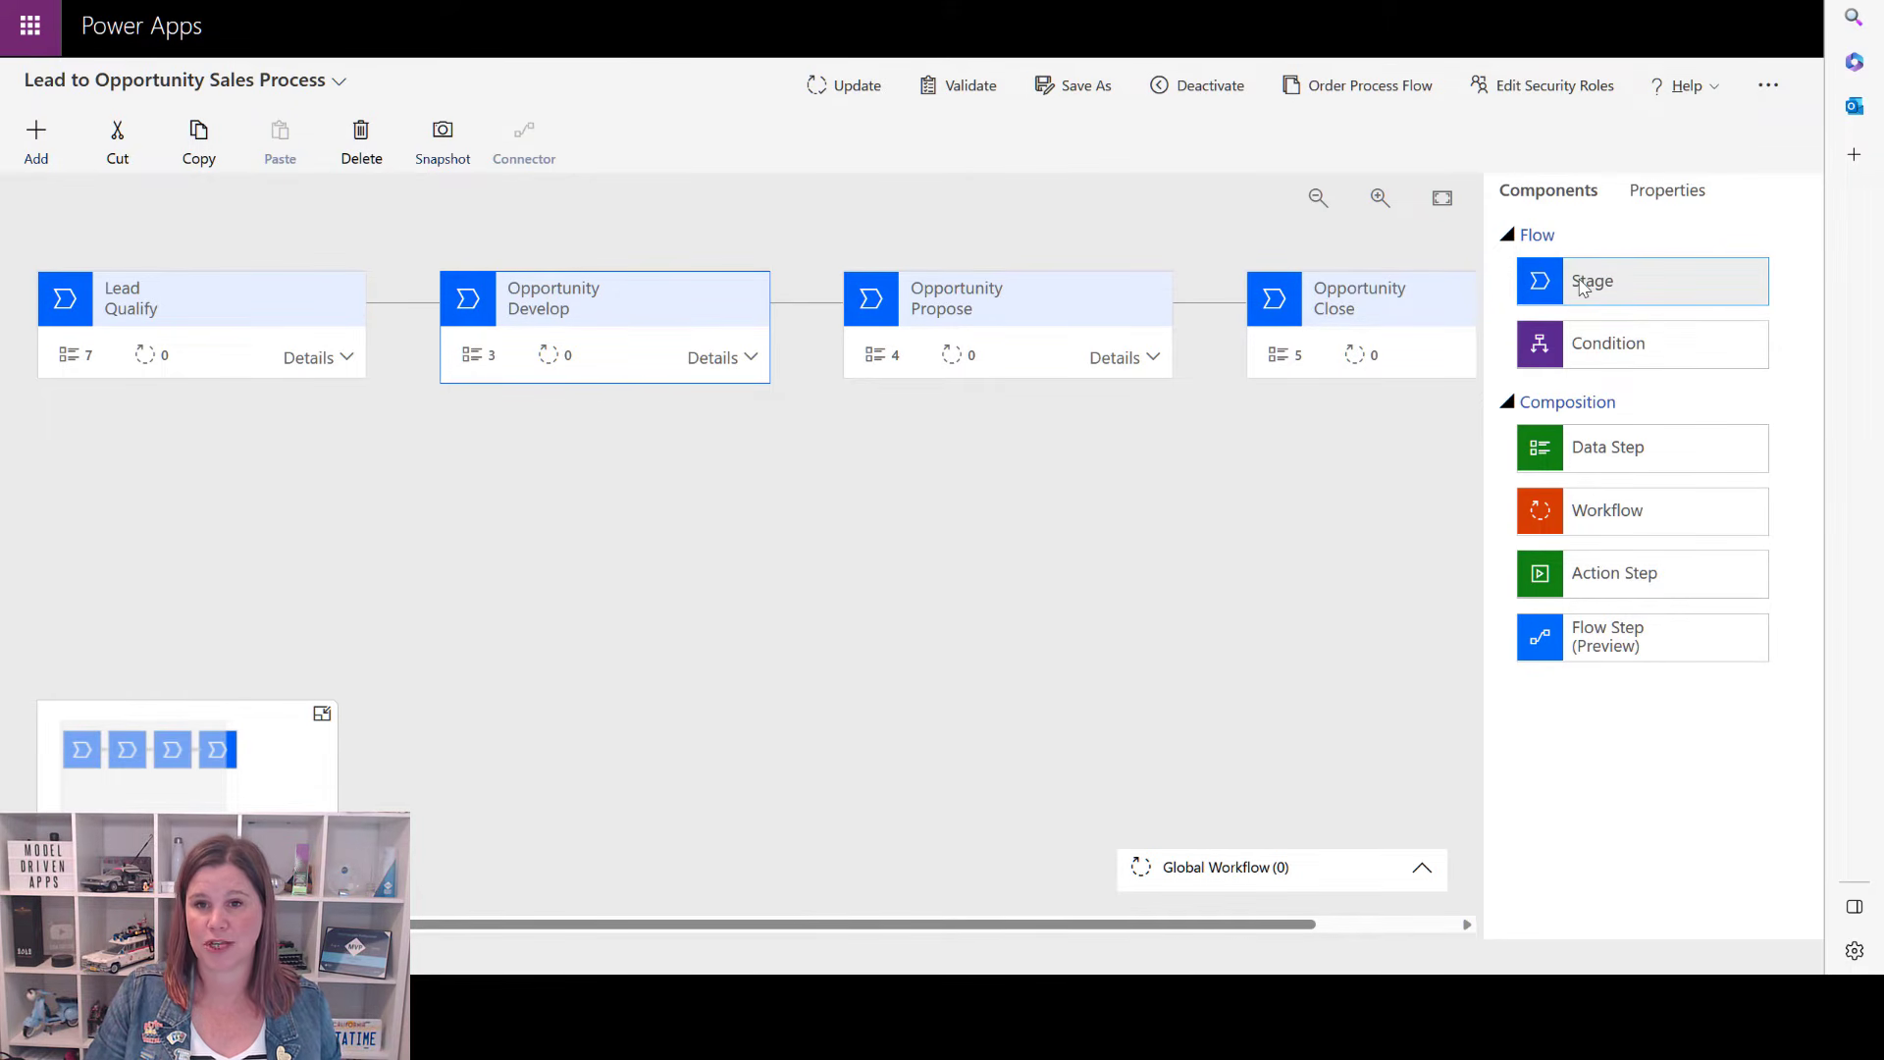
# Add a new Opportunity stage between Develop and Propose, name it Trial and apply the change.
pyautogui.moveTo(1585, 283); pyautogui.dragTo(688, 348)
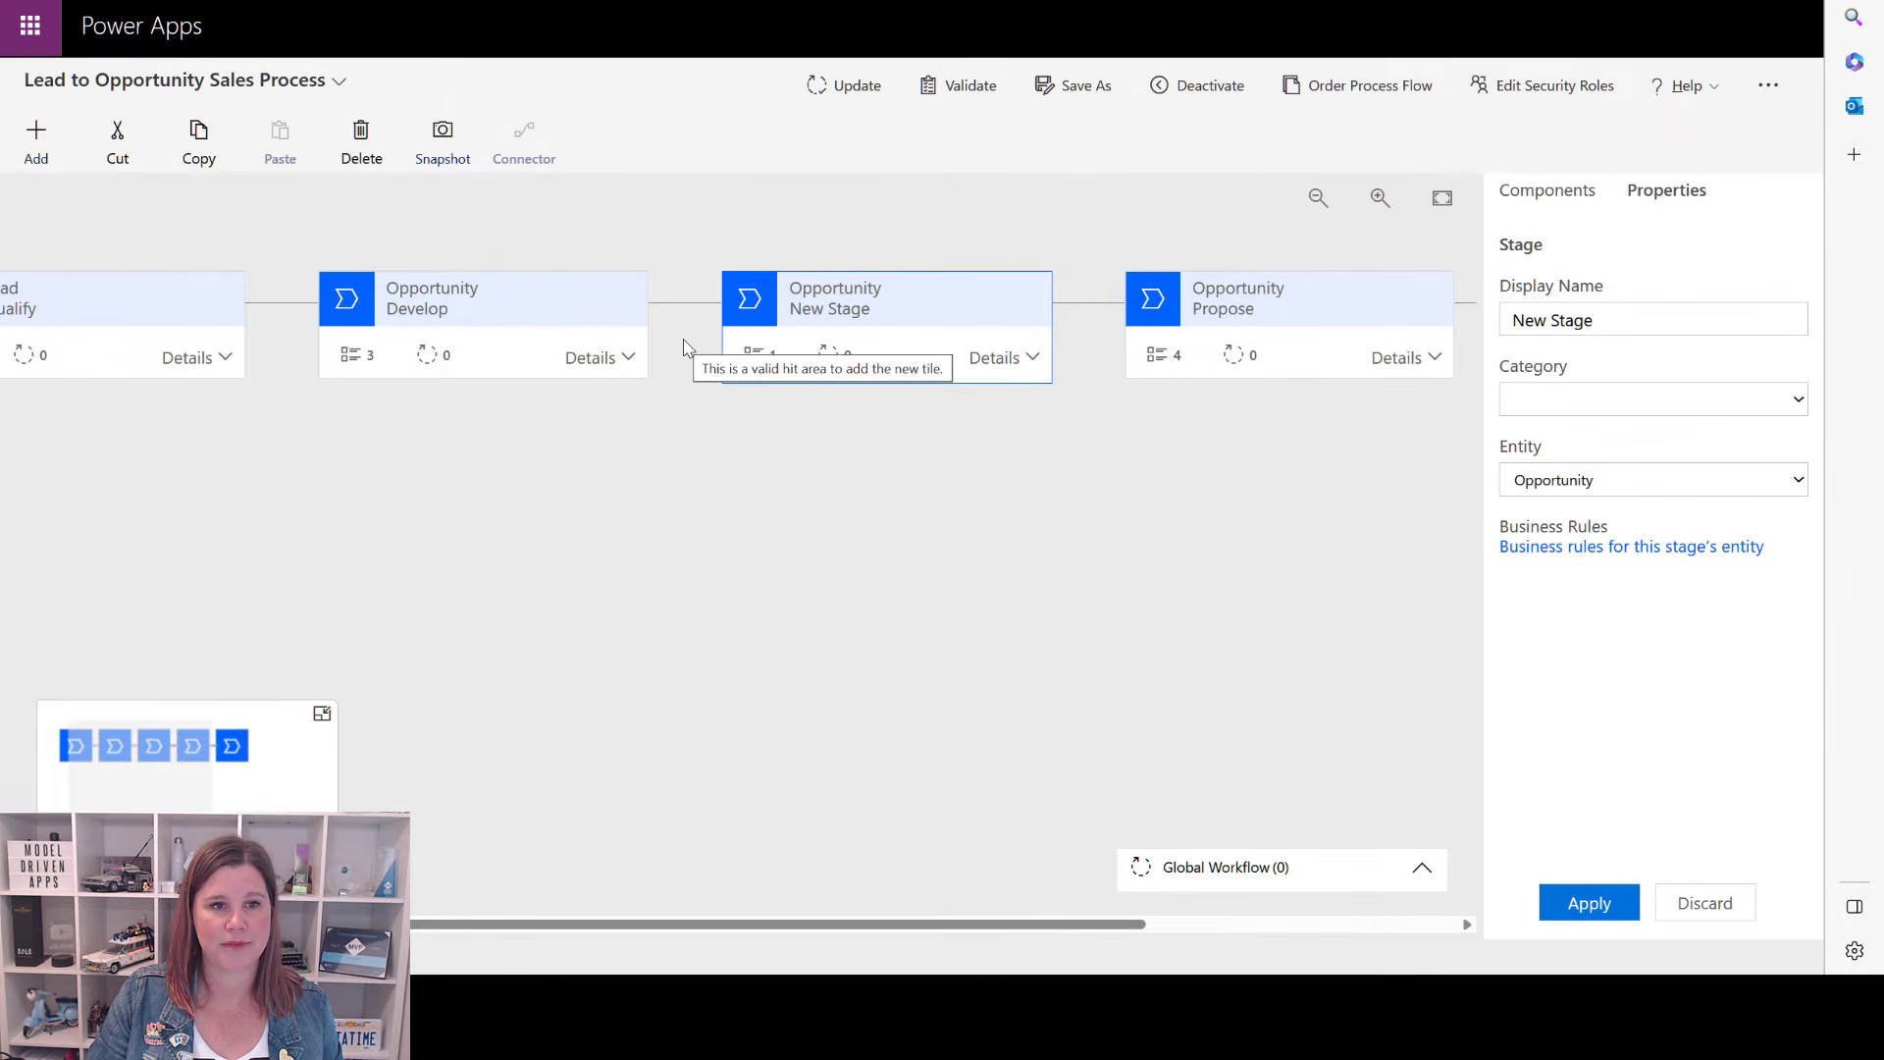
pyautogui.moveTo(1668, 319); pyautogui.dragTo(1483, 332)
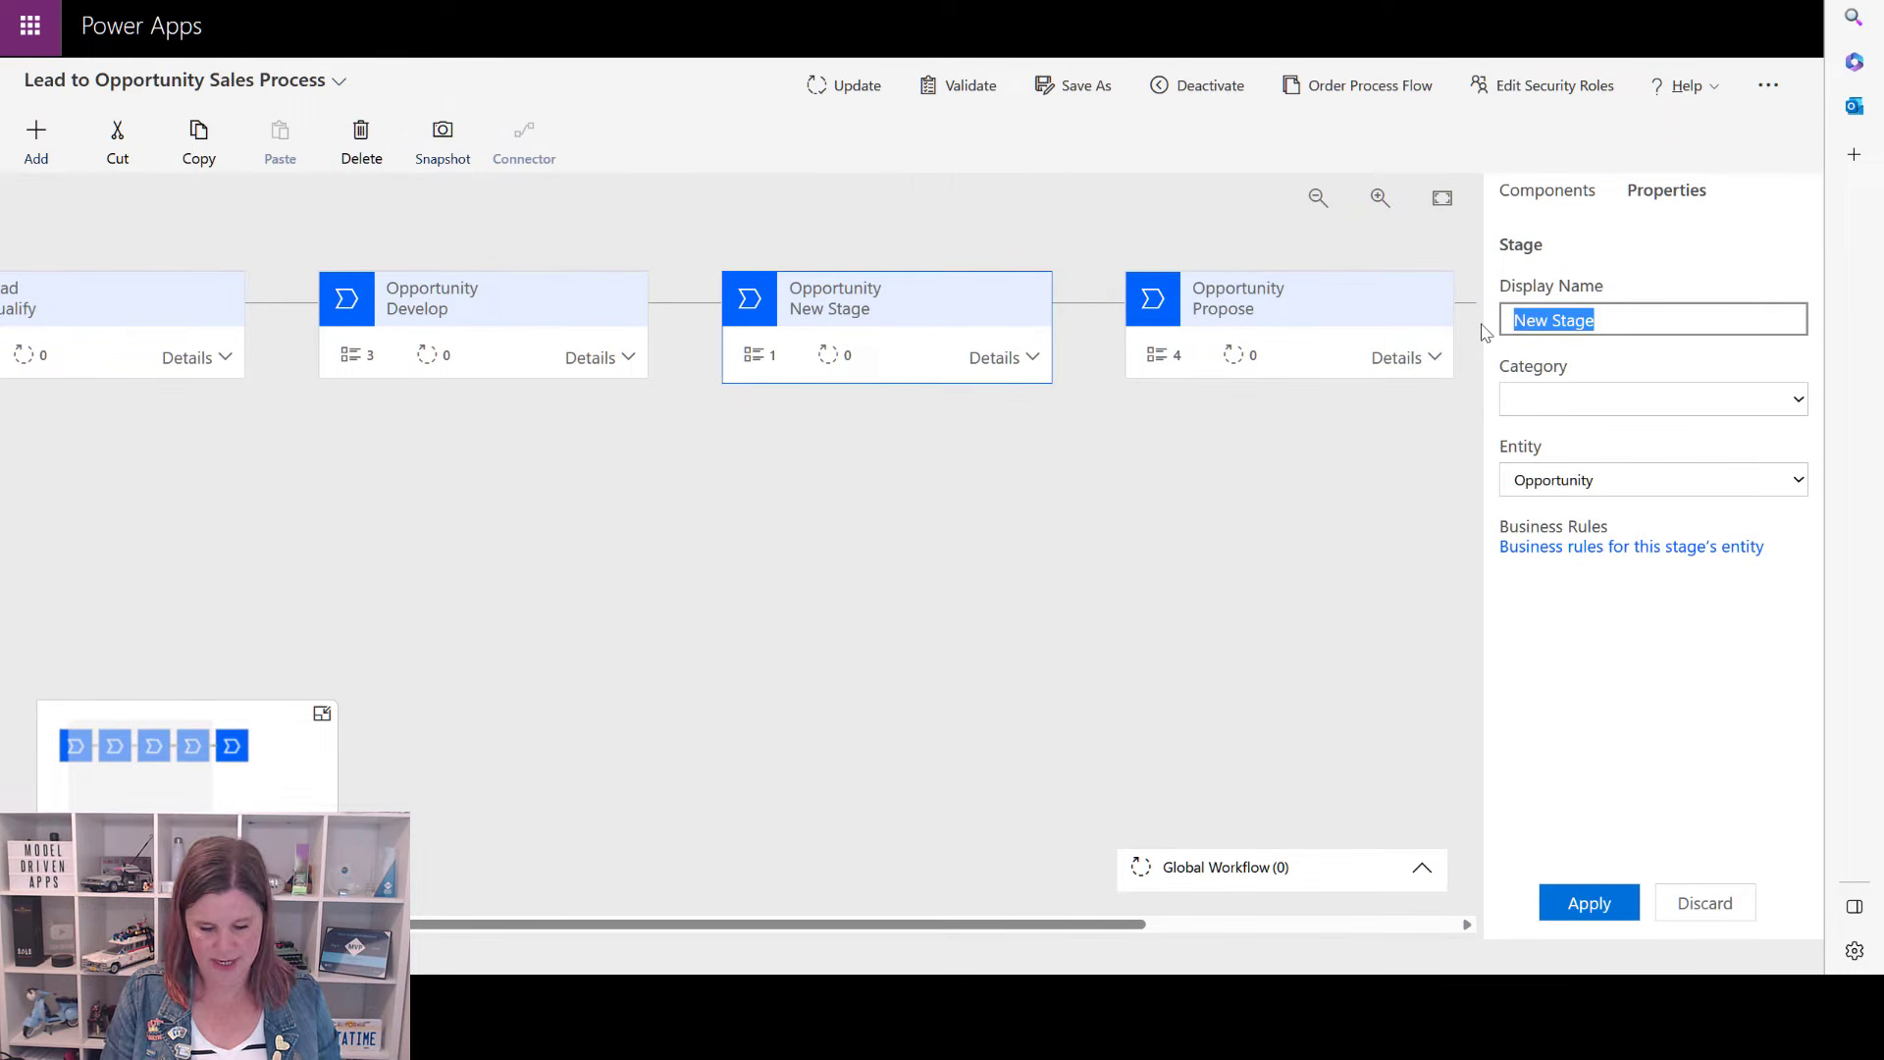
pyautogui.write('Trial')
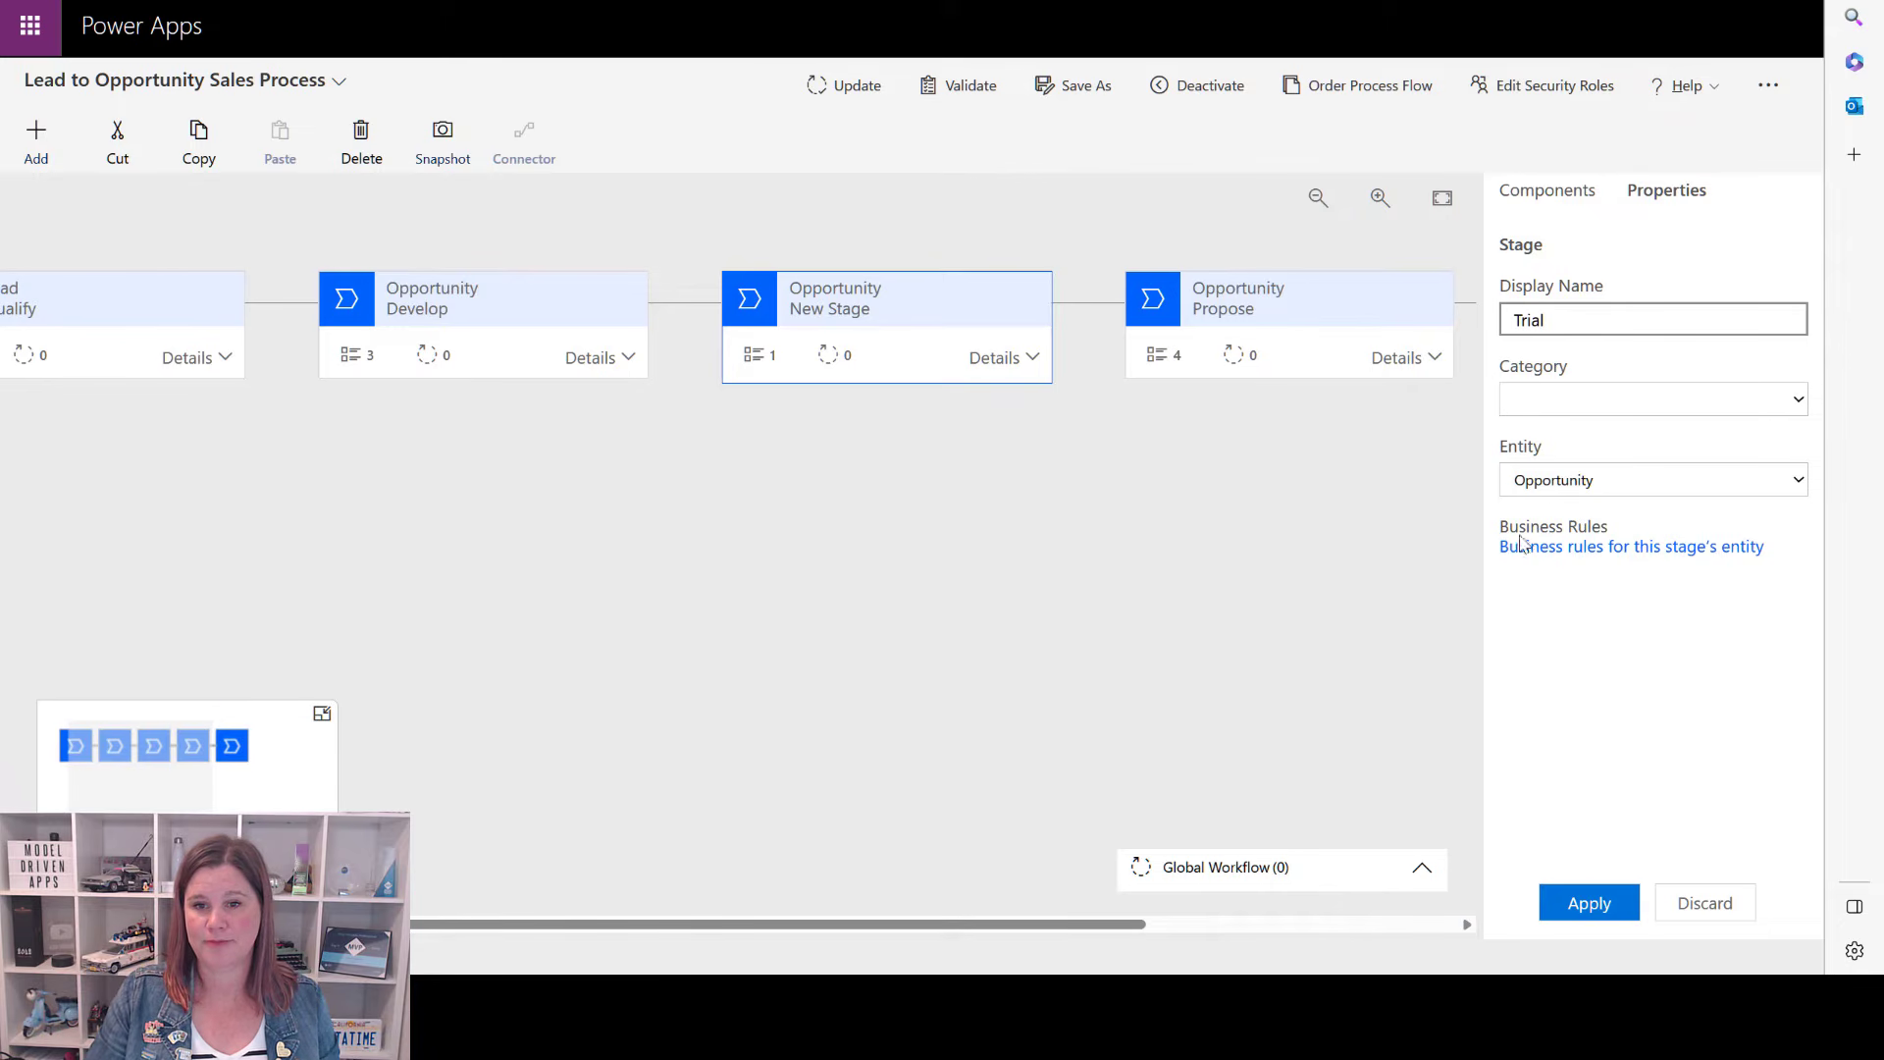
pyautogui.click(1589, 904)
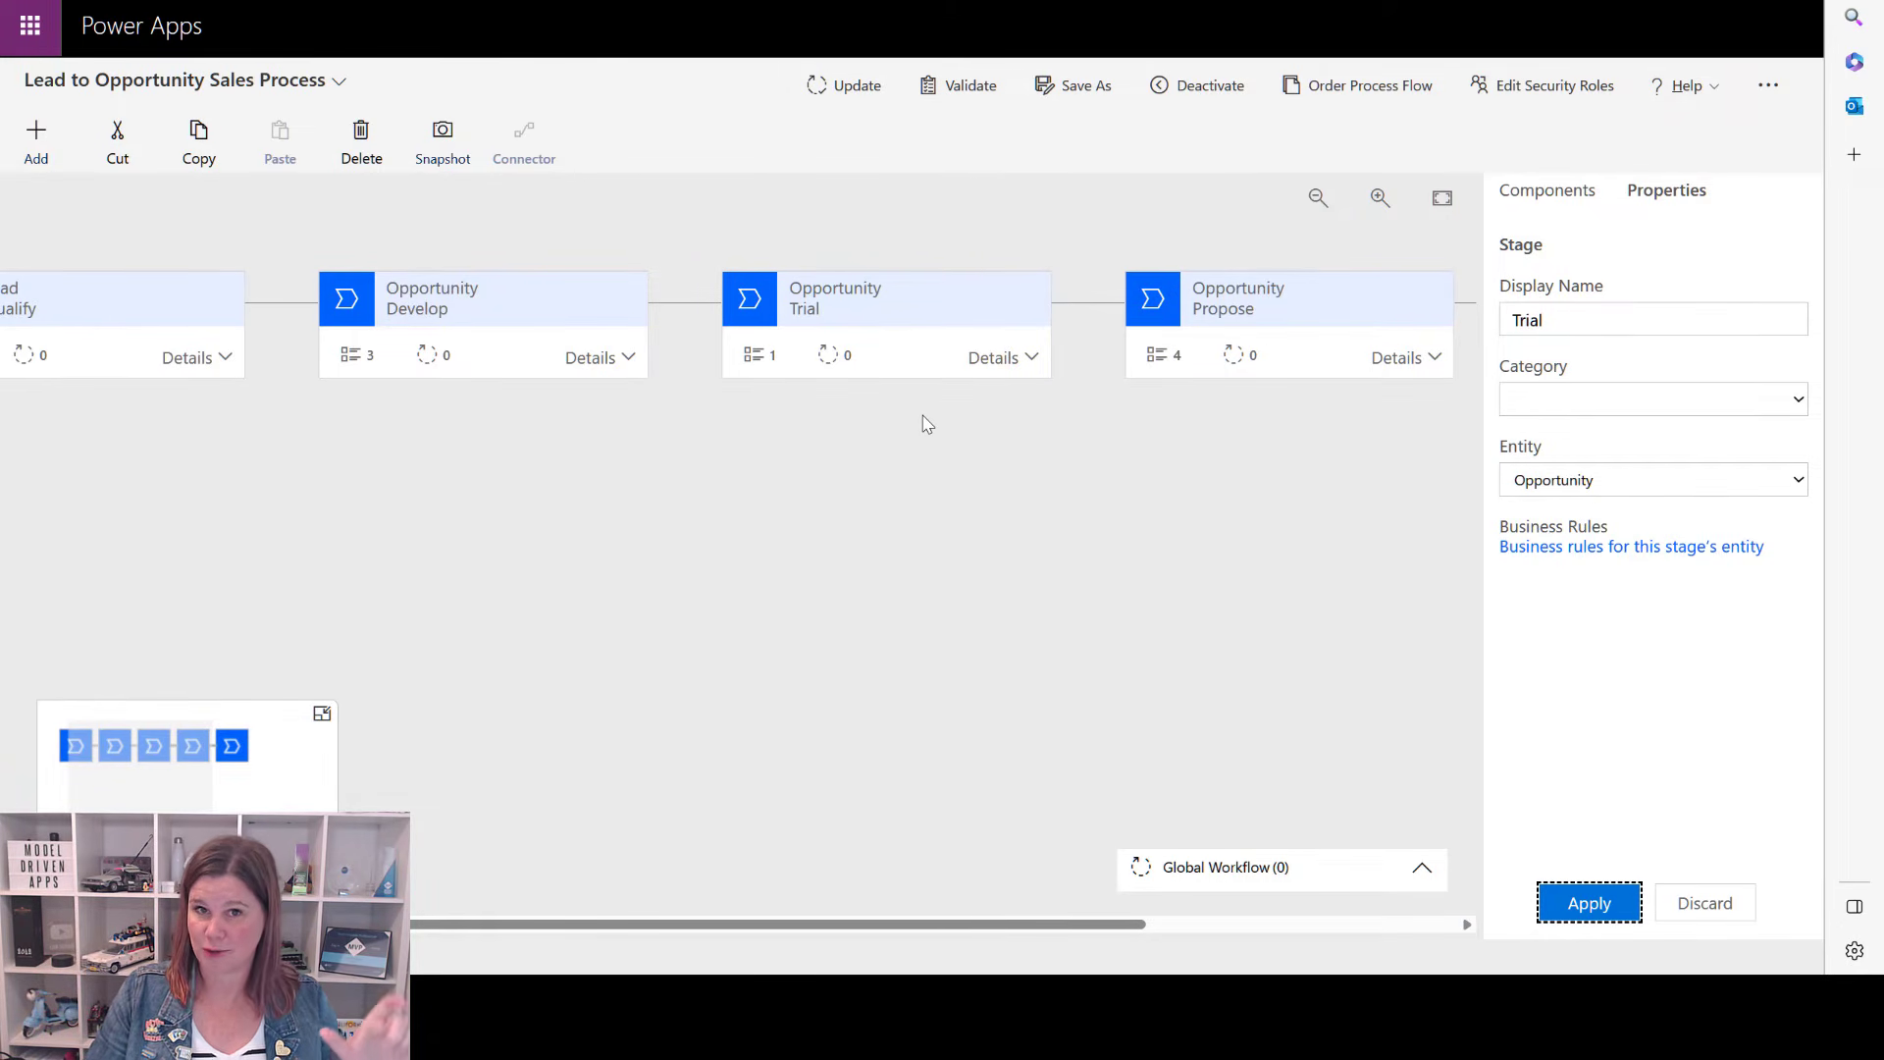
# Set the Trial stage's first data step to the Trial Start field and apply the change.
pyautogui.click(990, 361)
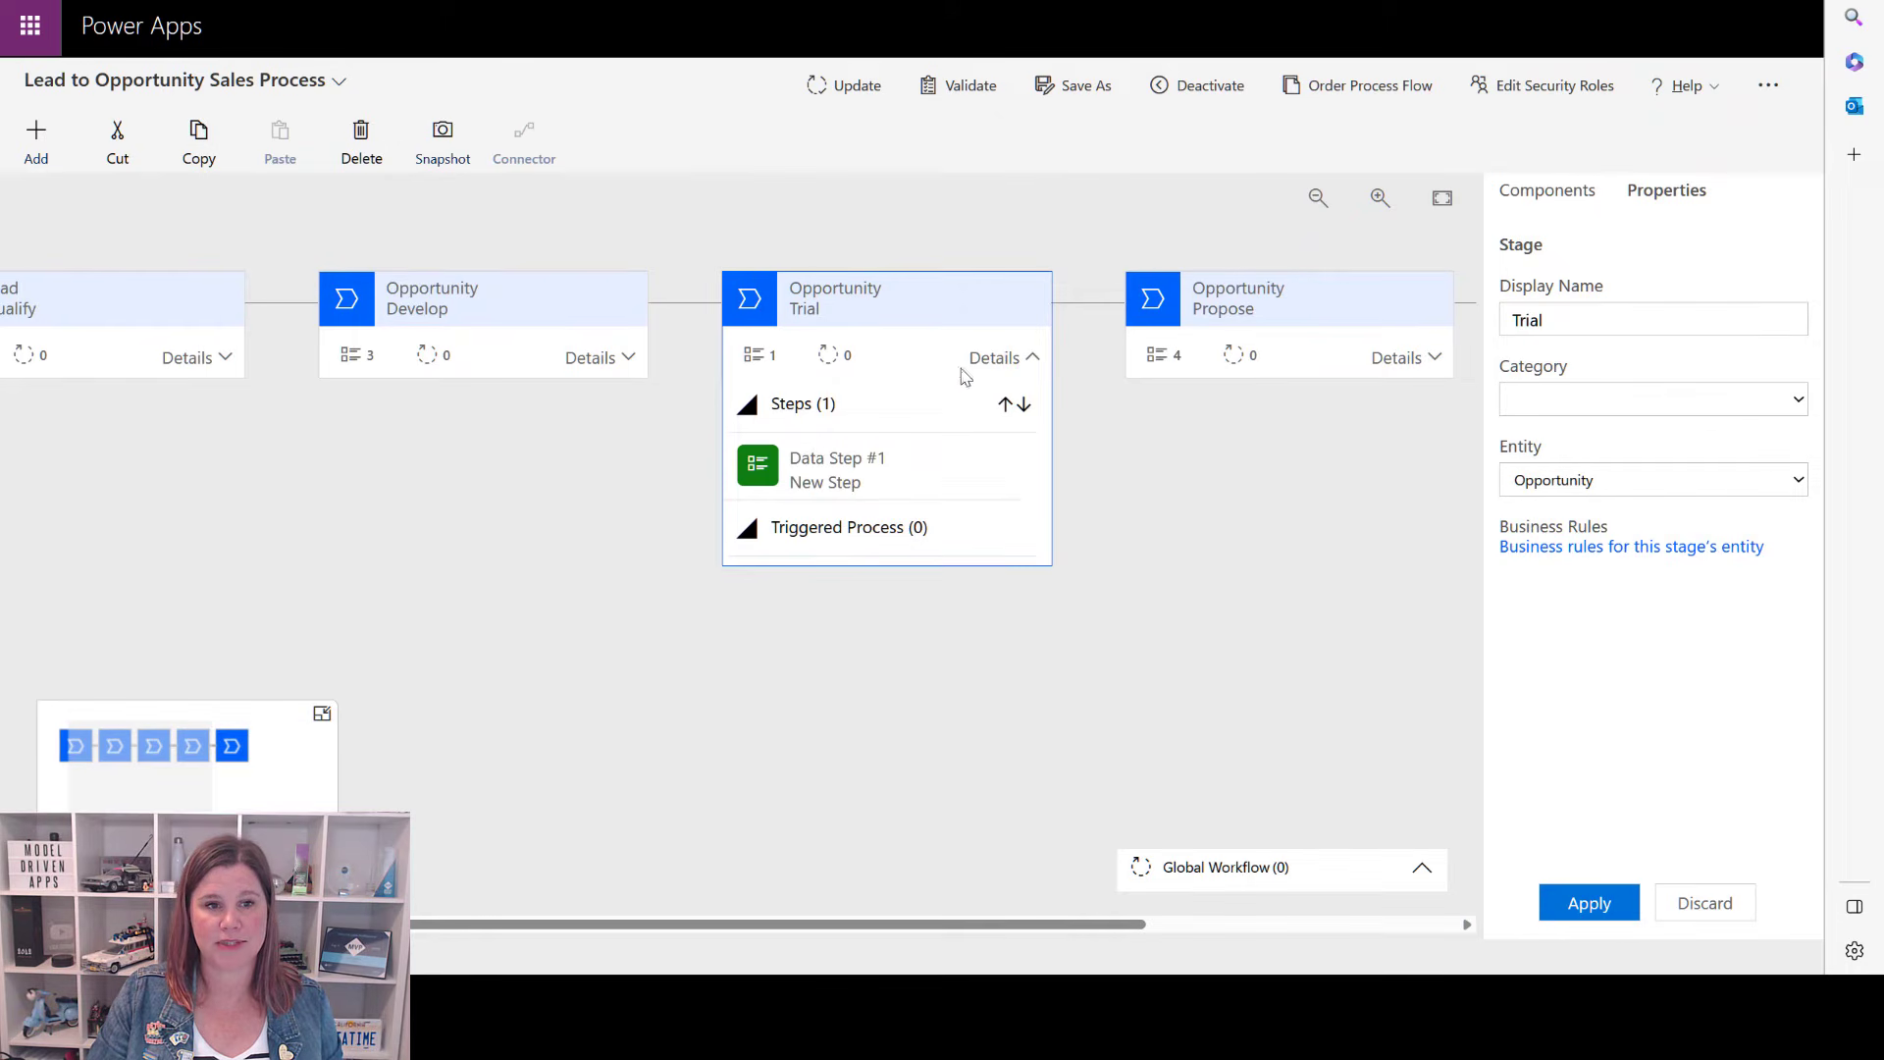
pyautogui.click(805, 466)
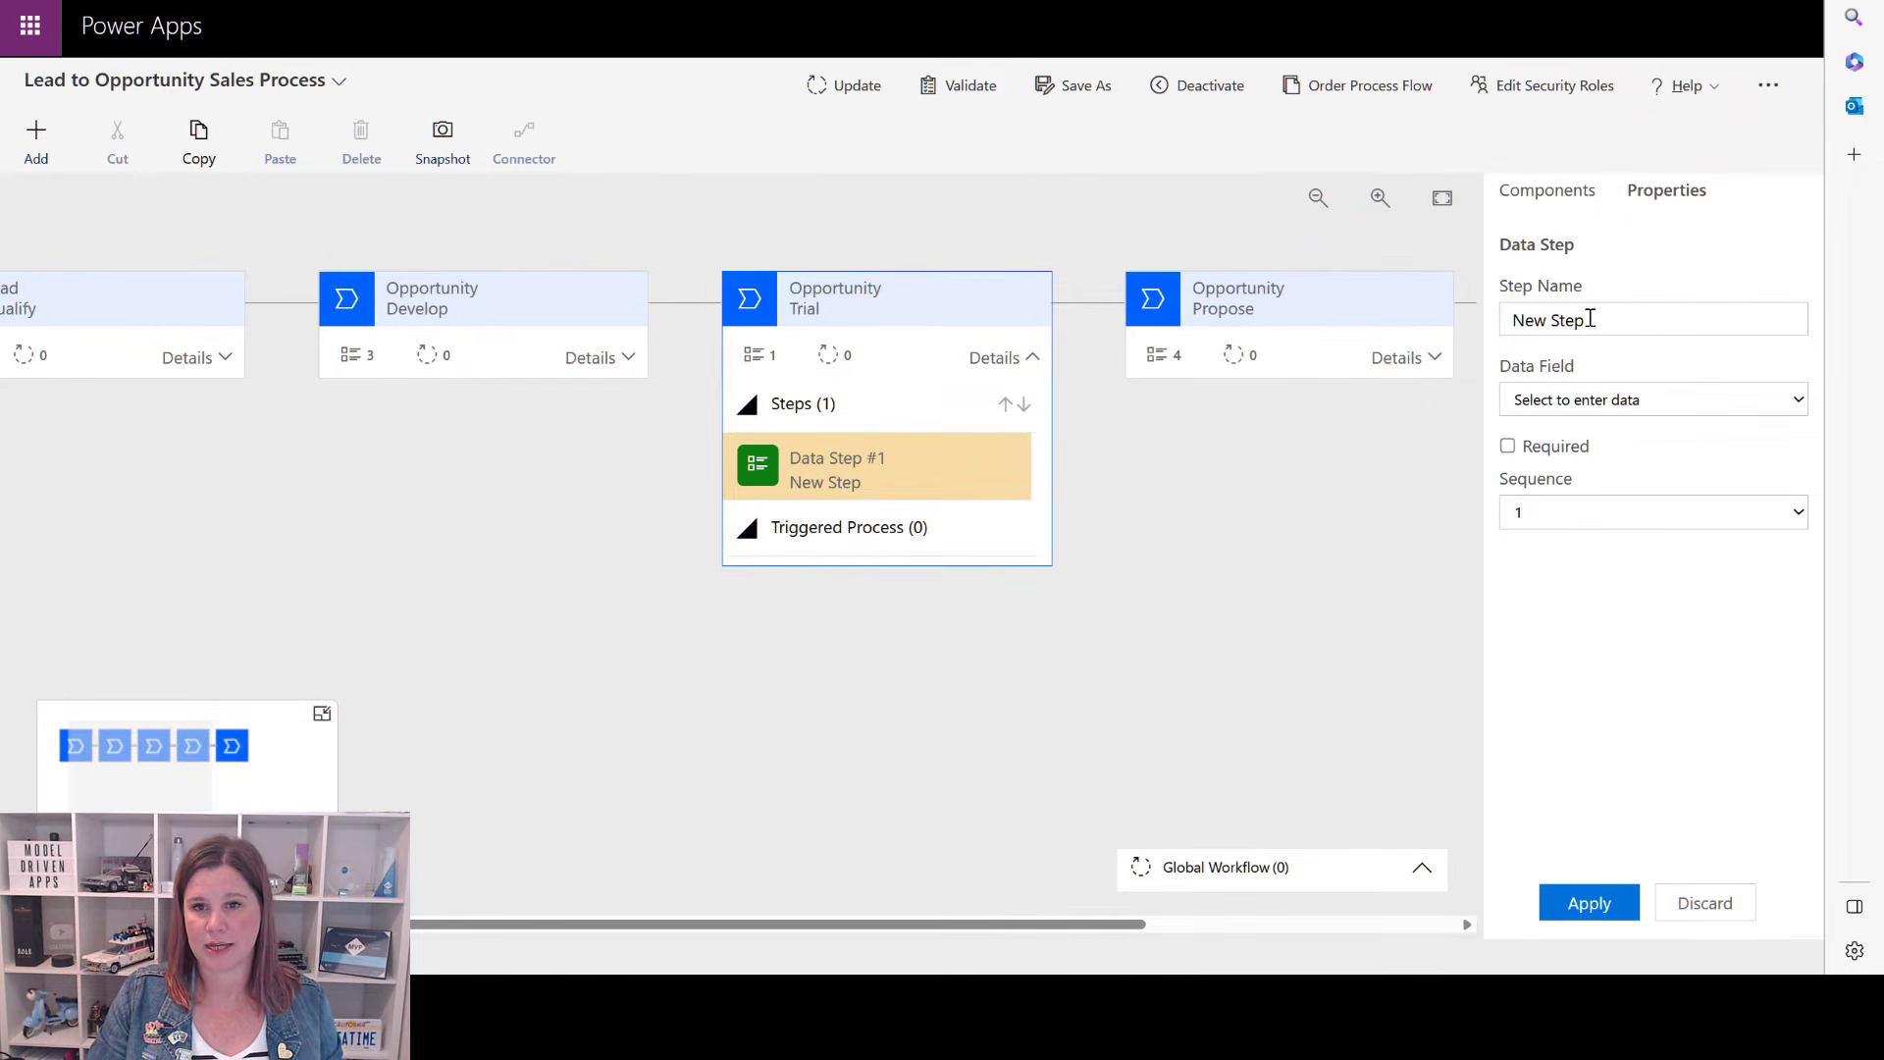
pyautogui.click(1547, 401)
pyautogui.scroll(-15, 1674, 549)
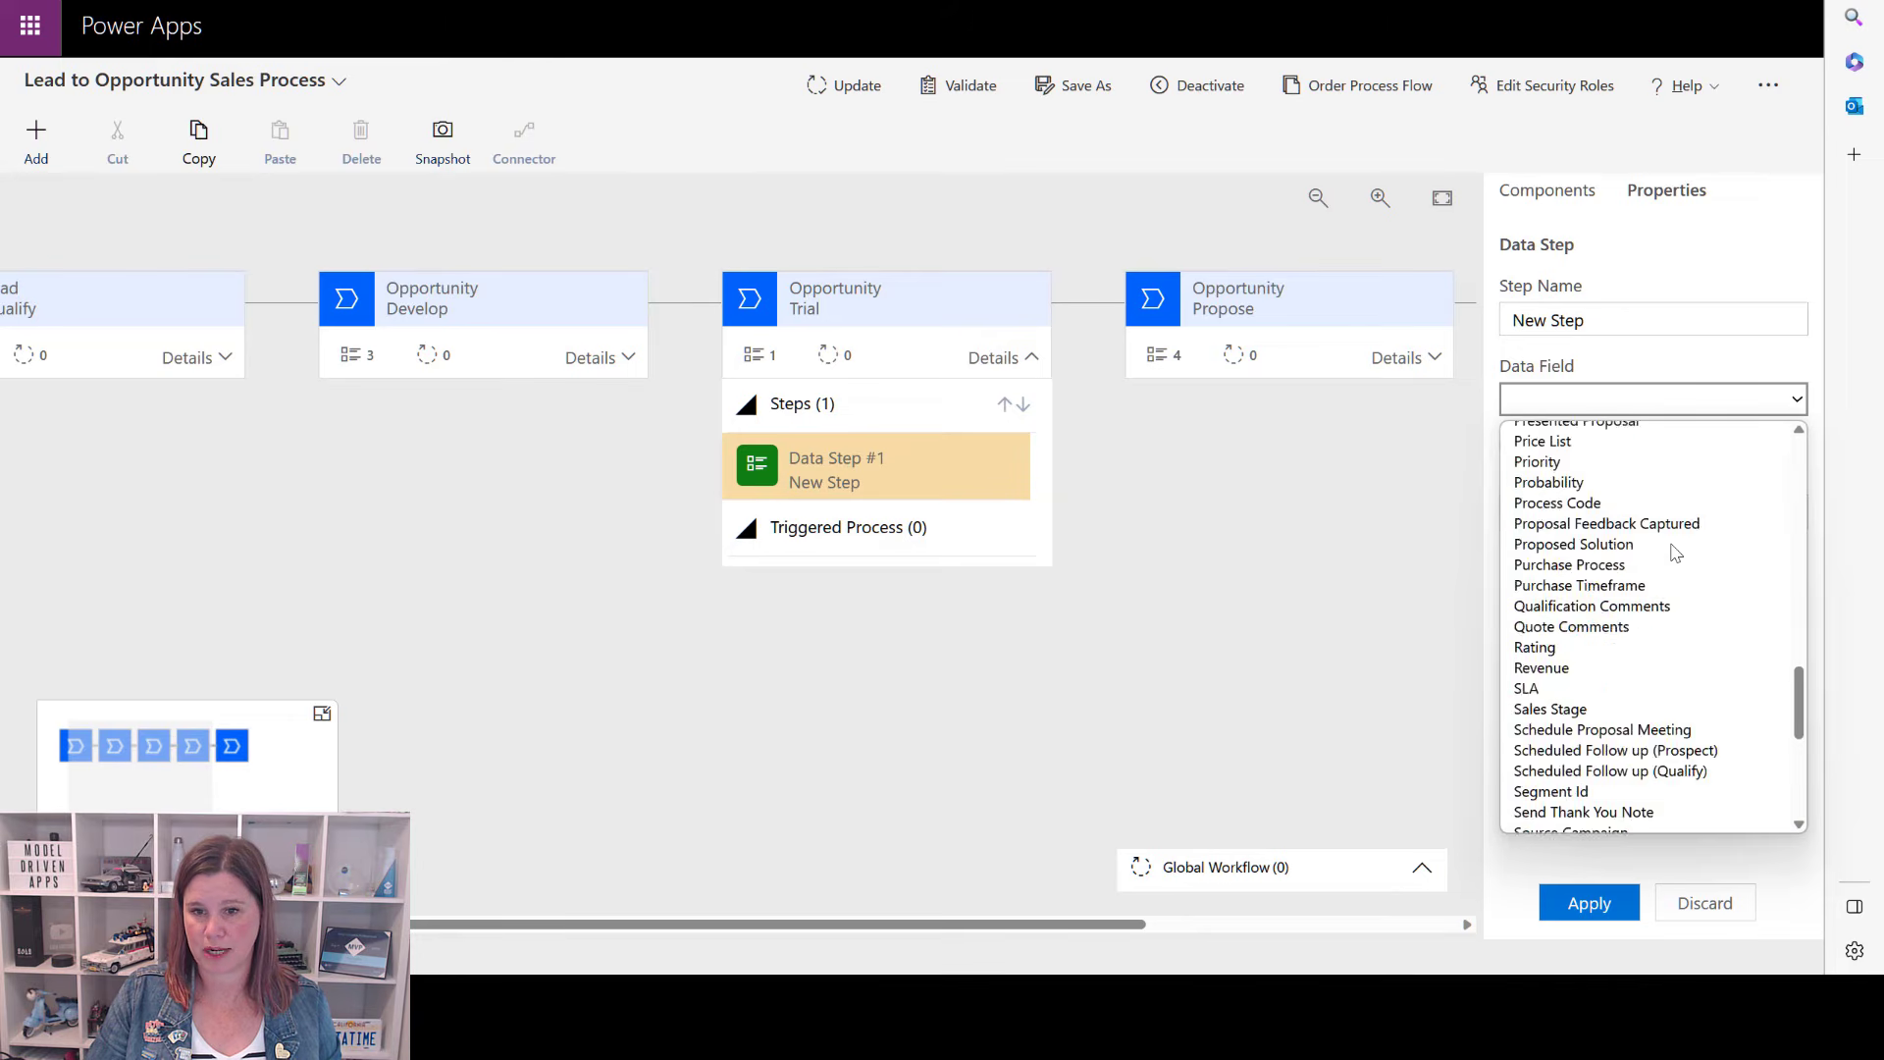
pyautogui.click(1586, 783)
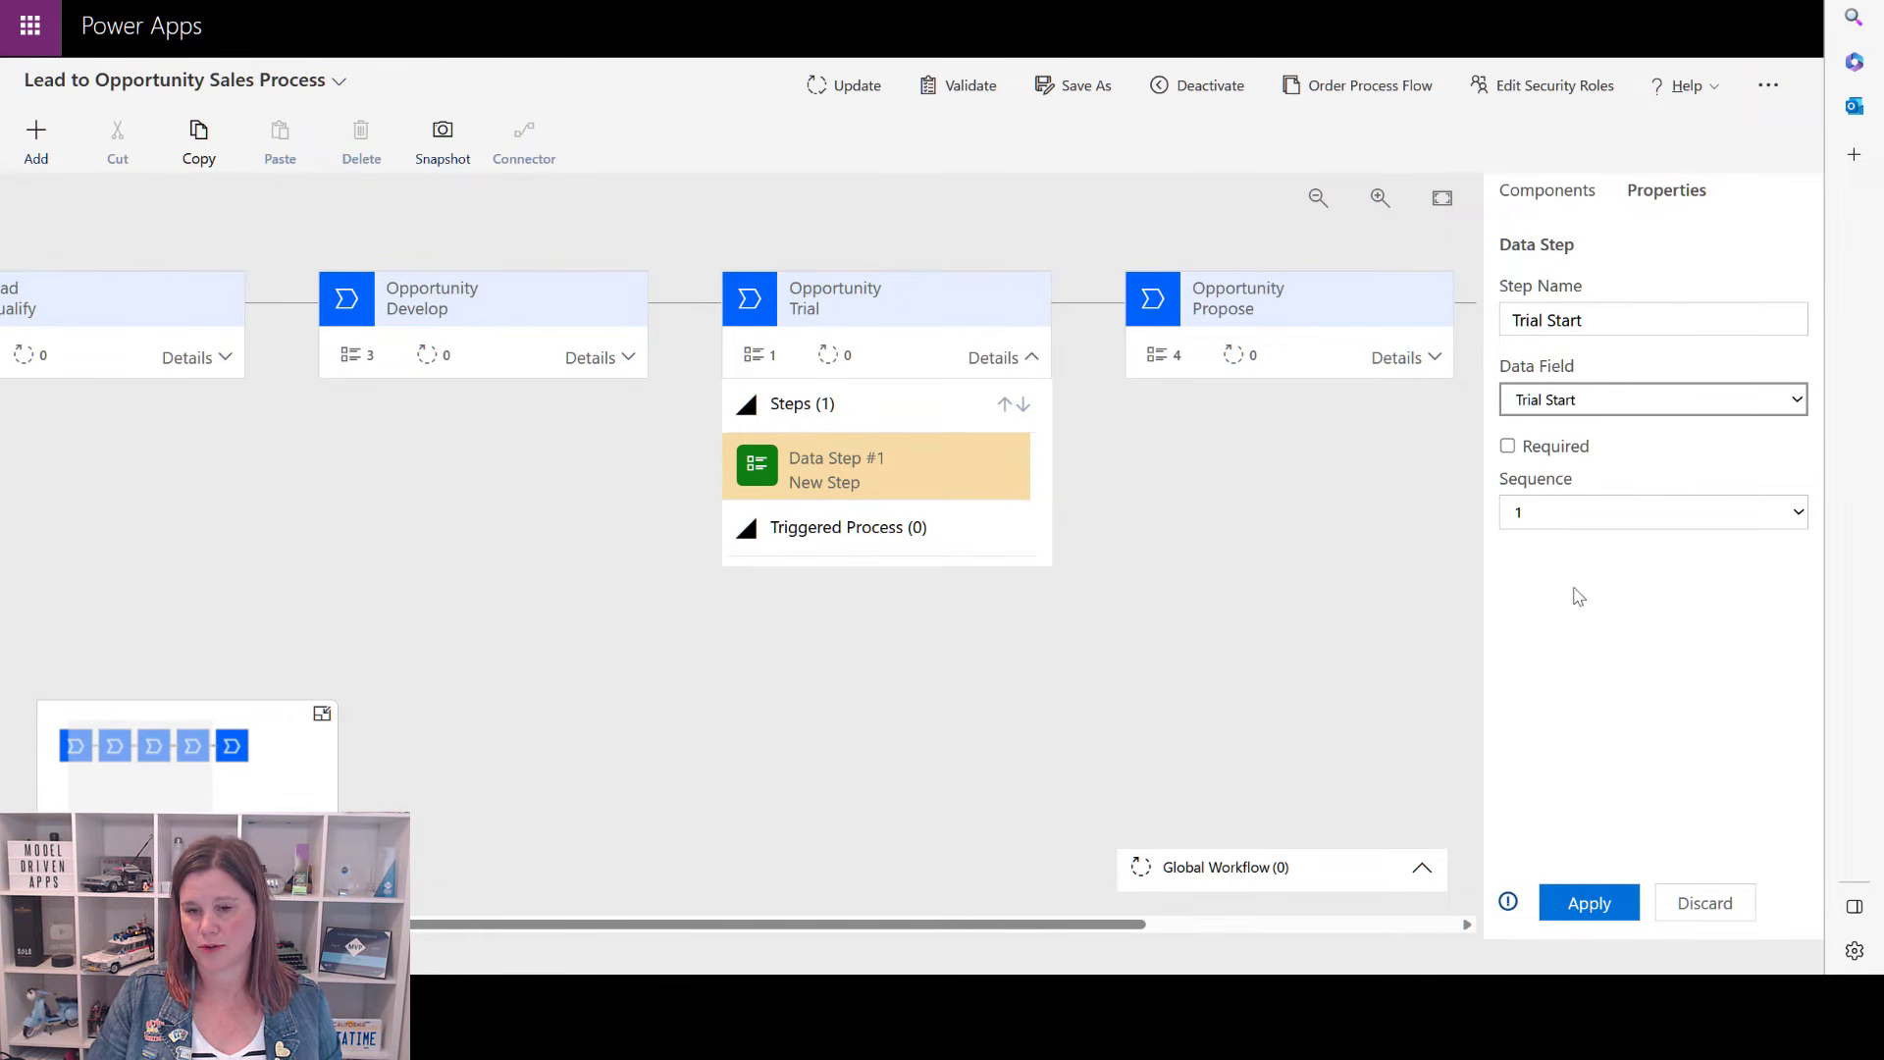
pyautogui.click(1589, 901)
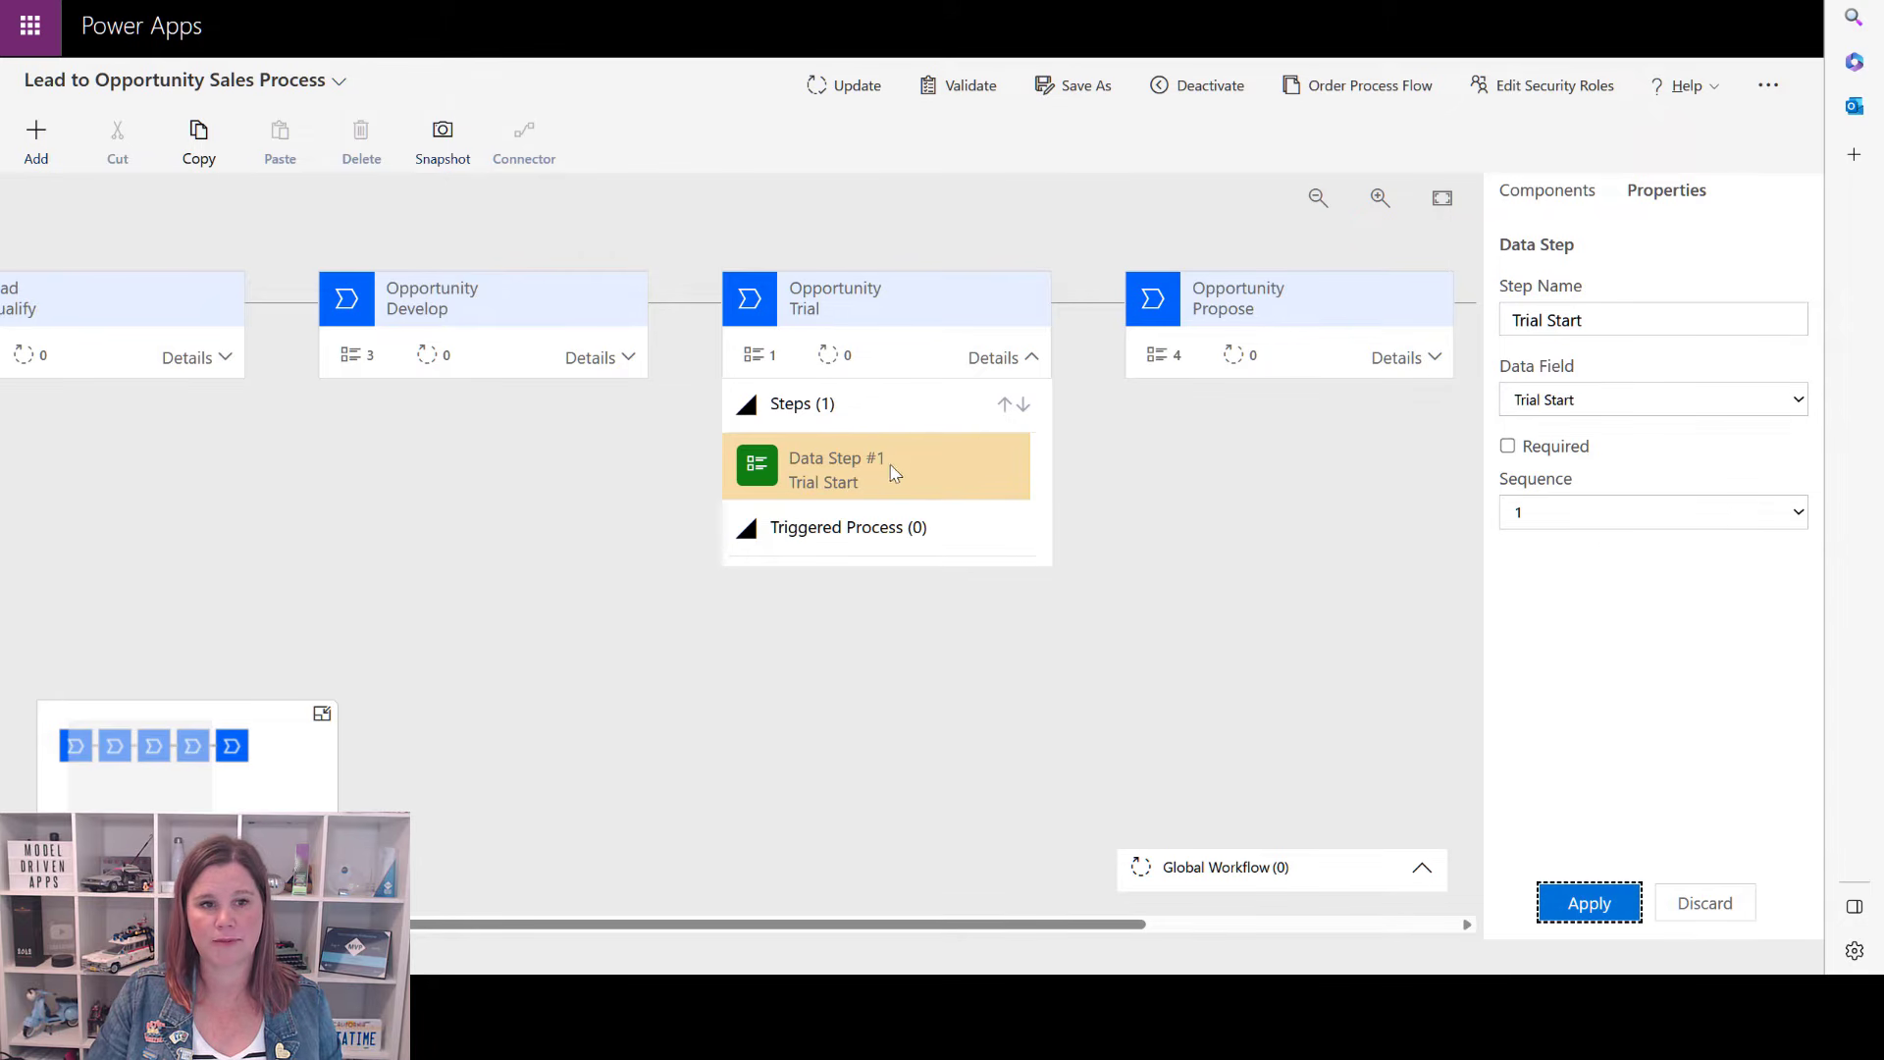
# Add a second data step below Trial Start in the Trial stage, set it to the Trial End field and apply it.
pyautogui.click(36, 142)
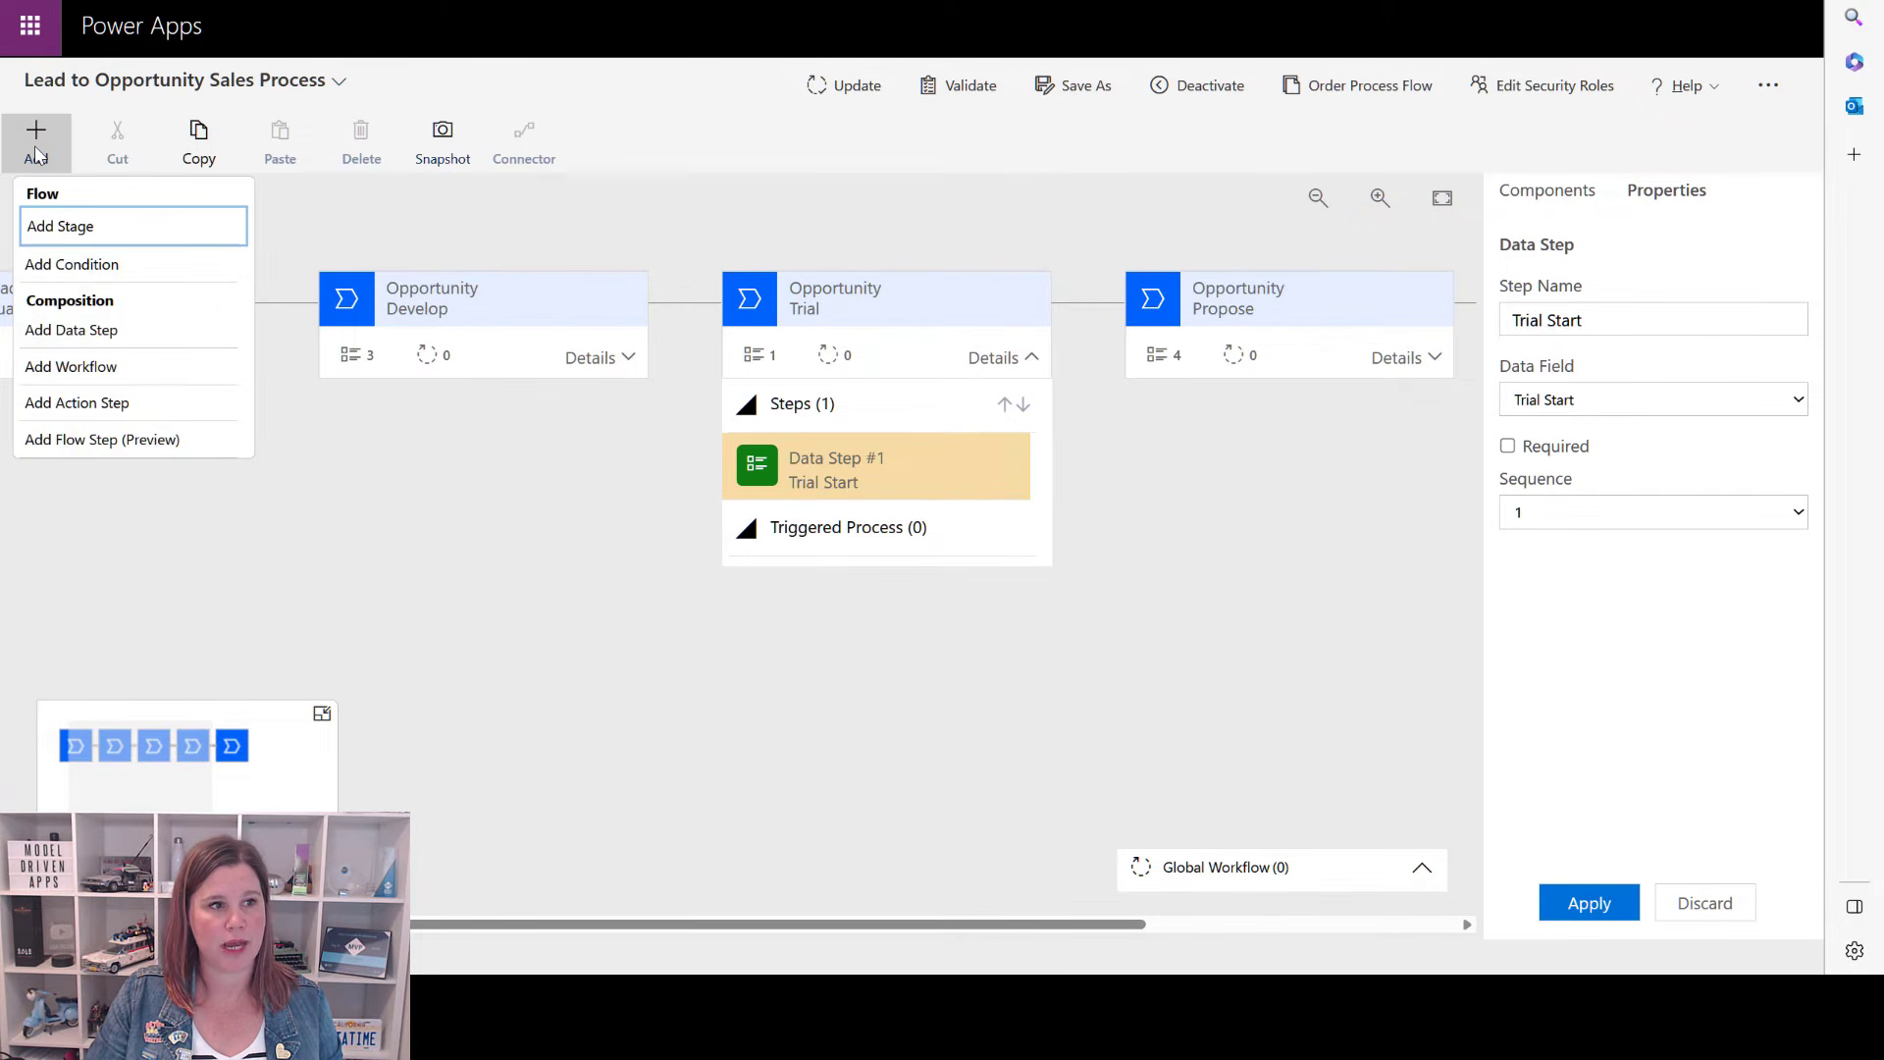
pyautogui.click(81, 343)
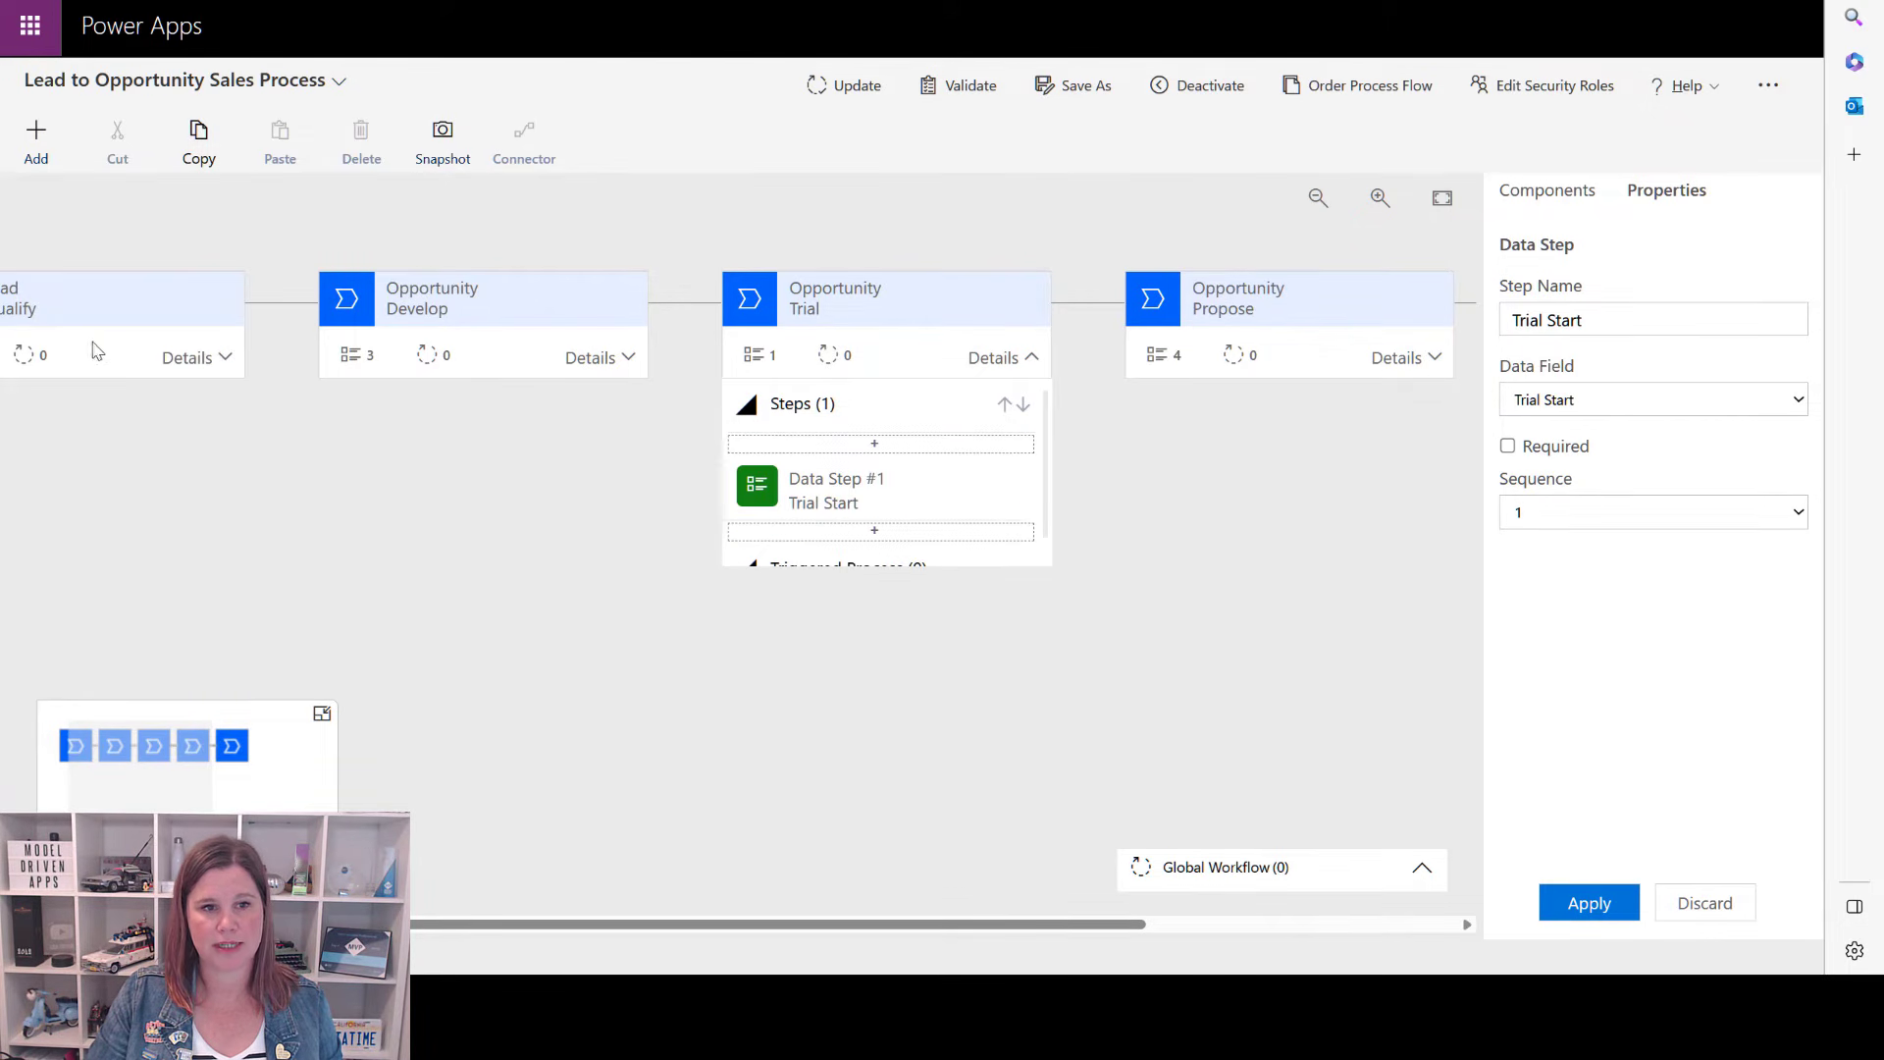
pyautogui.click(896, 538)
pyautogui.click(1653, 399)
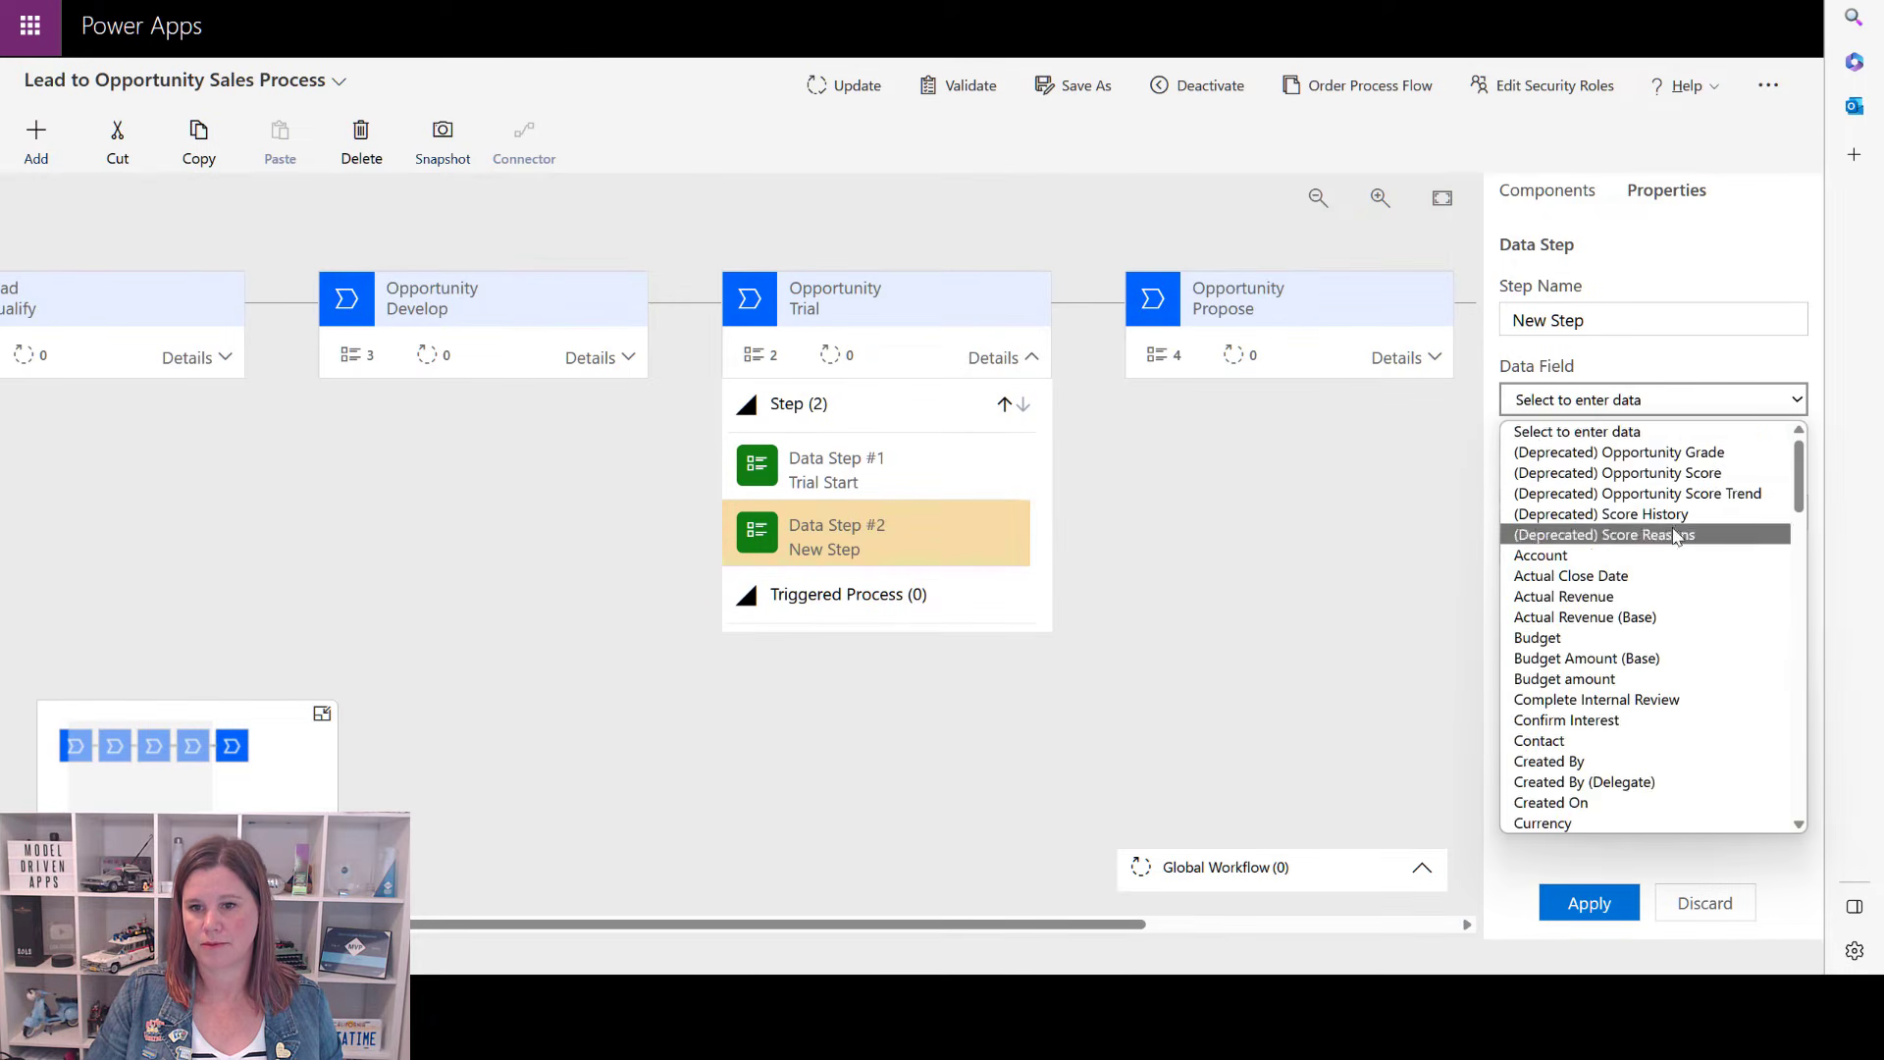
pyautogui.scroll(-12, 1682, 545)
pyautogui.scroll(-10, 1682, 549)
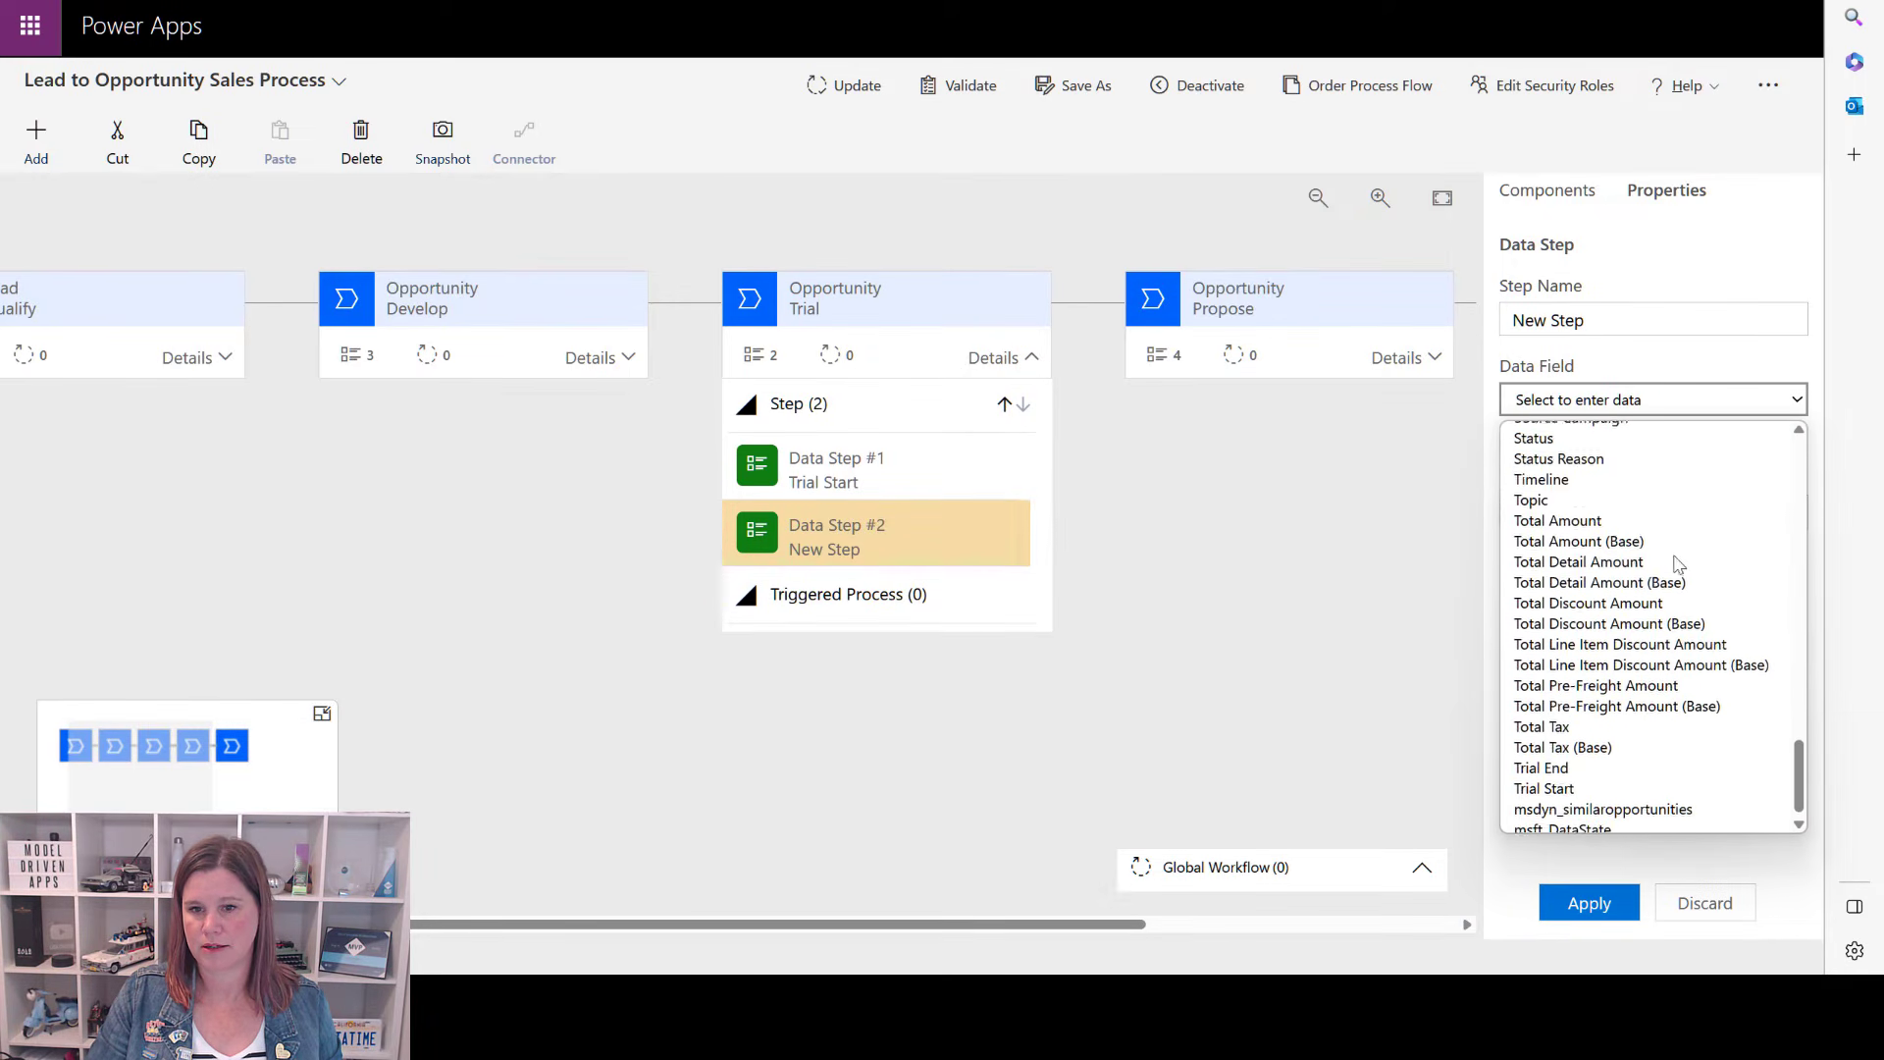
pyautogui.click(1592, 765)
pyautogui.click(1590, 903)
pyautogui.click(1591, 903)
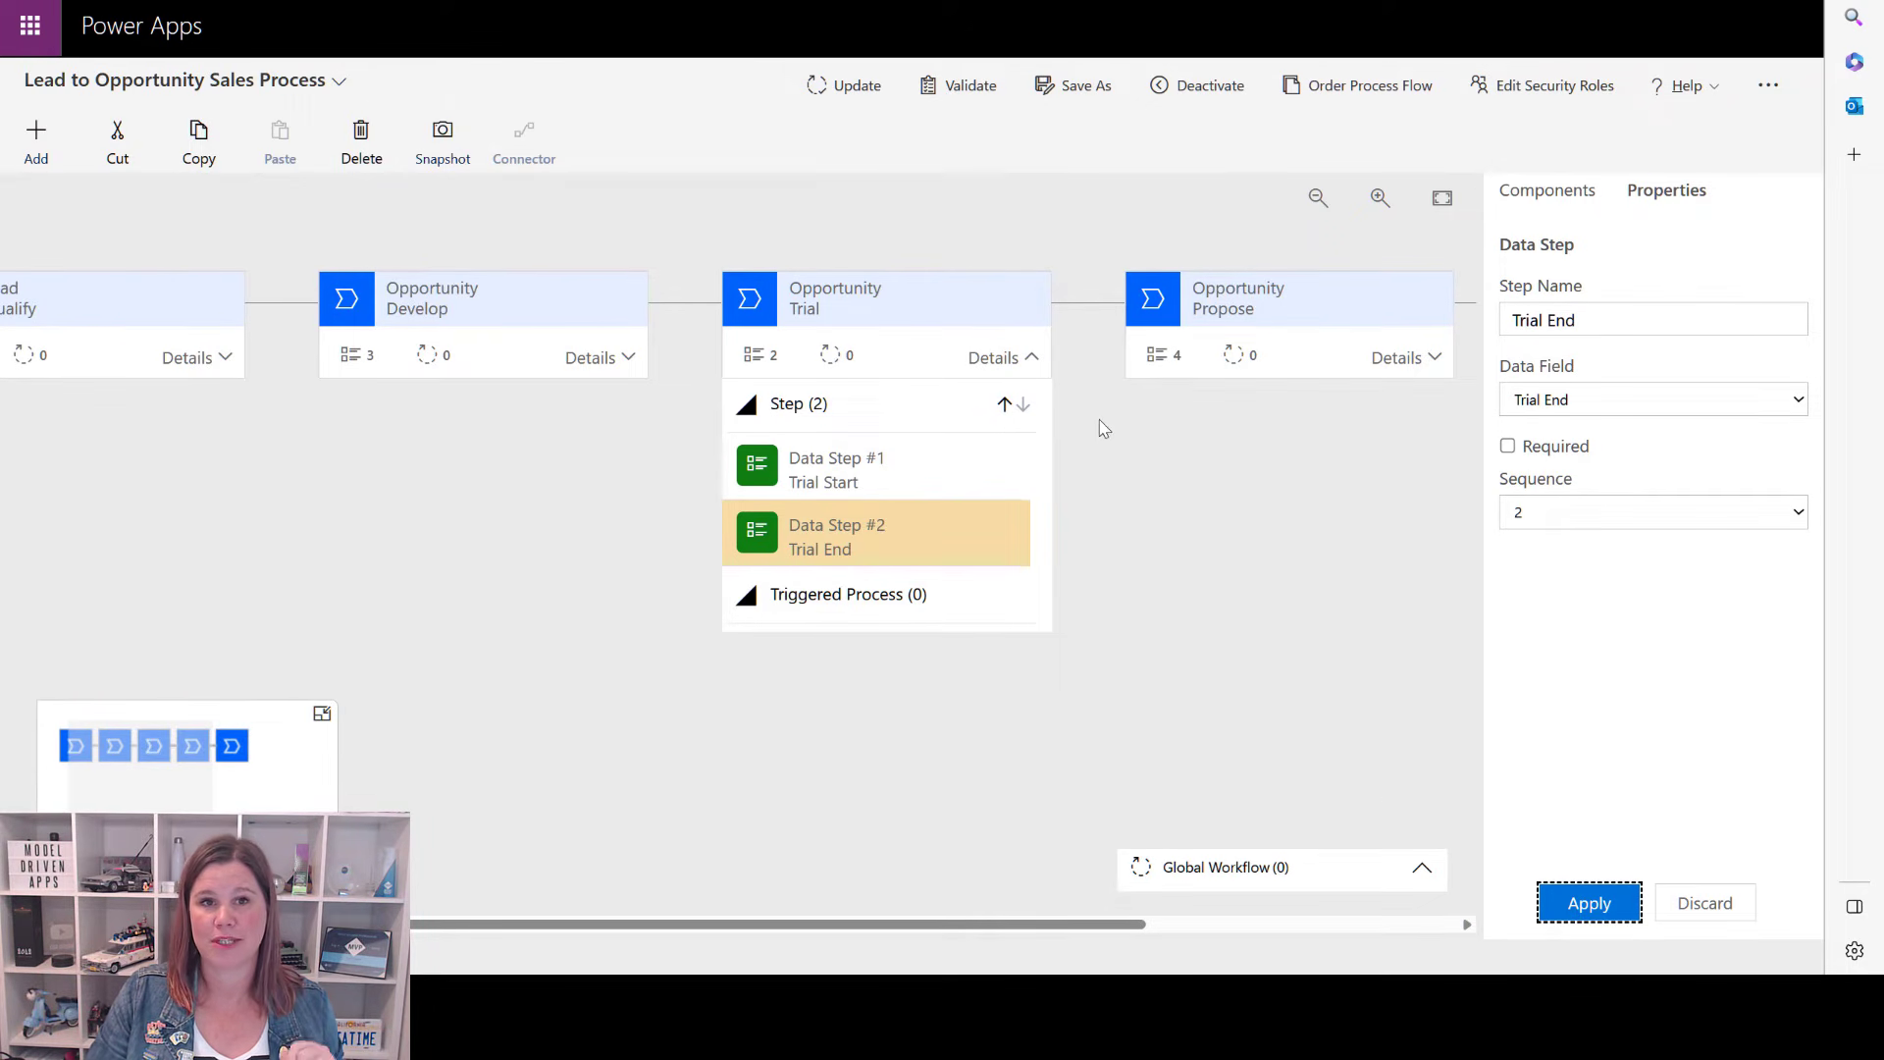
# Update the Lead to Opportunity Sales Process, close the process designer and return to the solution's Processes list.
pyautogui.click(828, 94)
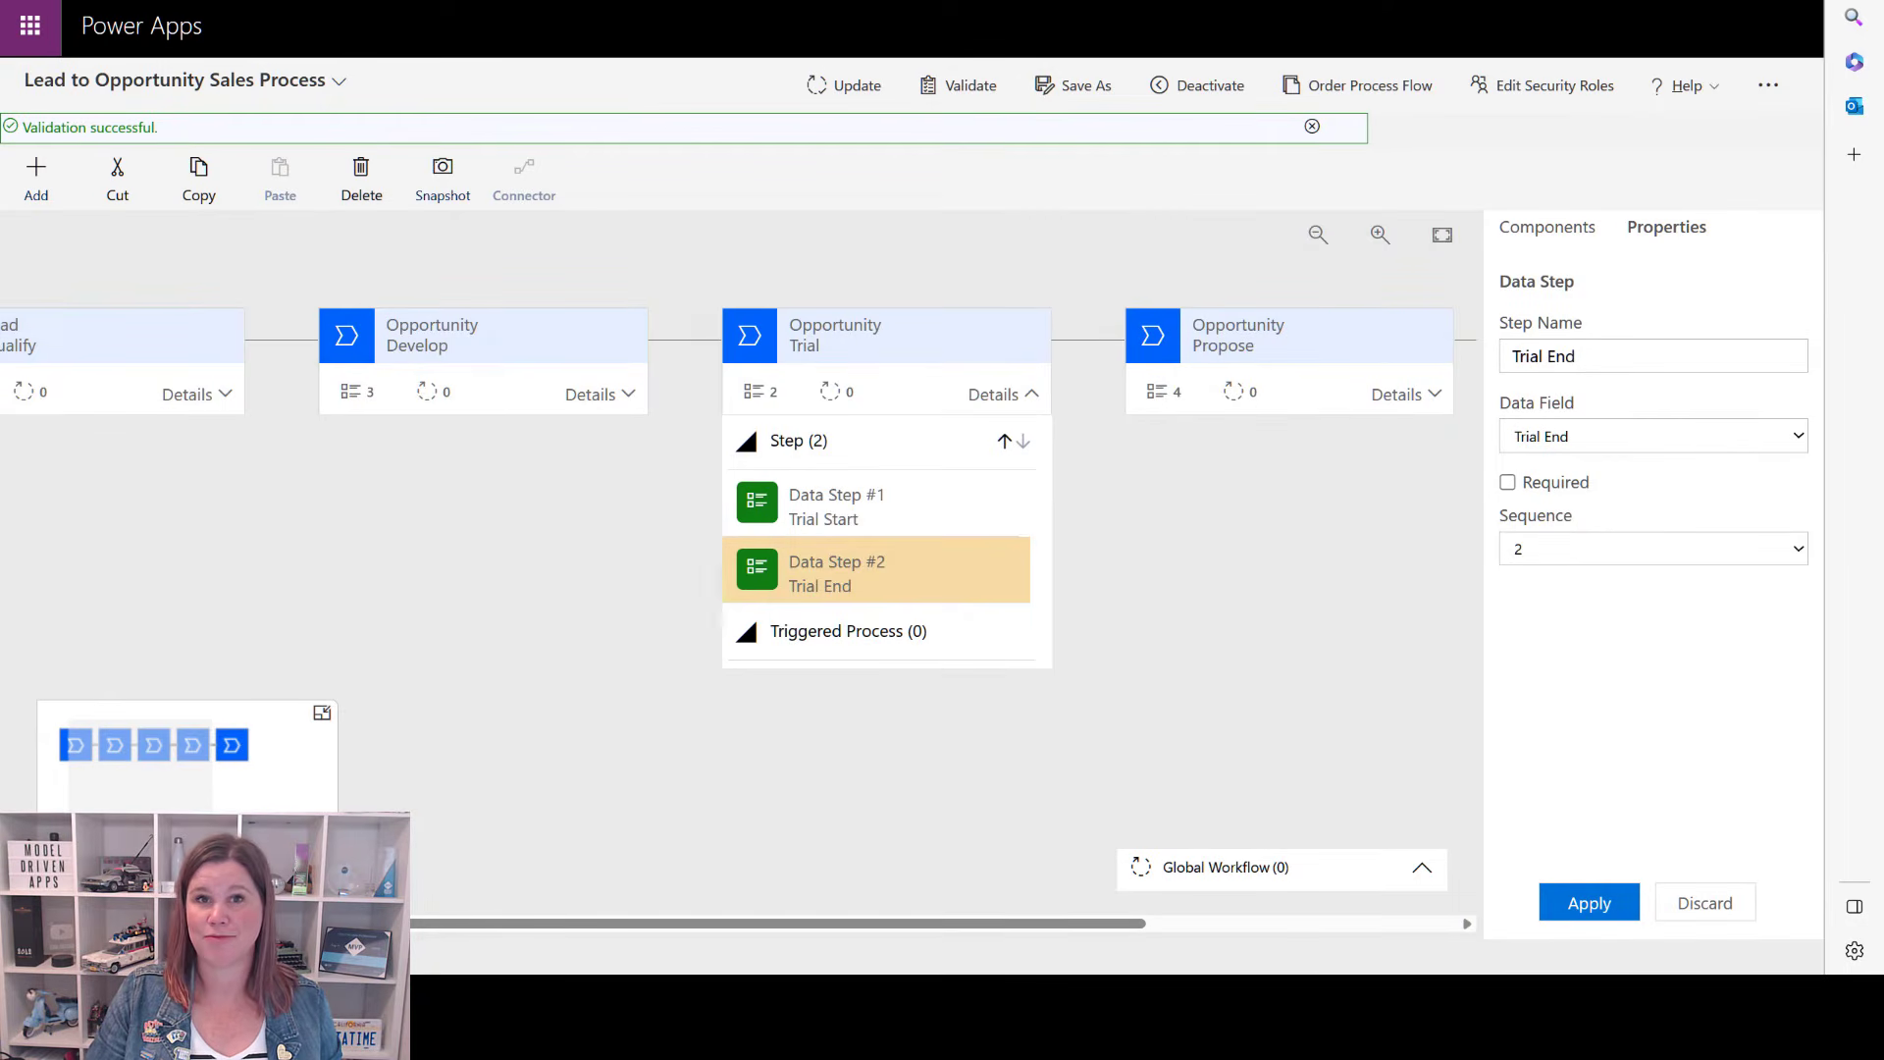
pyautogui.hotkey('ctrl', 'w')
pyautogui.click(1094, 587)
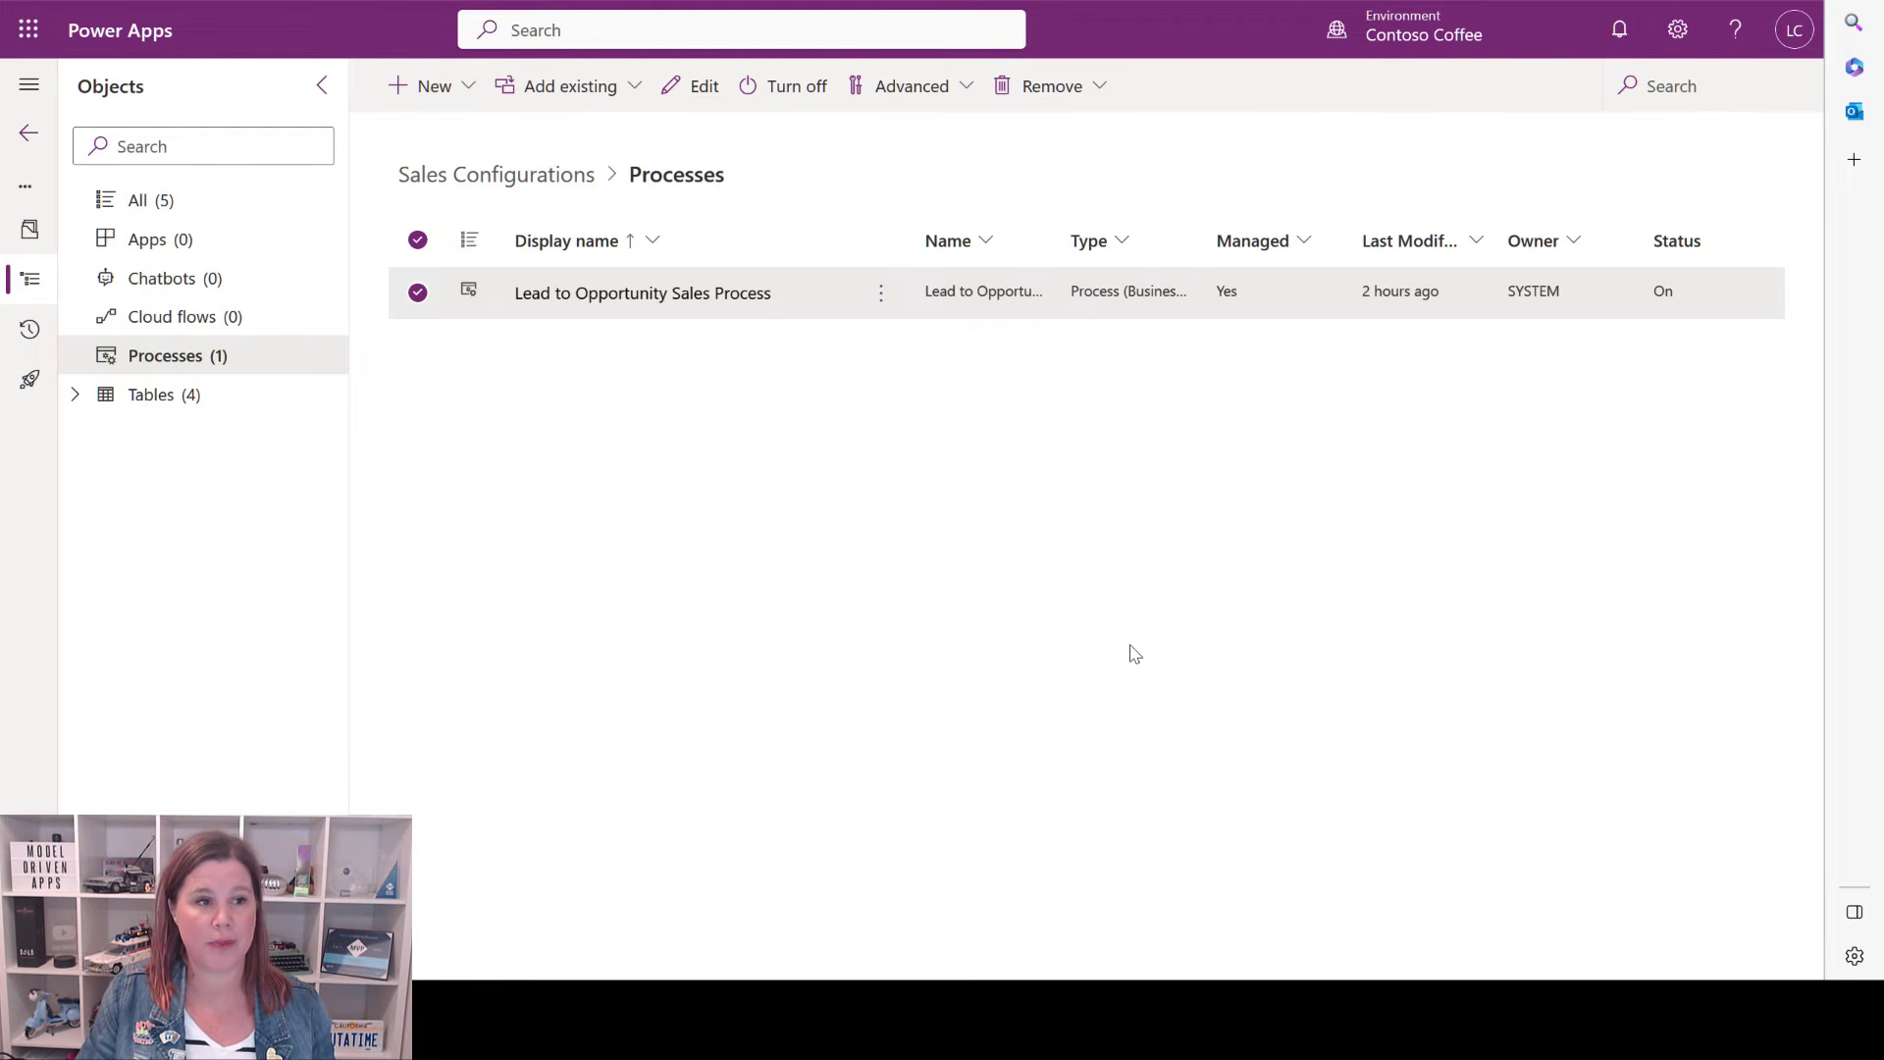
# Create a new table named Warranty in the Sales Configurations solution and save it.
pyautogui.click(117, 402)
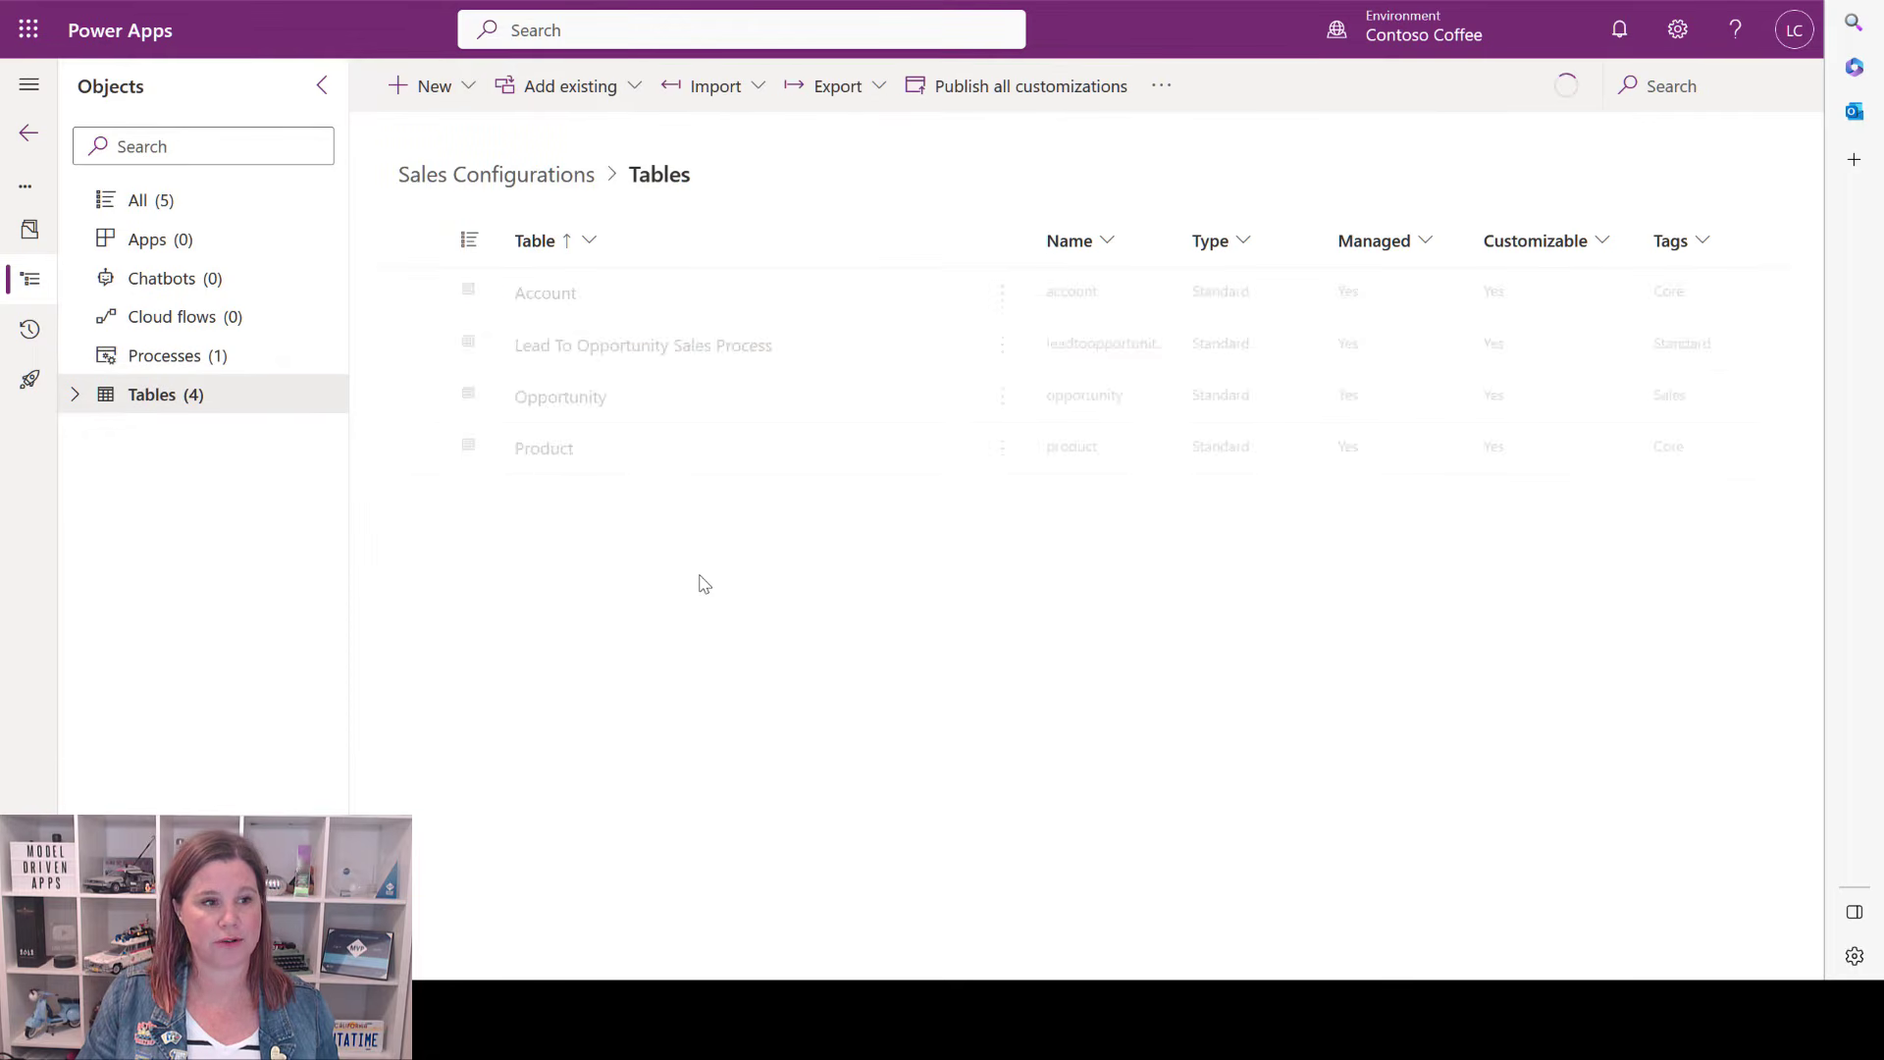
pyautogui.click(469, 96)
pyautogui.moveTo(424, 447)
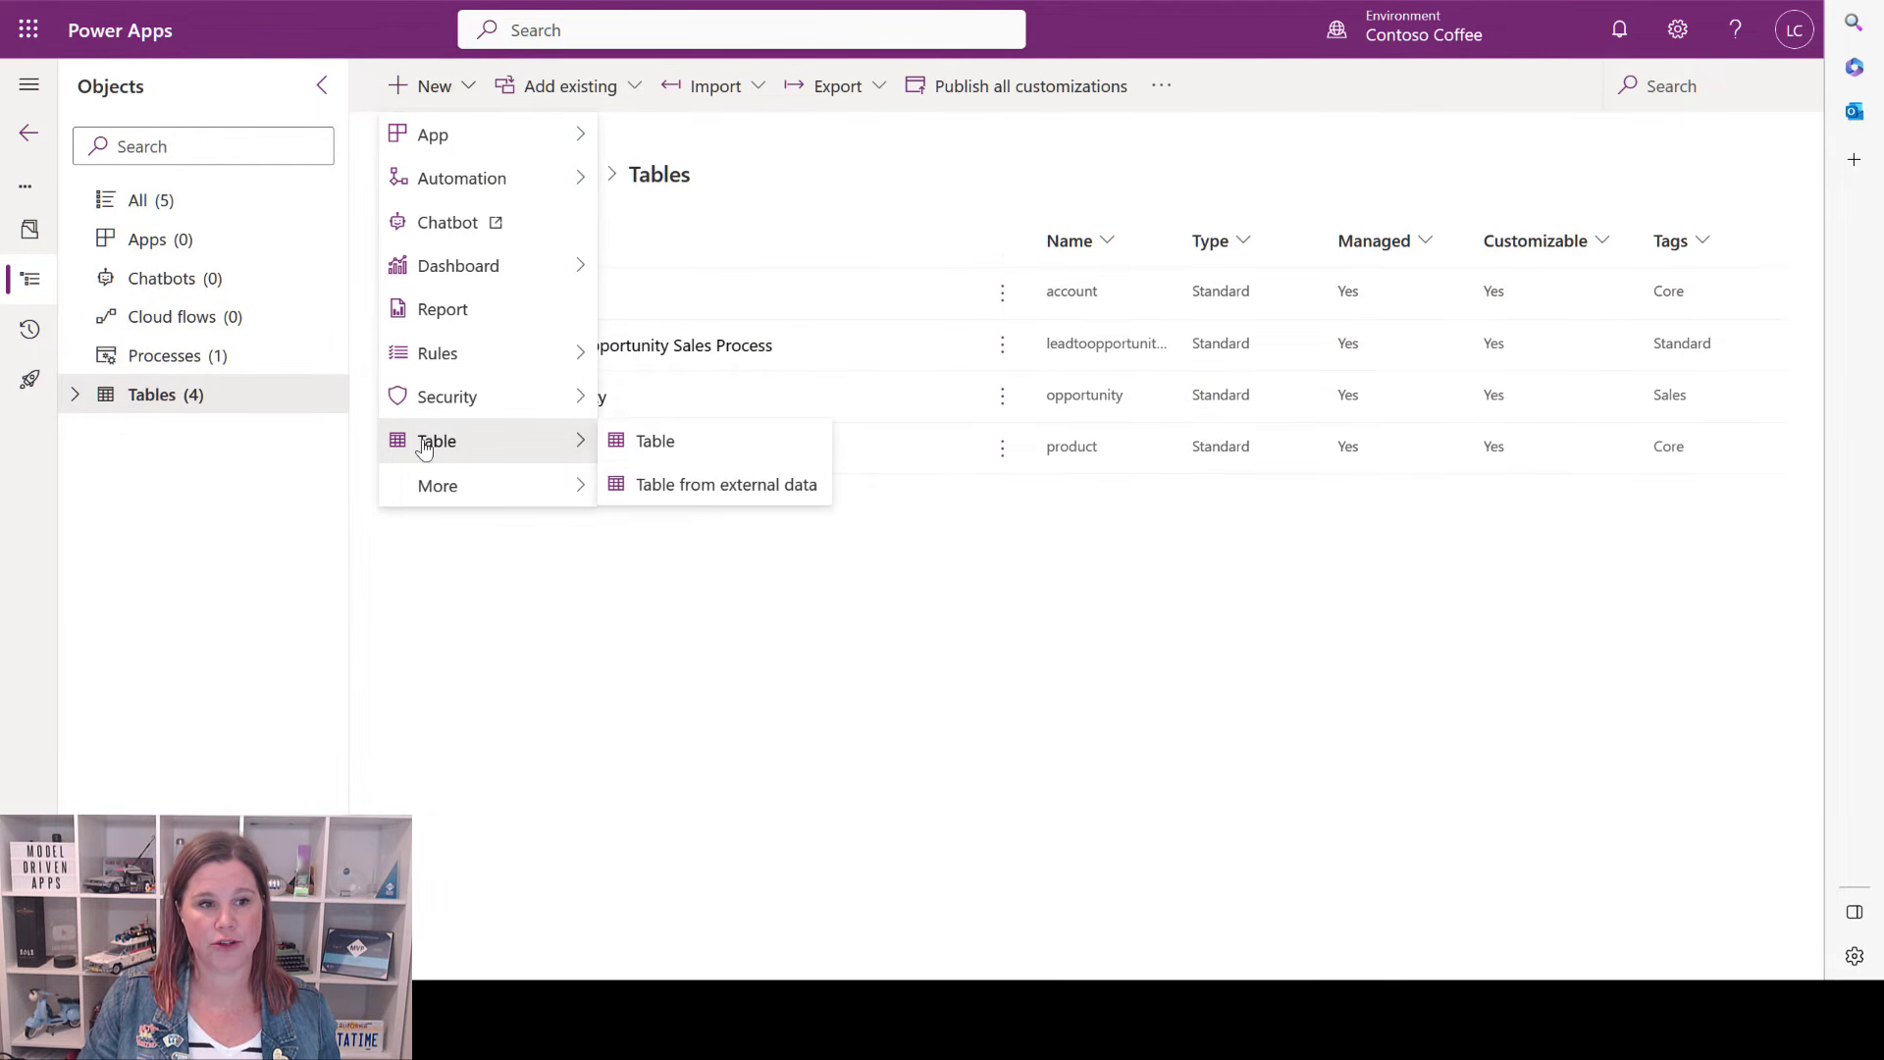
pyautogui.click(715, 446)
pyautogui.click(1315, 248)
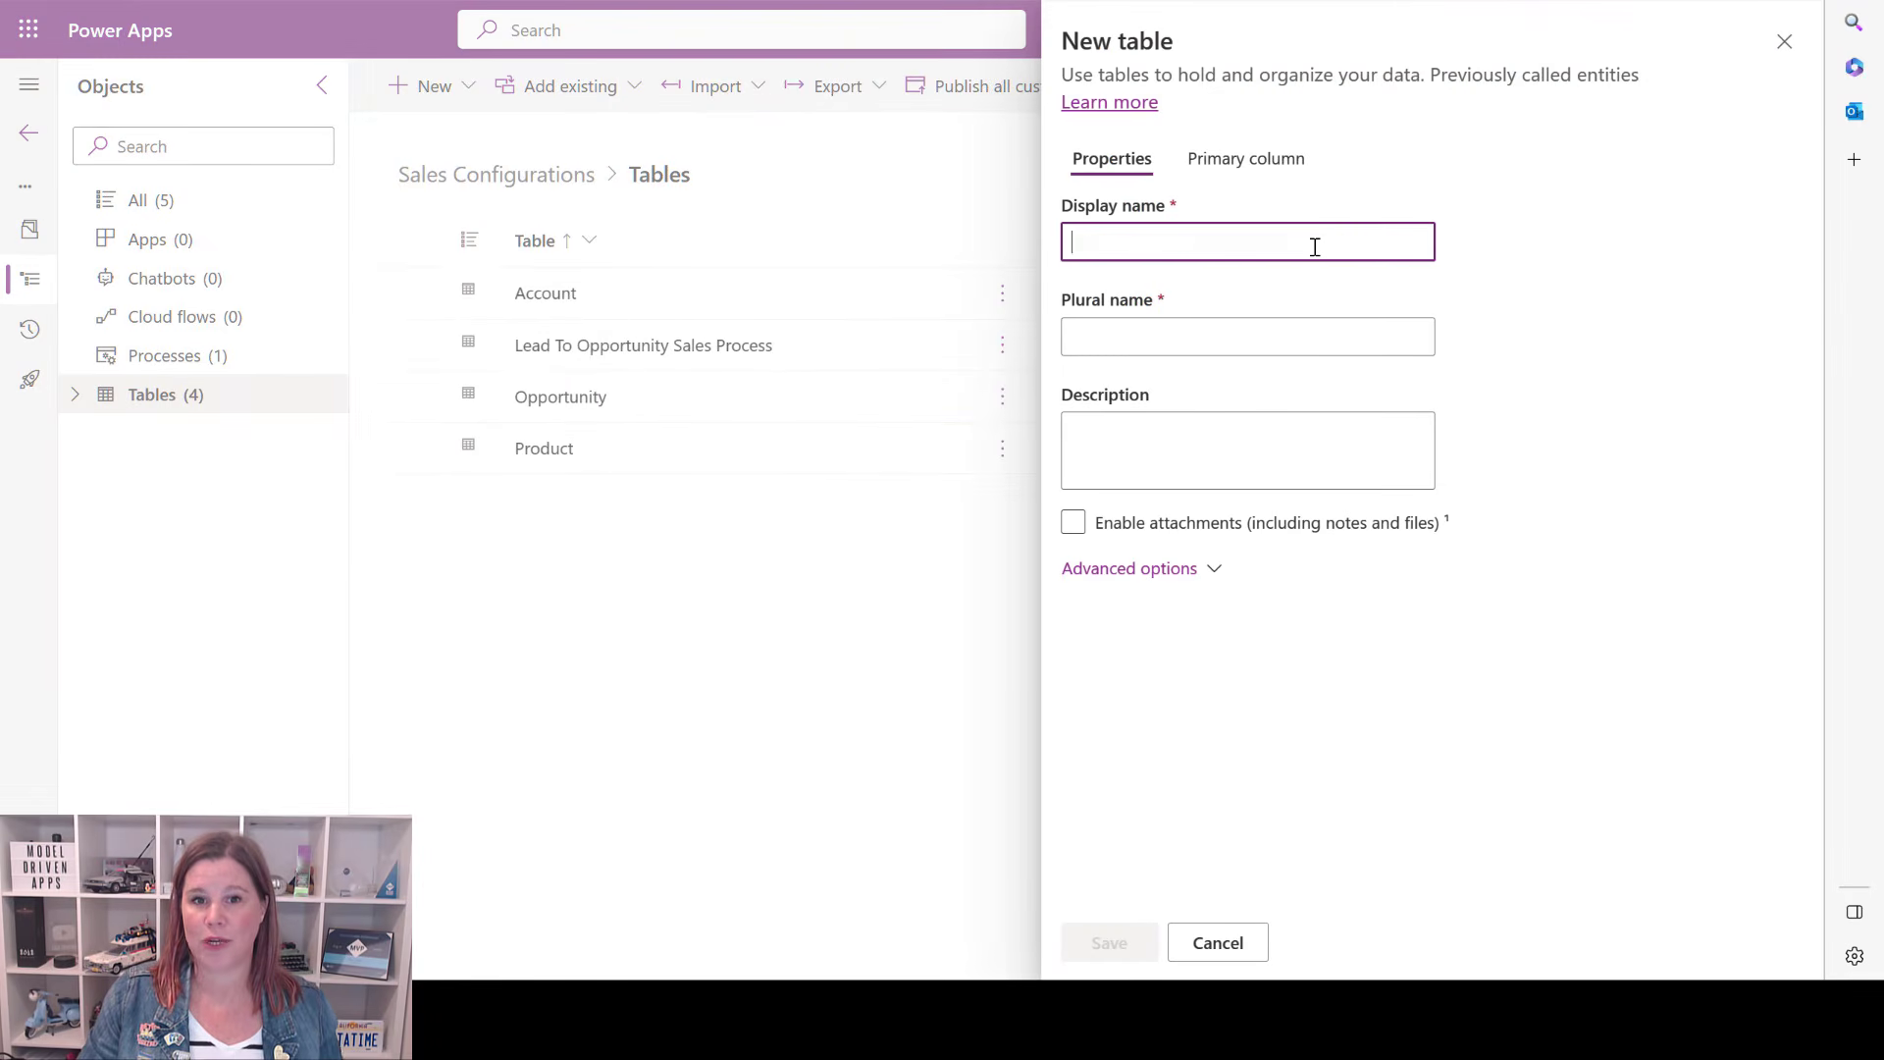
pyautogui.write('Warranty')
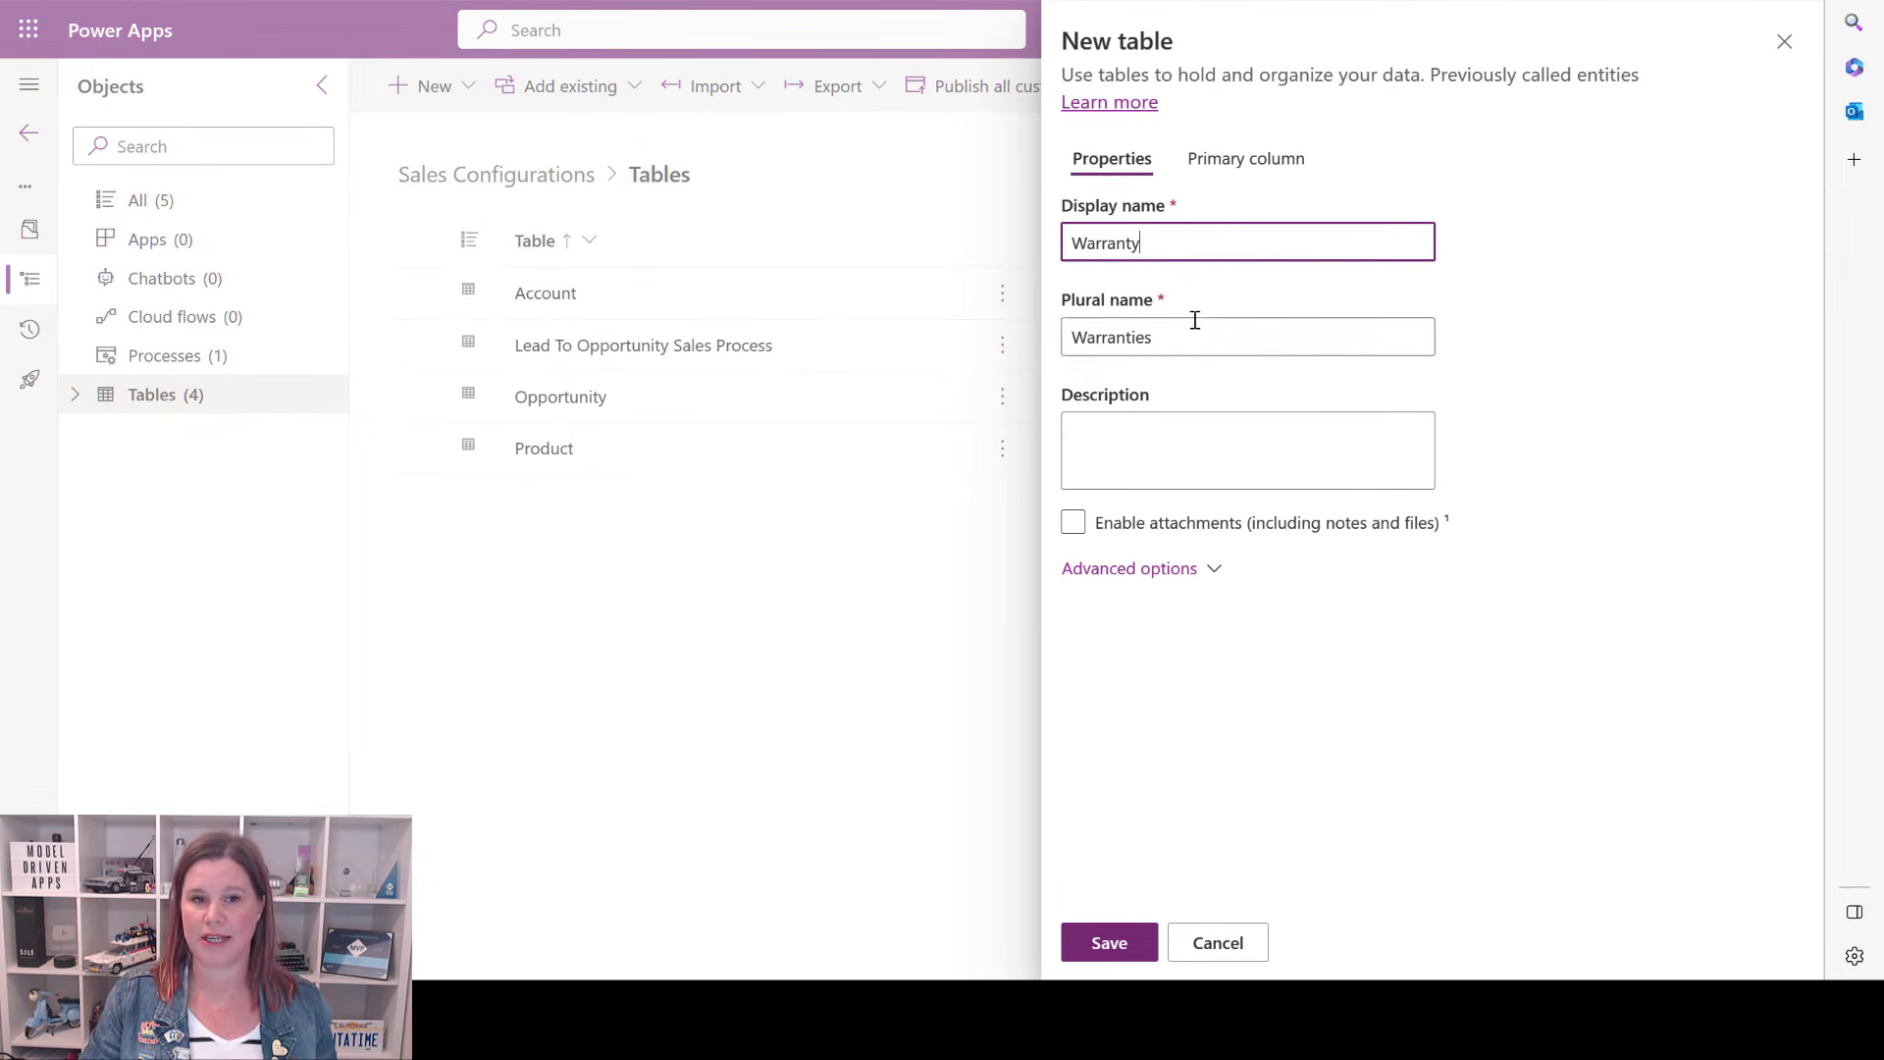
pyautogui.click(1108, 942)
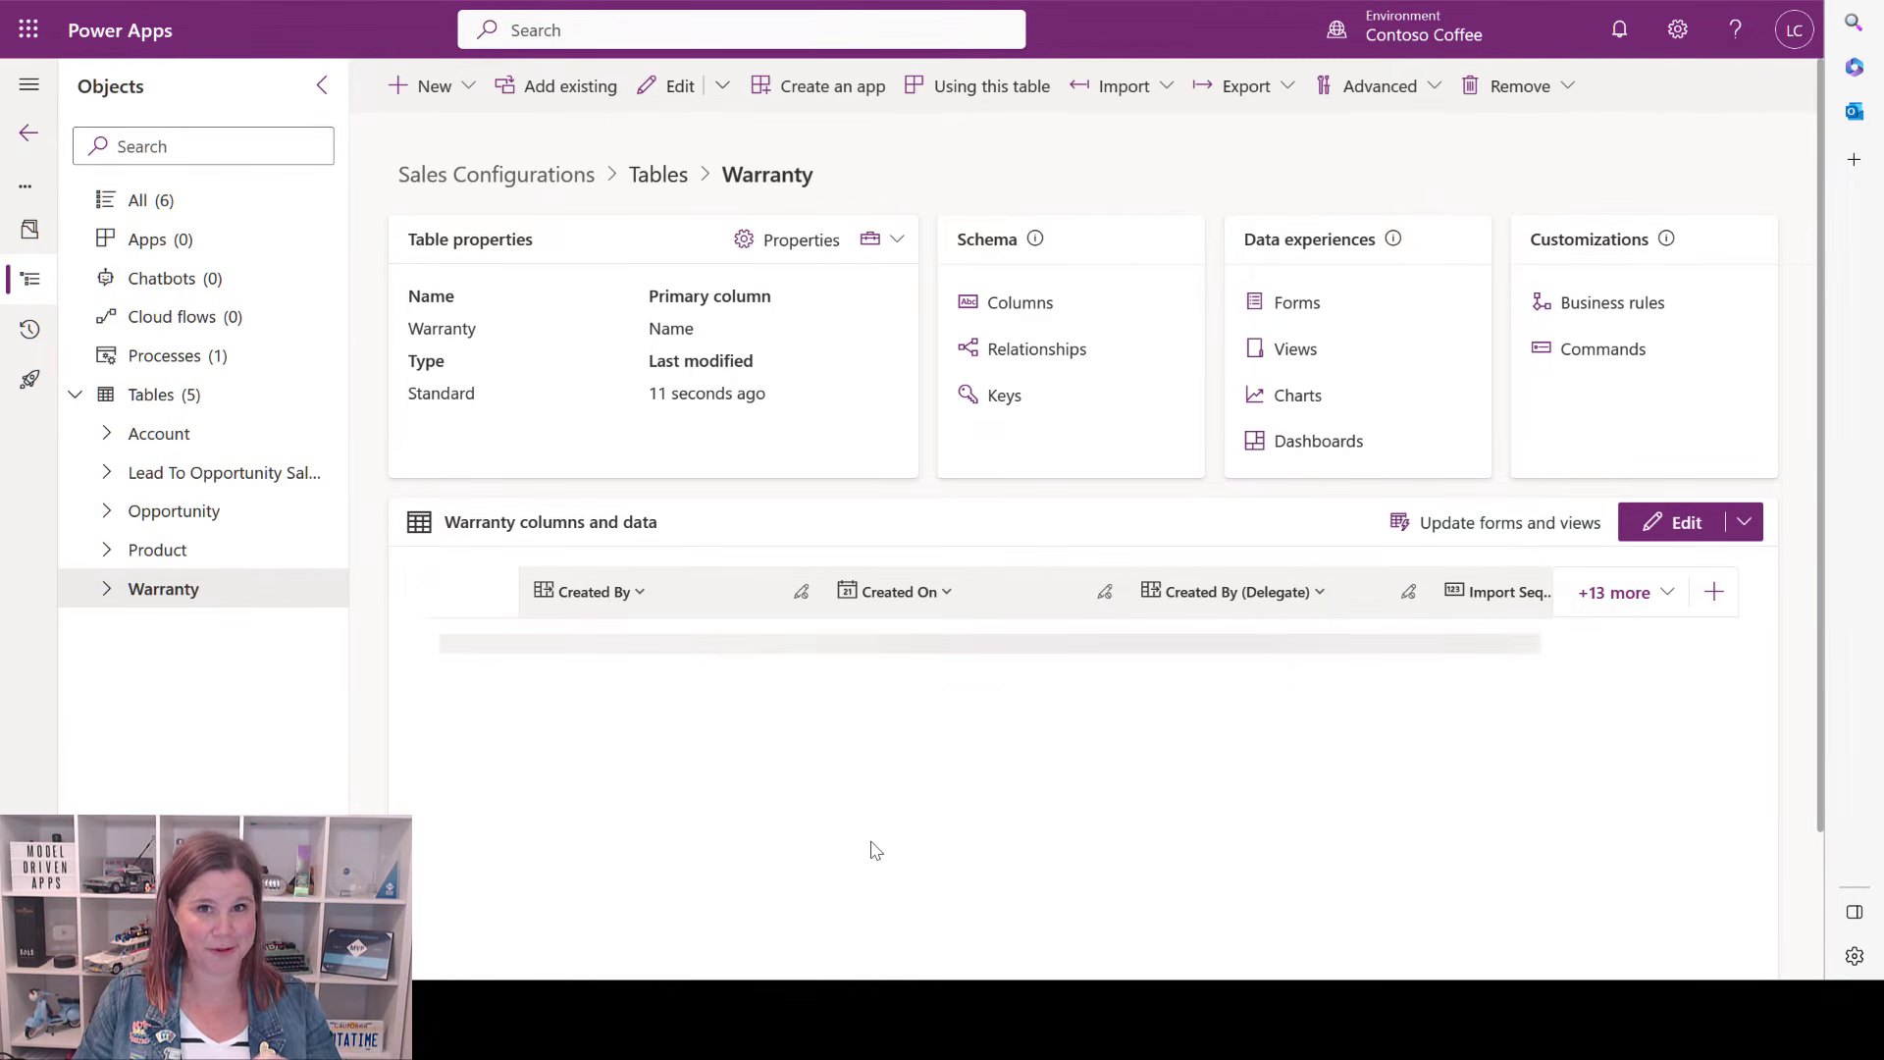
# Add a Start Date column to the Warranty table with the Date only type and save it.
pyautogui.click(1037, 310)
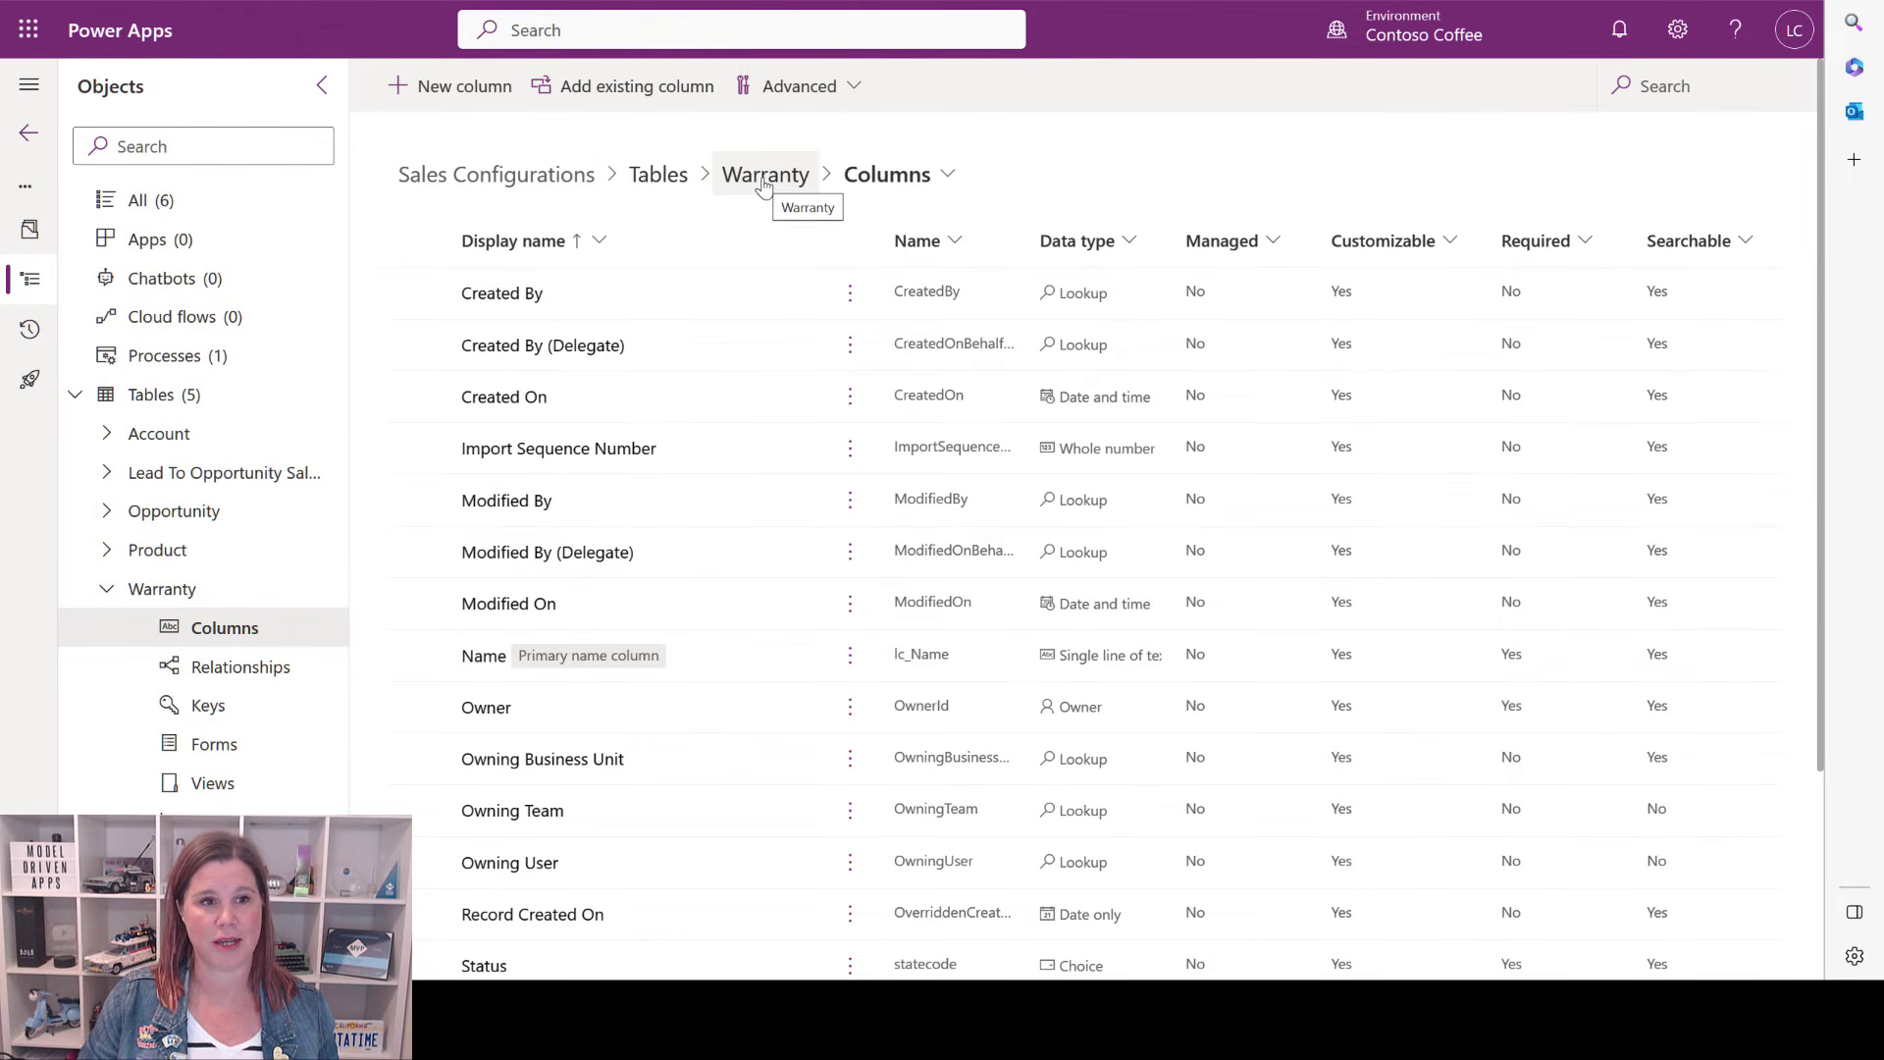
pyautogui.click(491, 98)
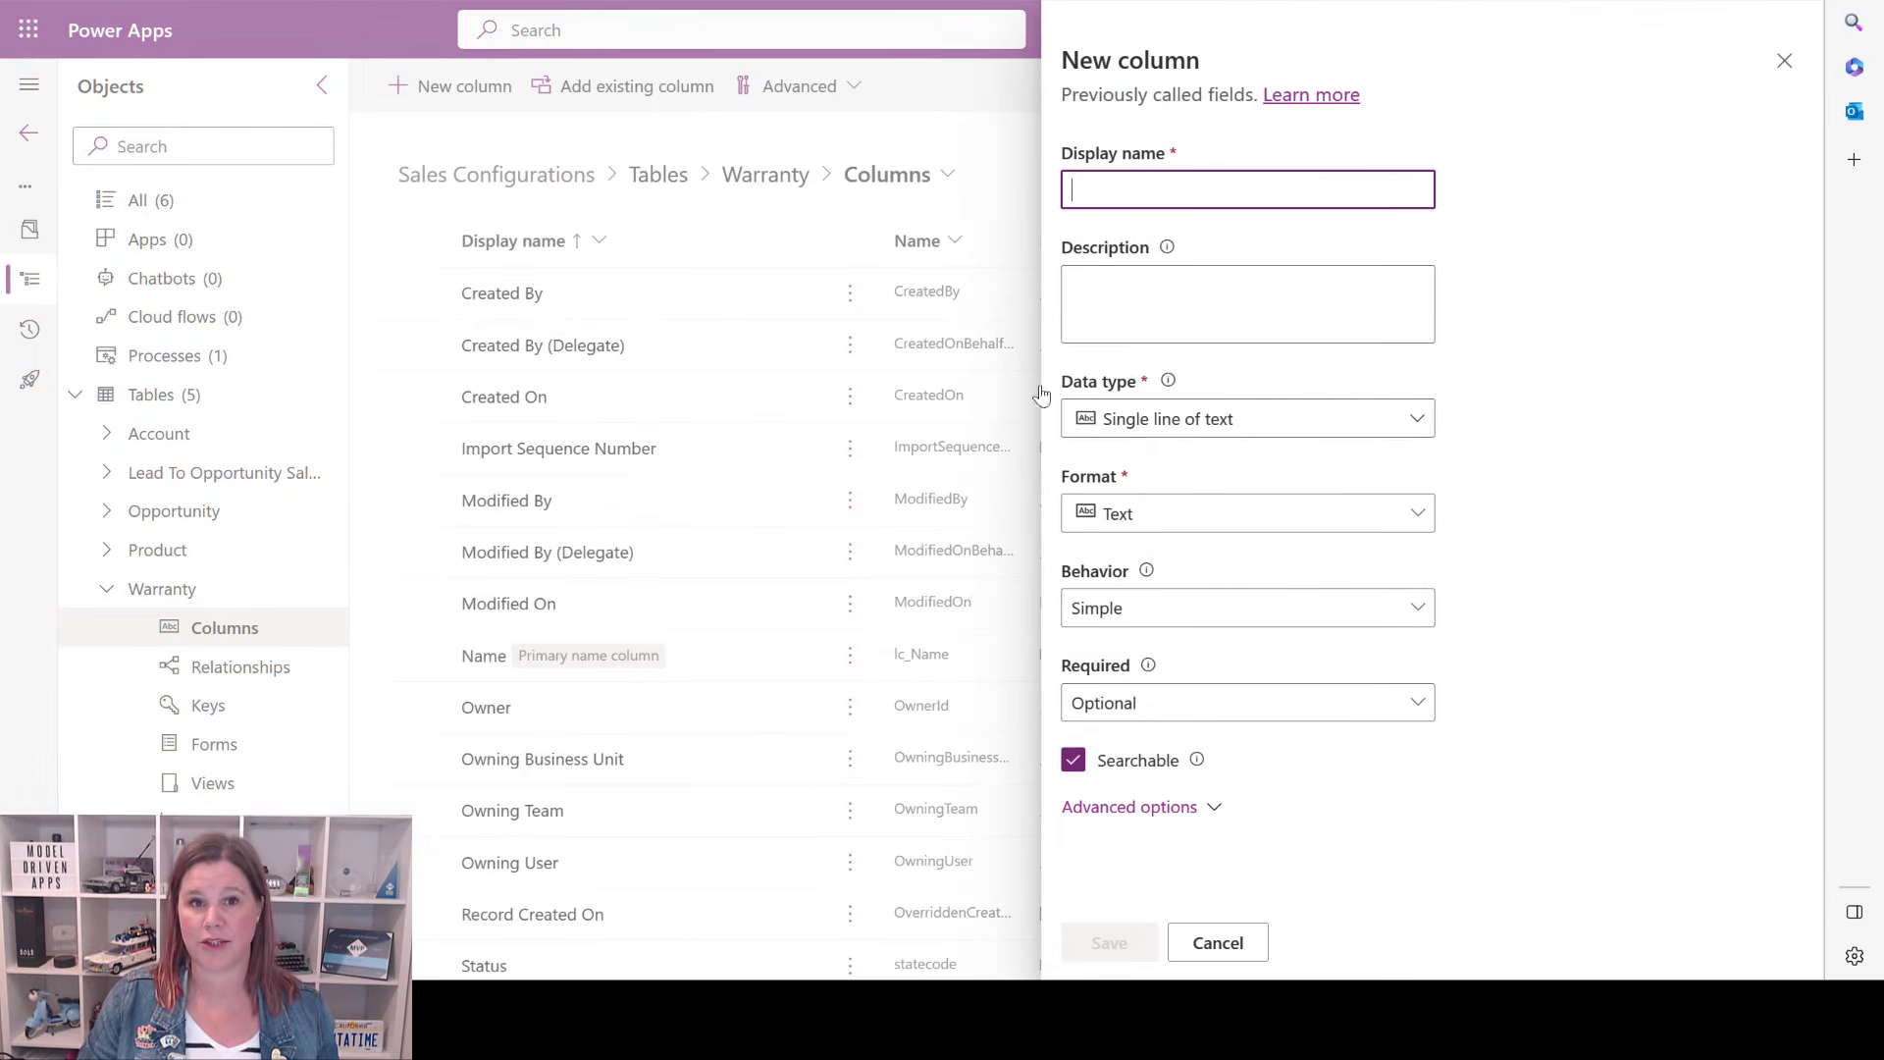
pyautogui.write('St')
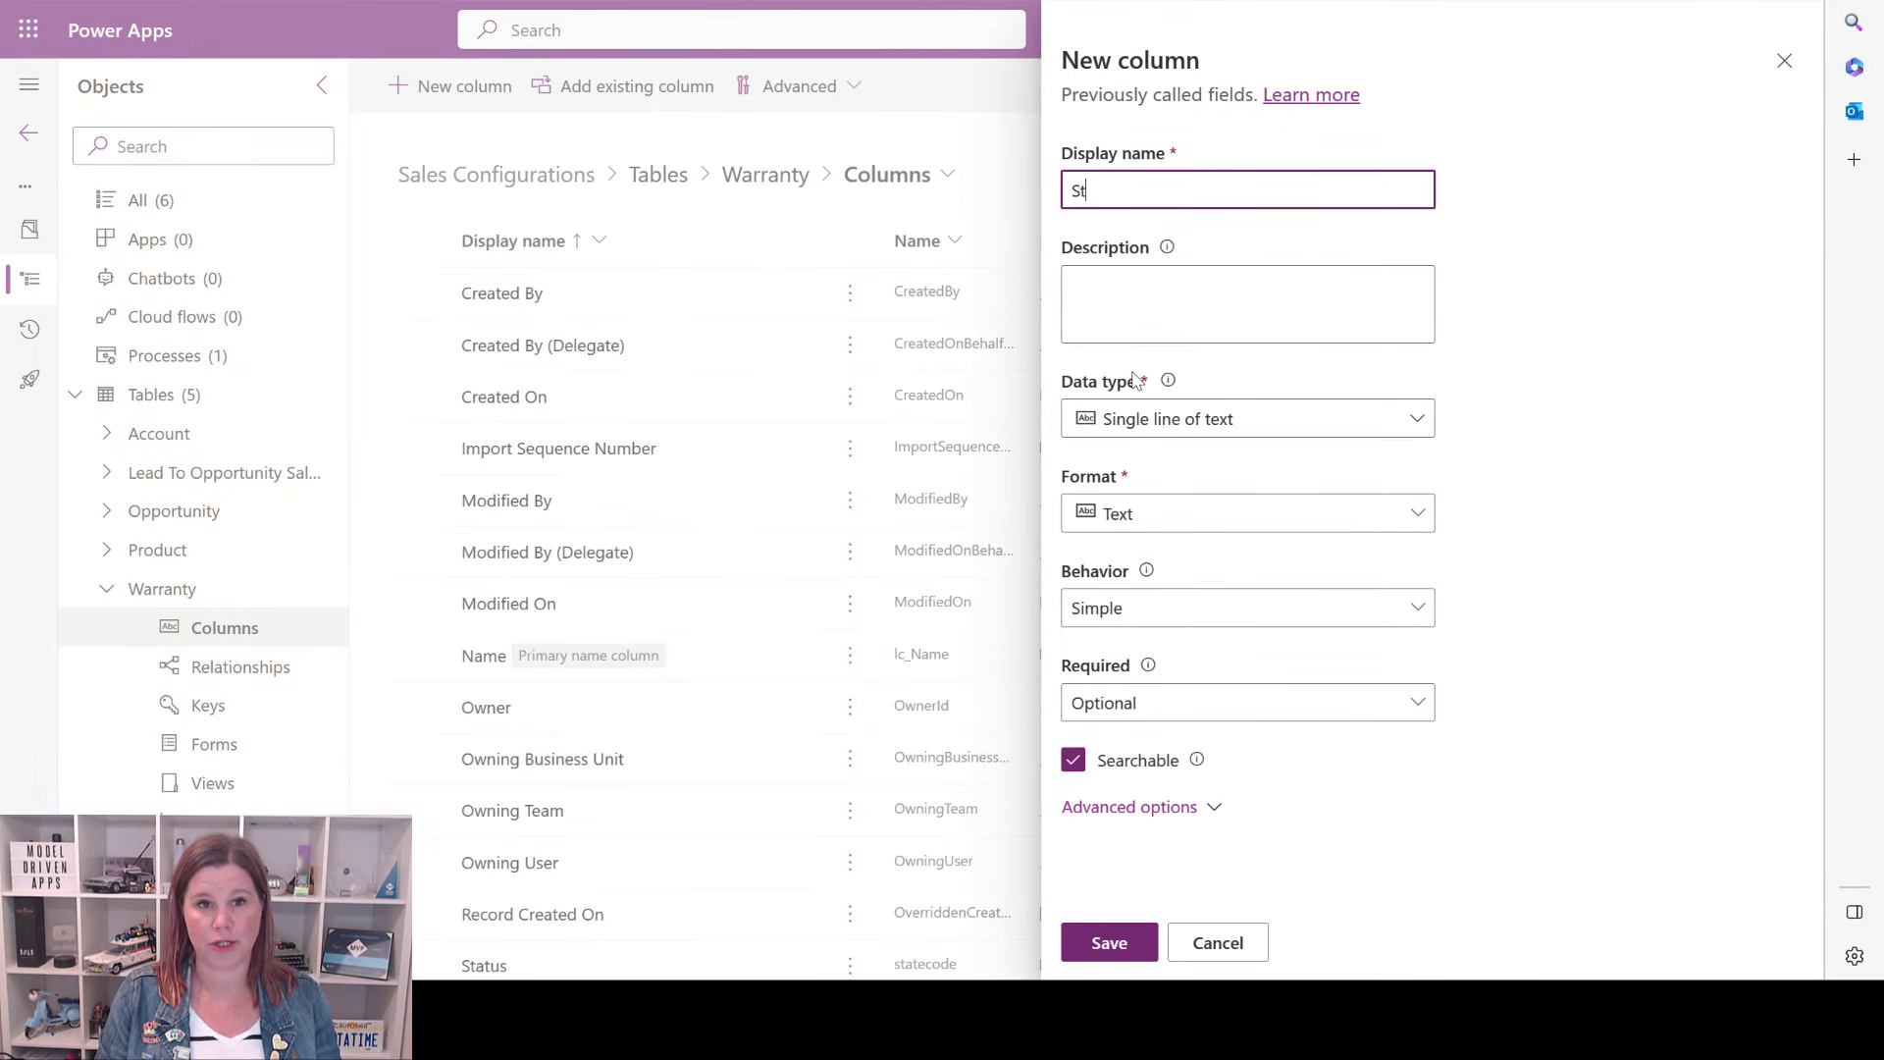
pyautogui.write('art Date')
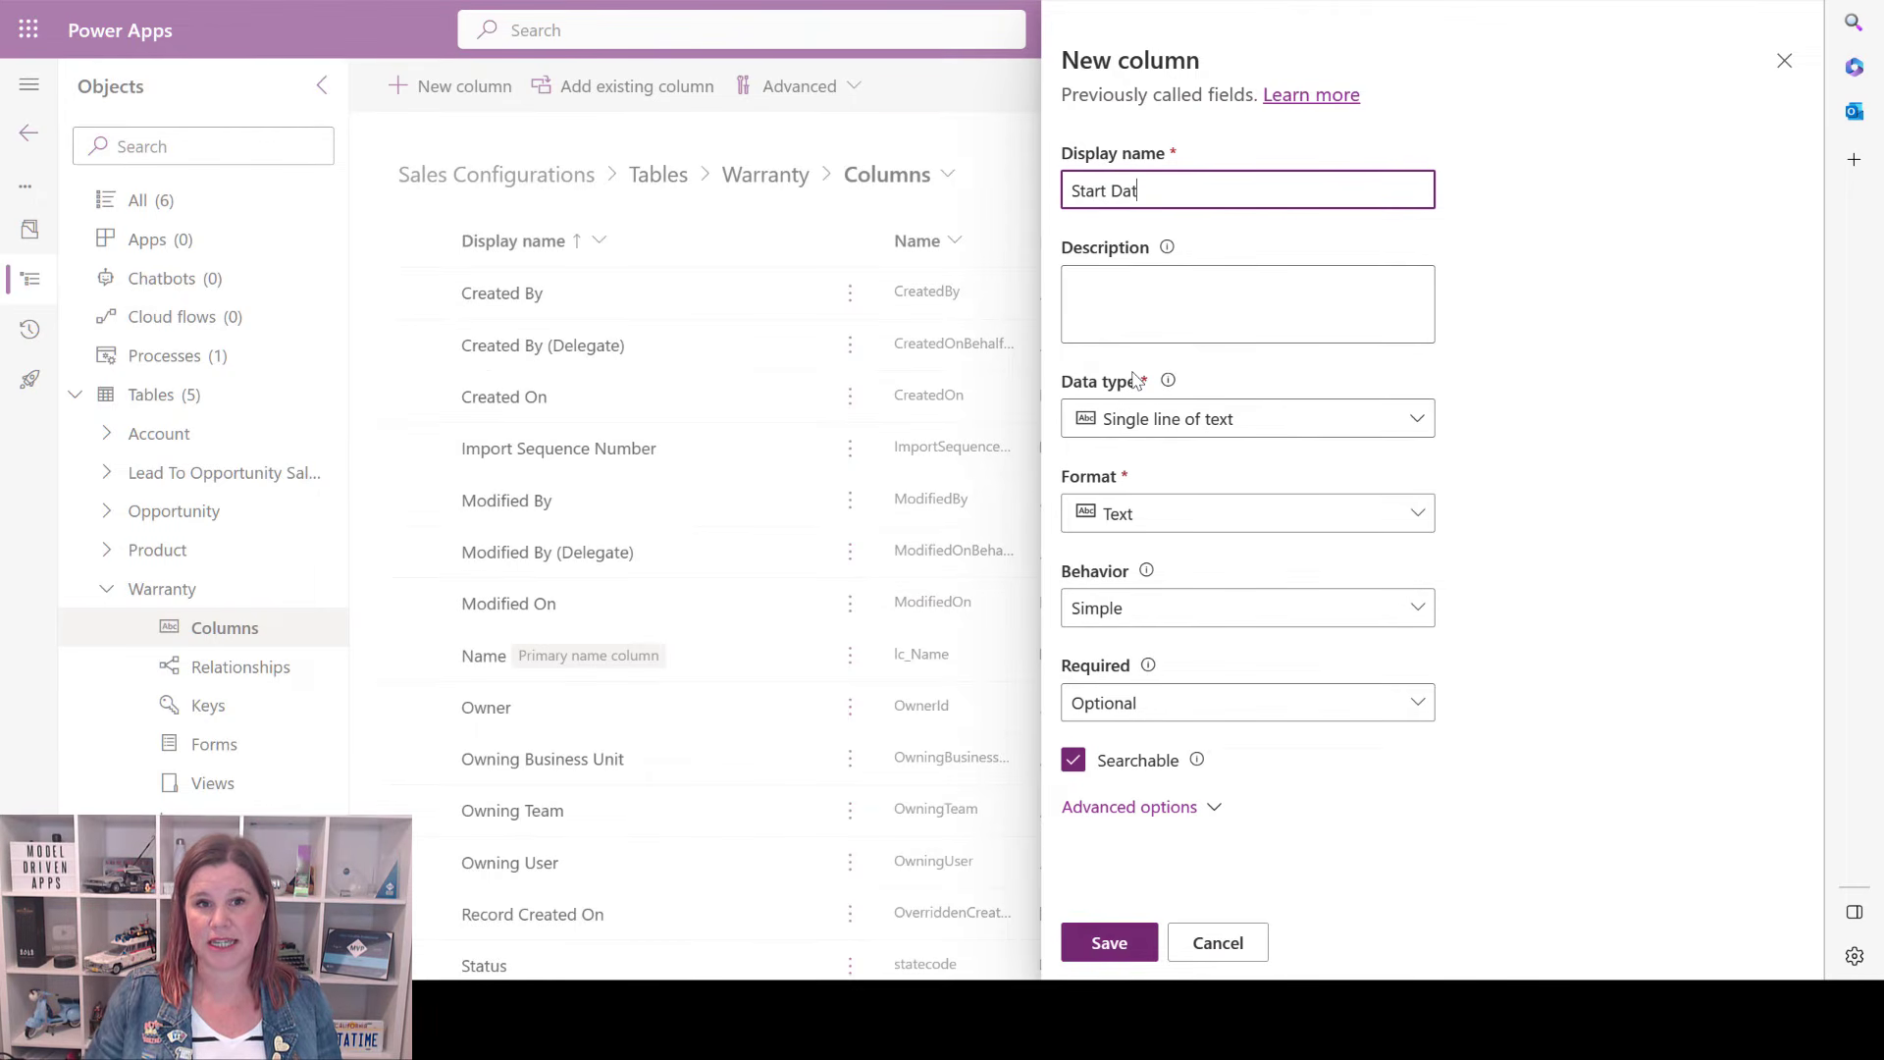
pyautogui.click(1235, 429)
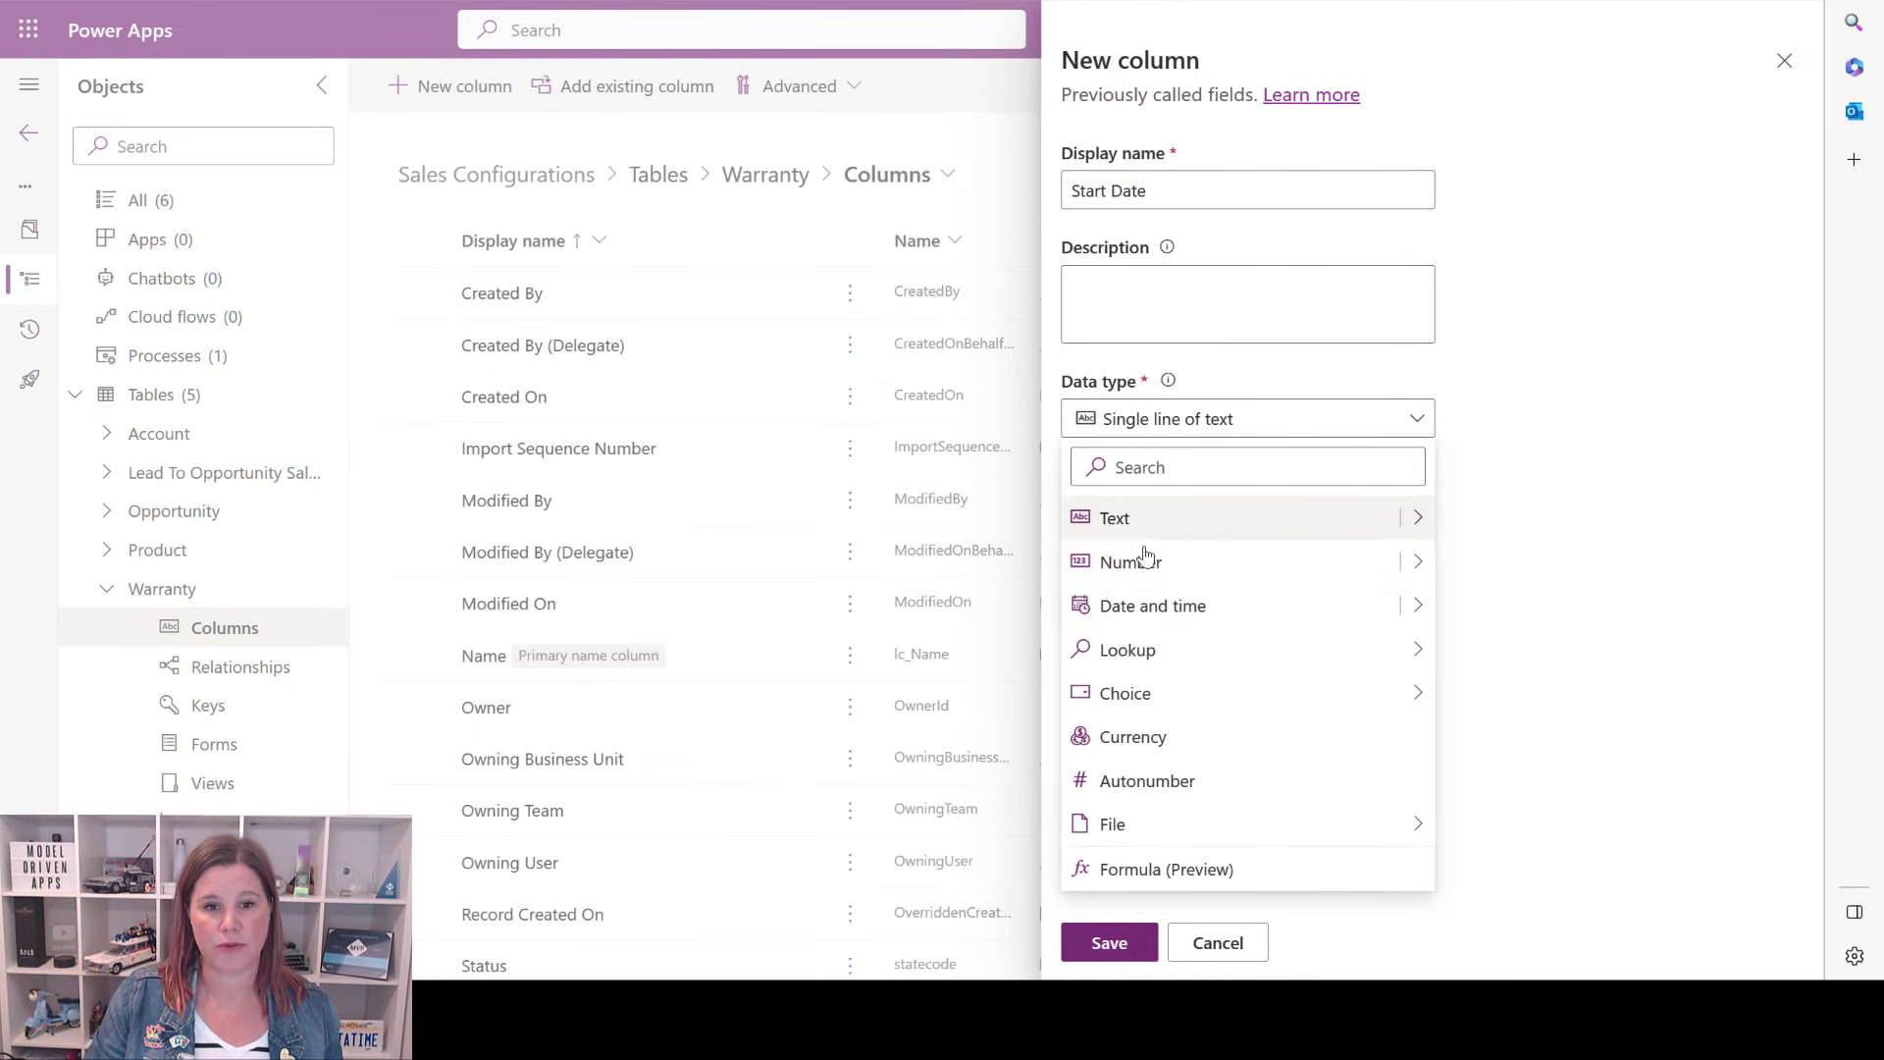
pyautogui.moveTo(1427, 618)
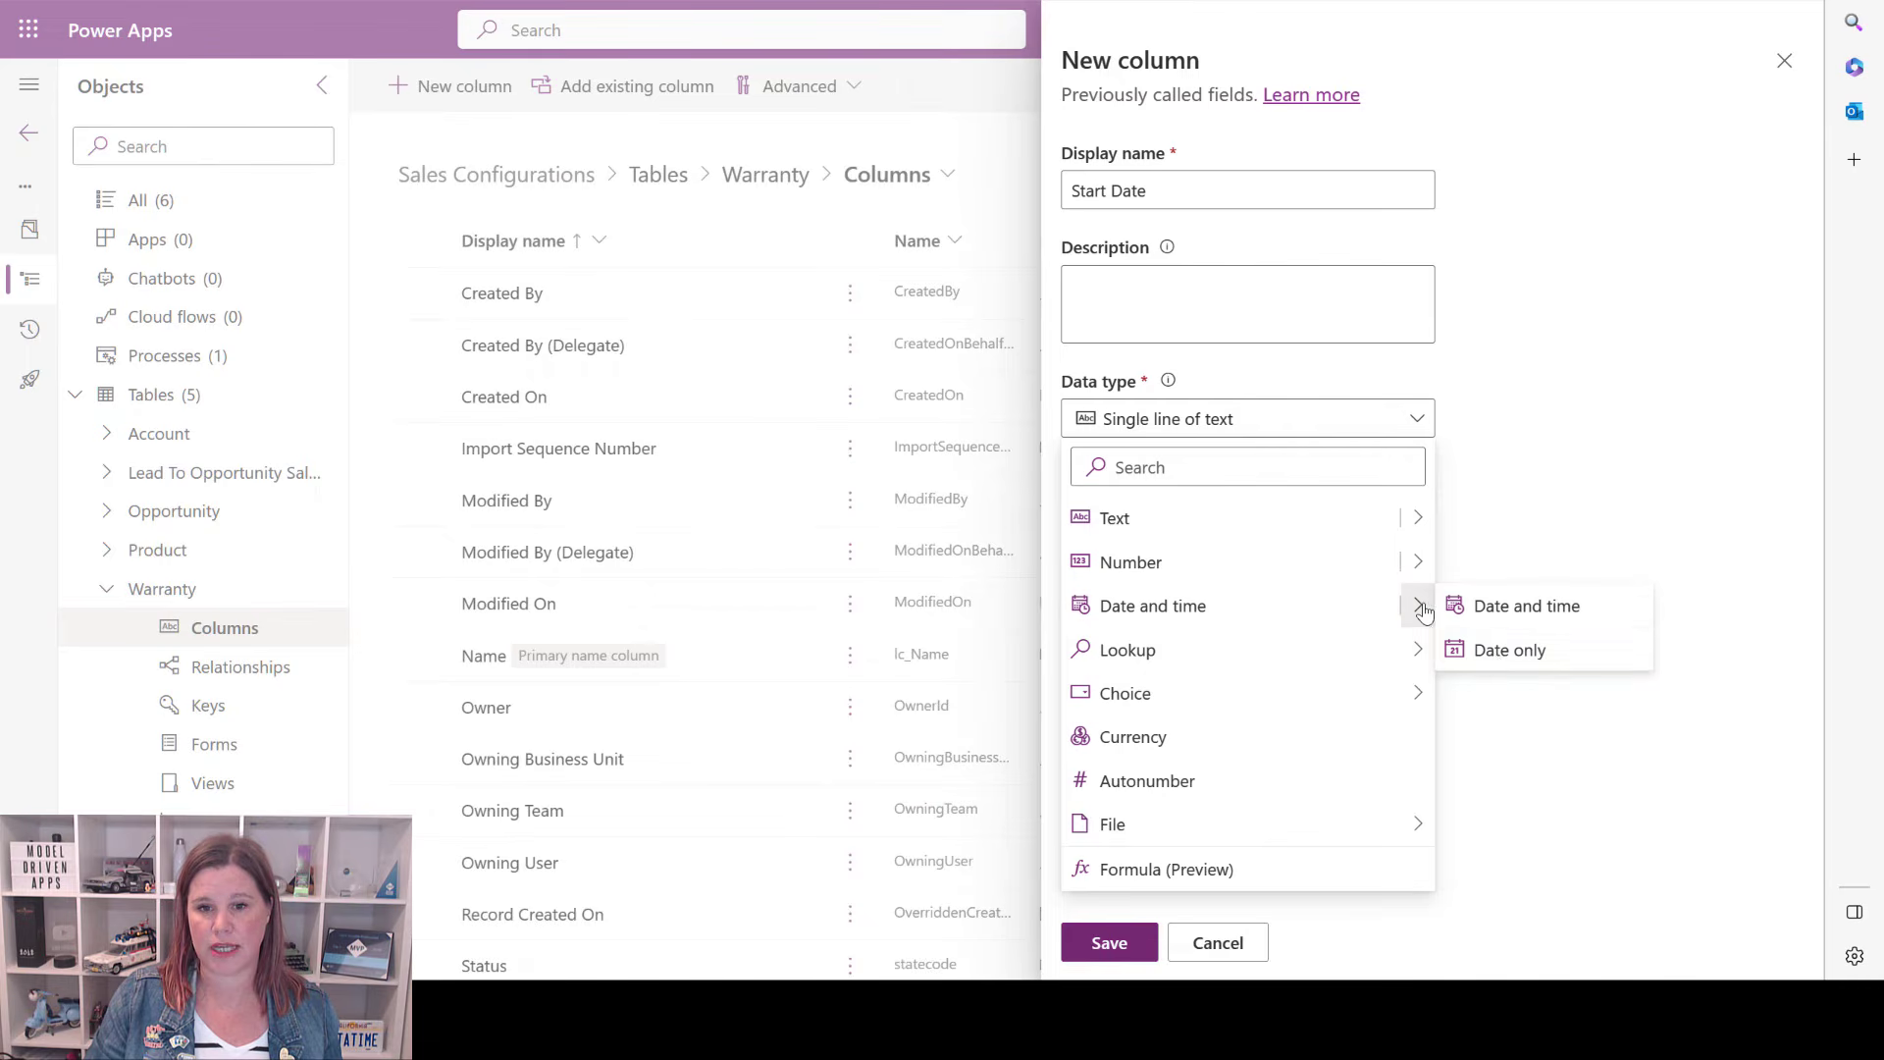
pyautogui.click(1493, 655)
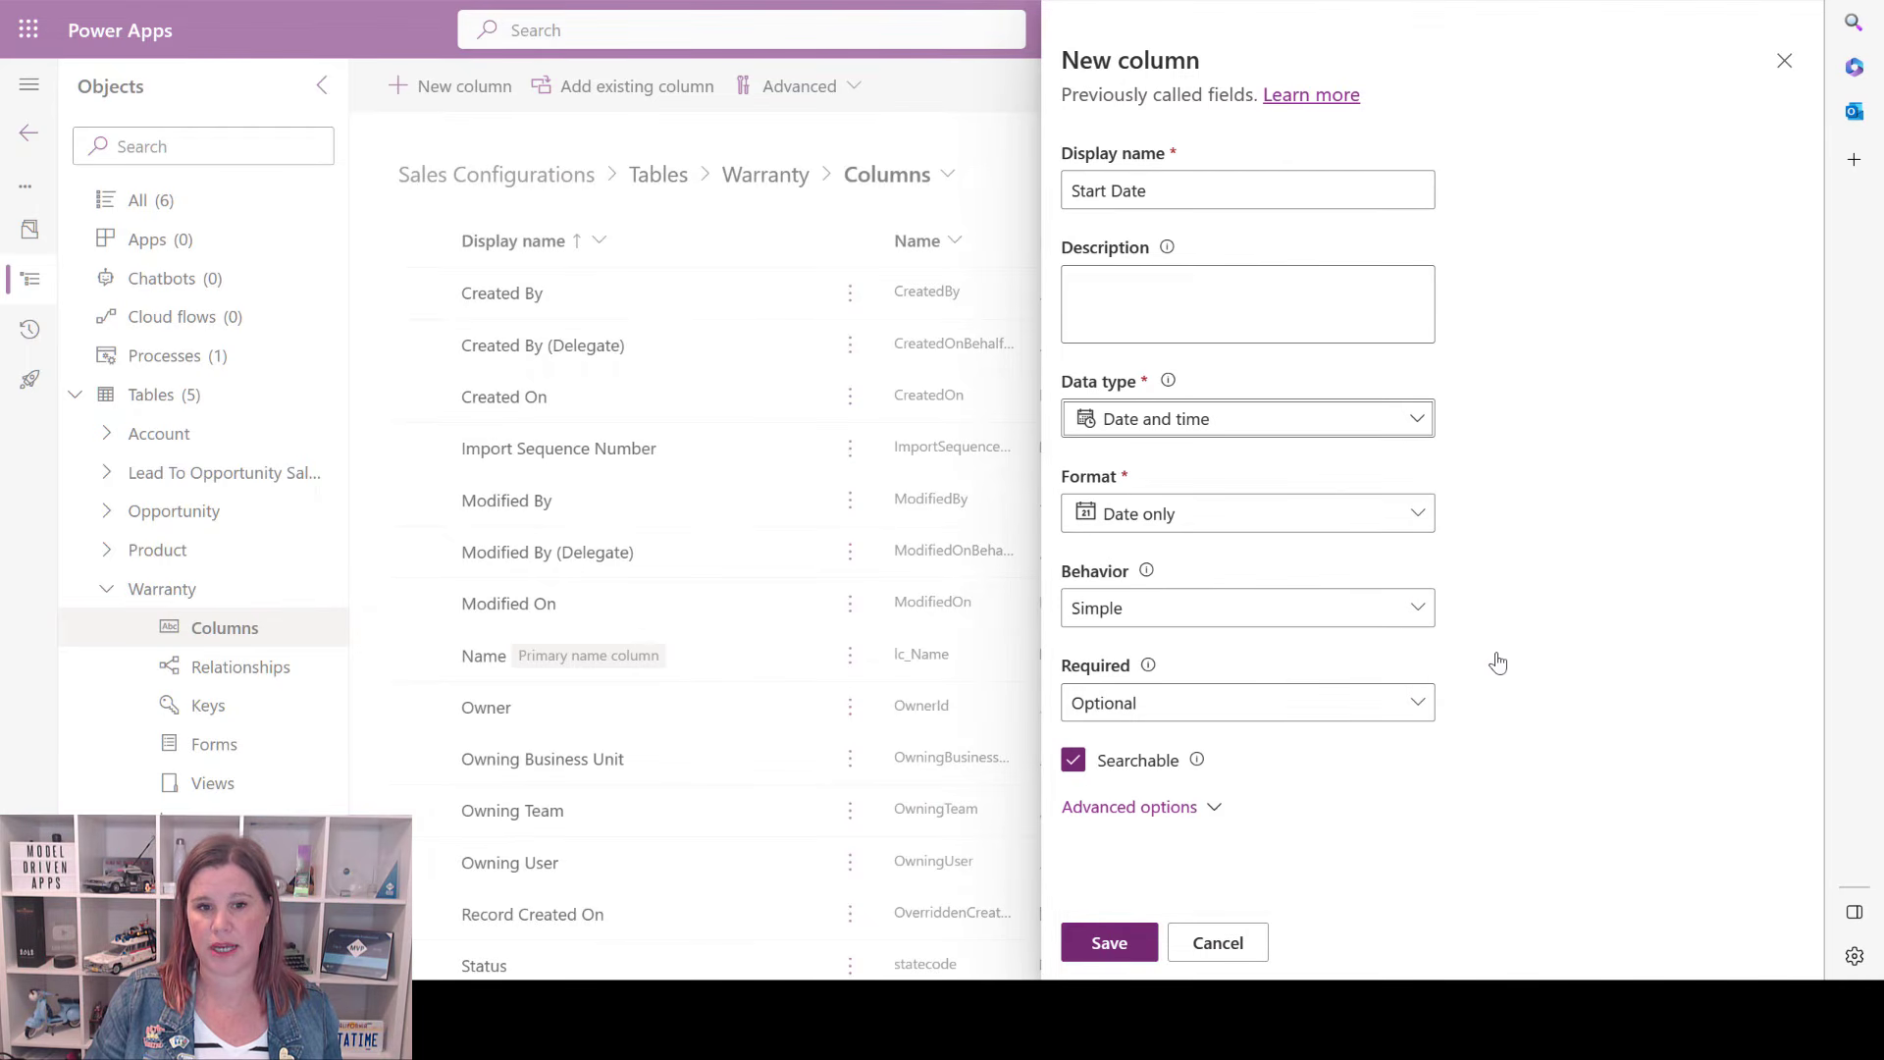
pyautogui.click(1099, 947)
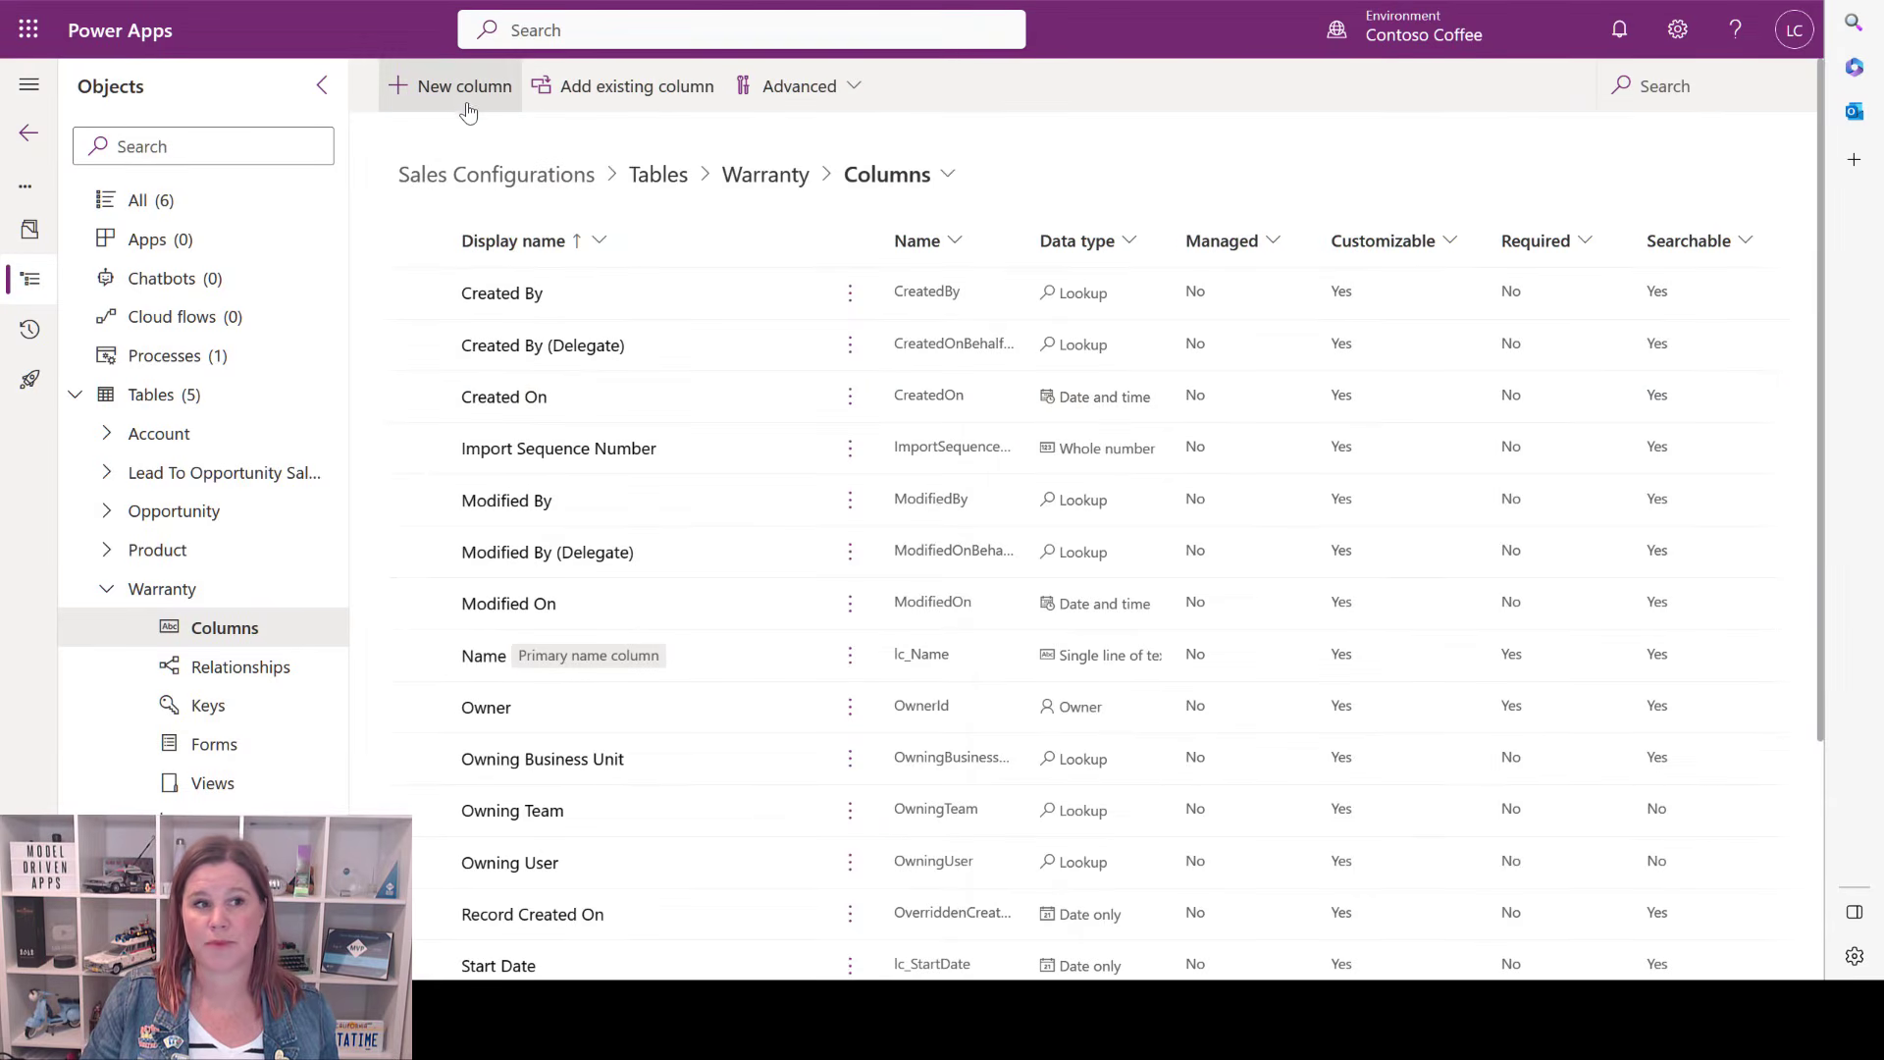
# Start another Warranty column named End Date with the Formula (Preview) data type.
pyautogui.click(465, 103)
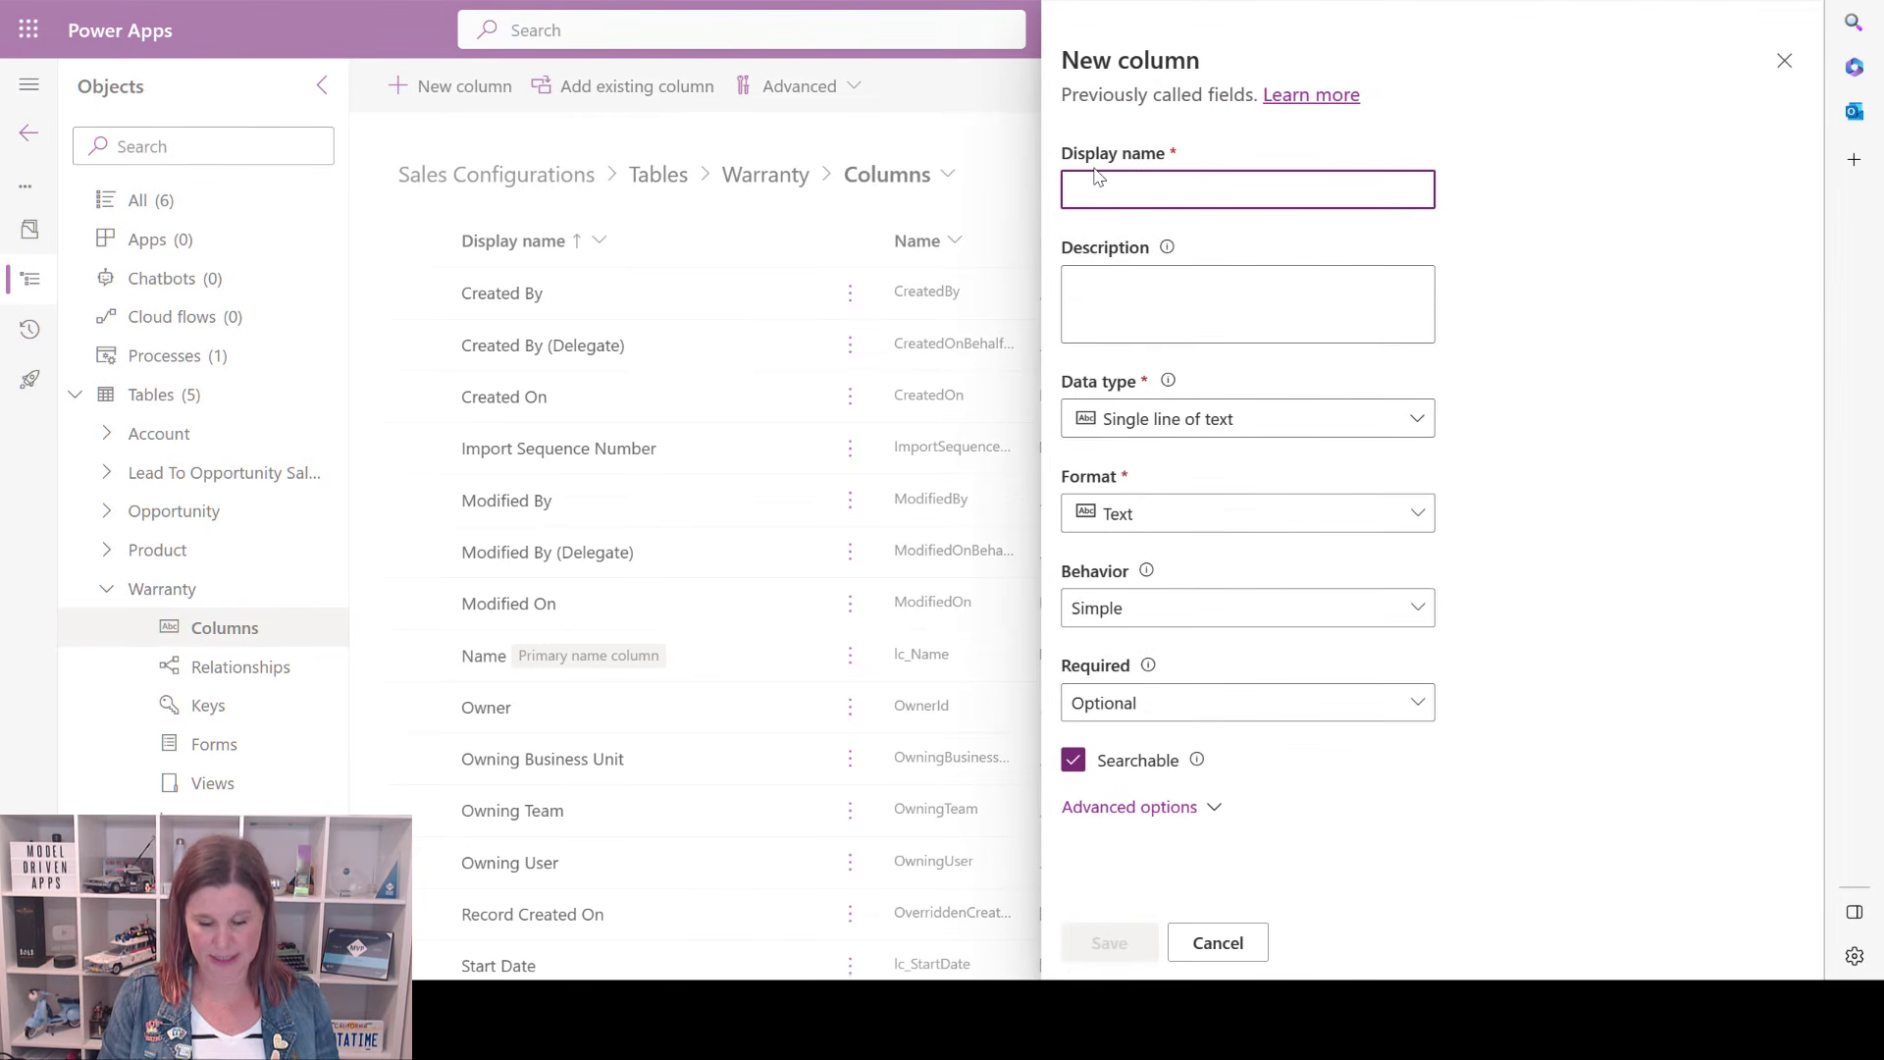
pyautogui.write('End Date')
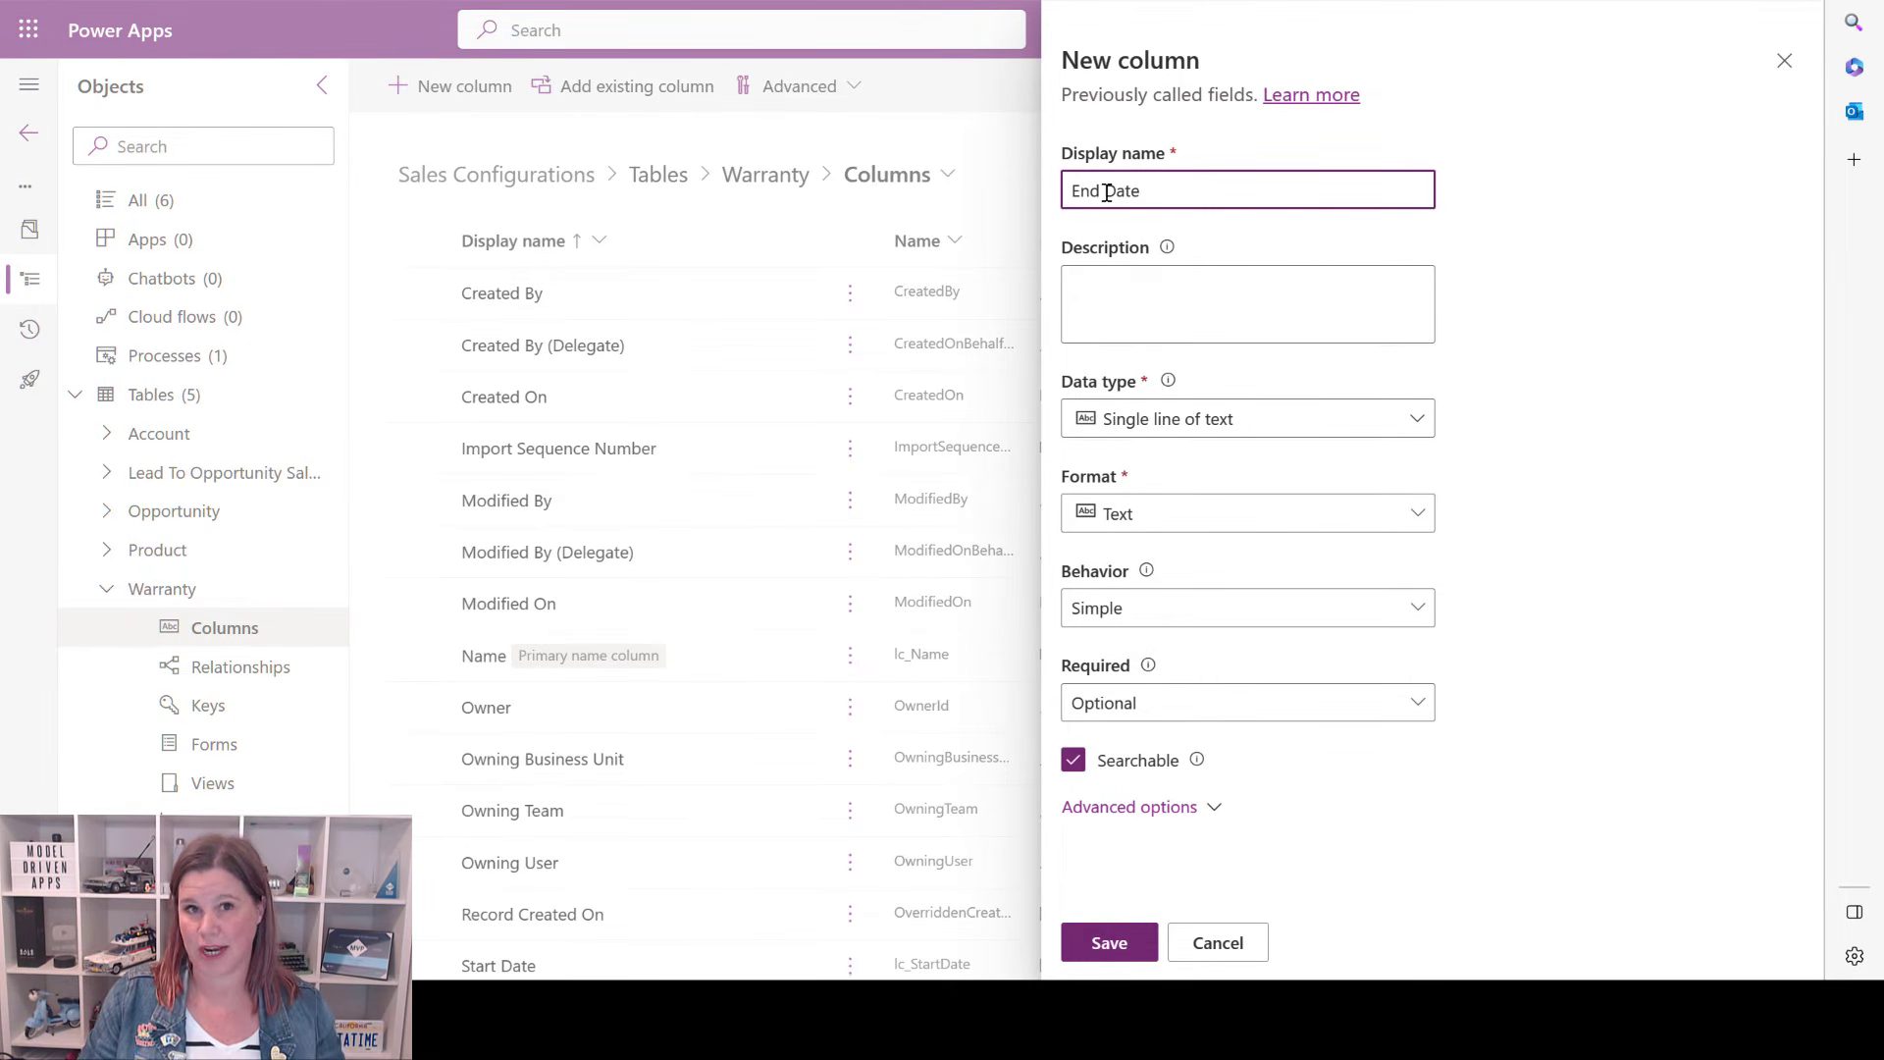
pyautogui.click(1173, 418)
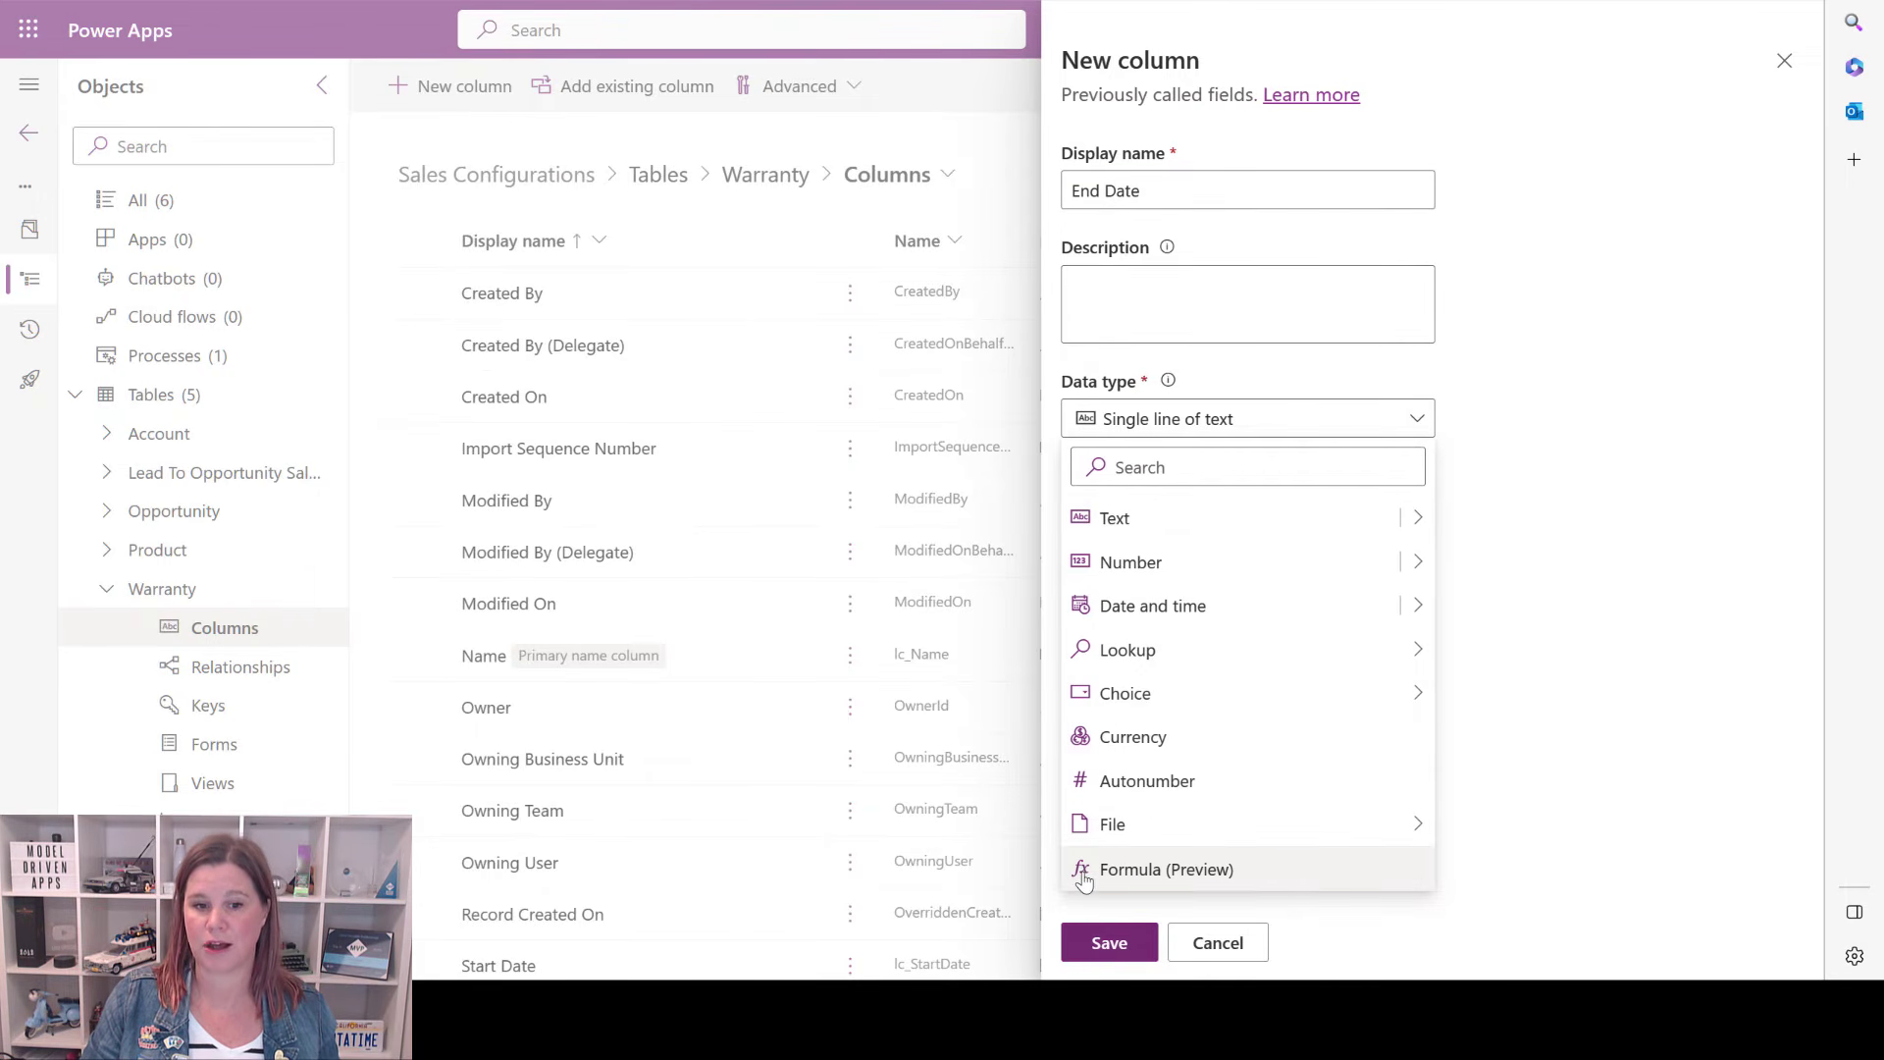
pyautogui.click(1140, 872)
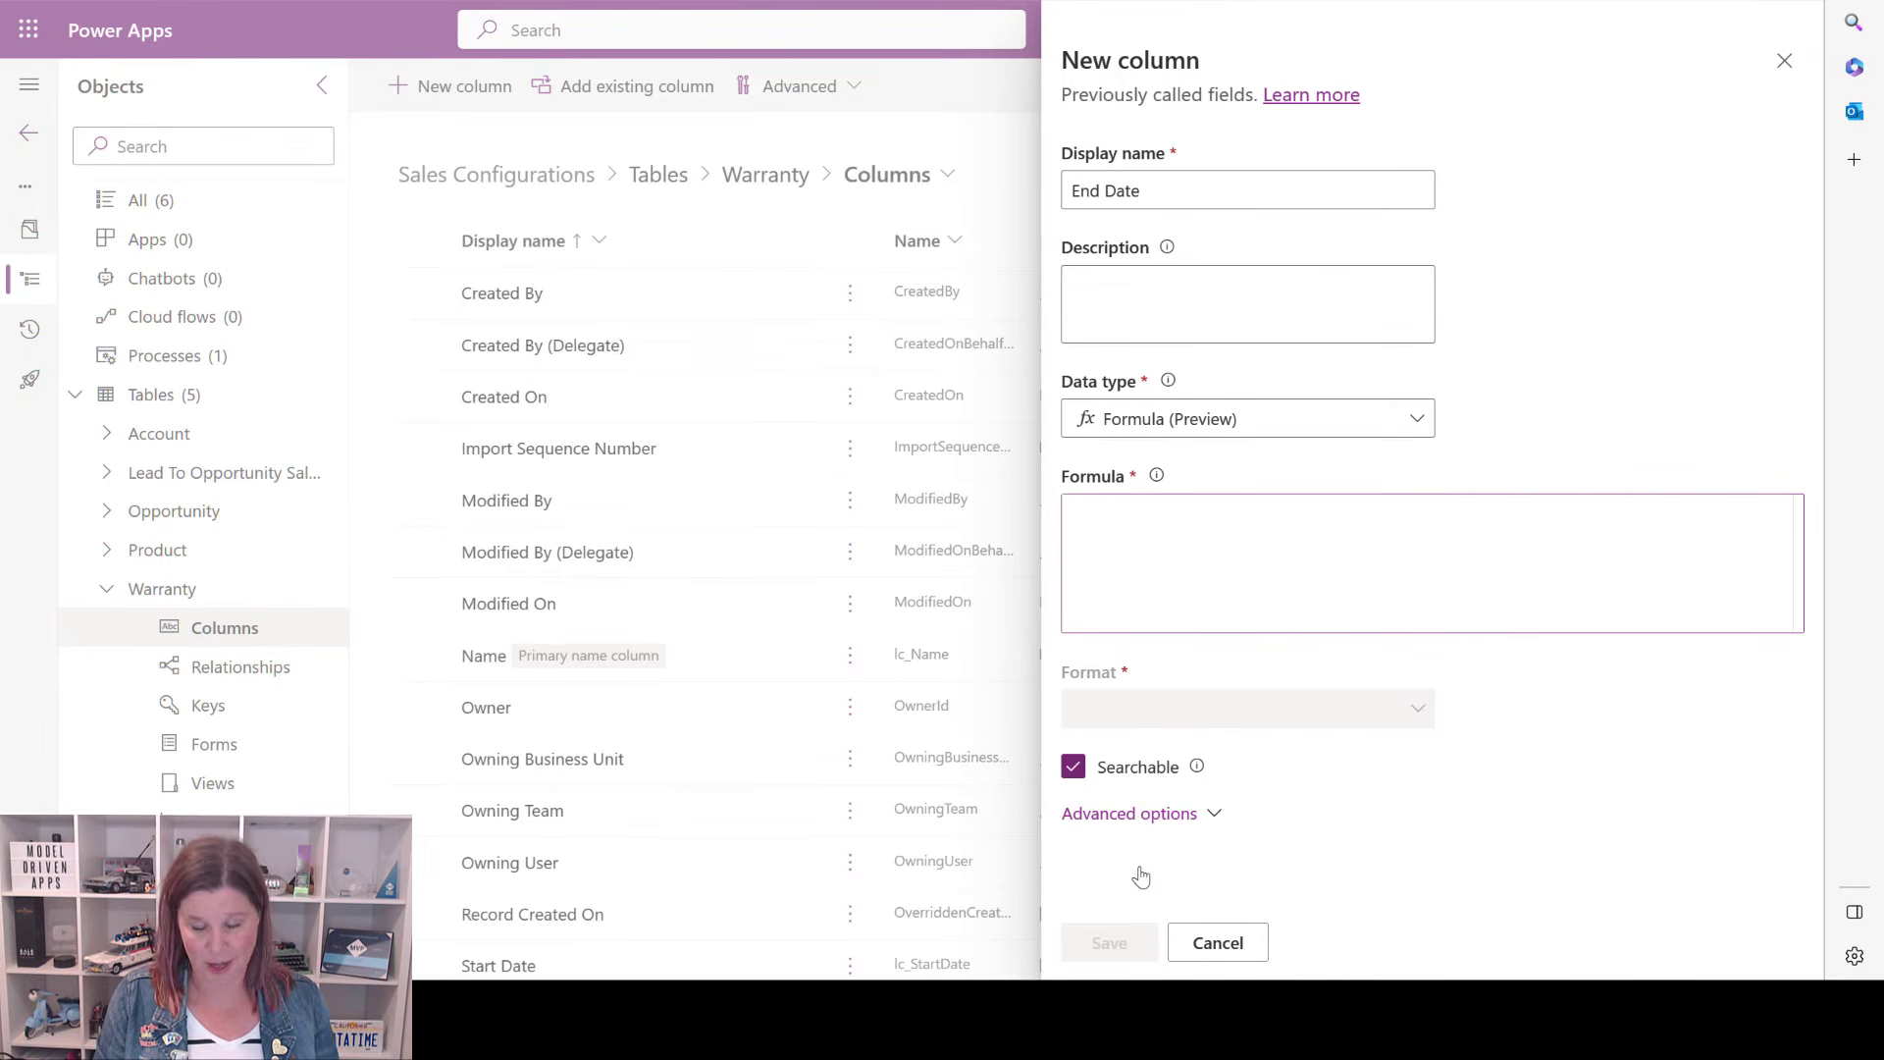
# Enter the End Date formula DateAdd('Start Date',3,TimeUnit.Years).
pyautogui.write('dat')
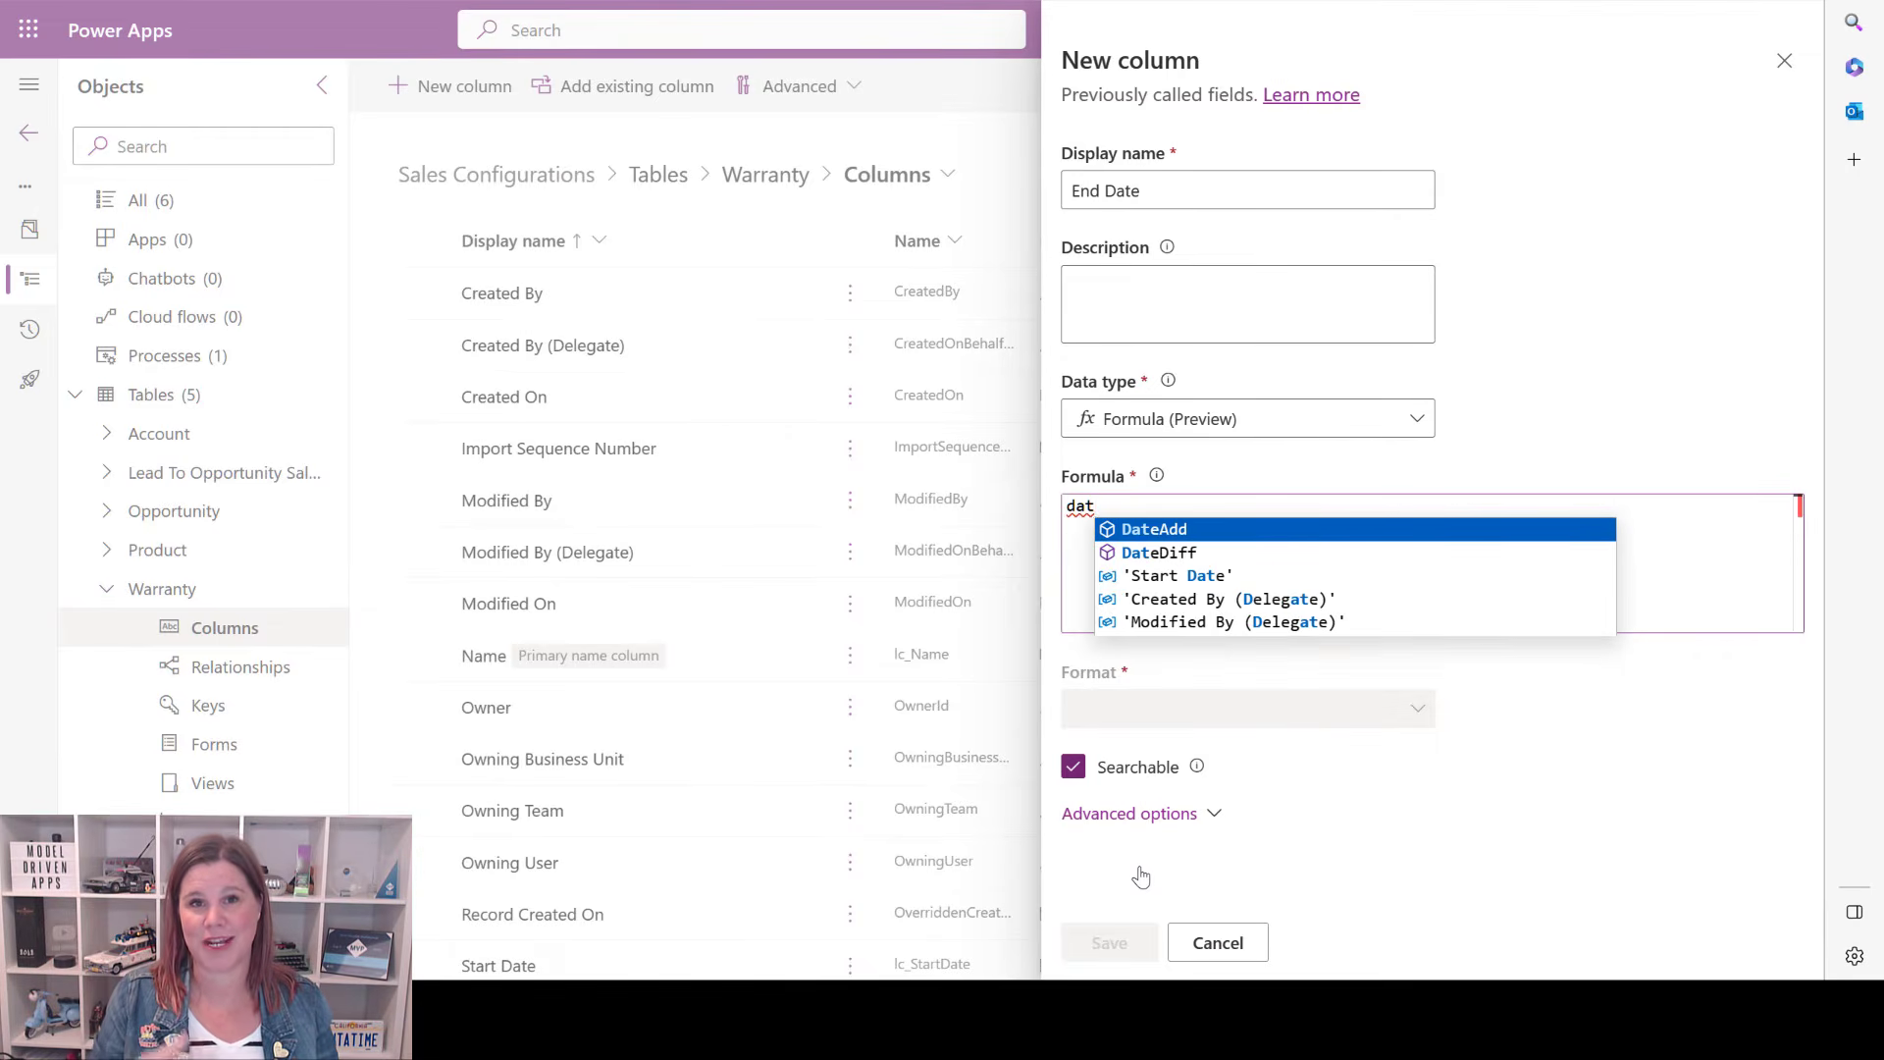
pyautogui.write('e')
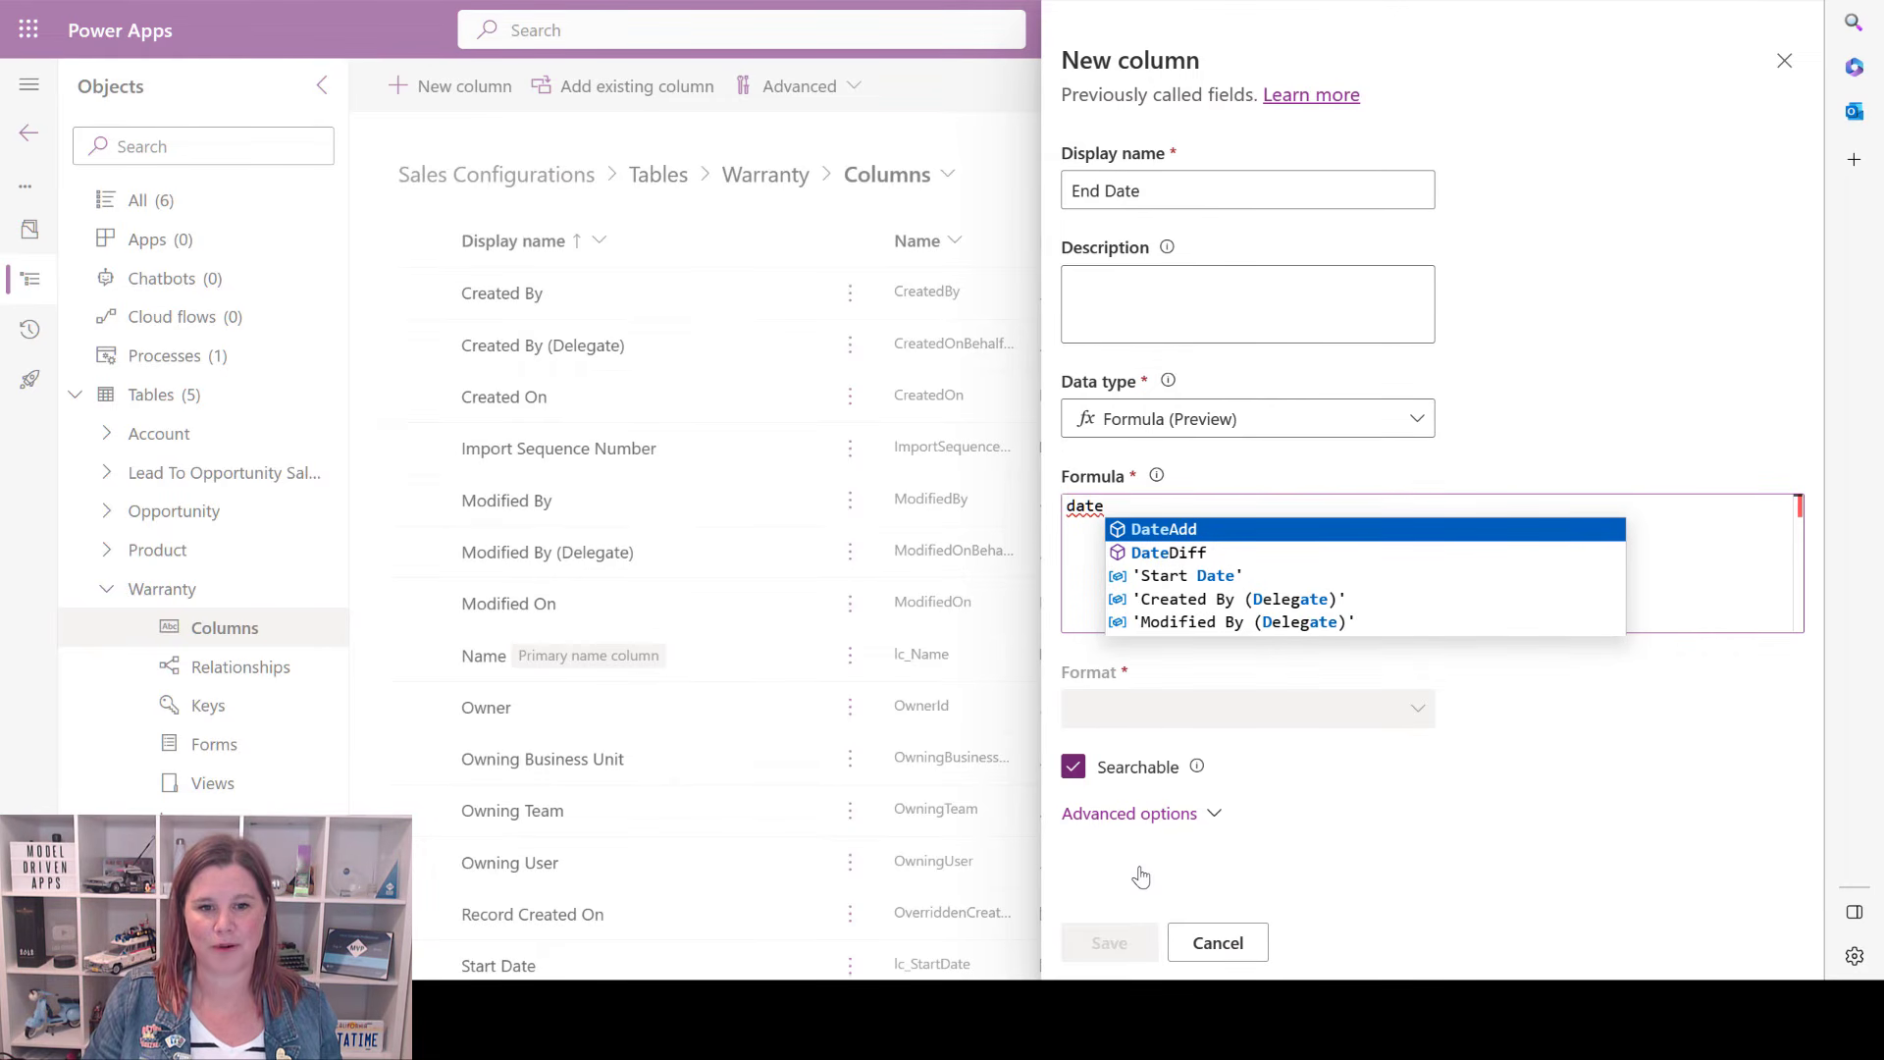
pyautogui.click(1143, 536)
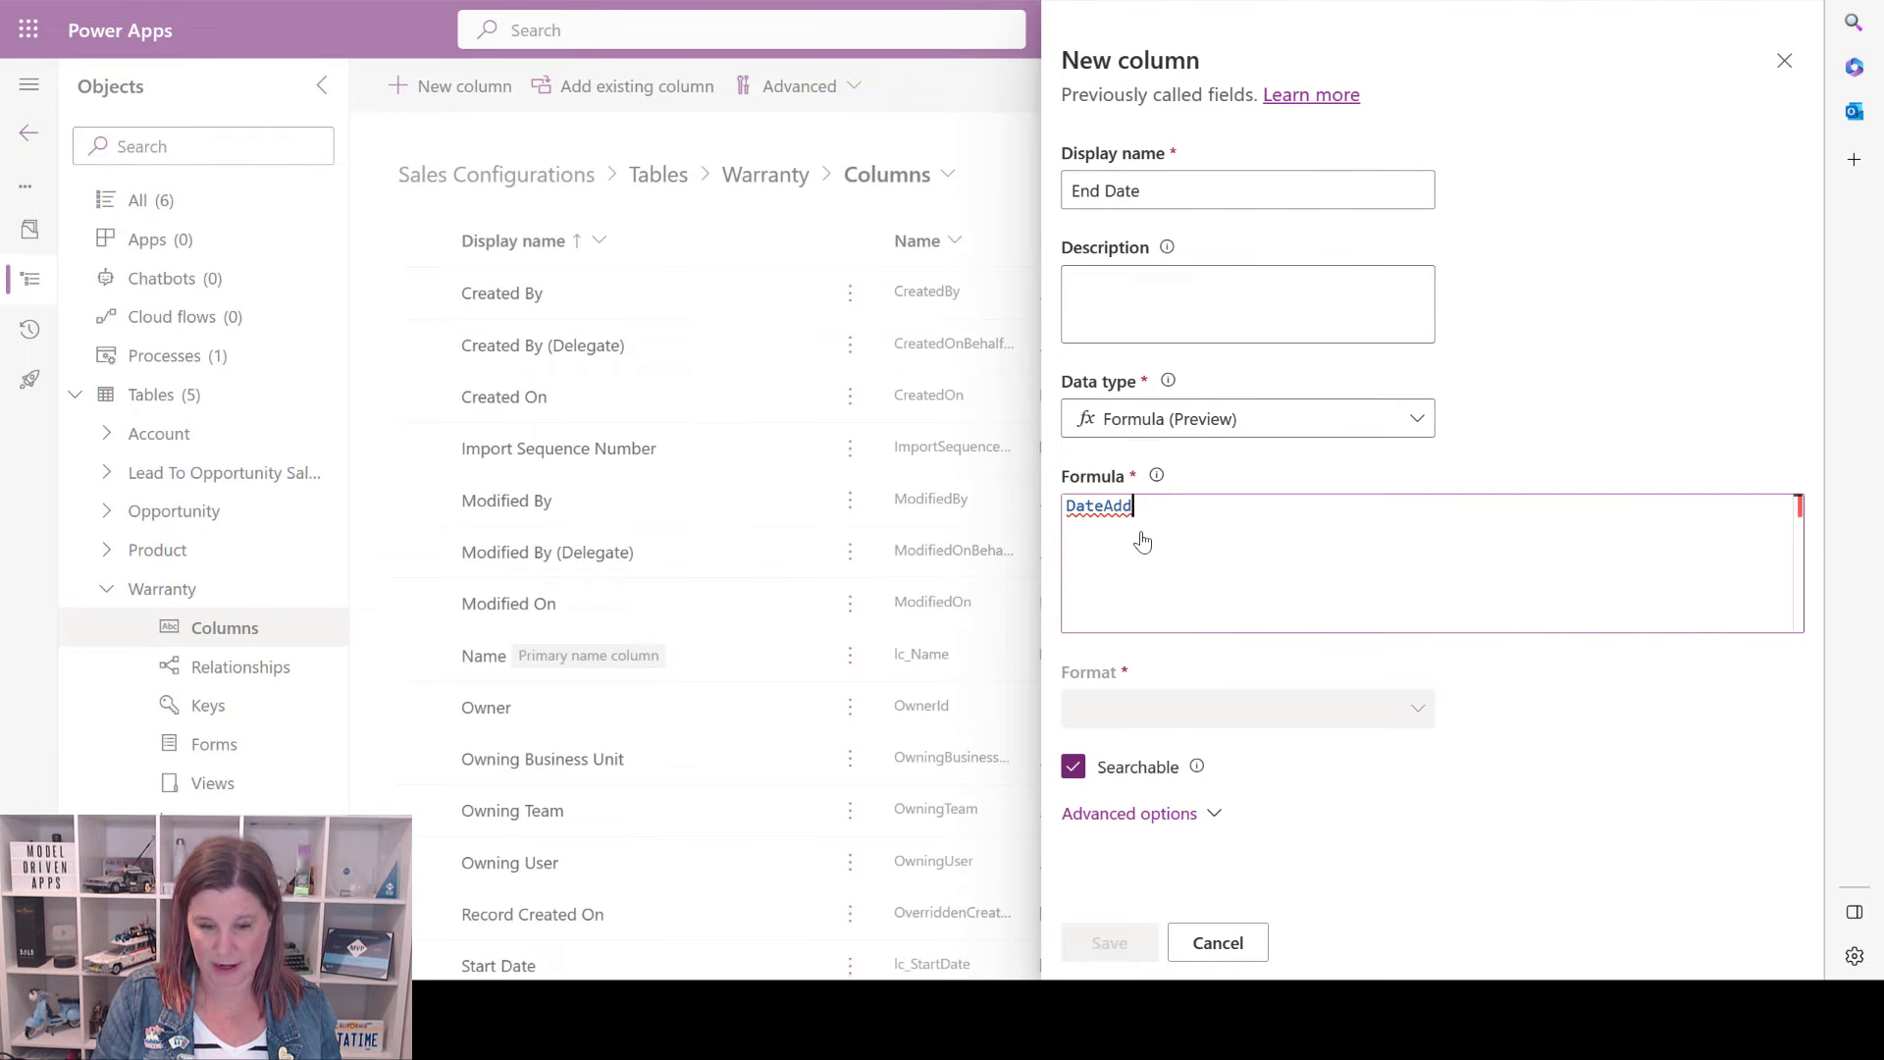
pyautogui.write('(')
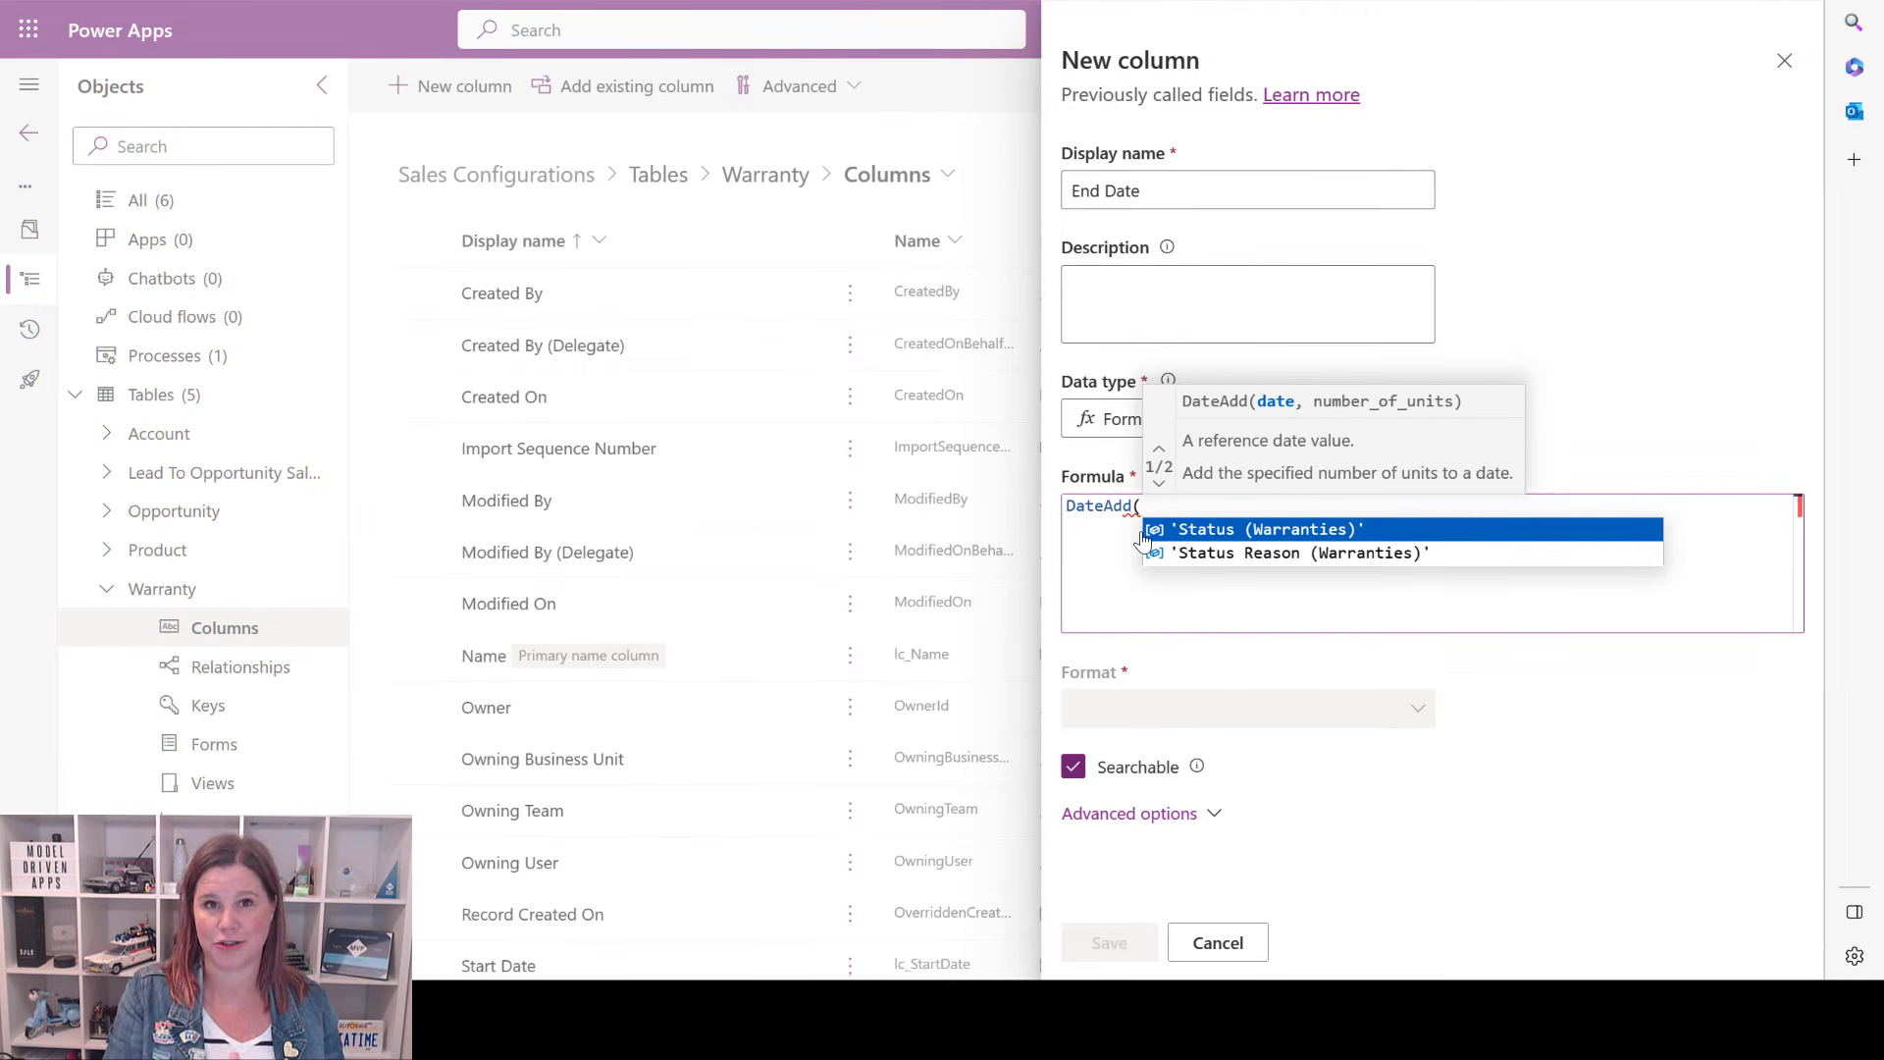
pyautogui.write('start')
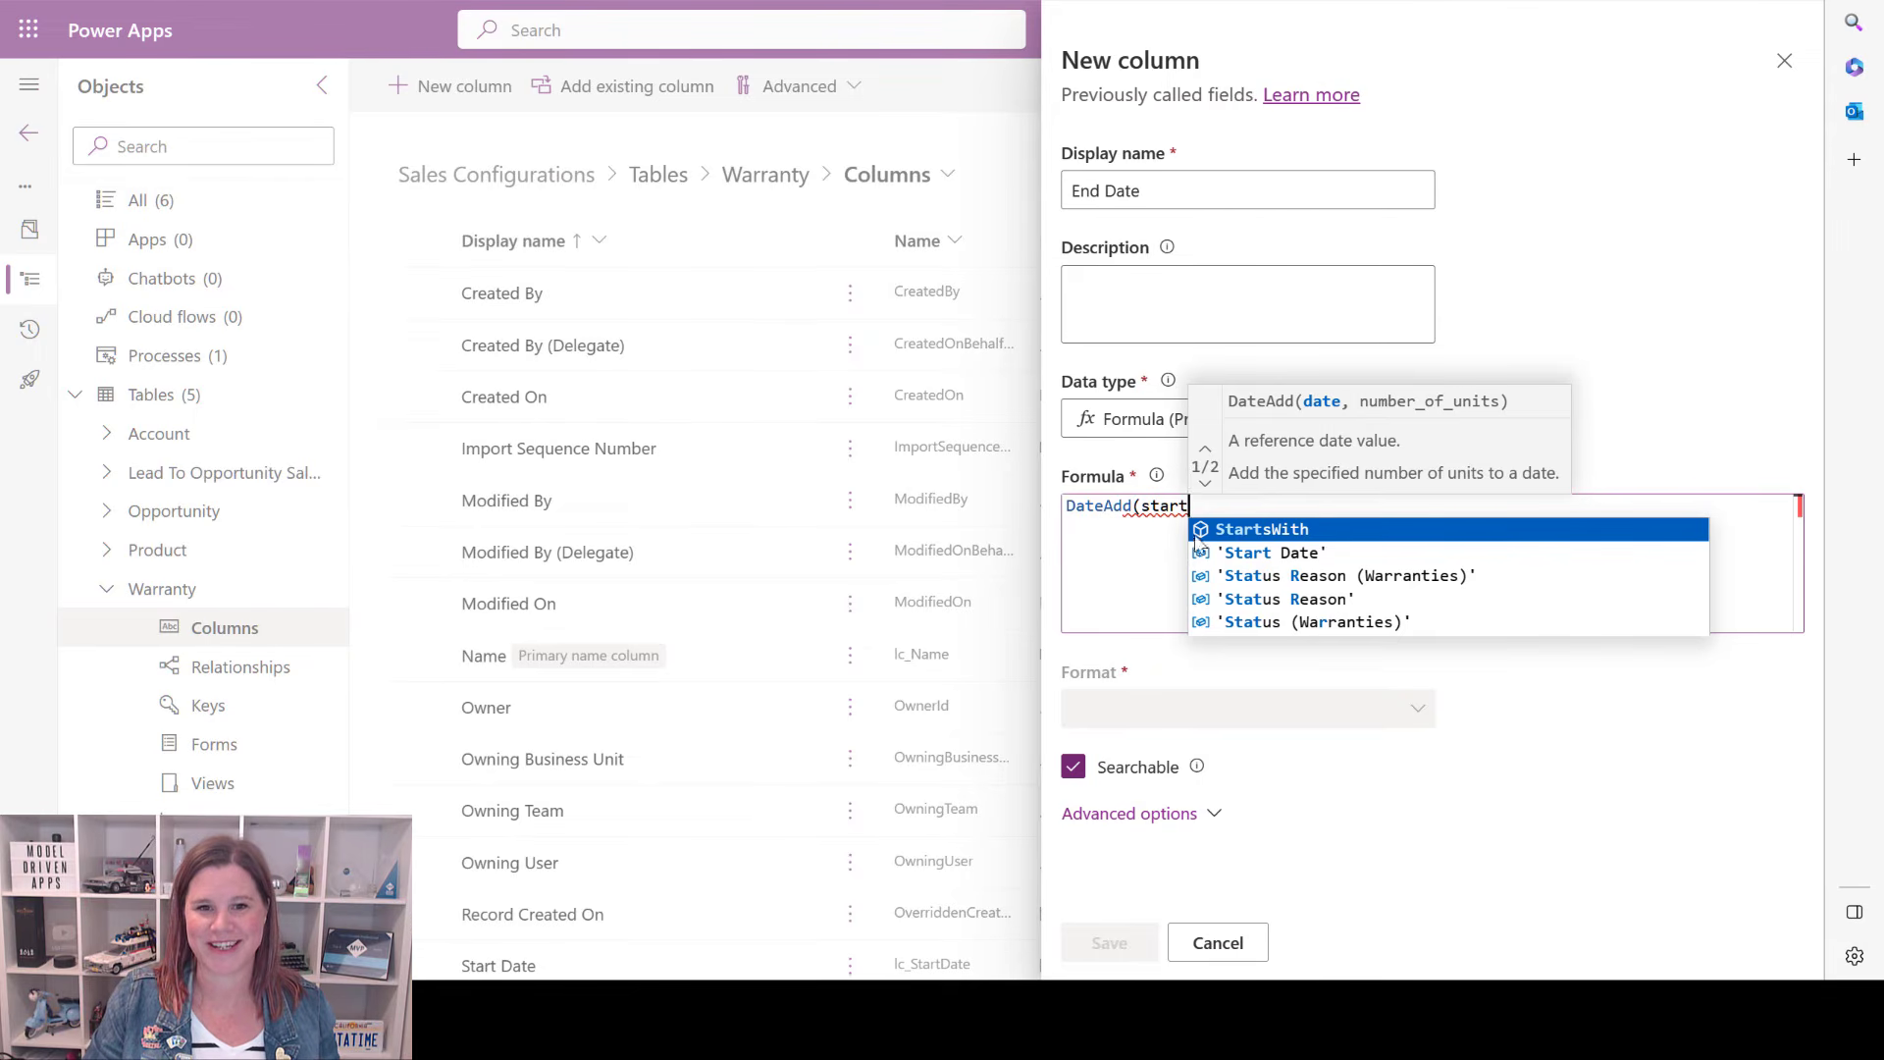
pyautogui.click(1250, 552)
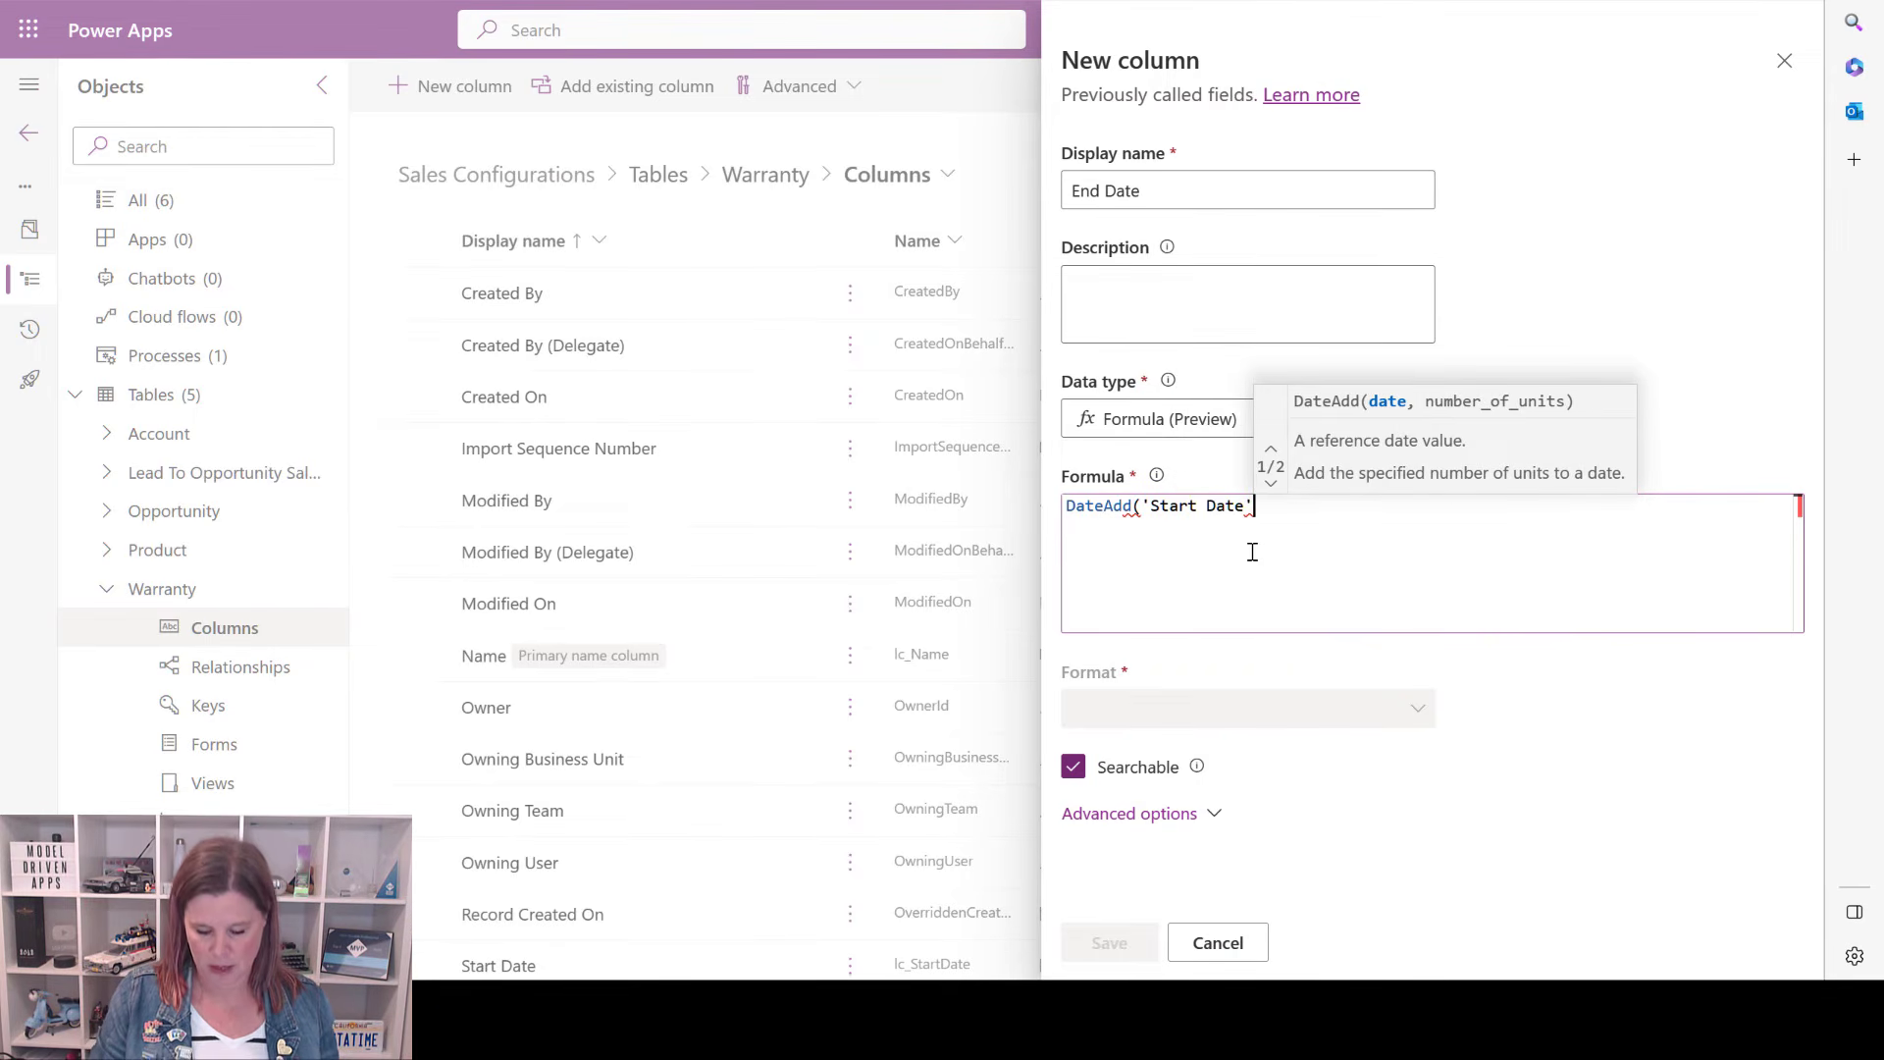
pyautogui.write(',')
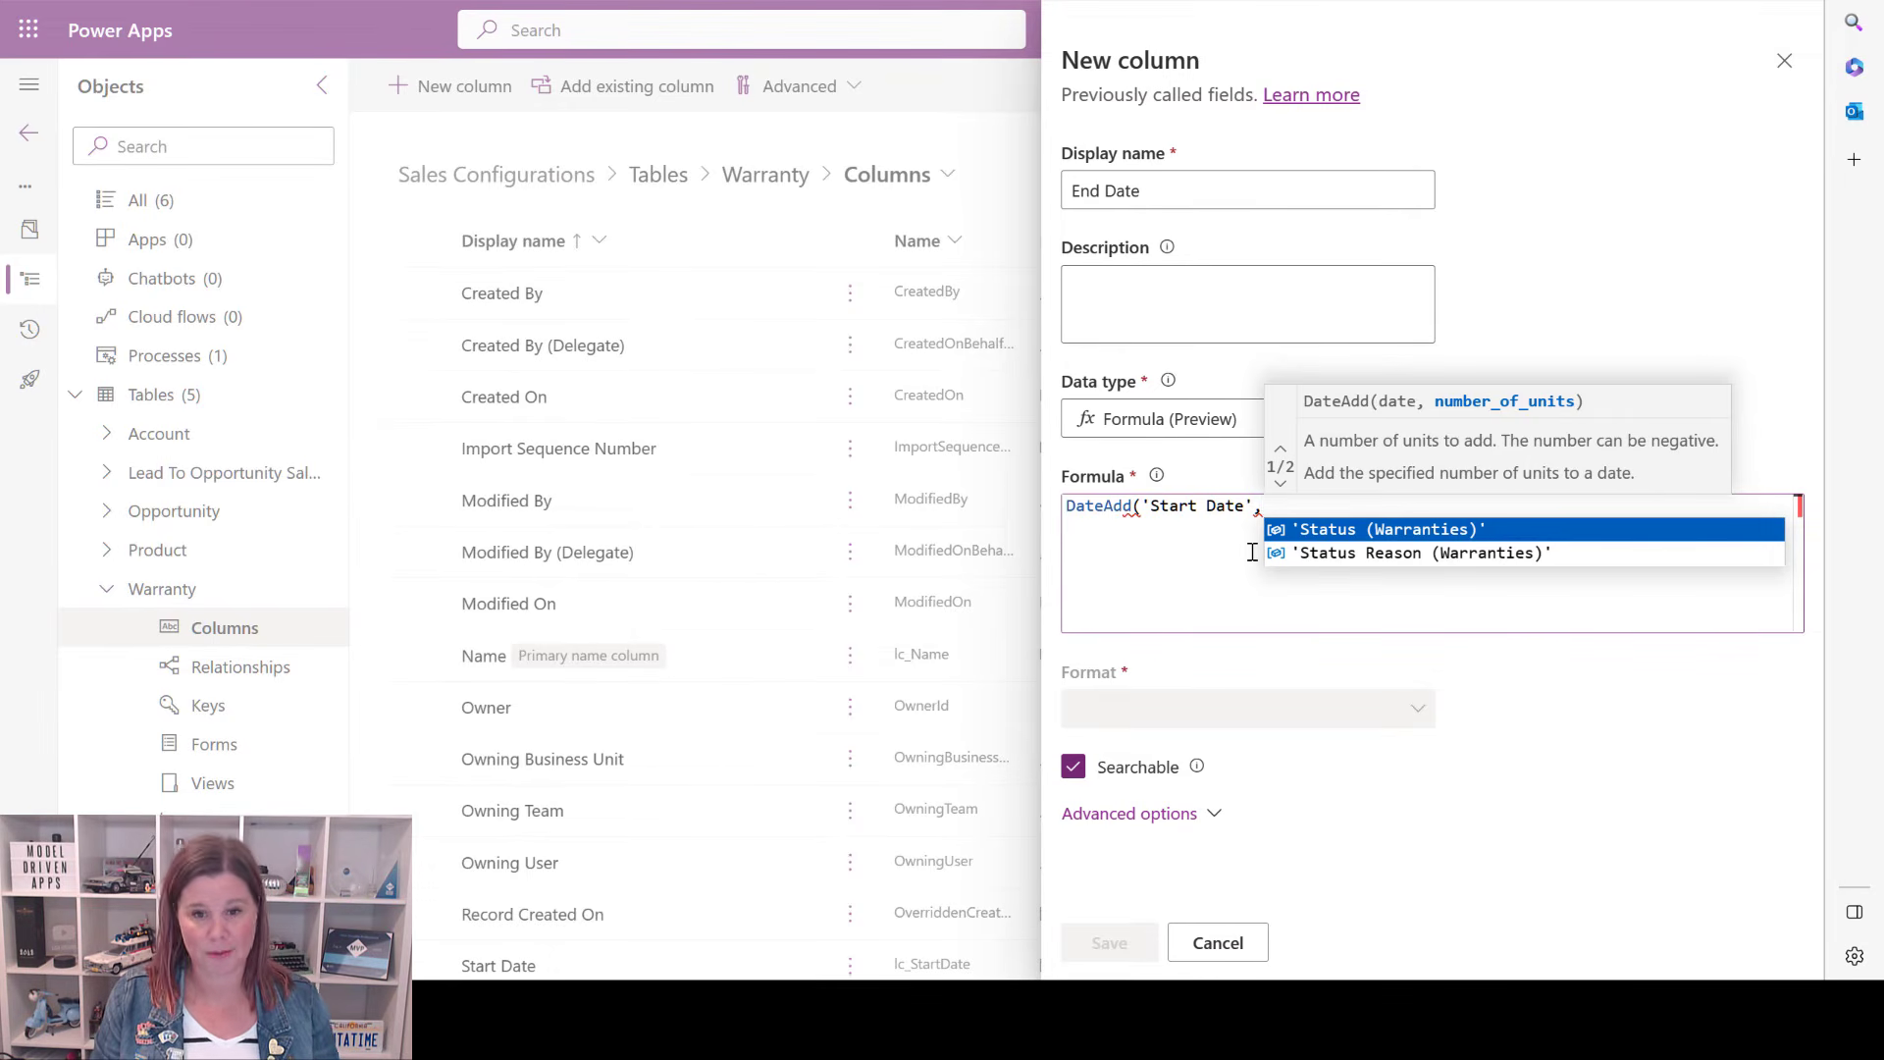
pyautogui.write('3')
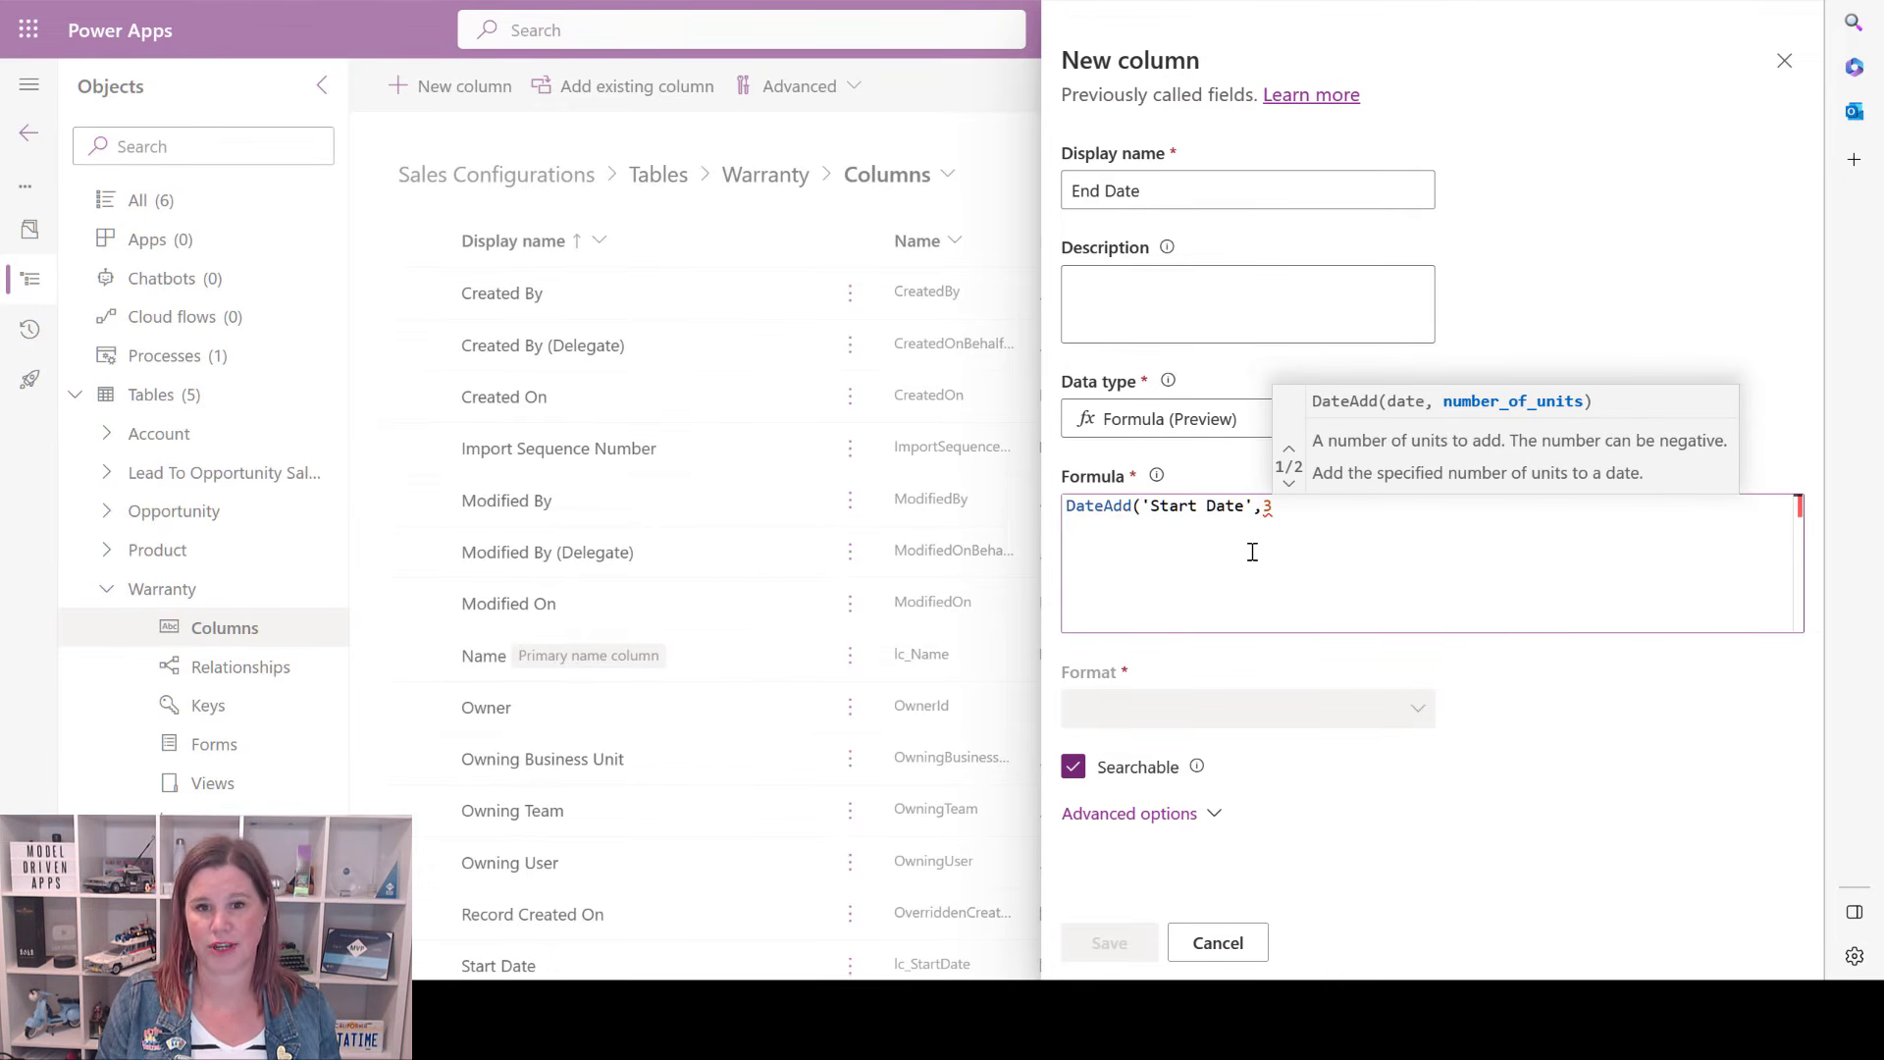
pyautogui.write(',')
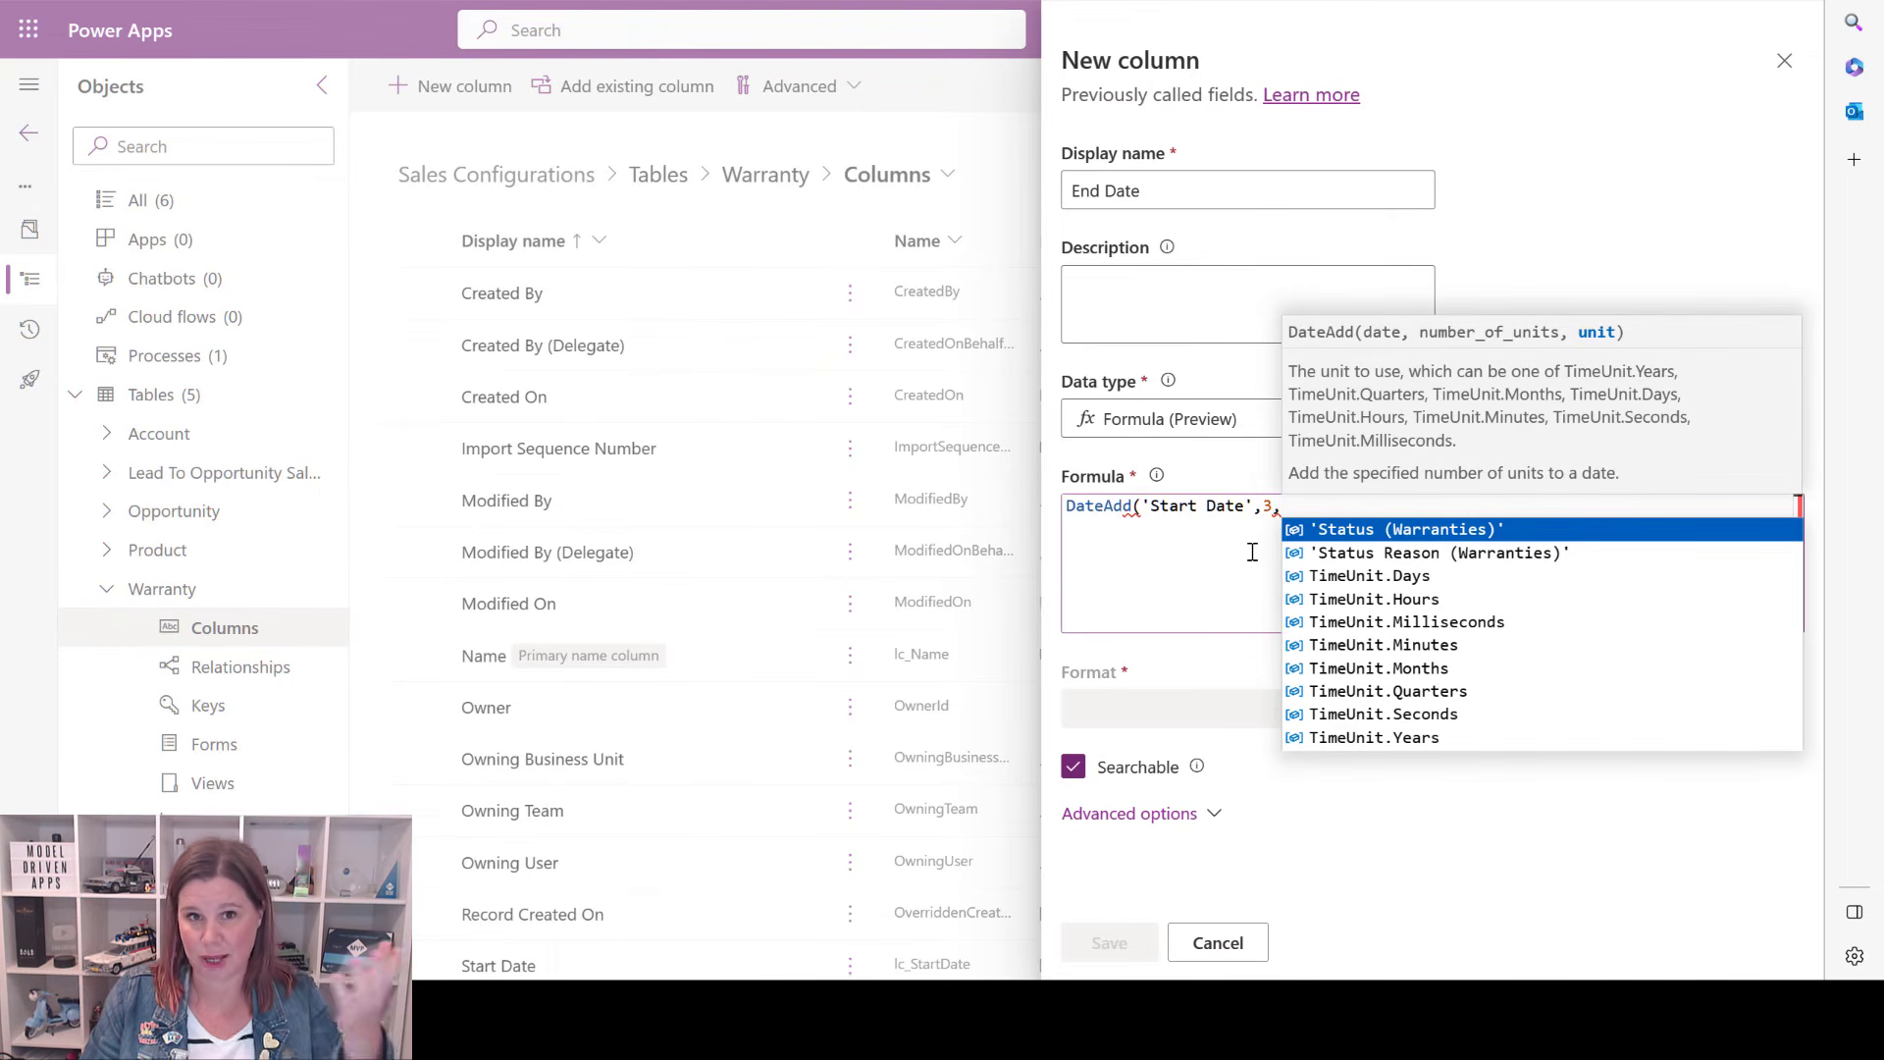
pyautogui.click(1376, 738)
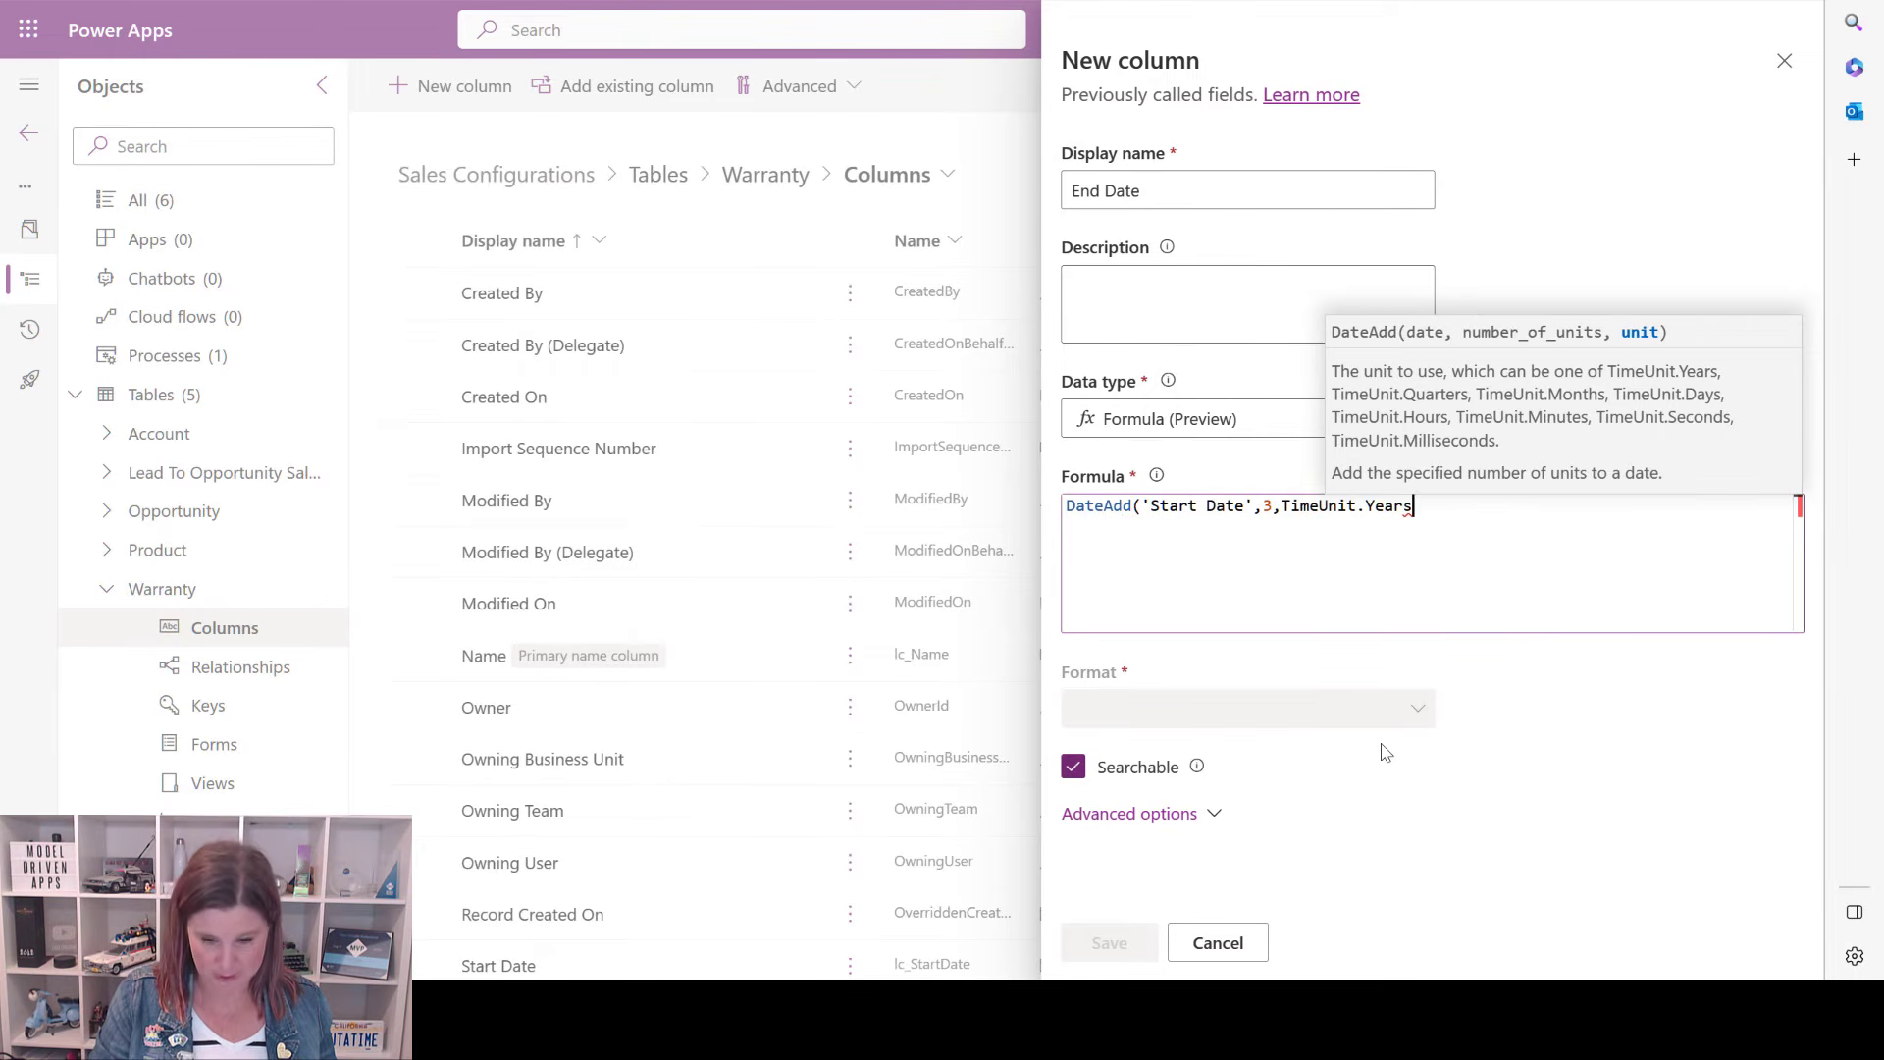
pyautogui.write(')')
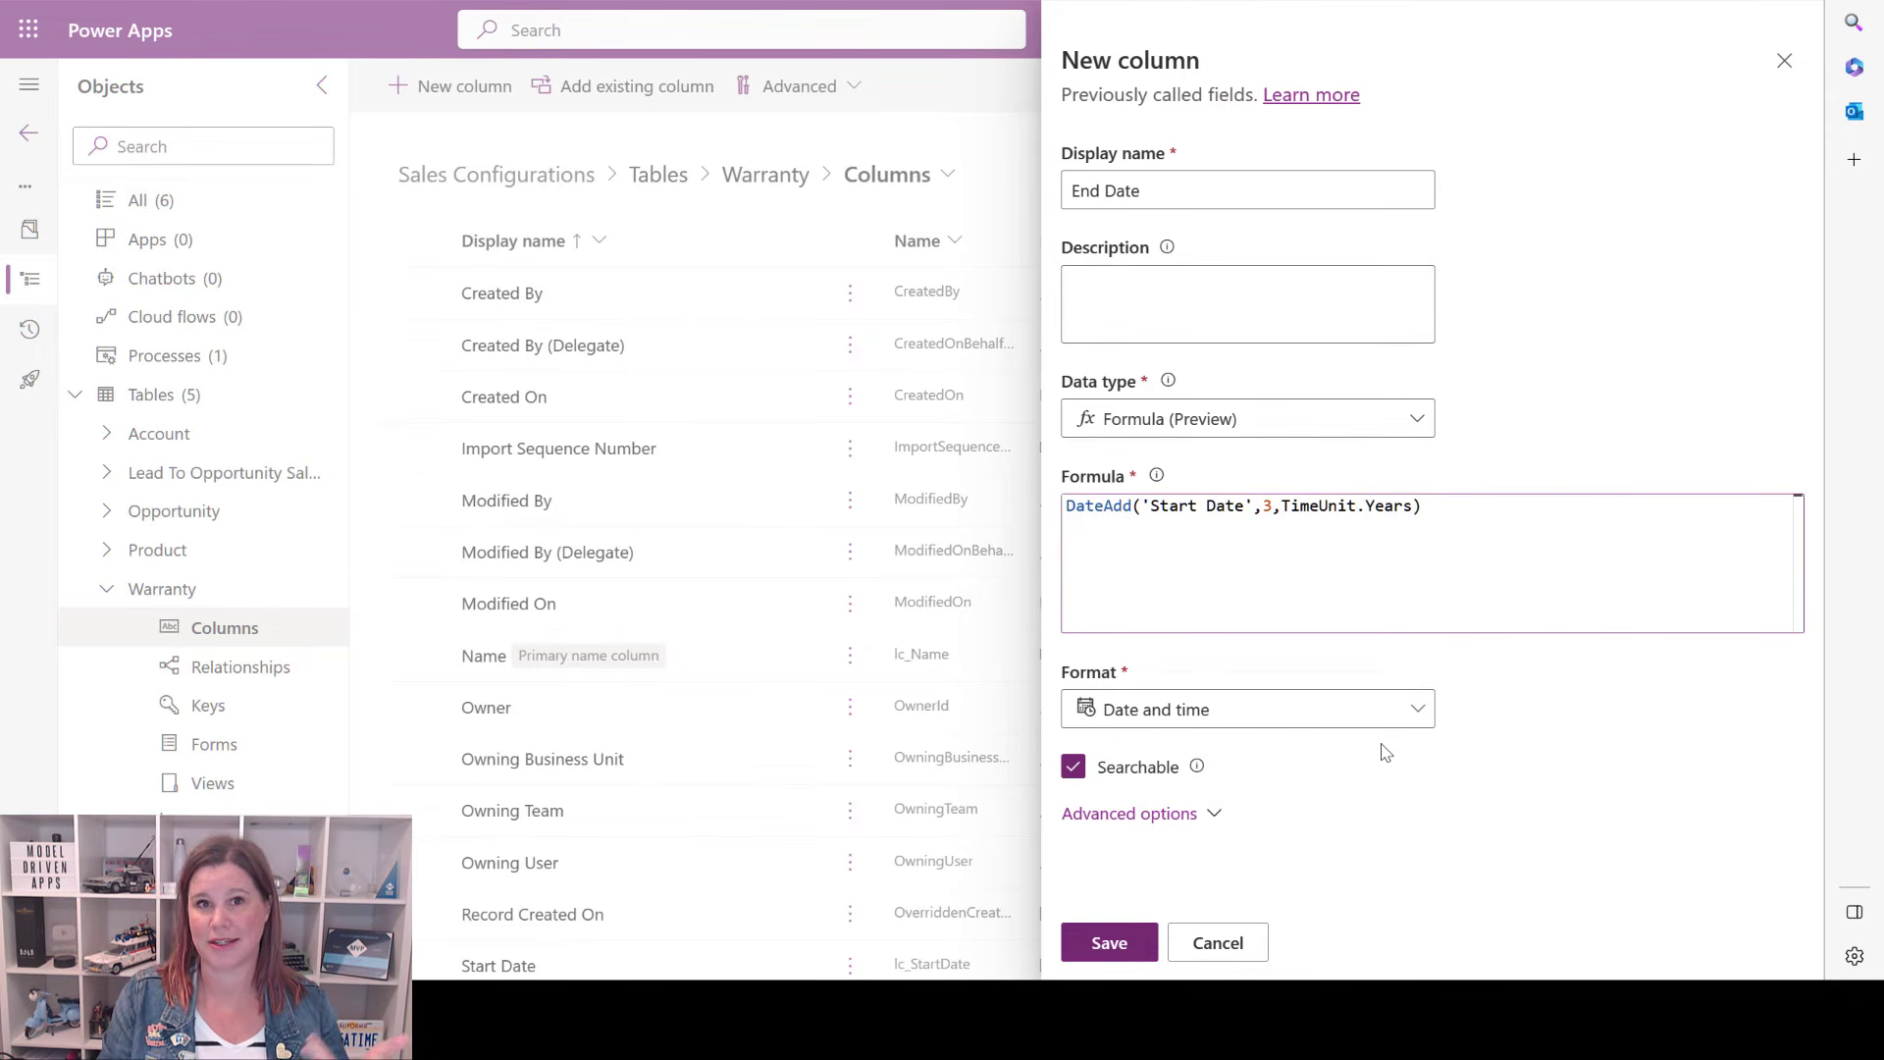
# Set the End Date column's format to Date only and save the column.
pyautogui.click(1199, 715)
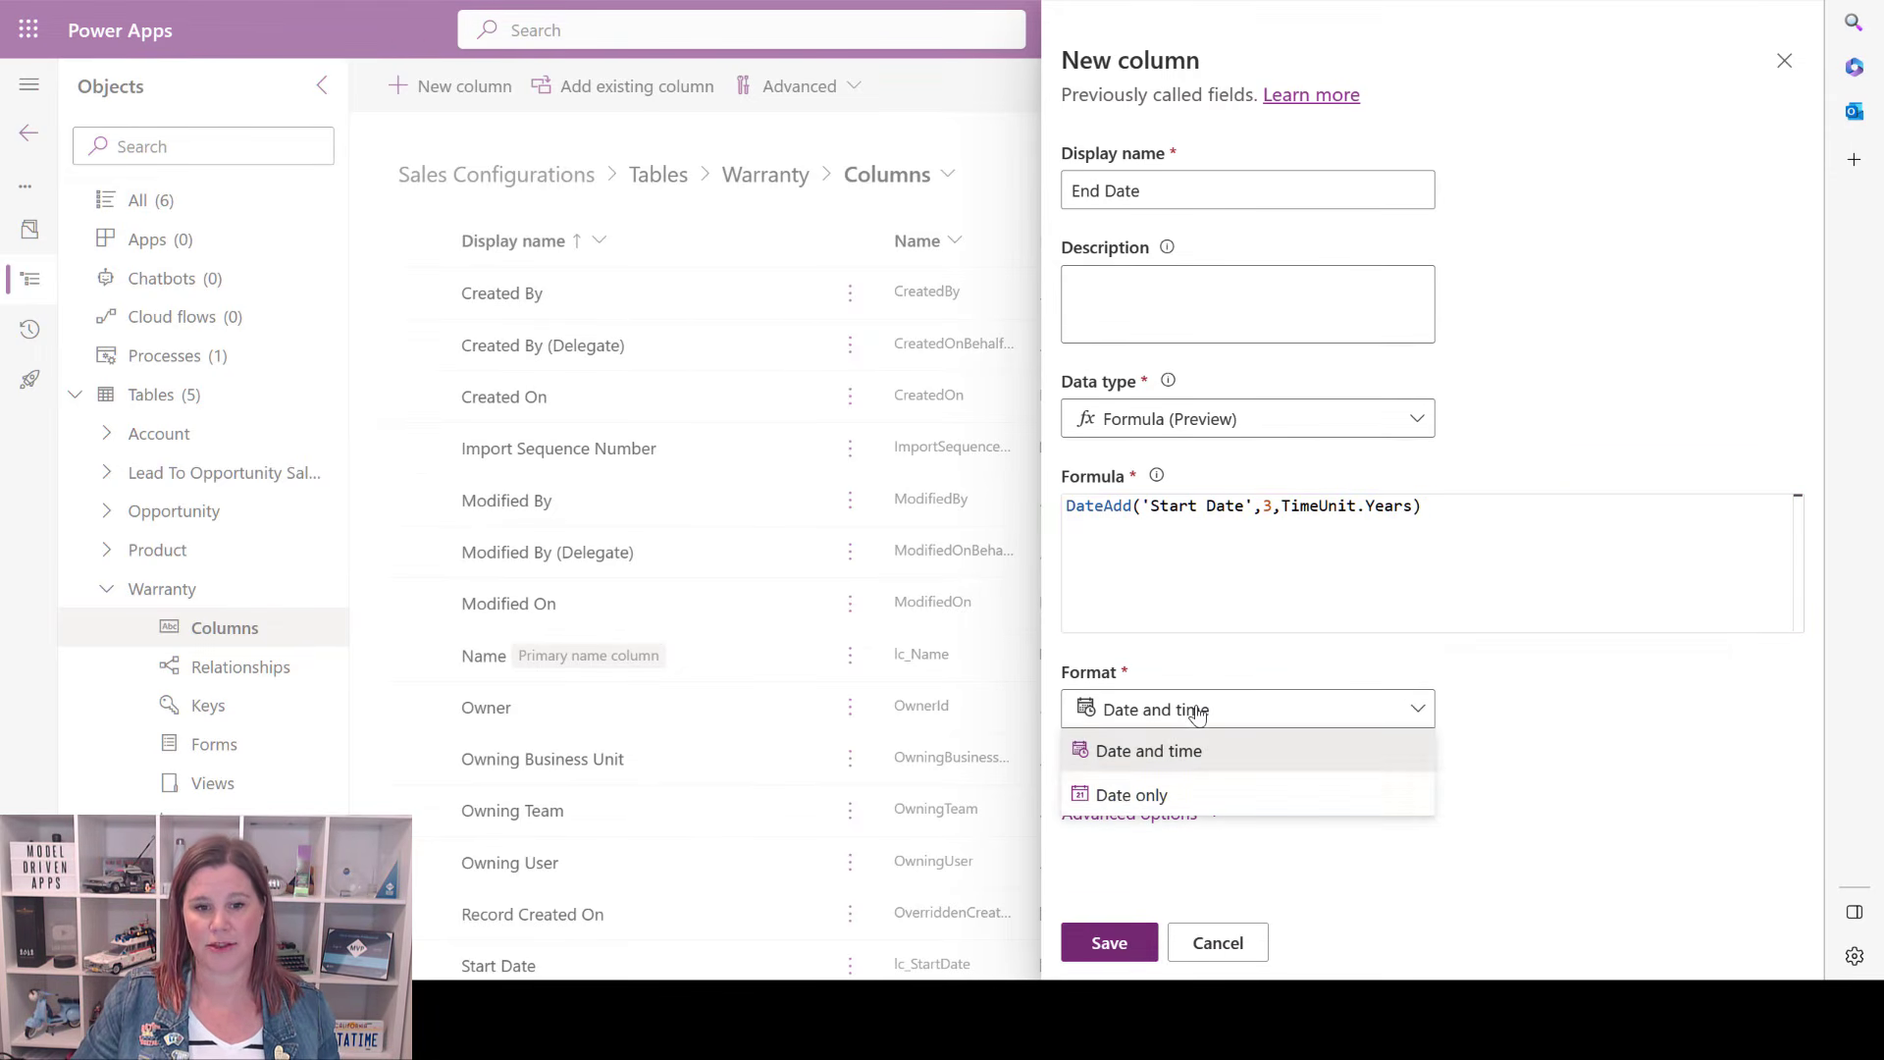
pyautogui.click(1118, 796)
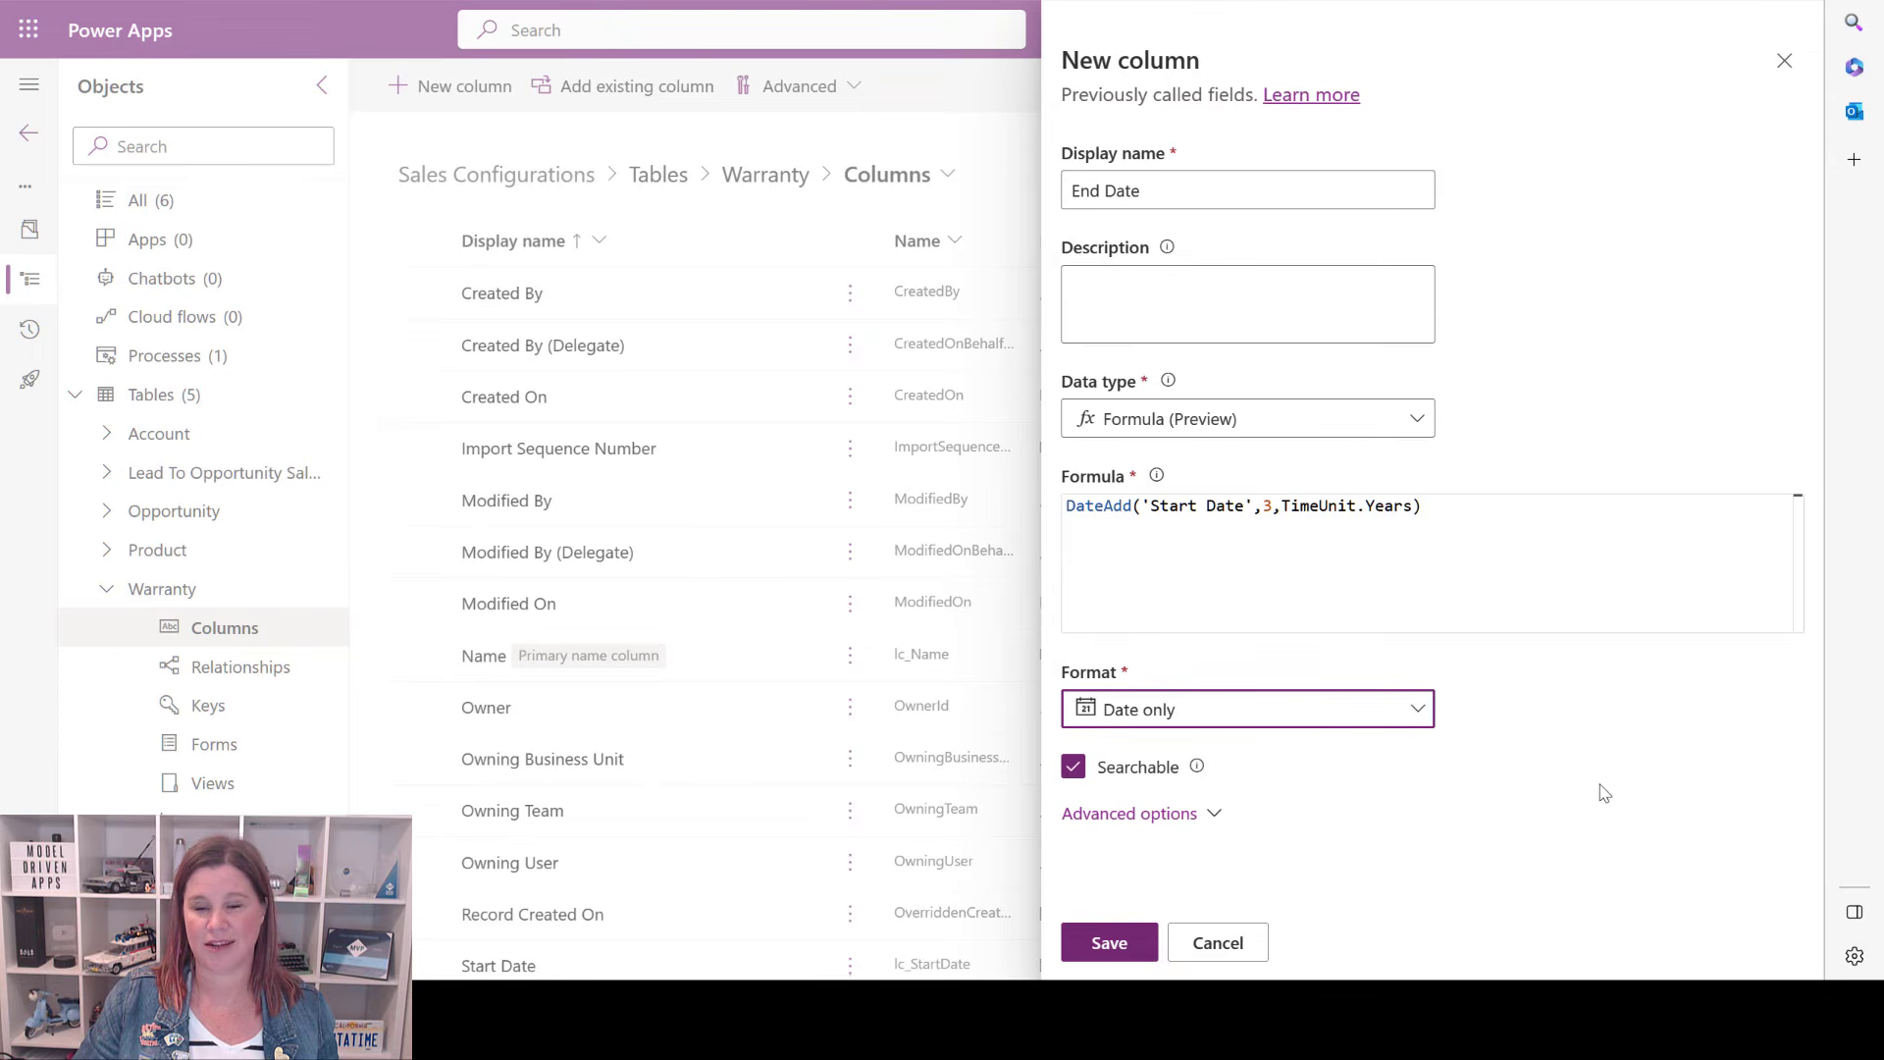
pyautogui.click(1105, 942)
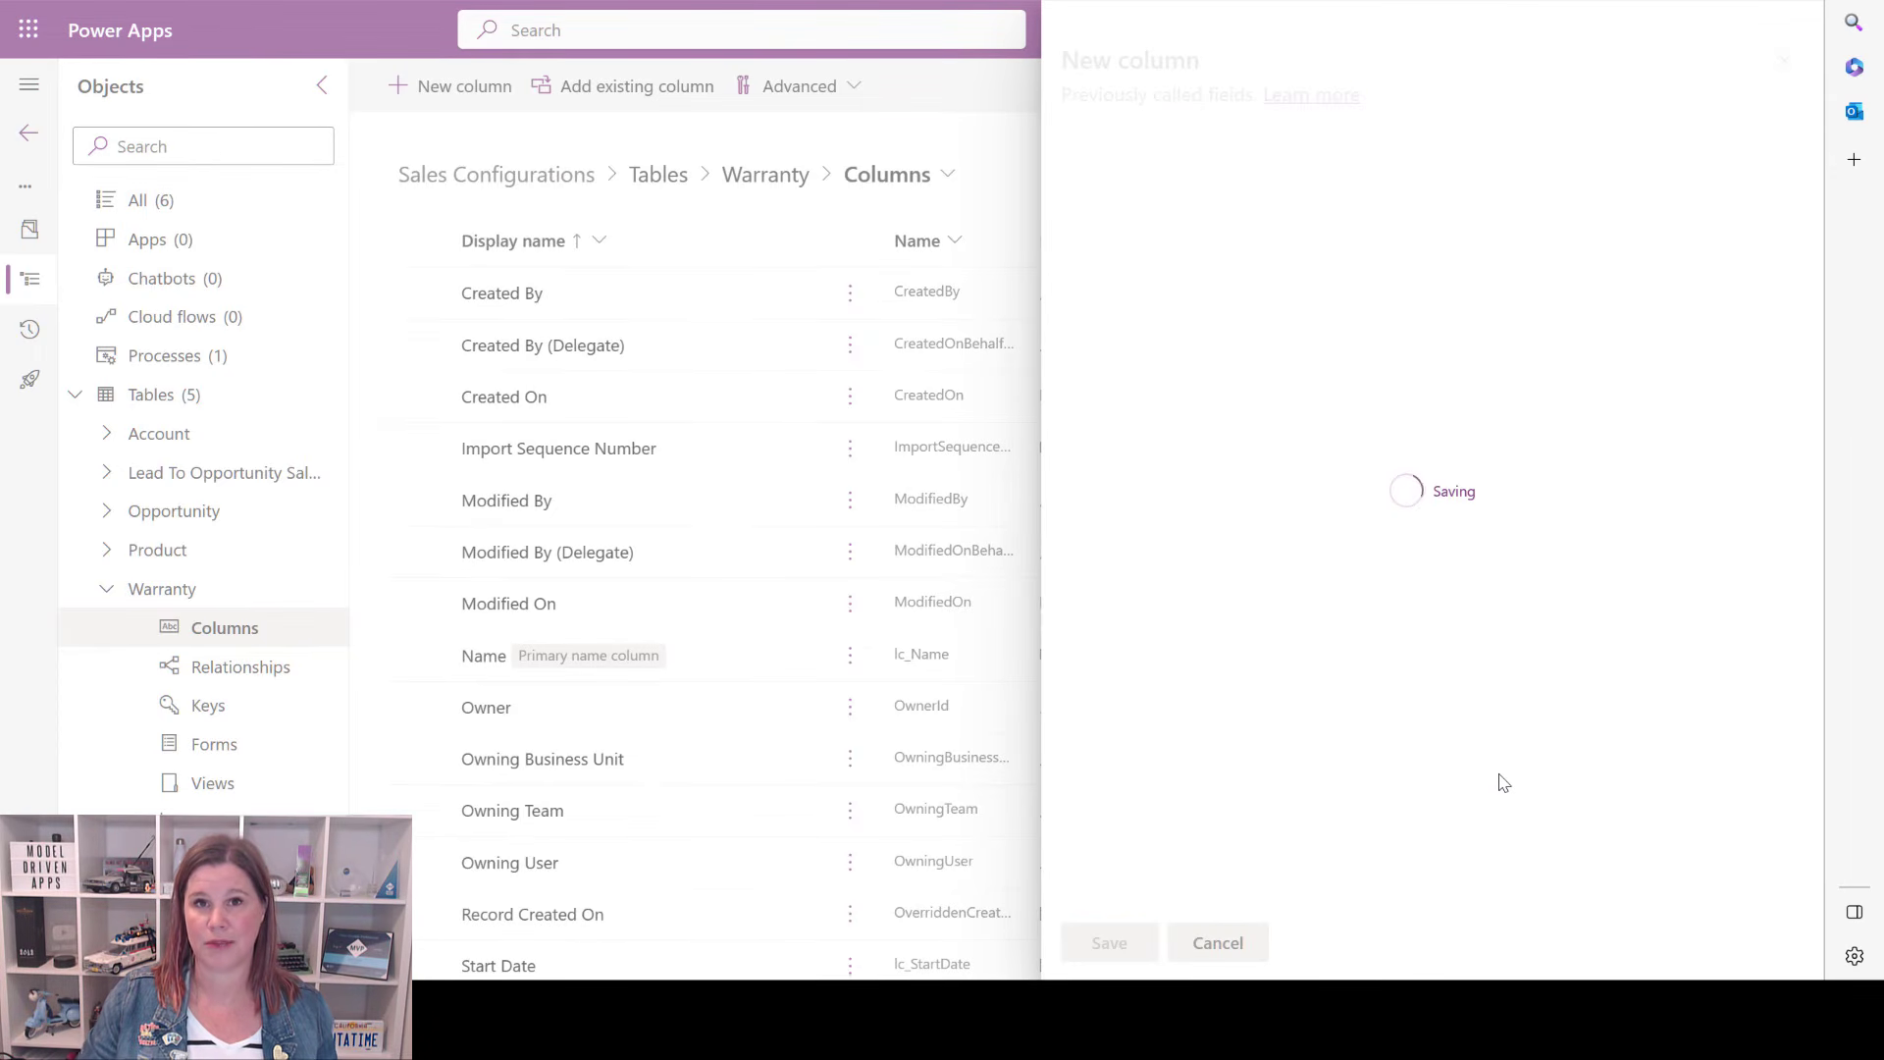
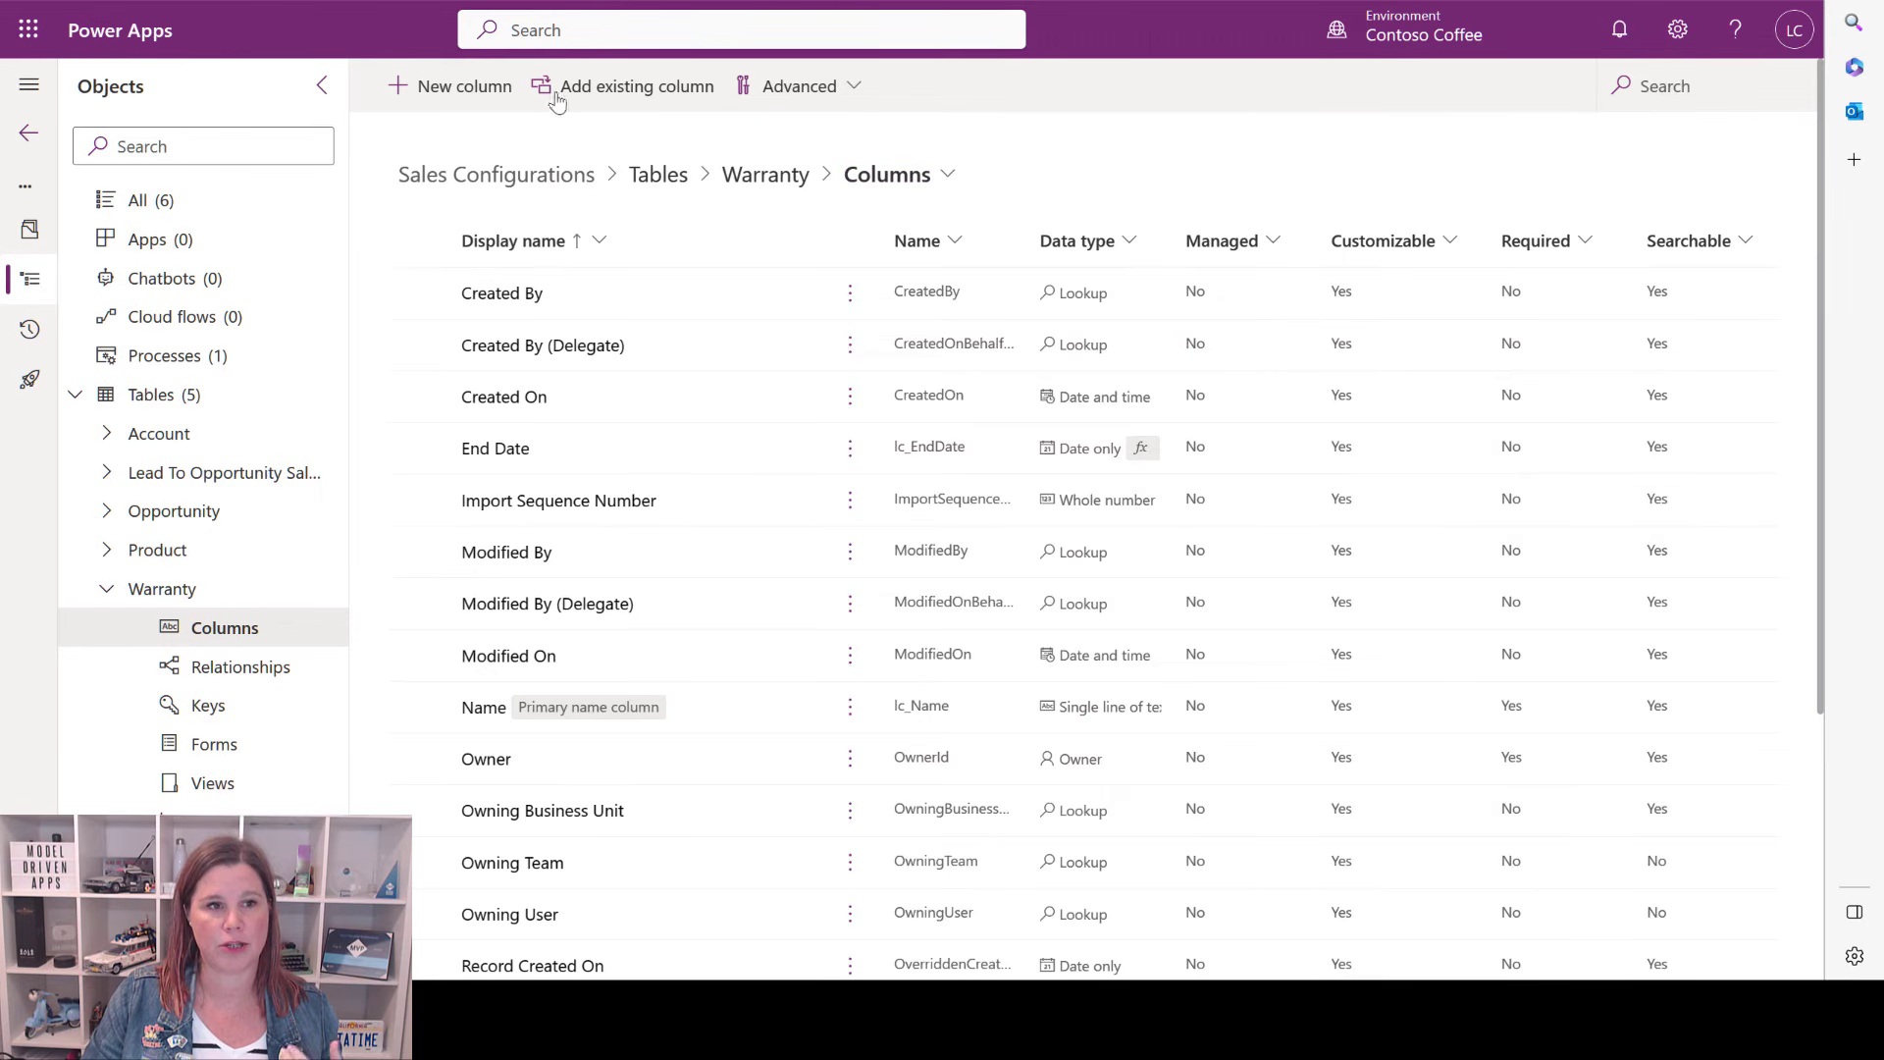
# Add an Account column to the Warranty table as a Lookup to the Account table and save it.
pyautogui.click(442, 85)
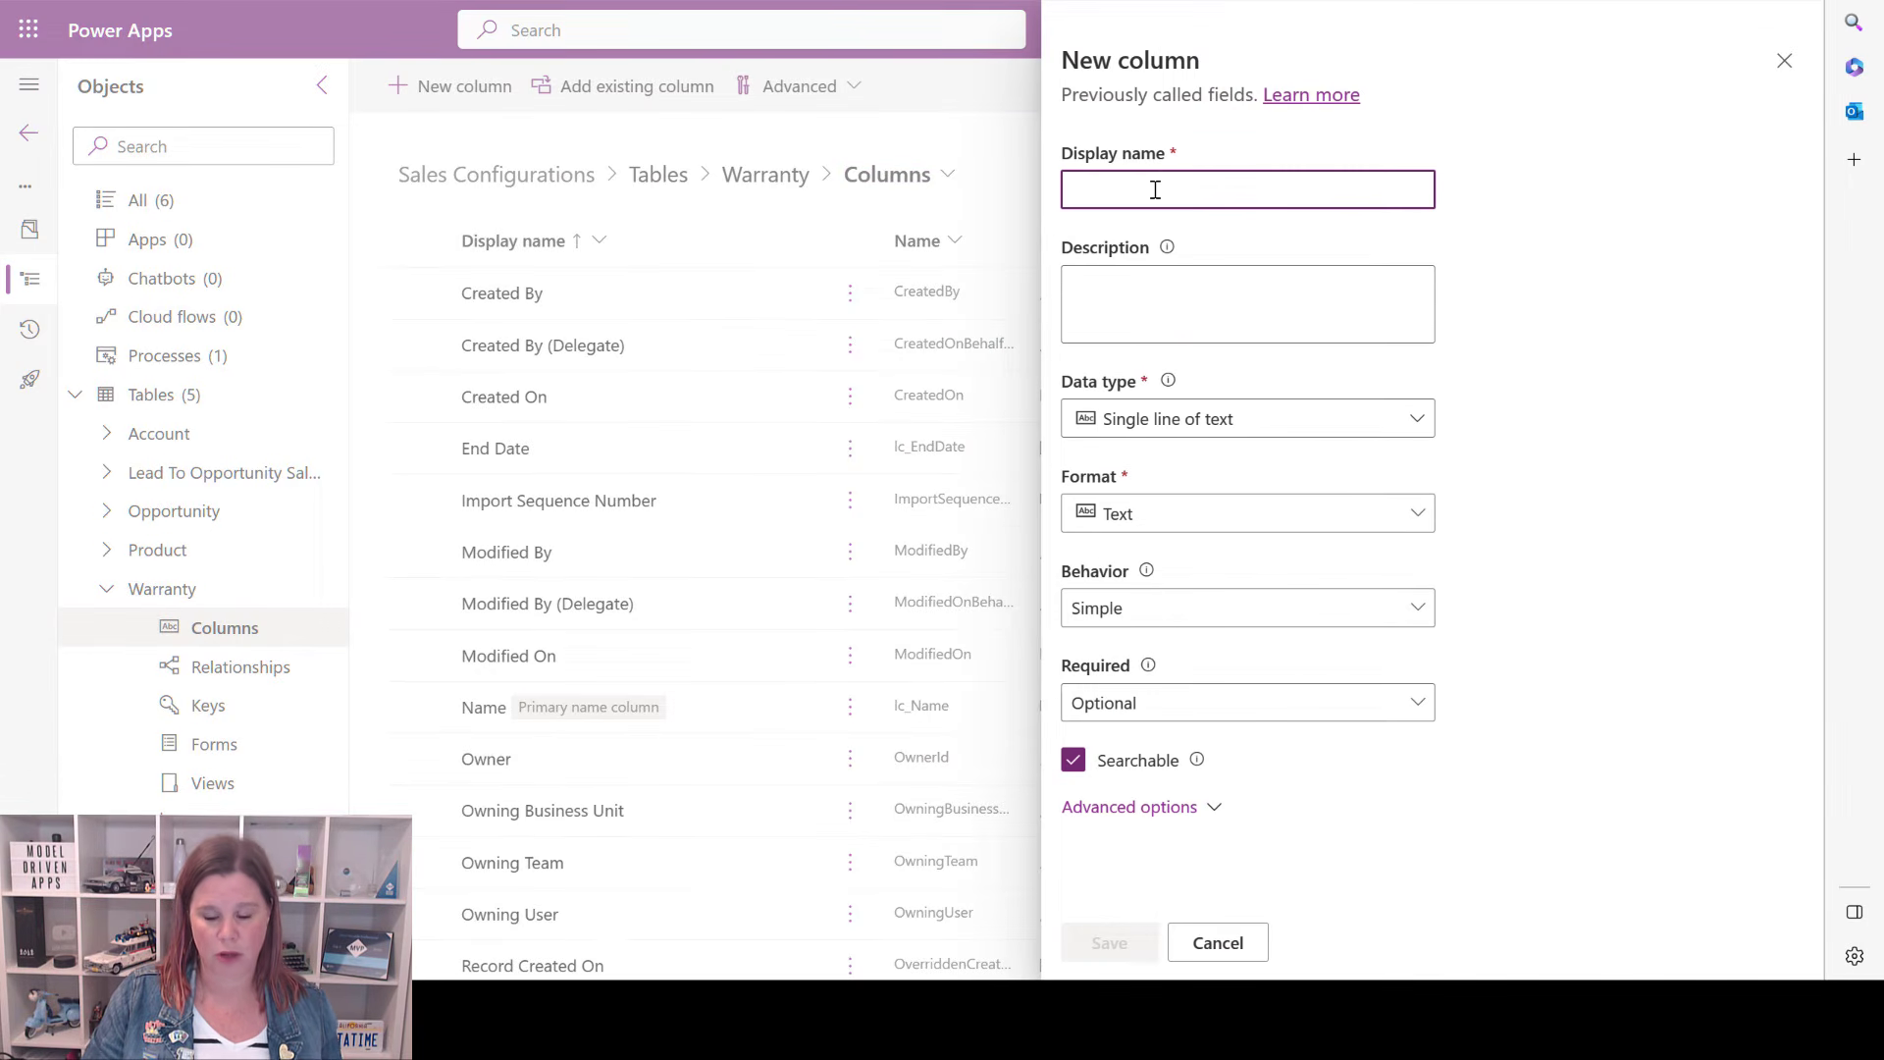
pyautogui.write('Account')
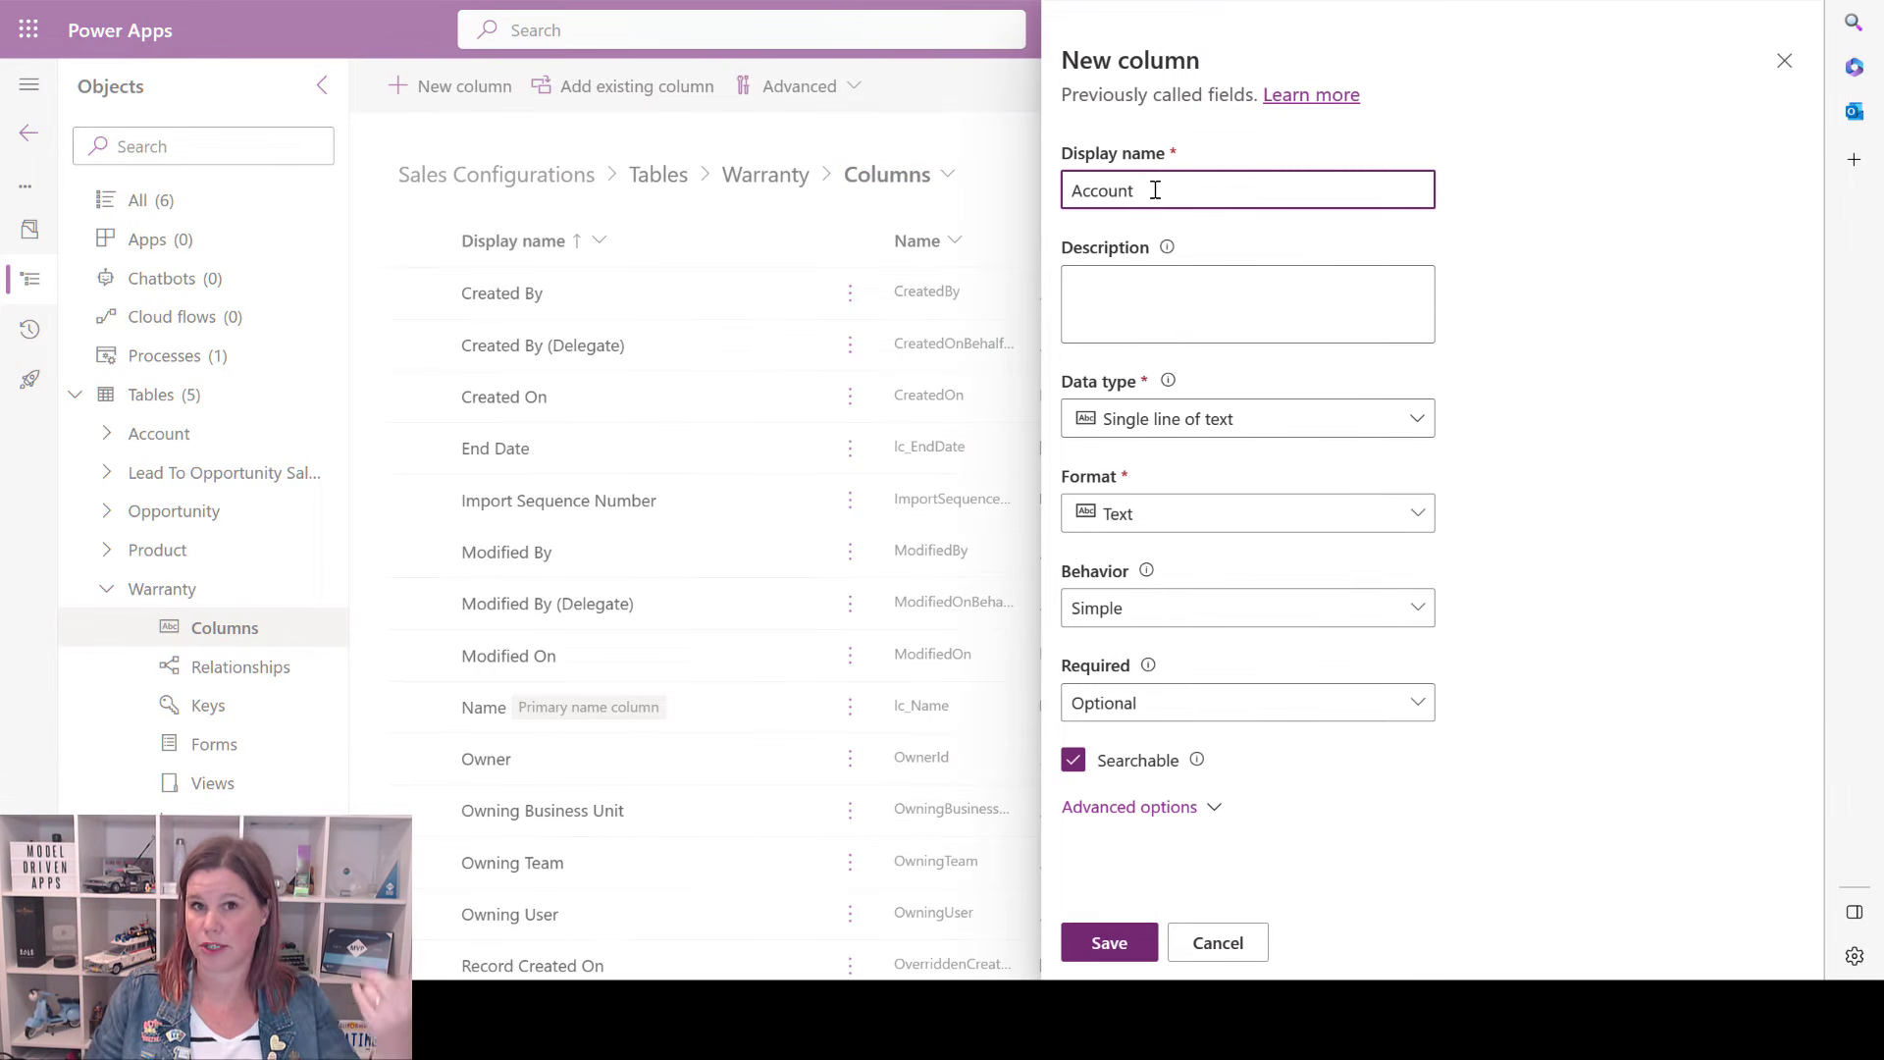
pyautogui.click(1210, 417)
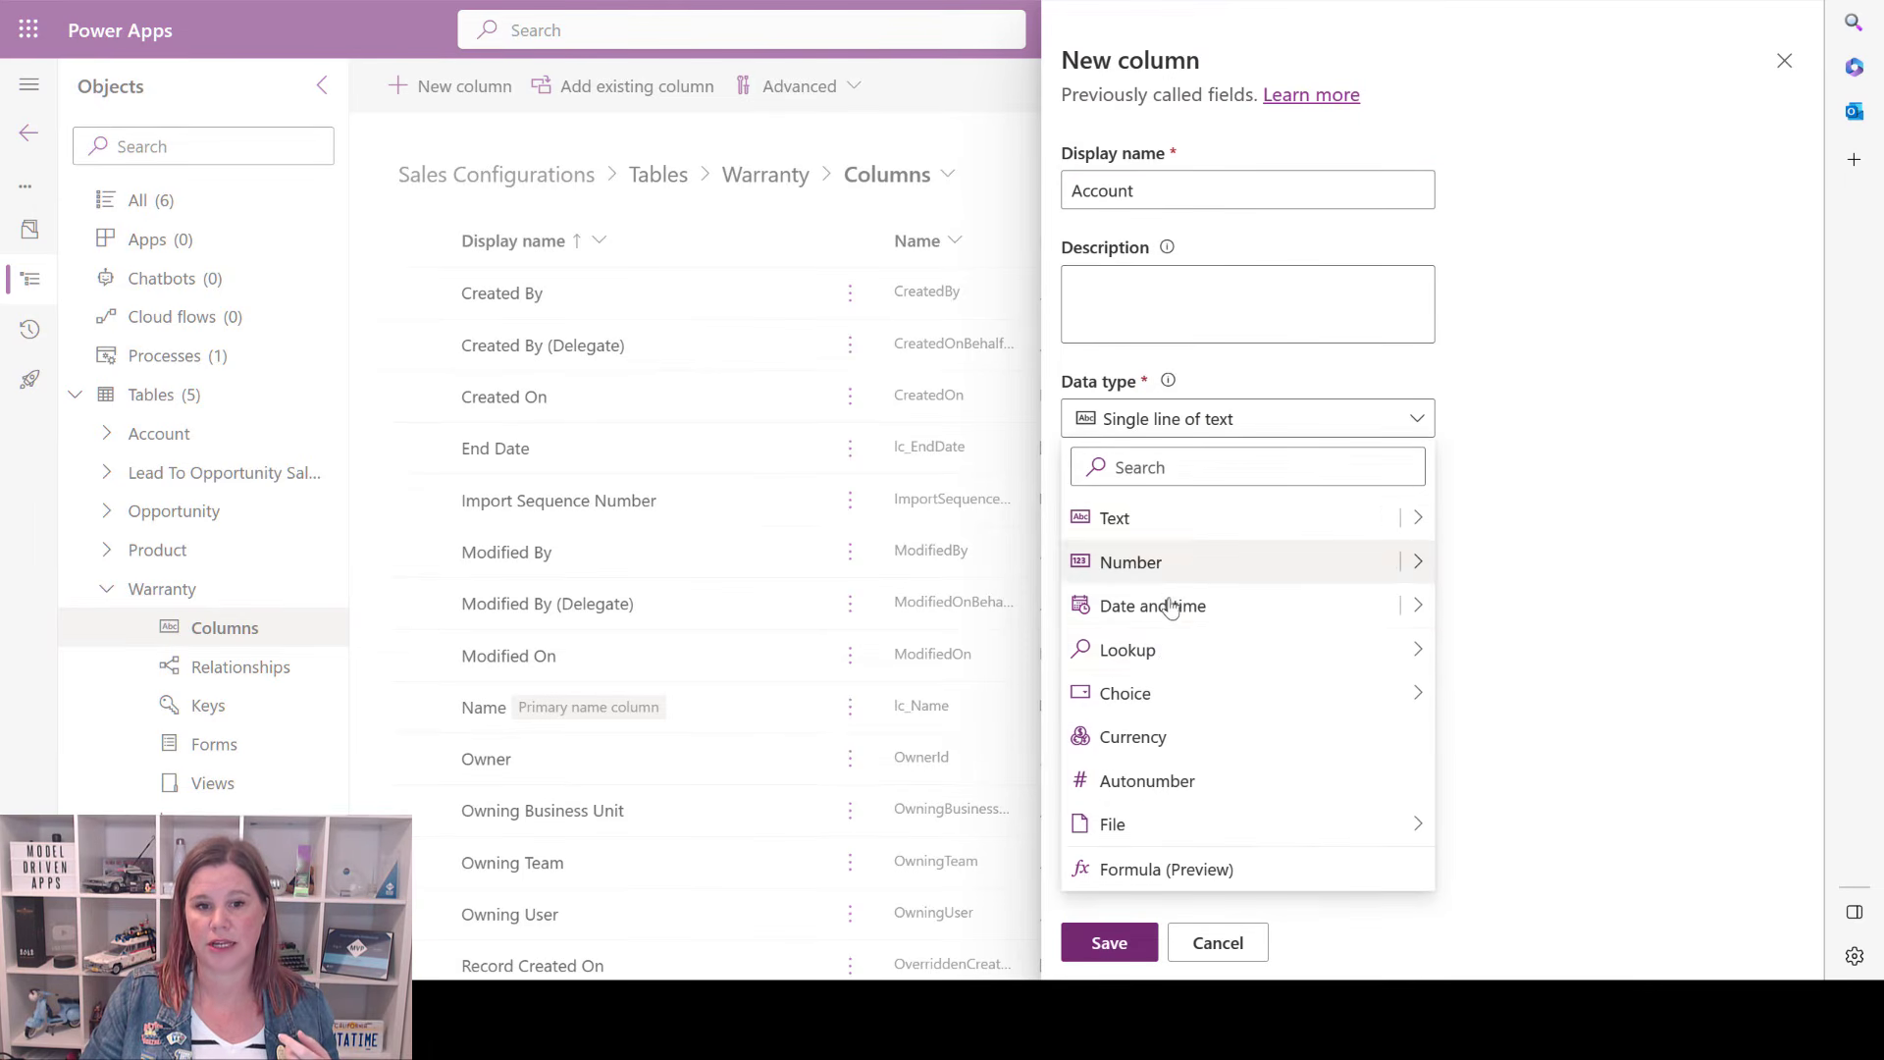
pyautogui.moveTo(1165, 652)
pyautogui.click(1557, 656)
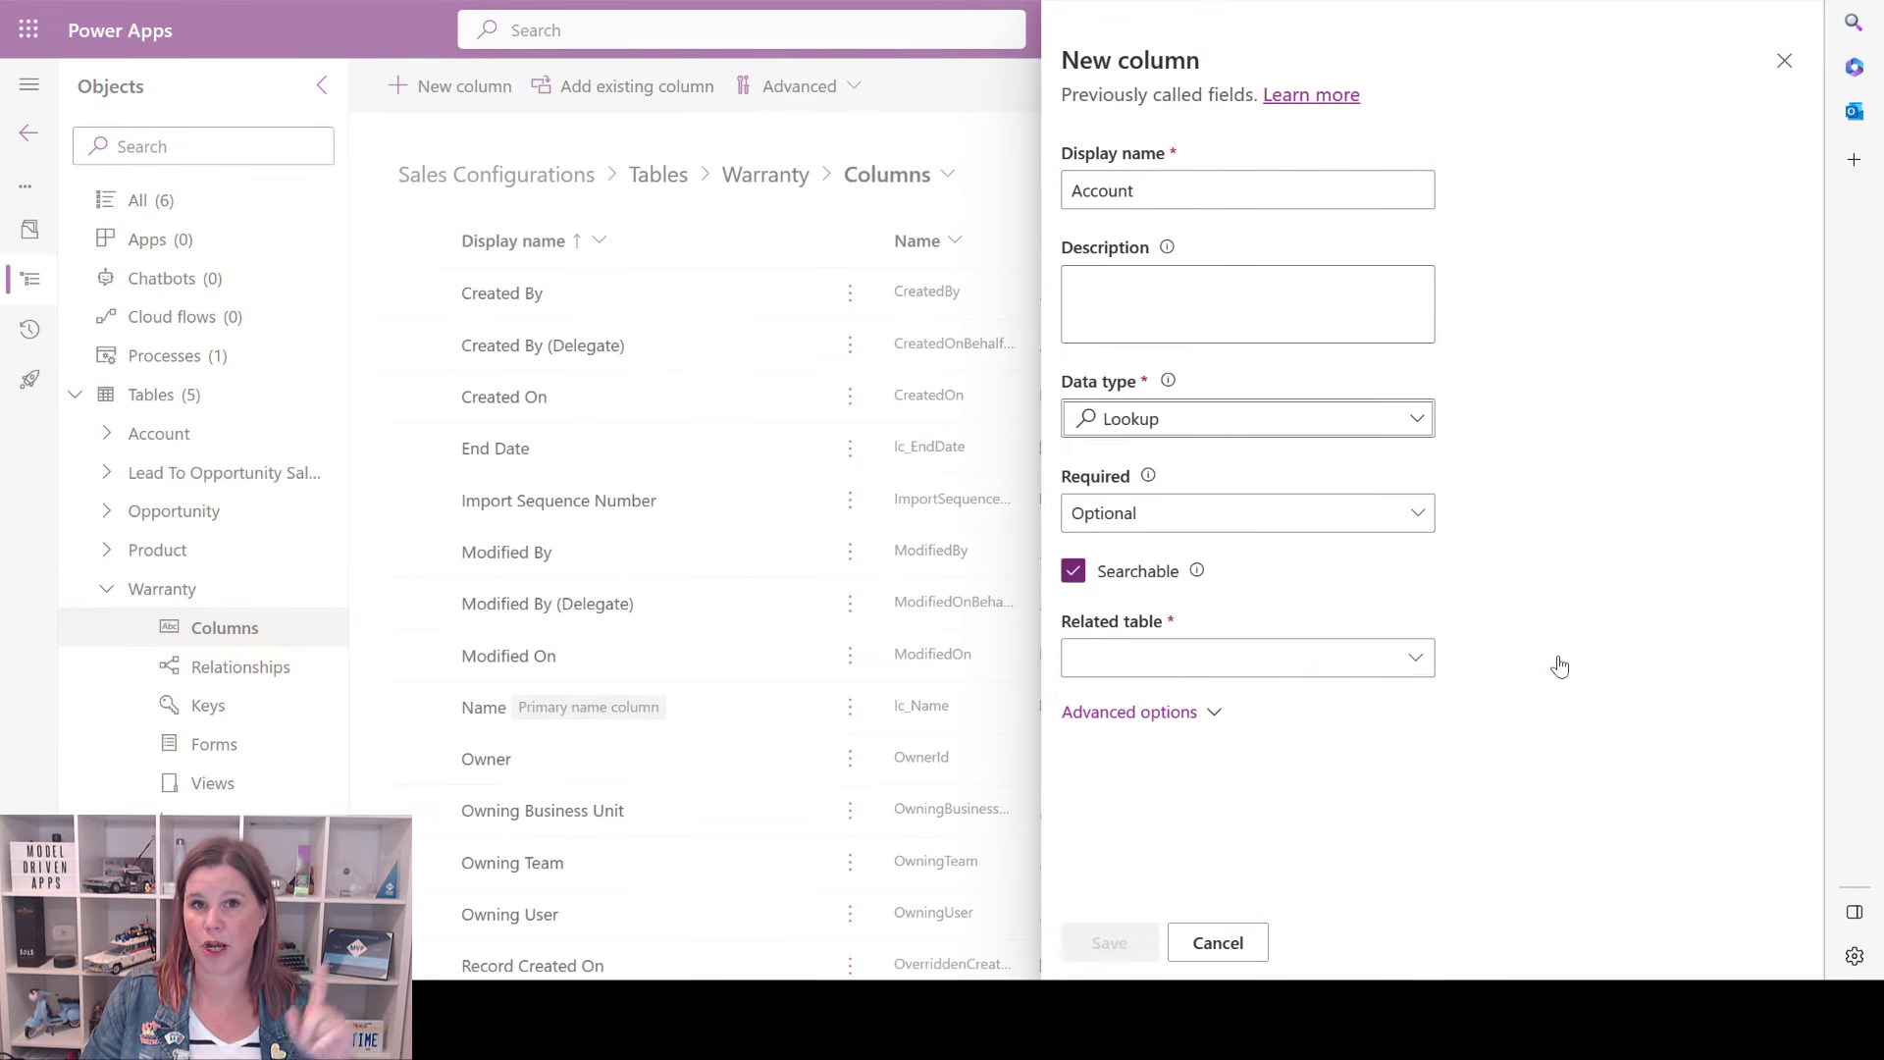
pyautogui.click(1419, 667)
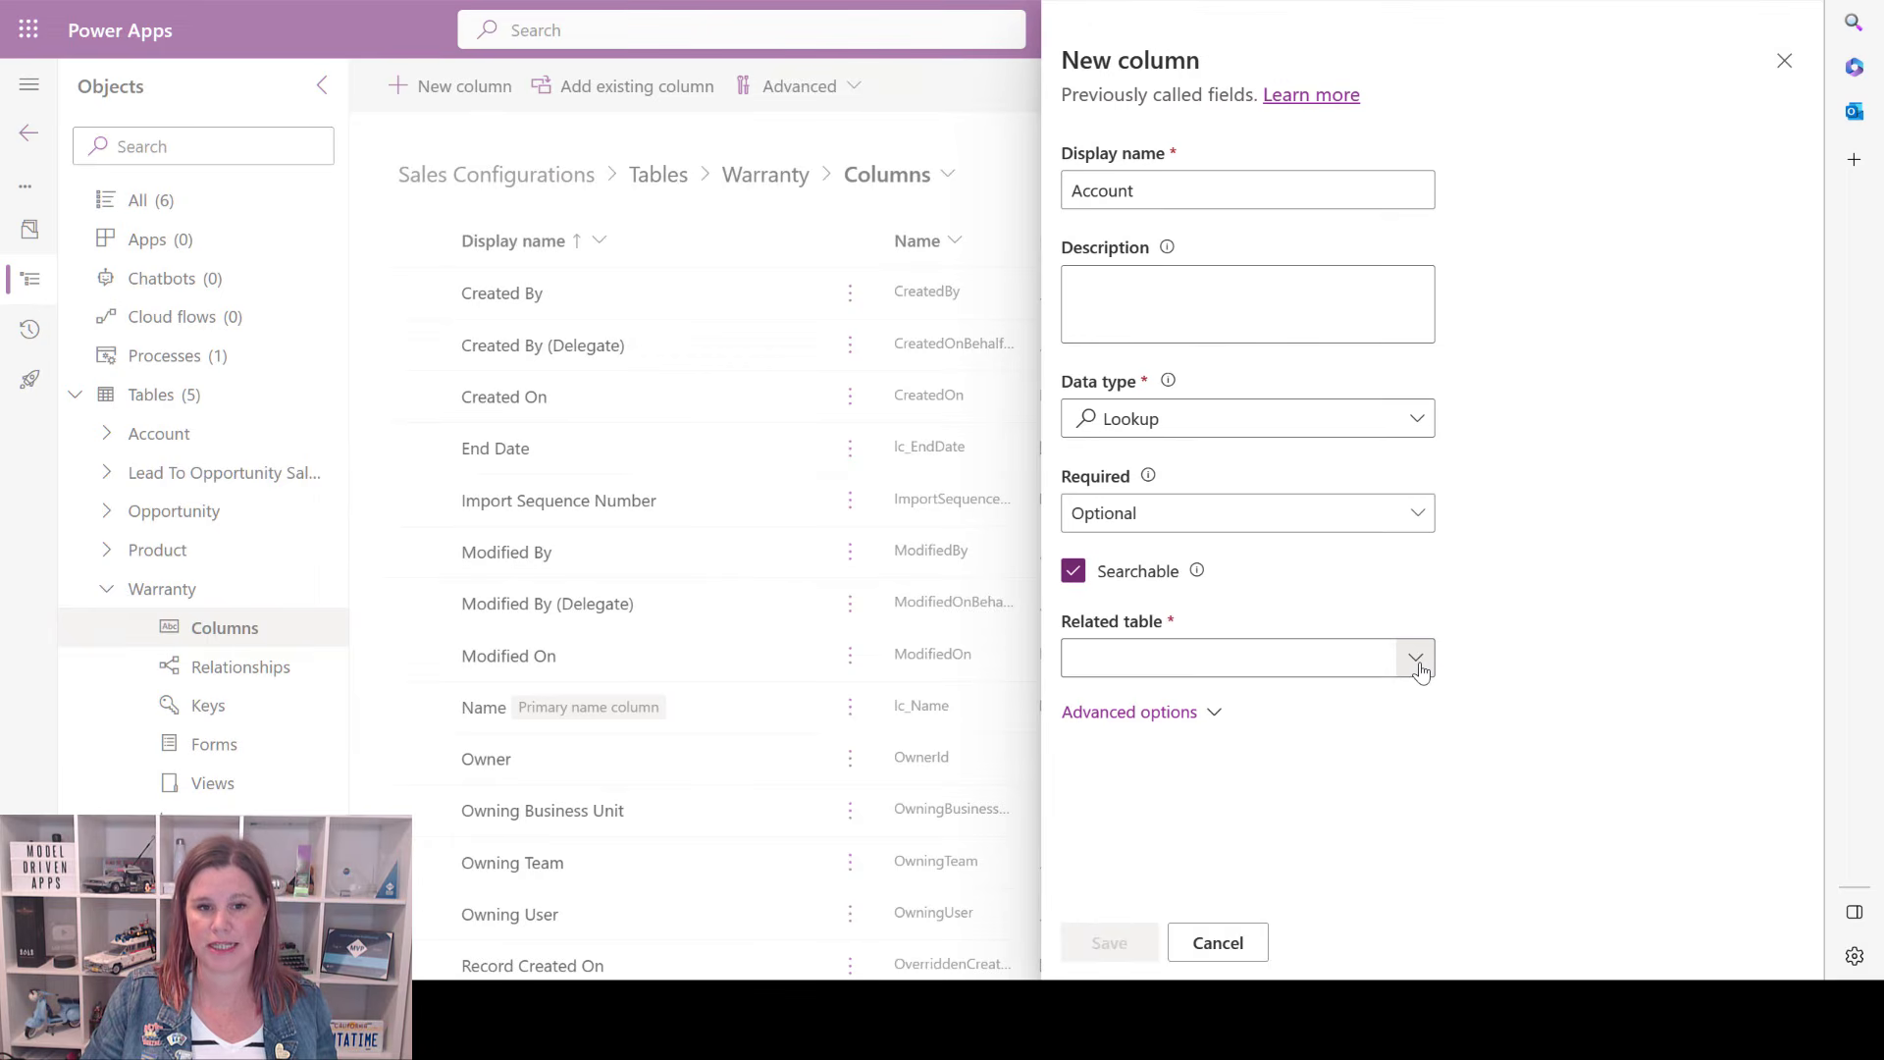
pyautogui.click(1418, 663)
pyautogui.write('account')
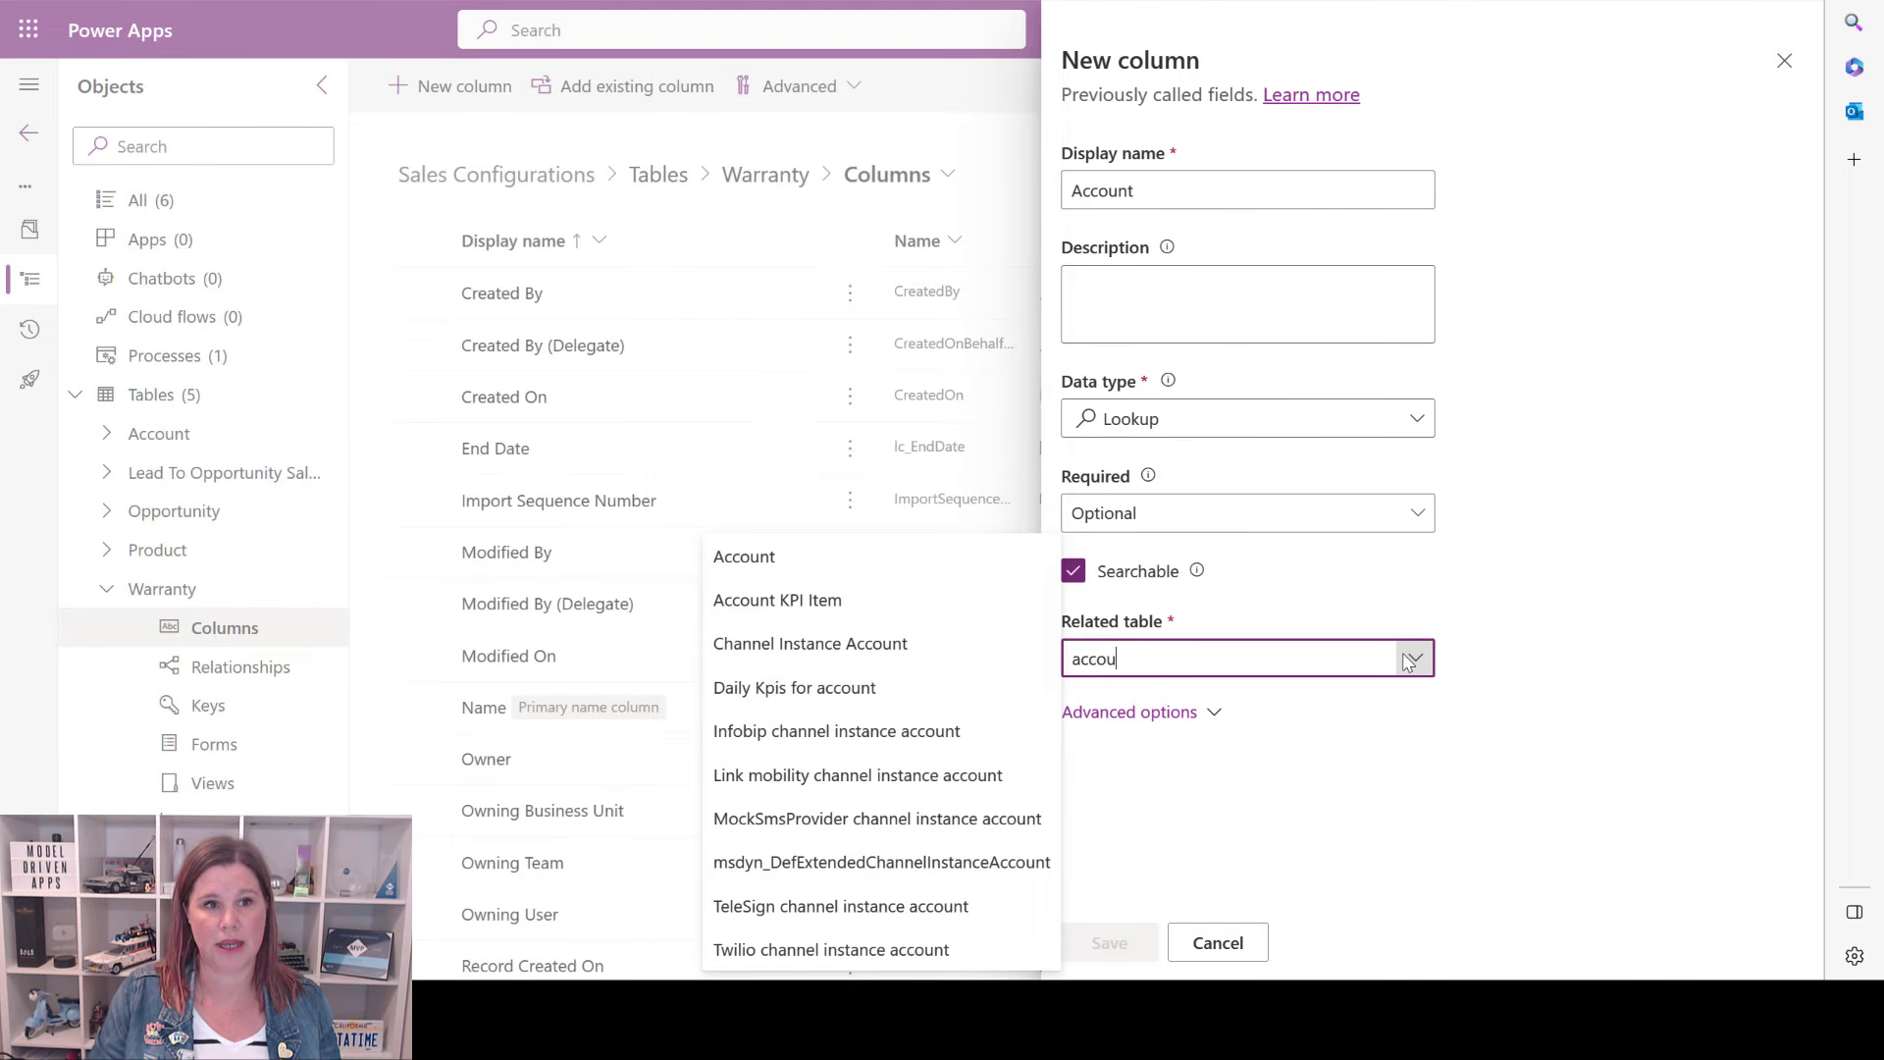
pyautogui.click(746, 673)
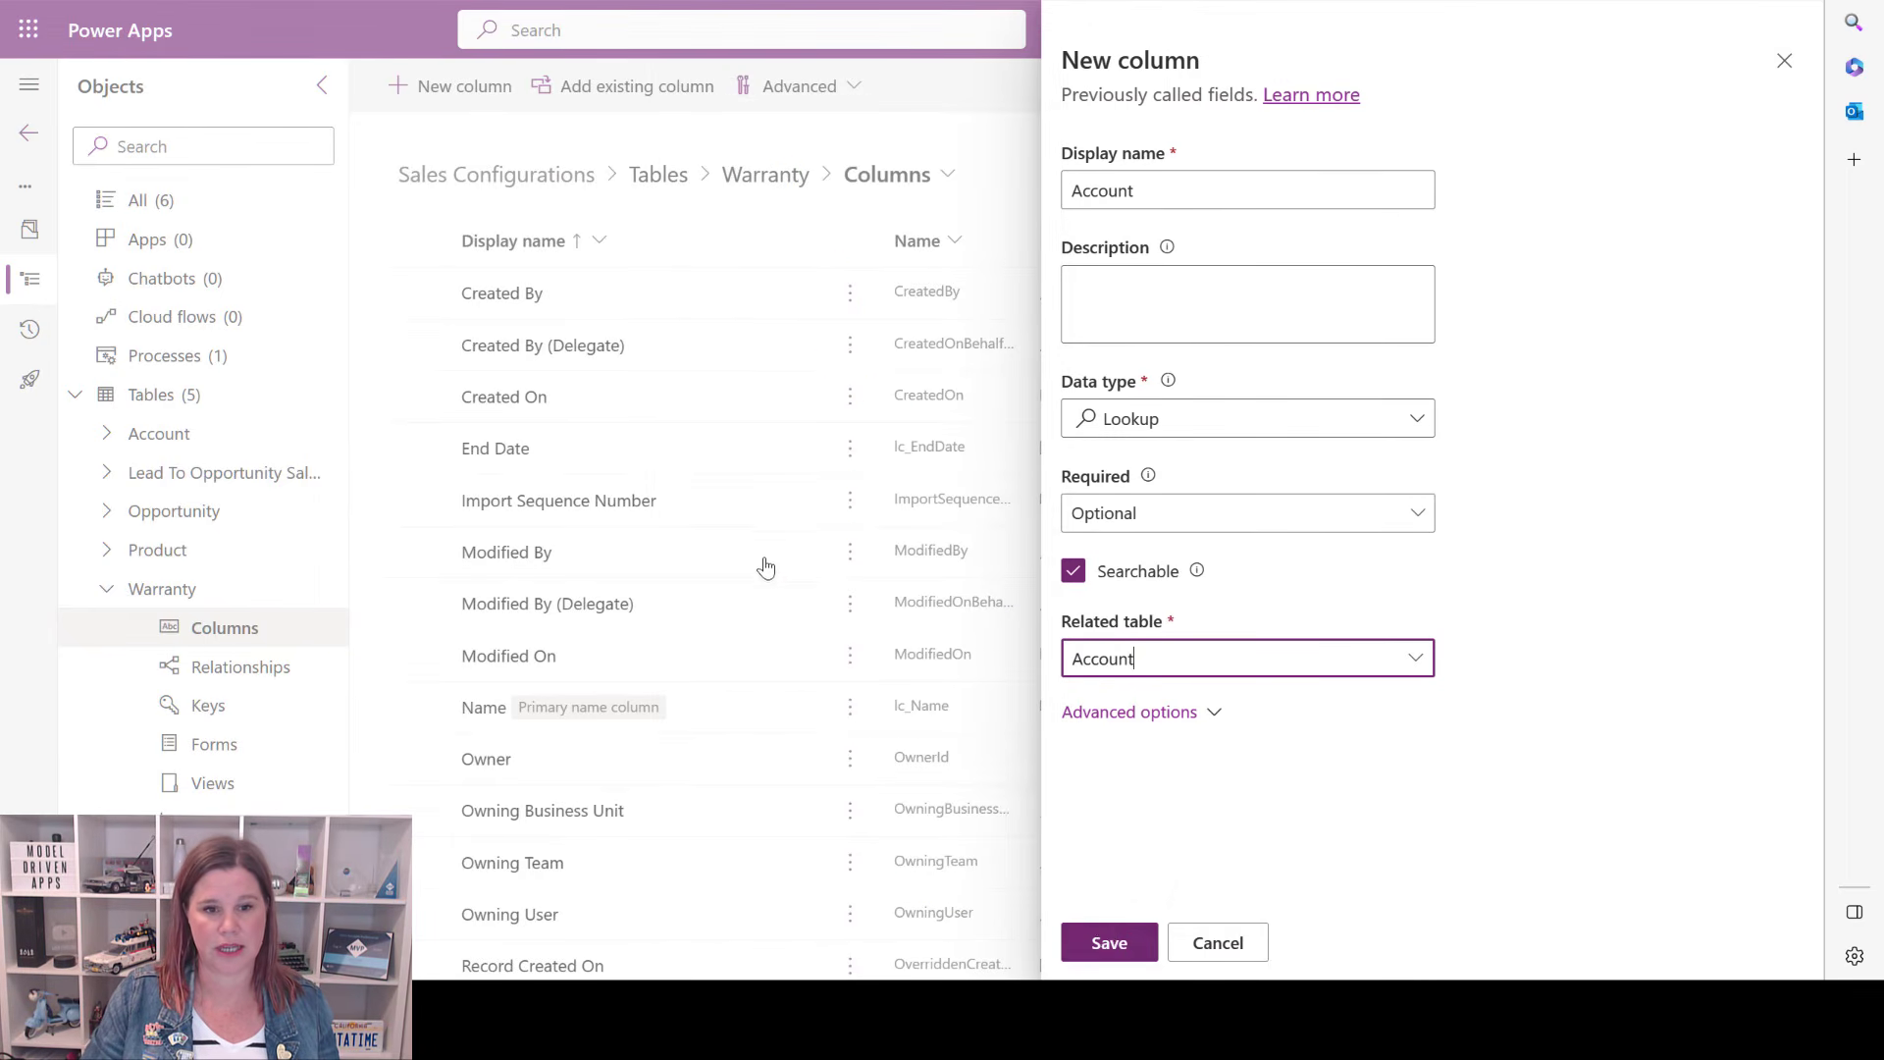
pyautogui.click(1099, 940)
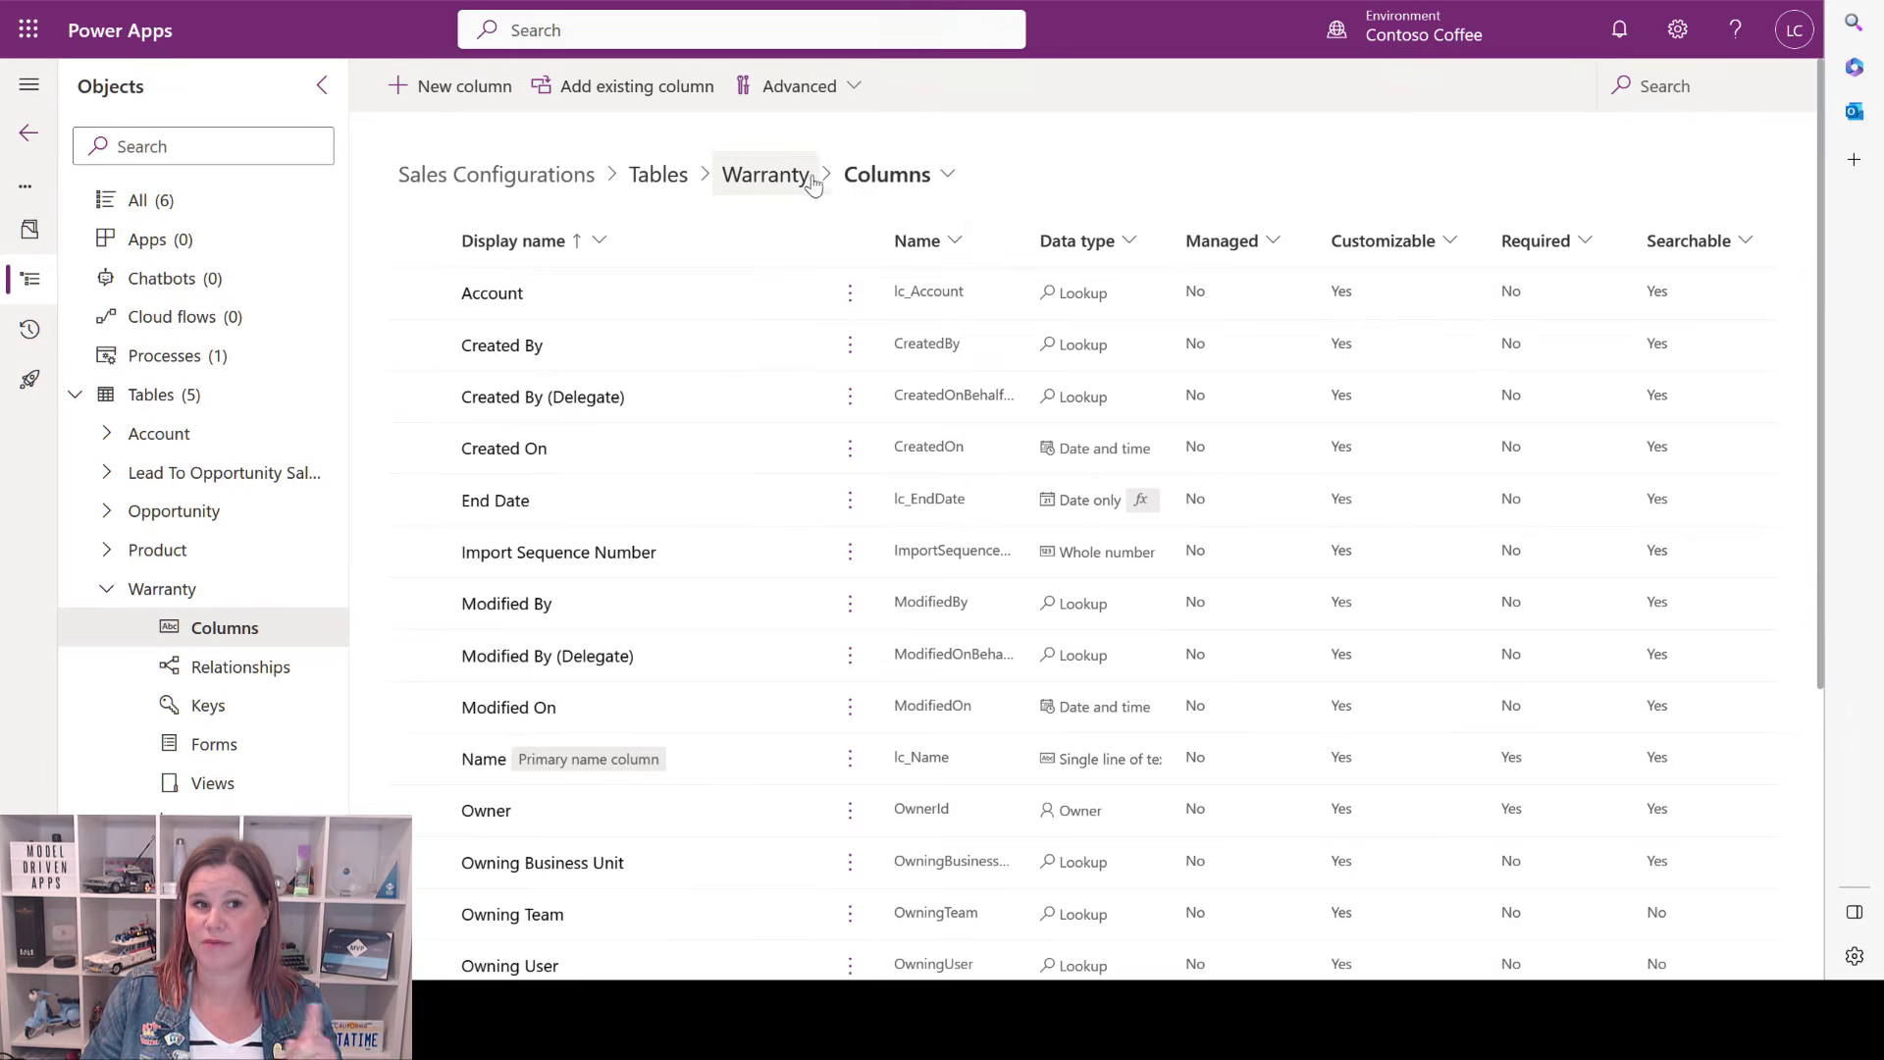
# Create a many-to-one relationship from the Warranty table to the Product table, keeping the default lookup column names.
pyautogui.click(805, 185)
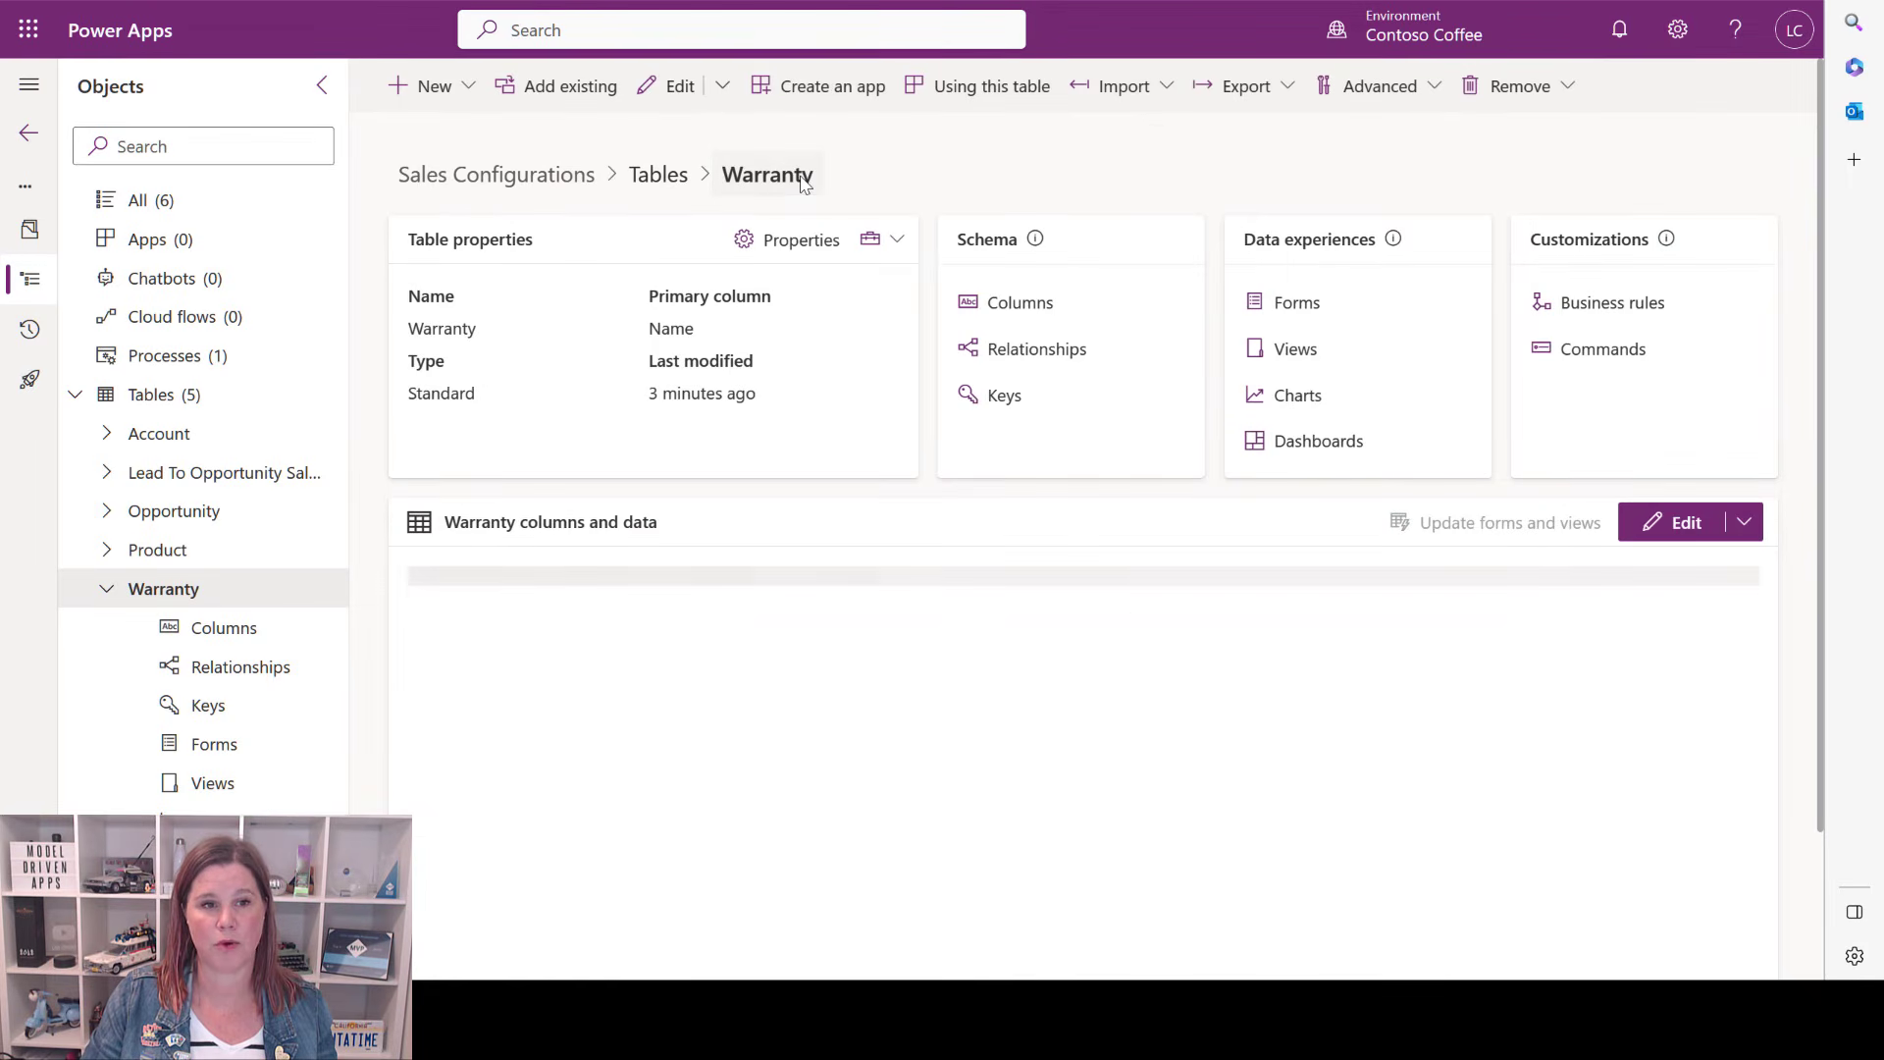
pyautogui.click(1040, 355)
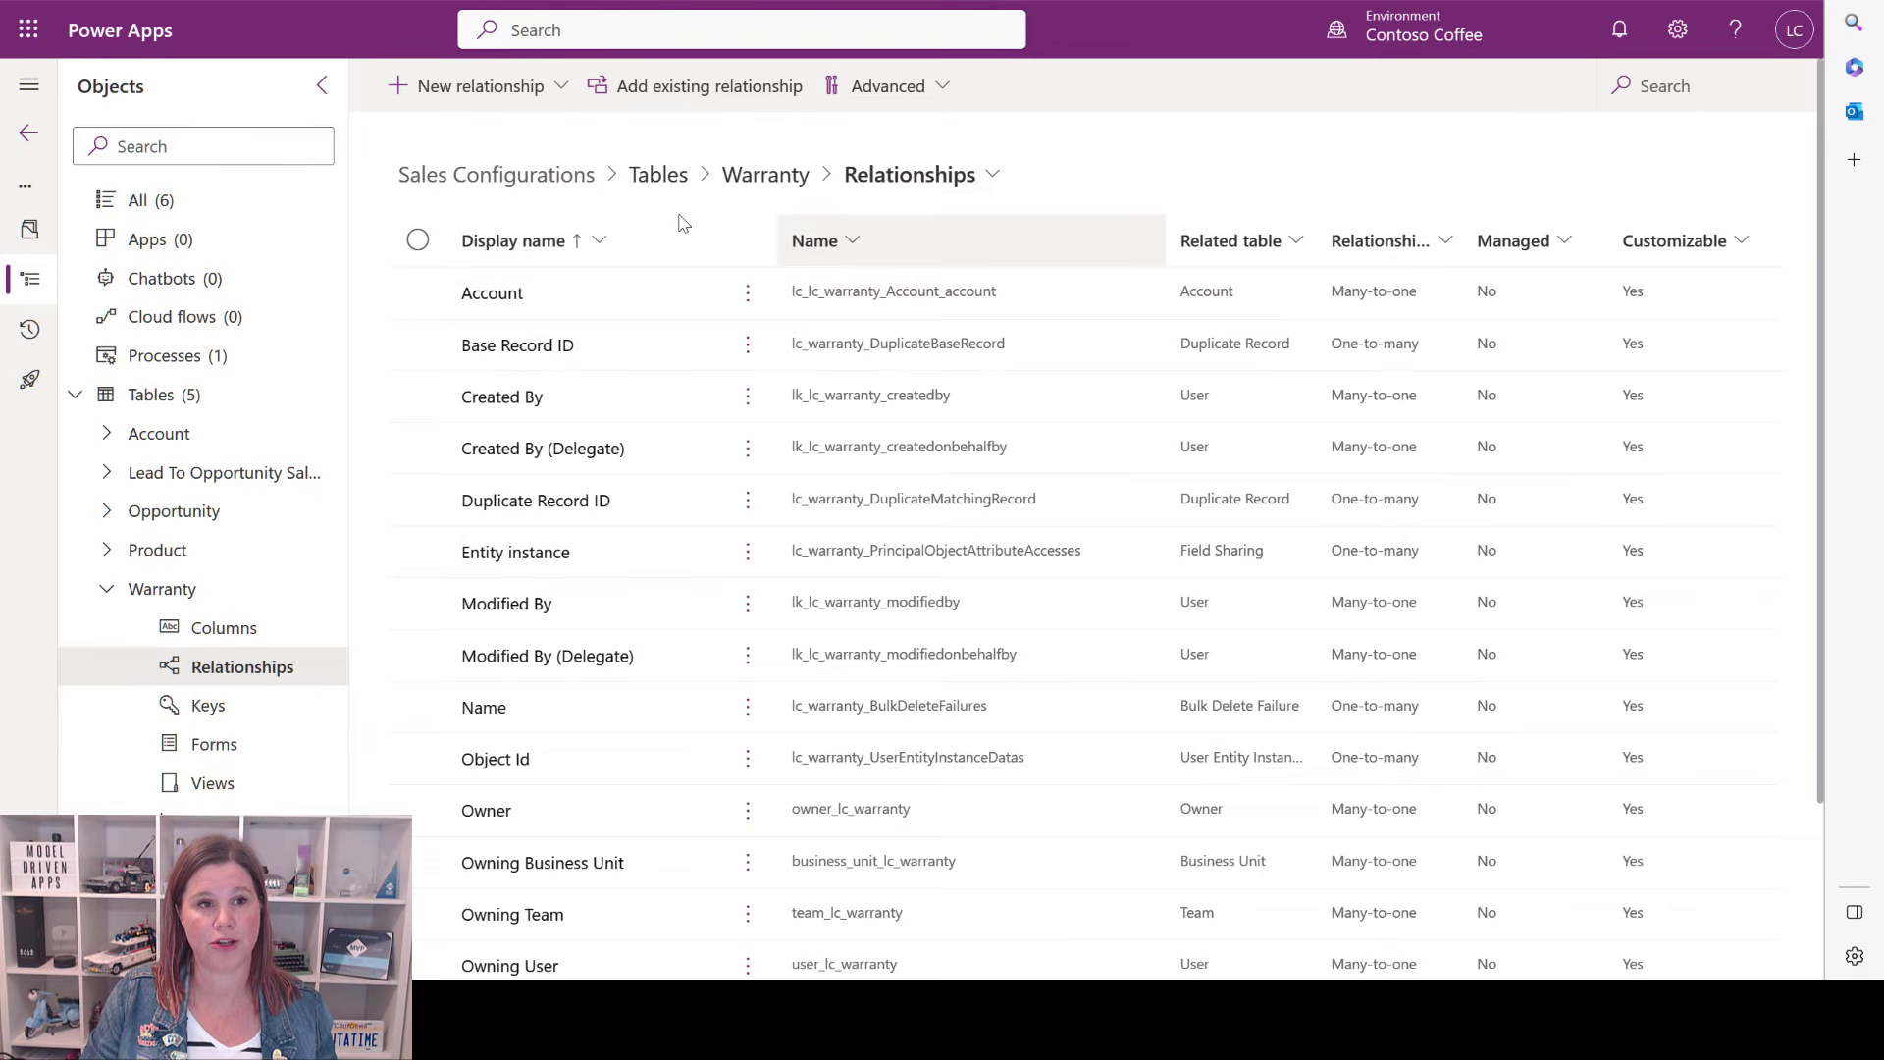
pyautogui.click(560, 87)
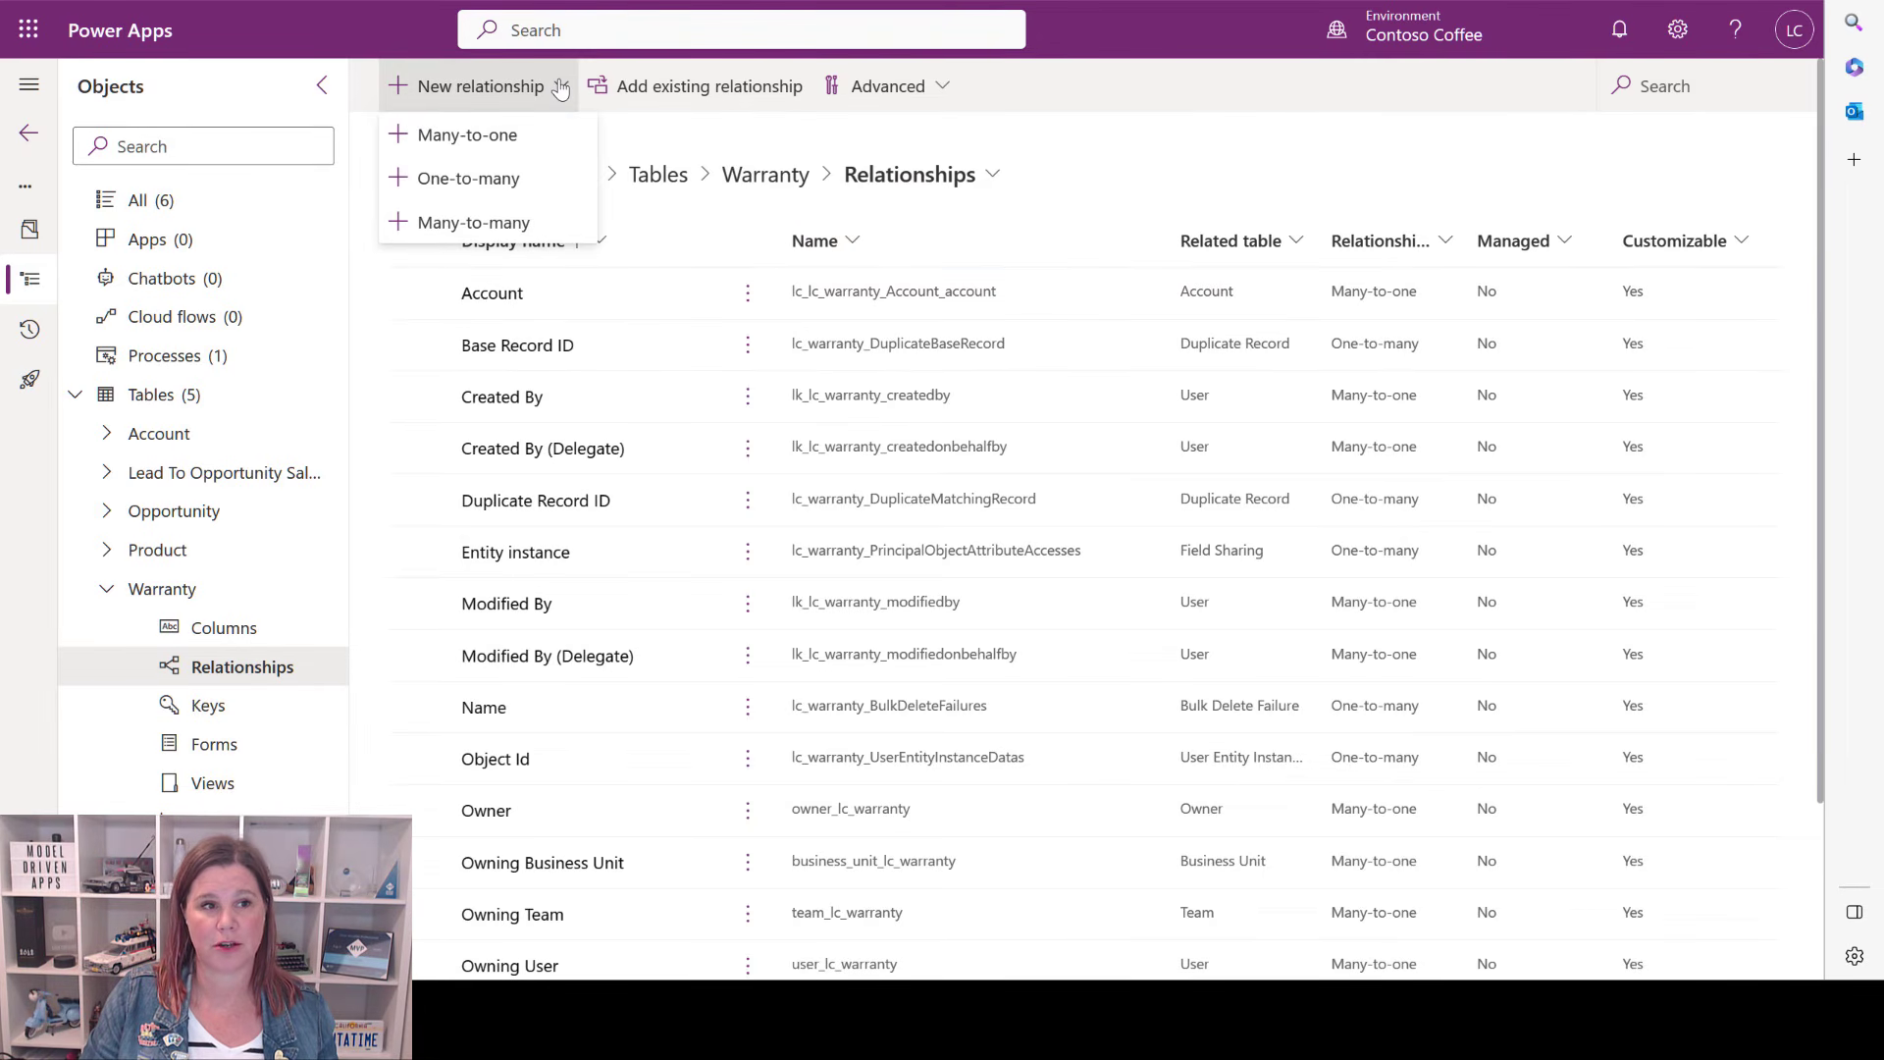
pyautogui.click(528, 139)
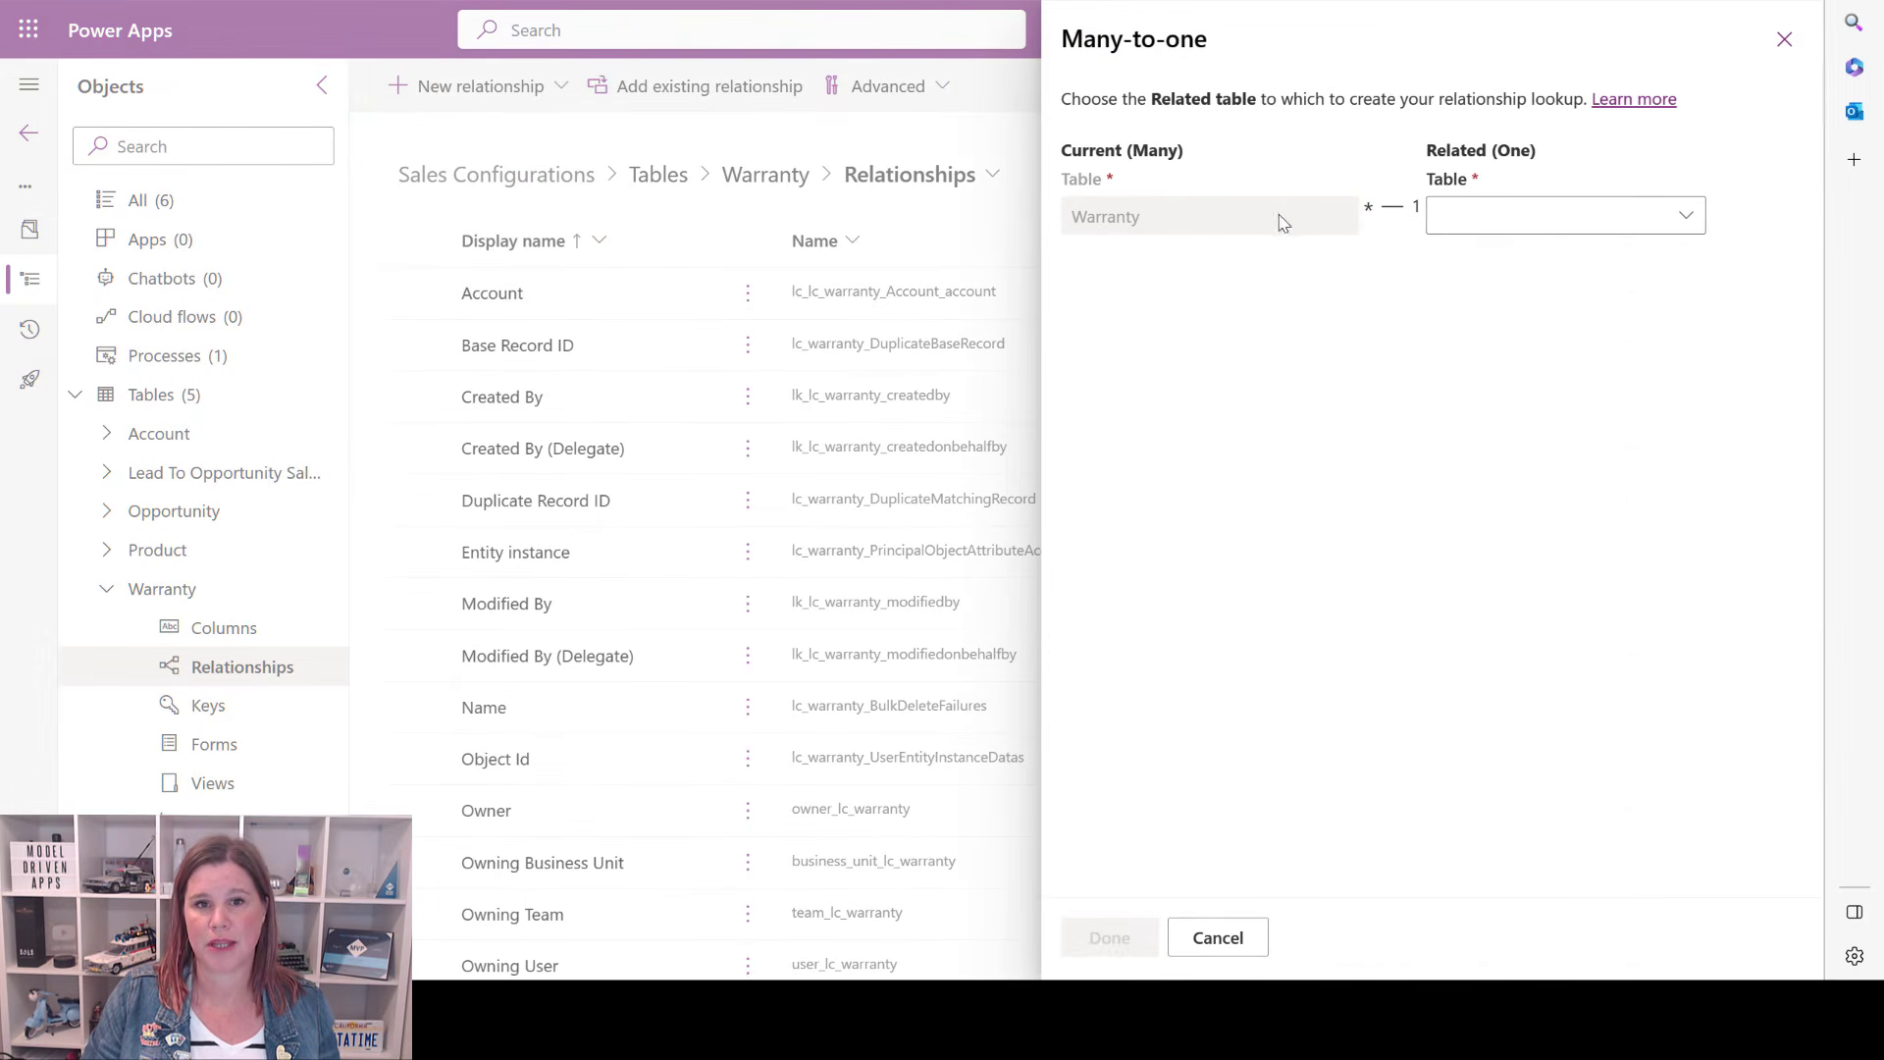
pyautogui.click(1690, 218)
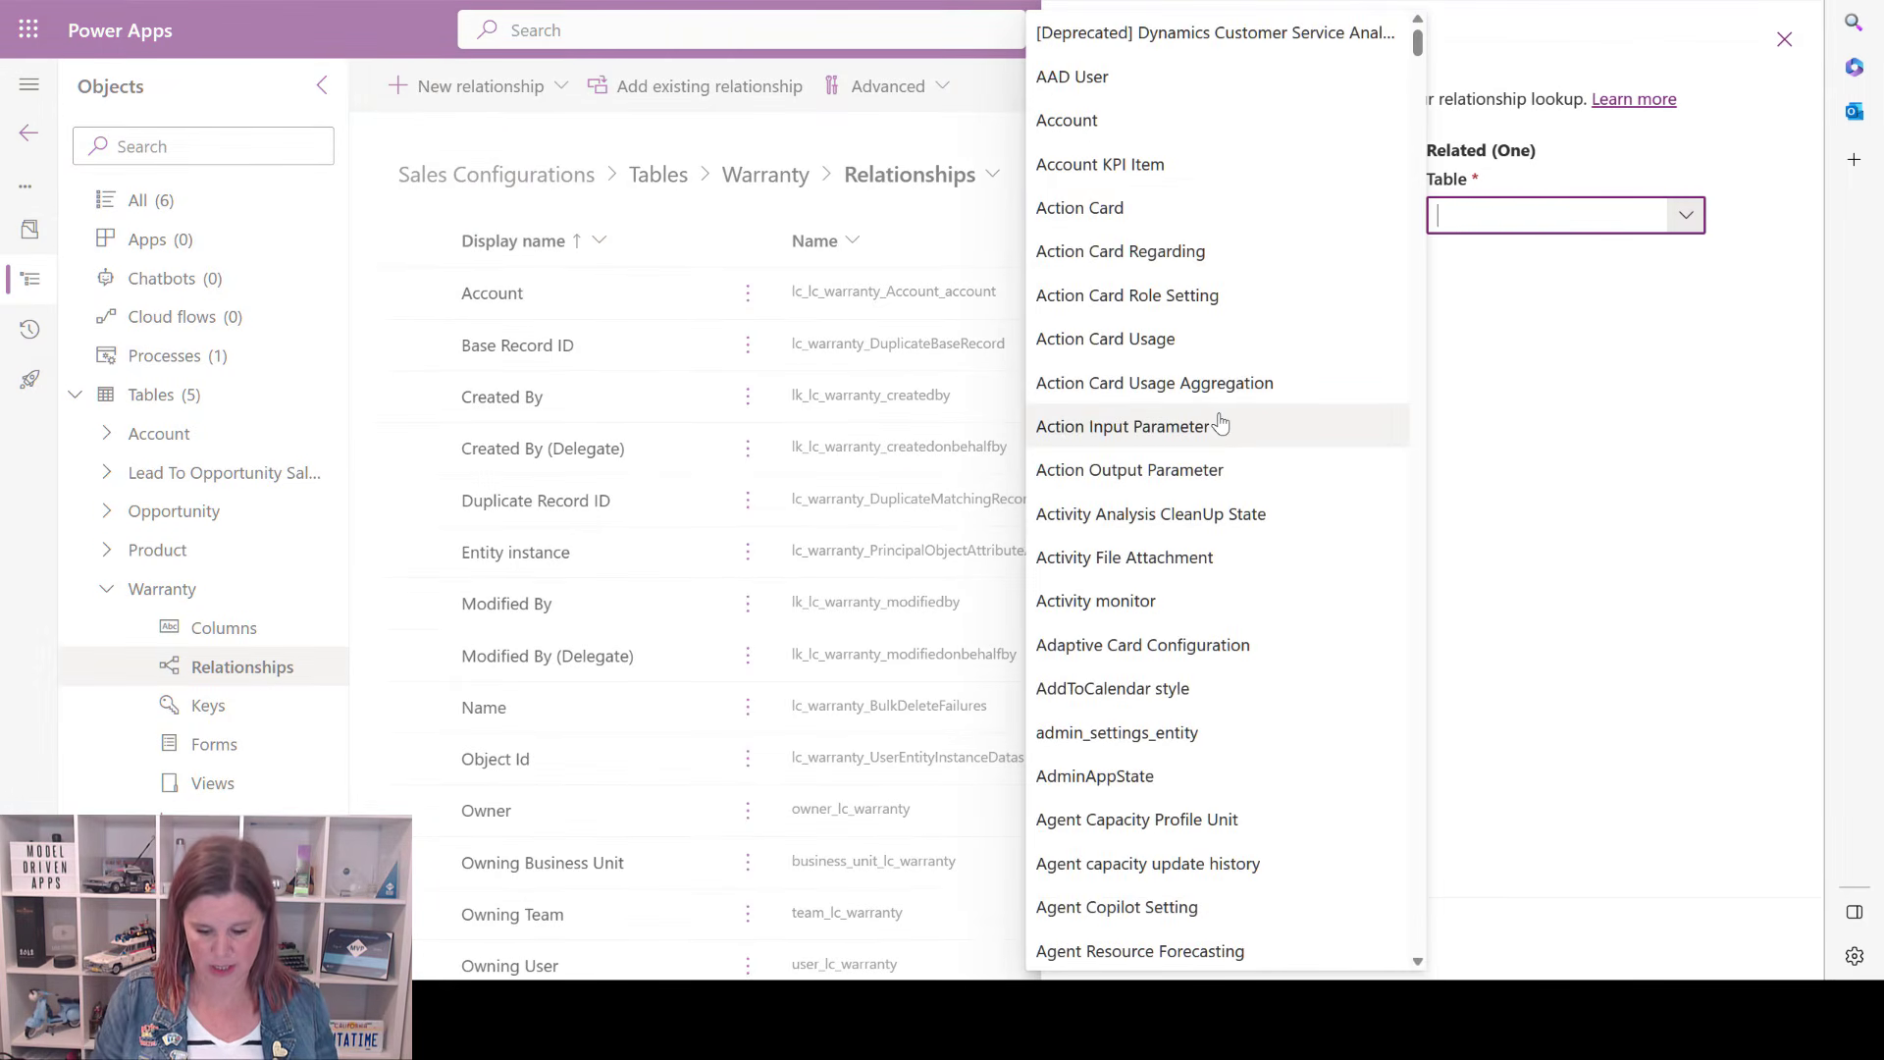
pyautogui.write('produc')
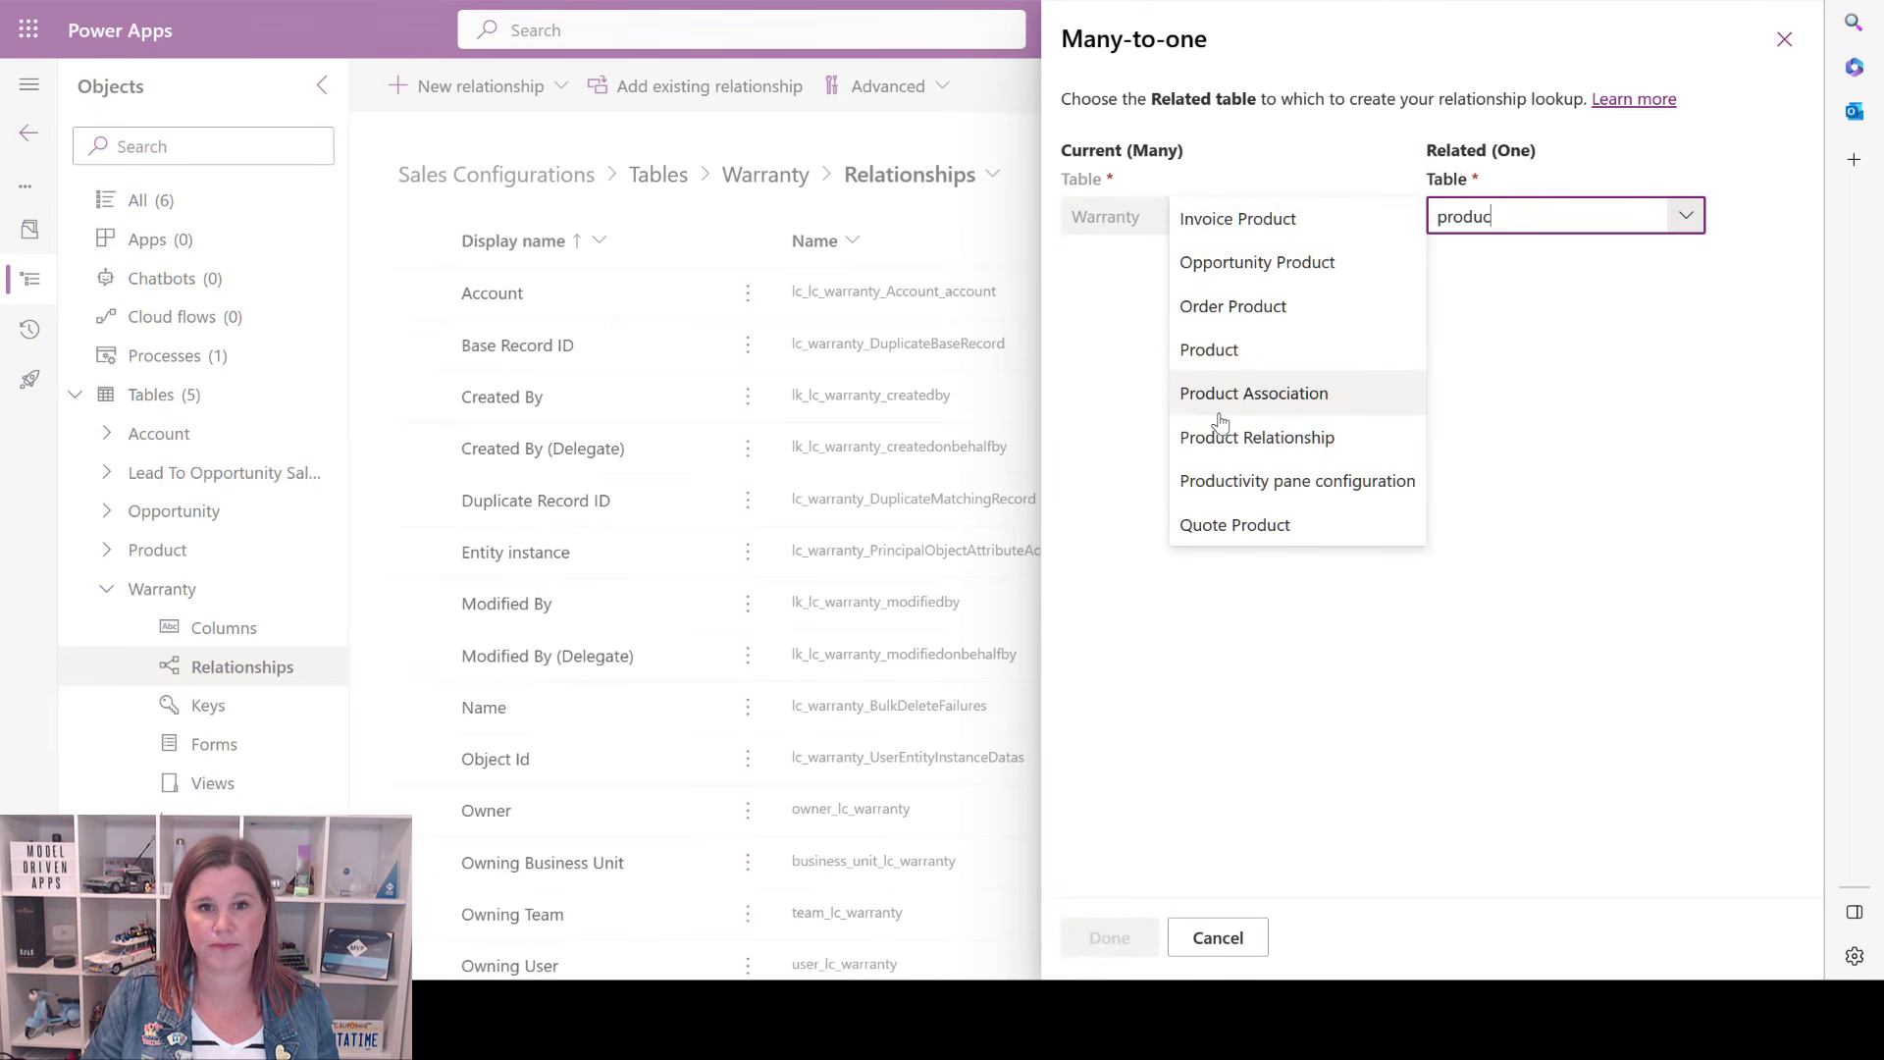
pyautogui.click(1224, 351)
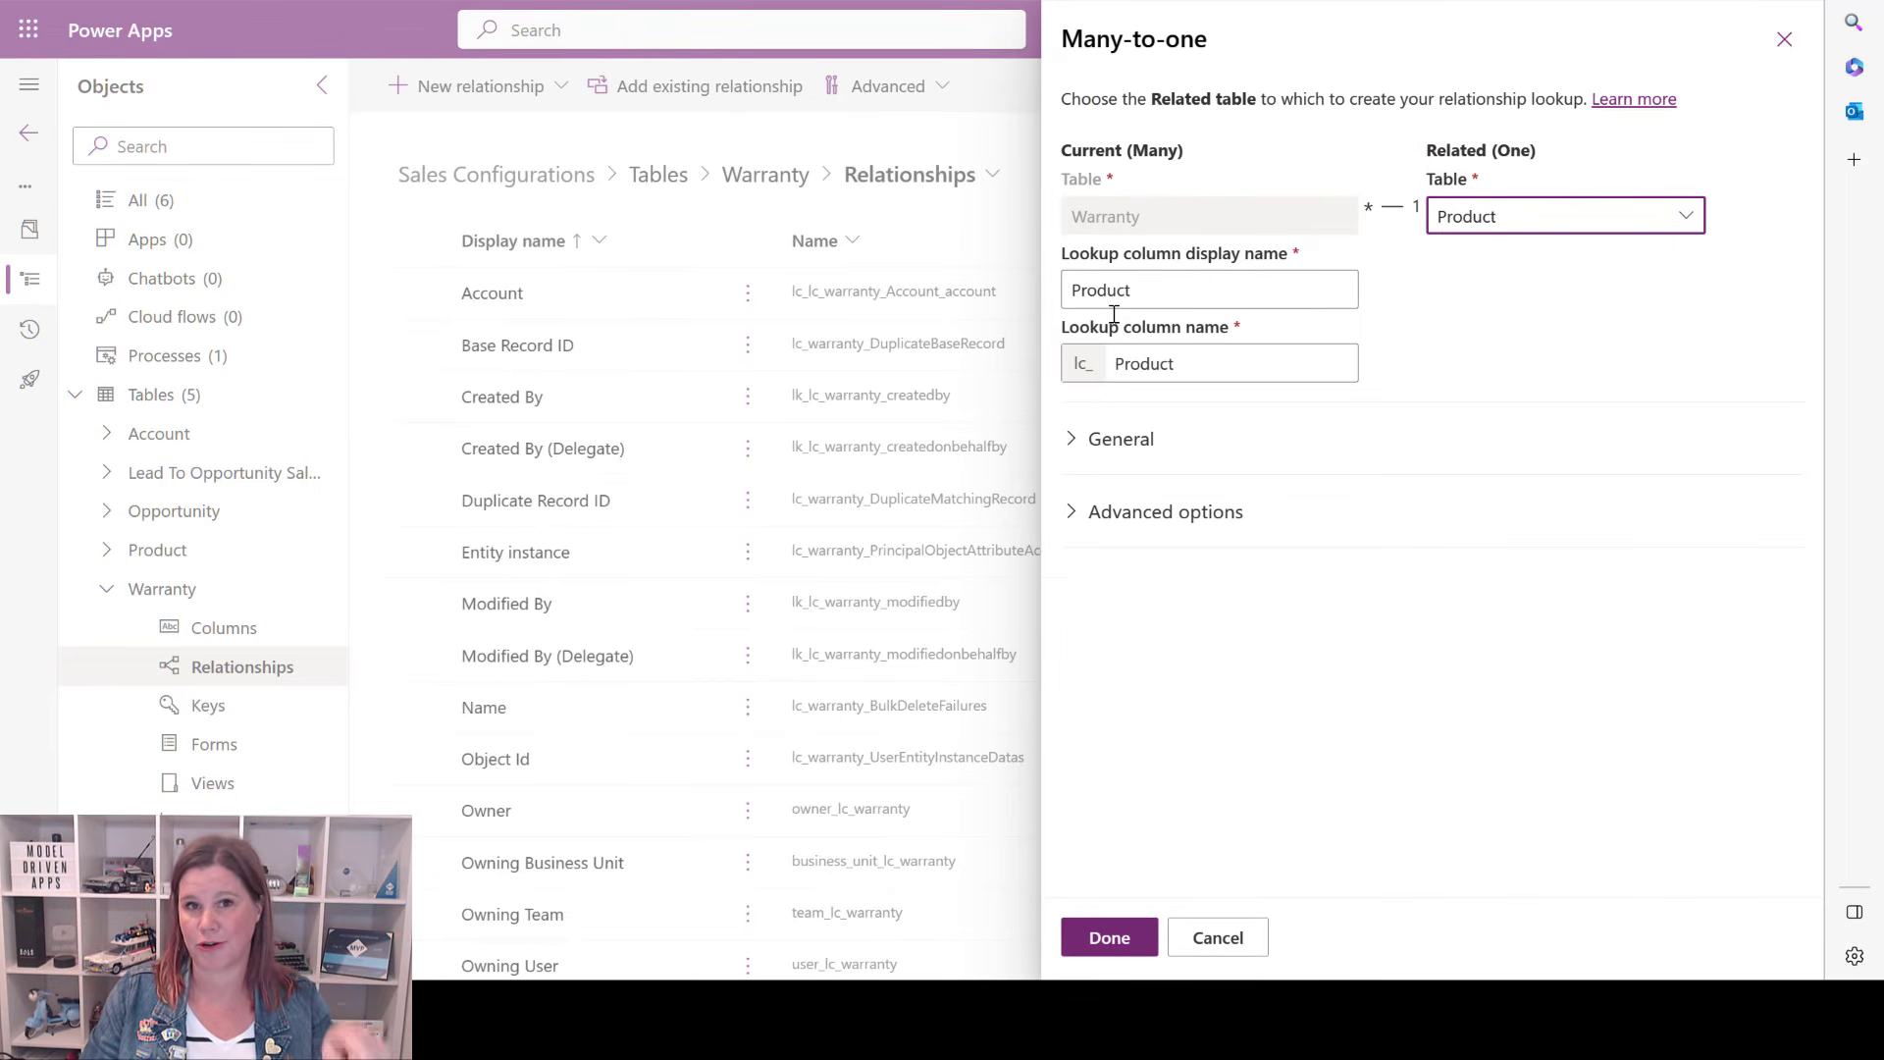
pyautogui.click(1093, 952)
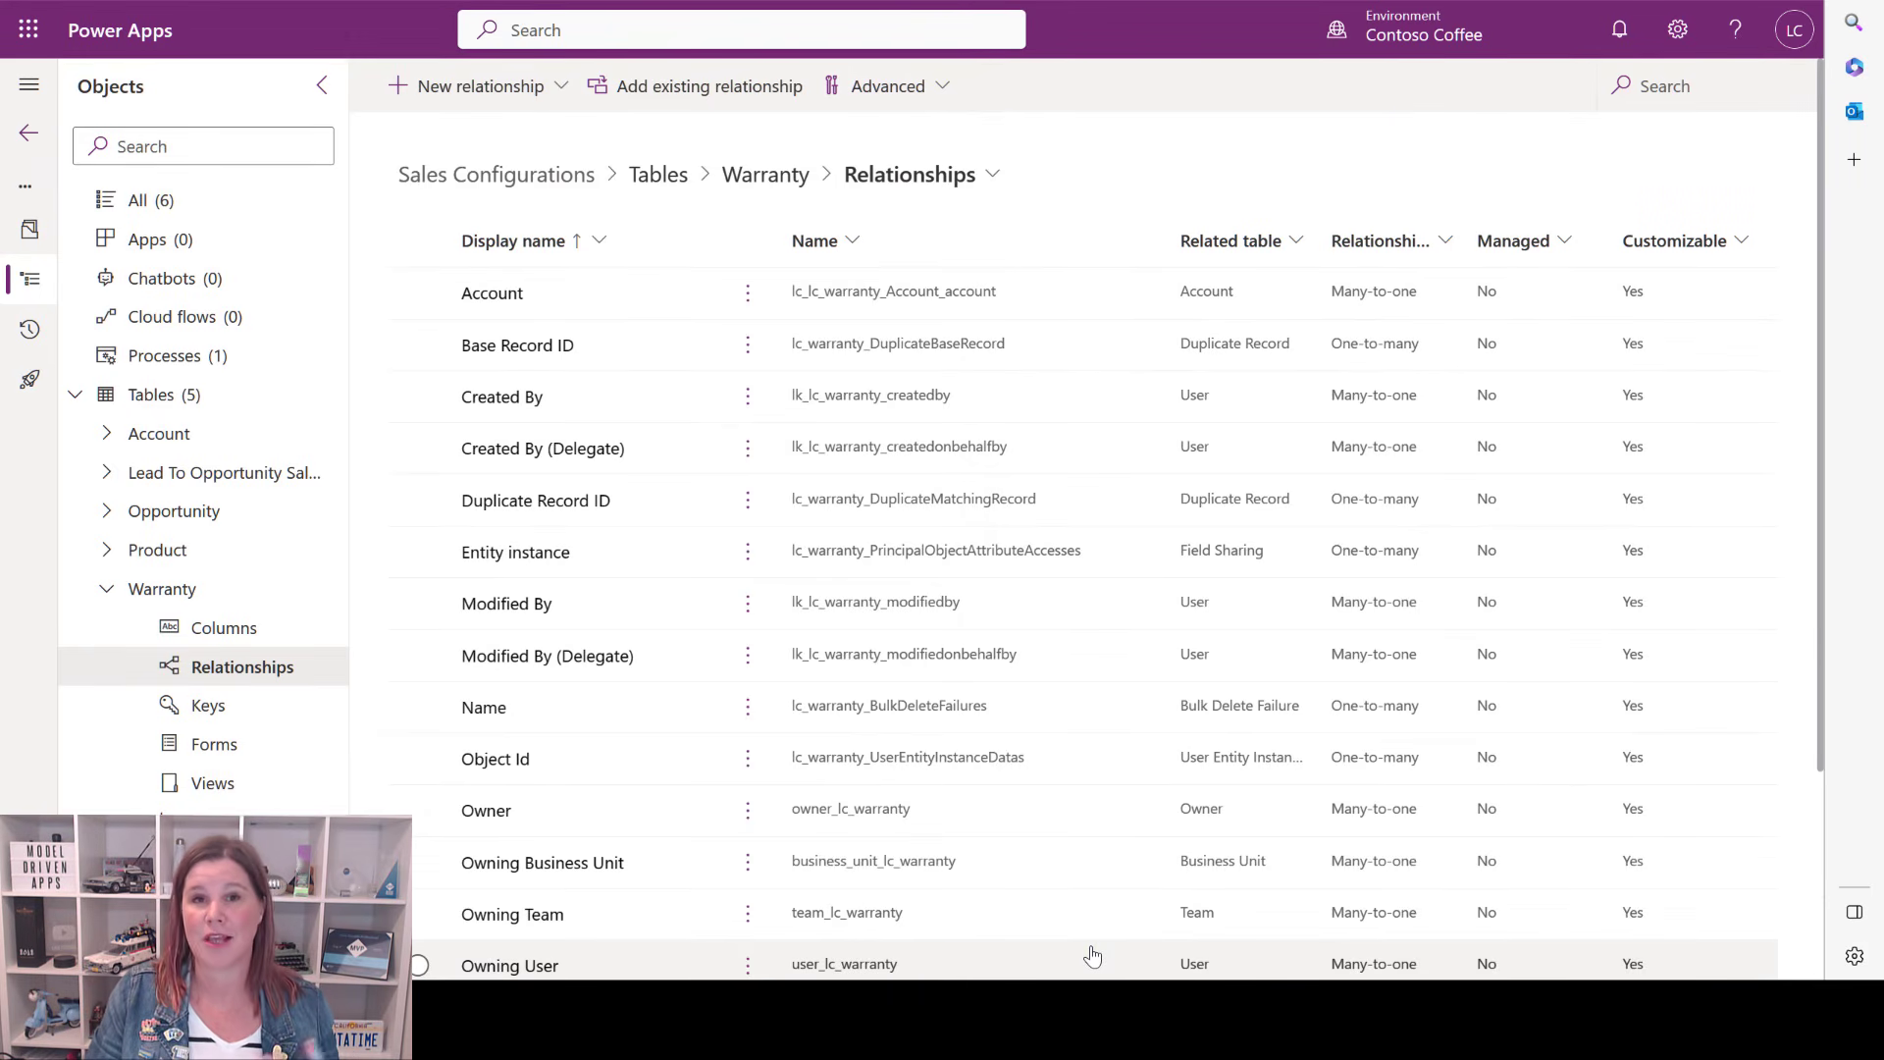
# Add the Start Date, End Date, Account and Product fields between Name and Owner on Warranty's main Information form and save it.
pyautogui.click(741, 171)
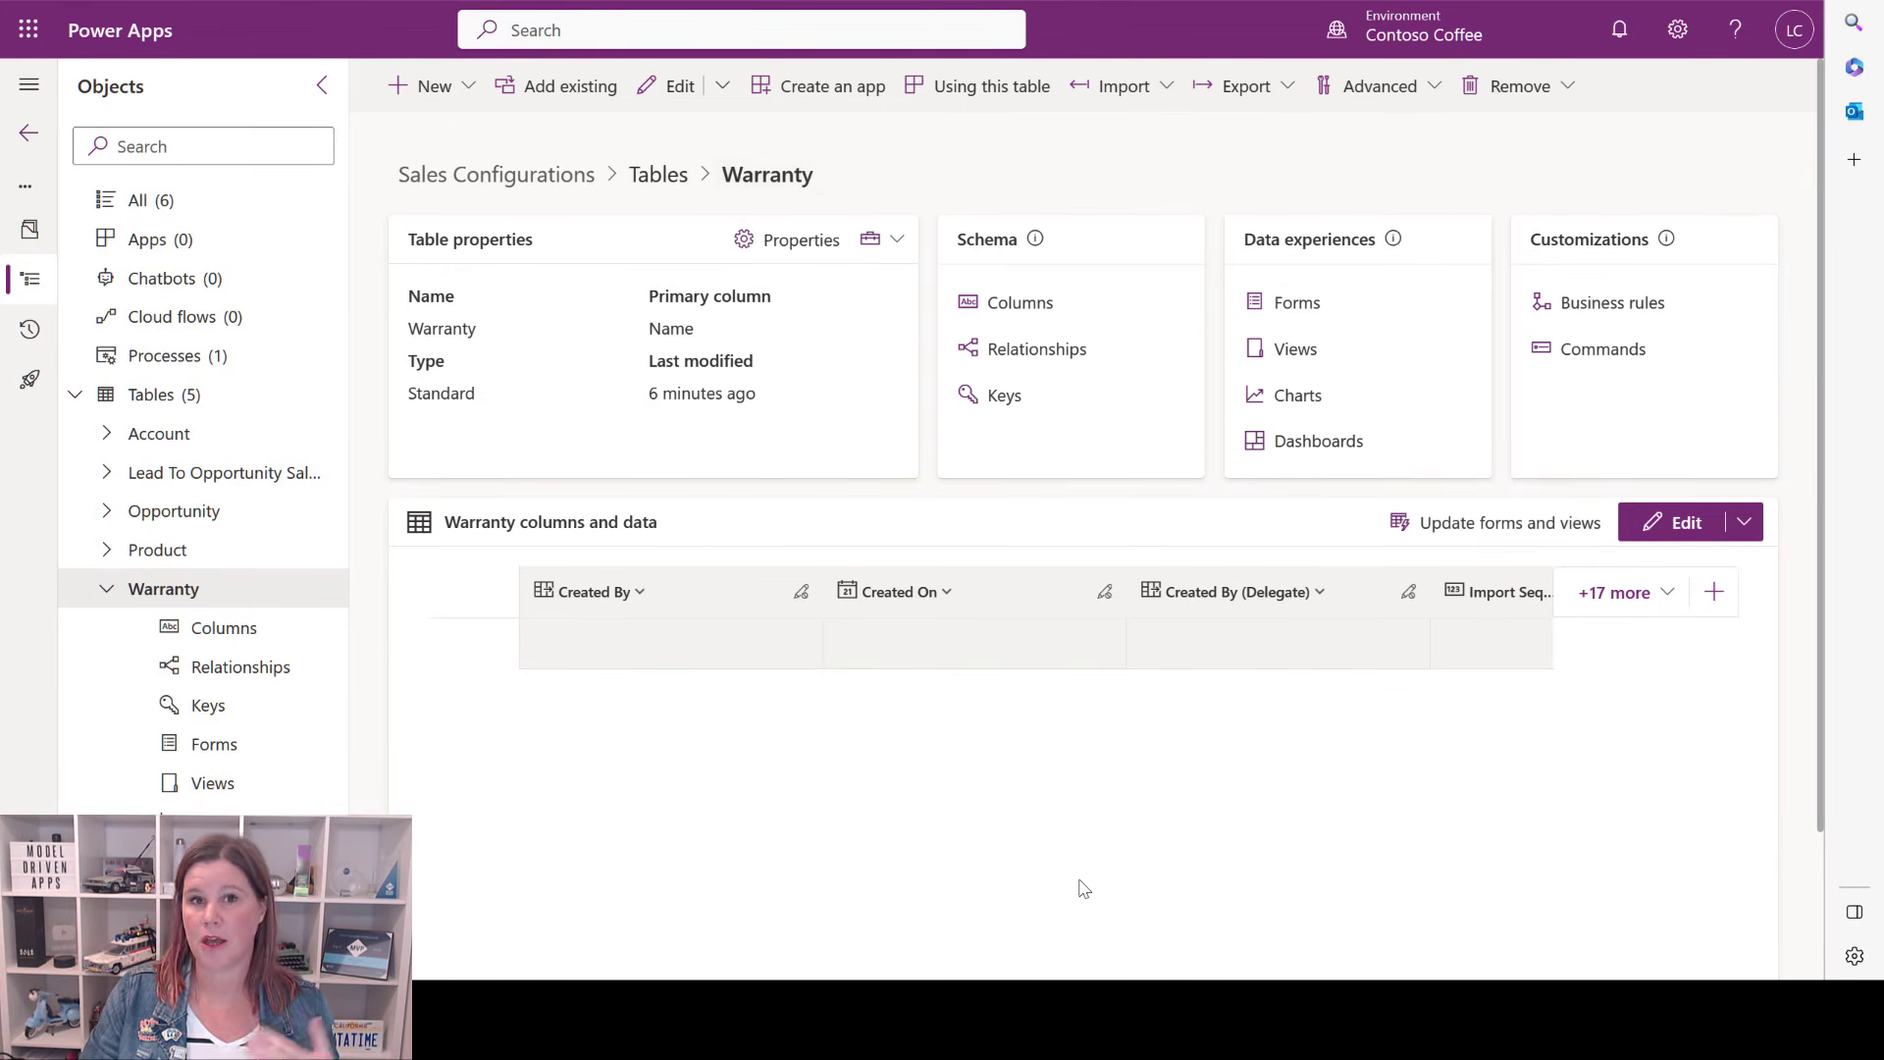
pyautogui.click(1323, 305)
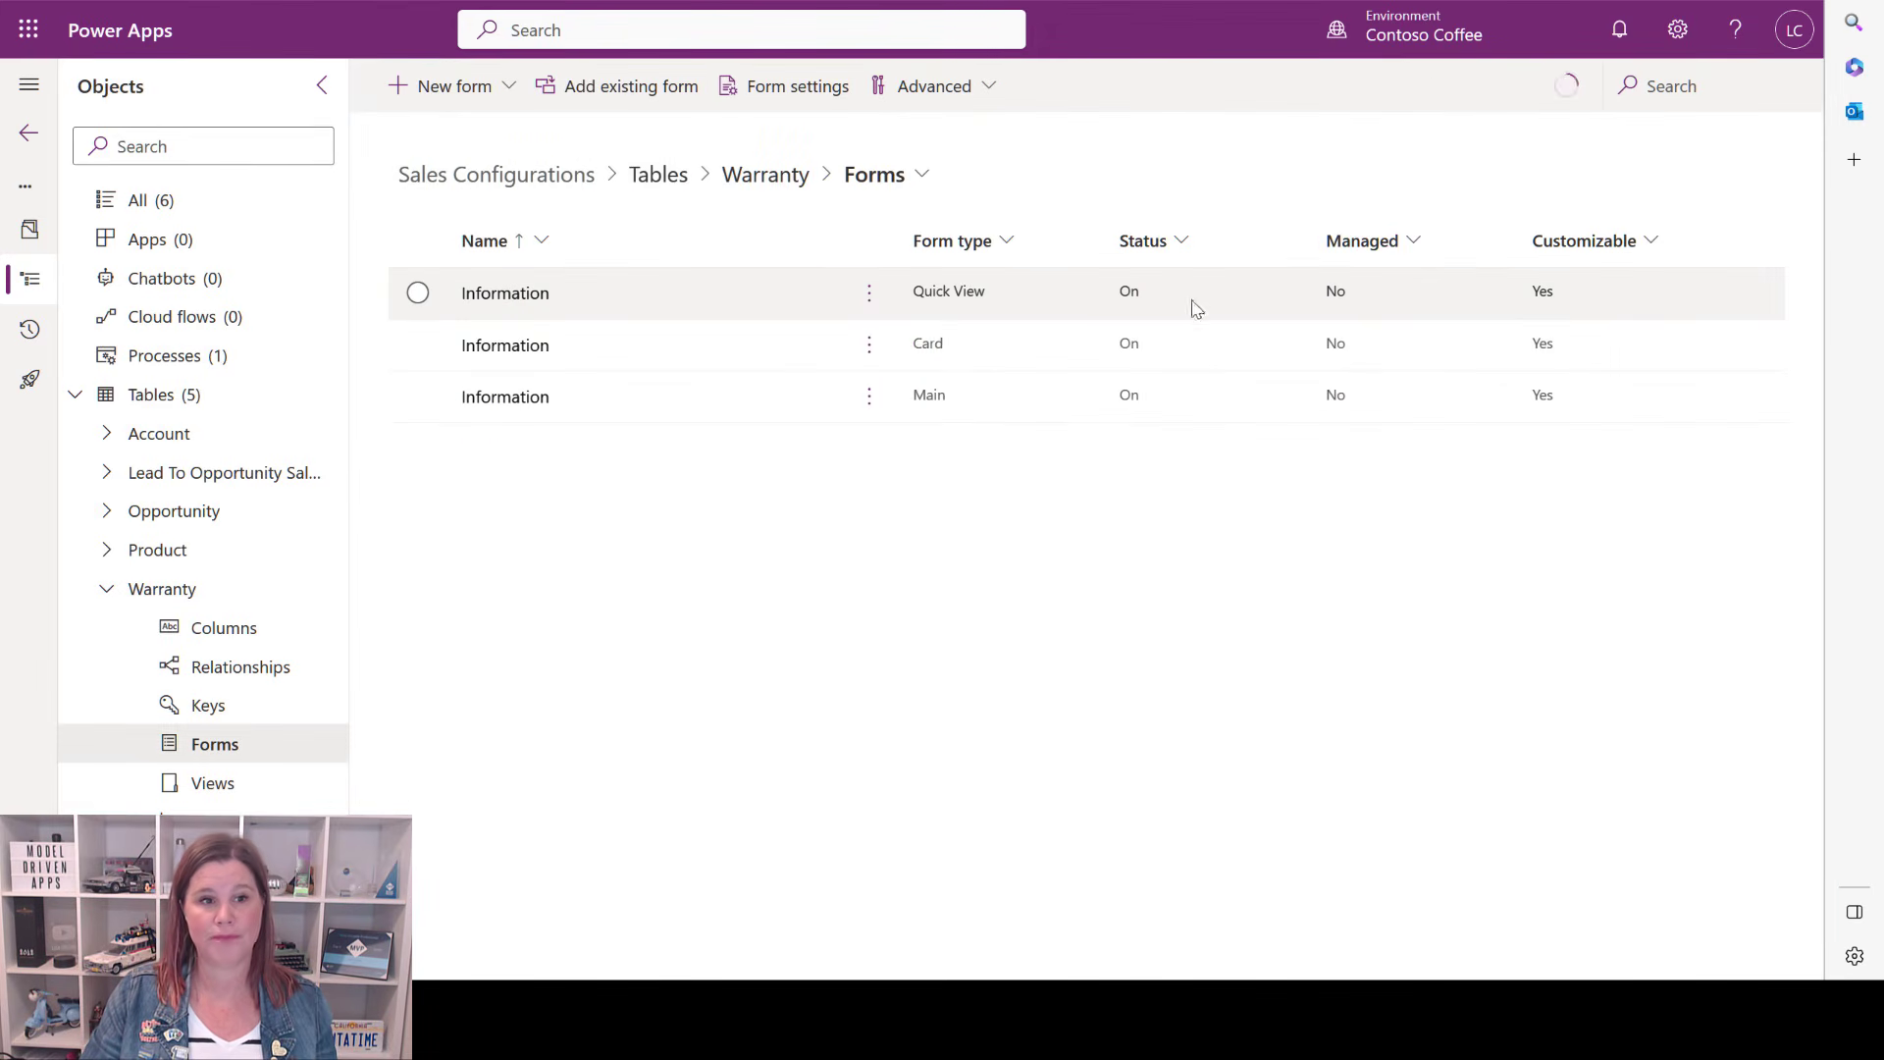
pyautogui.click(518, 401)
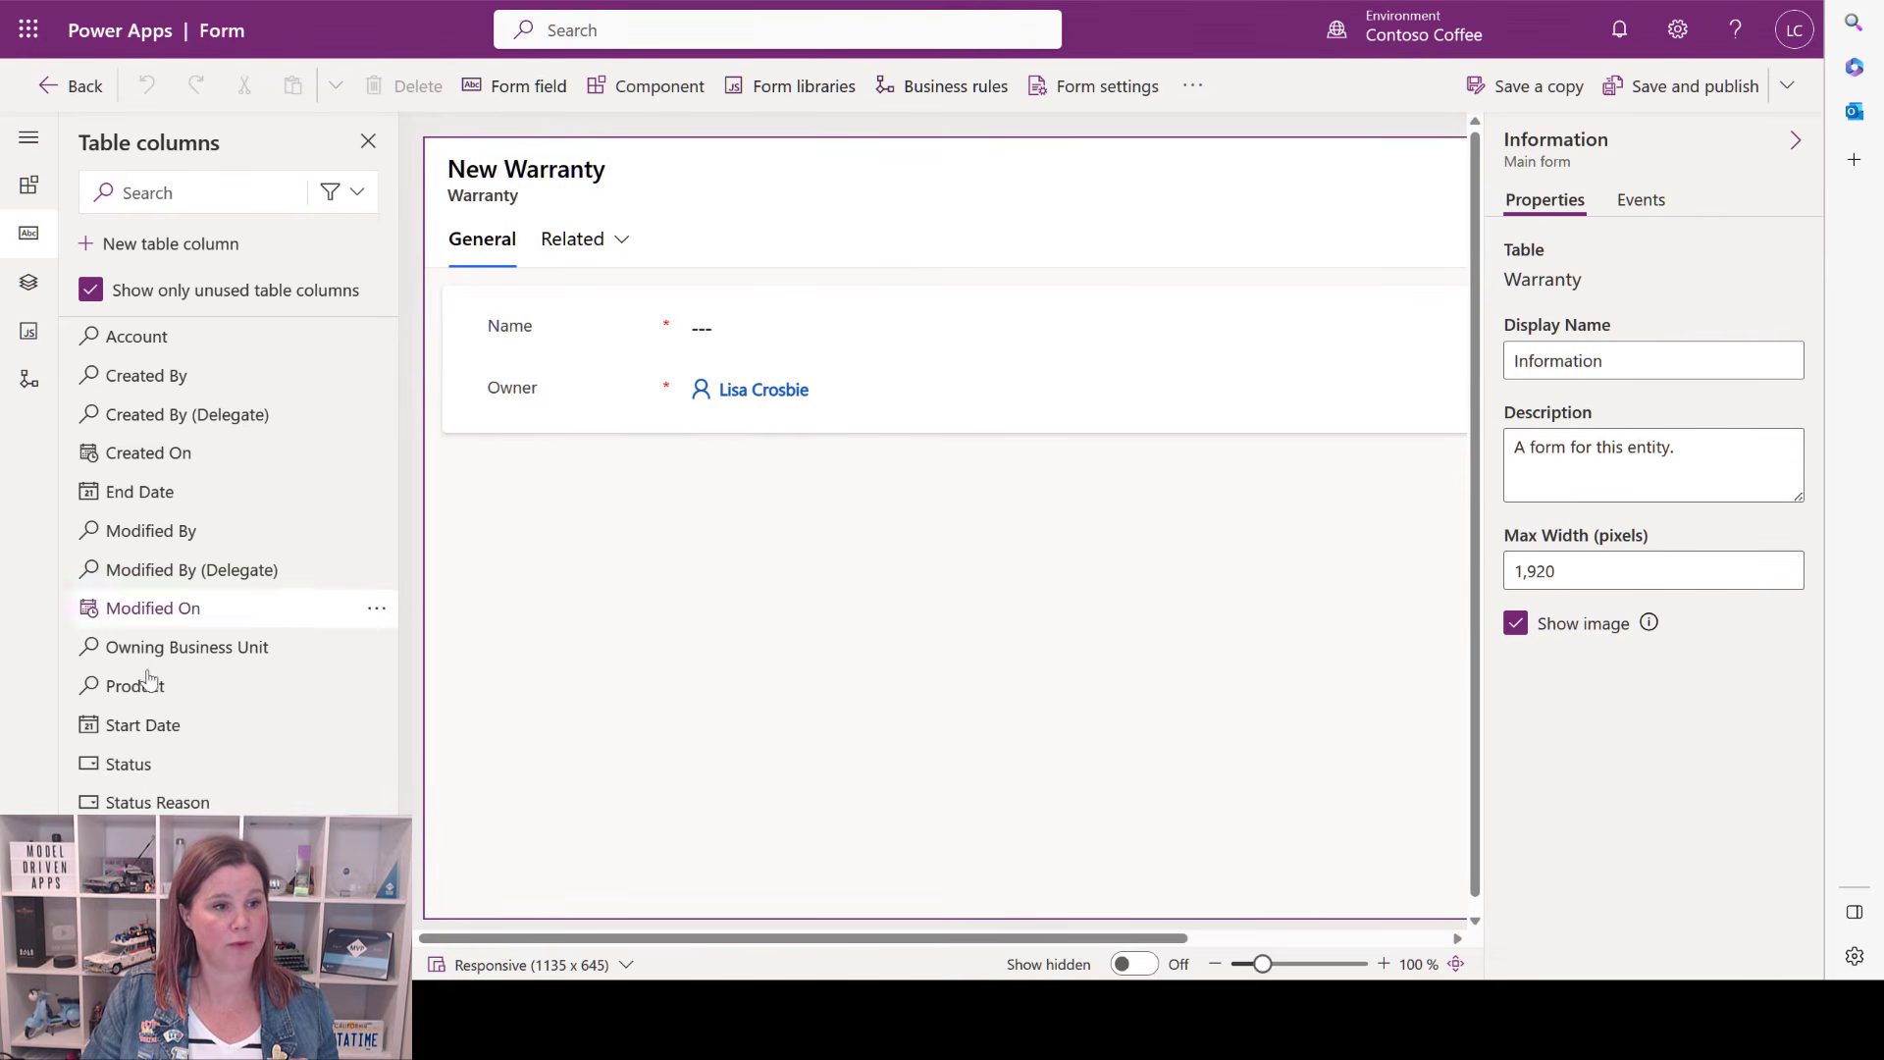
pyautogui.moveTo(147, 724); pyautogui.dragTo(518, 357)
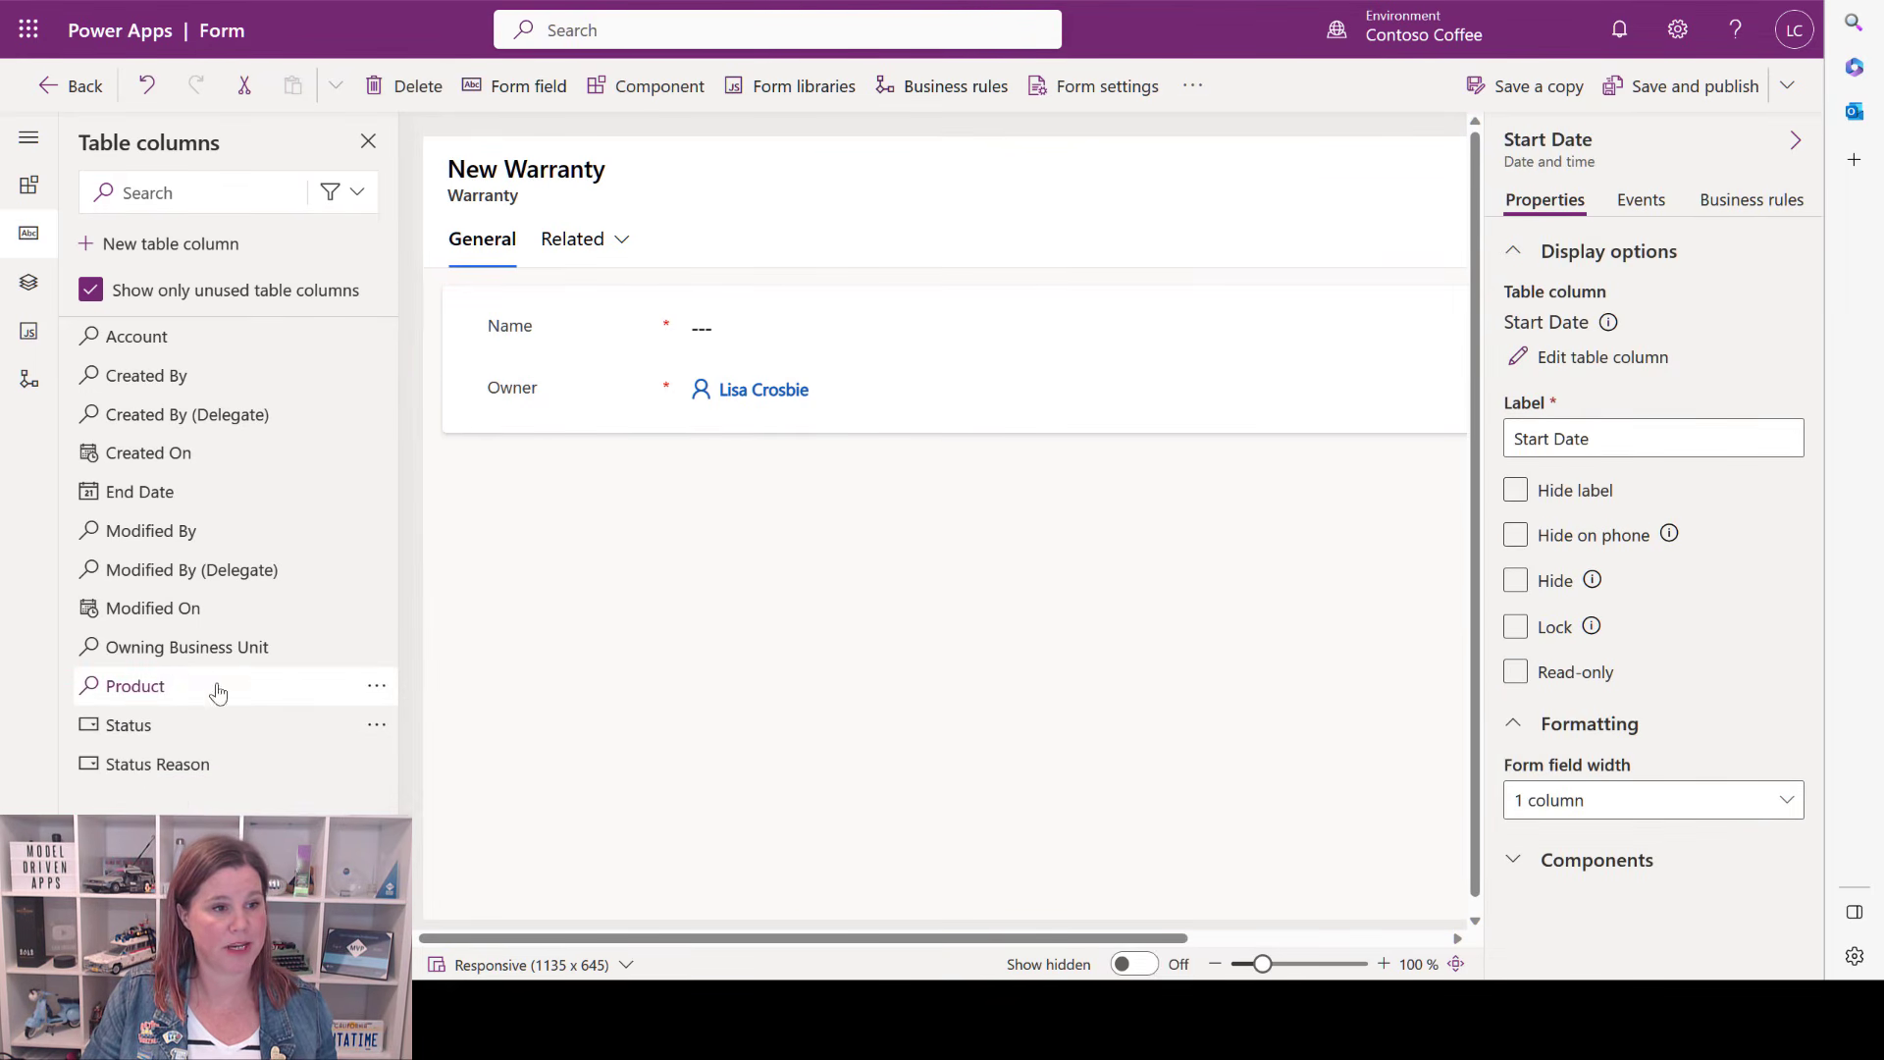
pyautogui.moveTo(140, 503); pyautogui.dragTo(498, 444)
pyautogui.moveTo(137, 345); pyautogui.dragTo(425, 530)
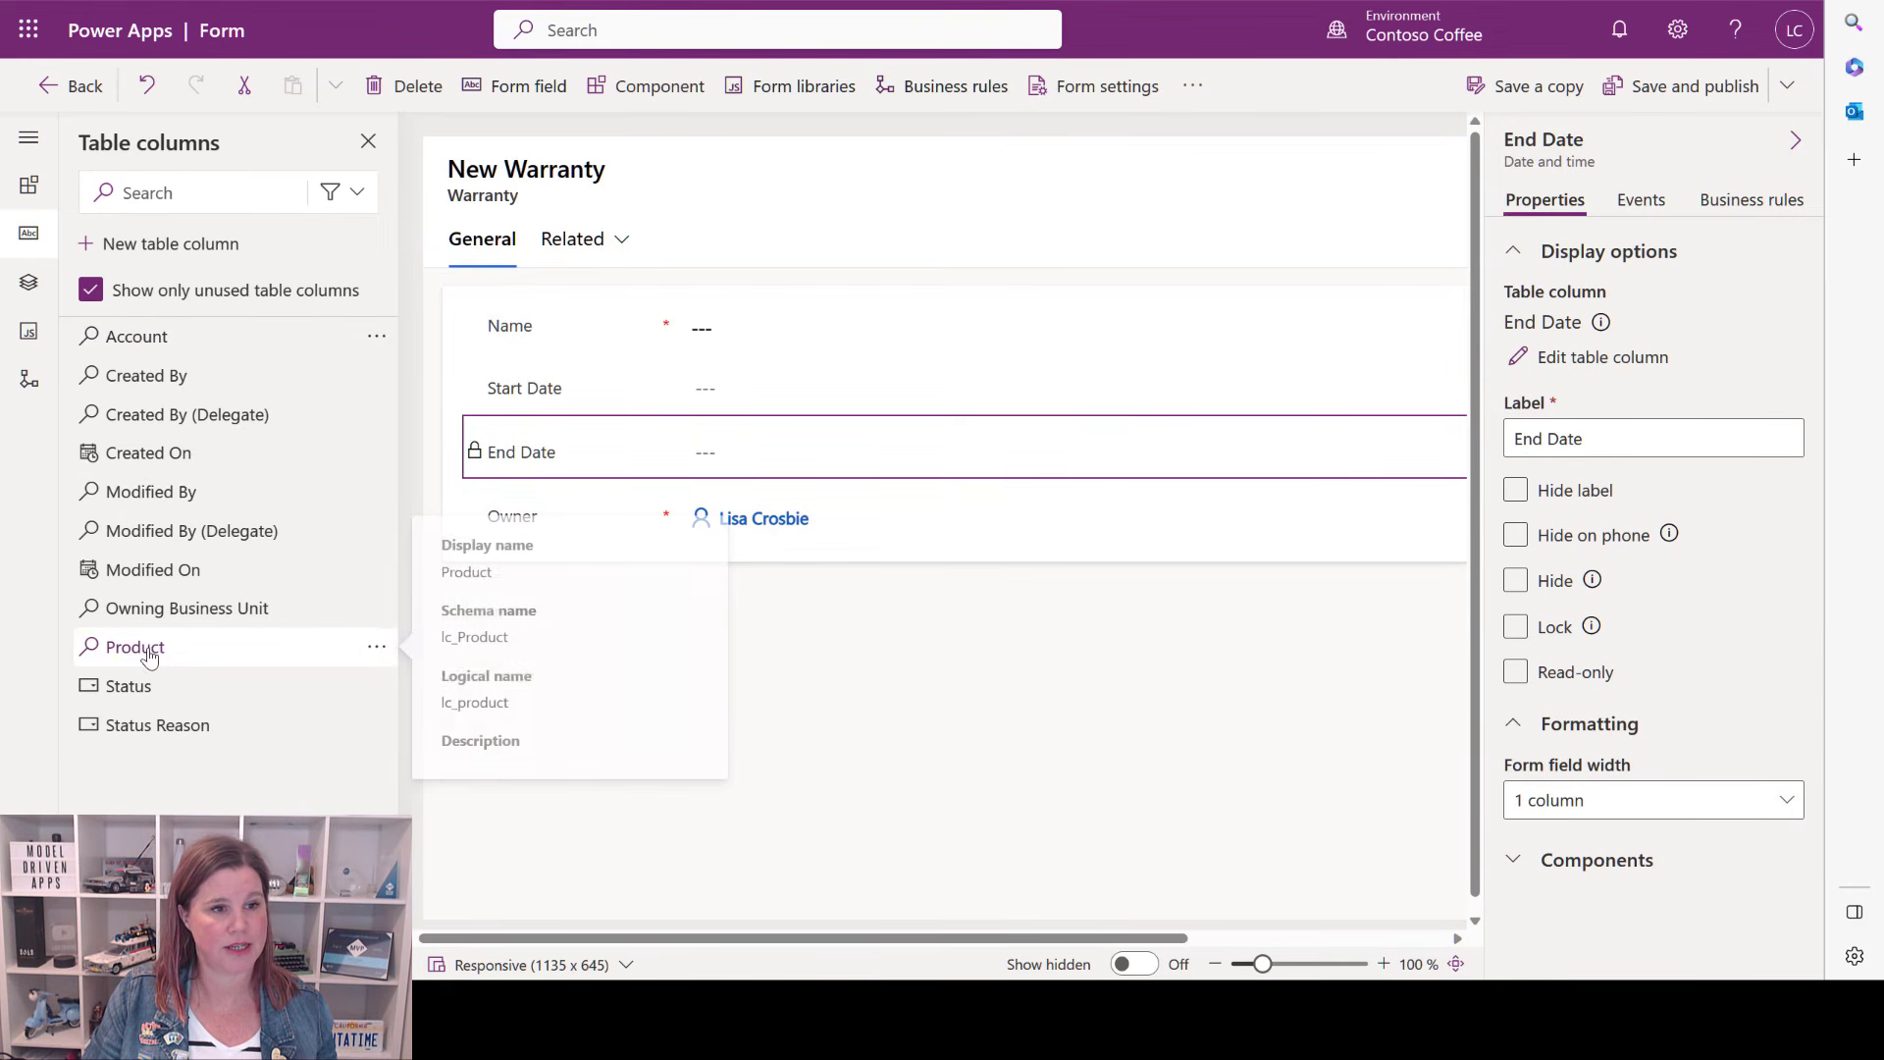
pyautogui.moveTo(138, 646); pyautogui.dragTo(542, 491)
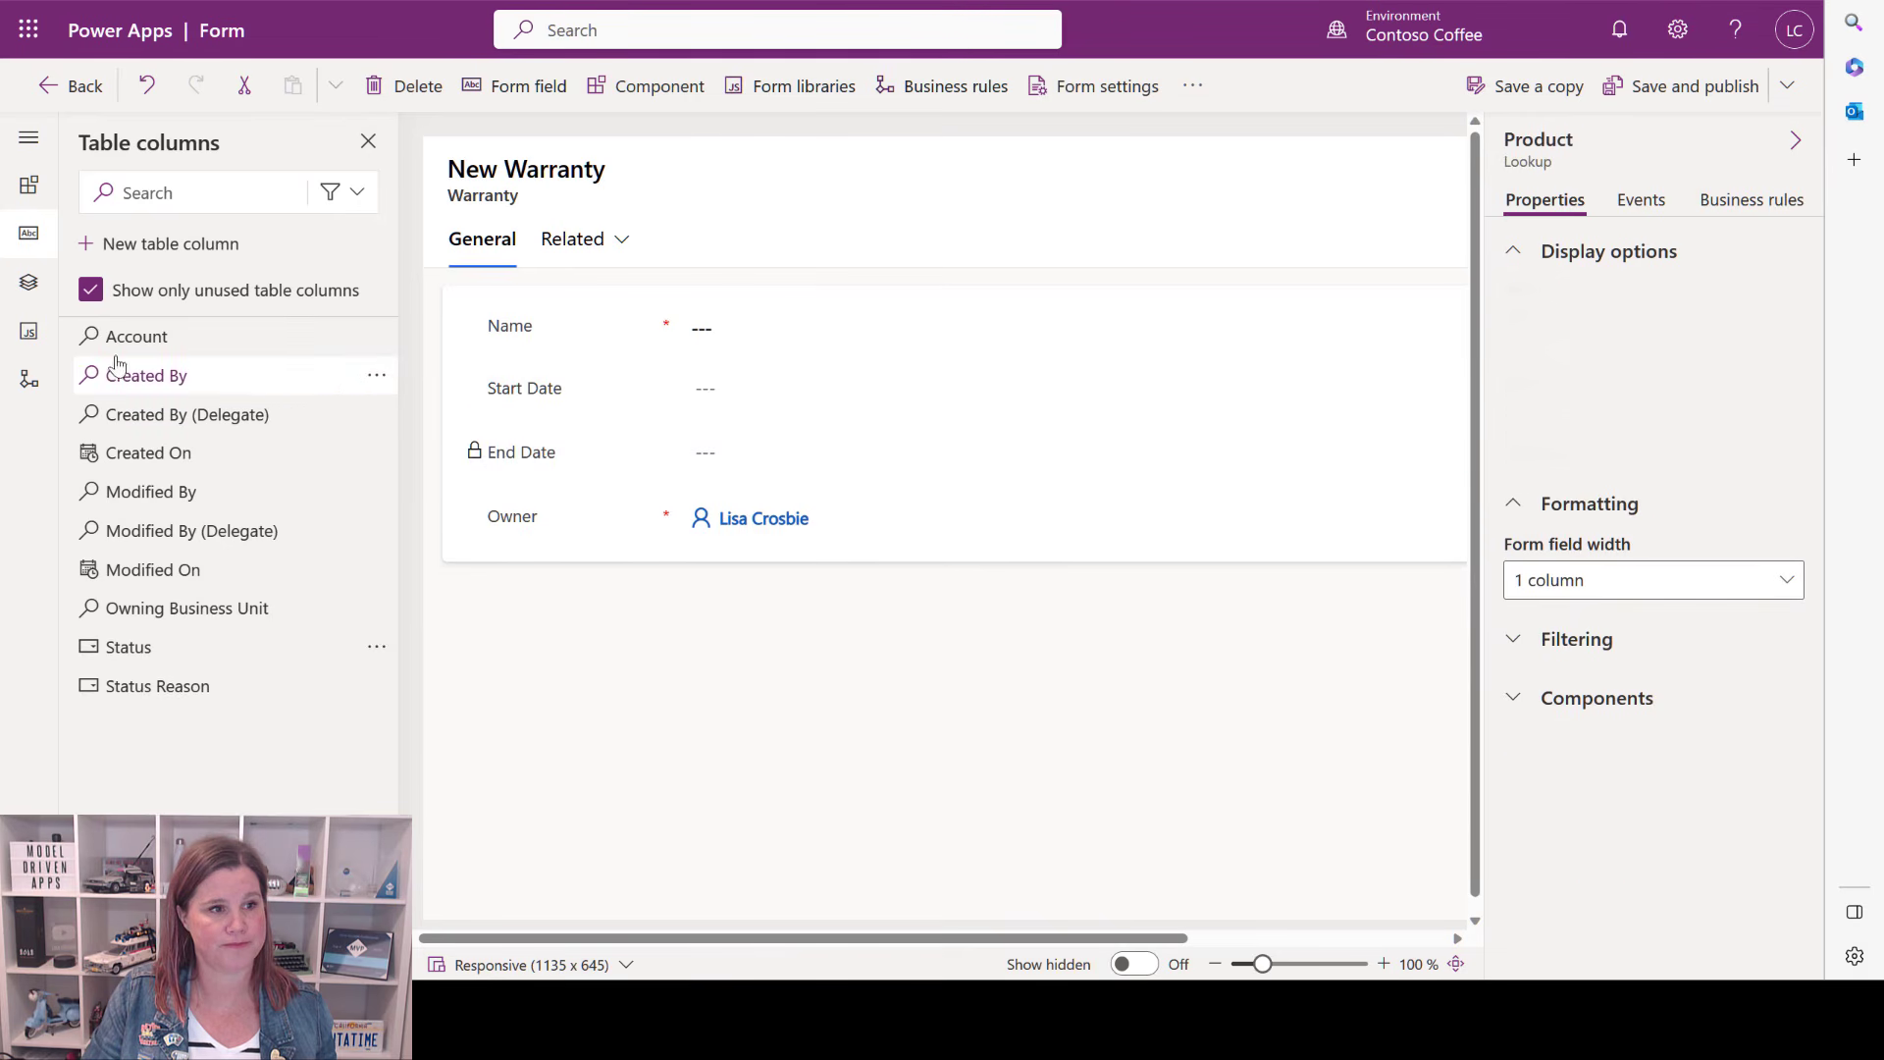
pyautogui.moveTo(136, 337); pyautogui.dragTo(478, 469)
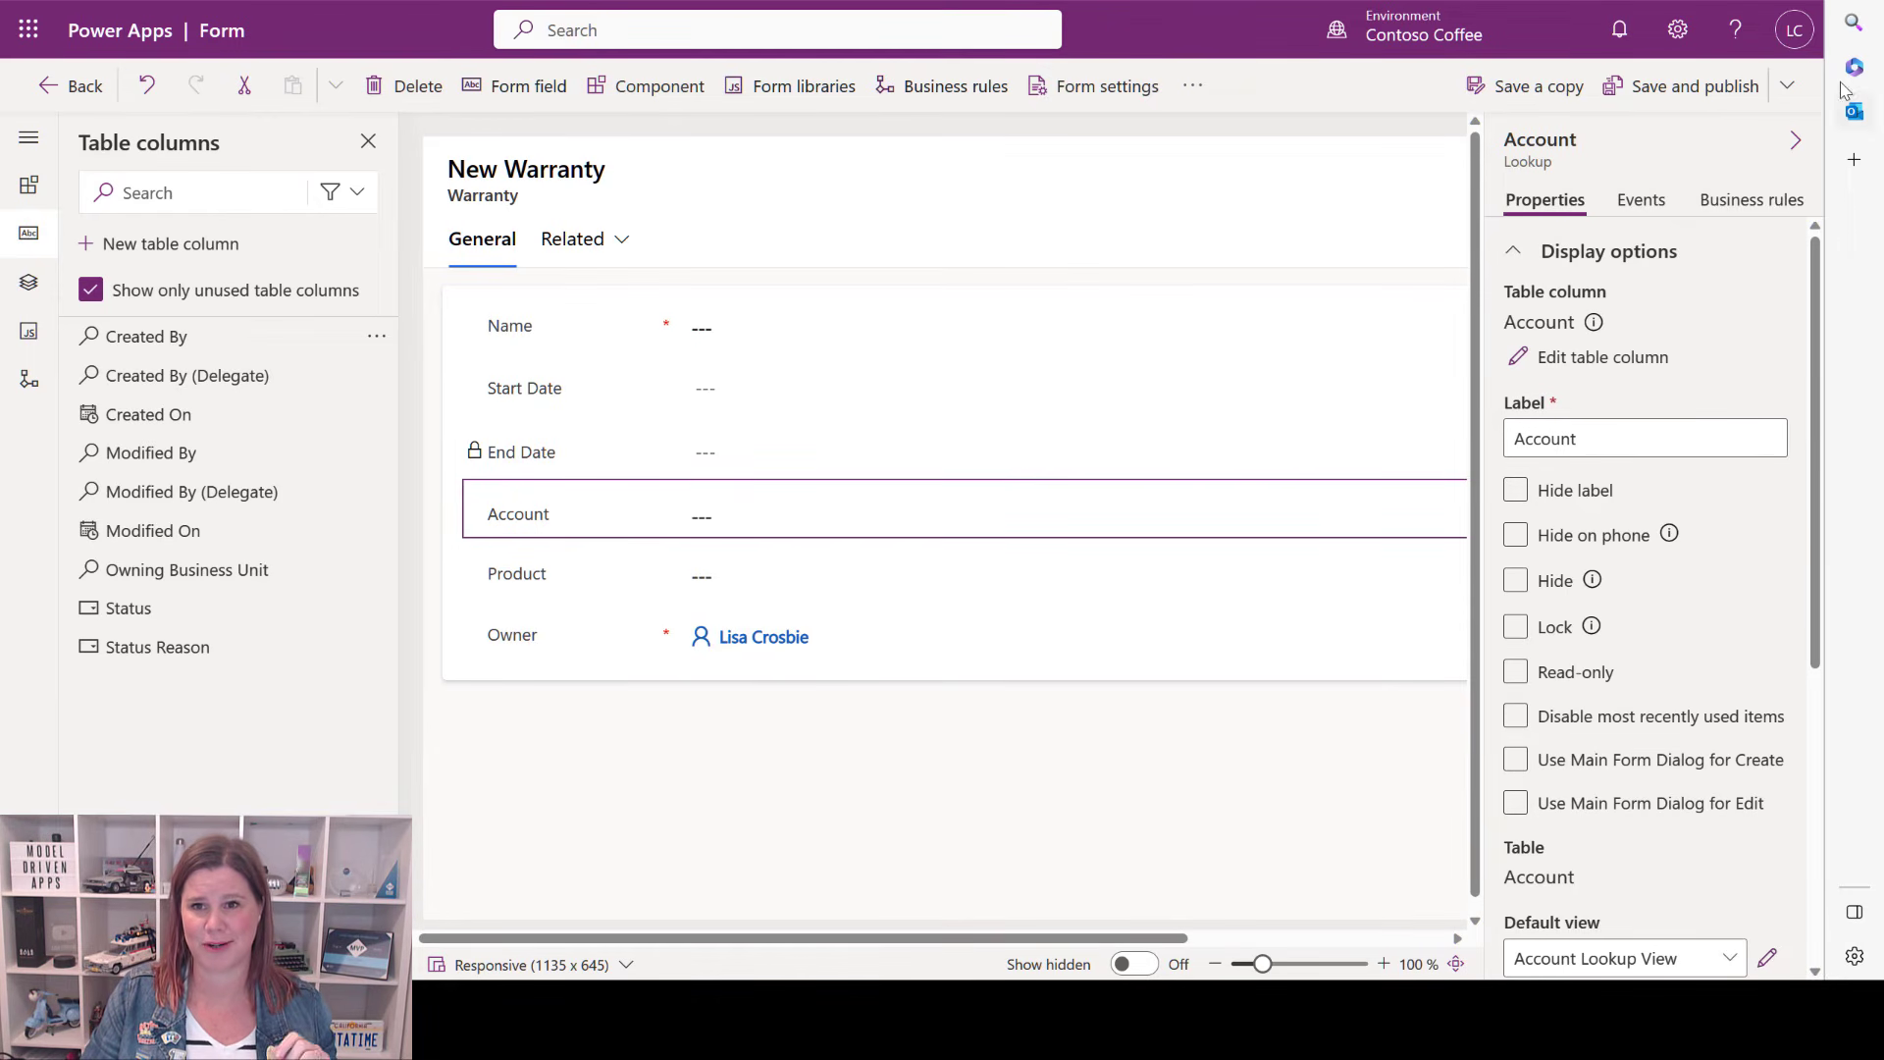
pyautogui.click(1787, 85)
pyautogui.click(1668, 135)
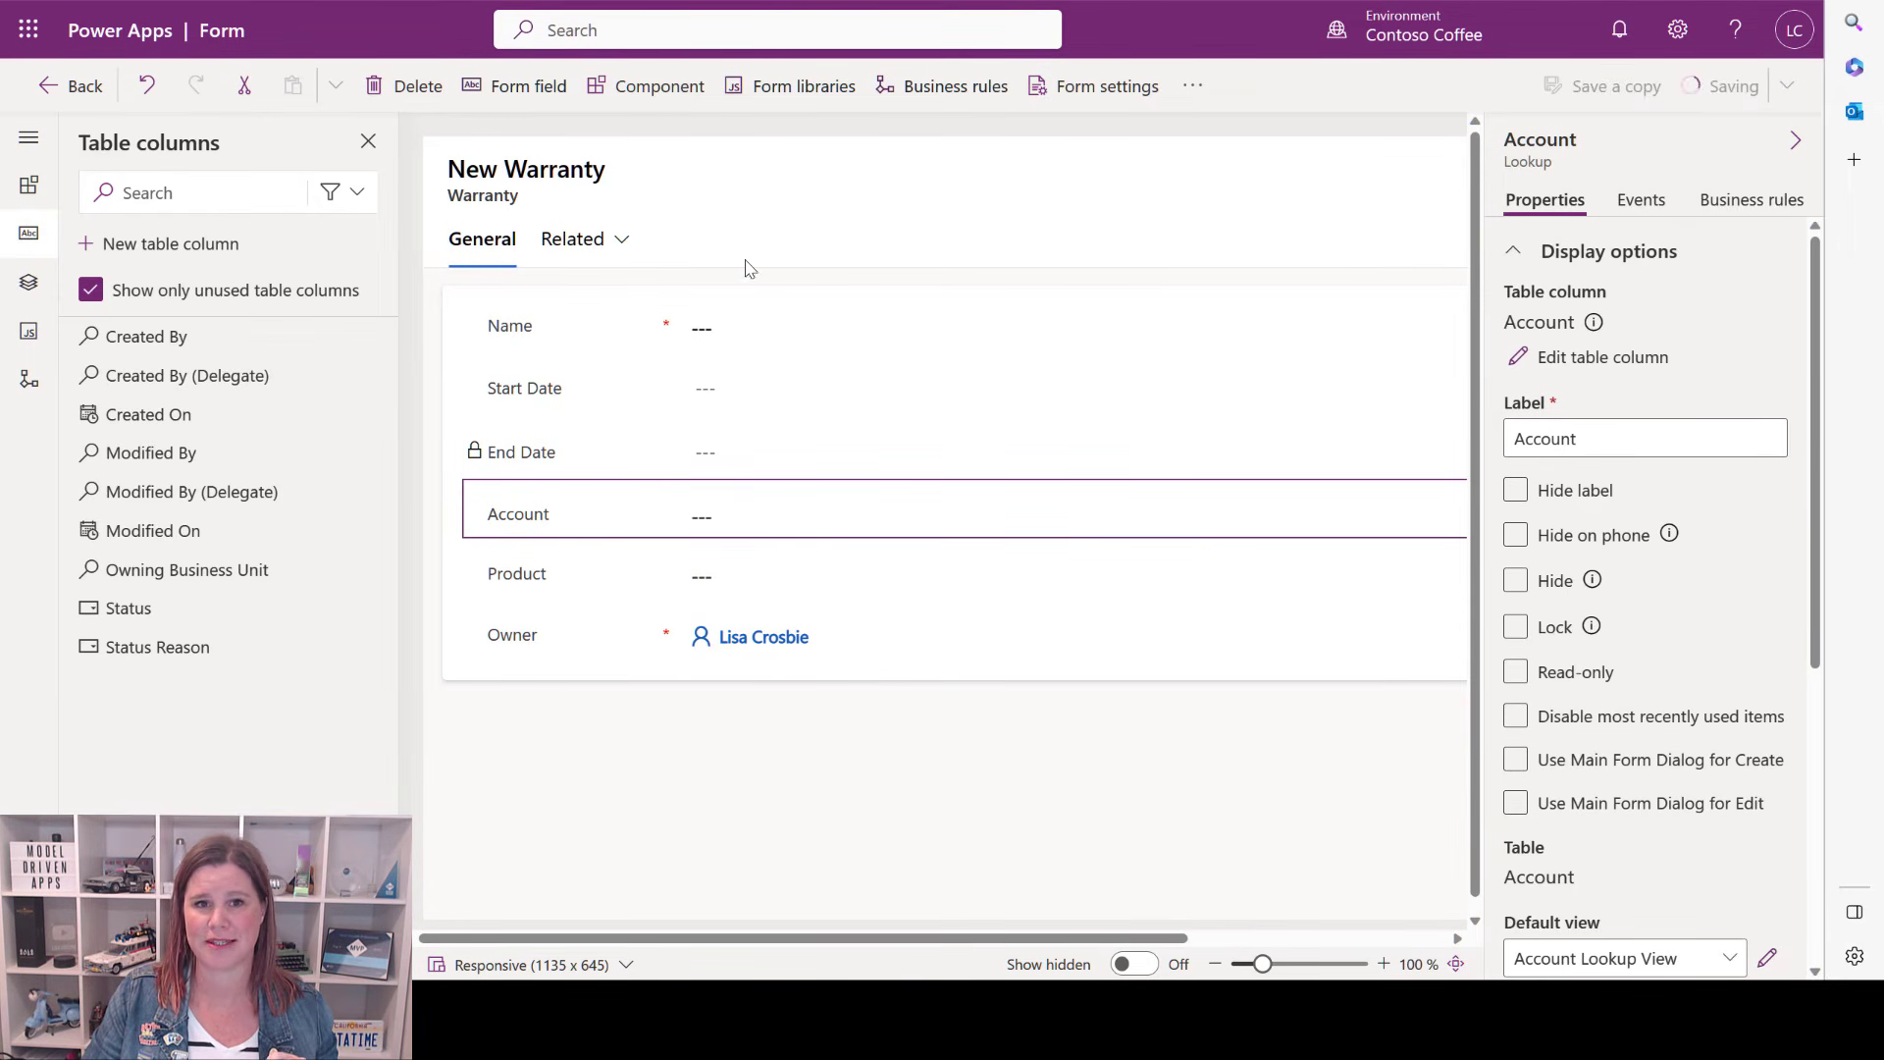
pyautogui.click(59, 95)
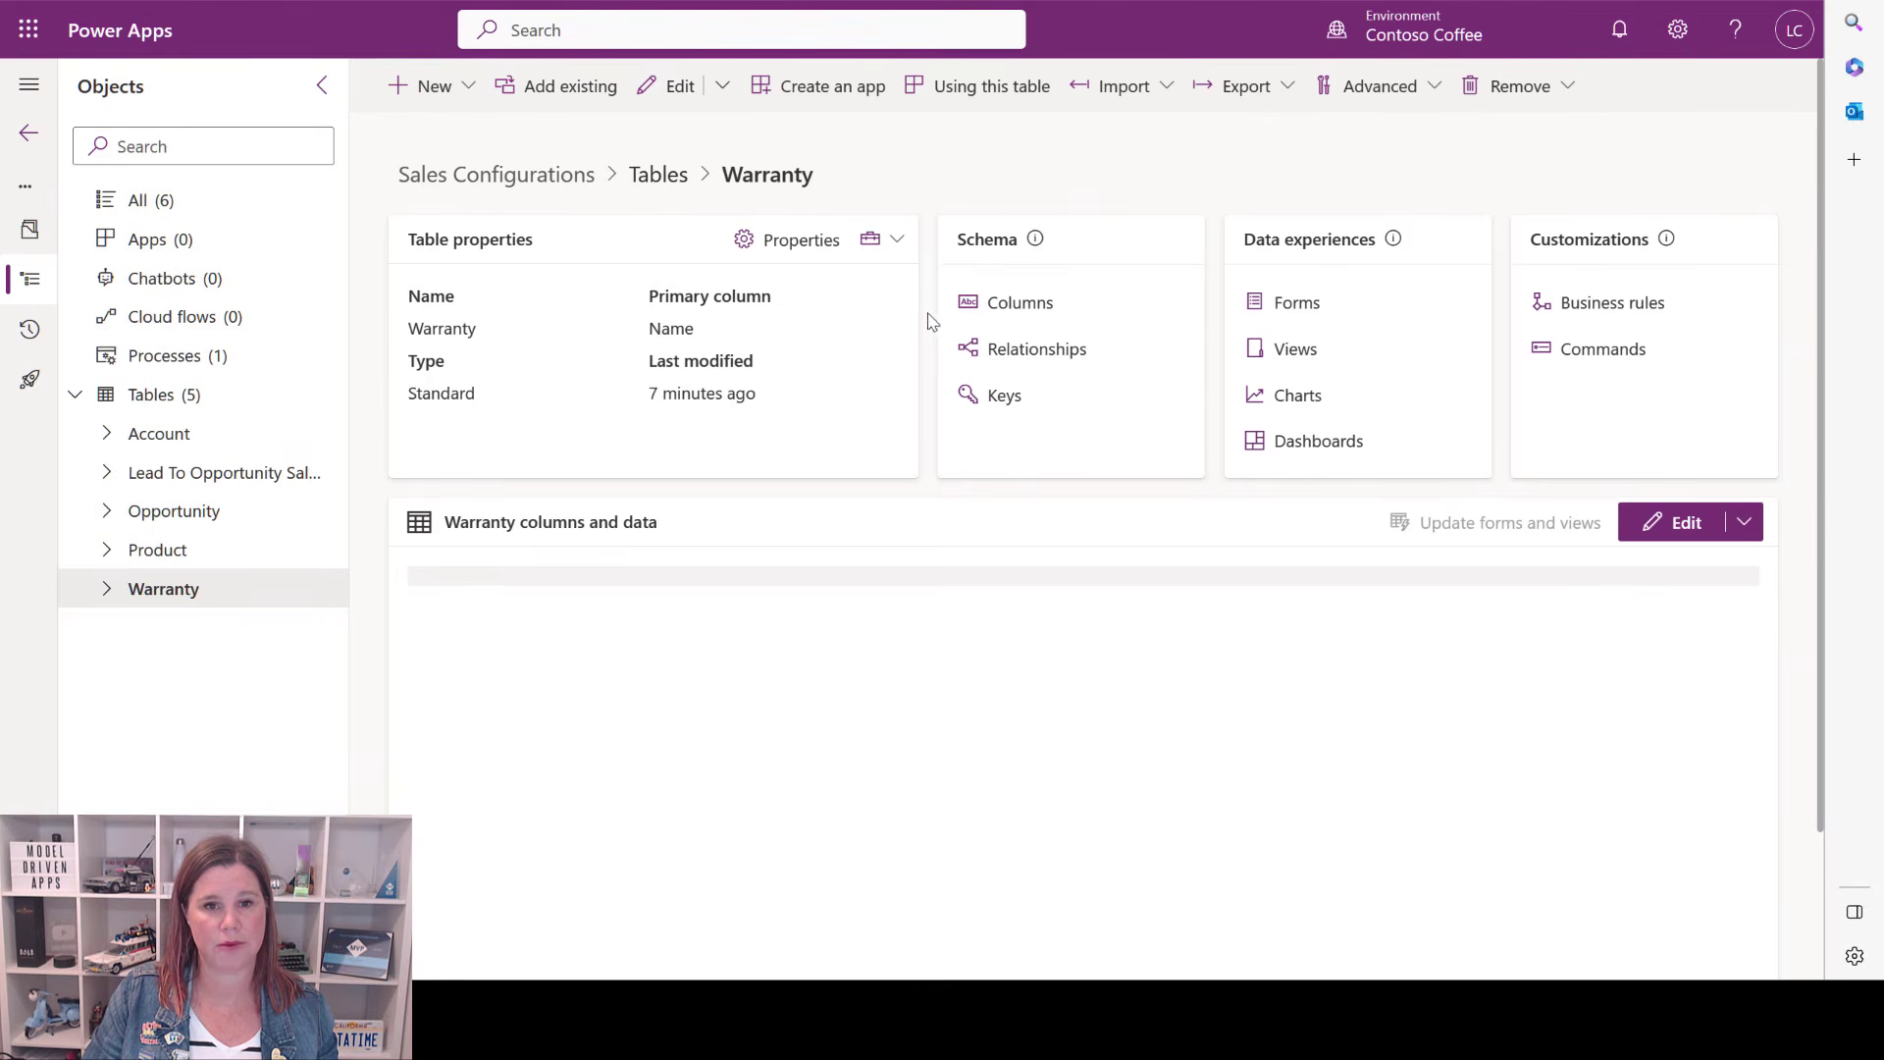
# In Warranty's Active Warranties view, replace the Created On column with Start Date, End Date, Account and Product.
pyautogui.click(1295, 352)
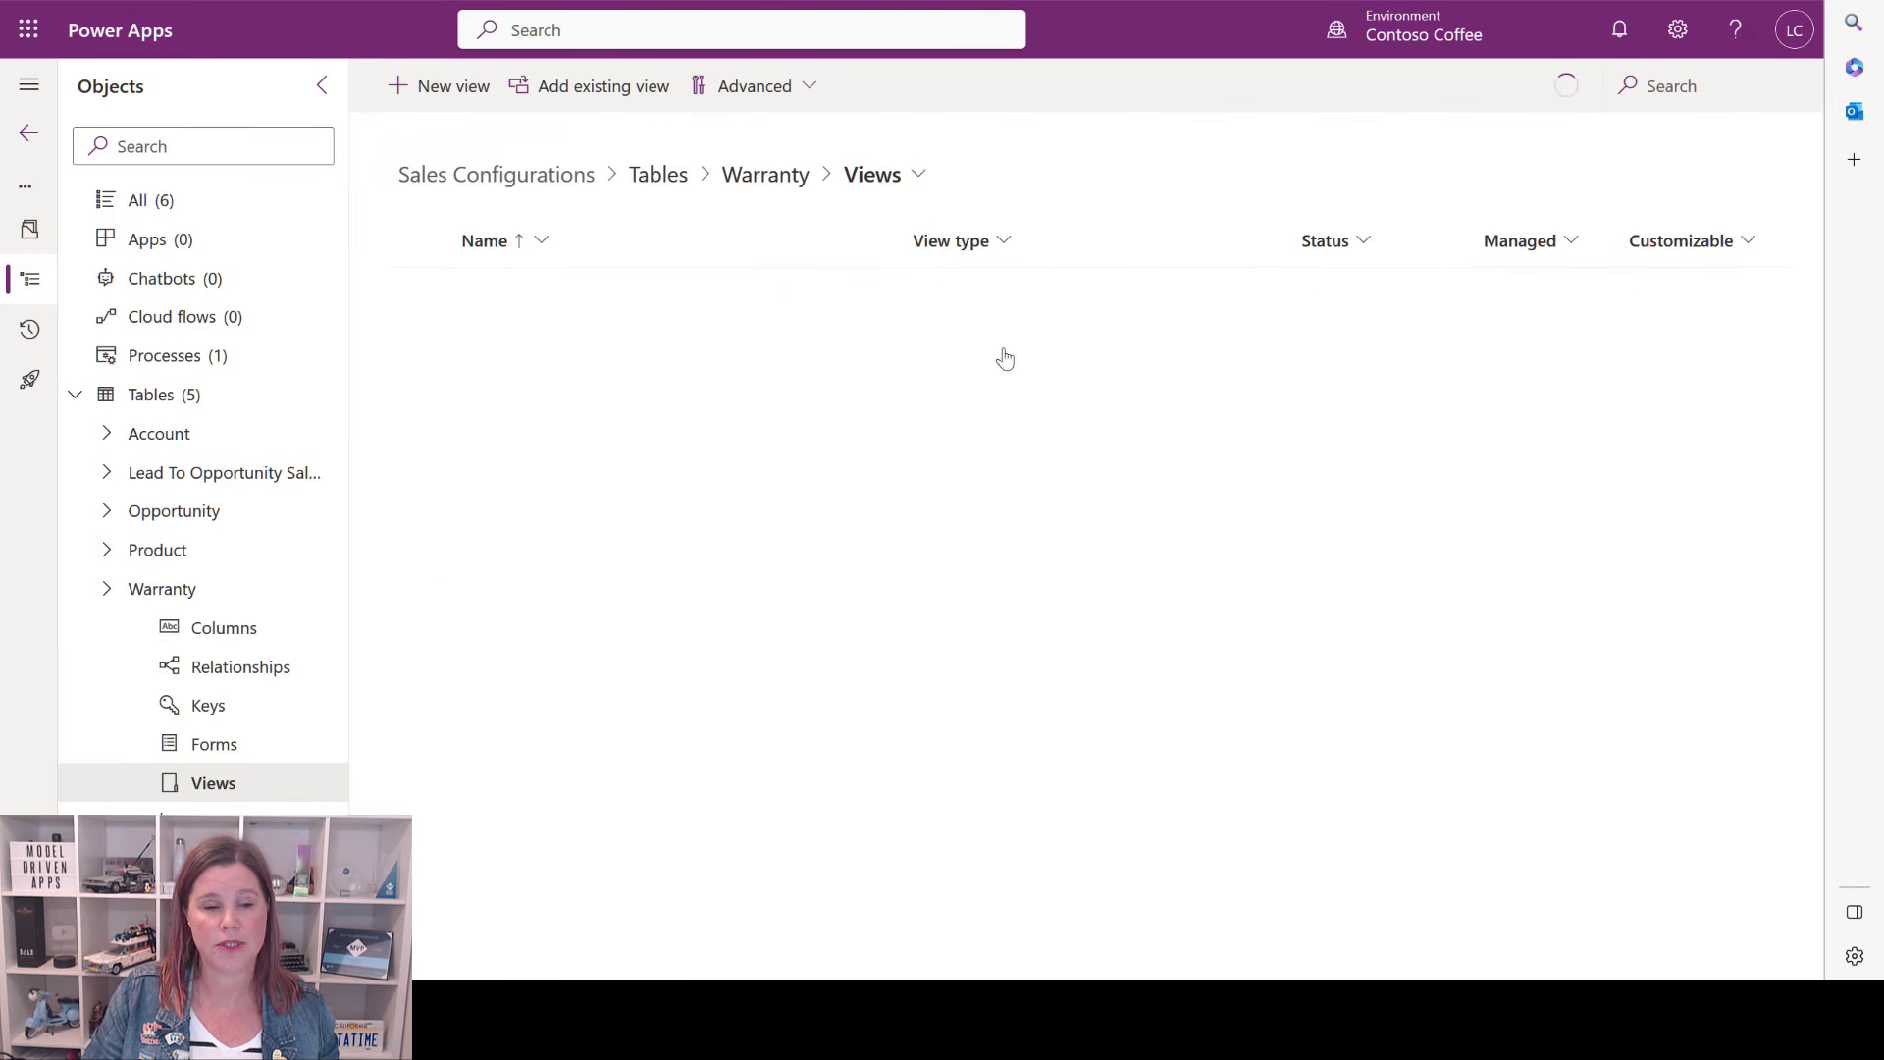
pyautogui.click(546, 294)
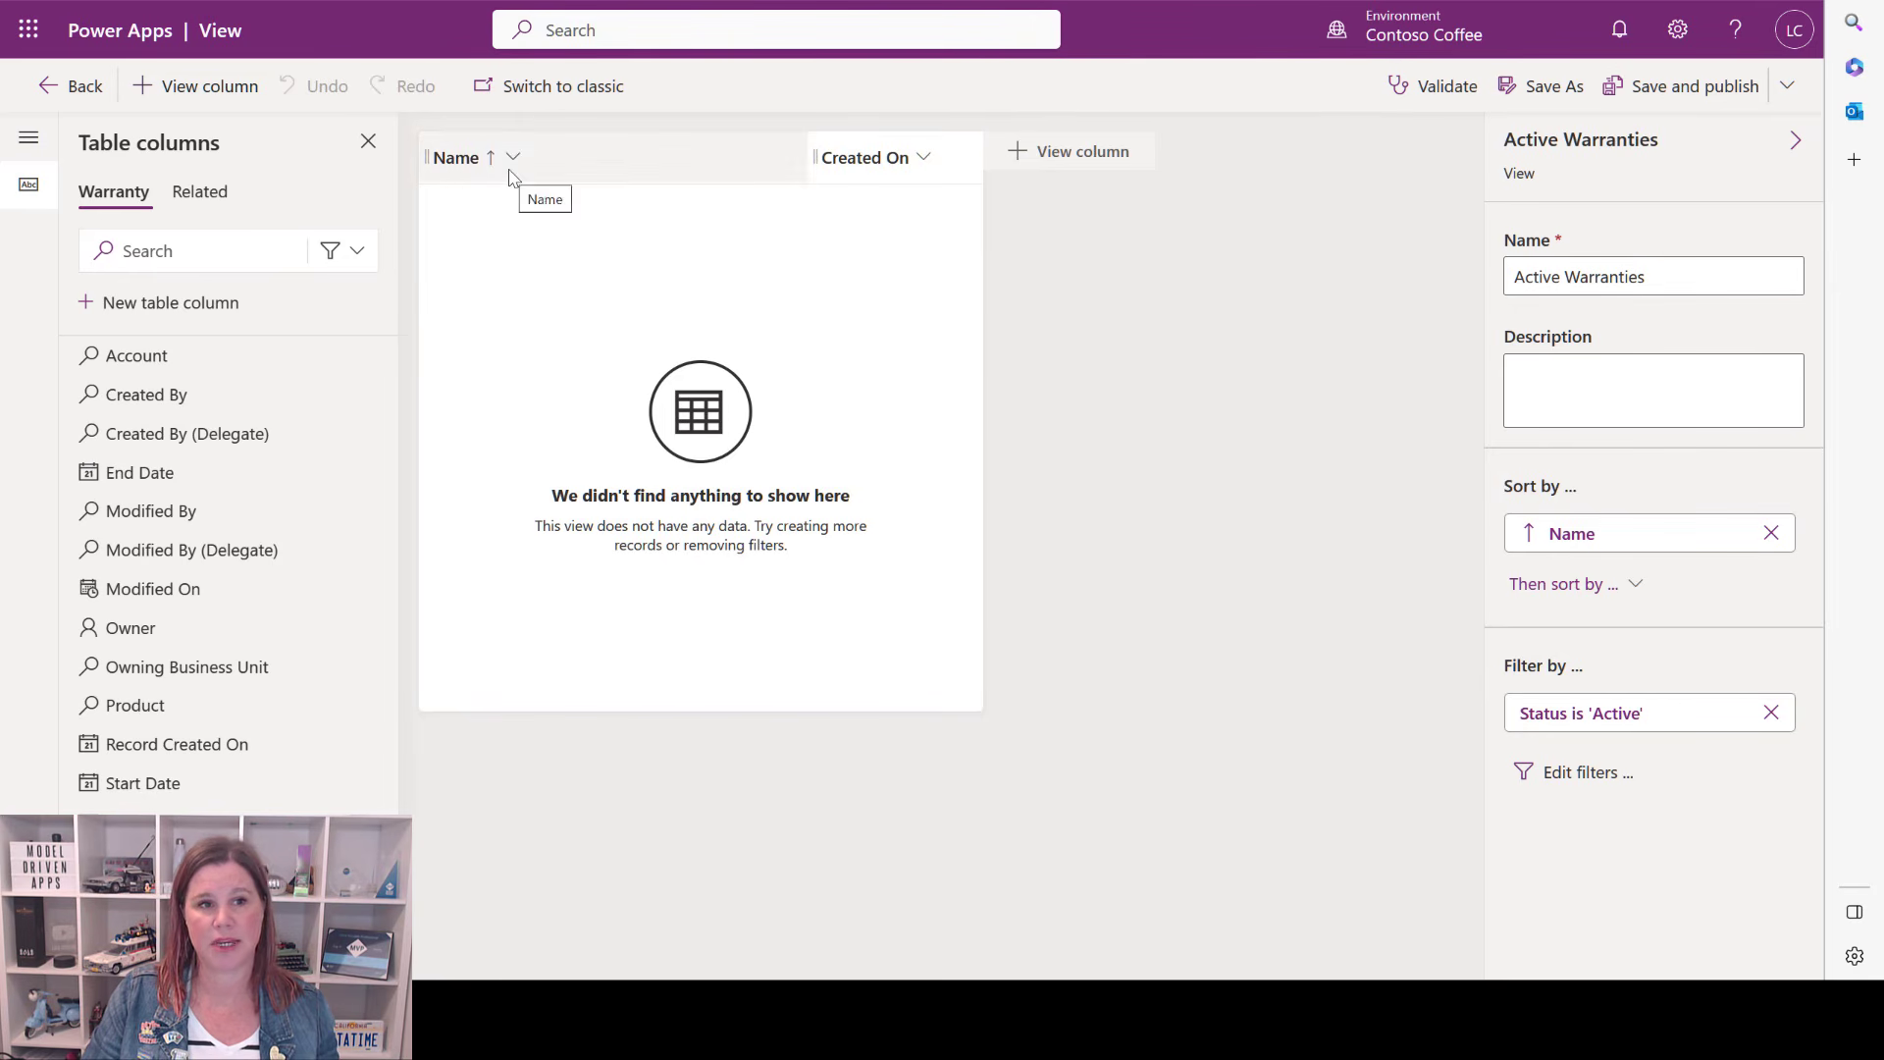
pyautogui.click(920, 178)
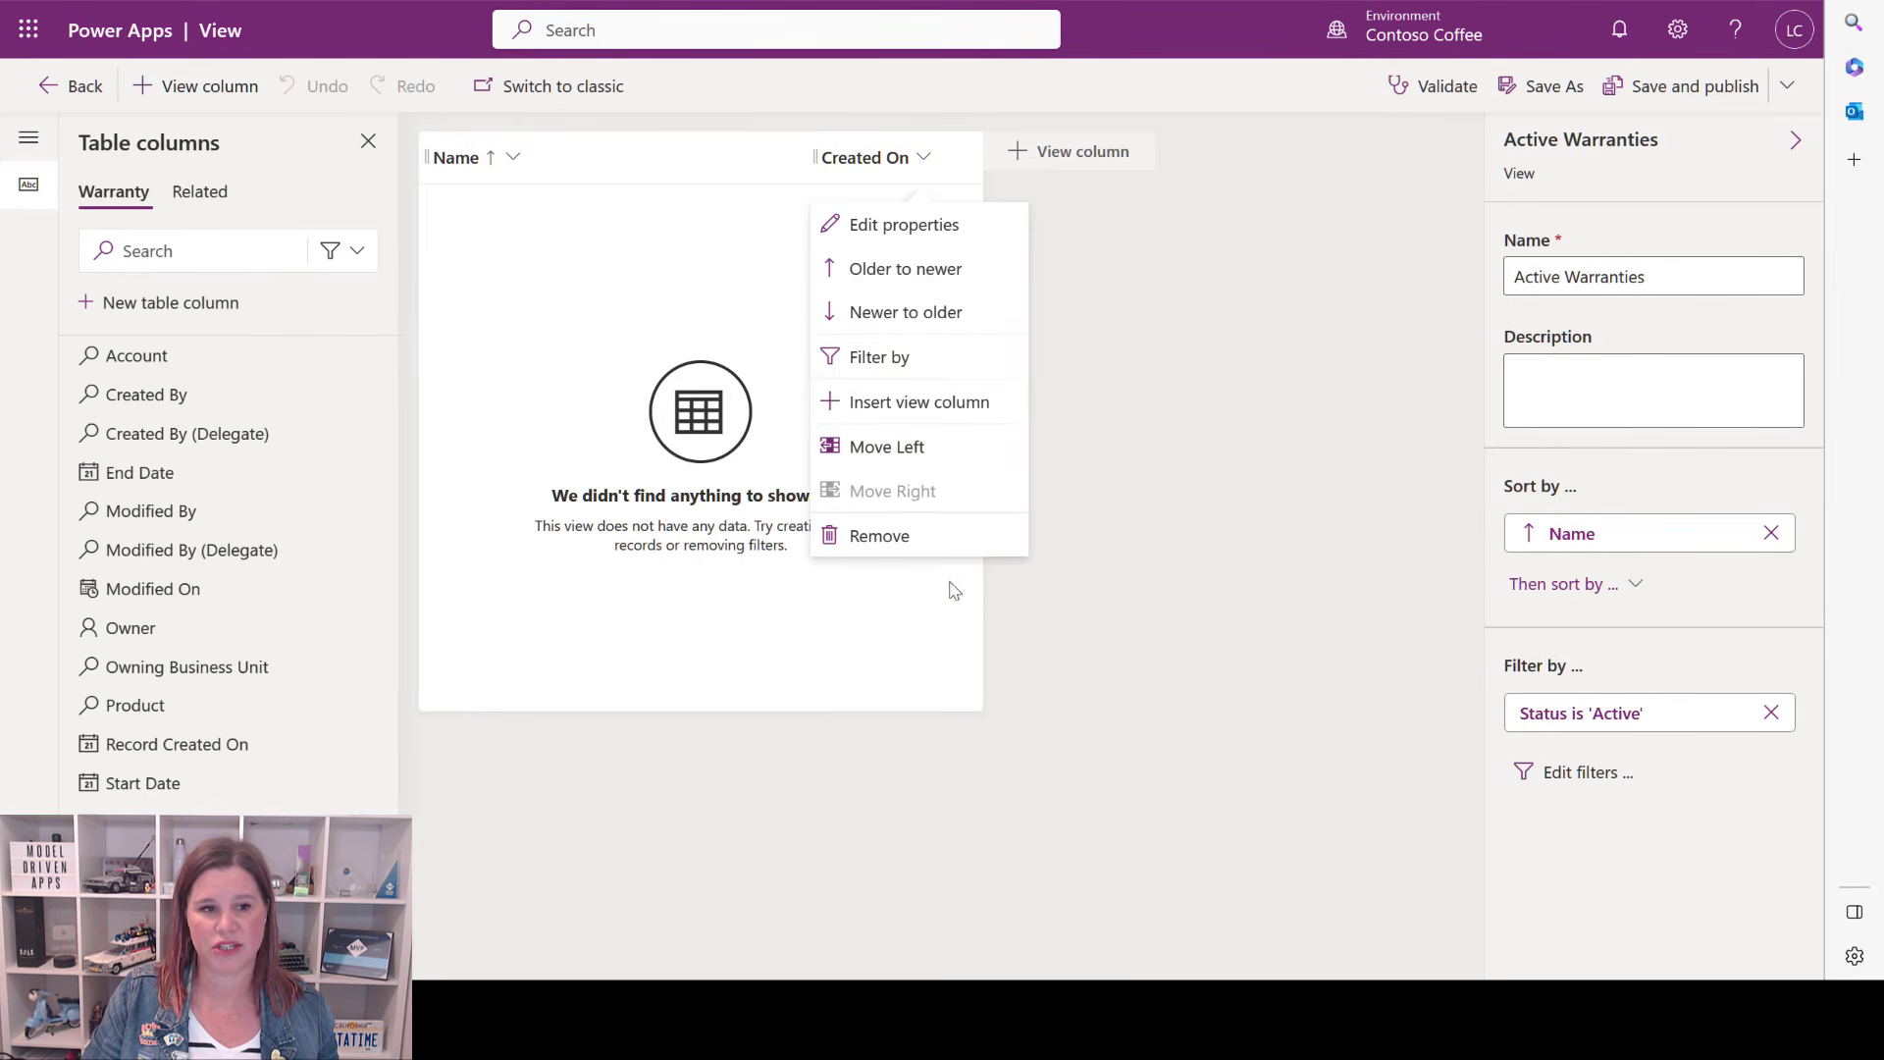
pyautogui.click(913, 550)
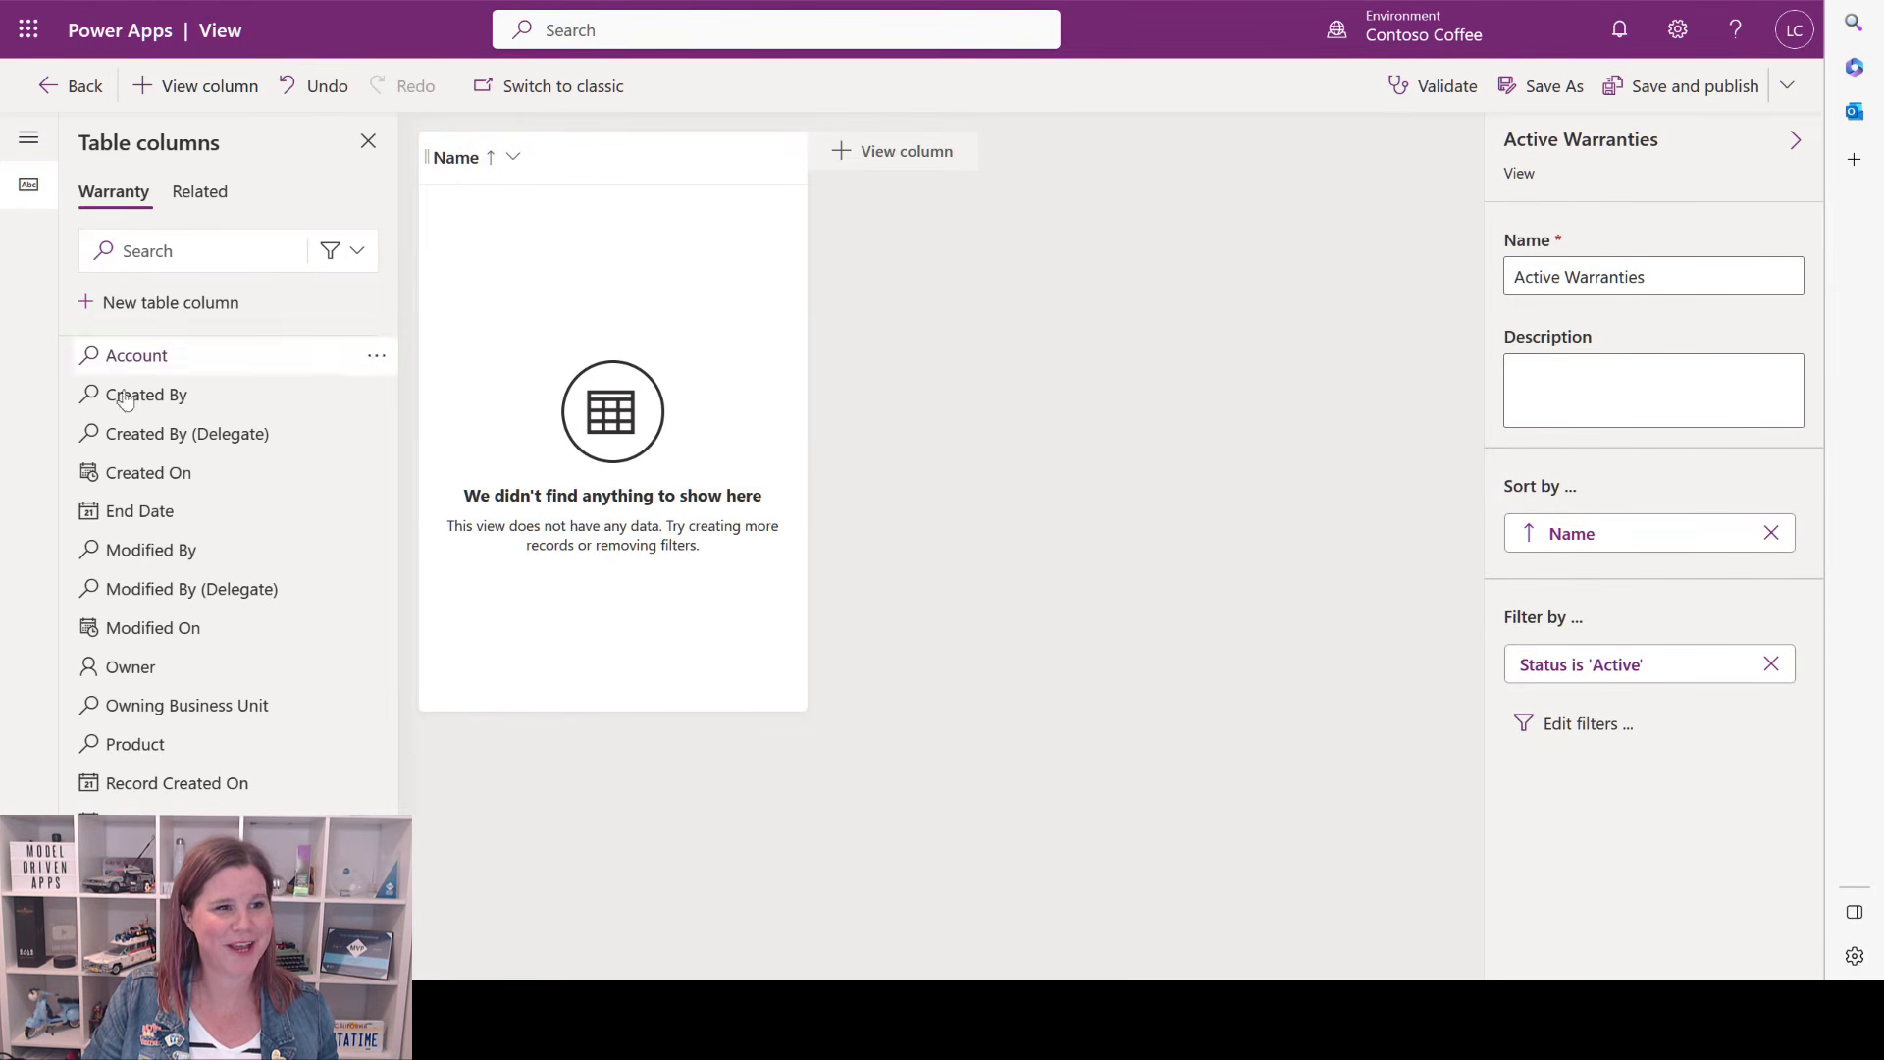
pyautogui.click(157, 822)
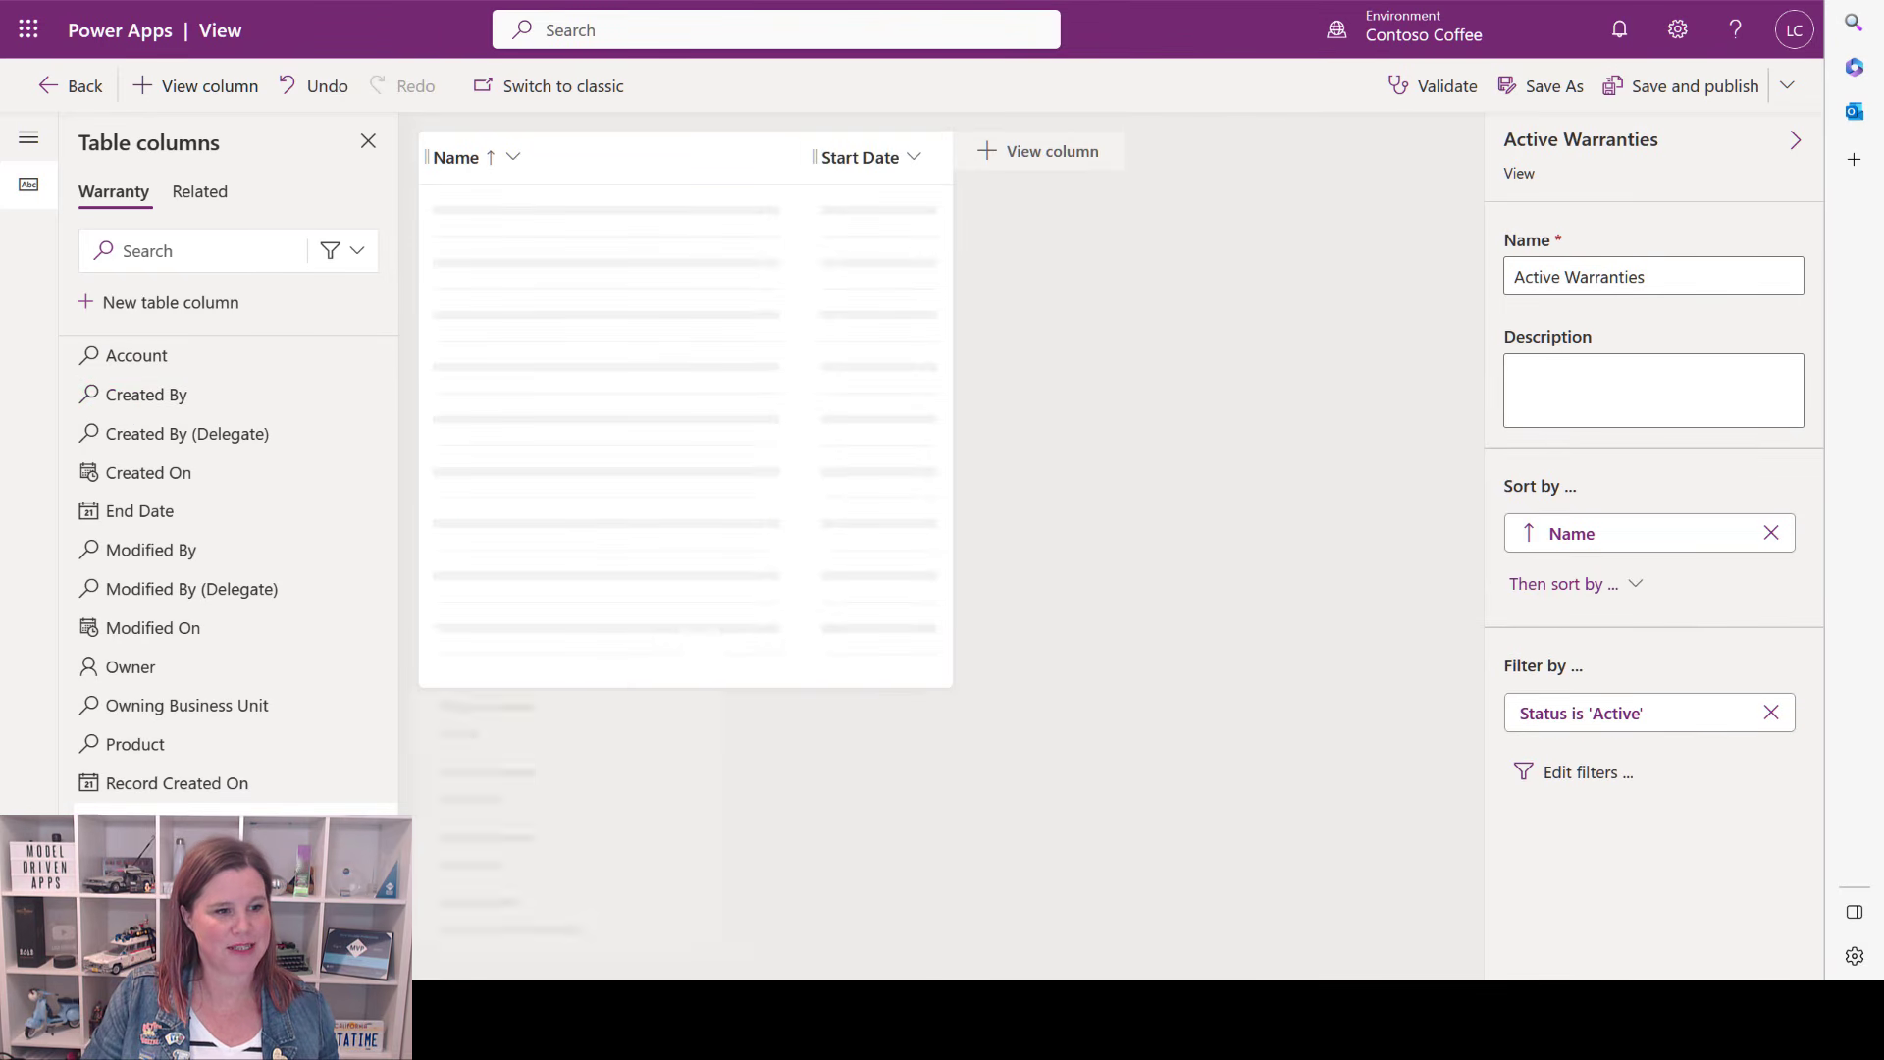
pyautogui.click(147, 510)
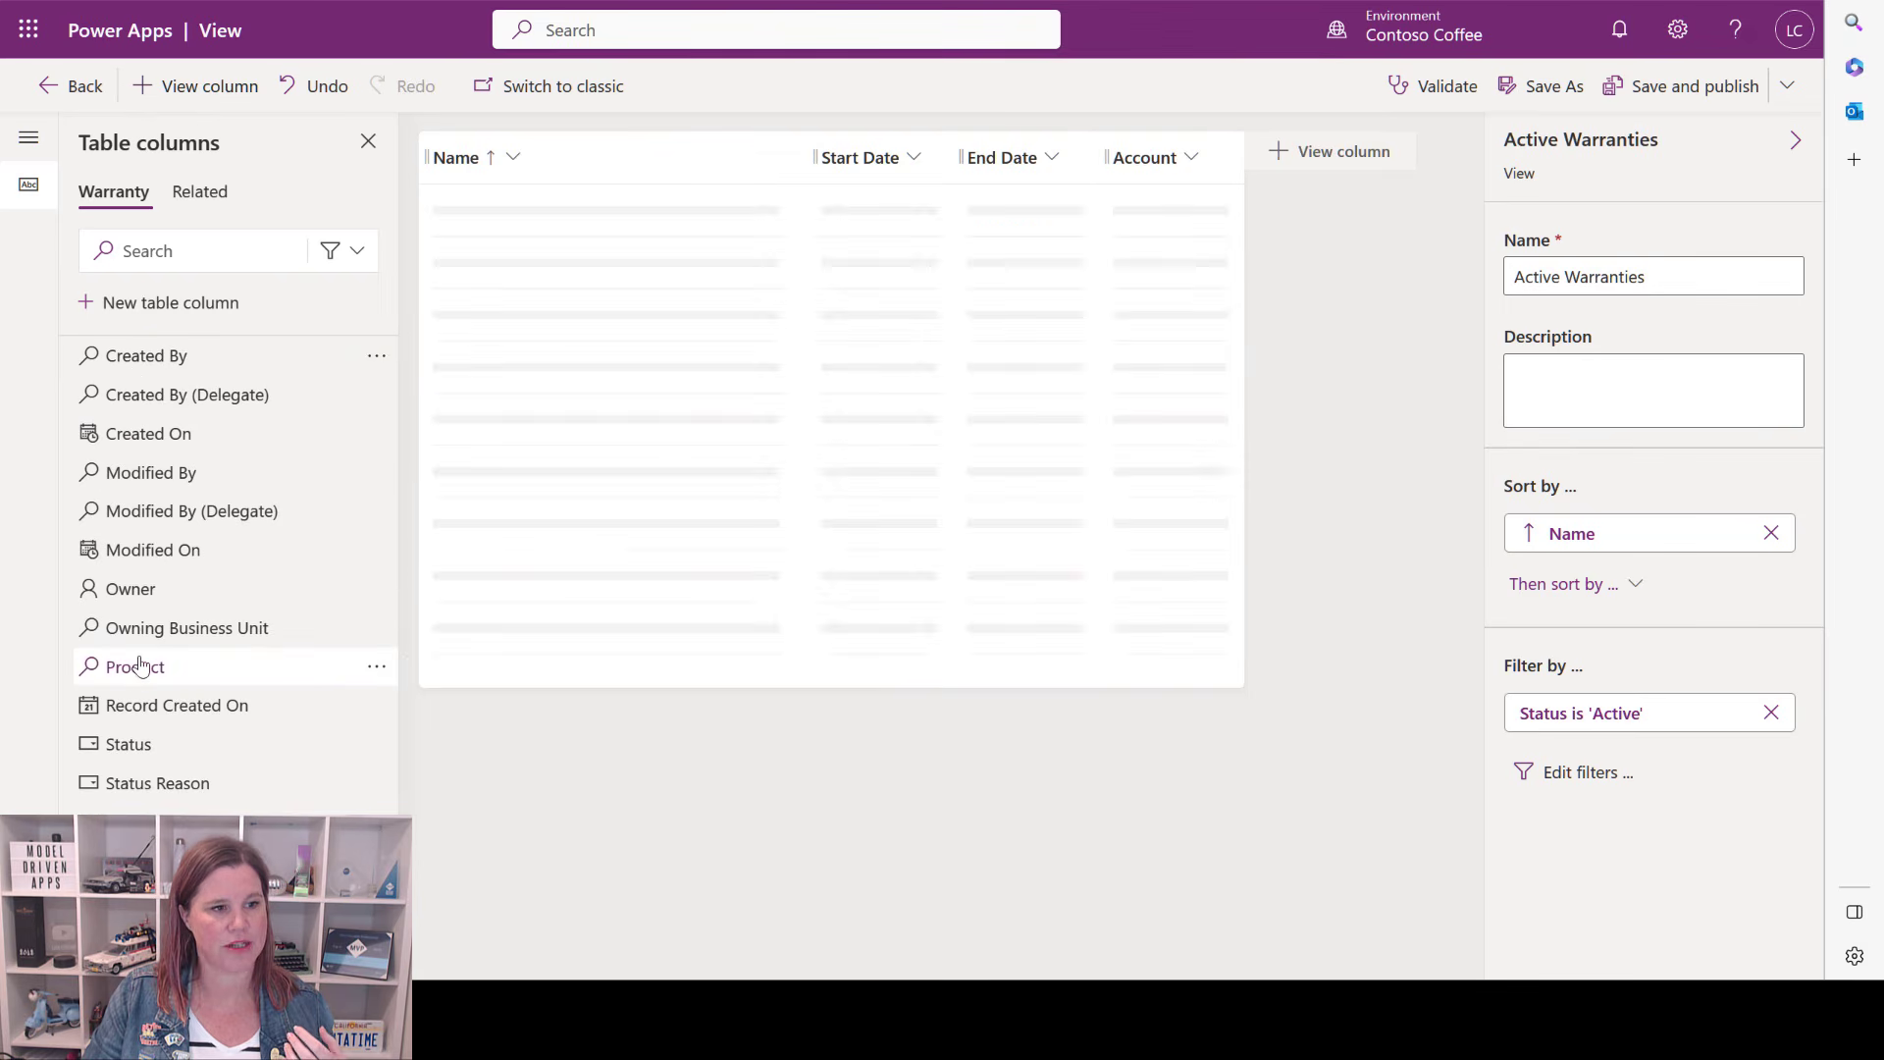
pyautogui.click(137, 667)
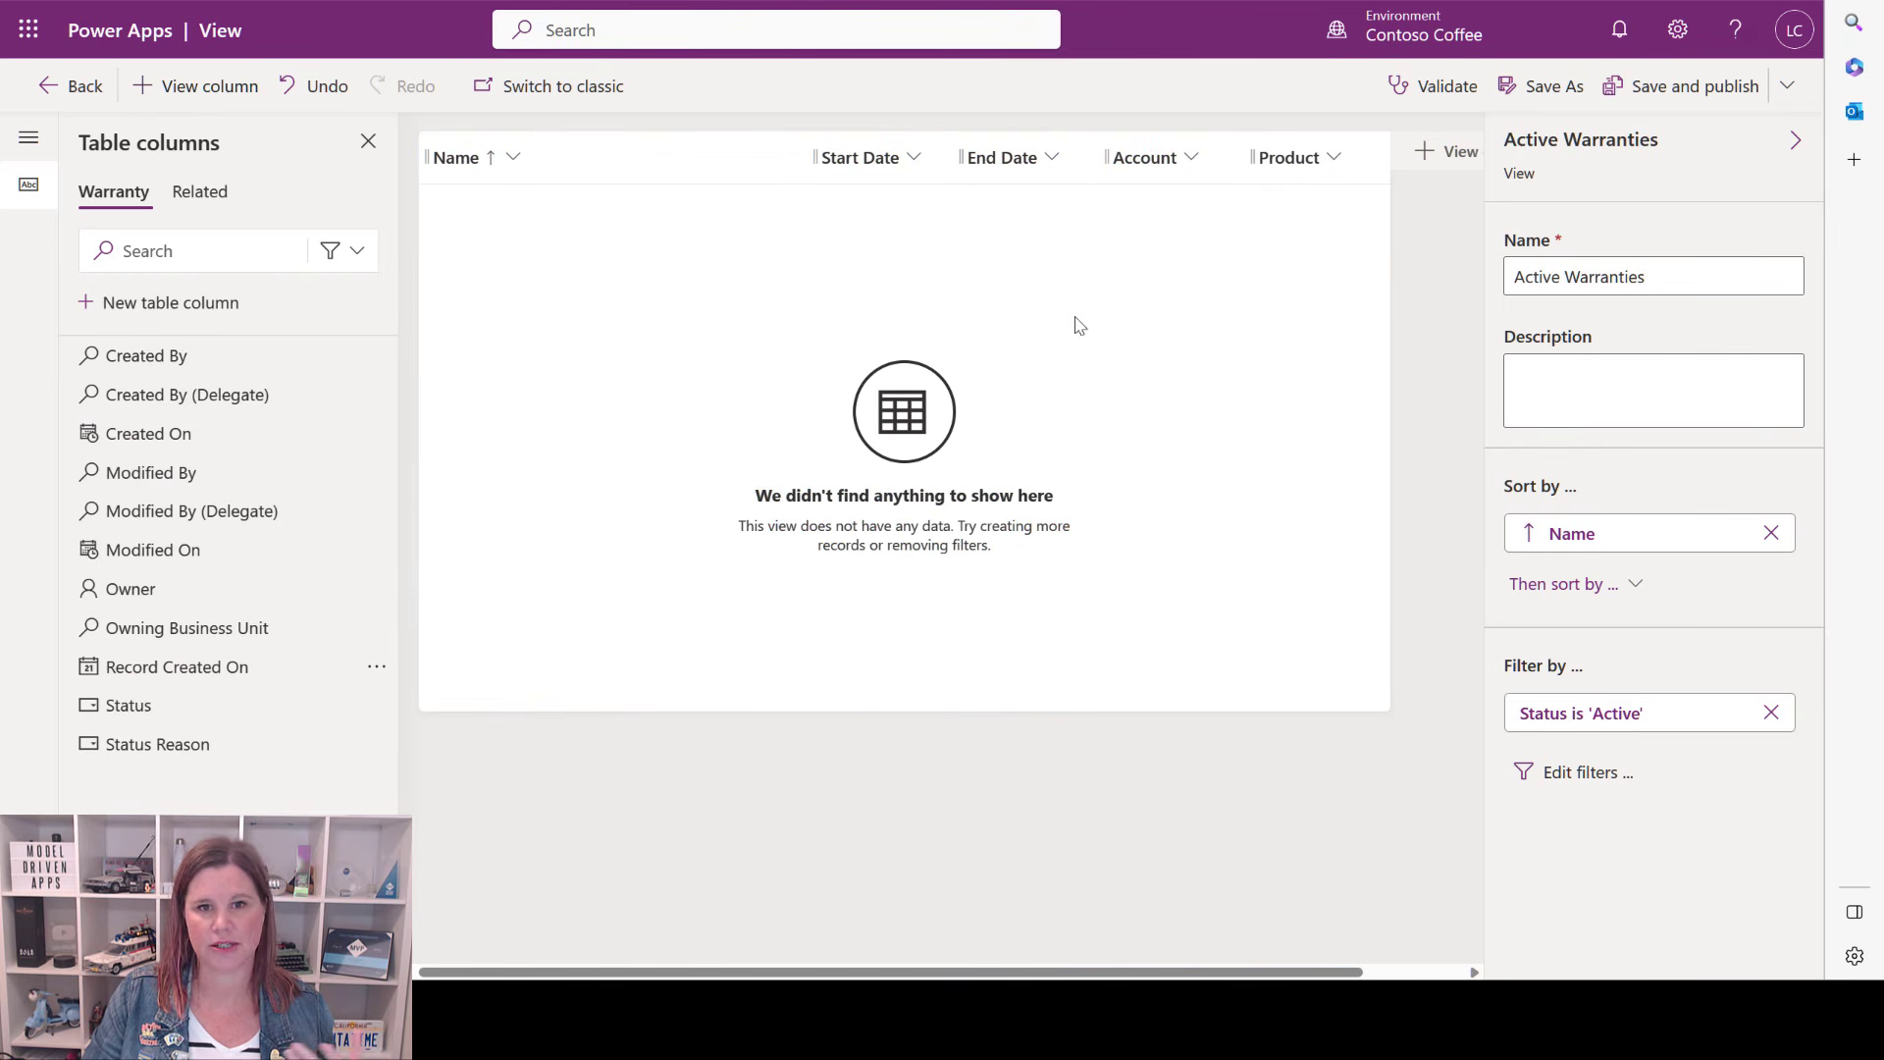
# Save the Active Warranties view without publishing and return to the solution's list of tables.
pyautogui.click(1788, 85)
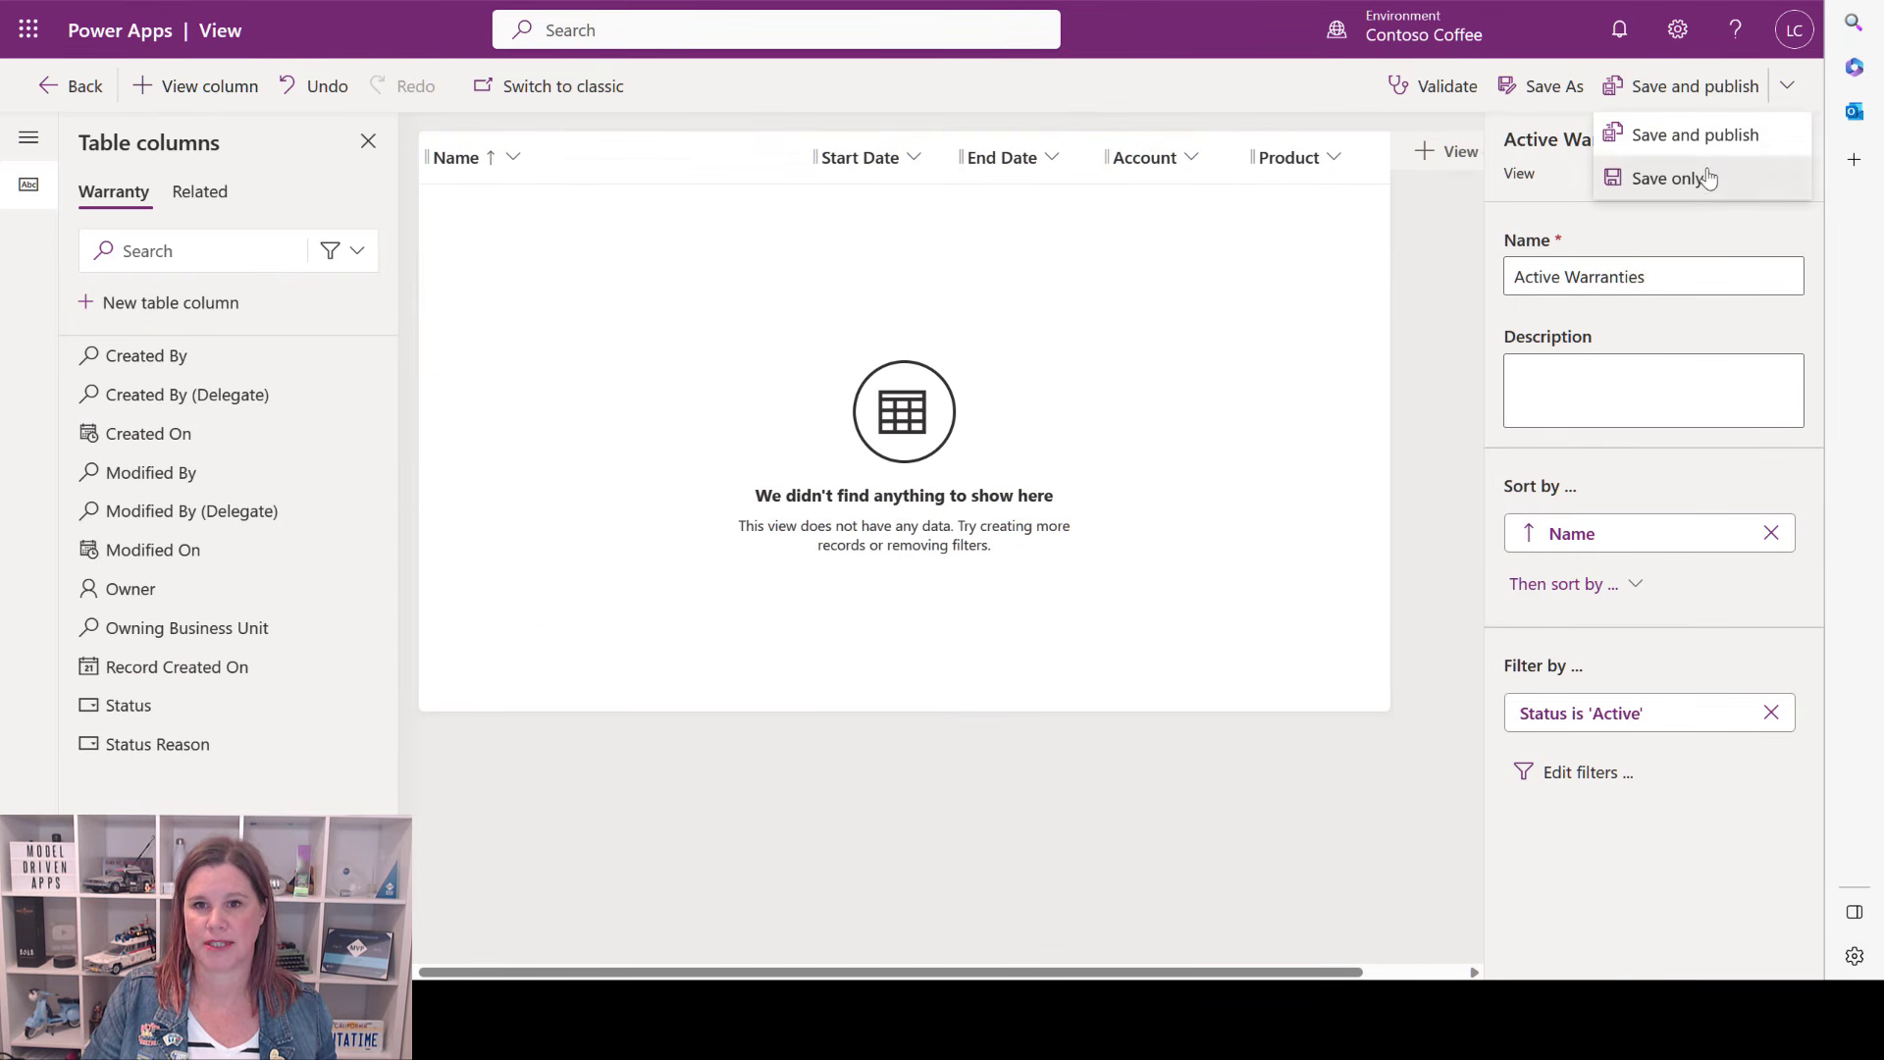
pyautogui.click(1709, 177)
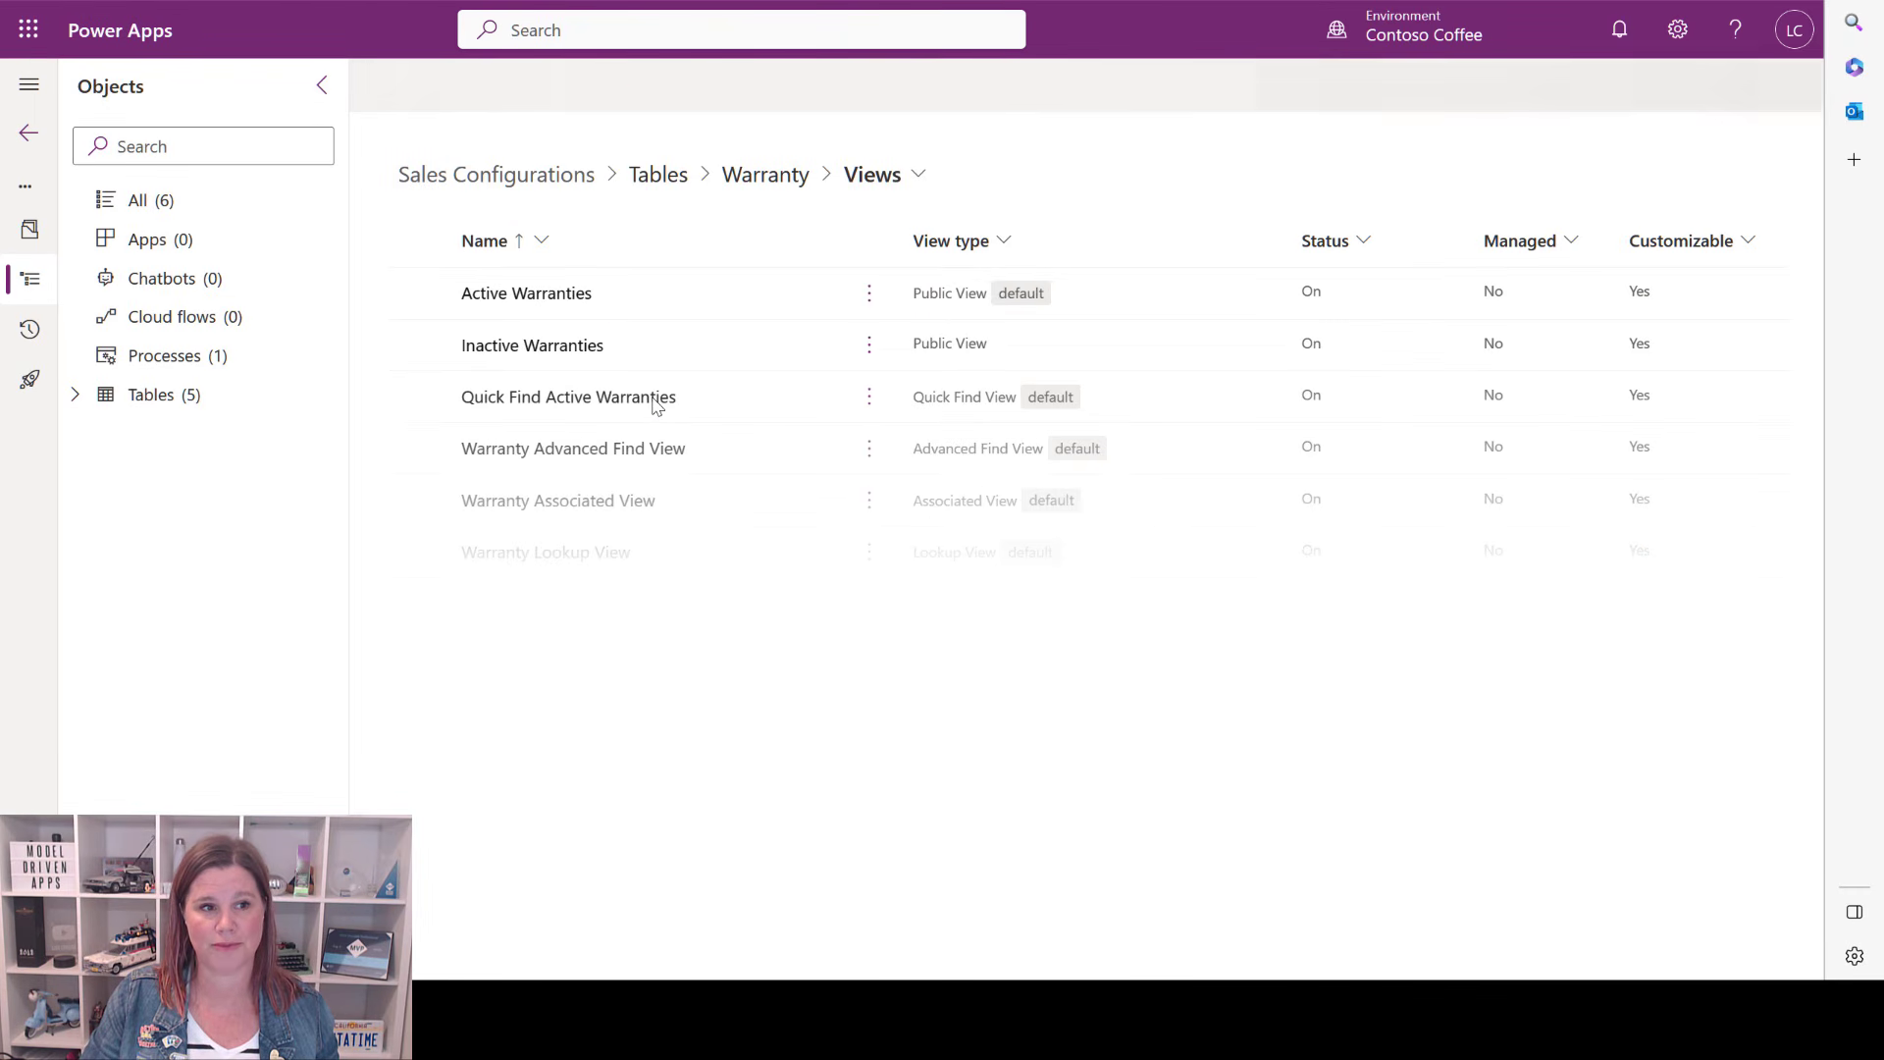
pyautogui.click(678, 187)
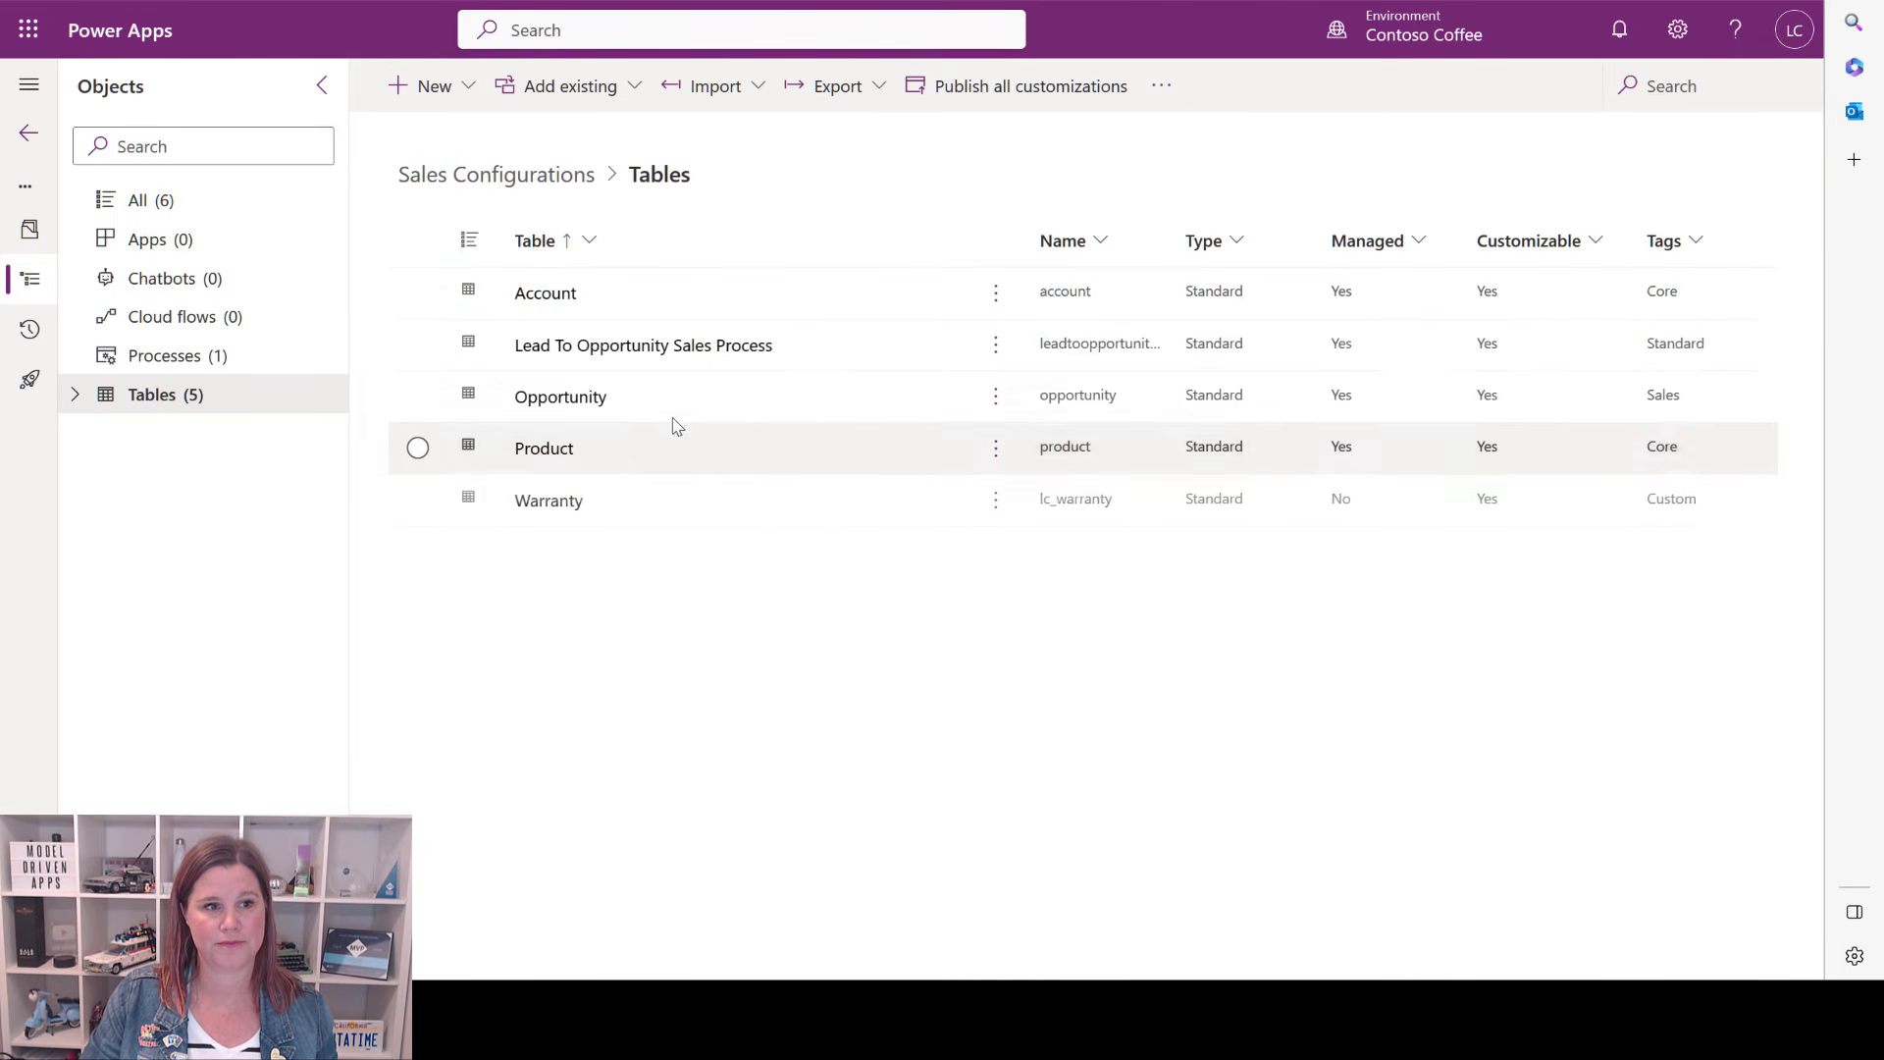
# Open the Account table's main form for editing and add a one-column tab to it.
pyautogui.click(552, 293)
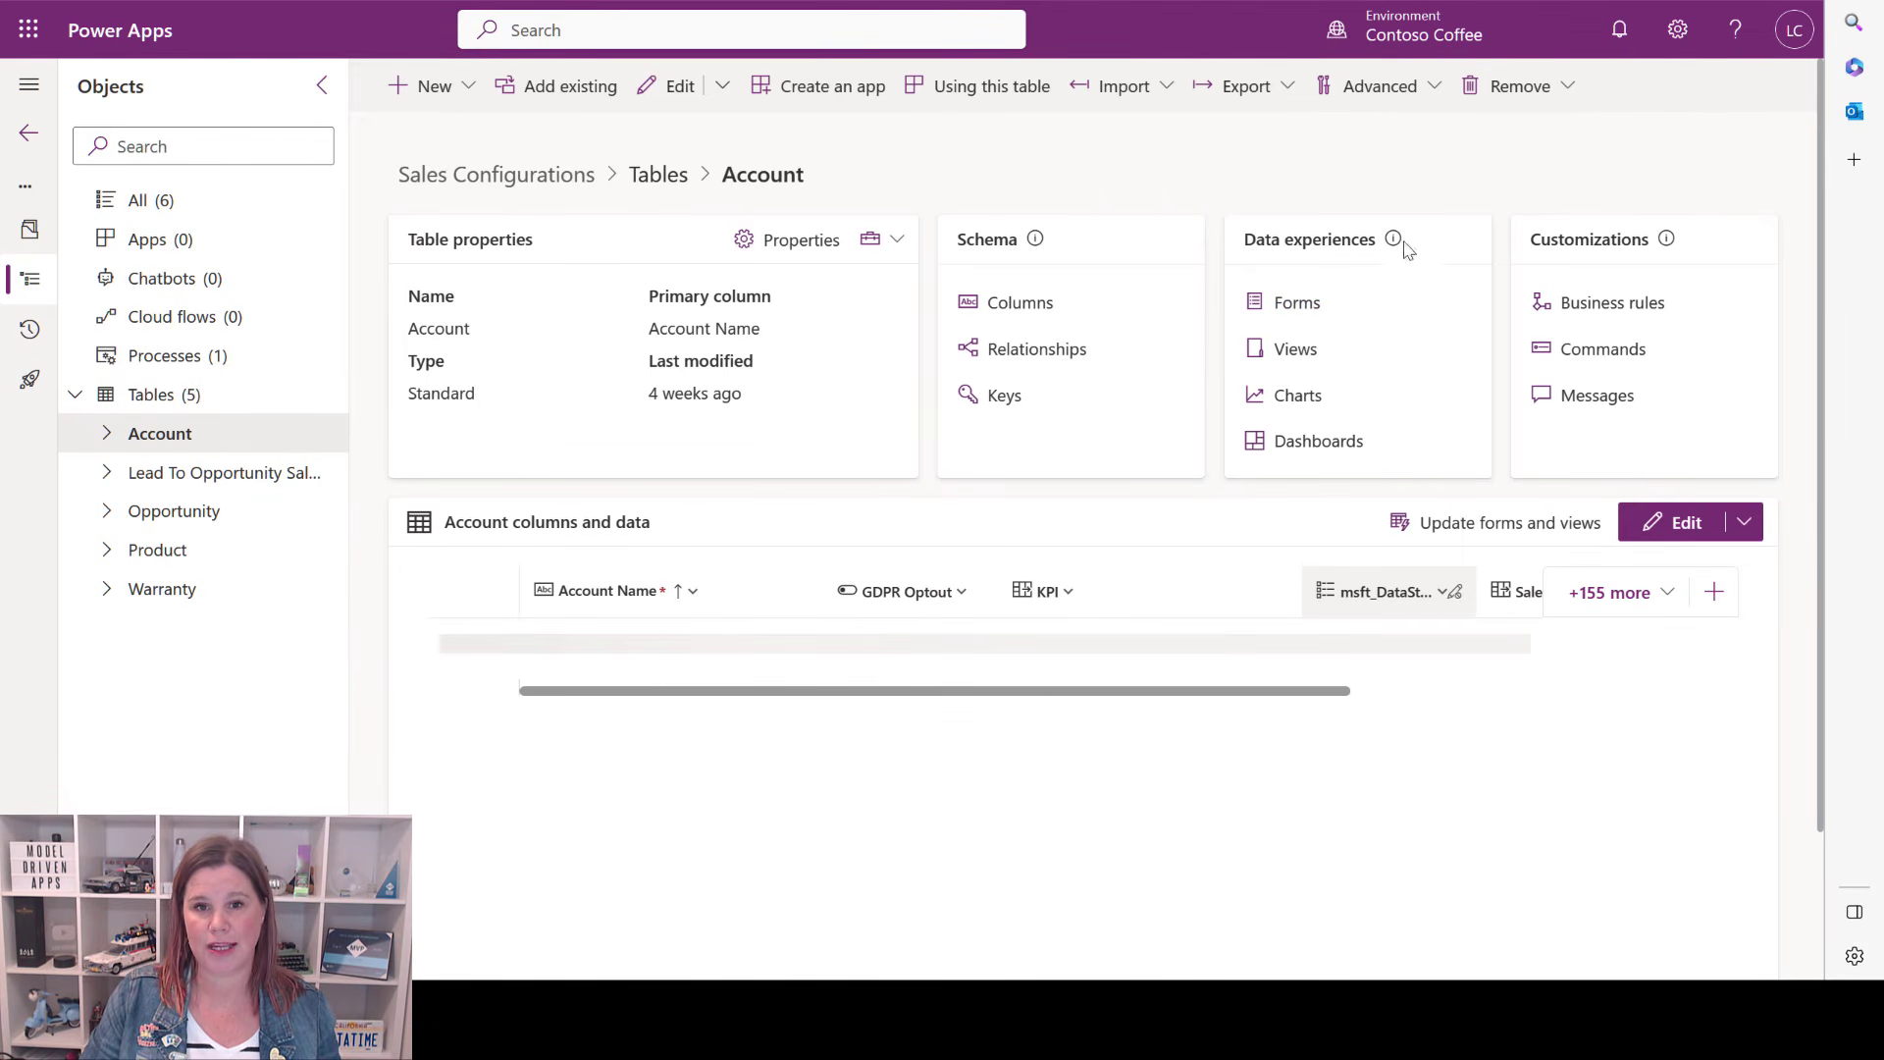
pyautogui.click(1286, 304)
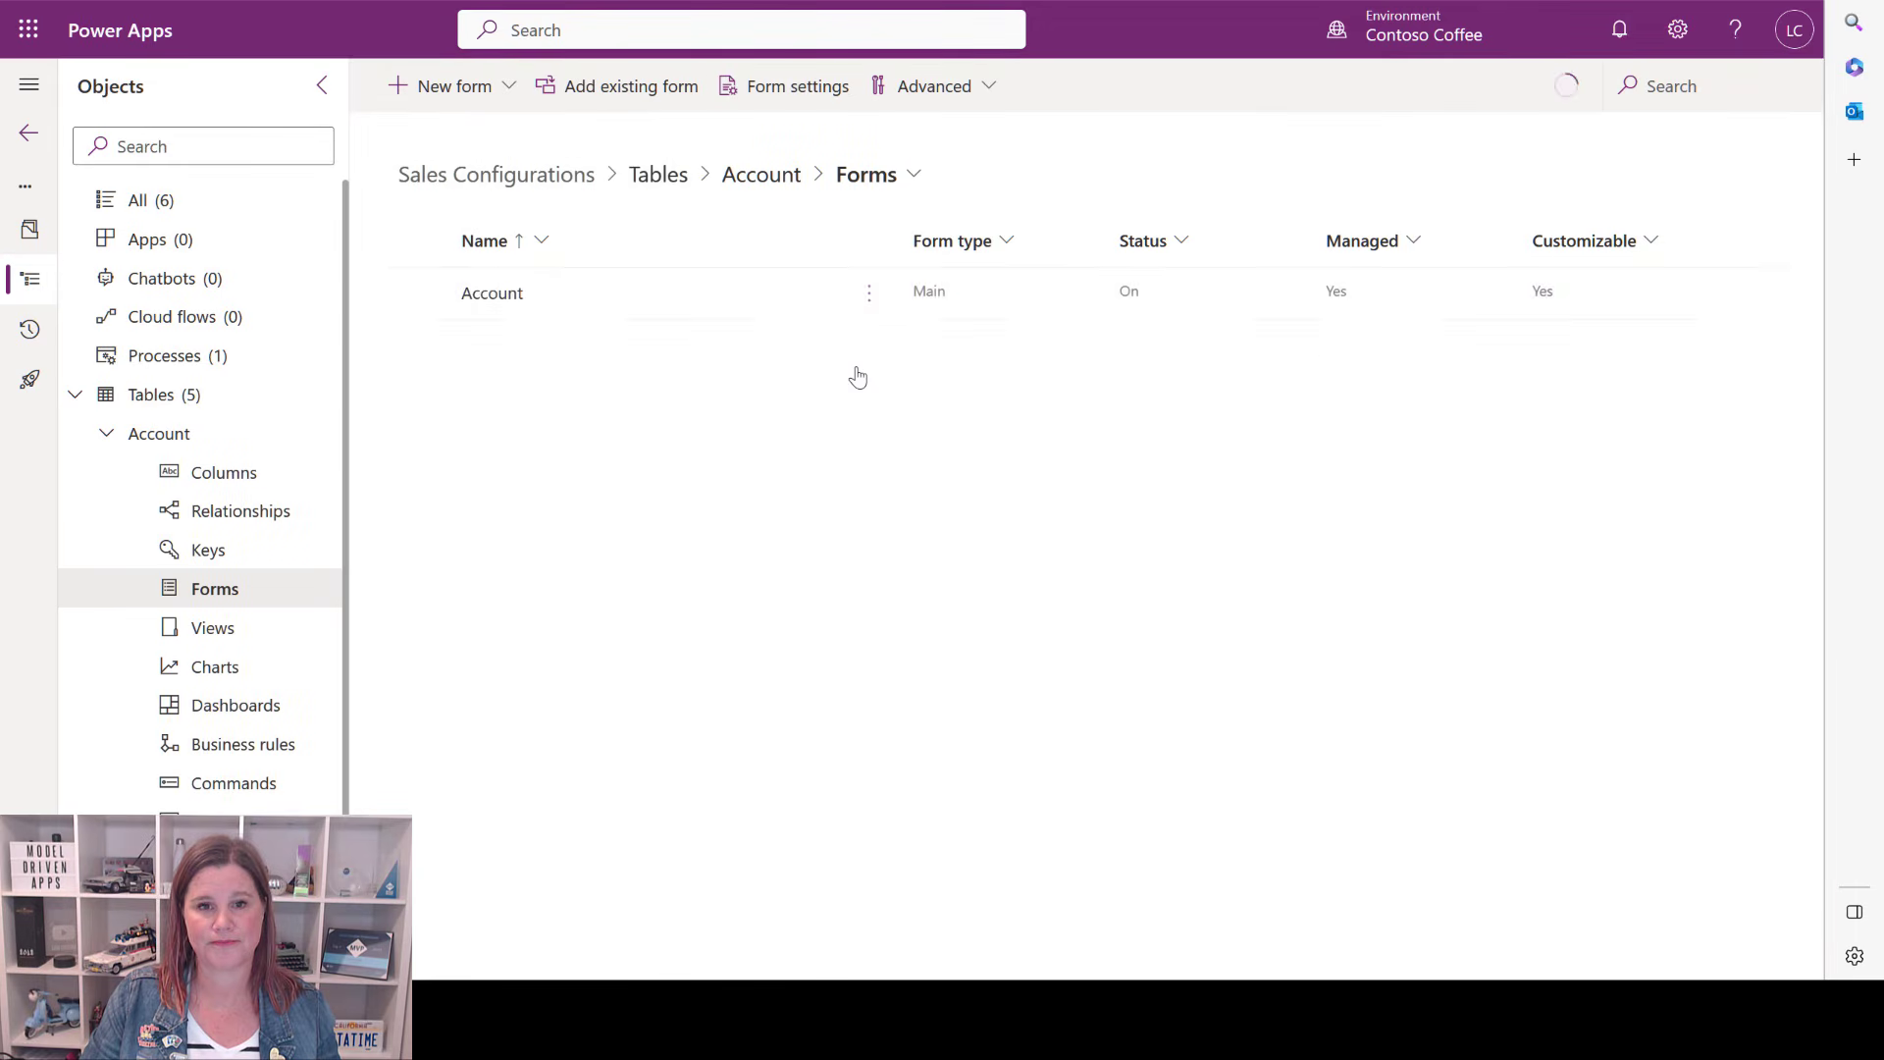
pyautogui.click(502, 299)
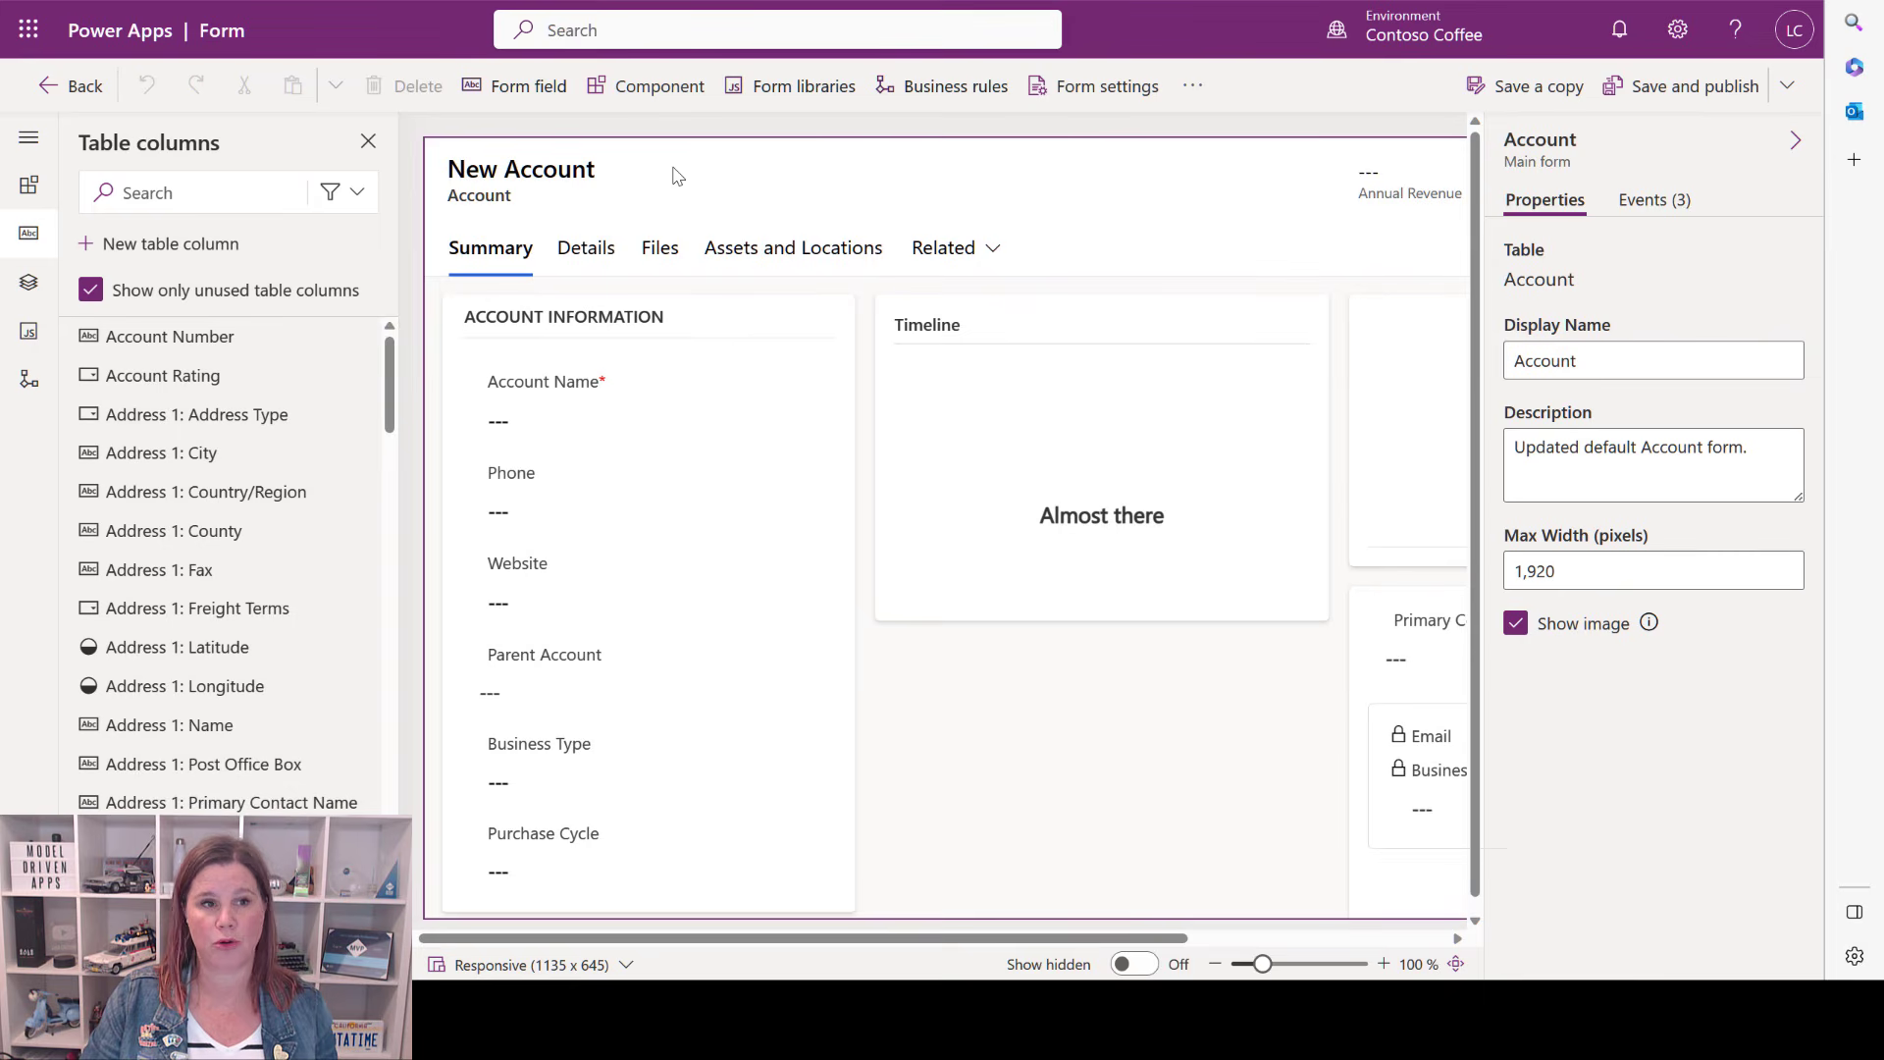
pyautogui.click(636, 98)
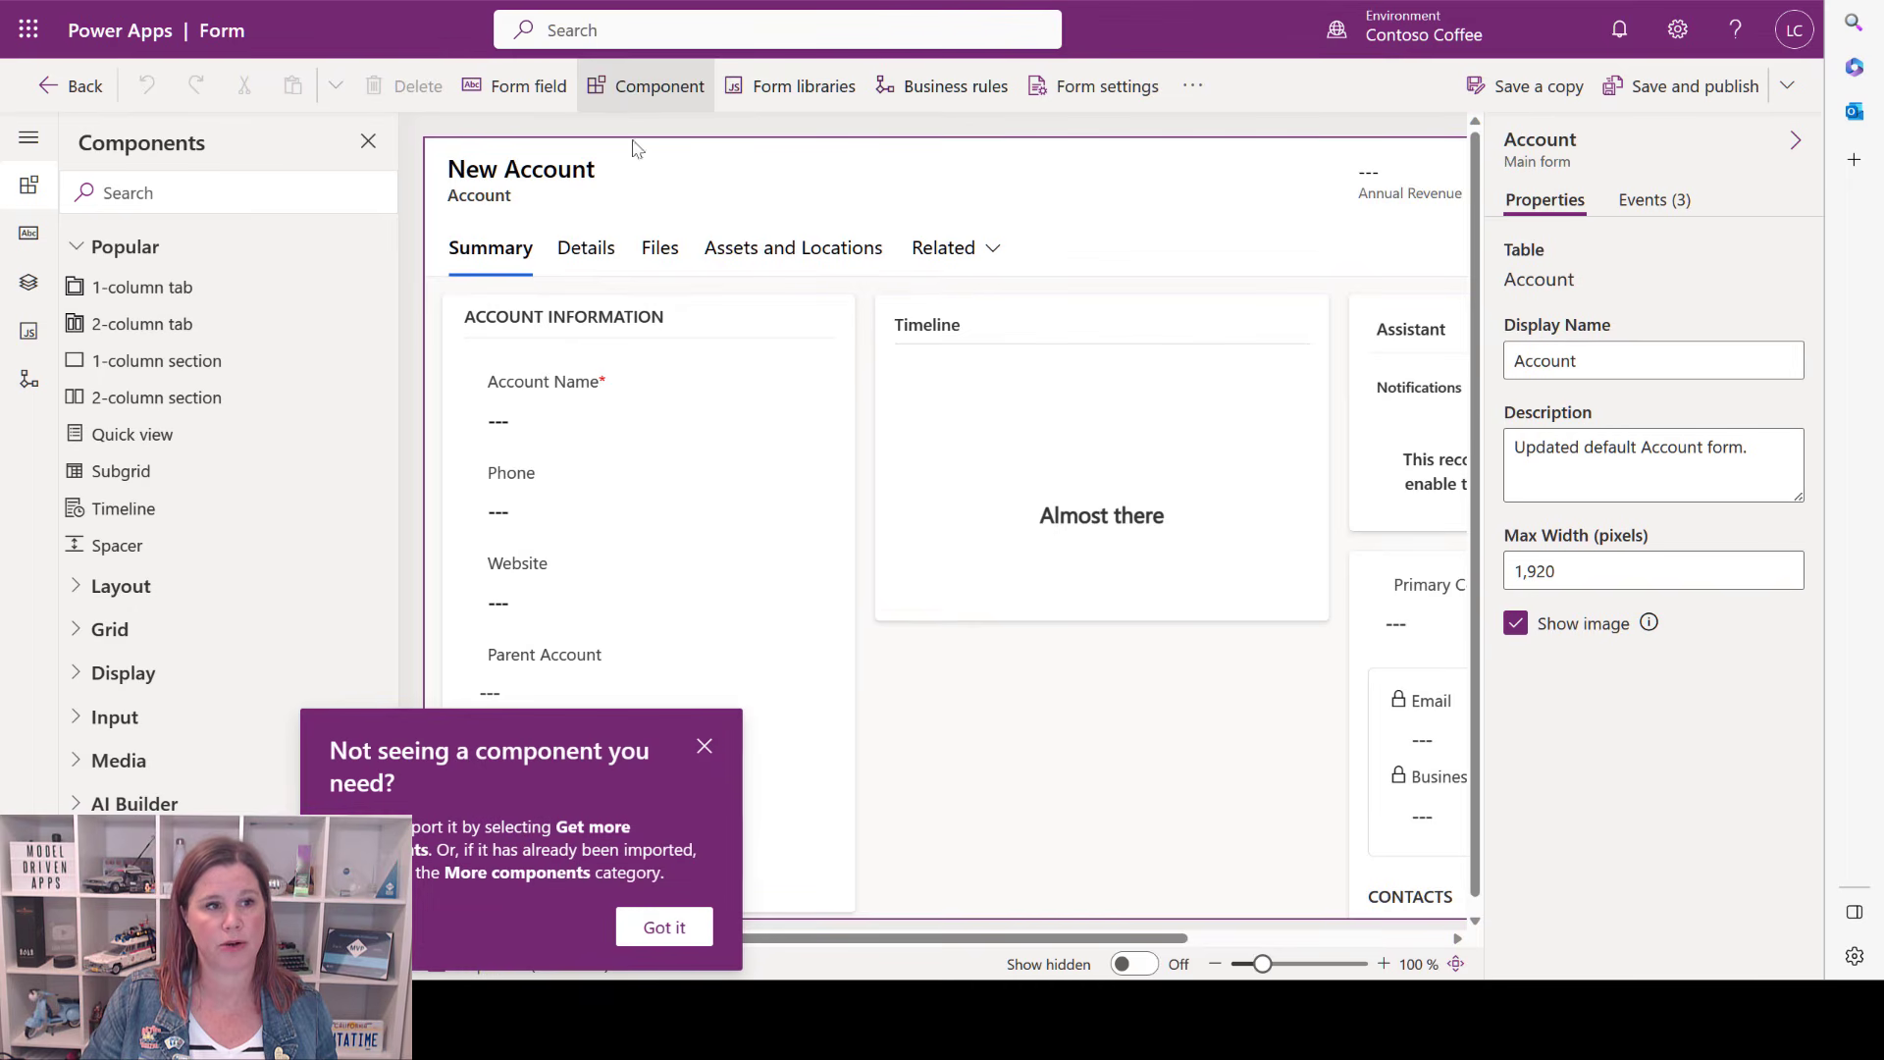
pyautogui.click(705, 747)
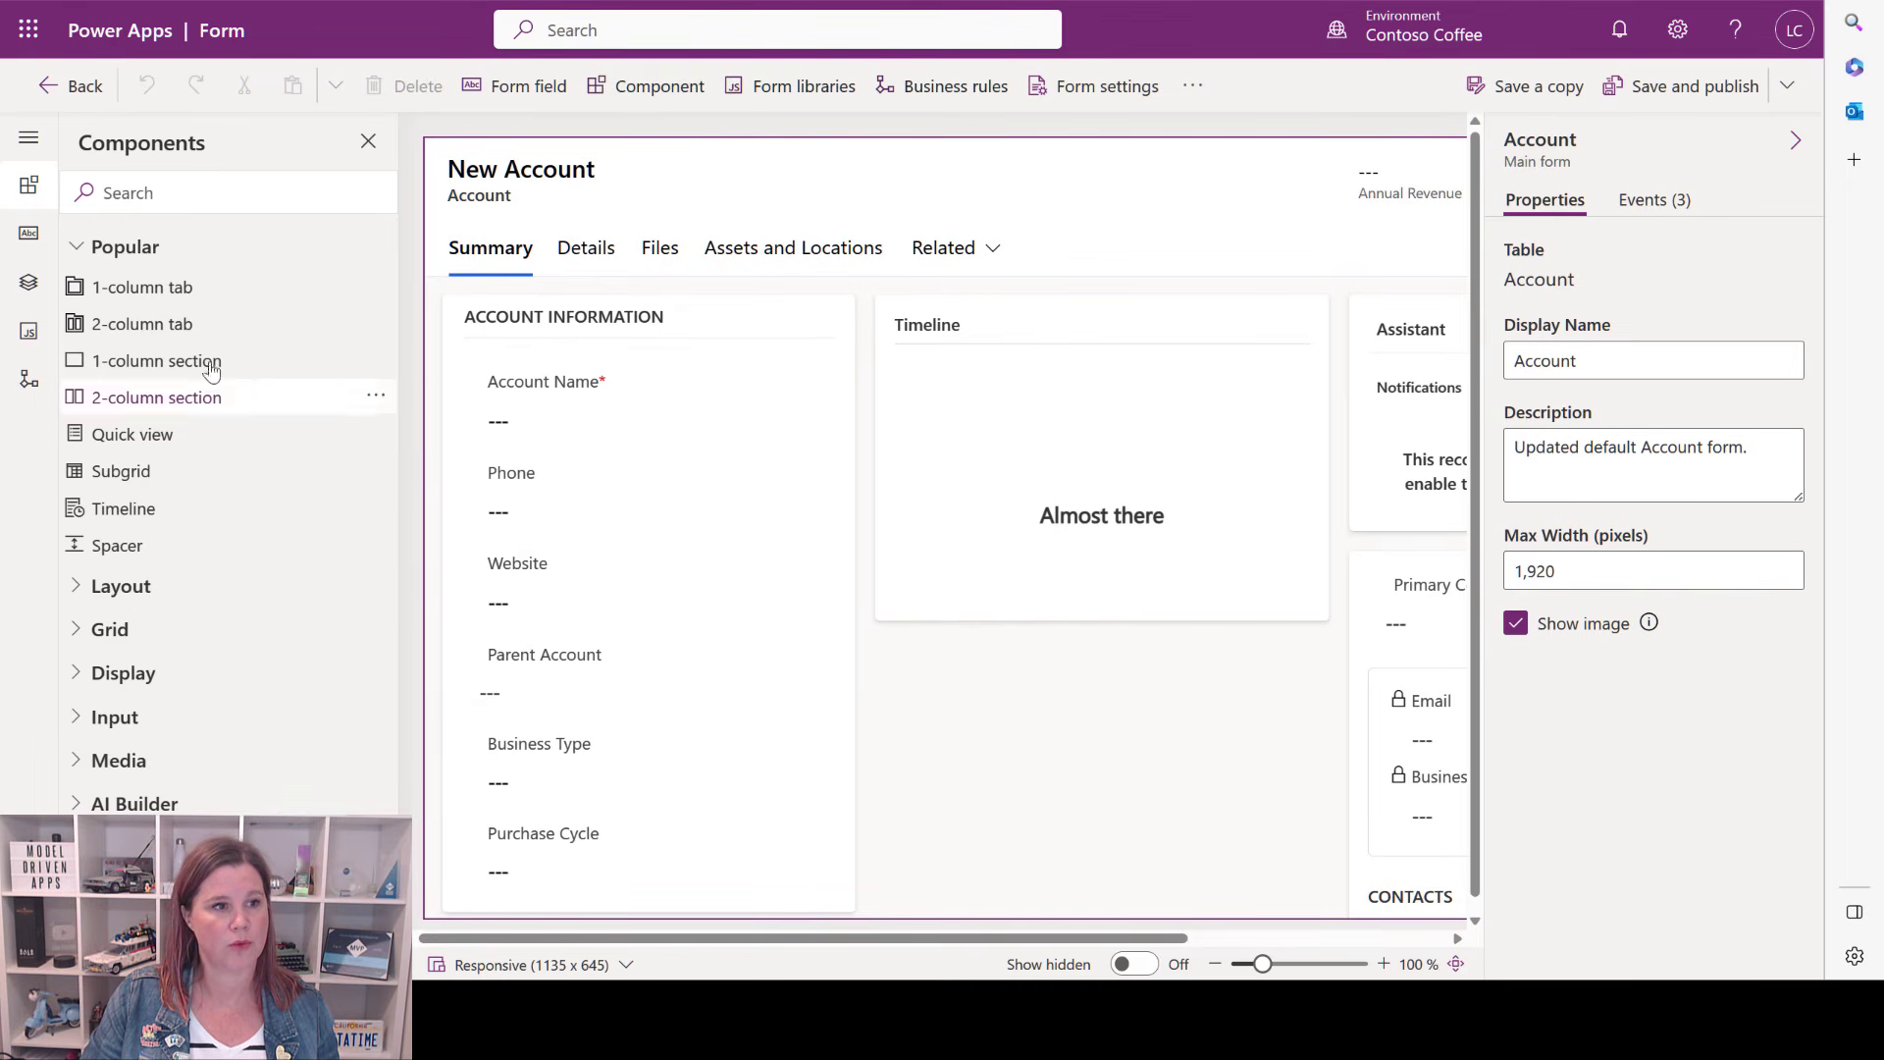
pyautogui.click(162, 302)
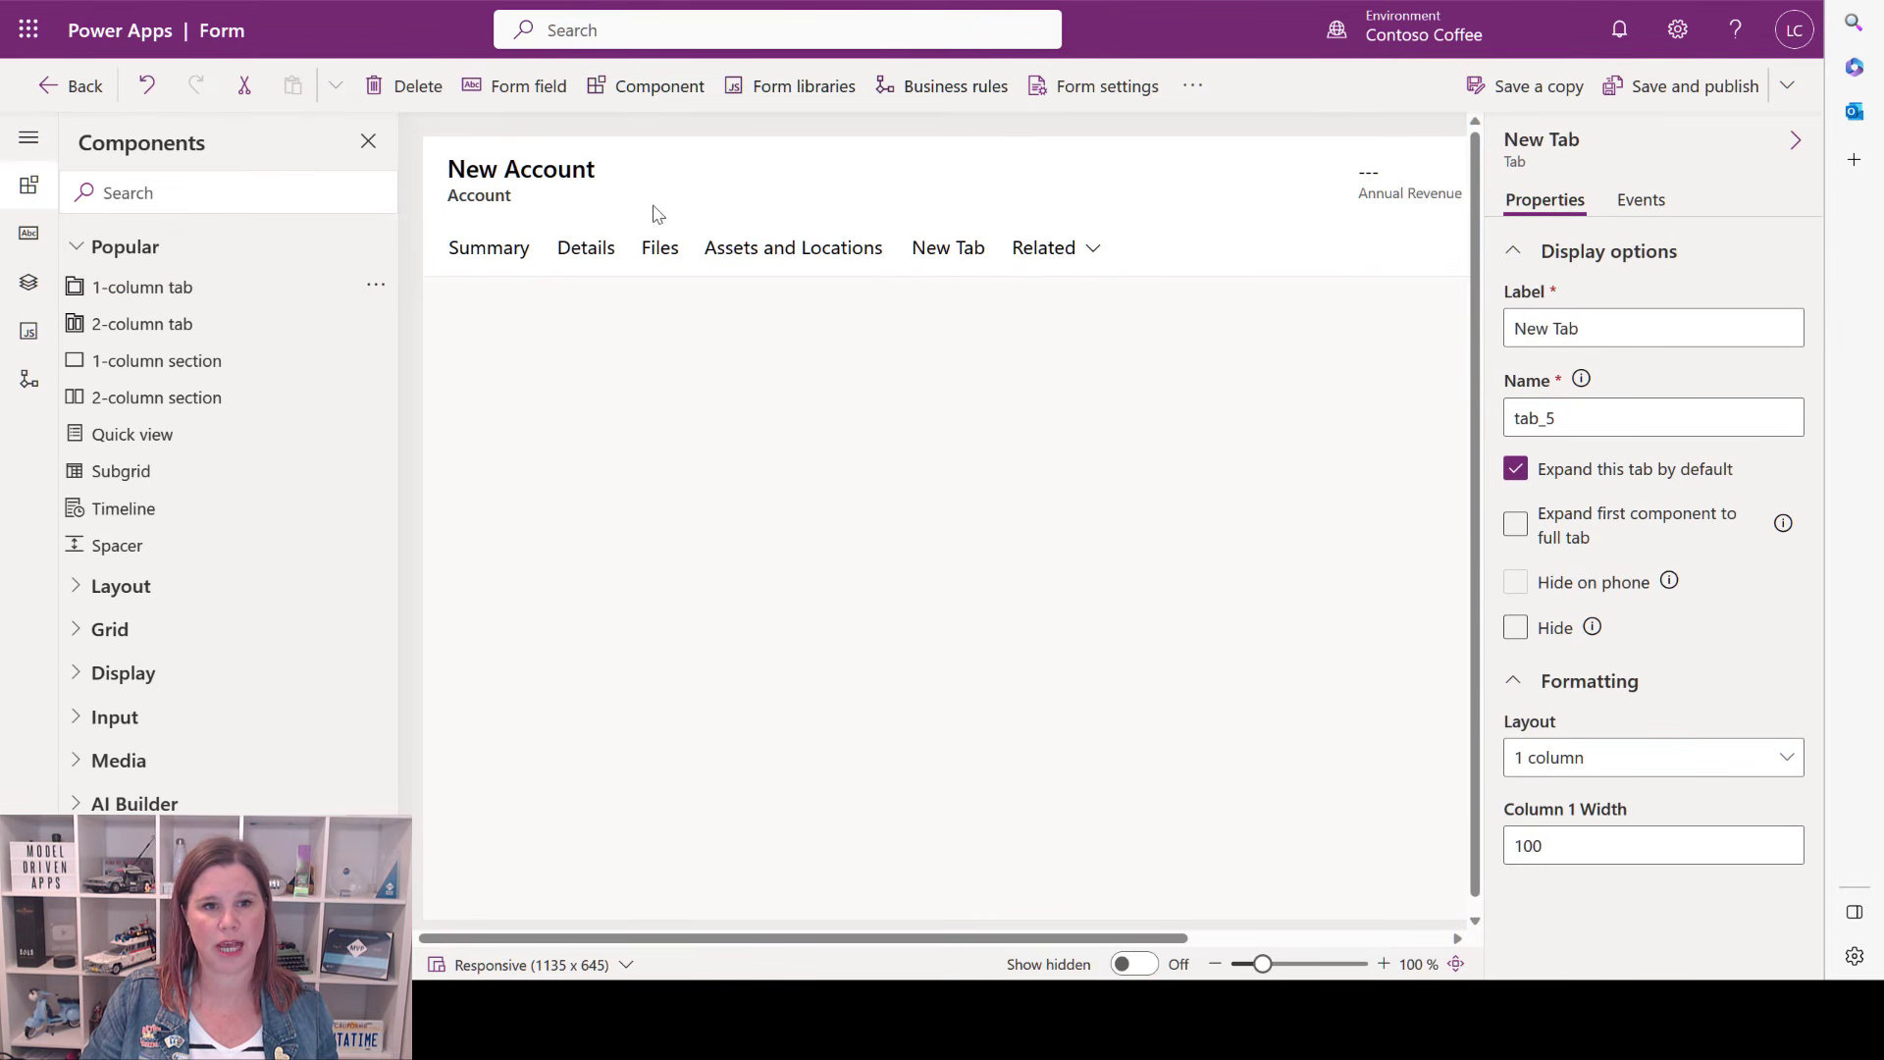
# Label the new tab Warranties and move it between the Details and Files tabs.
pyautogui.click(950, 249)
pyautogui.click(1598, 328)
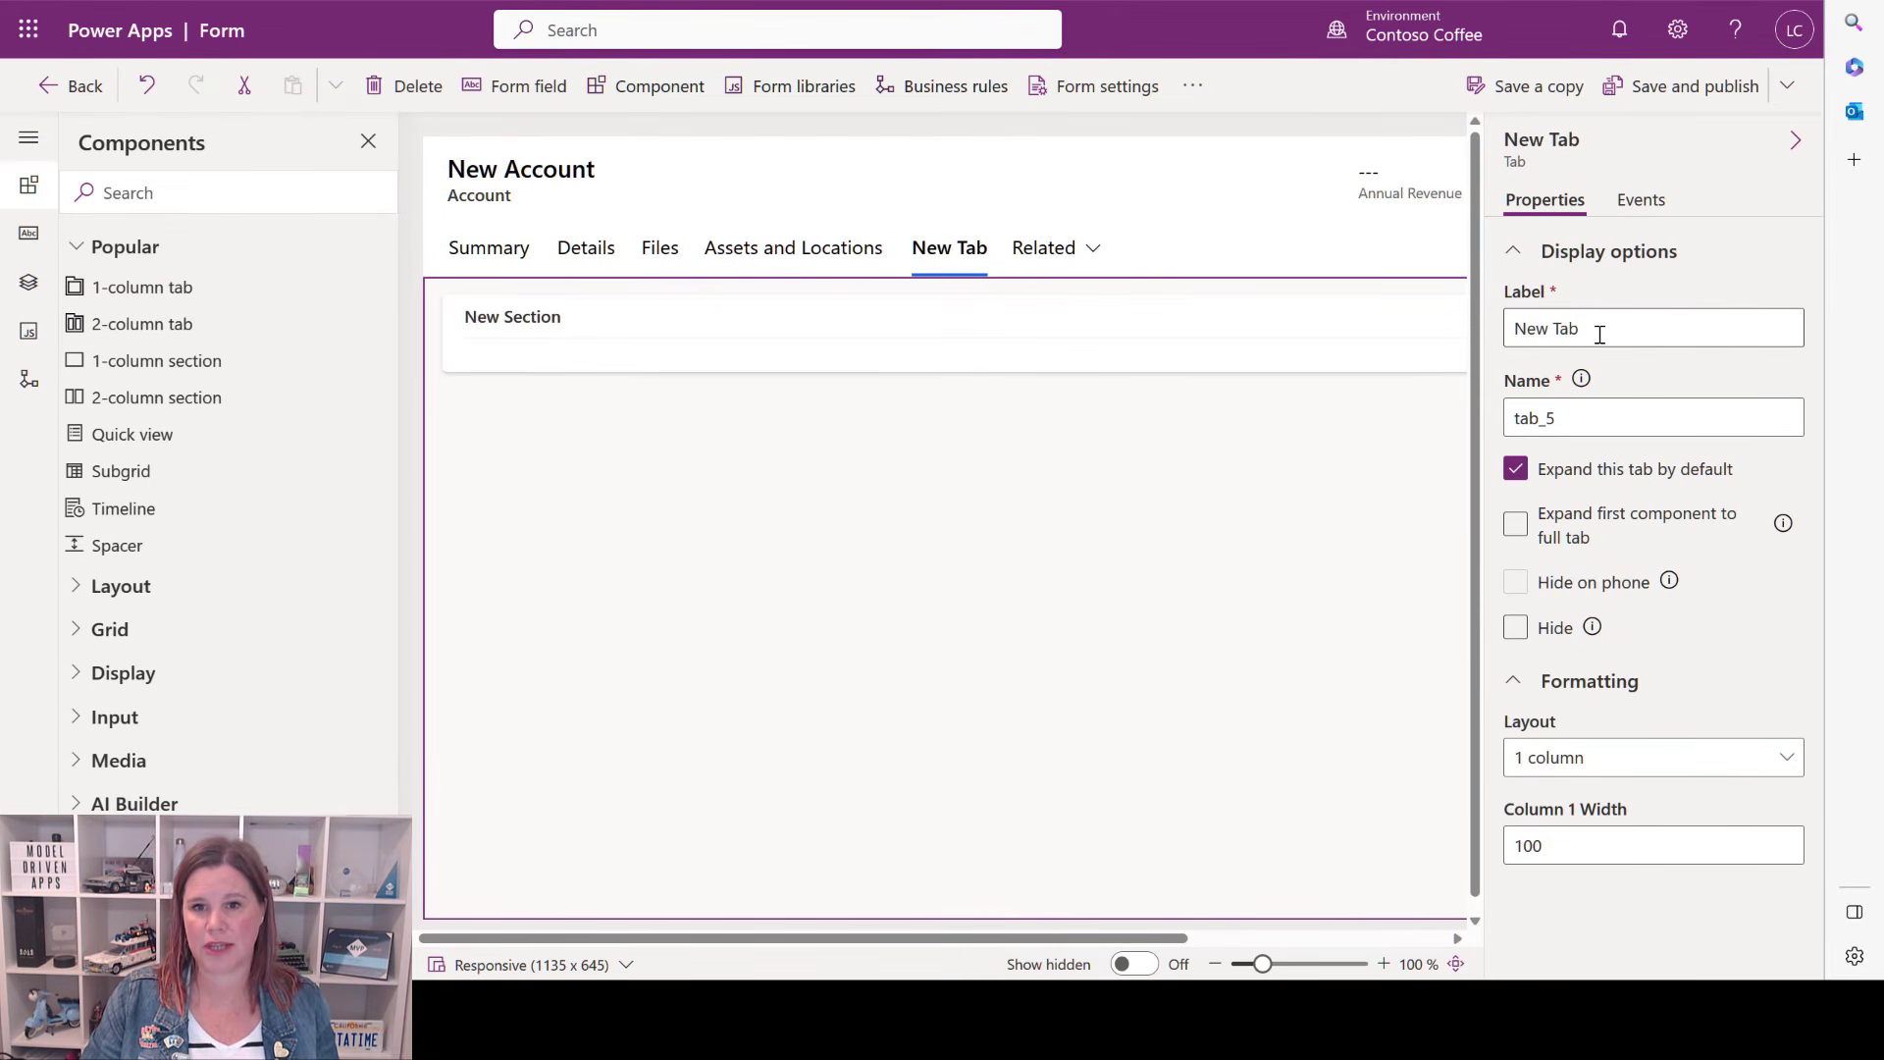
pyautogui.moveTo(1599, 327); pyautogui.dragTo(1511, 328)
pyautogui.write('Warranties')
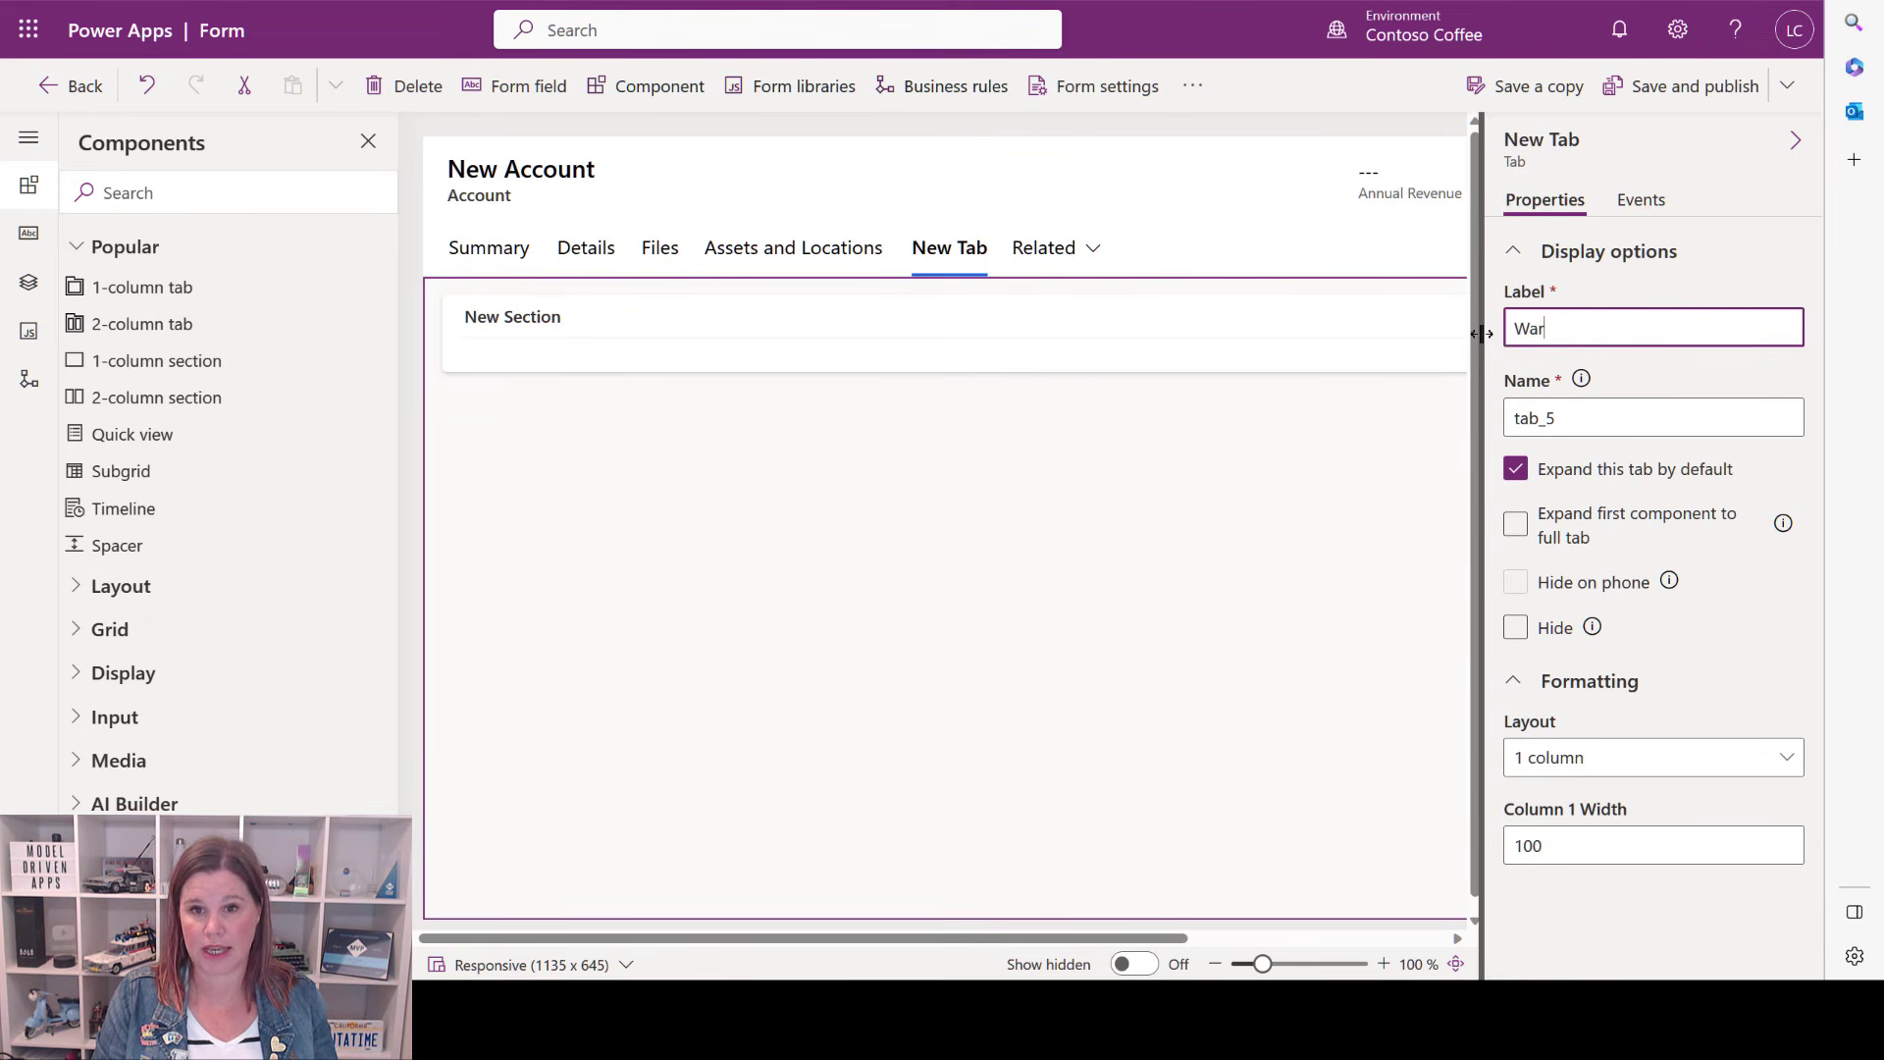
pyautogui.click(1129, 199)
pyautogui.moveTo(956, 249); pyautogui.dragTo(638, 261)
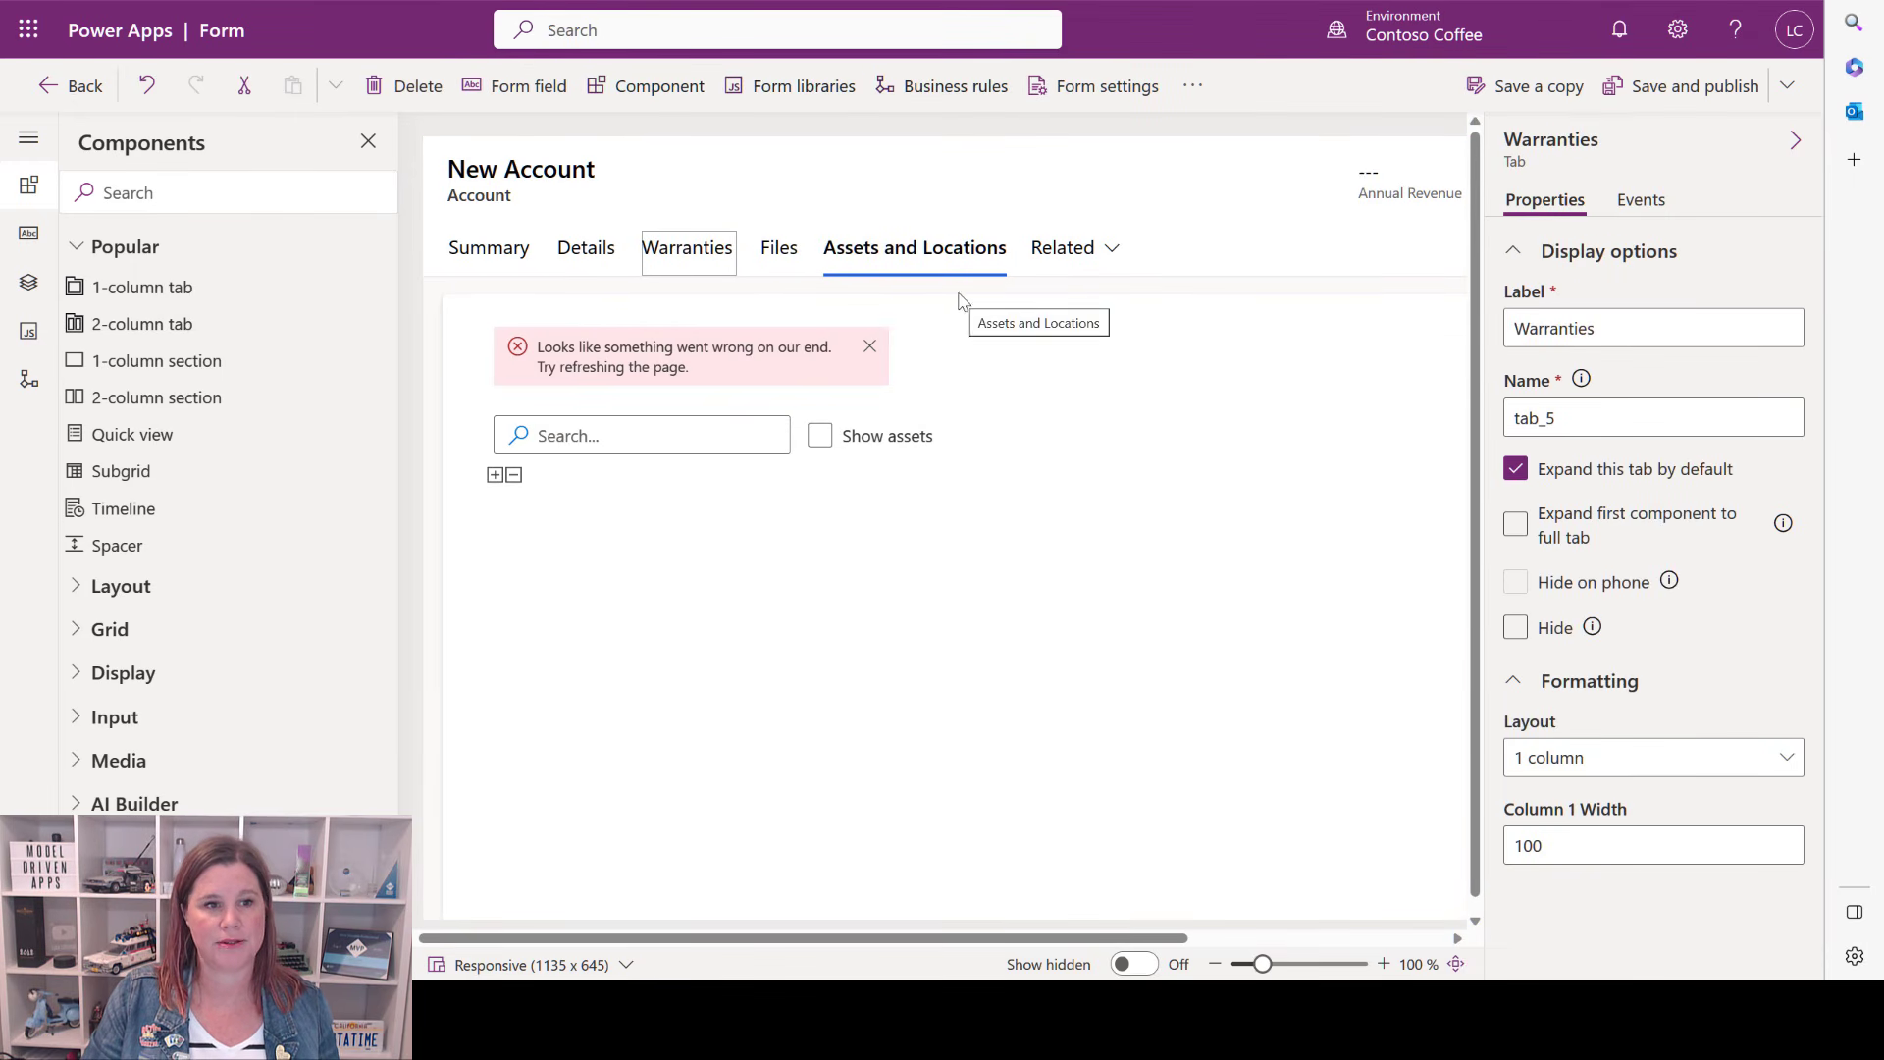
# Insert a subgrid in the Warranties tab's section showing related records from Warranties (Account) with the Active Warranties view.
pyautogui.click(667, 257)
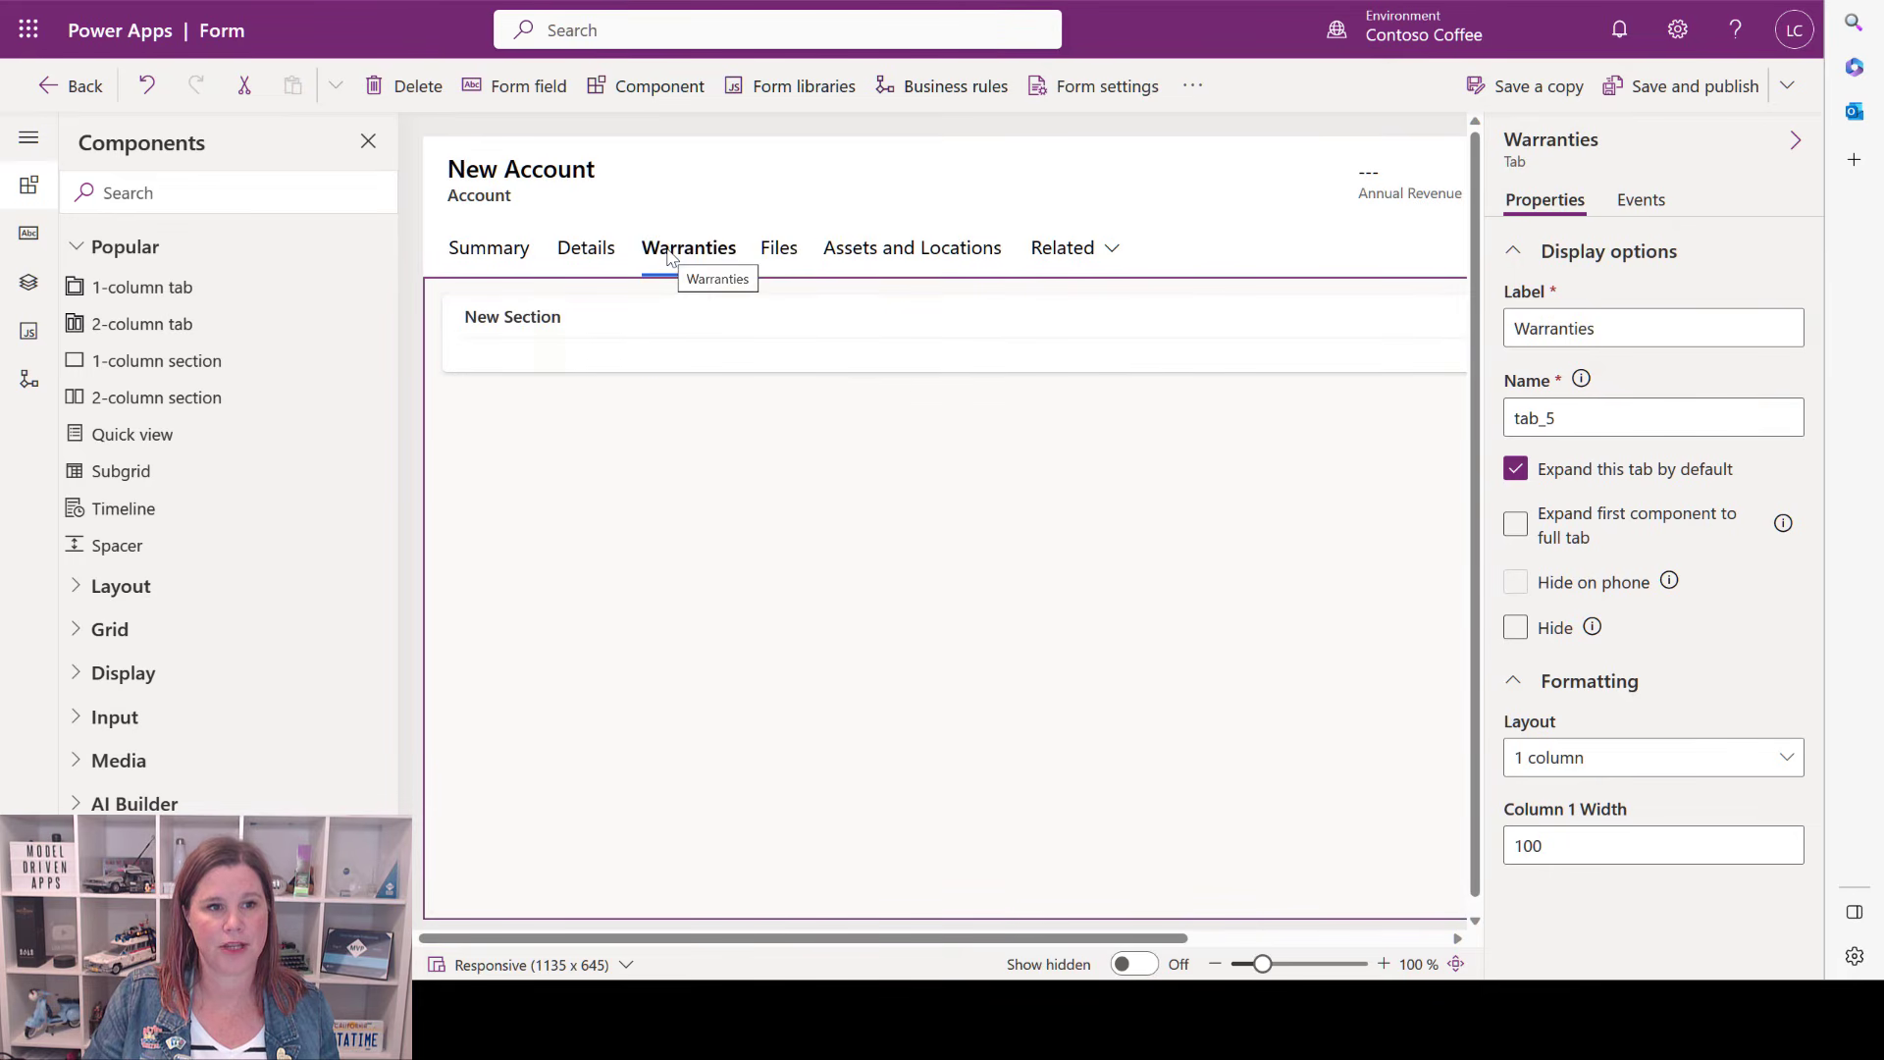
pyautogui.click(564, 340)
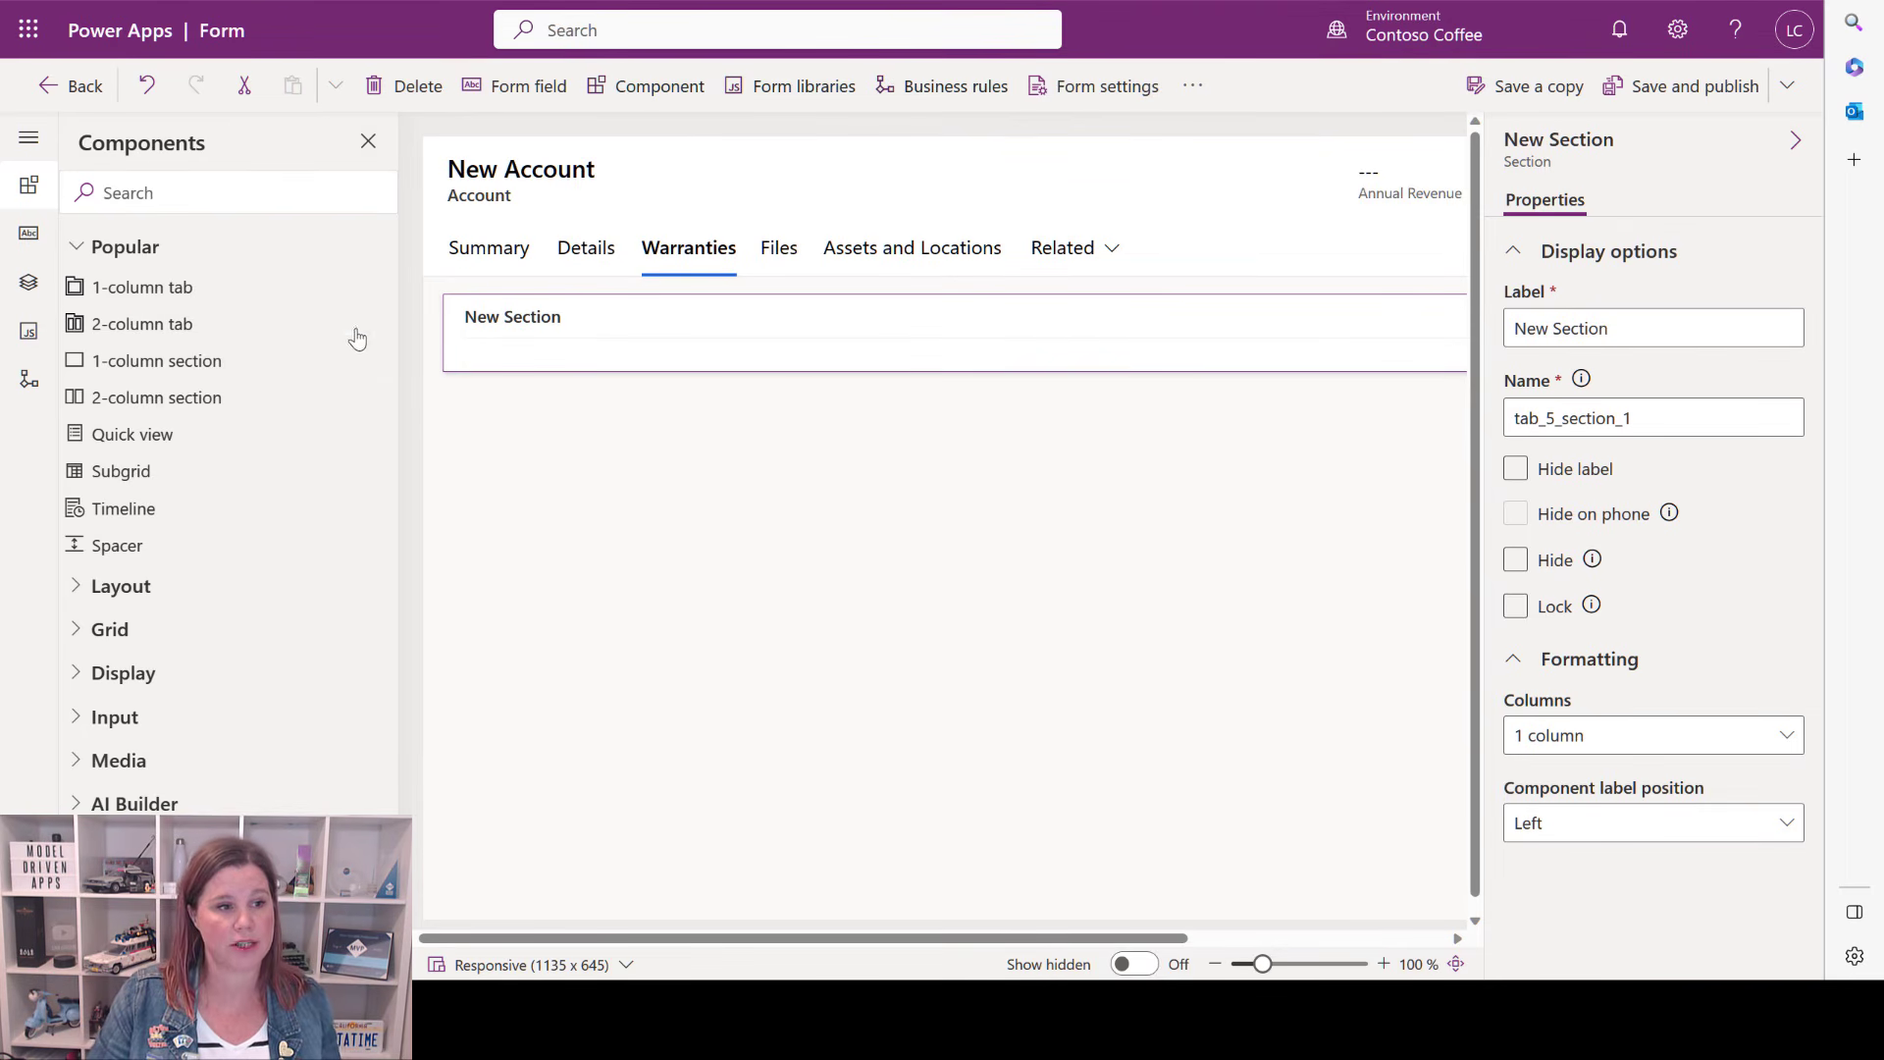
pyautogui.click(95, 478)
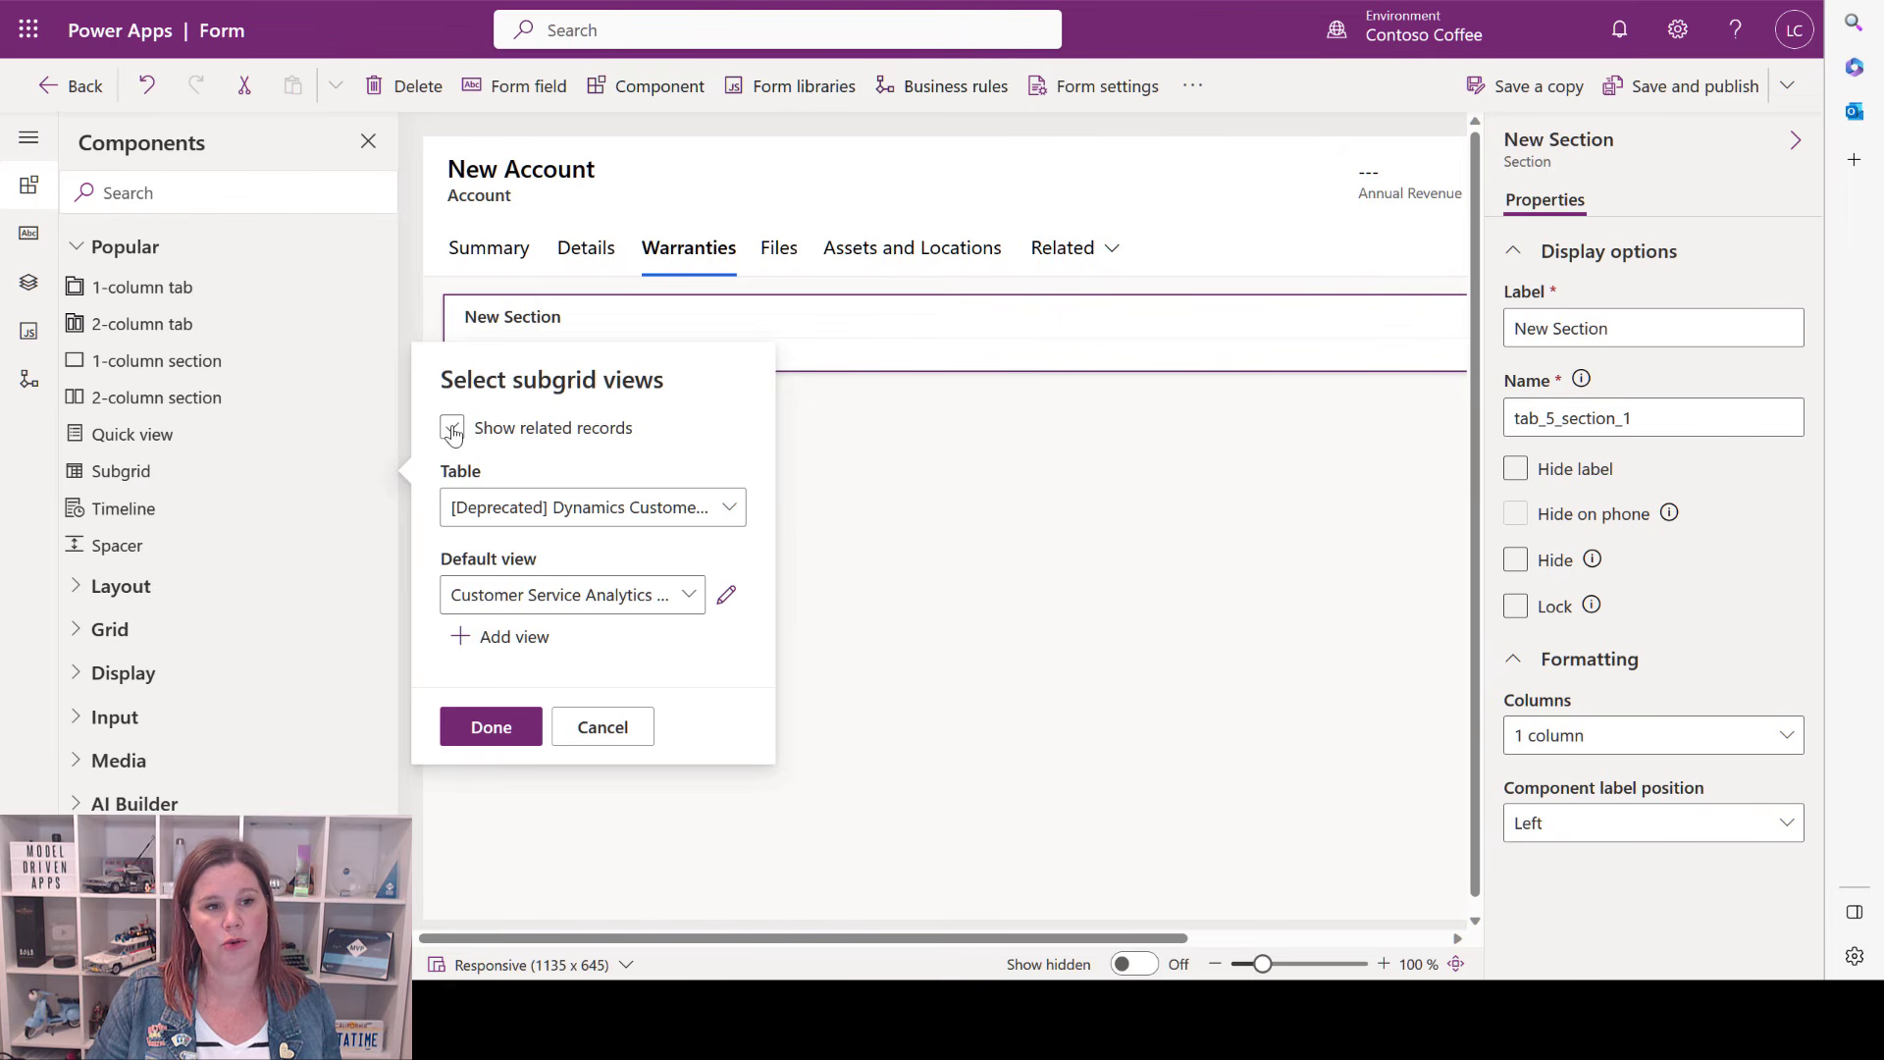
pyautogui.click(450, 429)
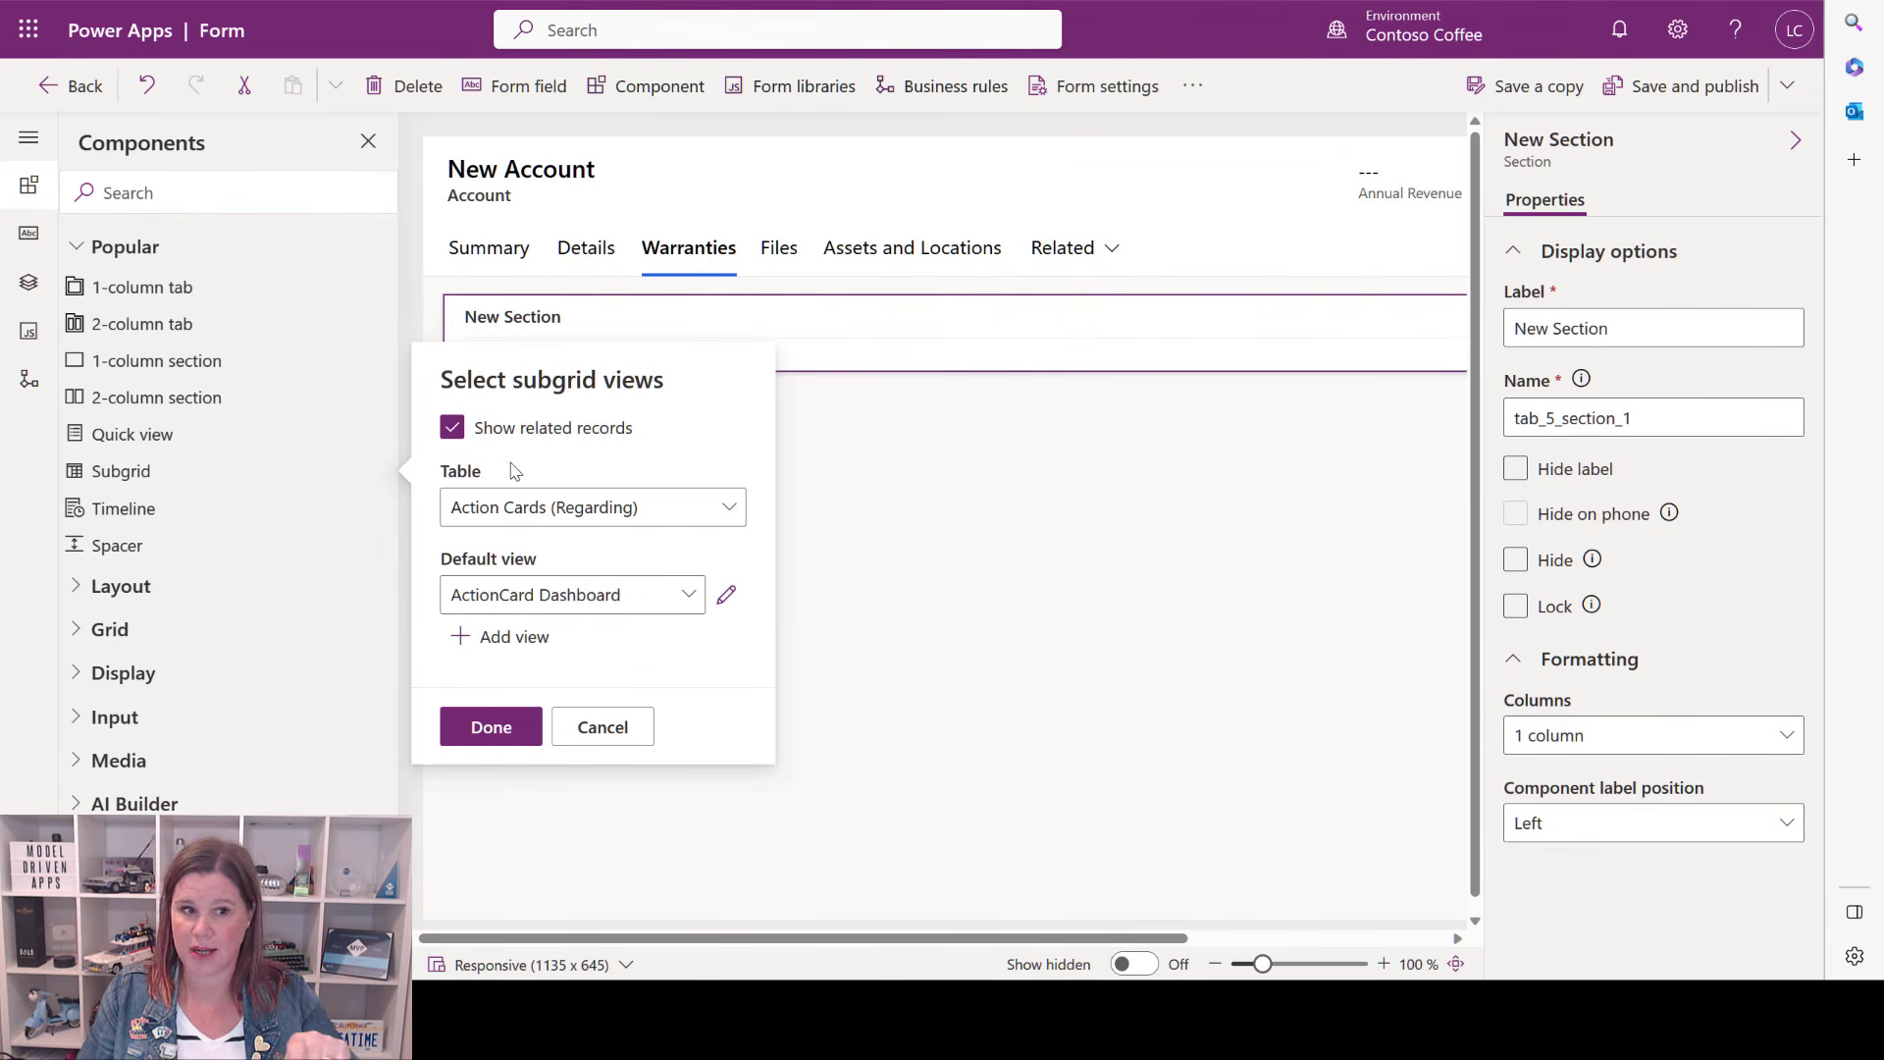
pyautogui.click(543, 513)
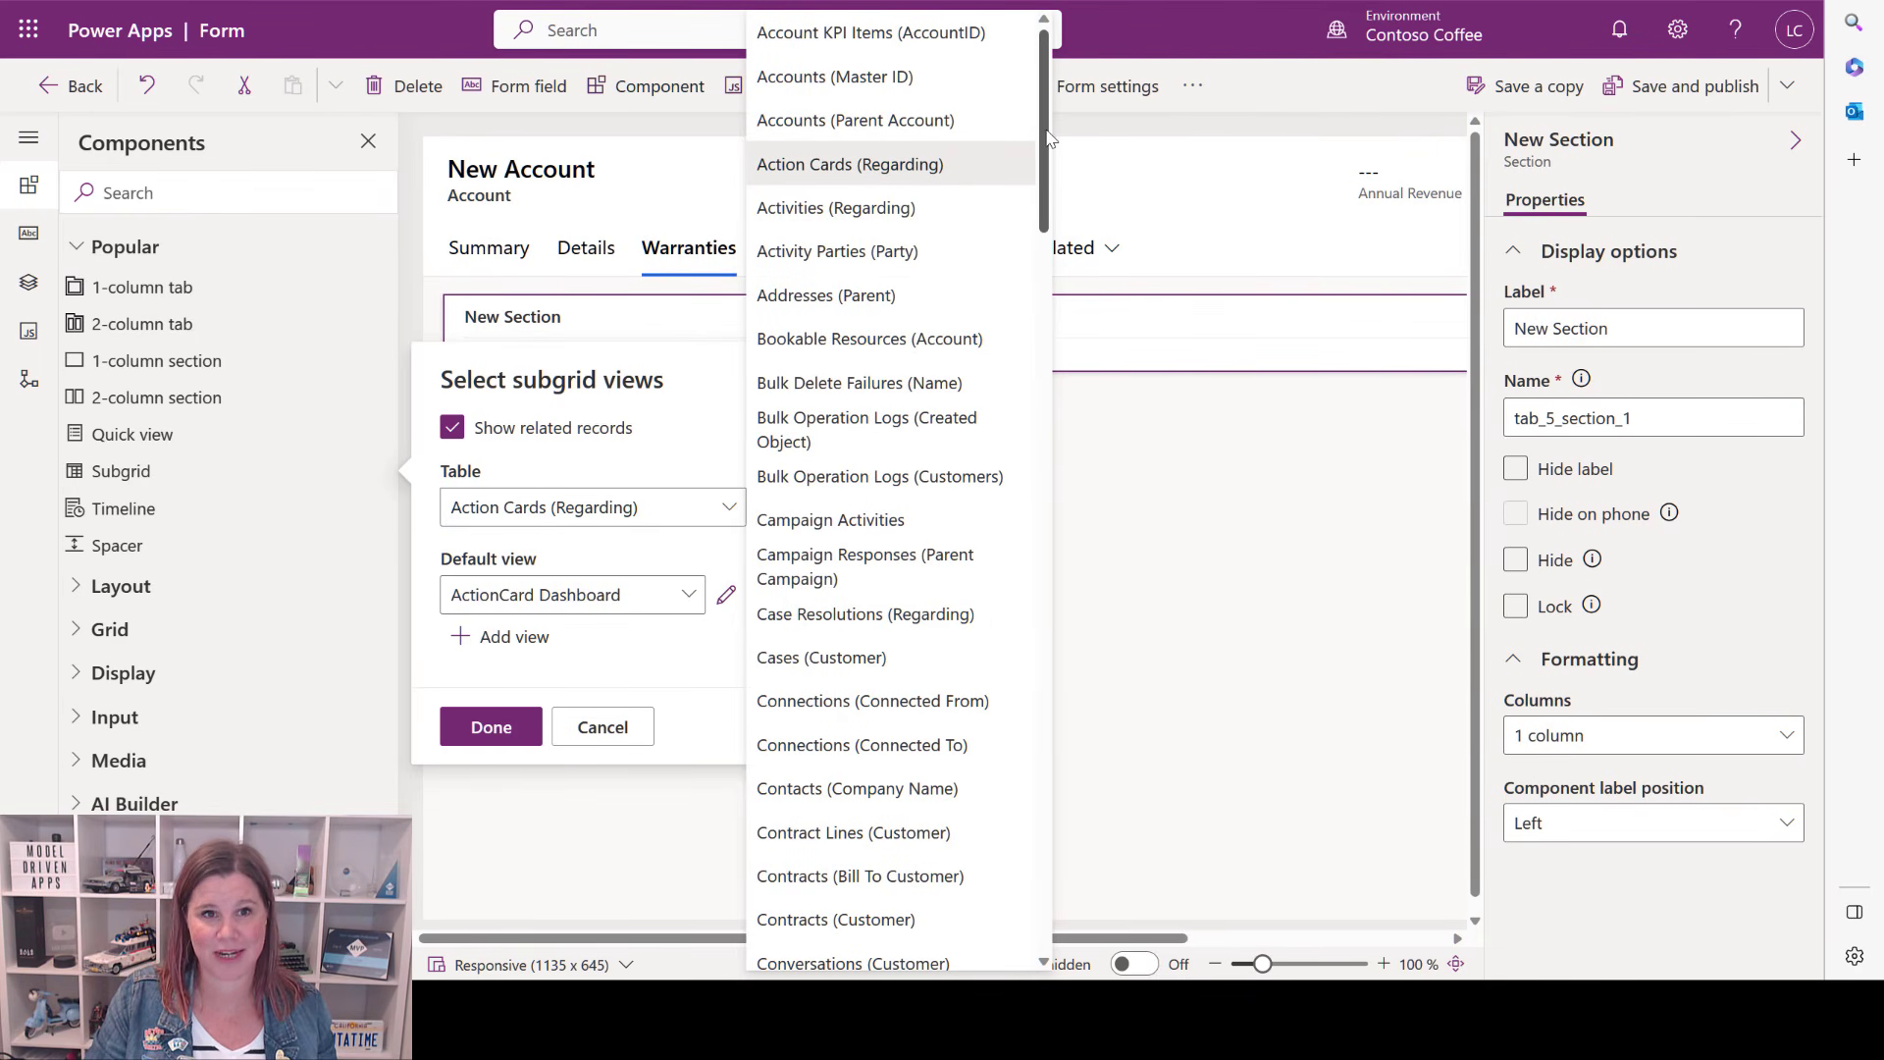
pyautogui.moveTo(1045, 135); pyautogui.dragTo(1042, 889)
pyautogui.click(848, 951)
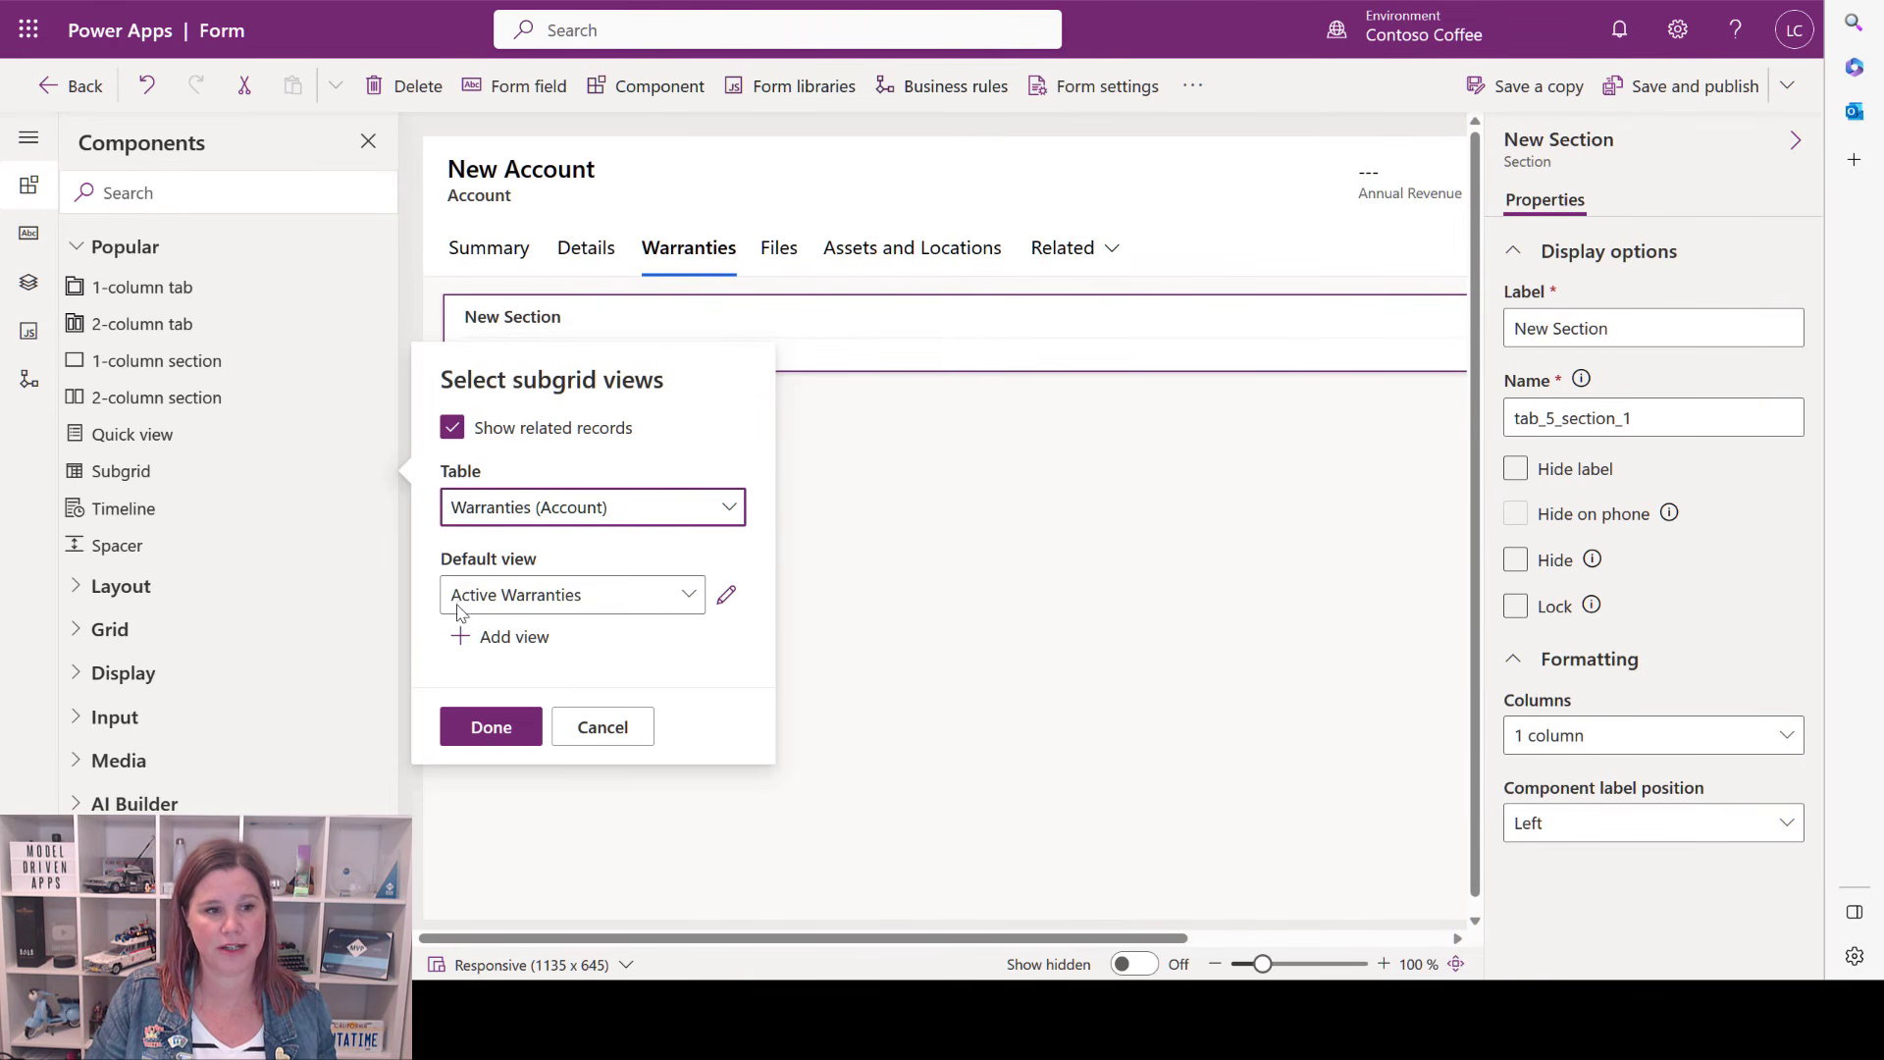
pyautogui.click(495, 736)
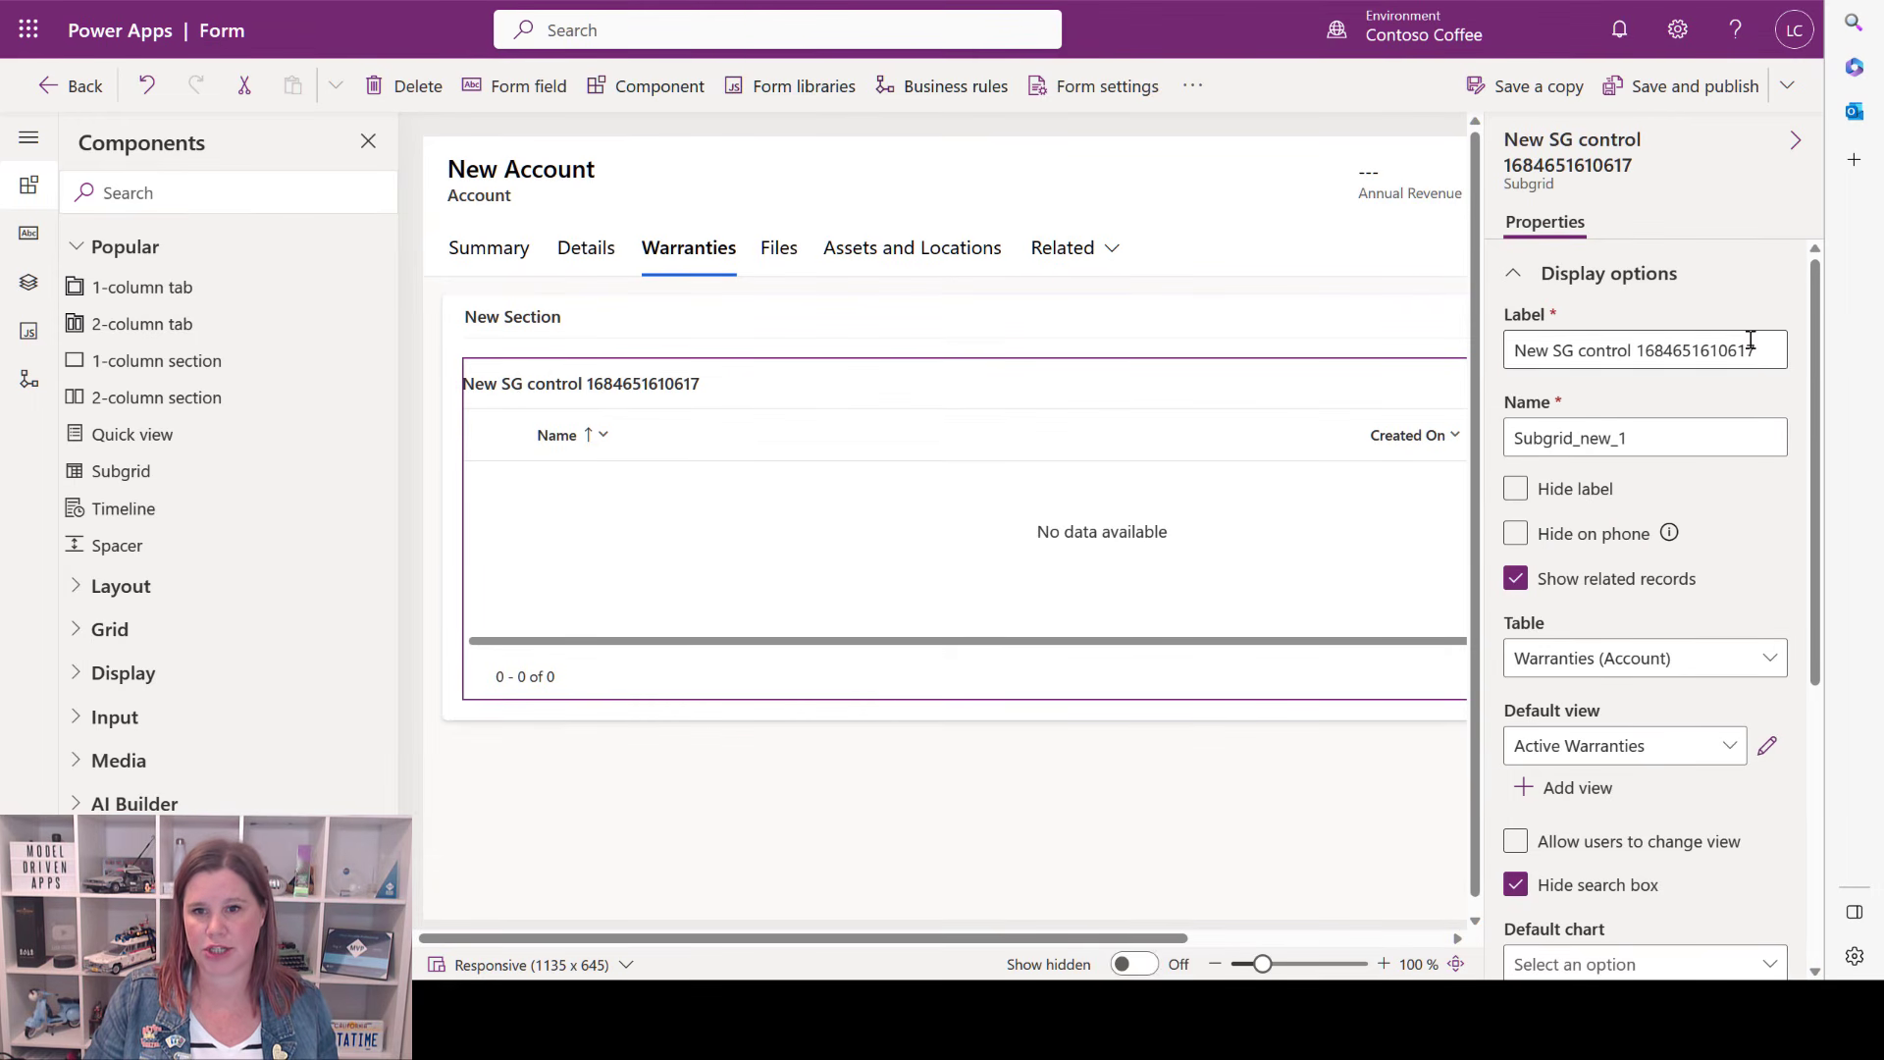
# Label the subgrid Warranties and hide the label of the section that contains it.
pyautogui.moveTo(1764, 343); pyautogui.dragTo(1501, 351)
pyautogui.write('Warranties')
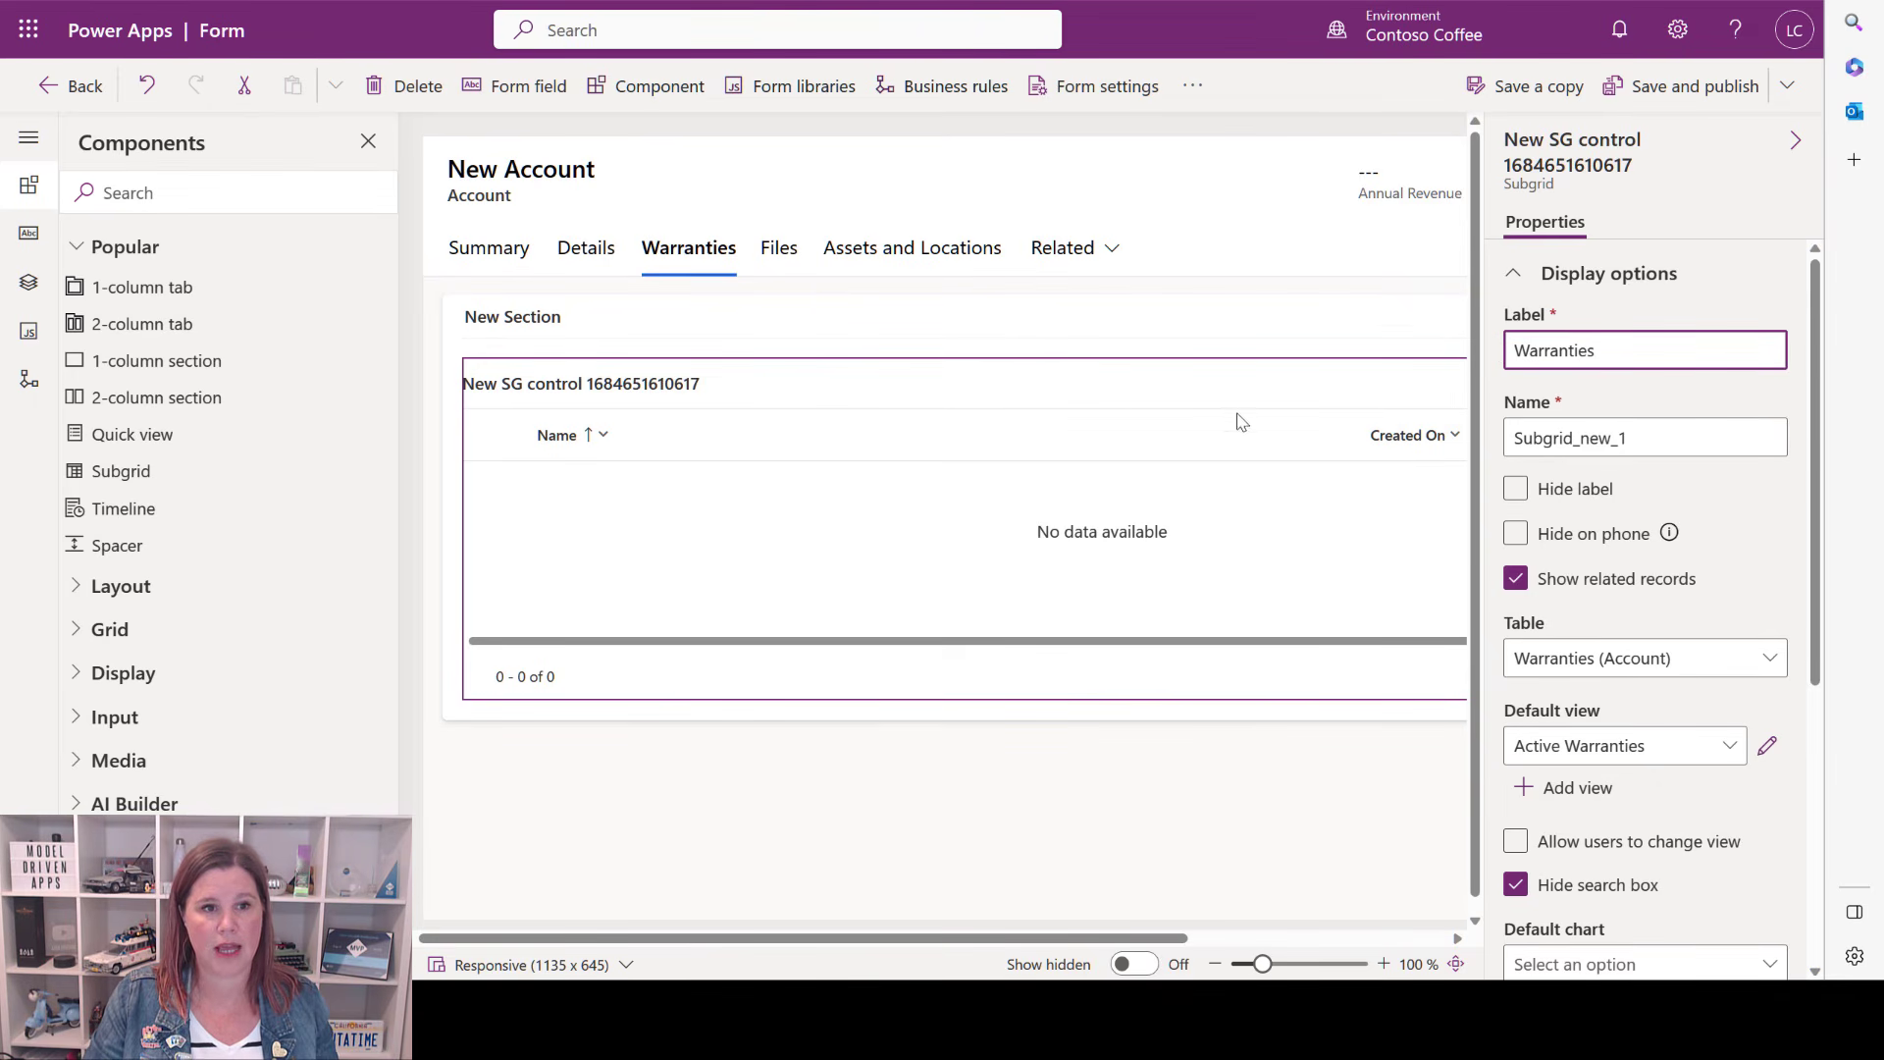
pyautogui.click(967, 330)
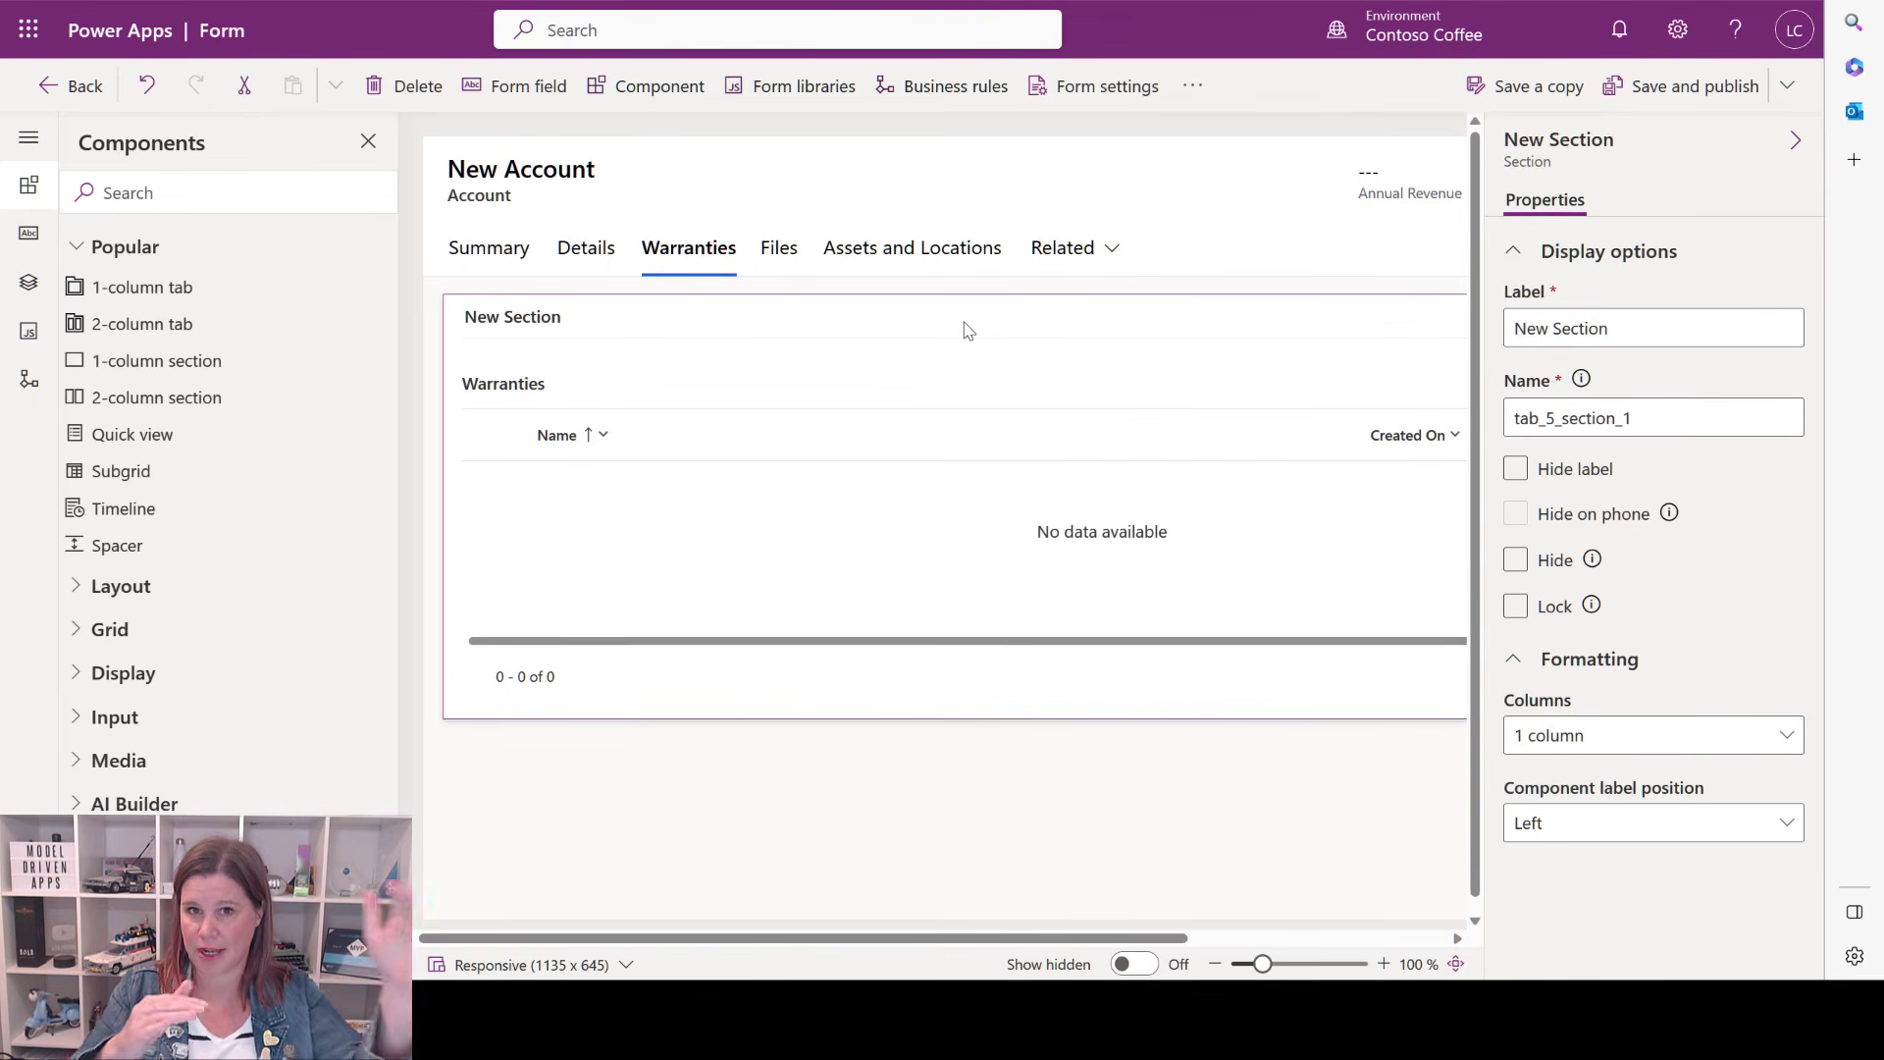
pyautogui.click(1515, 468)
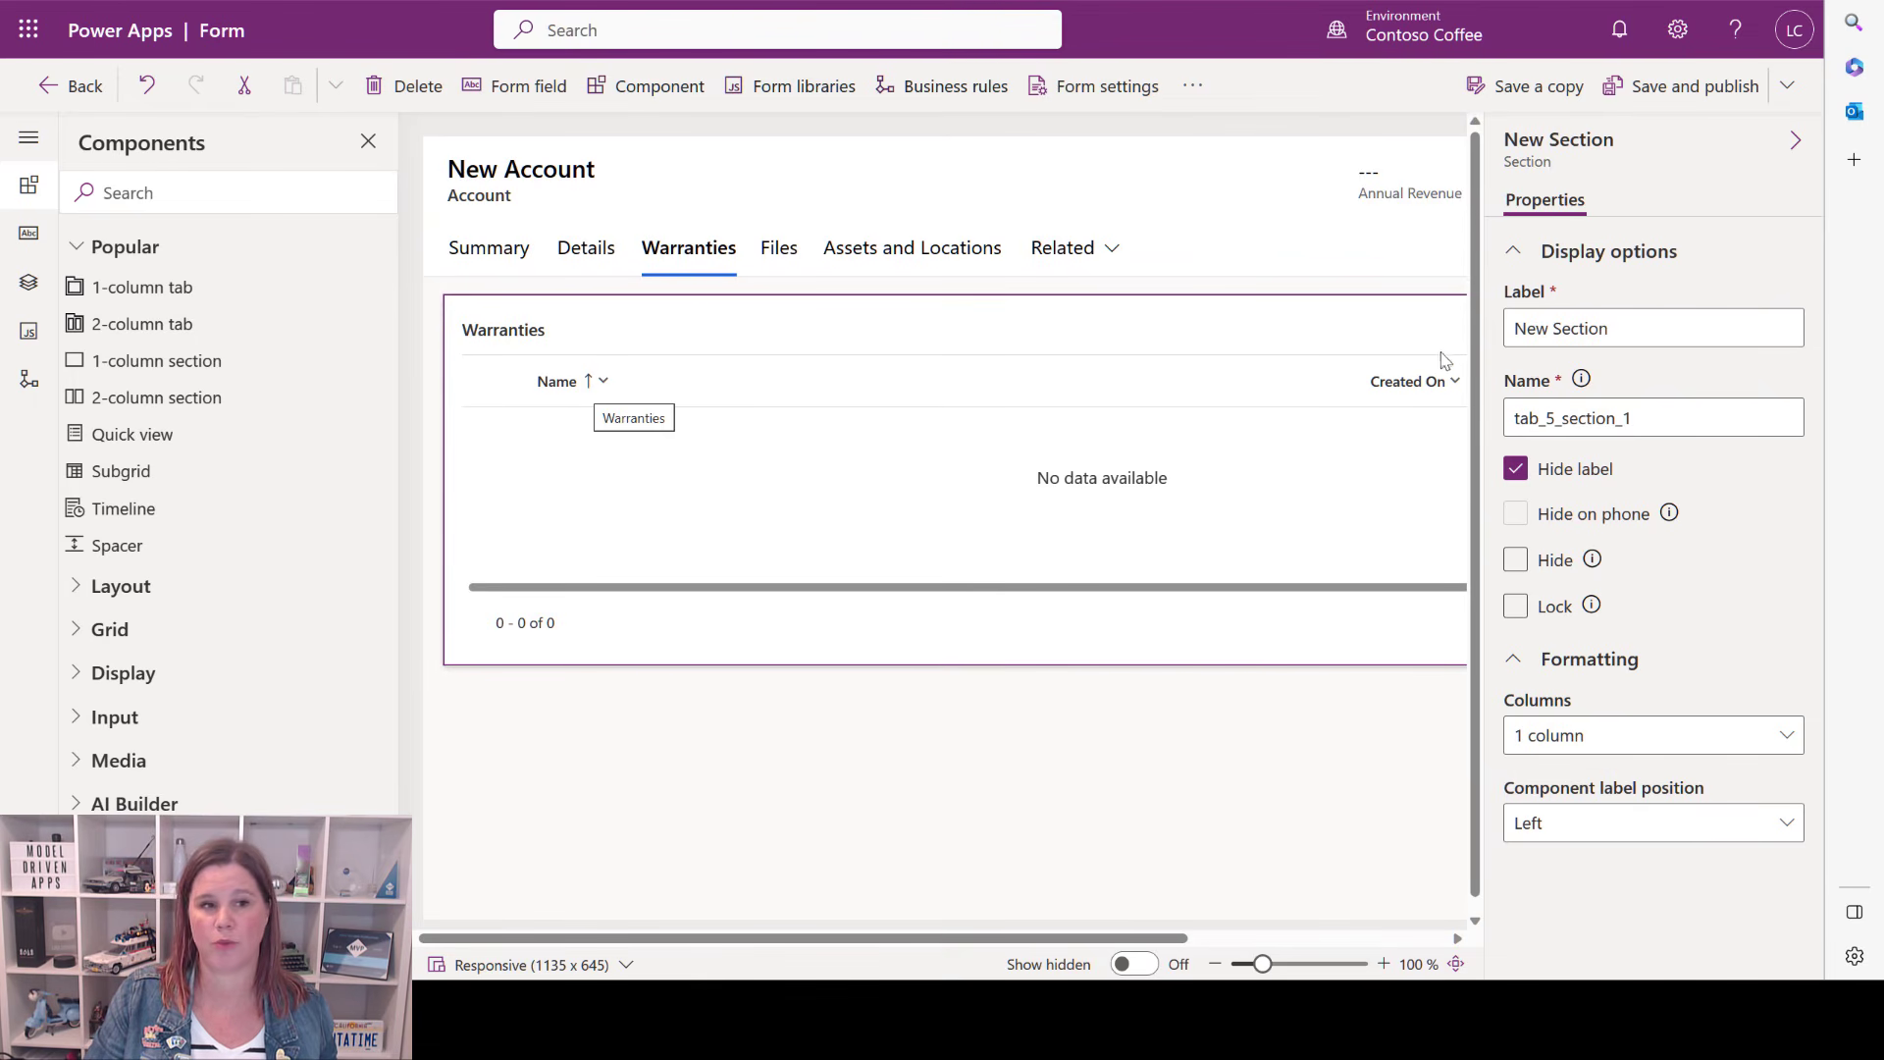
# Save the Account form without publishing and return to the table's list of forms.
pyautogui.click(1787, 85)
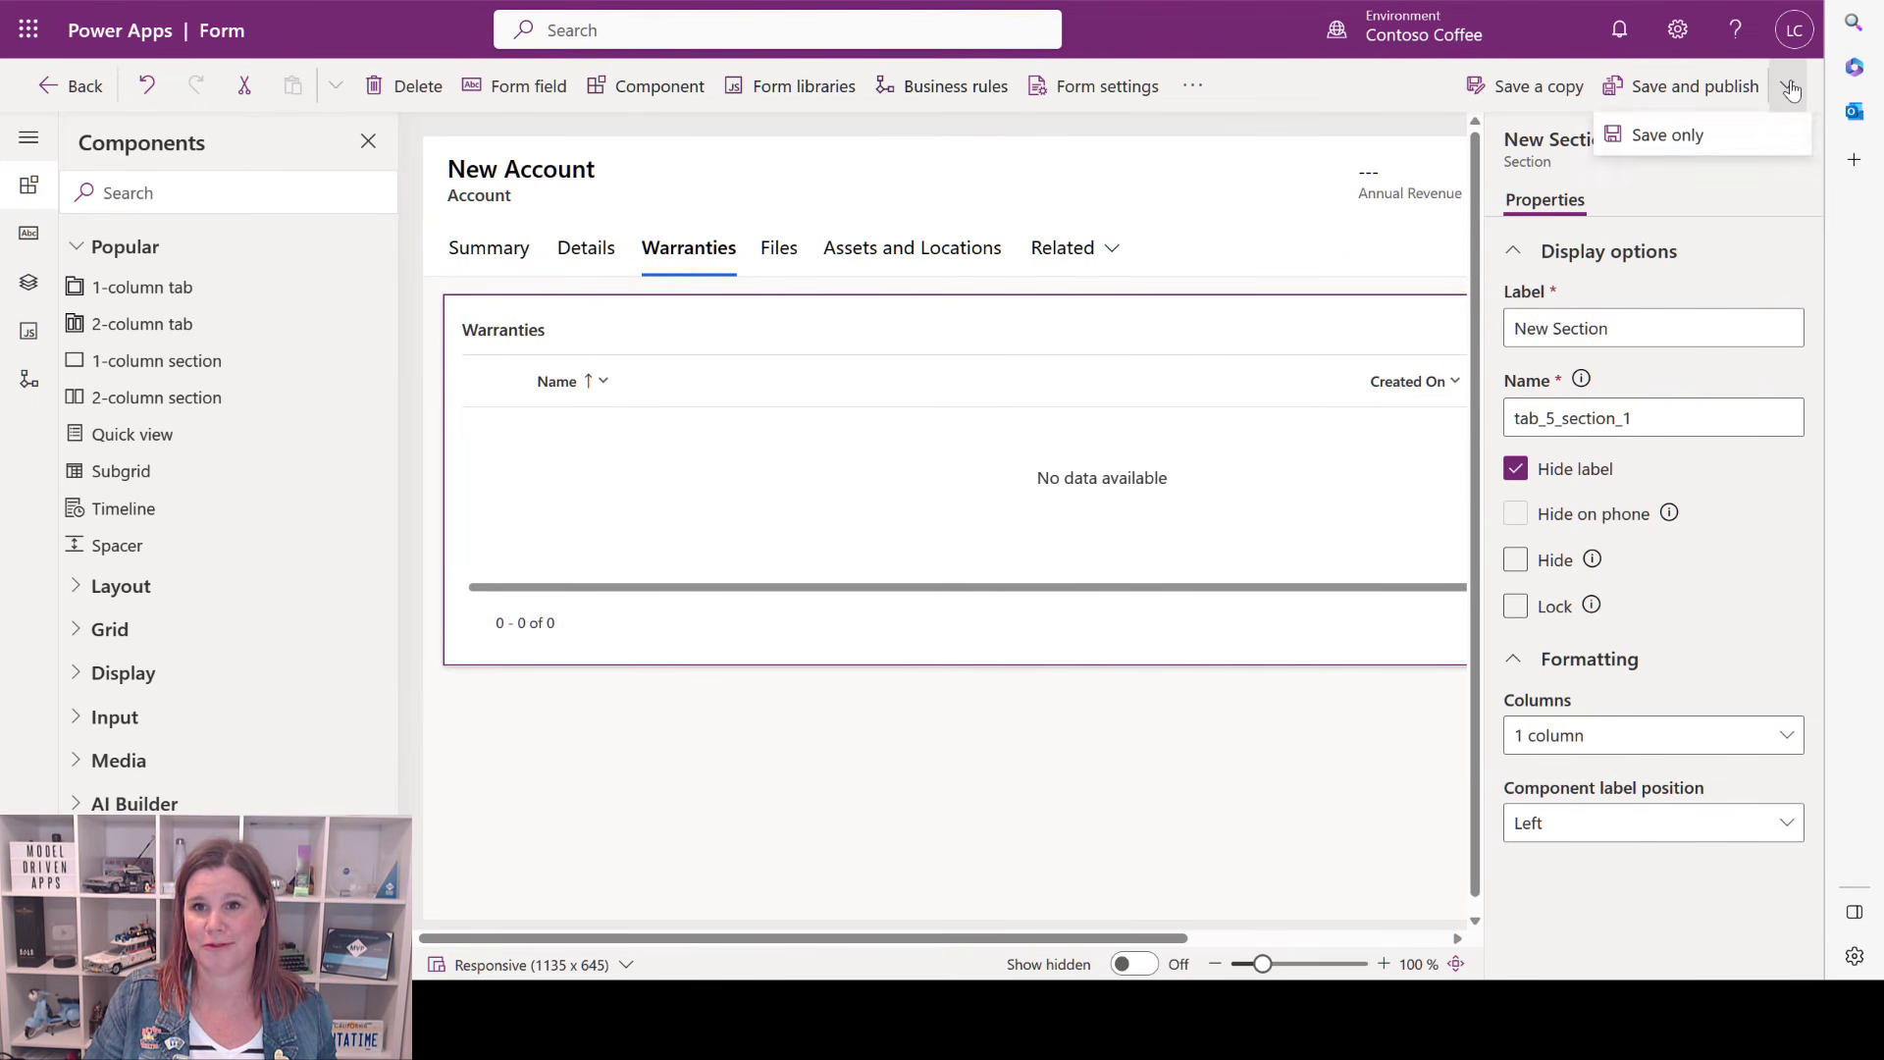
pyautogui.click(1668, 136)
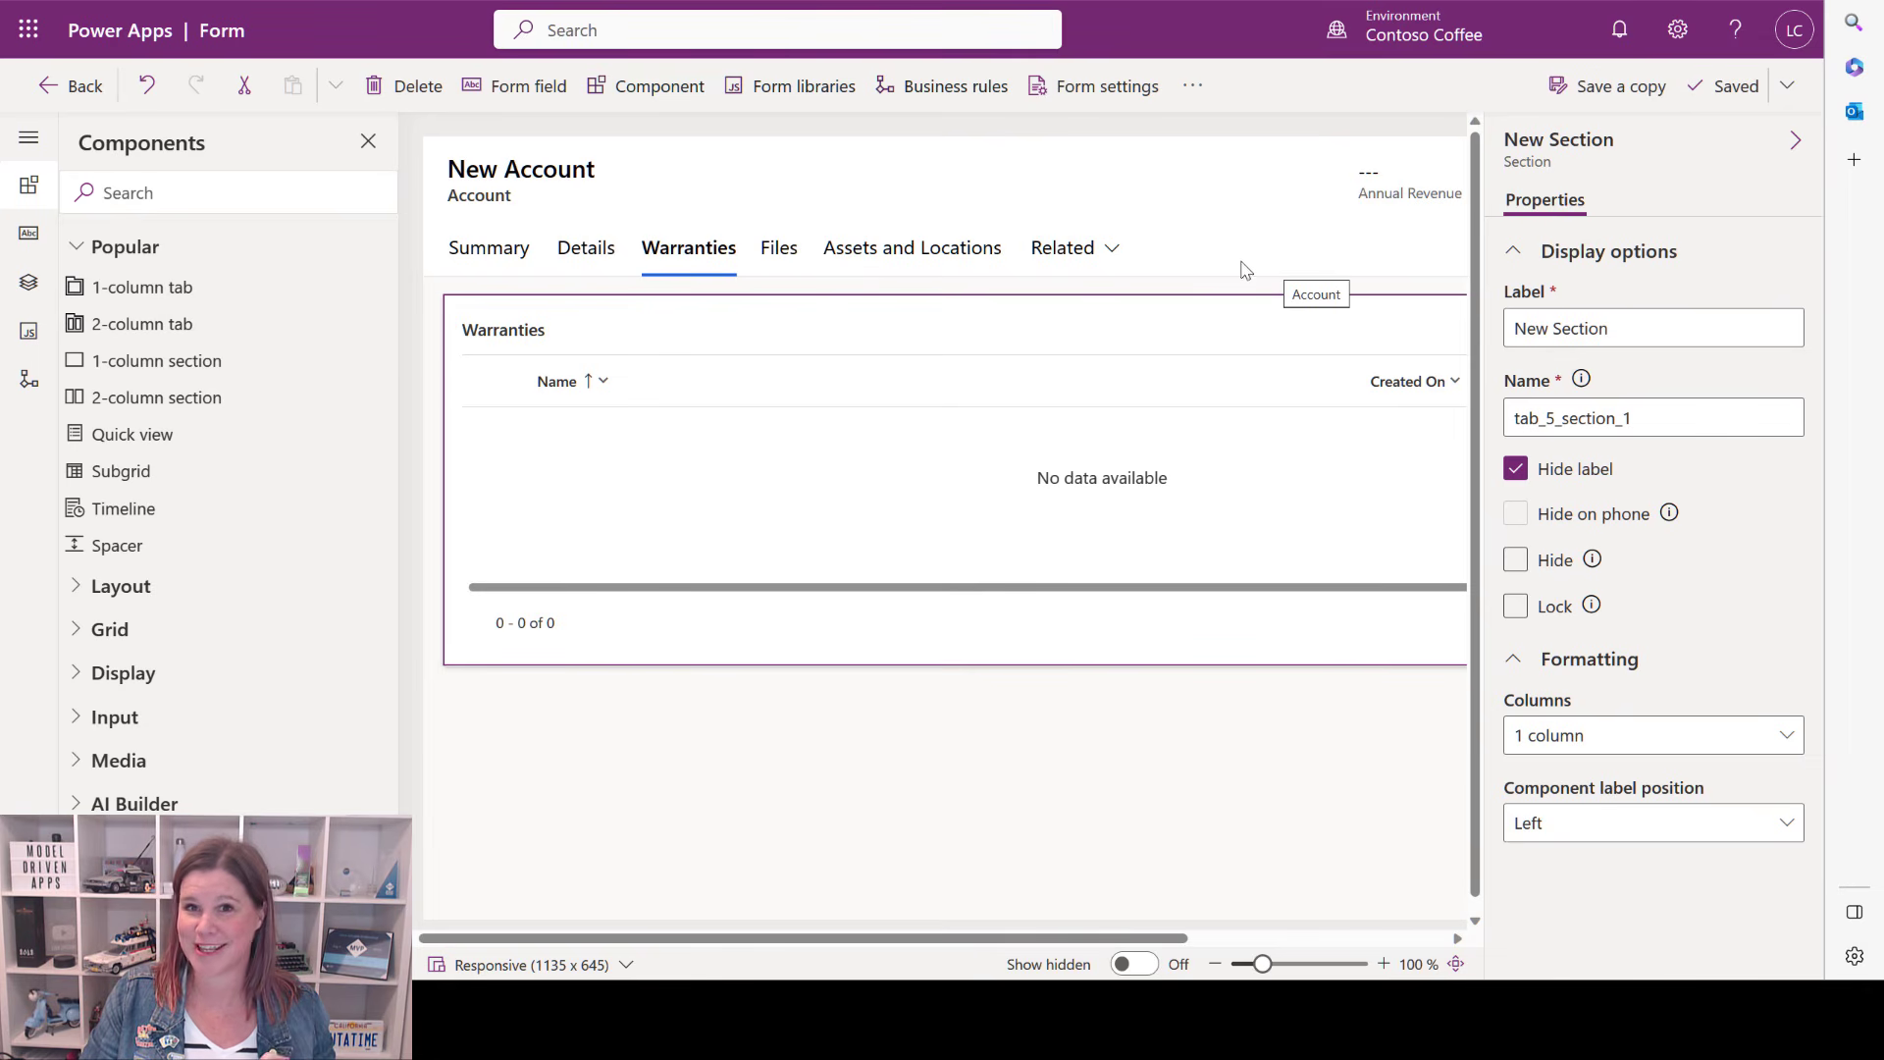
pyautogui.click(63, 93)
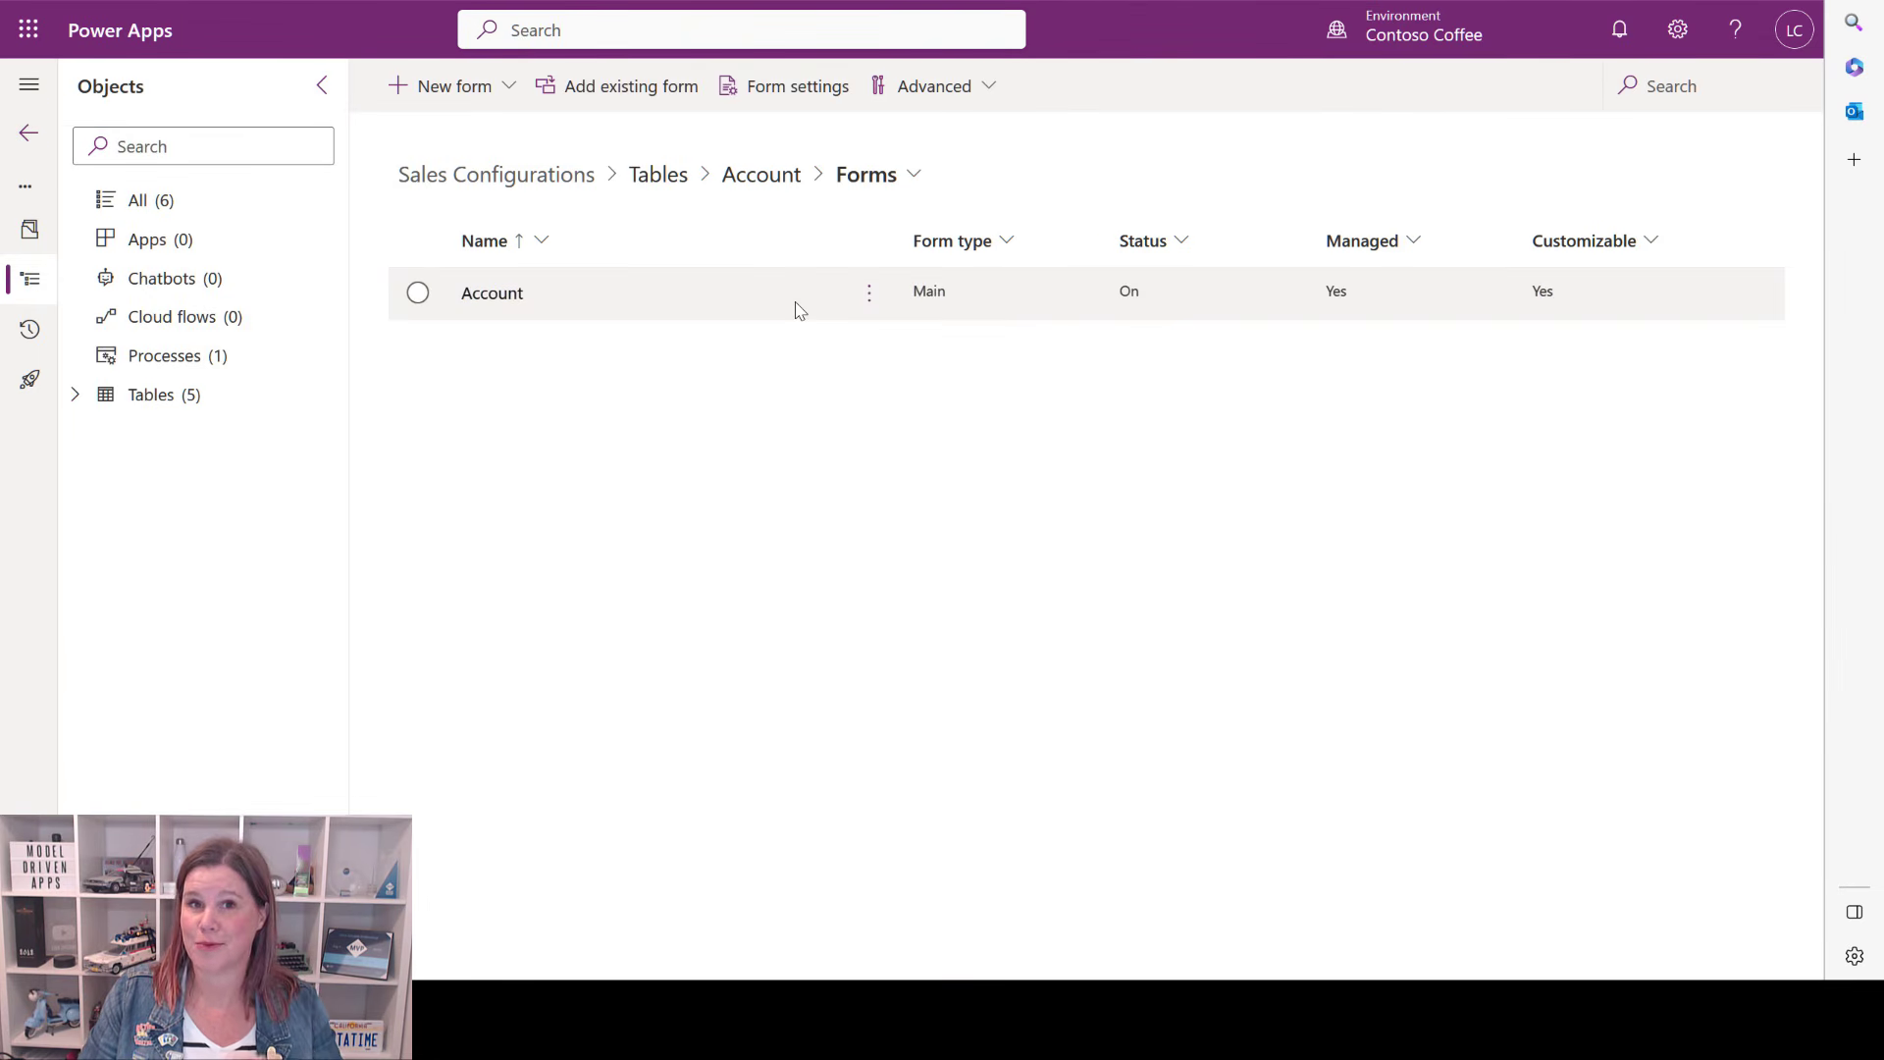
# Add the existing Sales Hub model-driven app to the Sales Configurations solution.
pyautogui.click(163, 253)
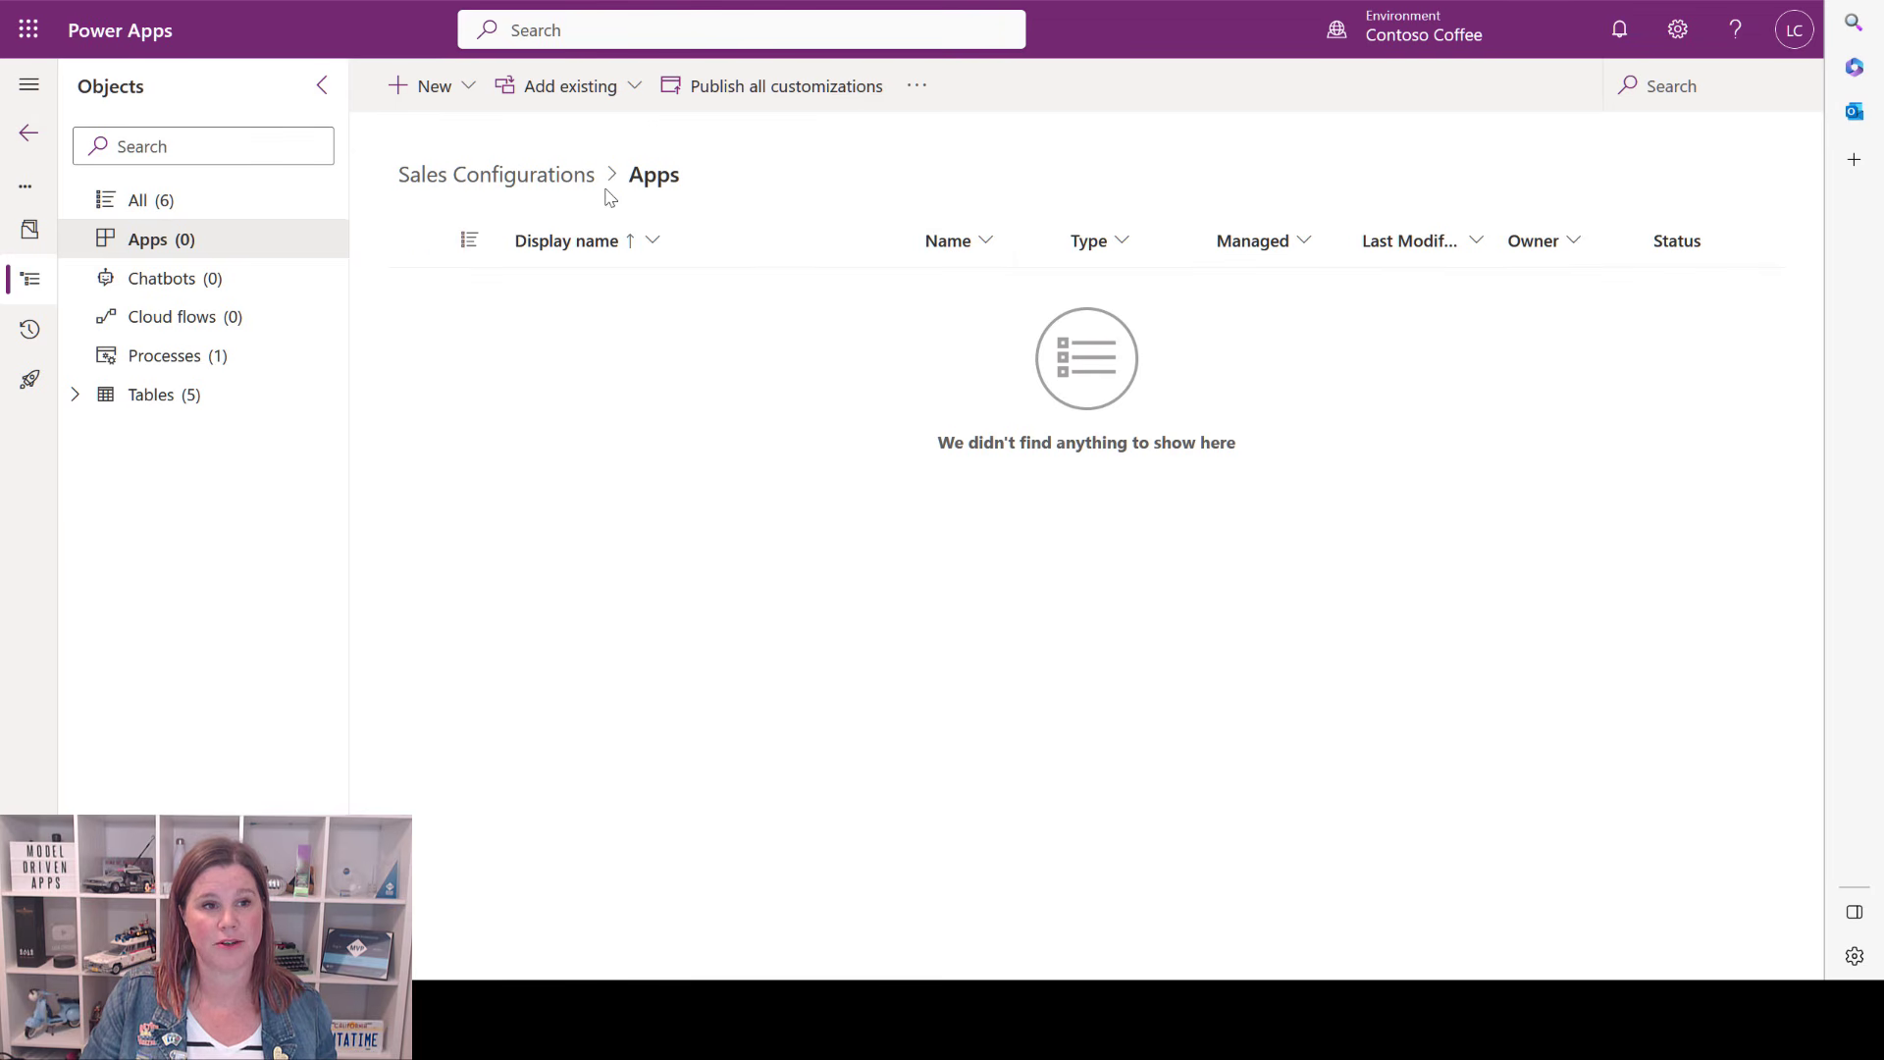
pyautogui.click(574, 87)
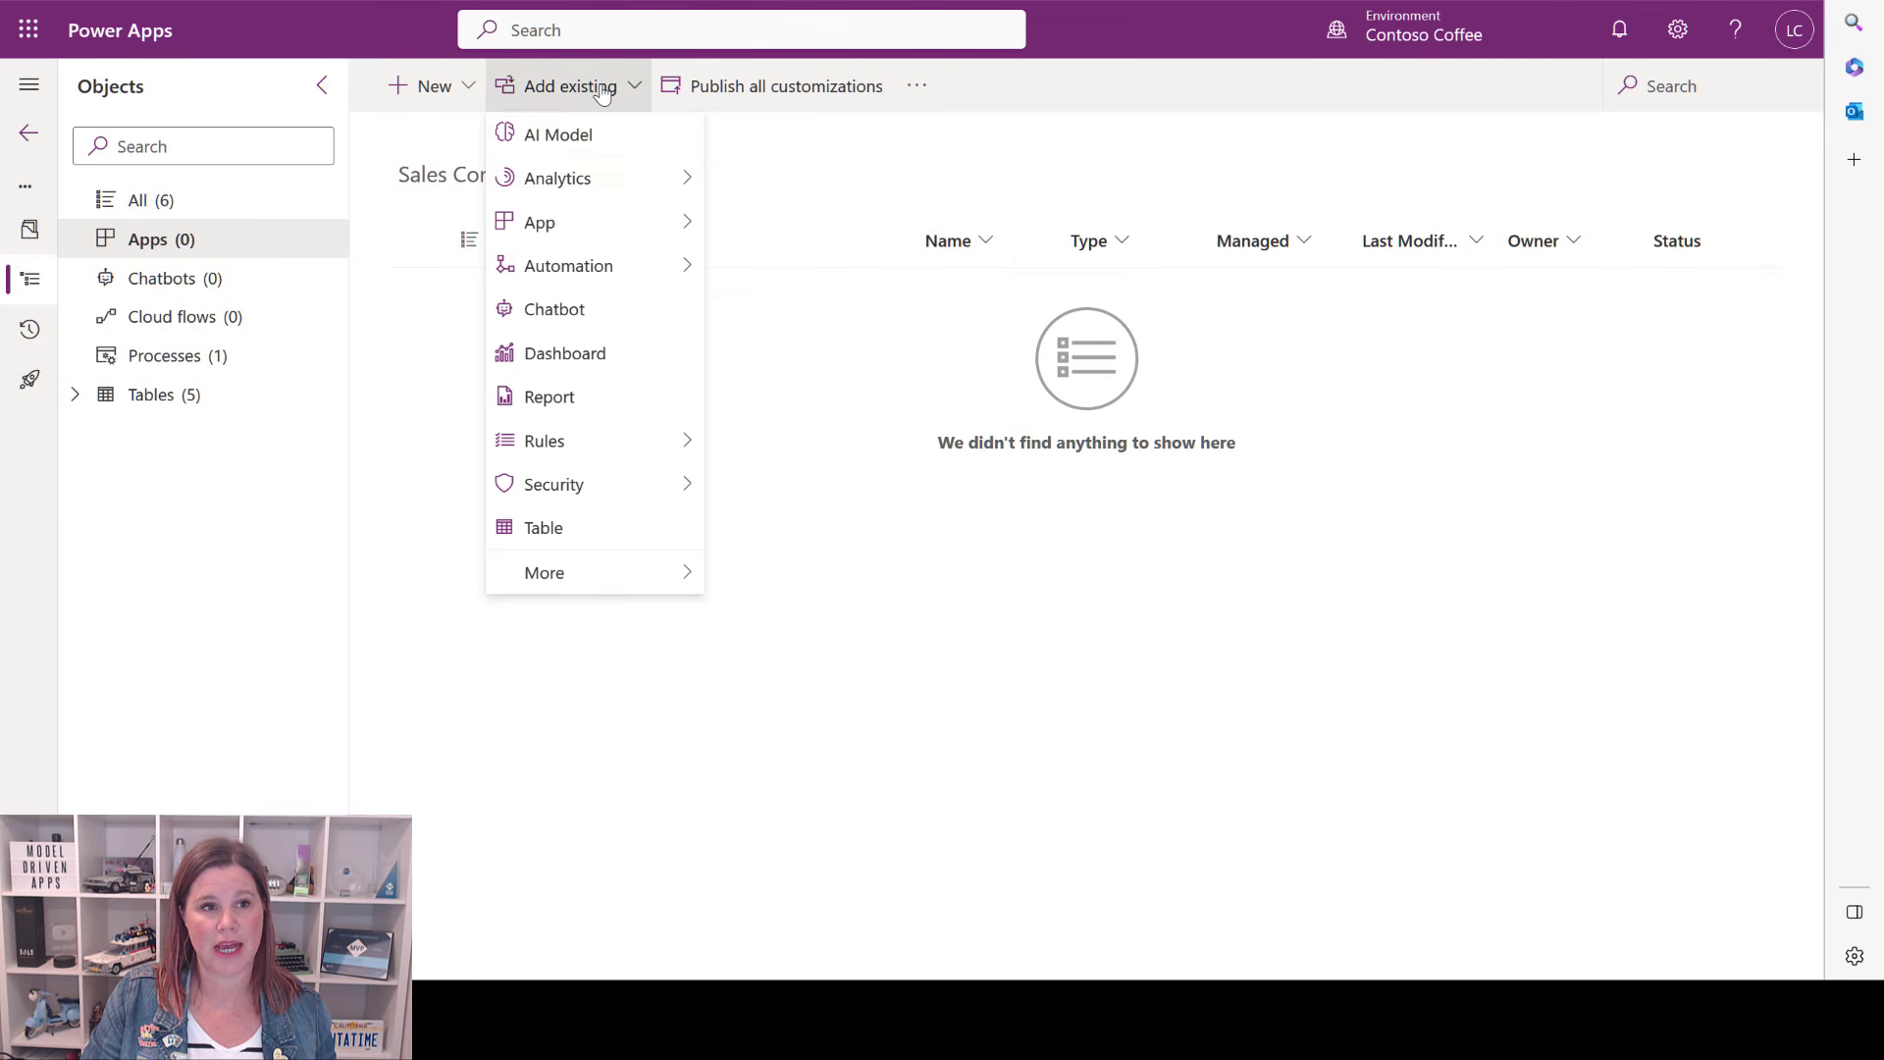
pyautogui.moveTo(561, 220)
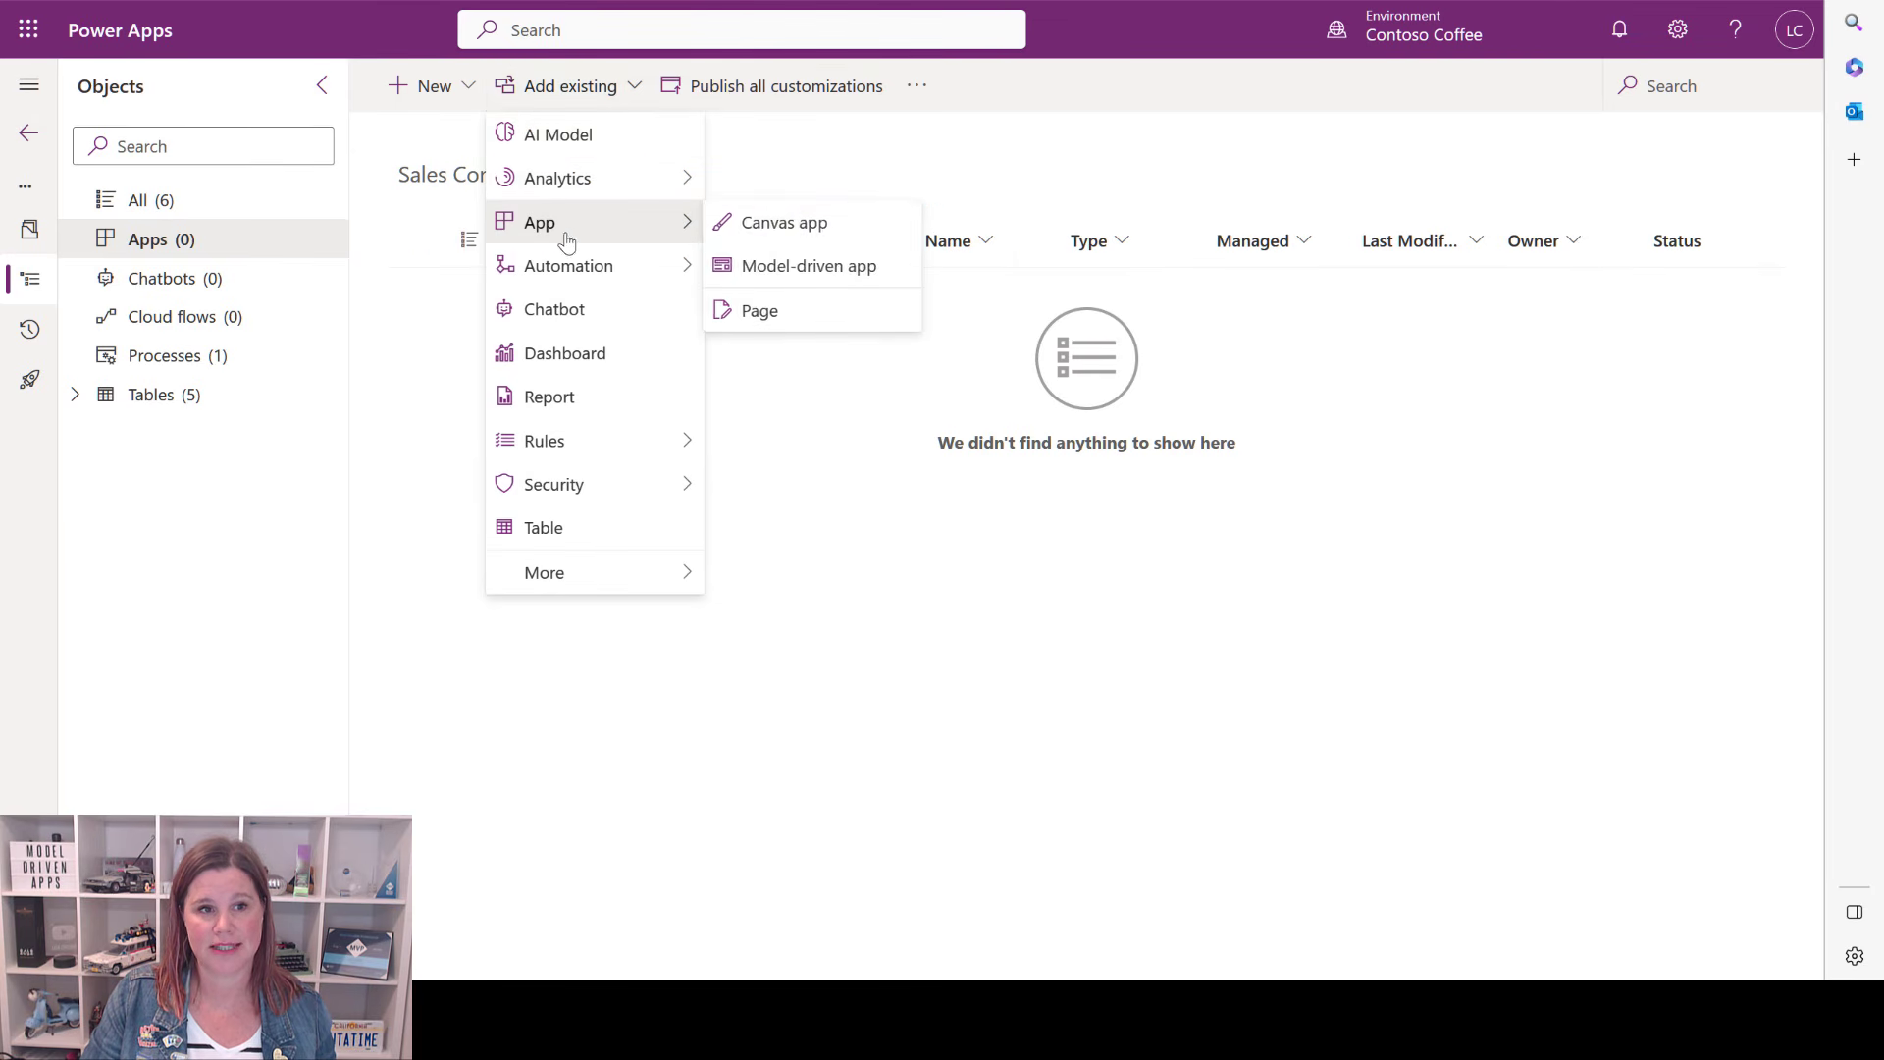
pyautogui.click(819, 278)
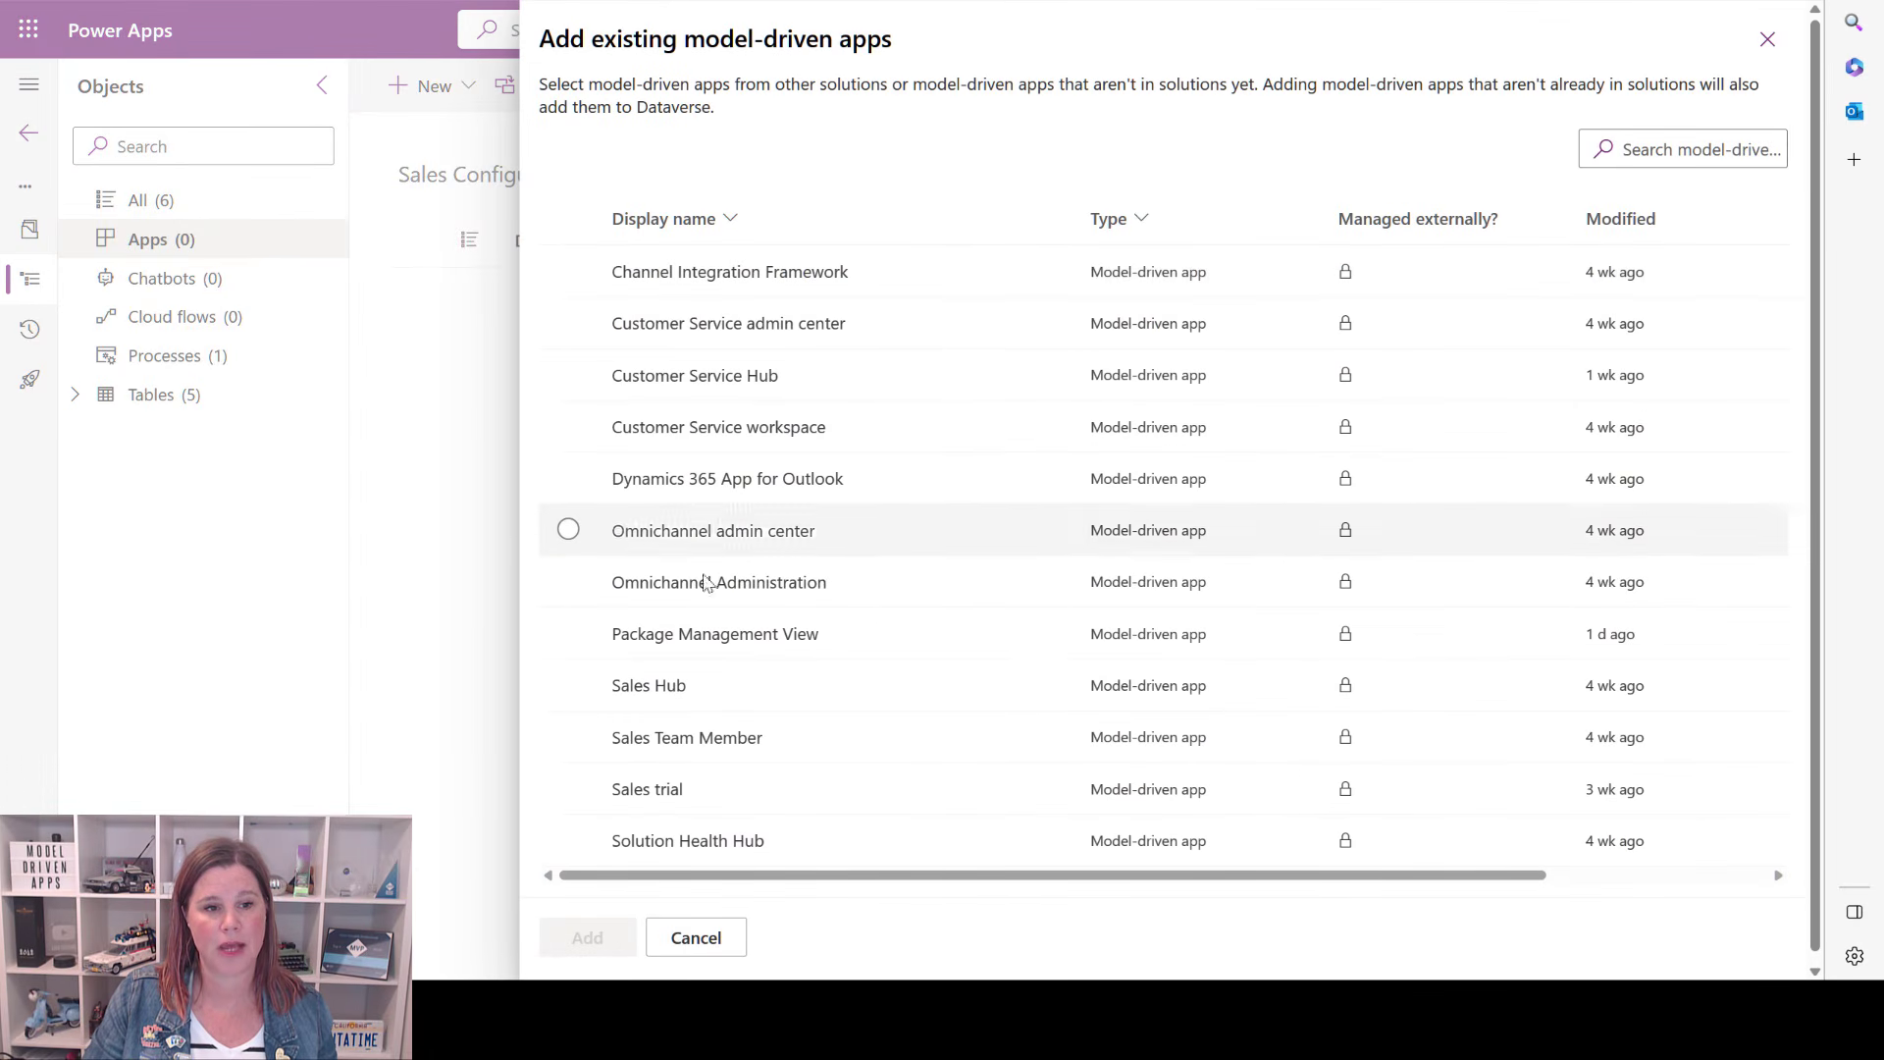
pyautogui.click(669, 698)
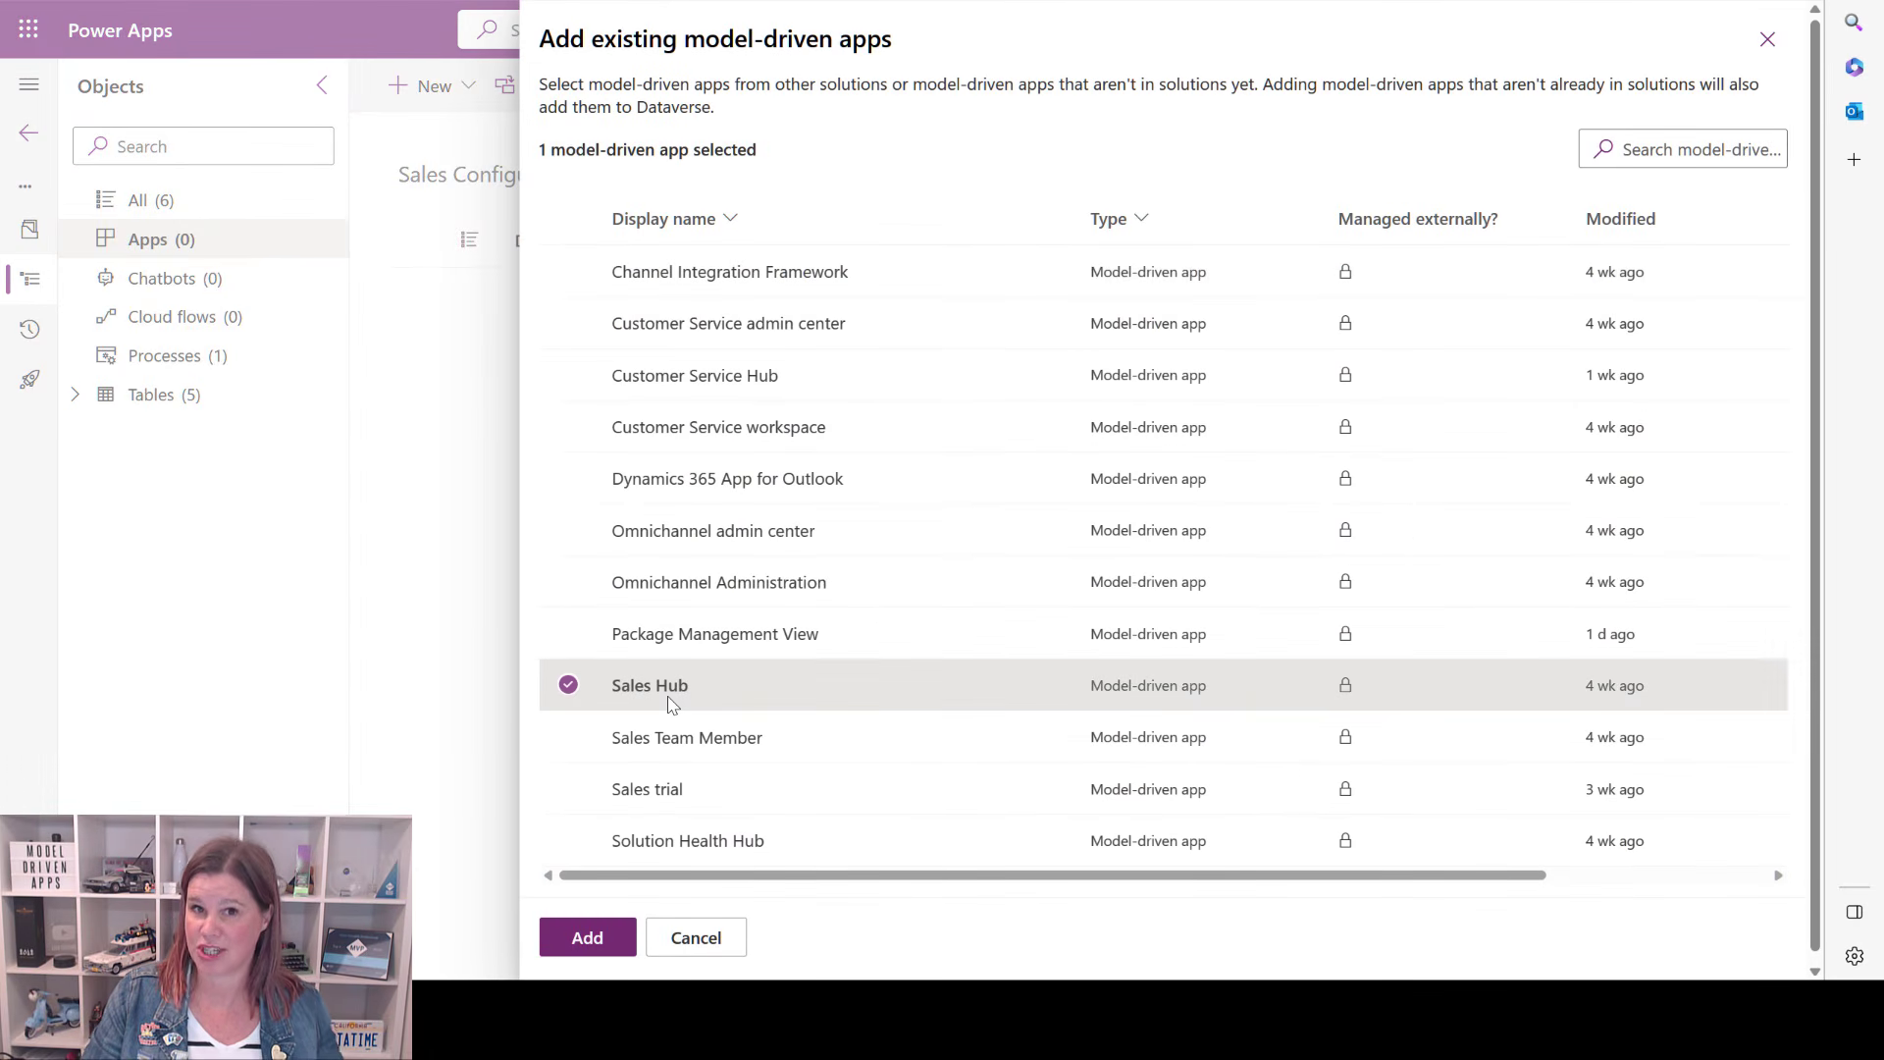
pyautogui.click(575, 942)
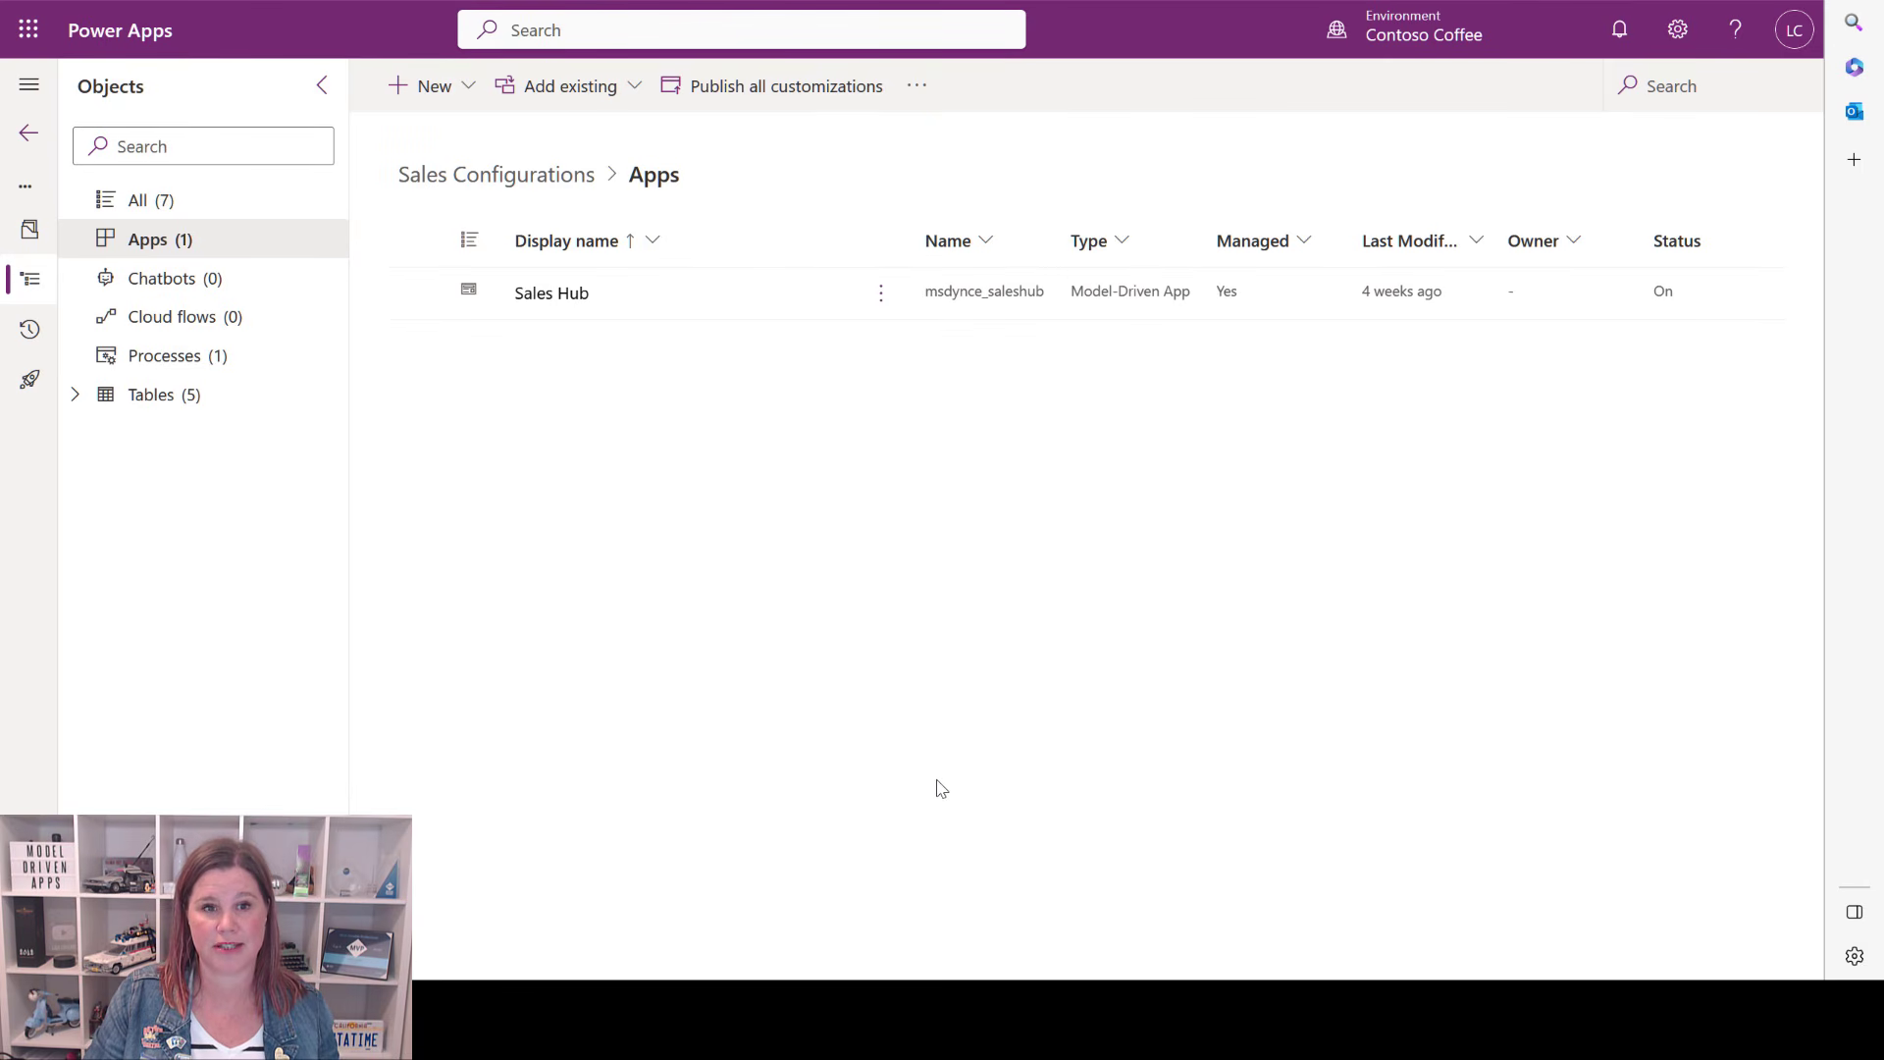
# Open Sales Hub in the app designer and add a Dataverse table page for the existing Warranty table, shown in navigation.
pyautogui.click(555, 294)
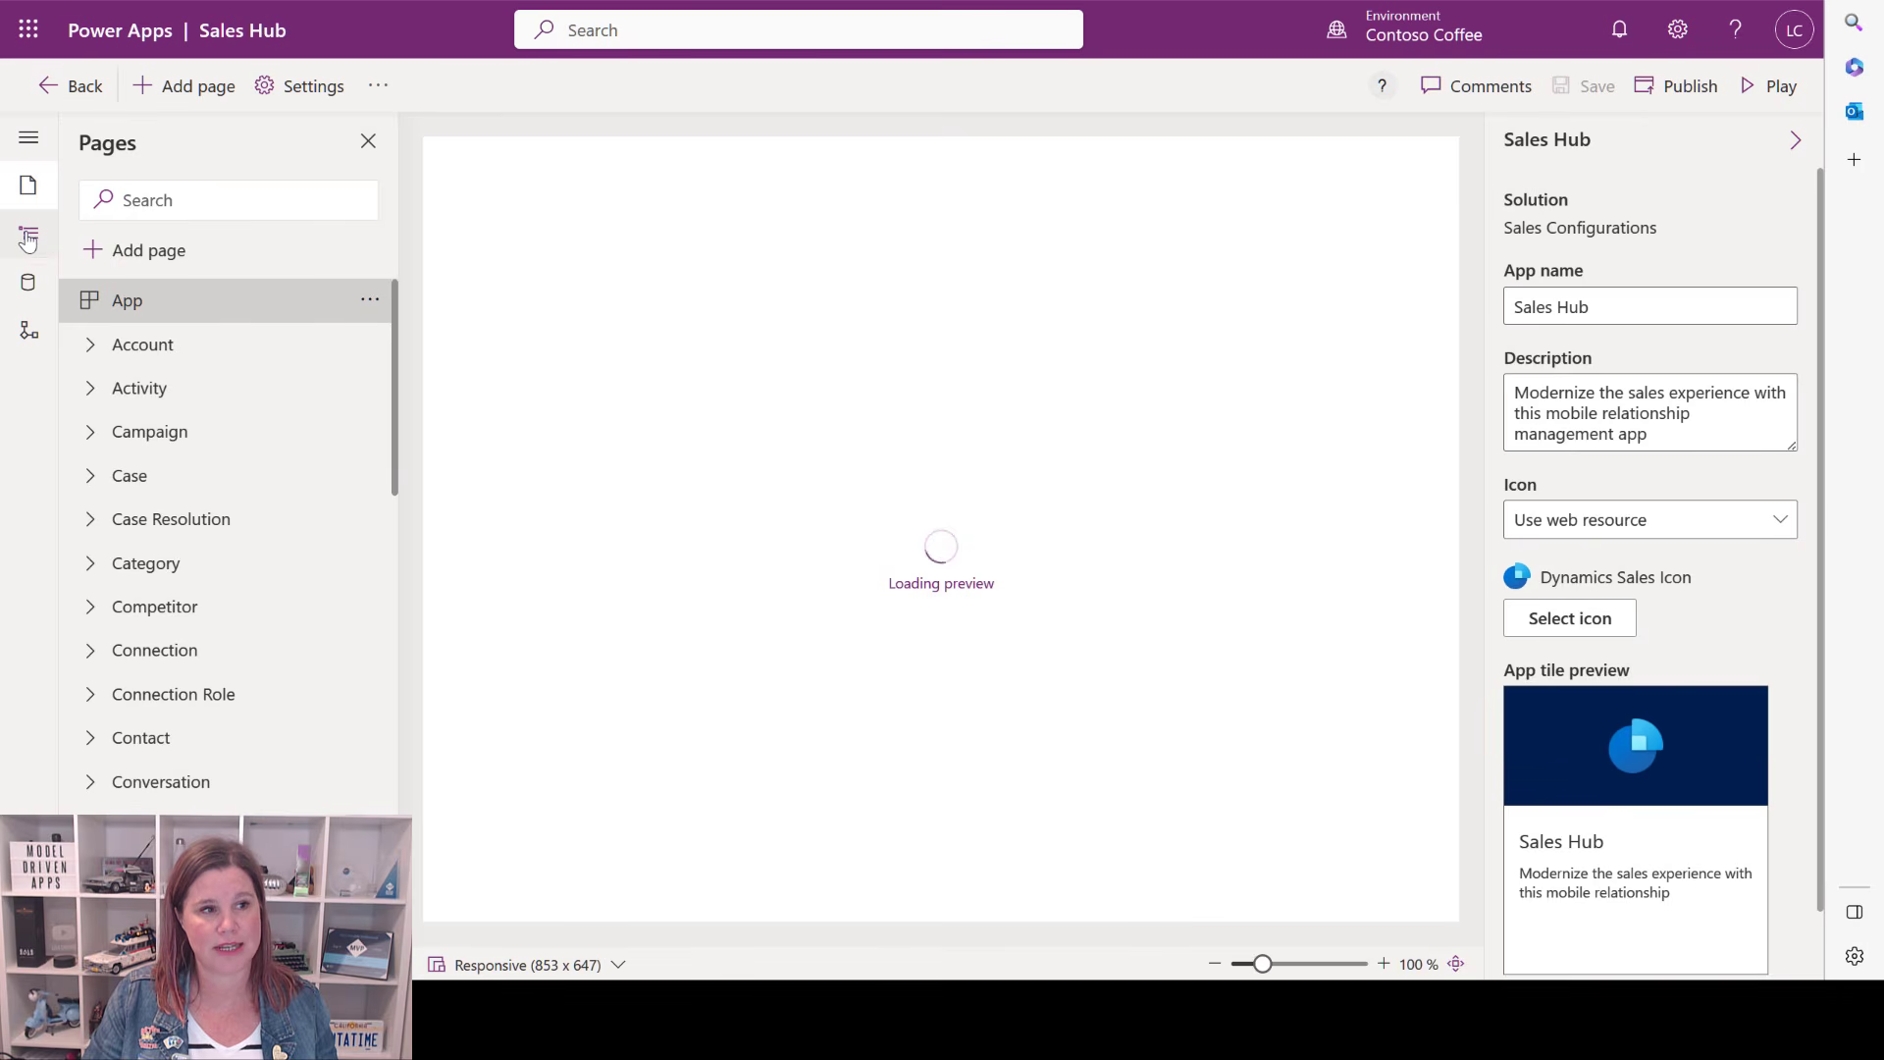
pyautogui.click(29, 235)
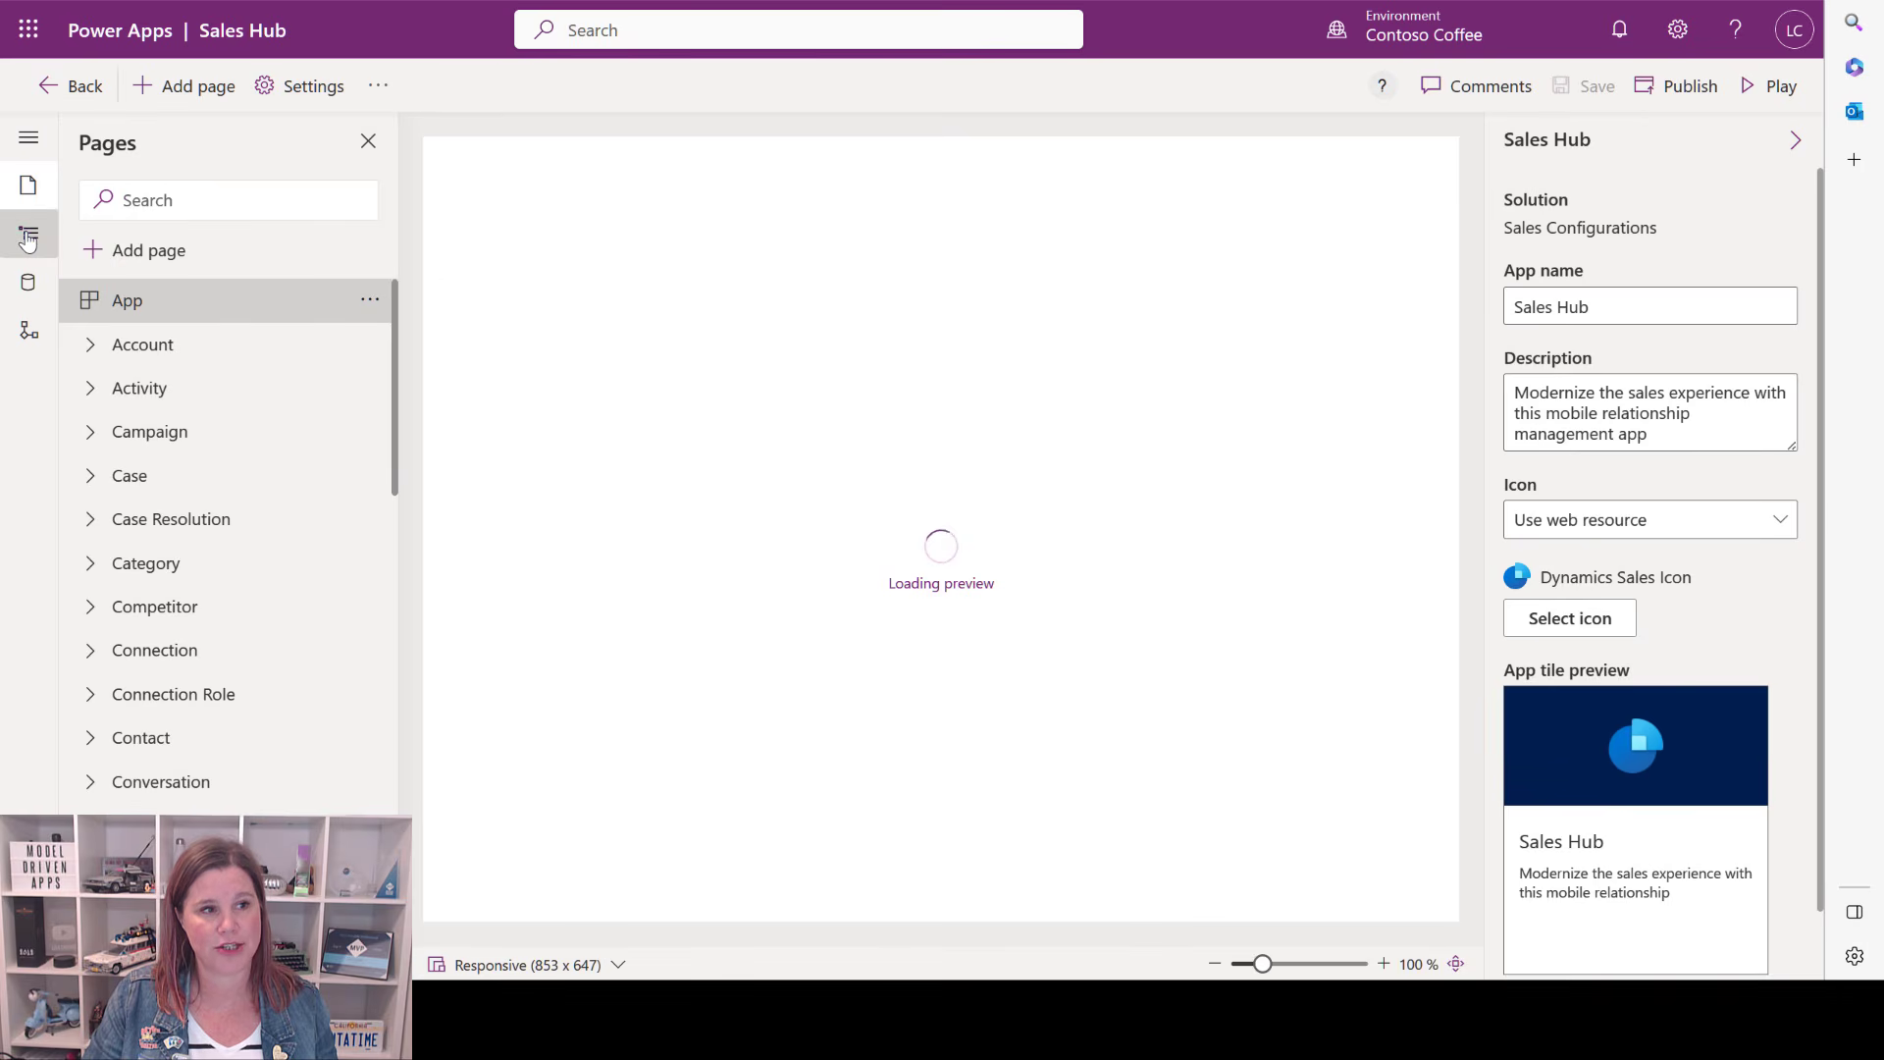
pyautogui.click(183, 432)
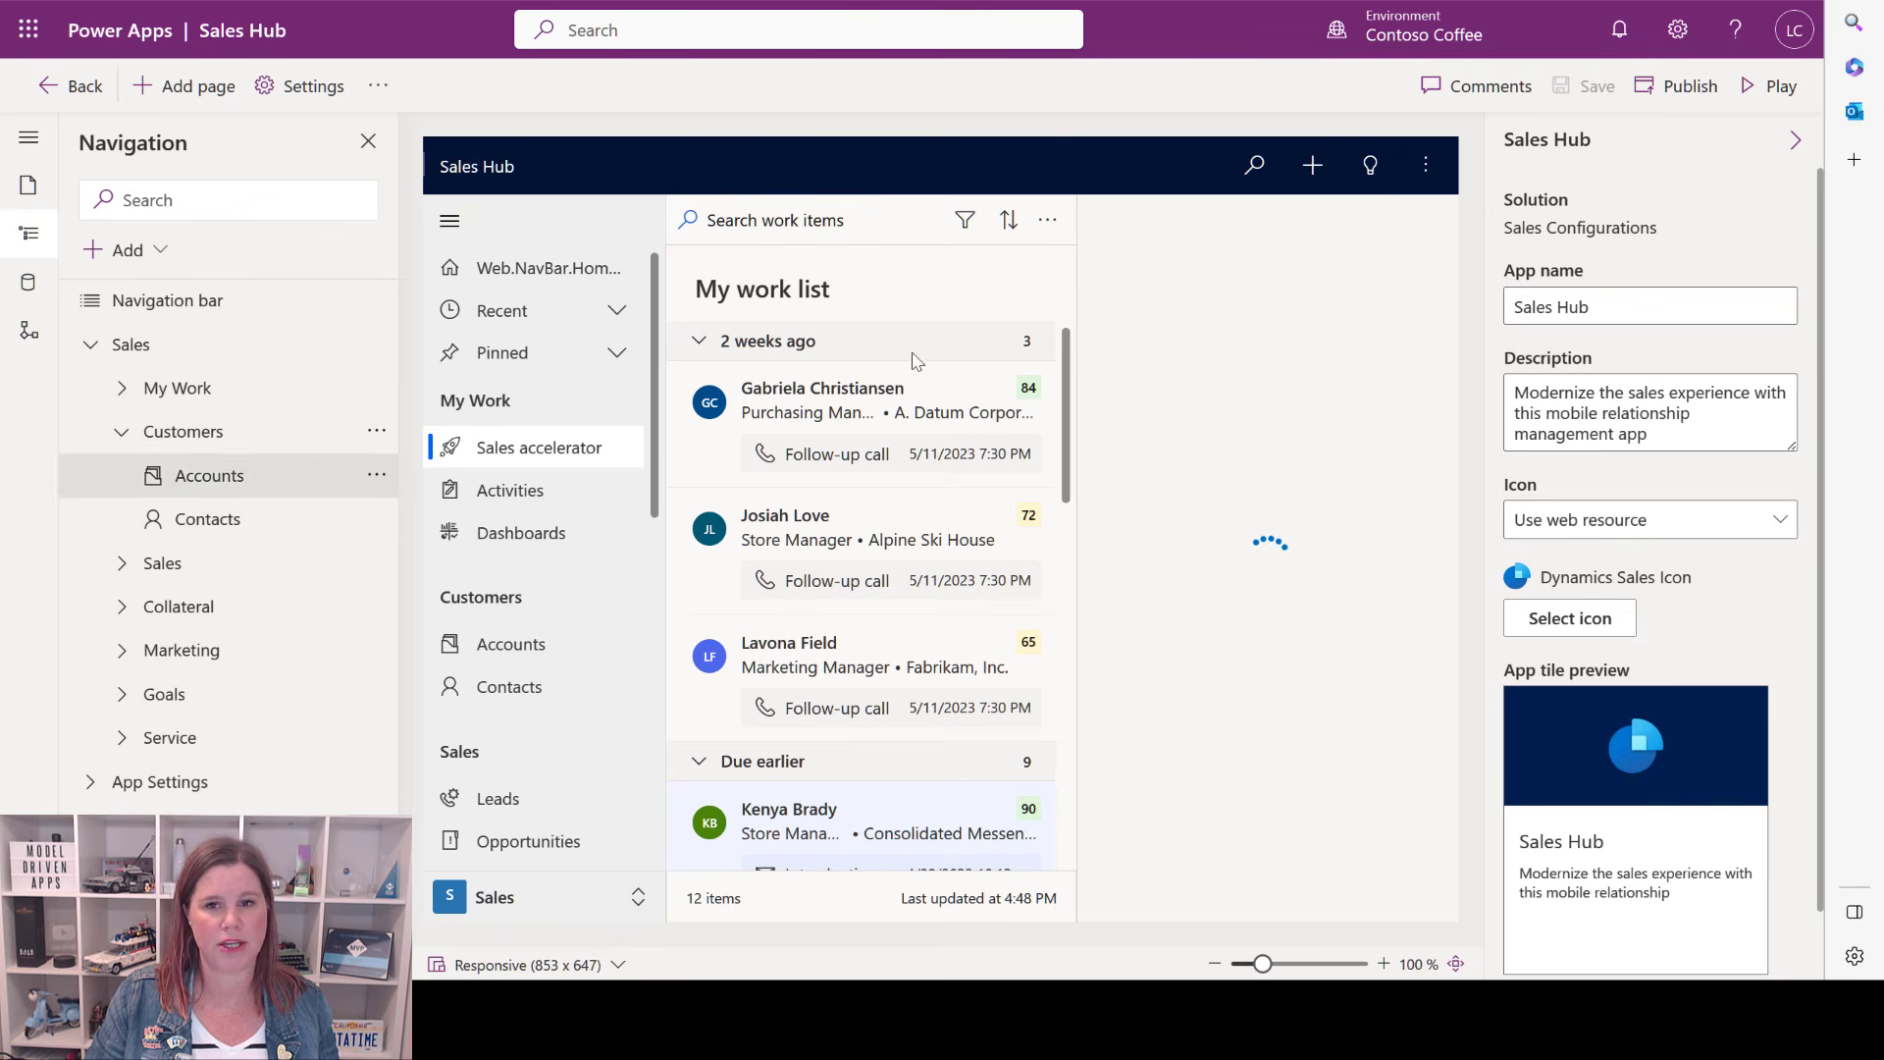
pyautogui.click(184, 93)
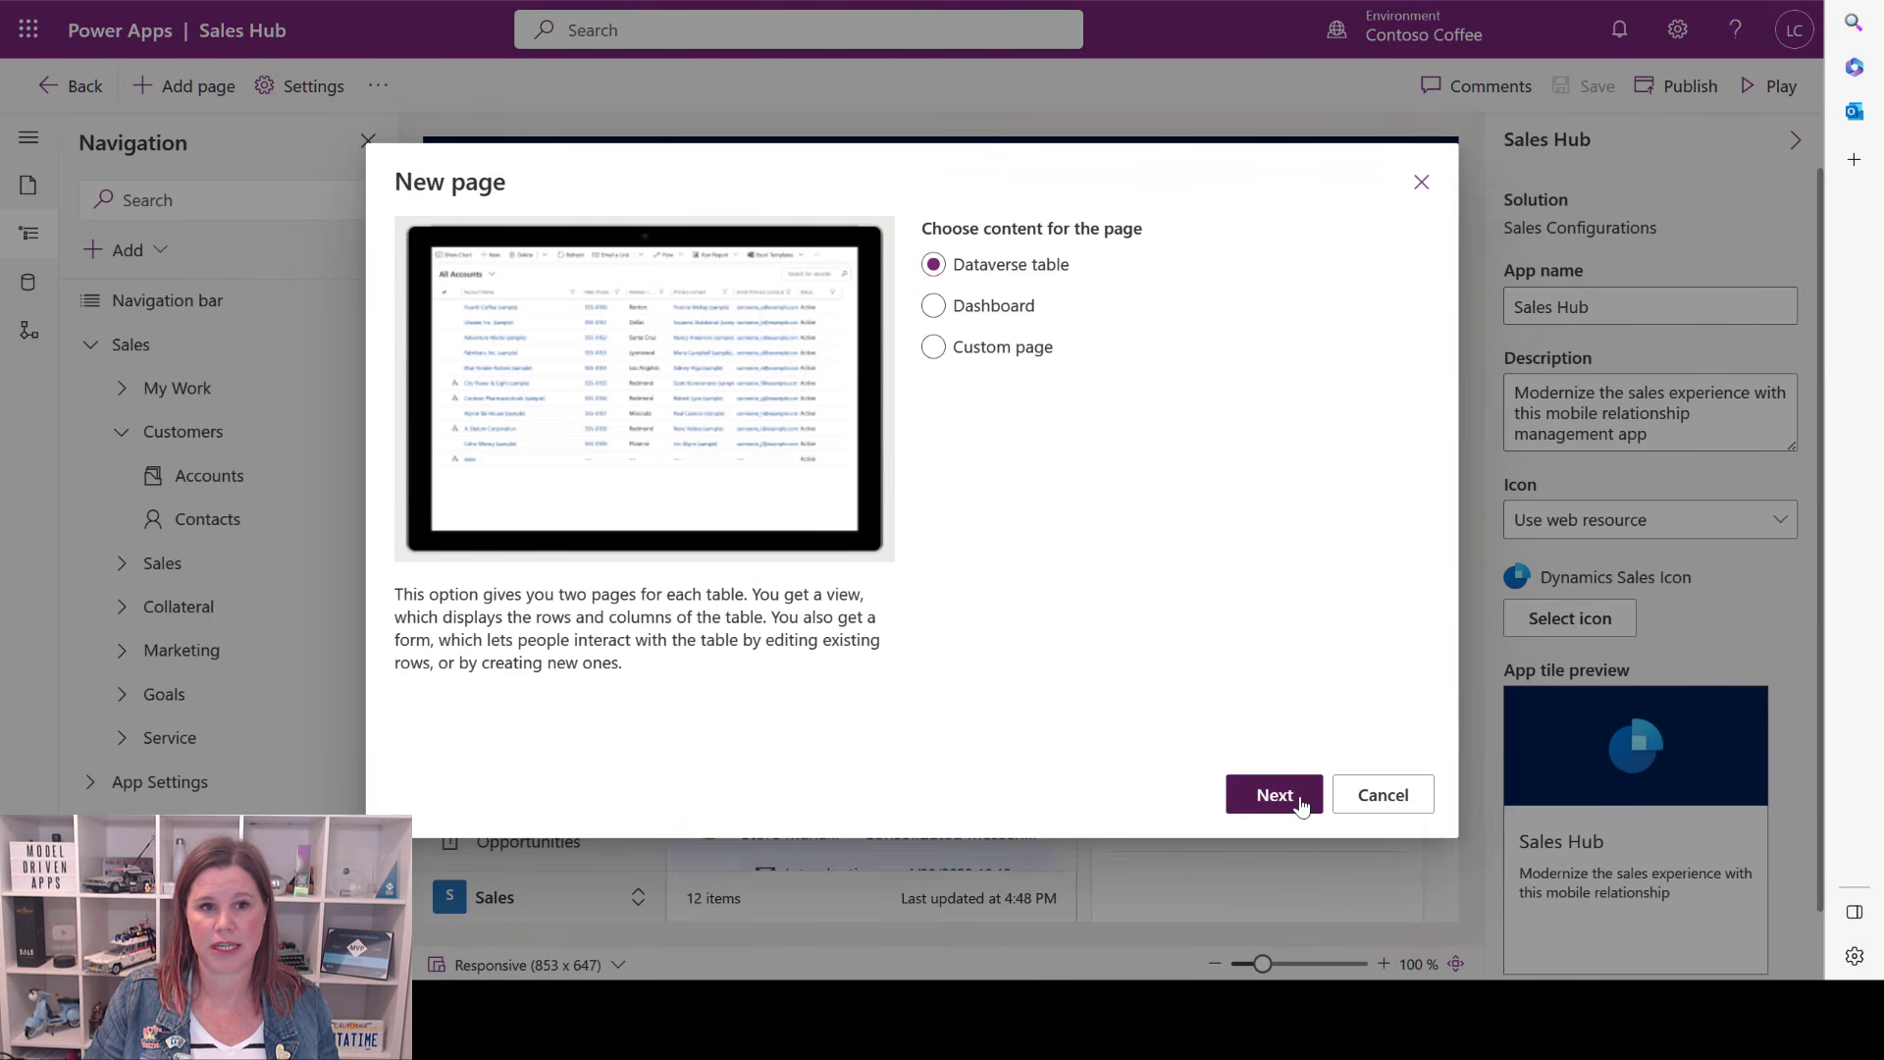
pyautogui.click(1023, 412)
pyautogui.write('a')
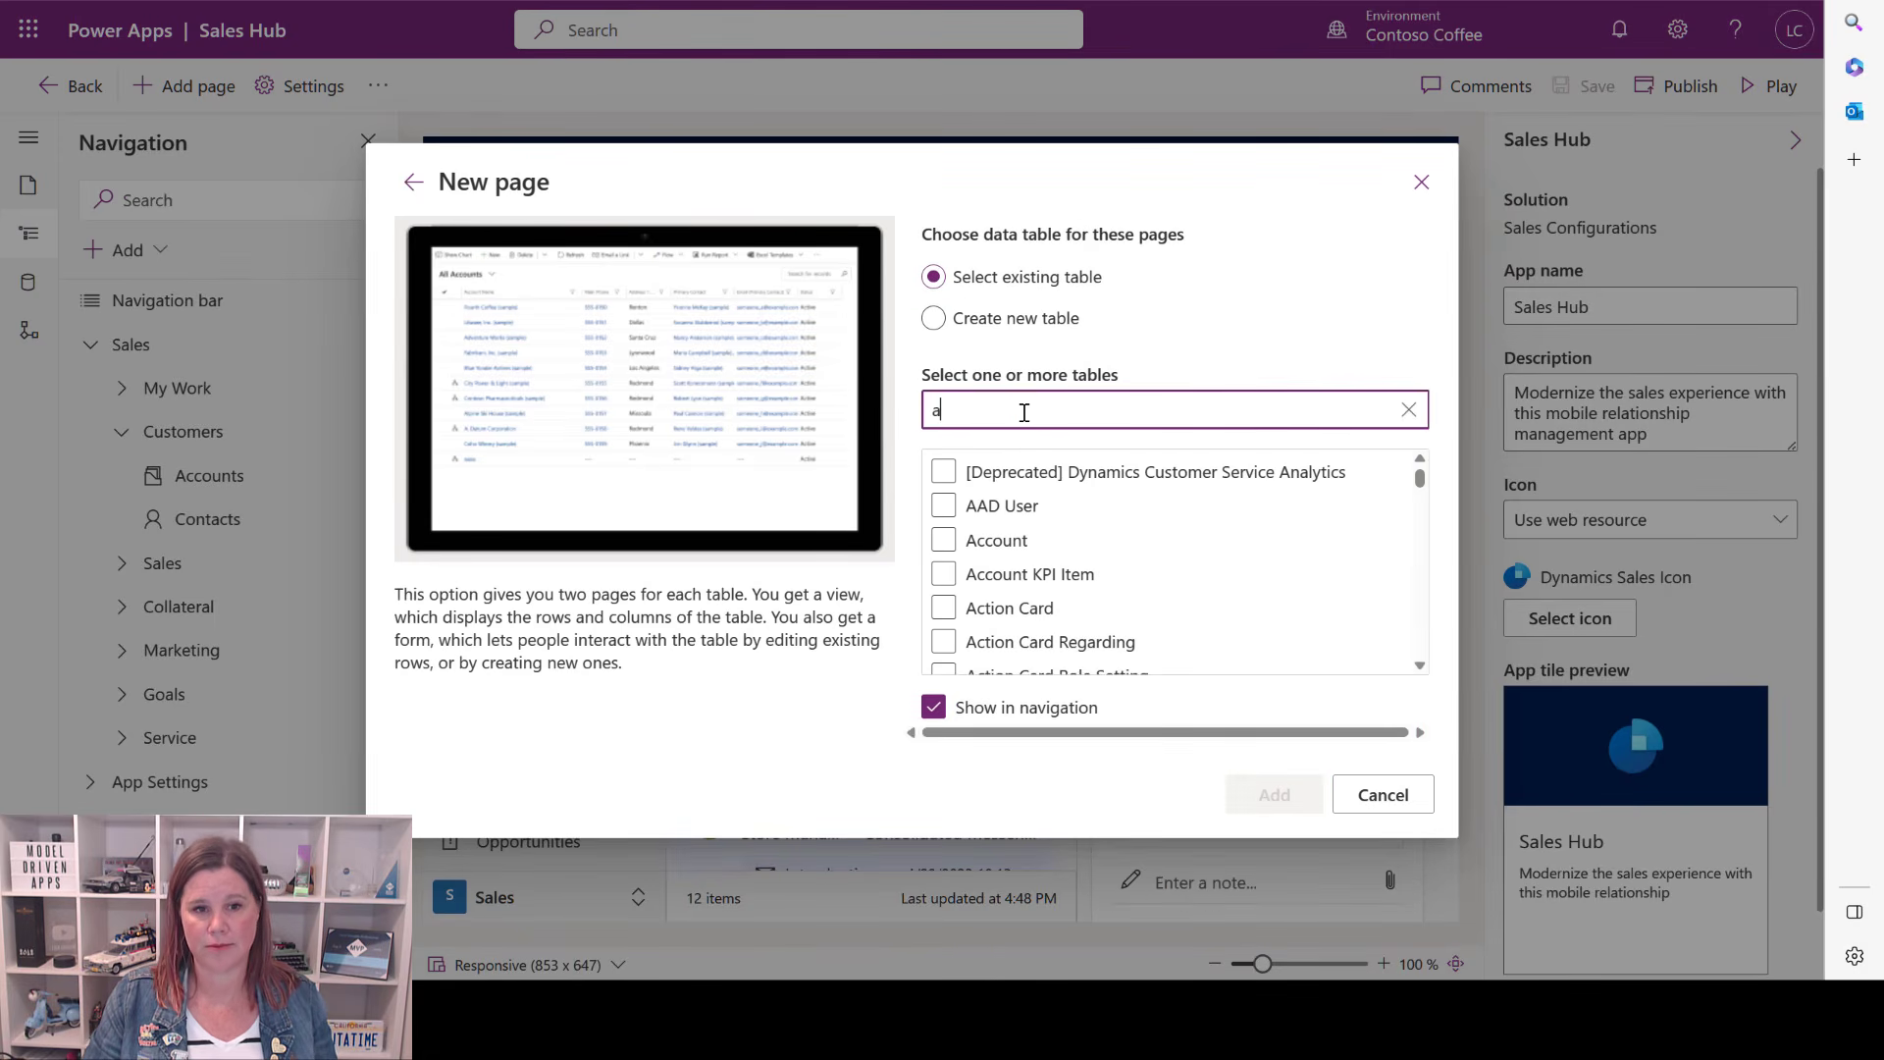
pyautogui.write('rr')
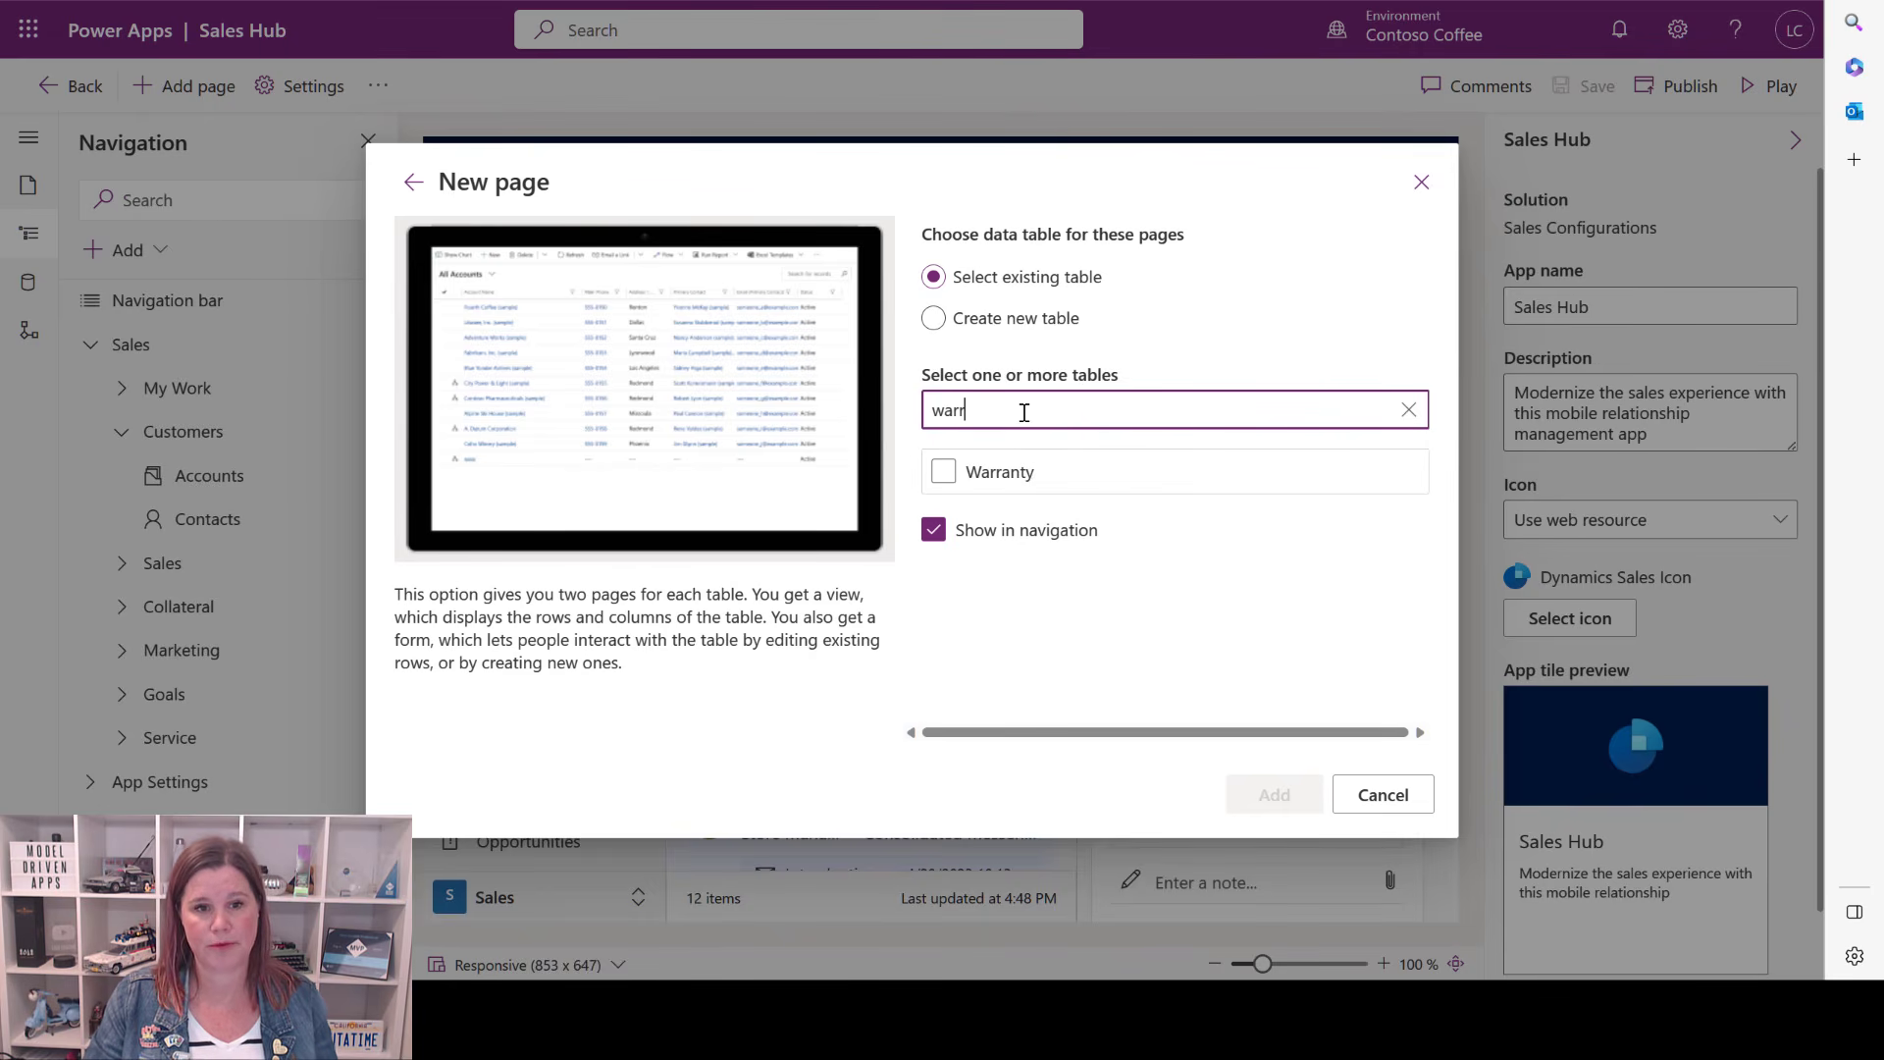
pyautogui.click(943, 472)
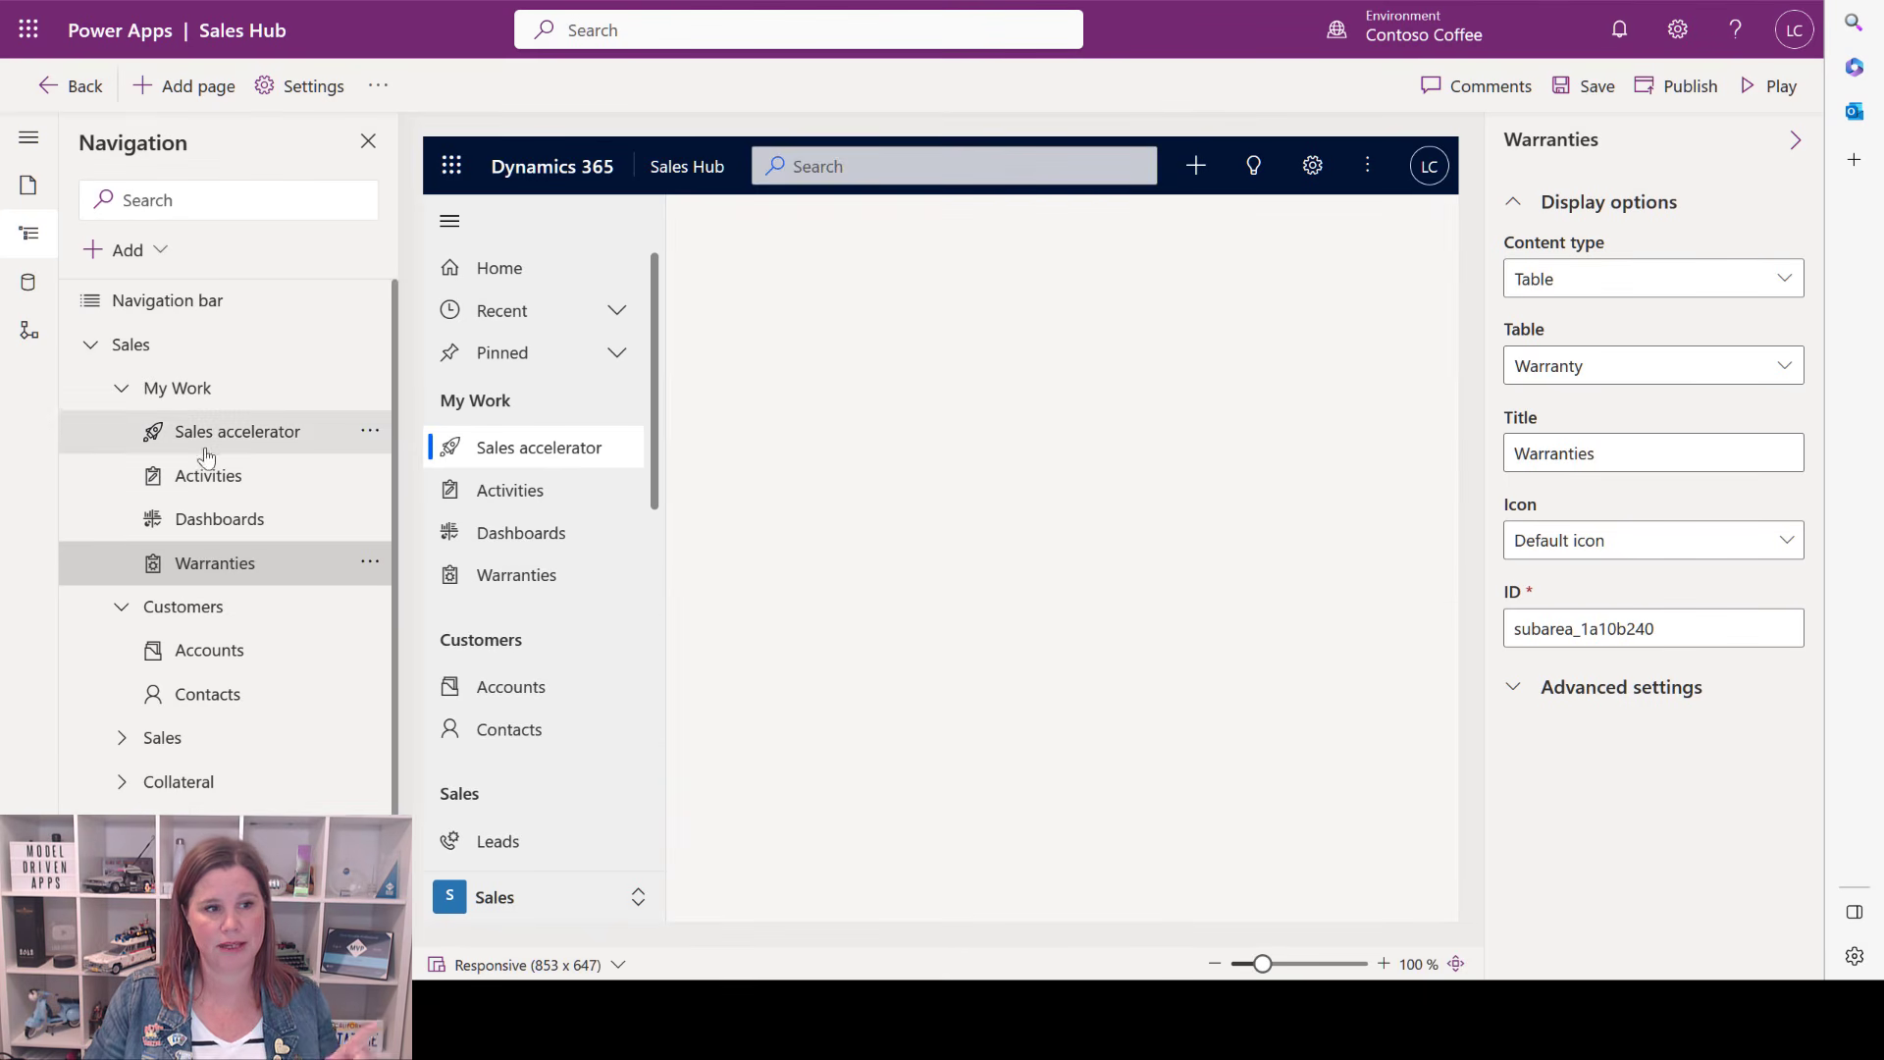
# Move the Warranties page in the app navigation from My Work to the end of the Customers group, below Contacts.
pyautogui.click(228, 564)
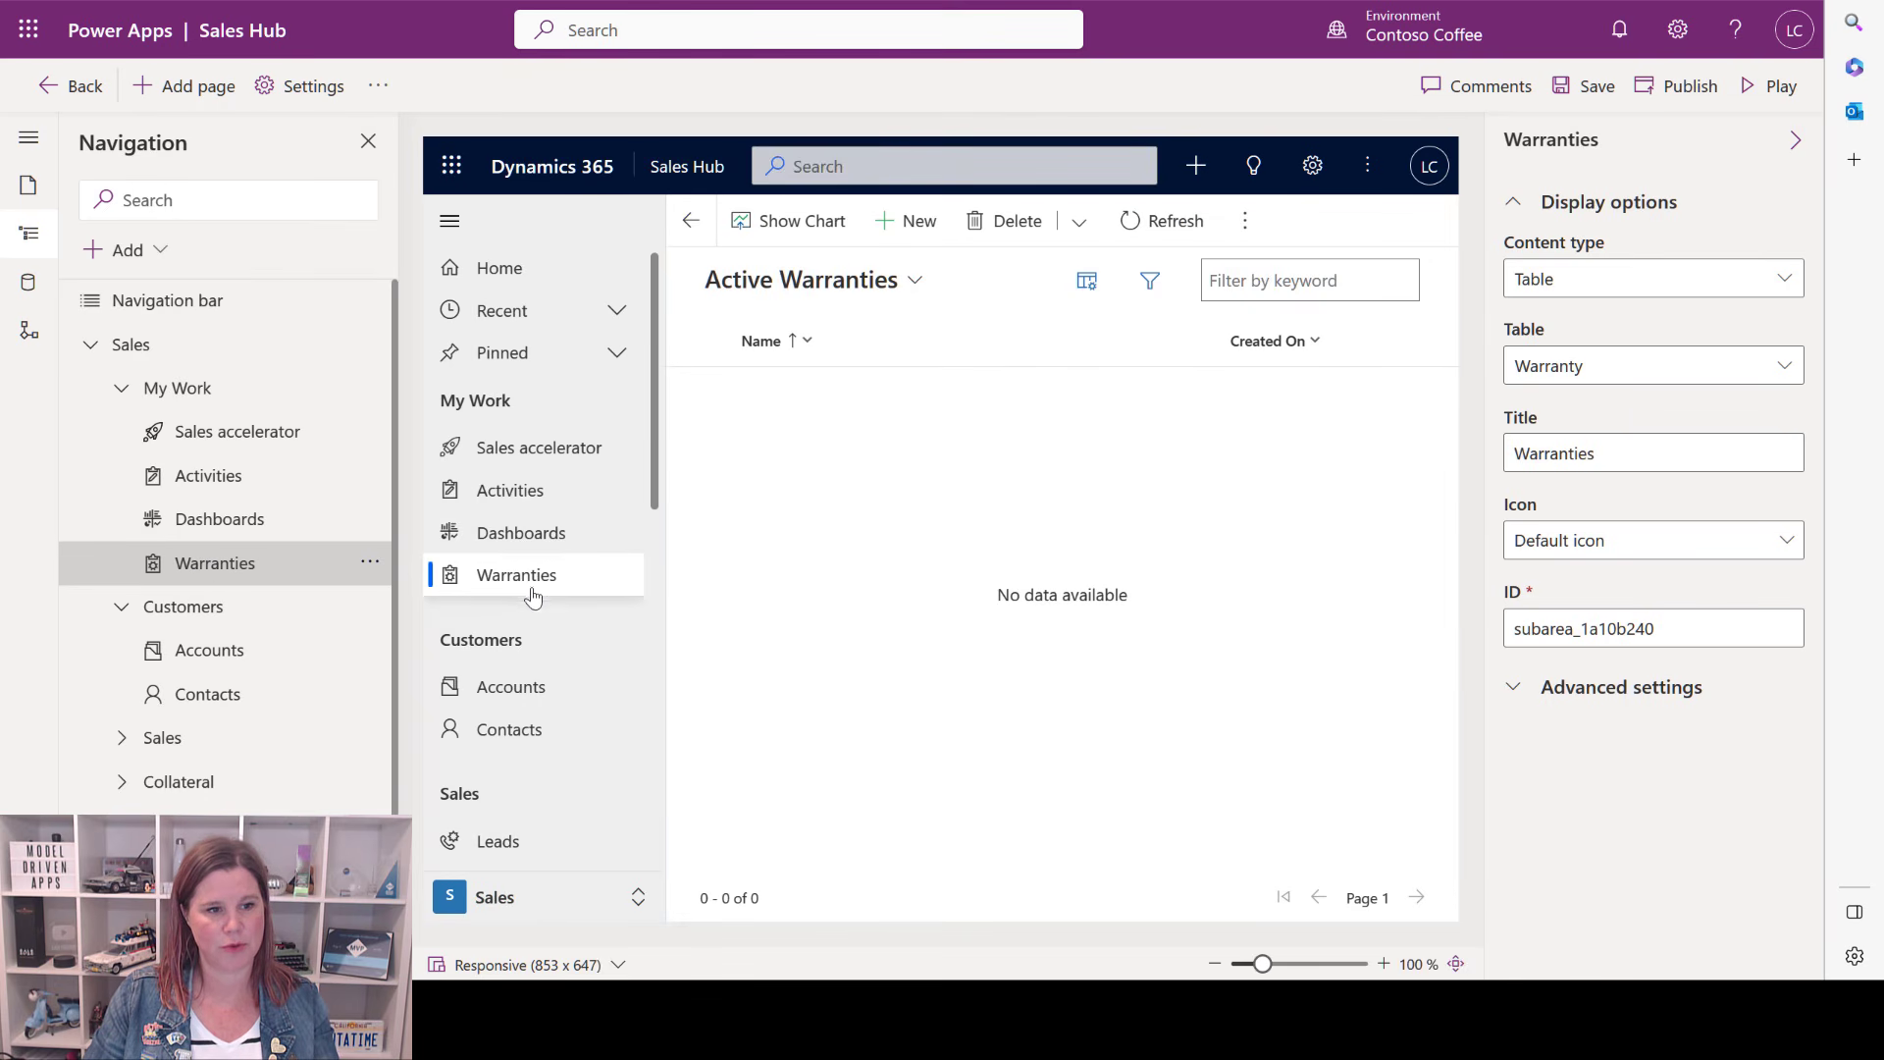
pyautogui.click(370, 563)
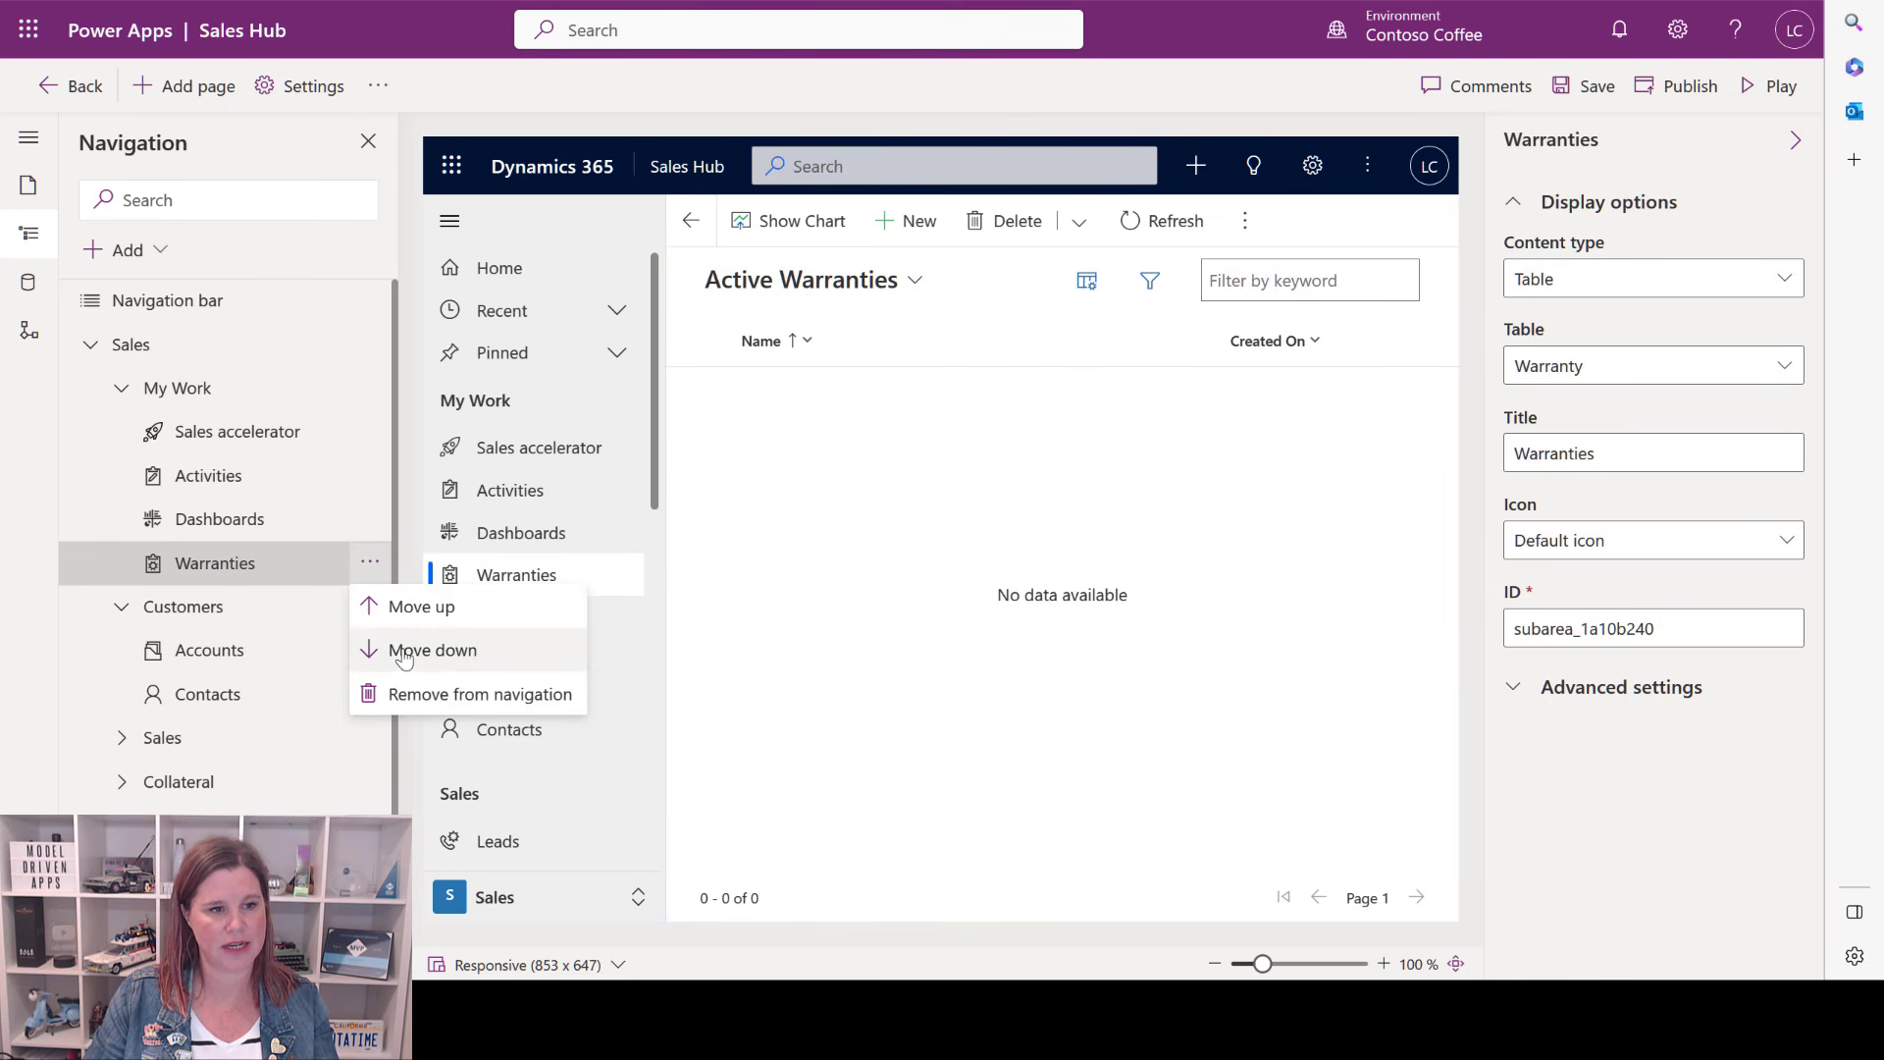
pyautogui.click(404, 651)
pyautogui.click(370, 606)
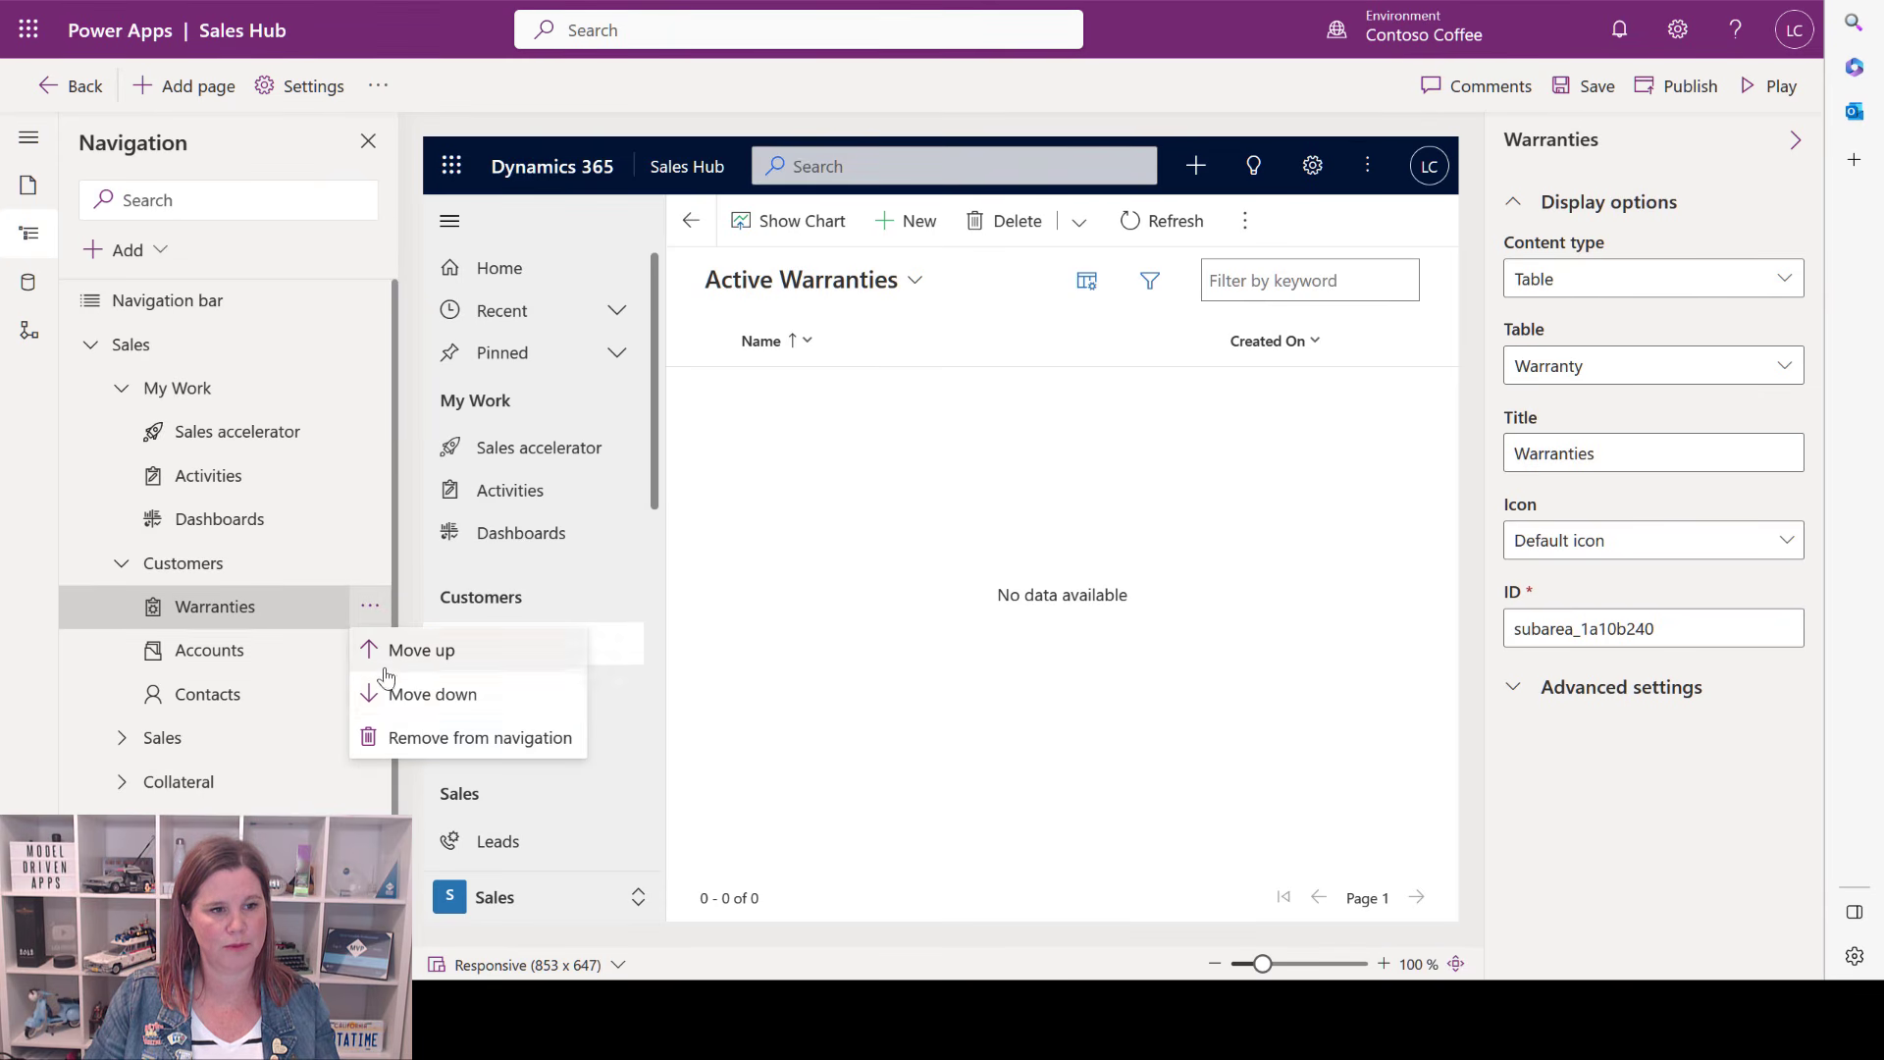
pyautogui.click(402, 694)
pyautogui.click(370, 650)
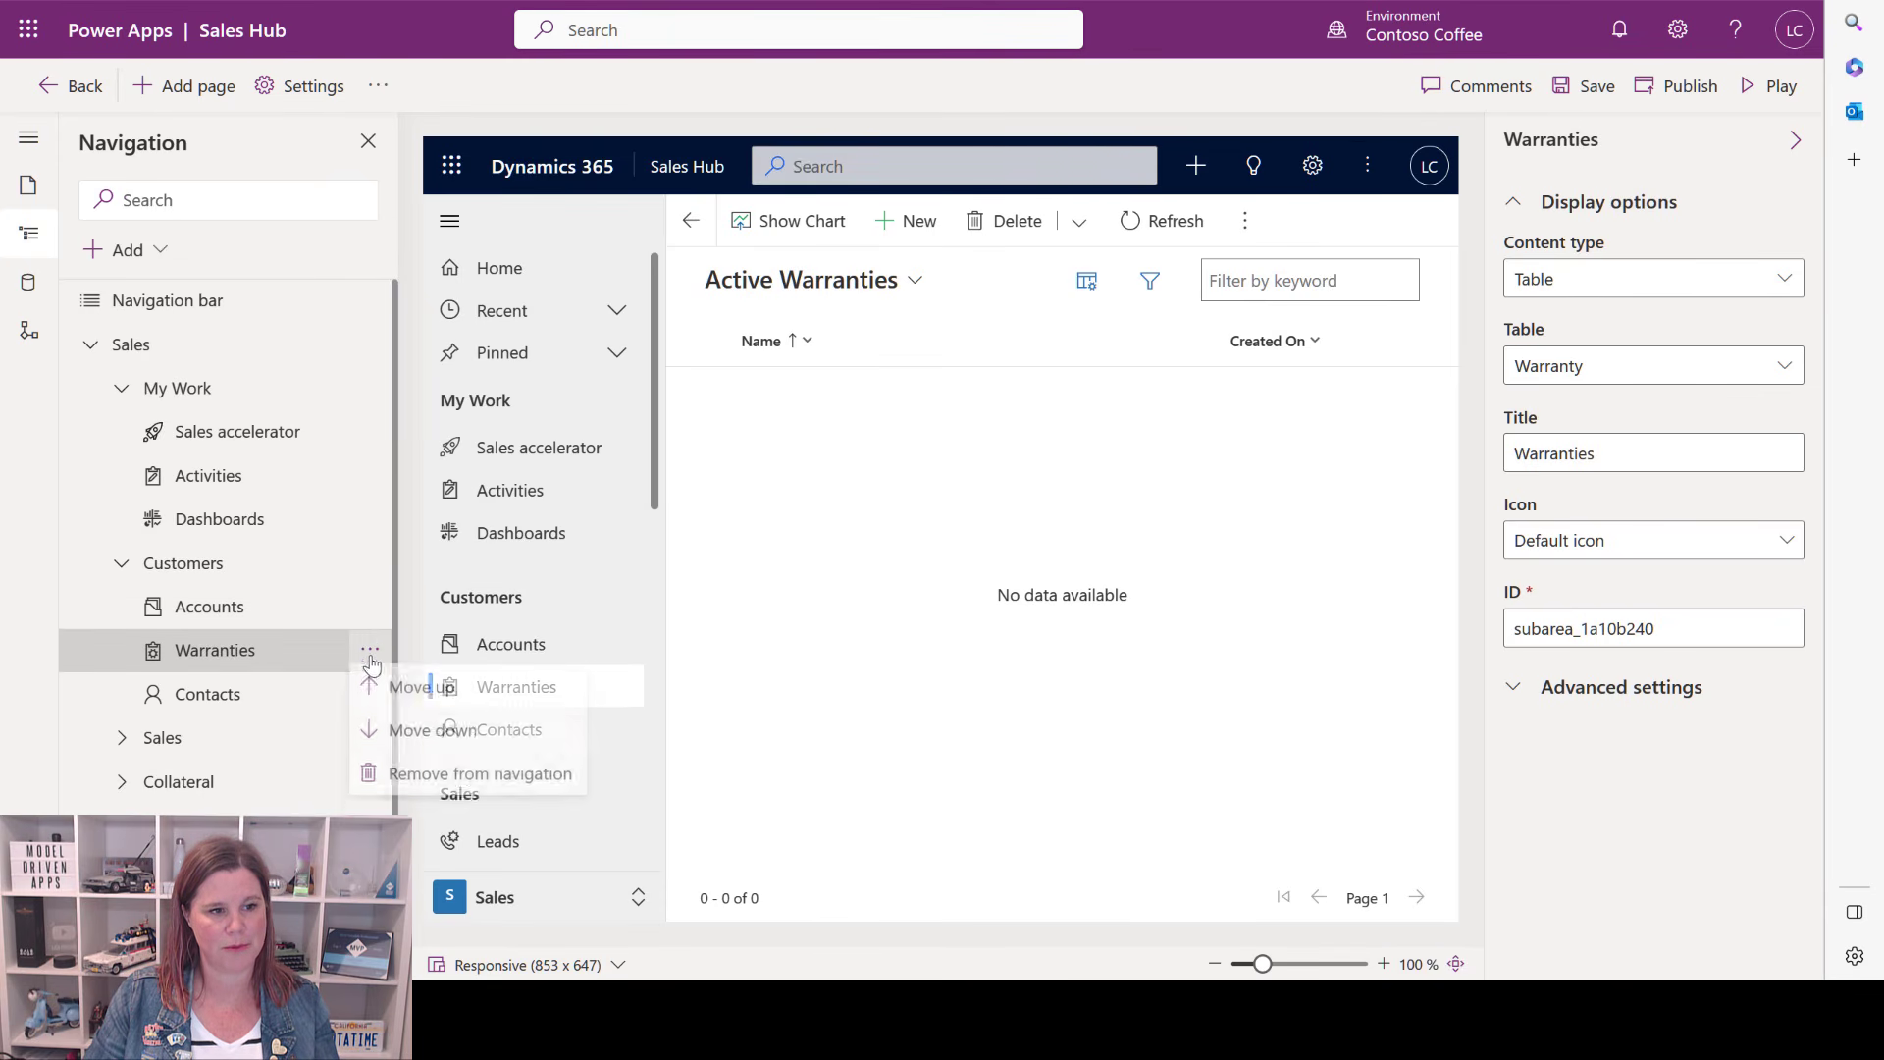
pyautogui.click(387, 737)
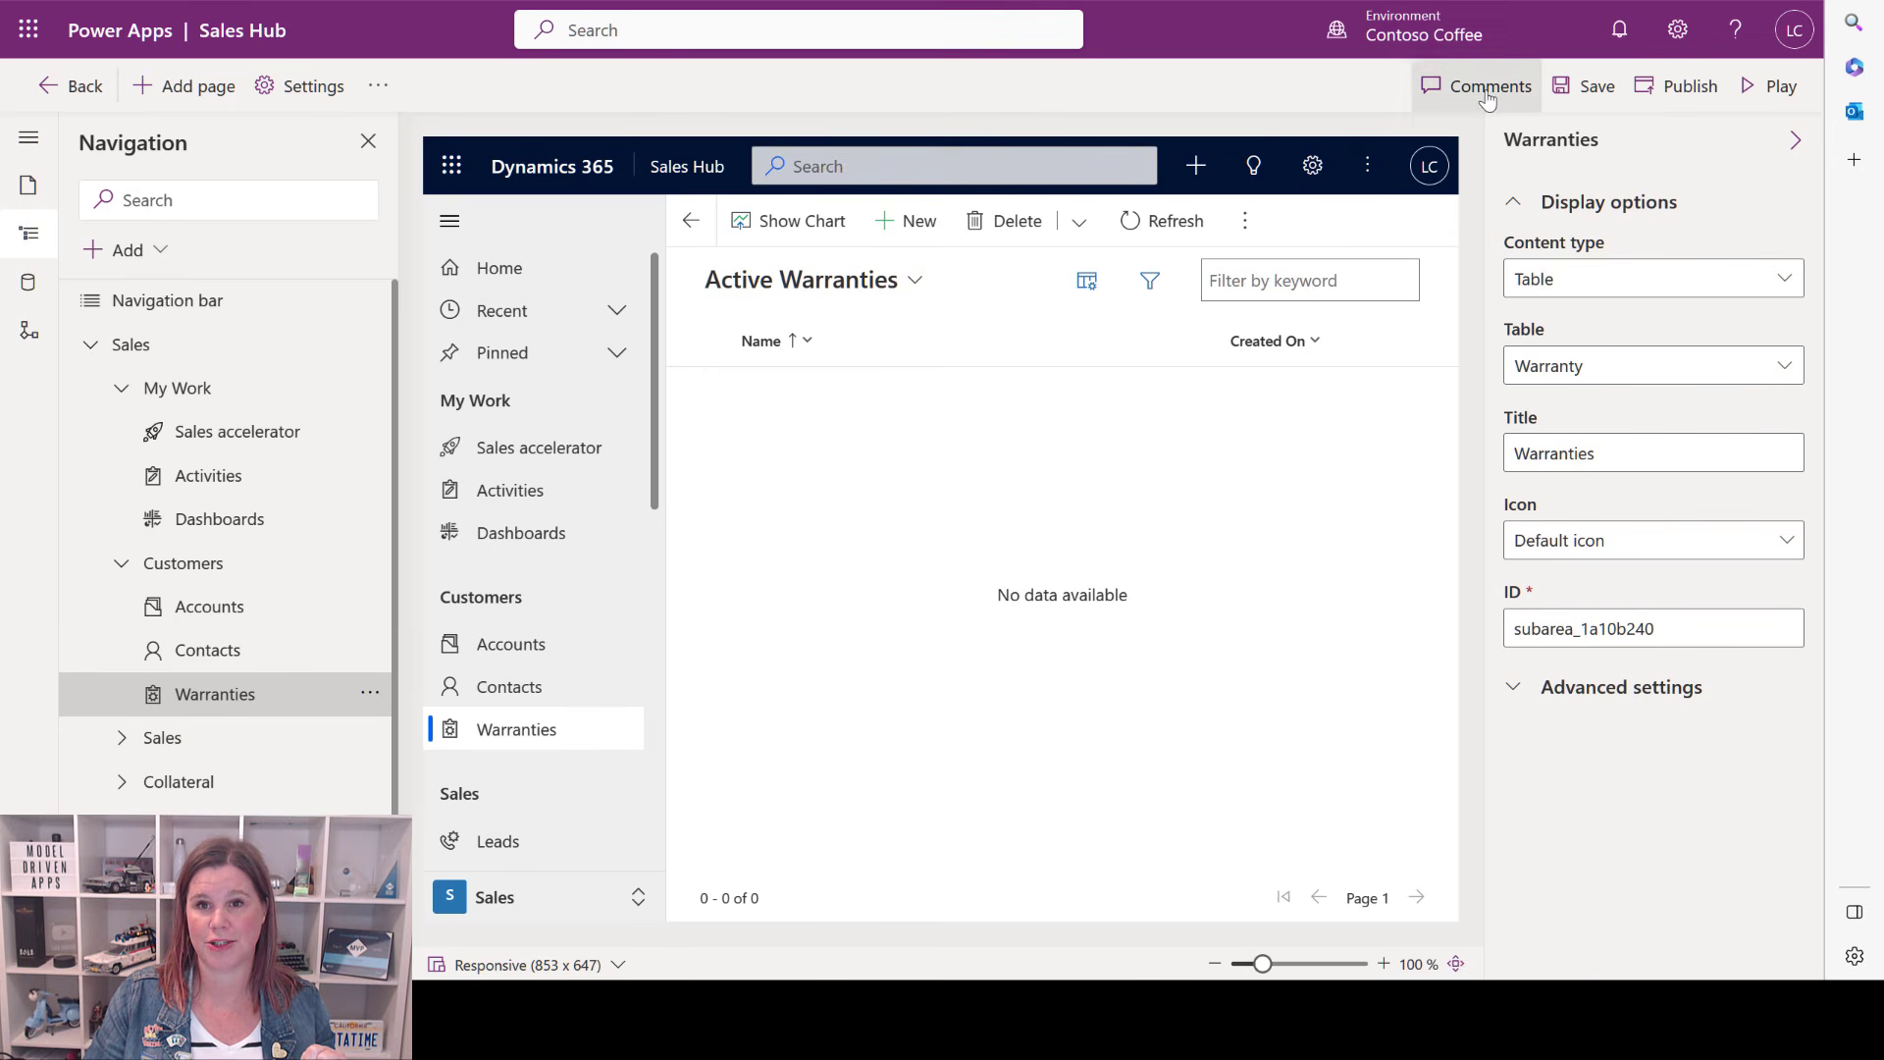
# Save the Sales Hub app, return to the Sales Configurations solution and publish all customizations.
pyautogui.click(1585, 86)
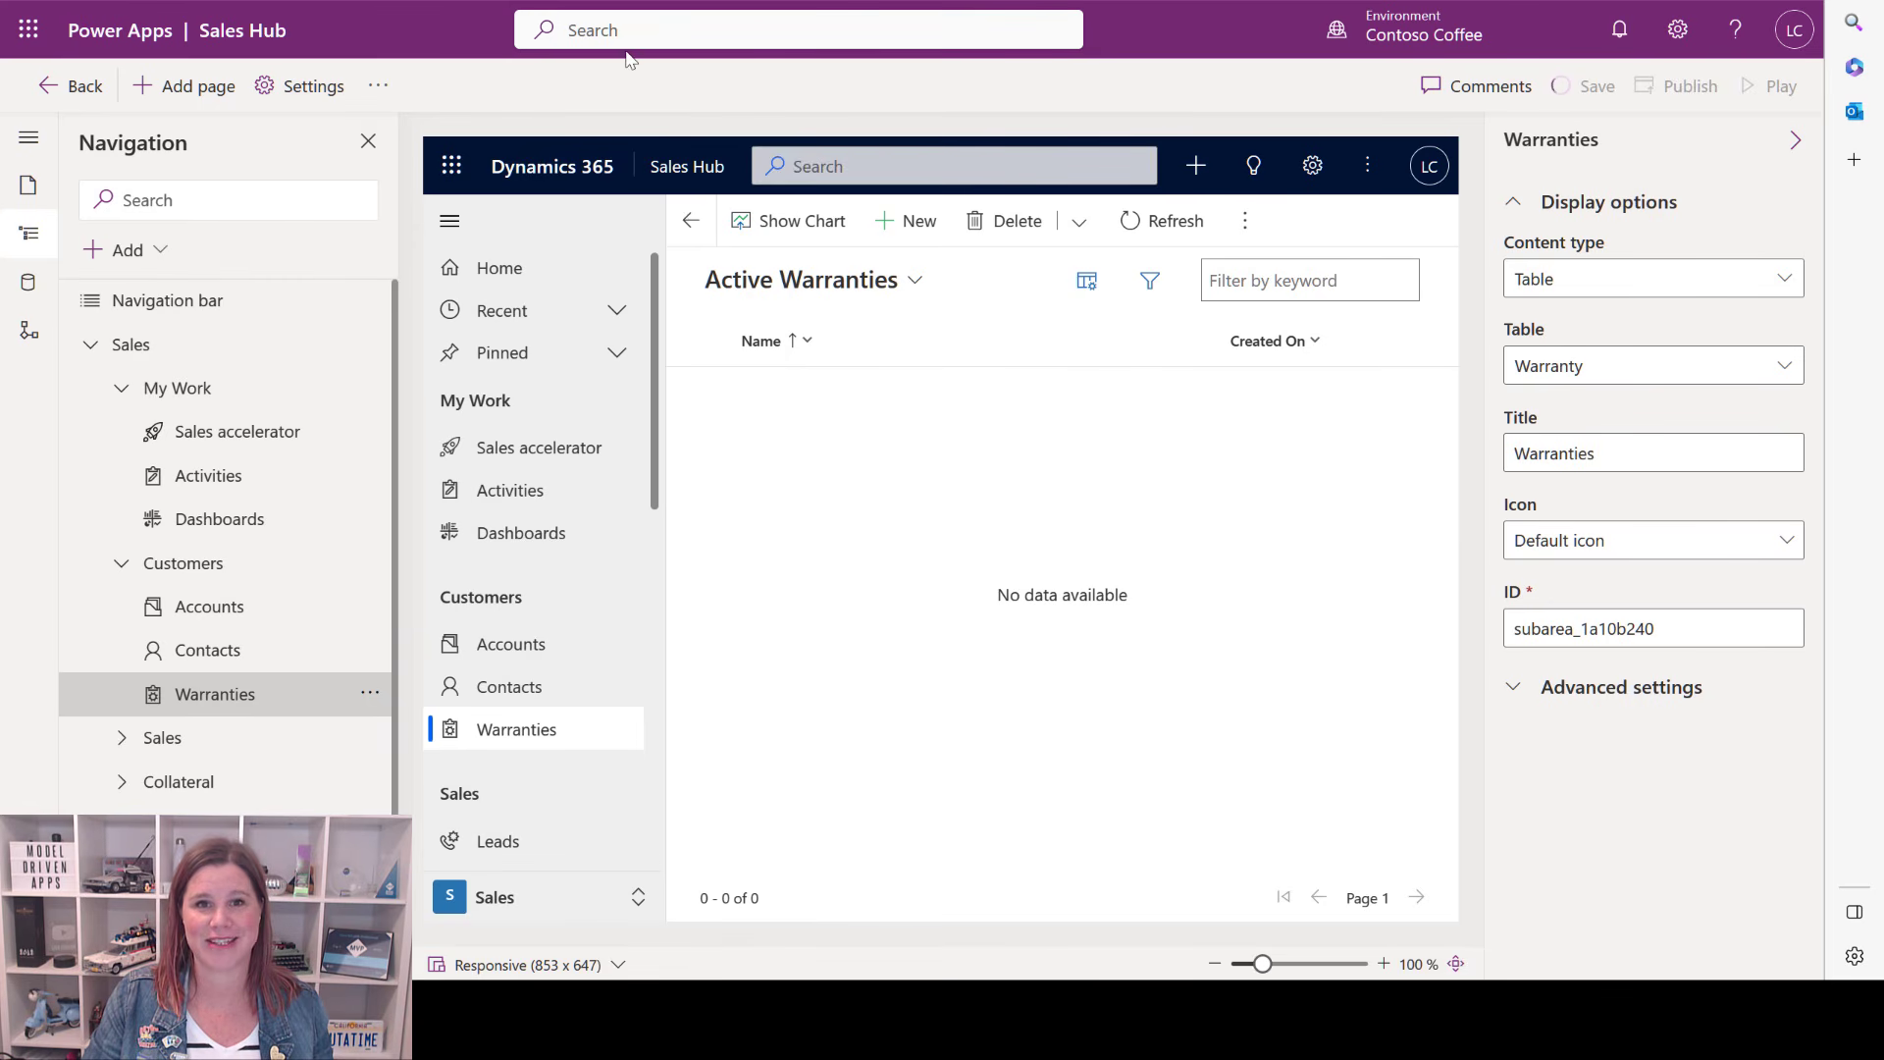
pyautogui.click(64, 88)
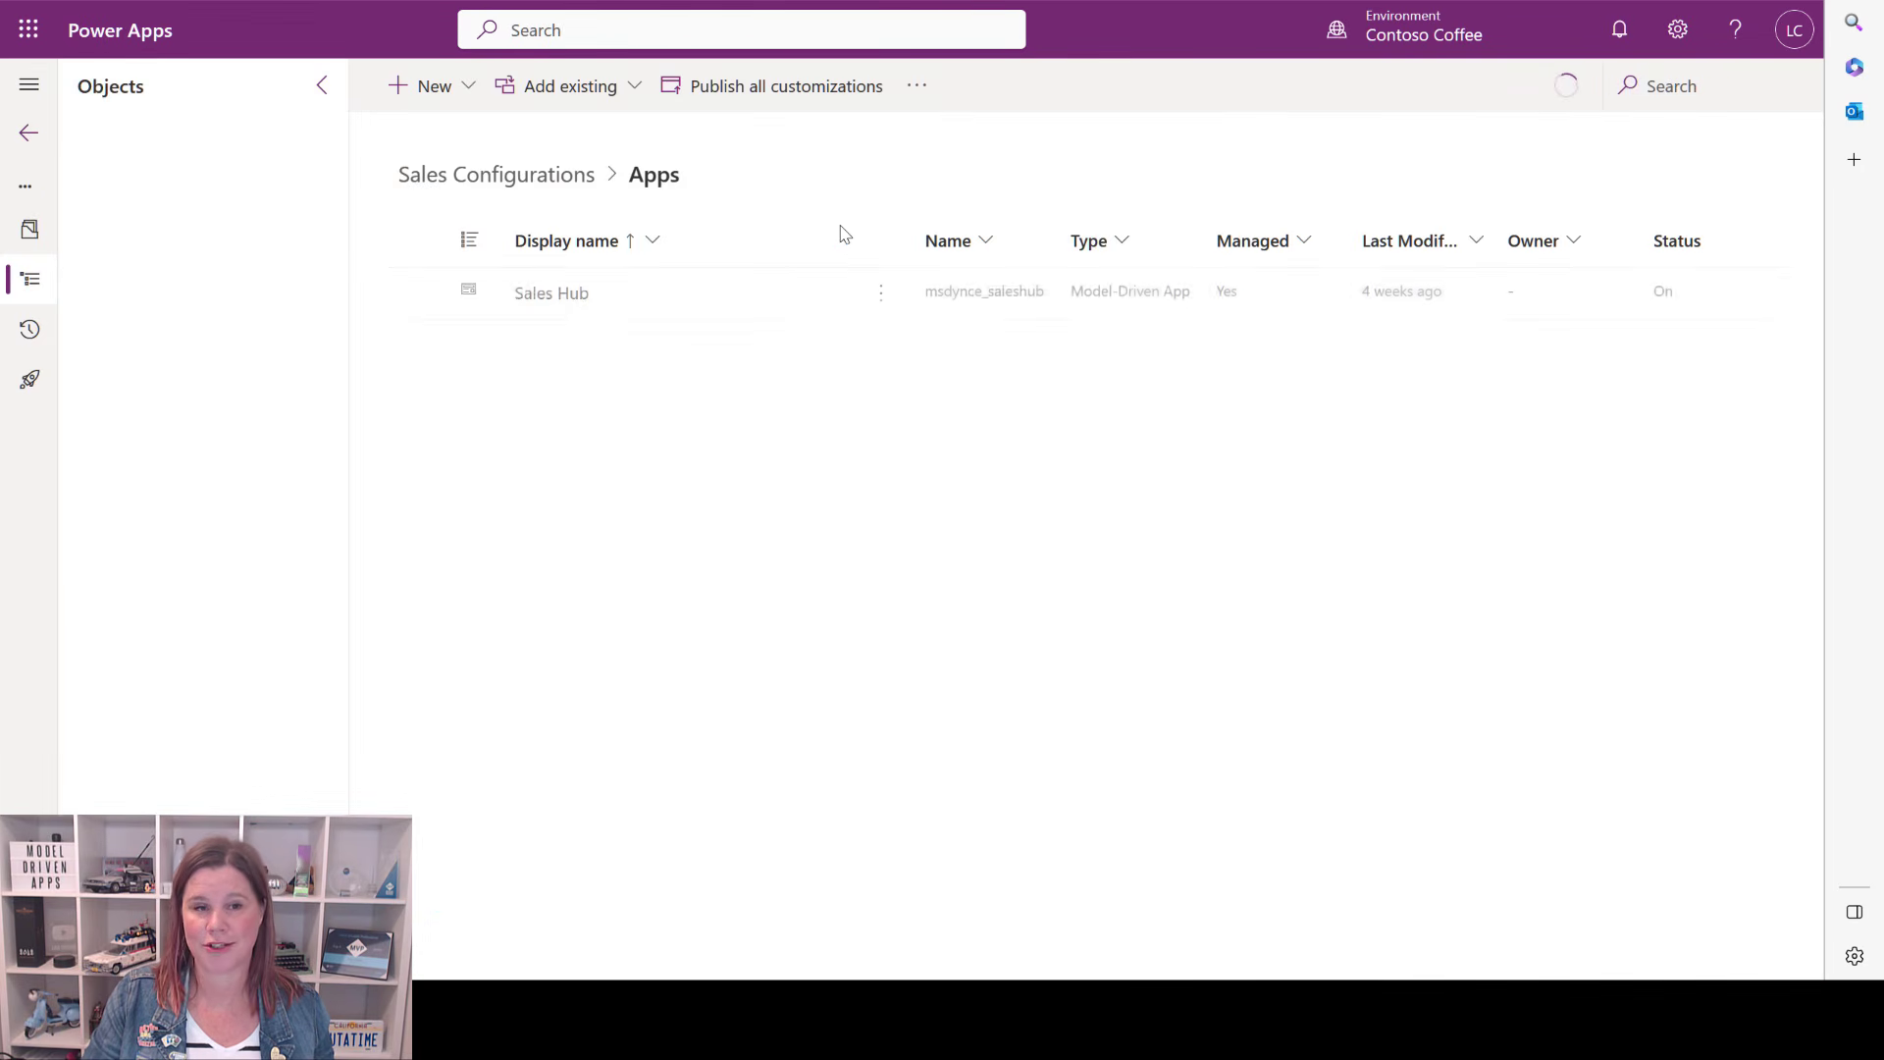
pyautogui.click(743, 93)
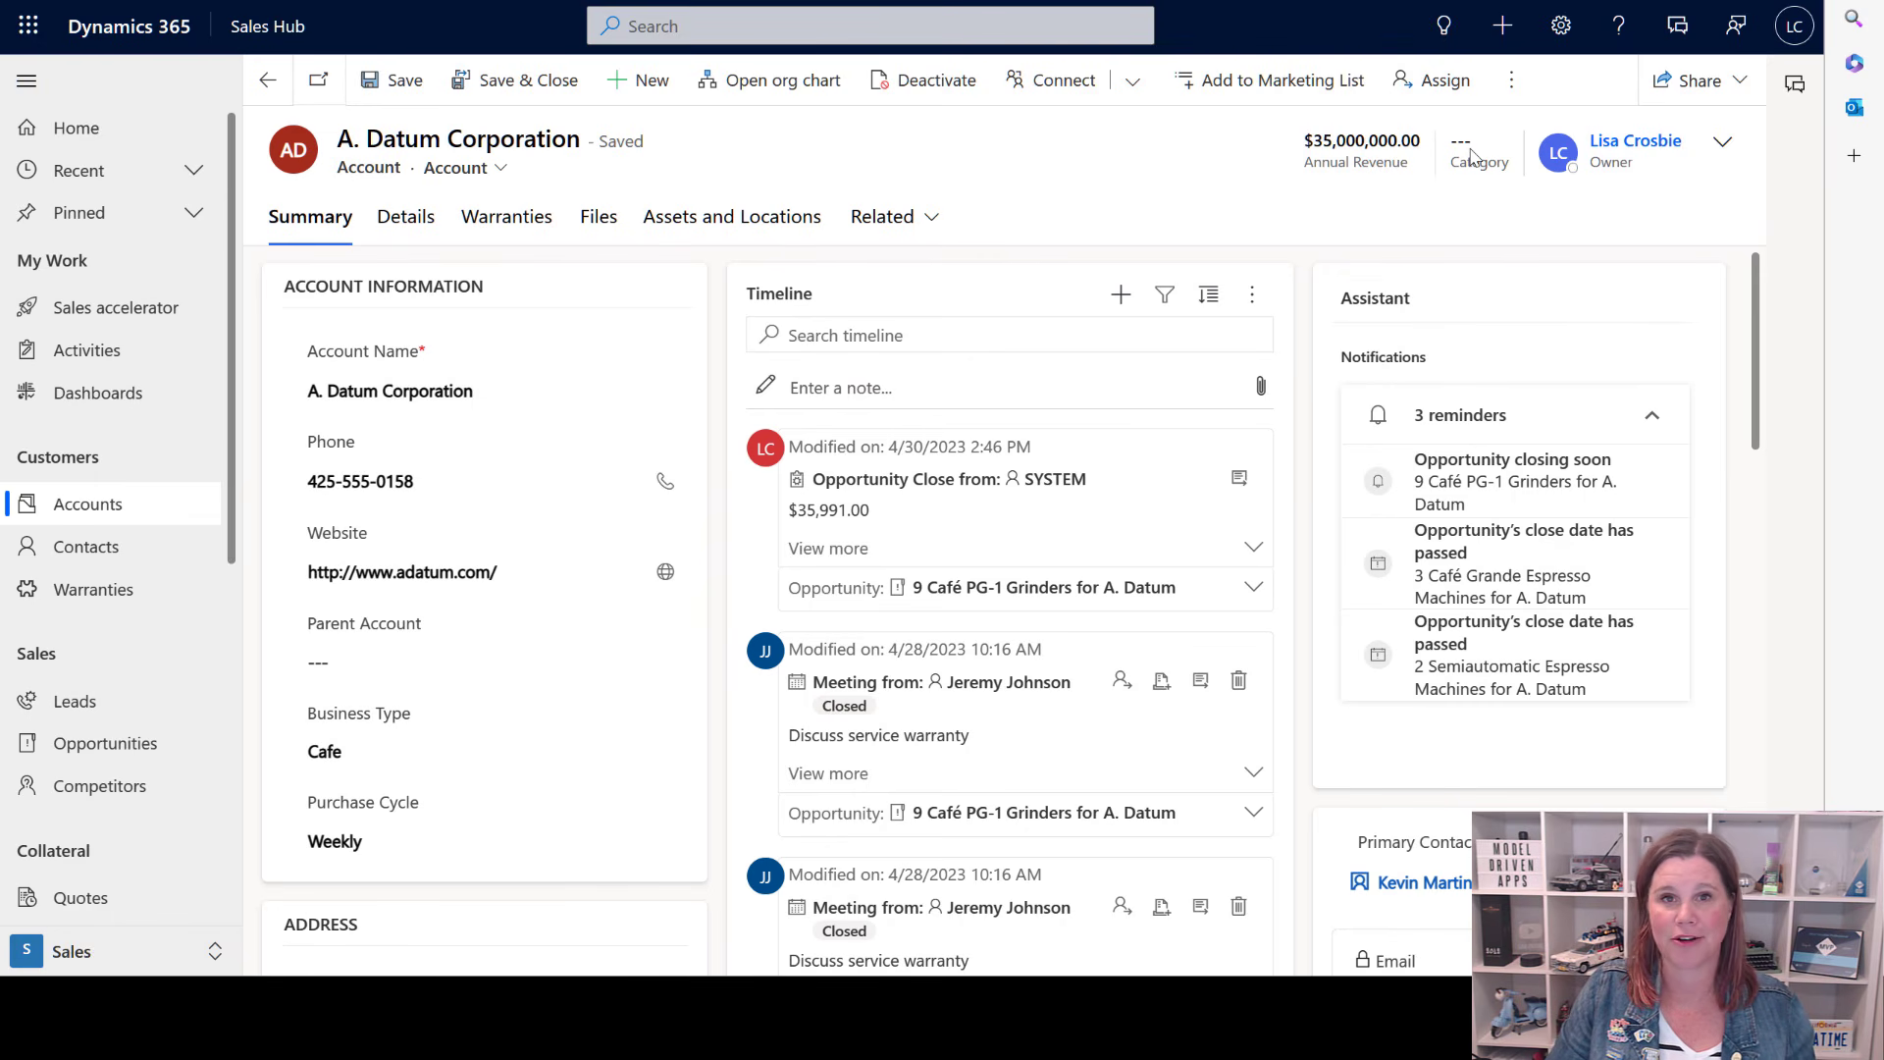
# Set the A. Datum Corporation account's Category to Preferred Customer and check its Business Type and Purchase Cycle fields.
pyautogui.click(1722, 140)
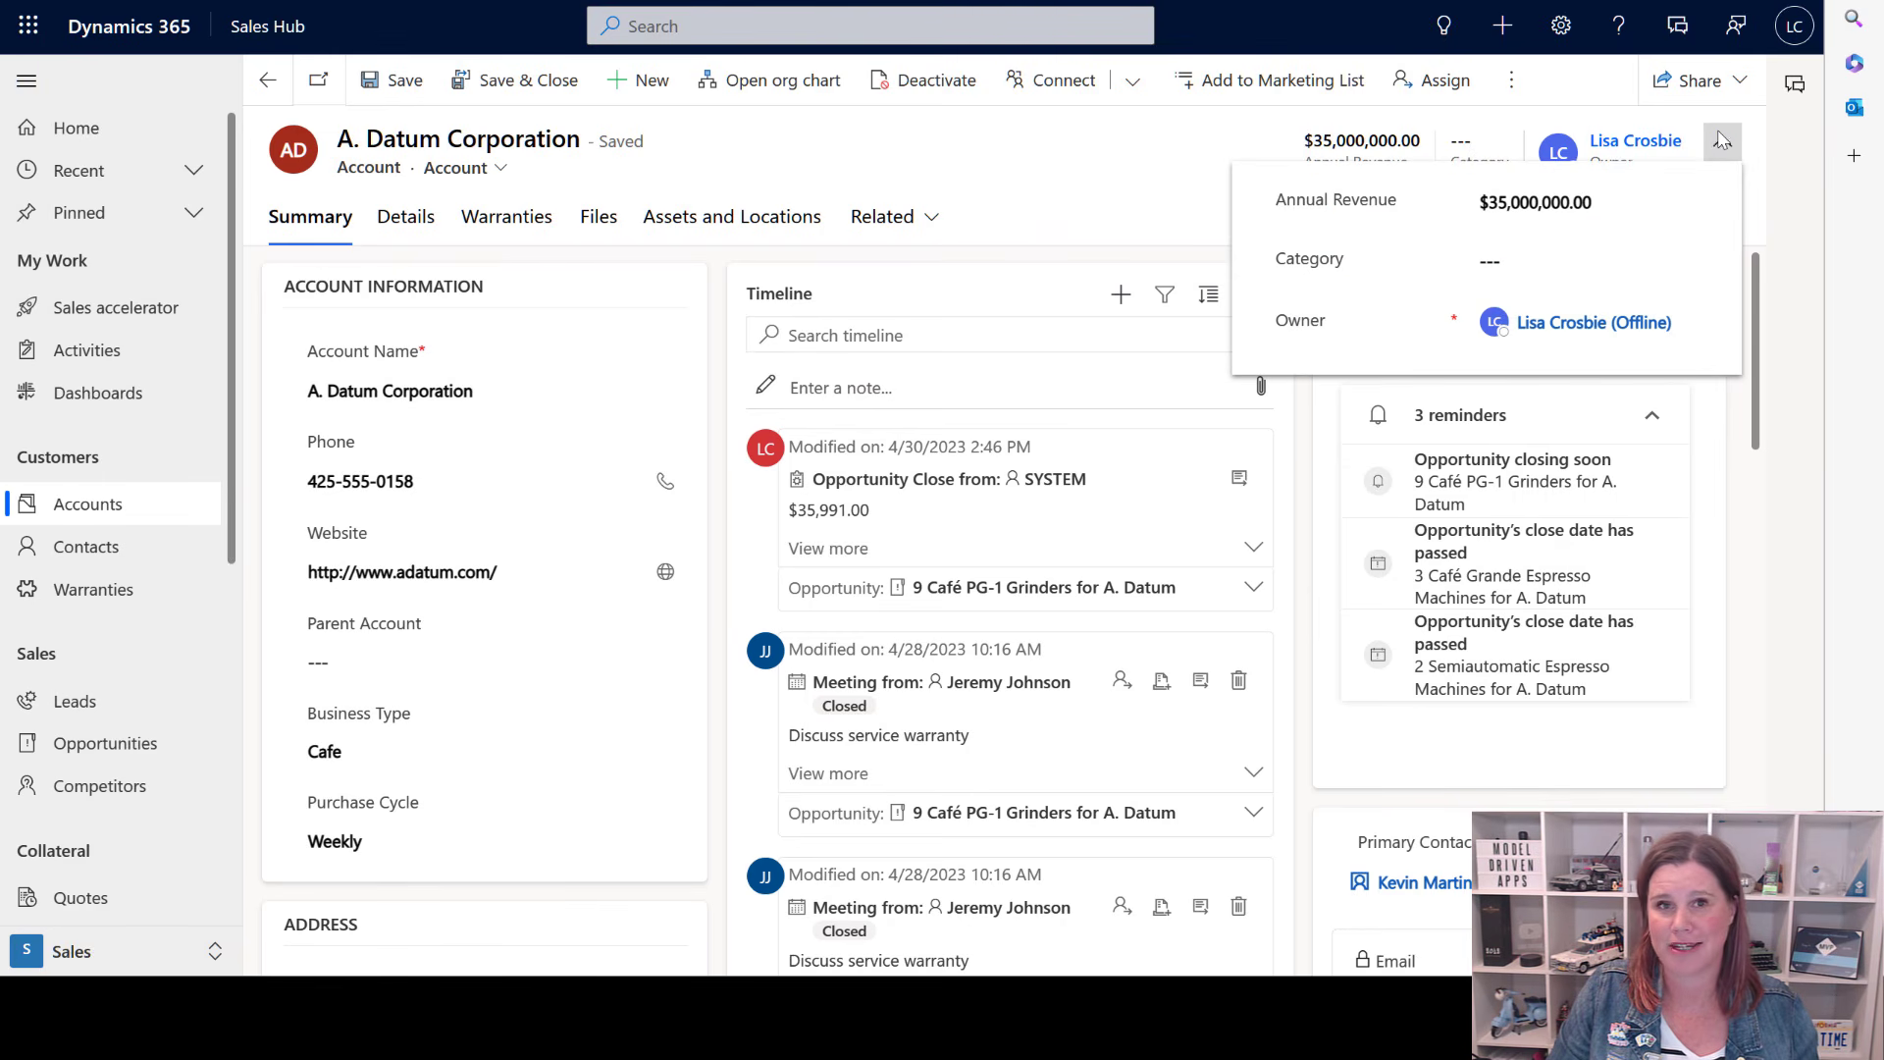
pyautogui.click(1564, 261)
pyautogui.click(1562, 322)
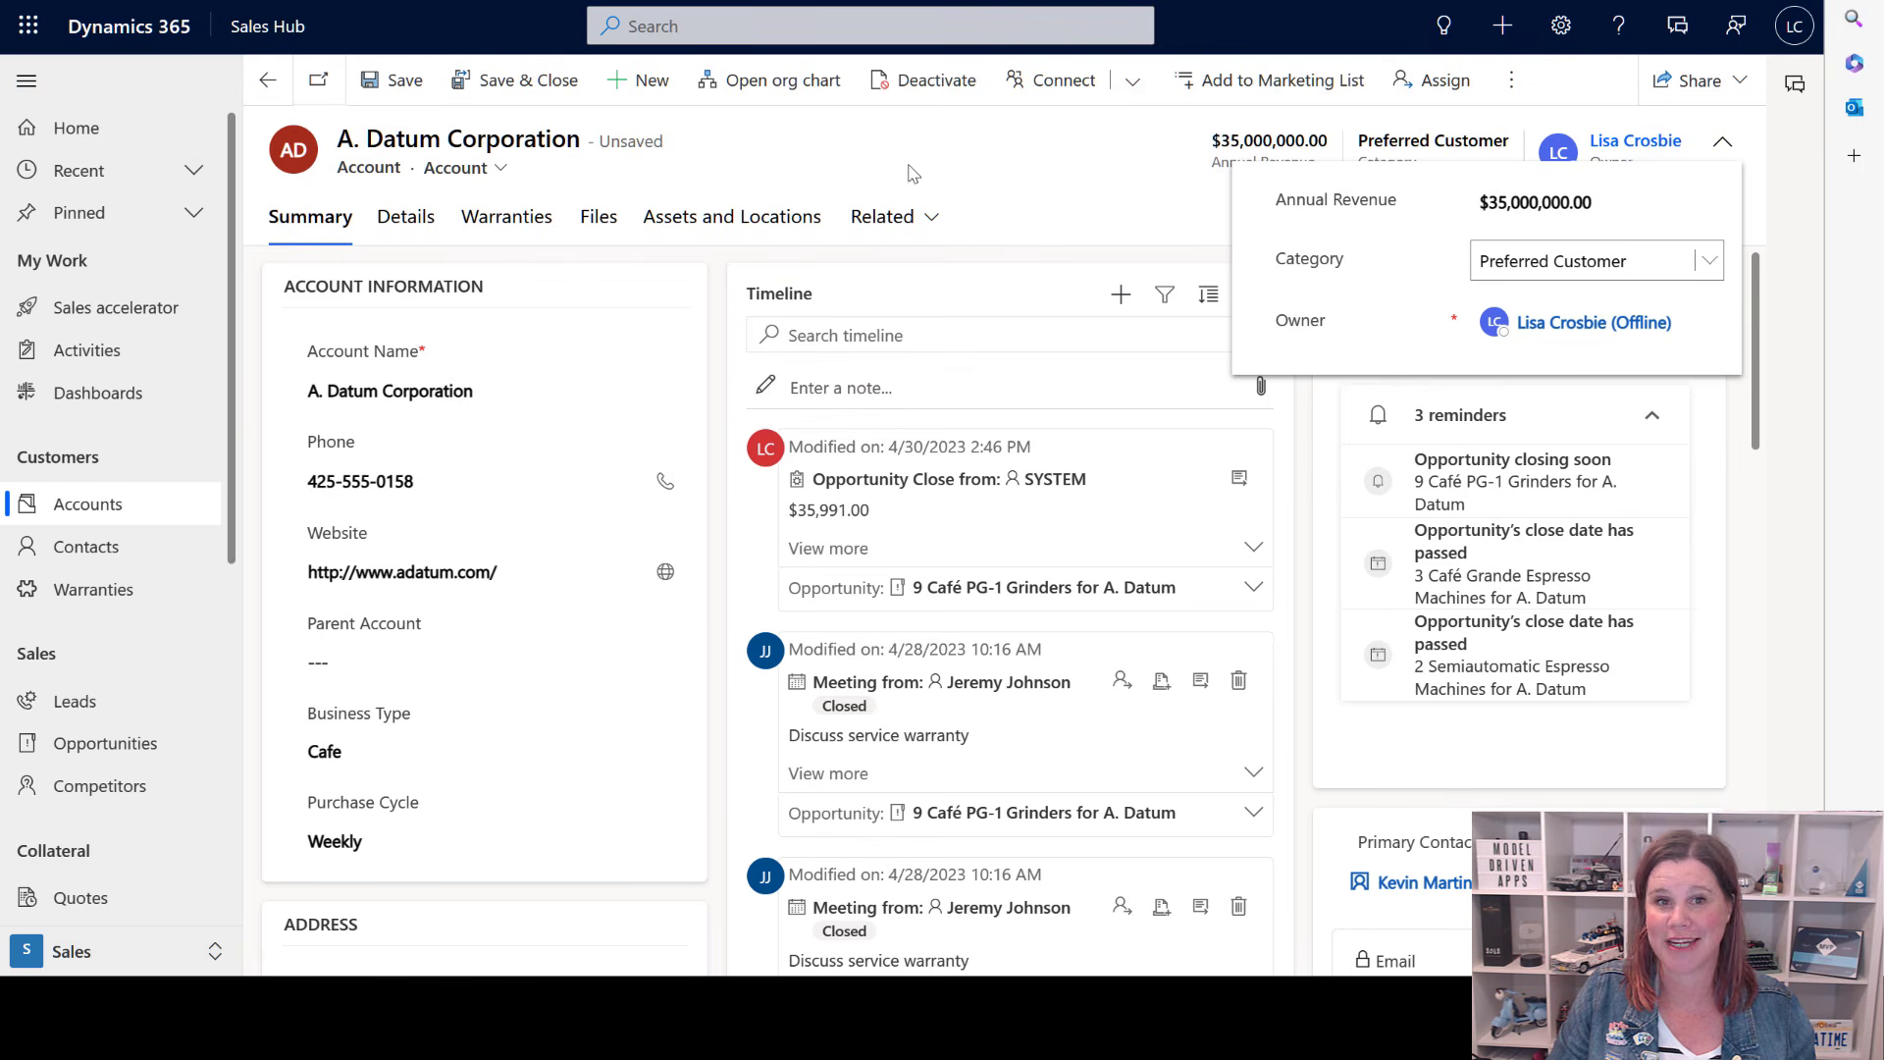
pyautogui.click(970, 175)
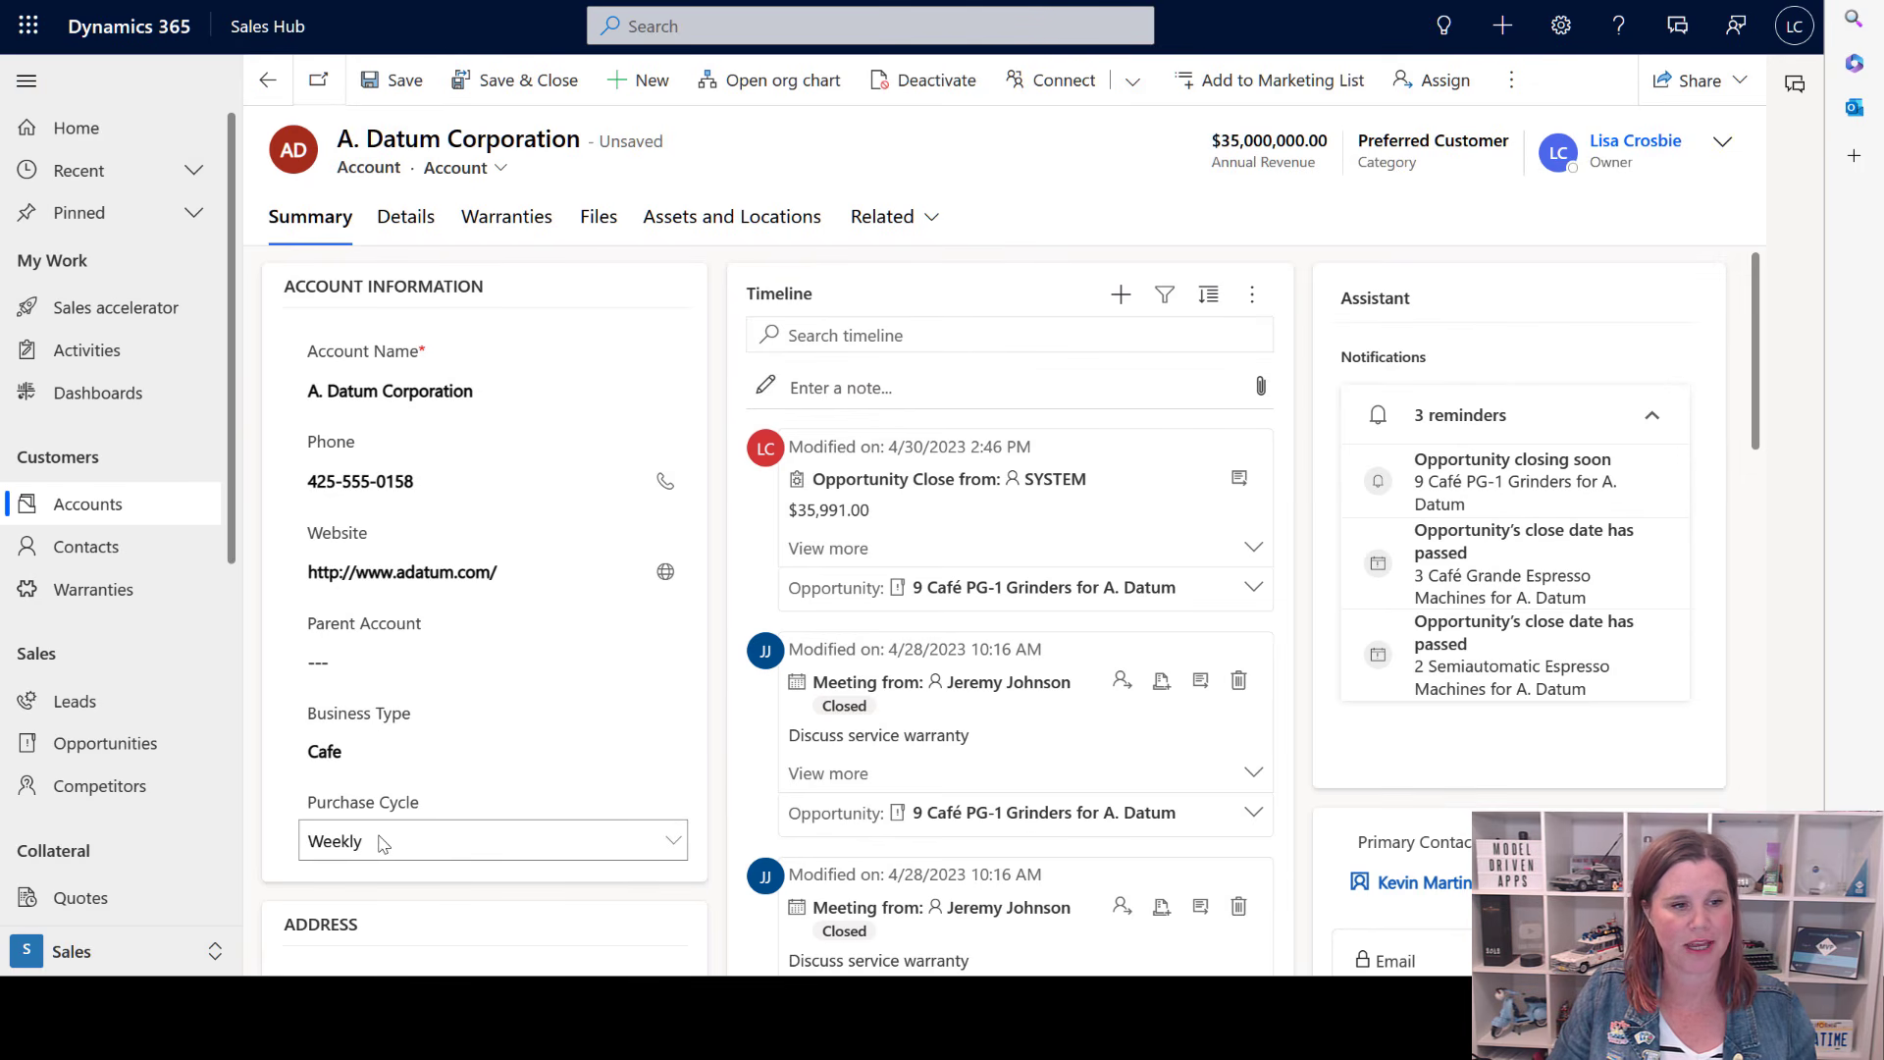
pyautogui.click(390, 753)
pyautogui.click(390, 754)
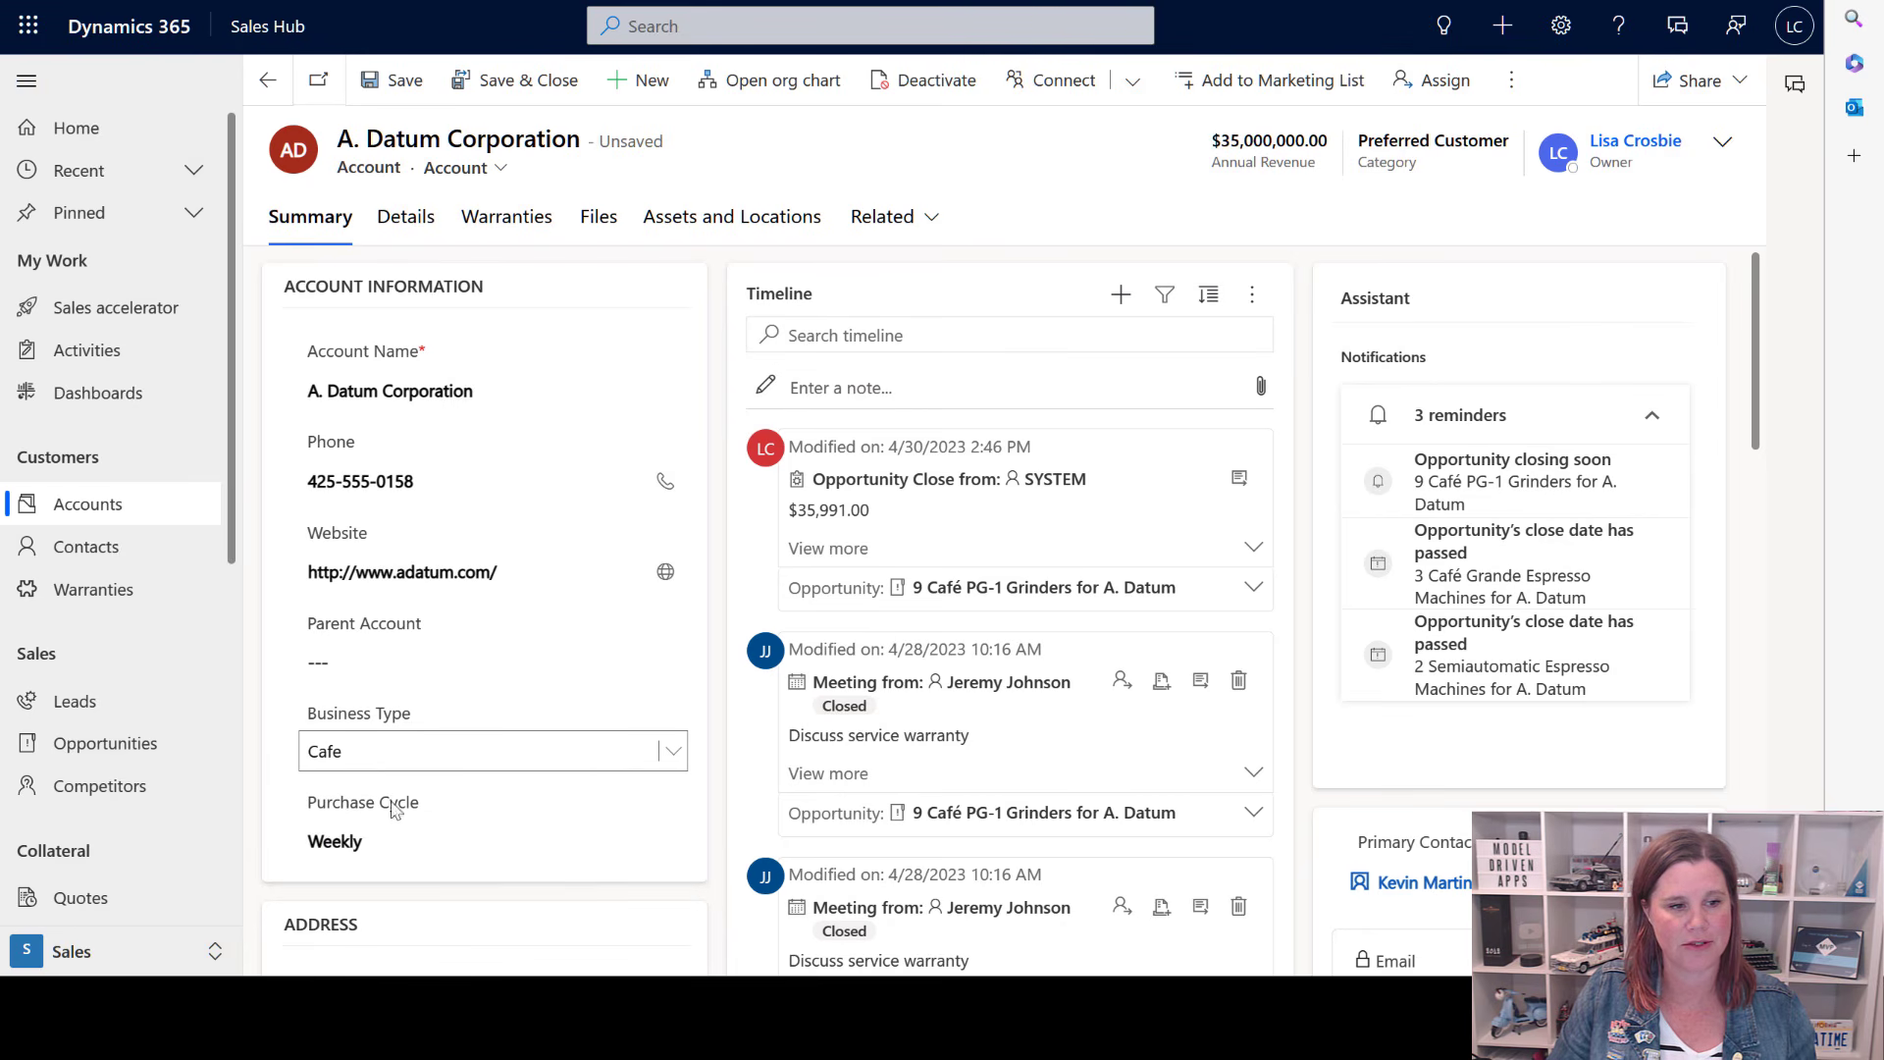
pyautogui.click(412, 850)
pyautogui.click(413, 850)
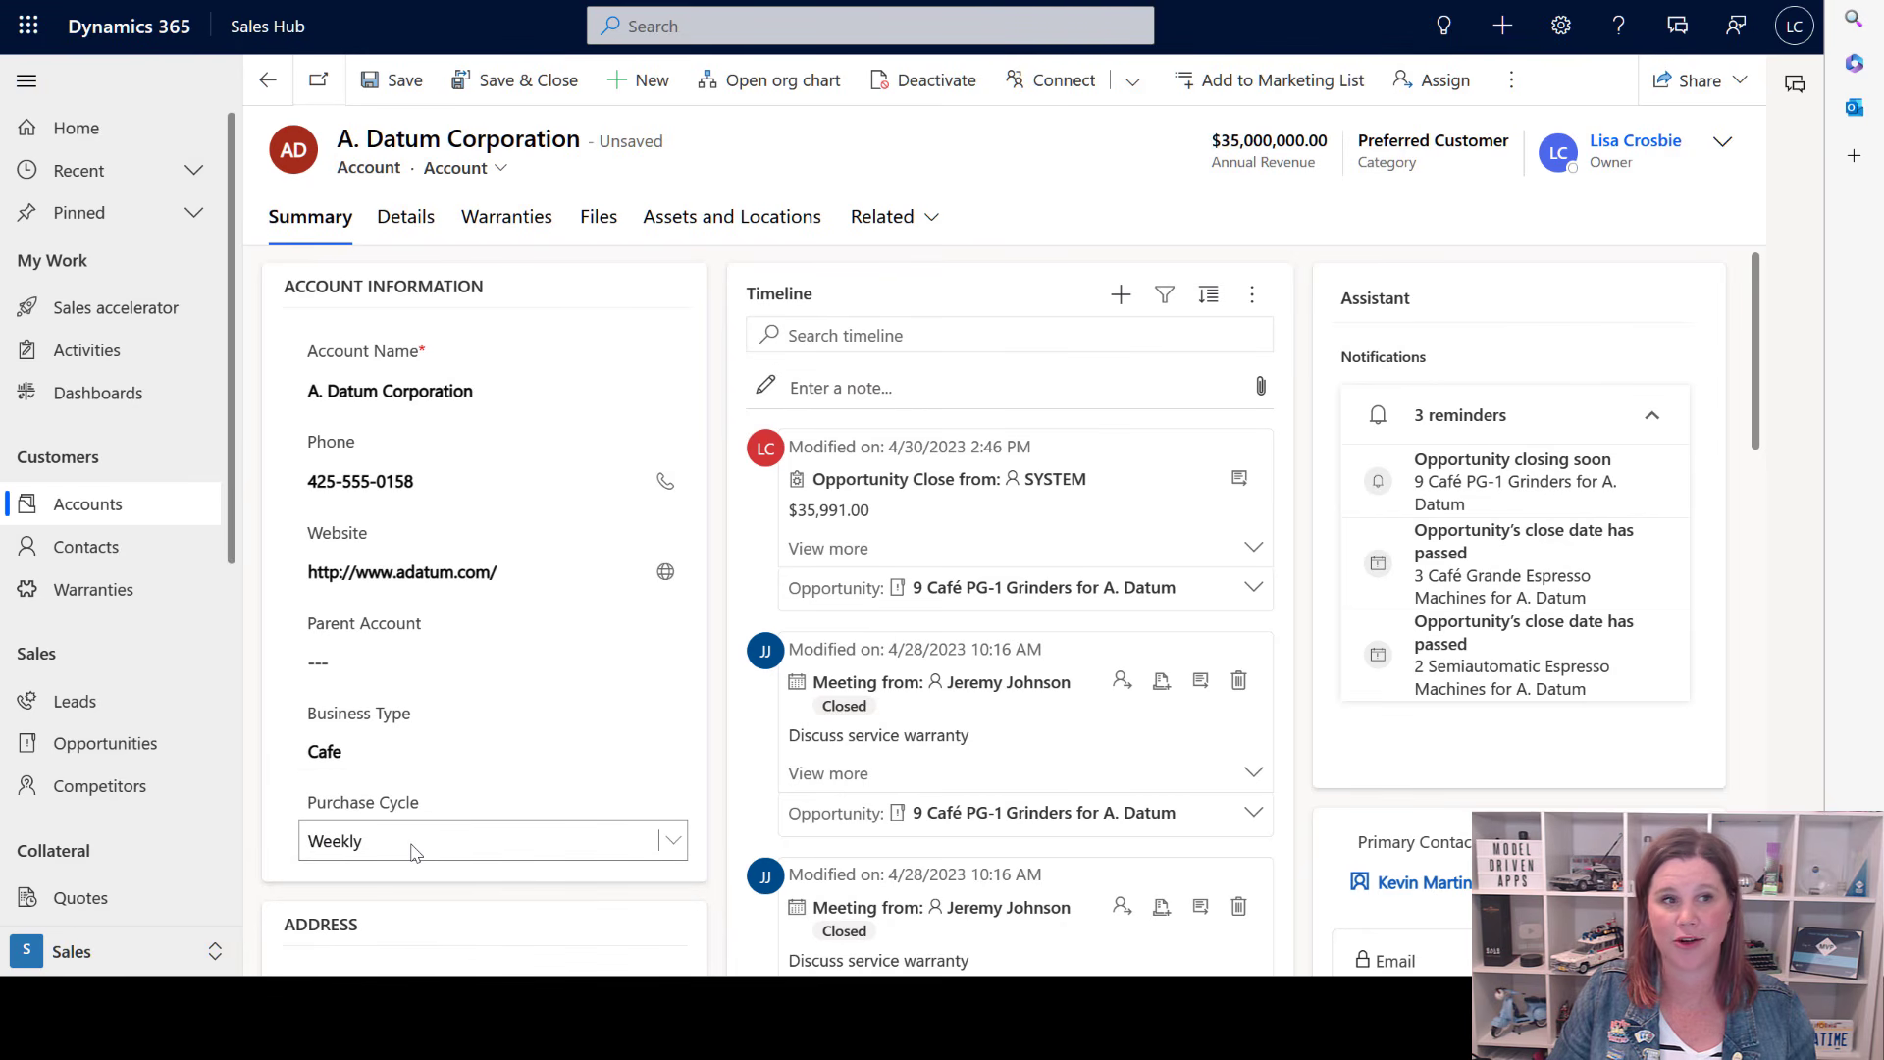
# Start a new warranty from the account's Warranties subgrid, named 5543543, with a start date of 5/22/2023.
pyautogui.click(489, 225)
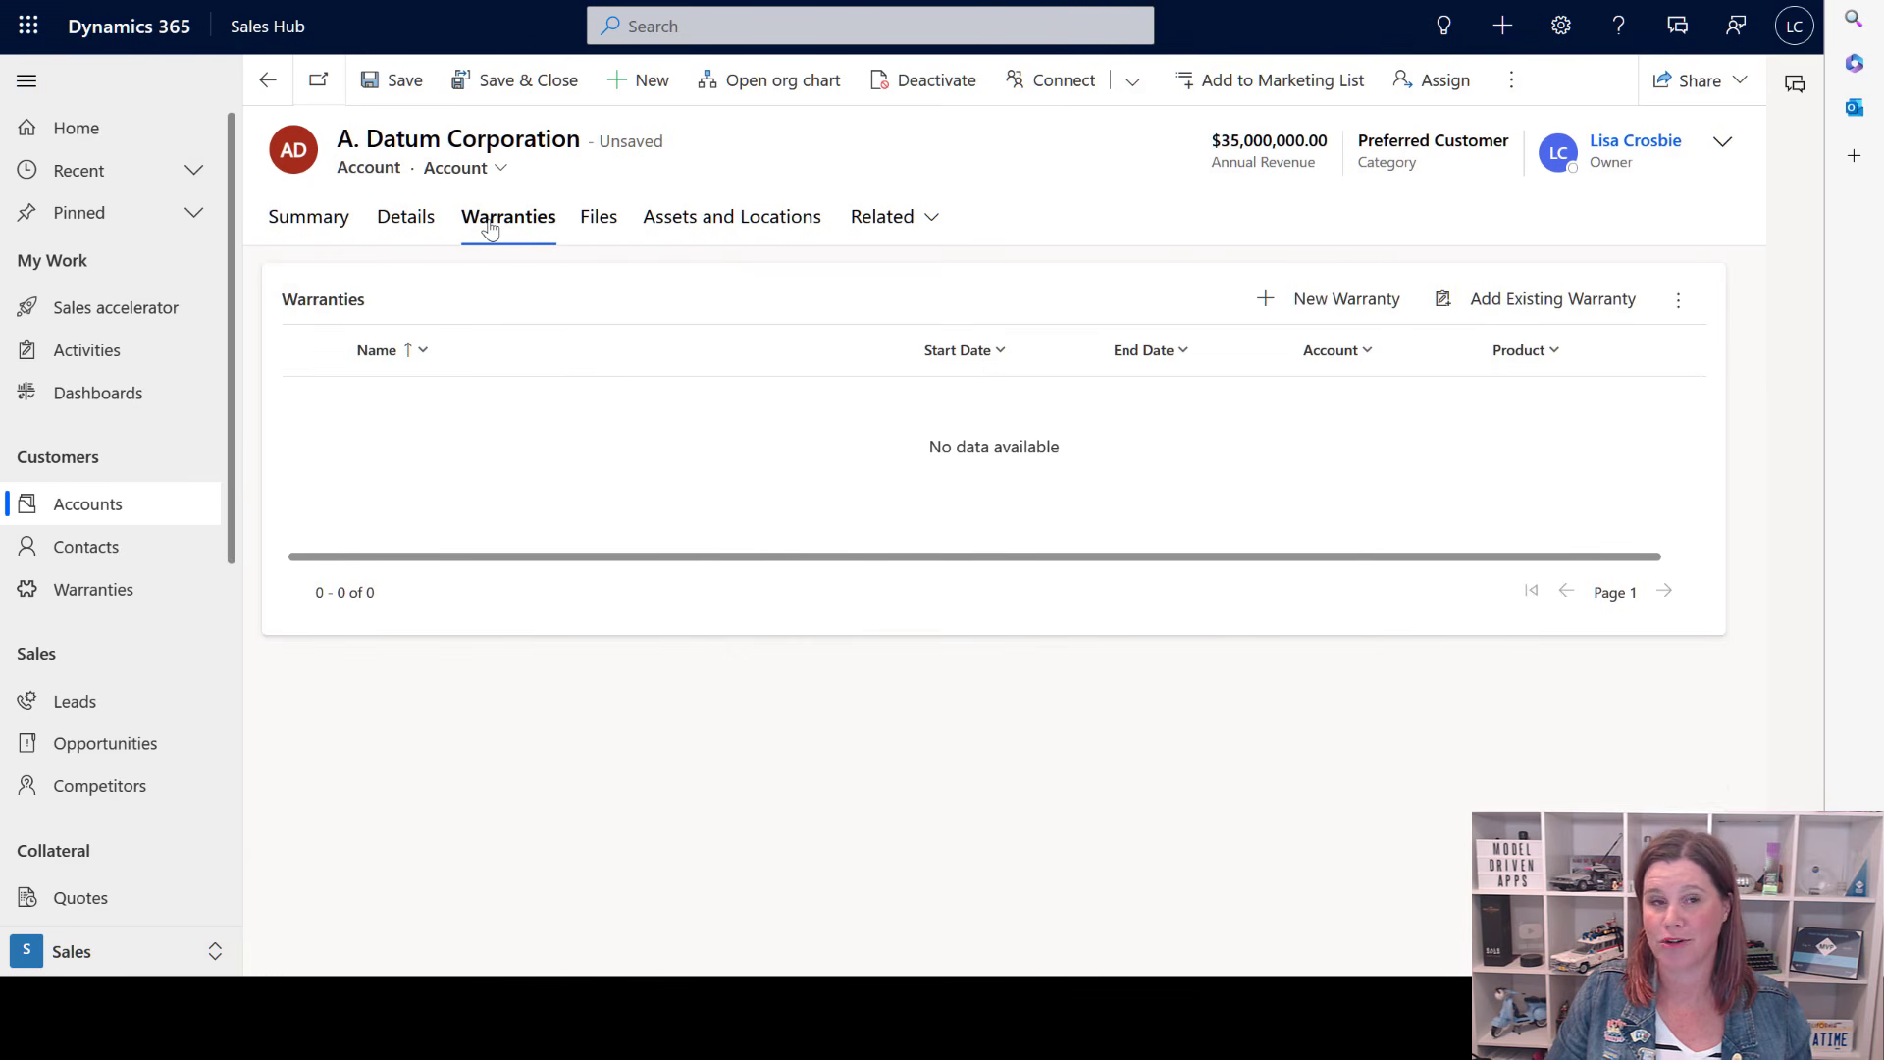
pyautogui.click(1287, 332)
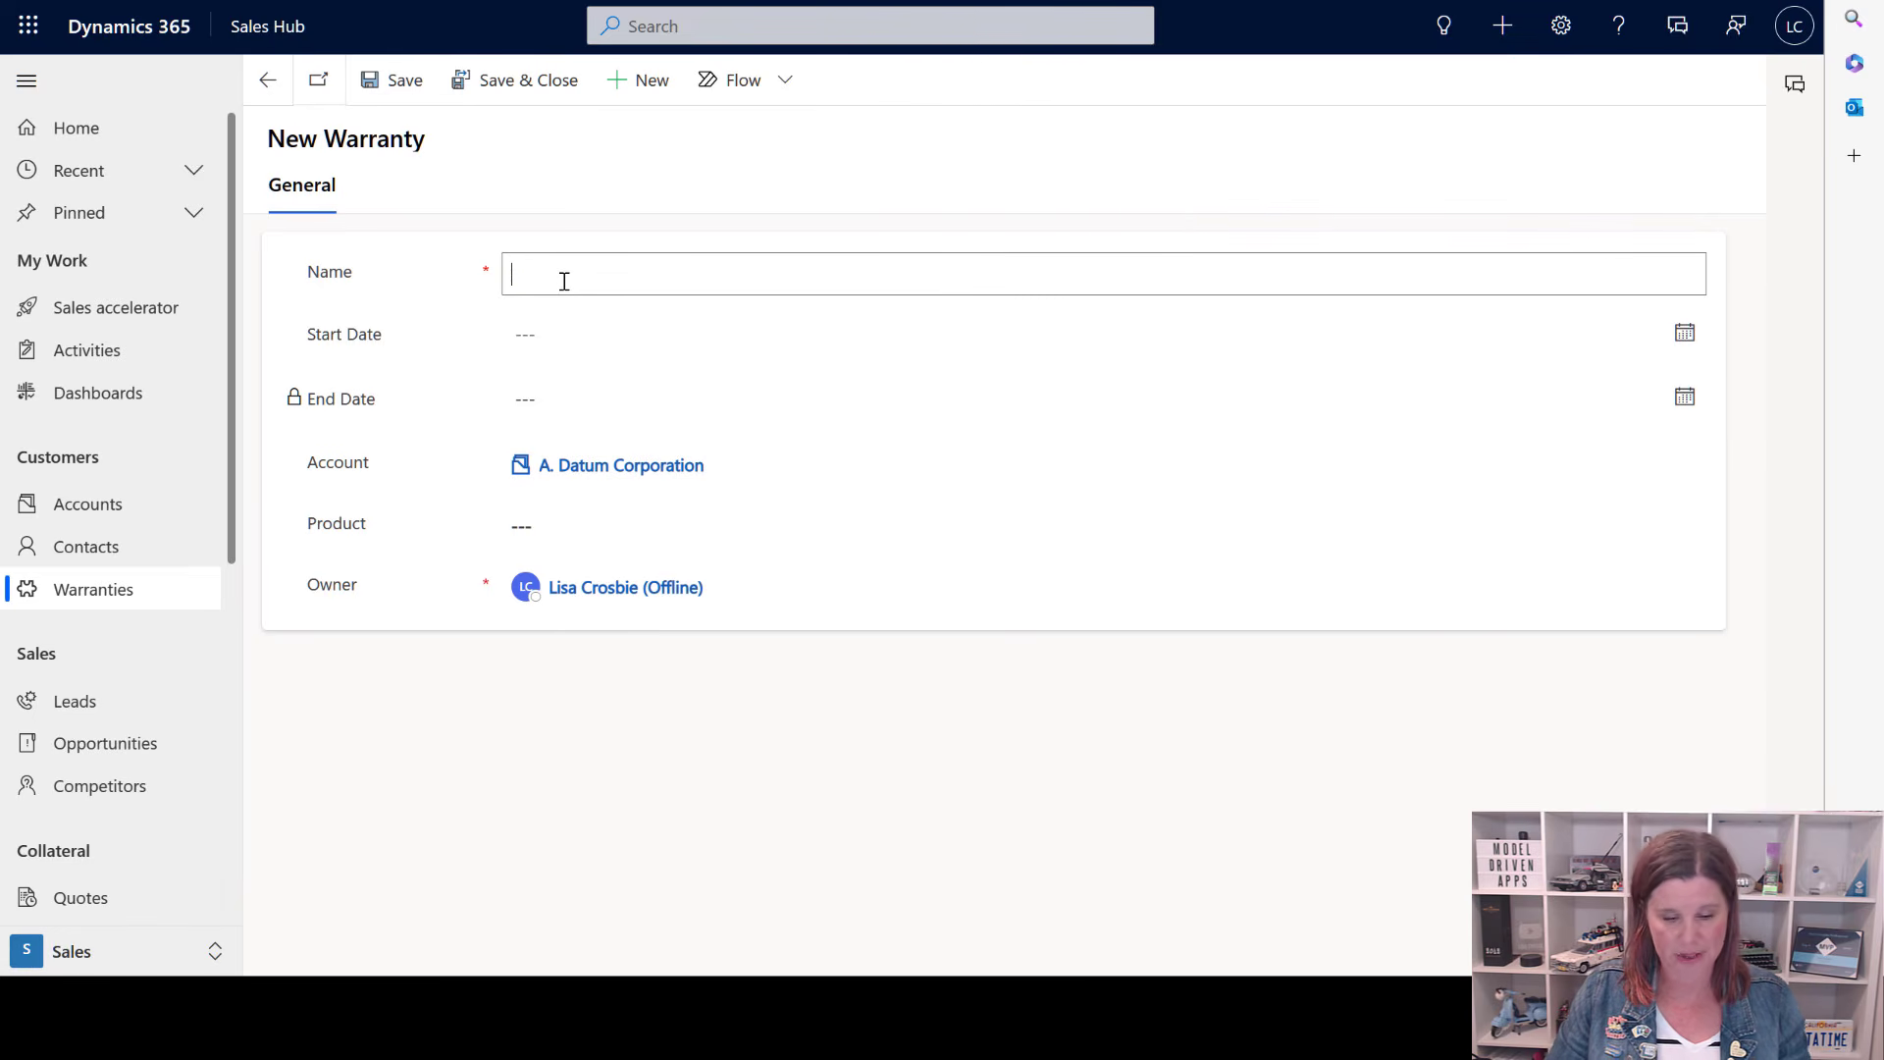
pyautogui.write('5543543')
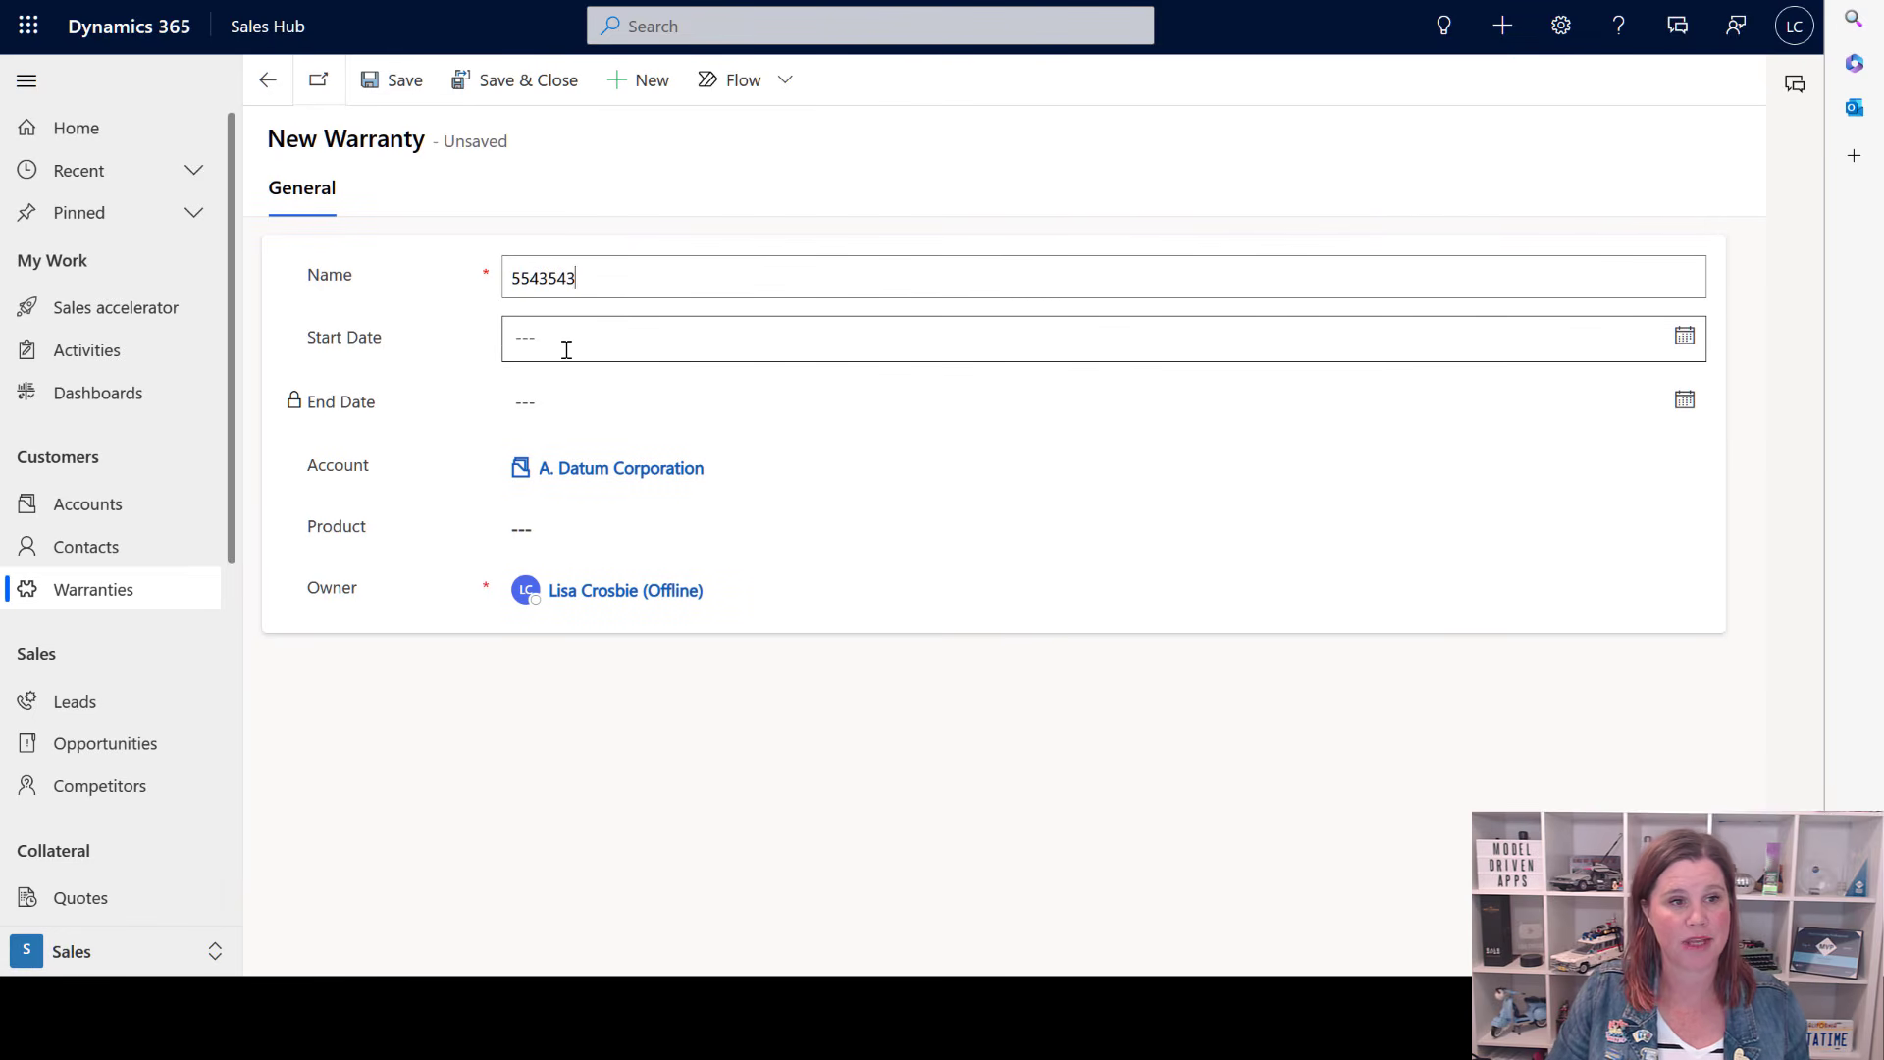
pyautogui.click(568, 344)
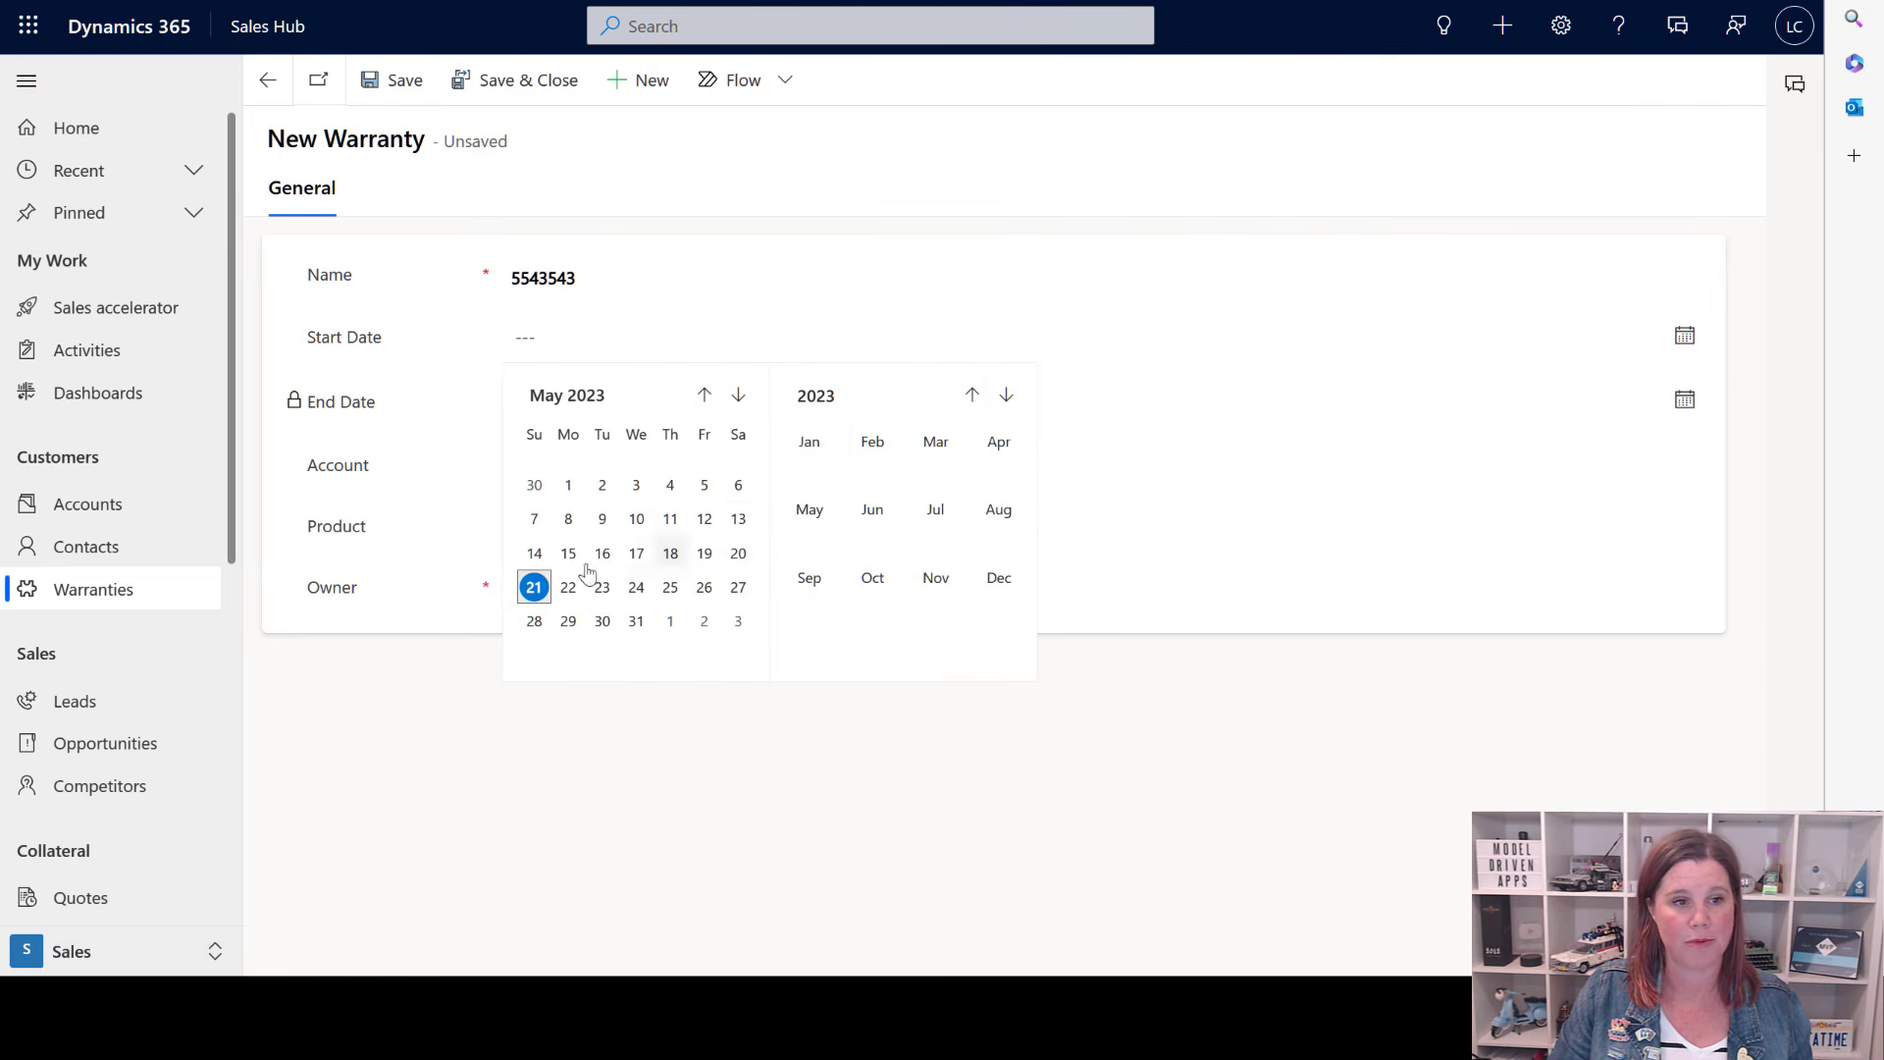
pyautogui.click(568, 589)
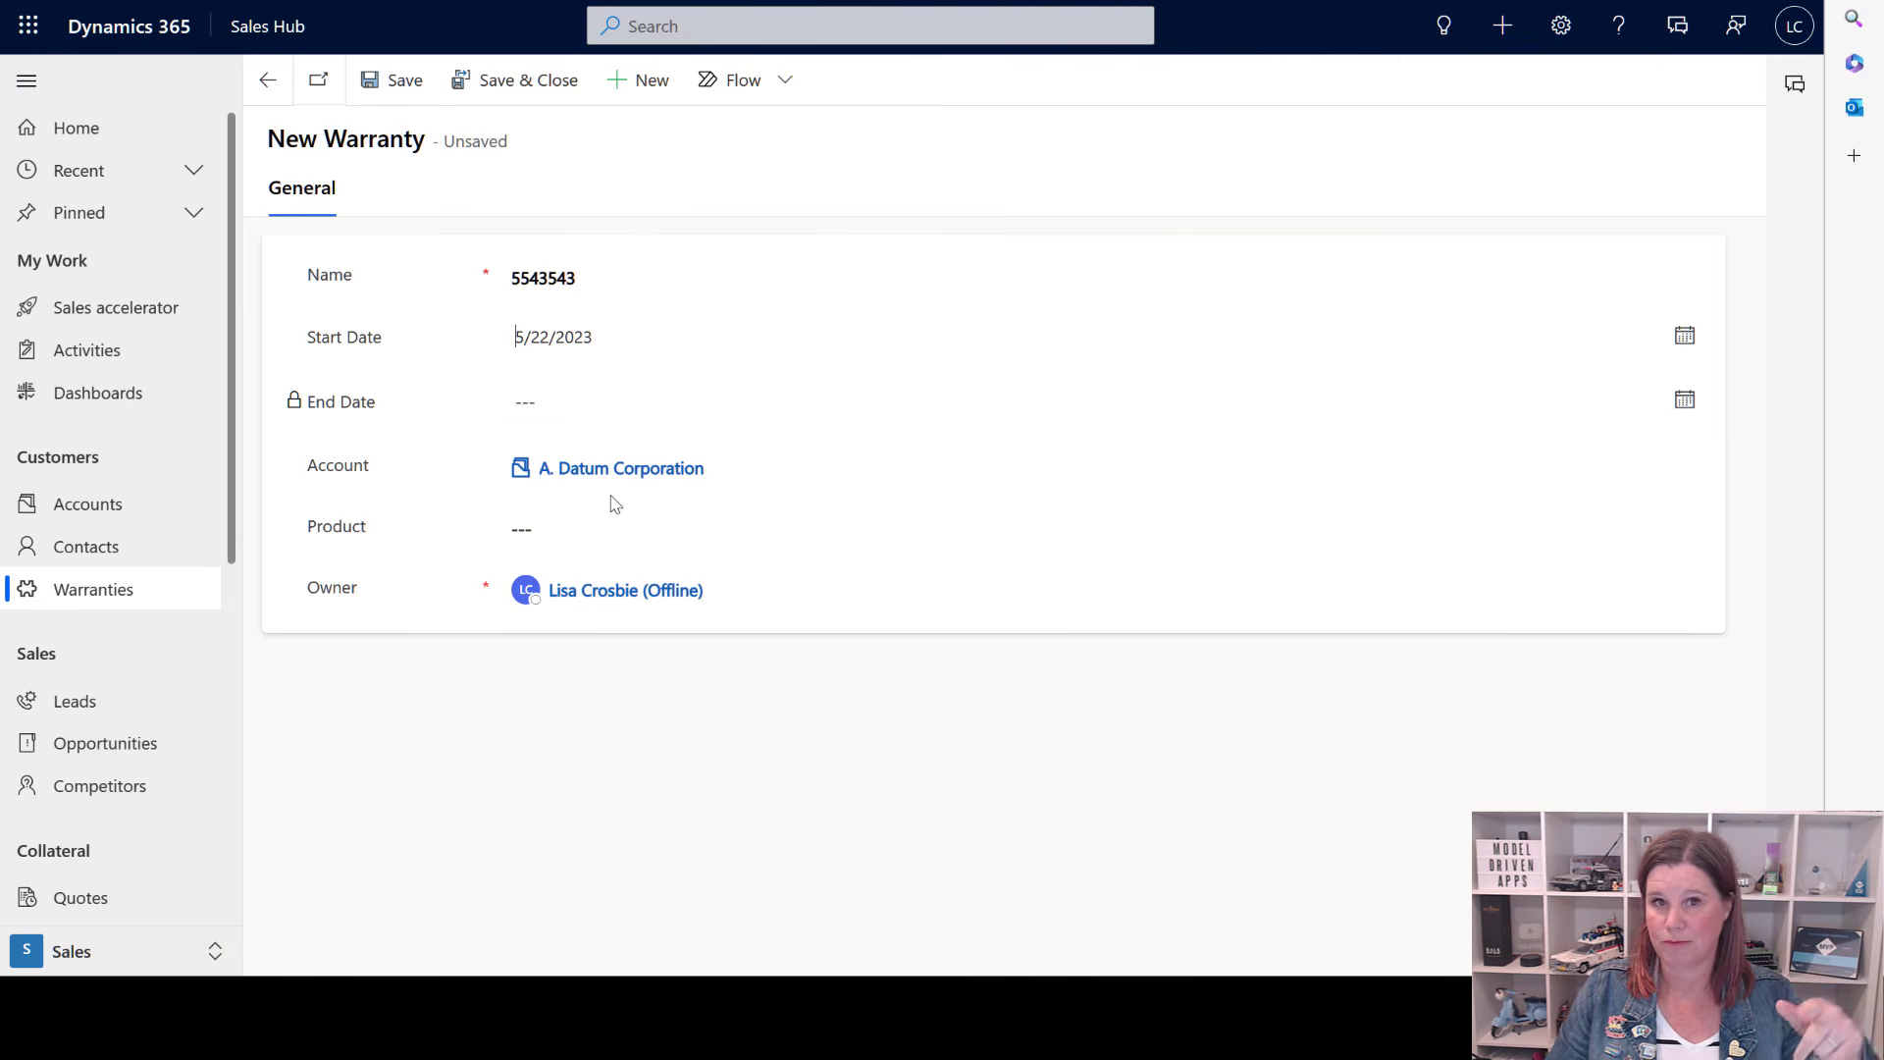
# Assign the product Café A-100 Automatic to the new warranty, save it and return to the account.
pyautogui.click(581, 535)
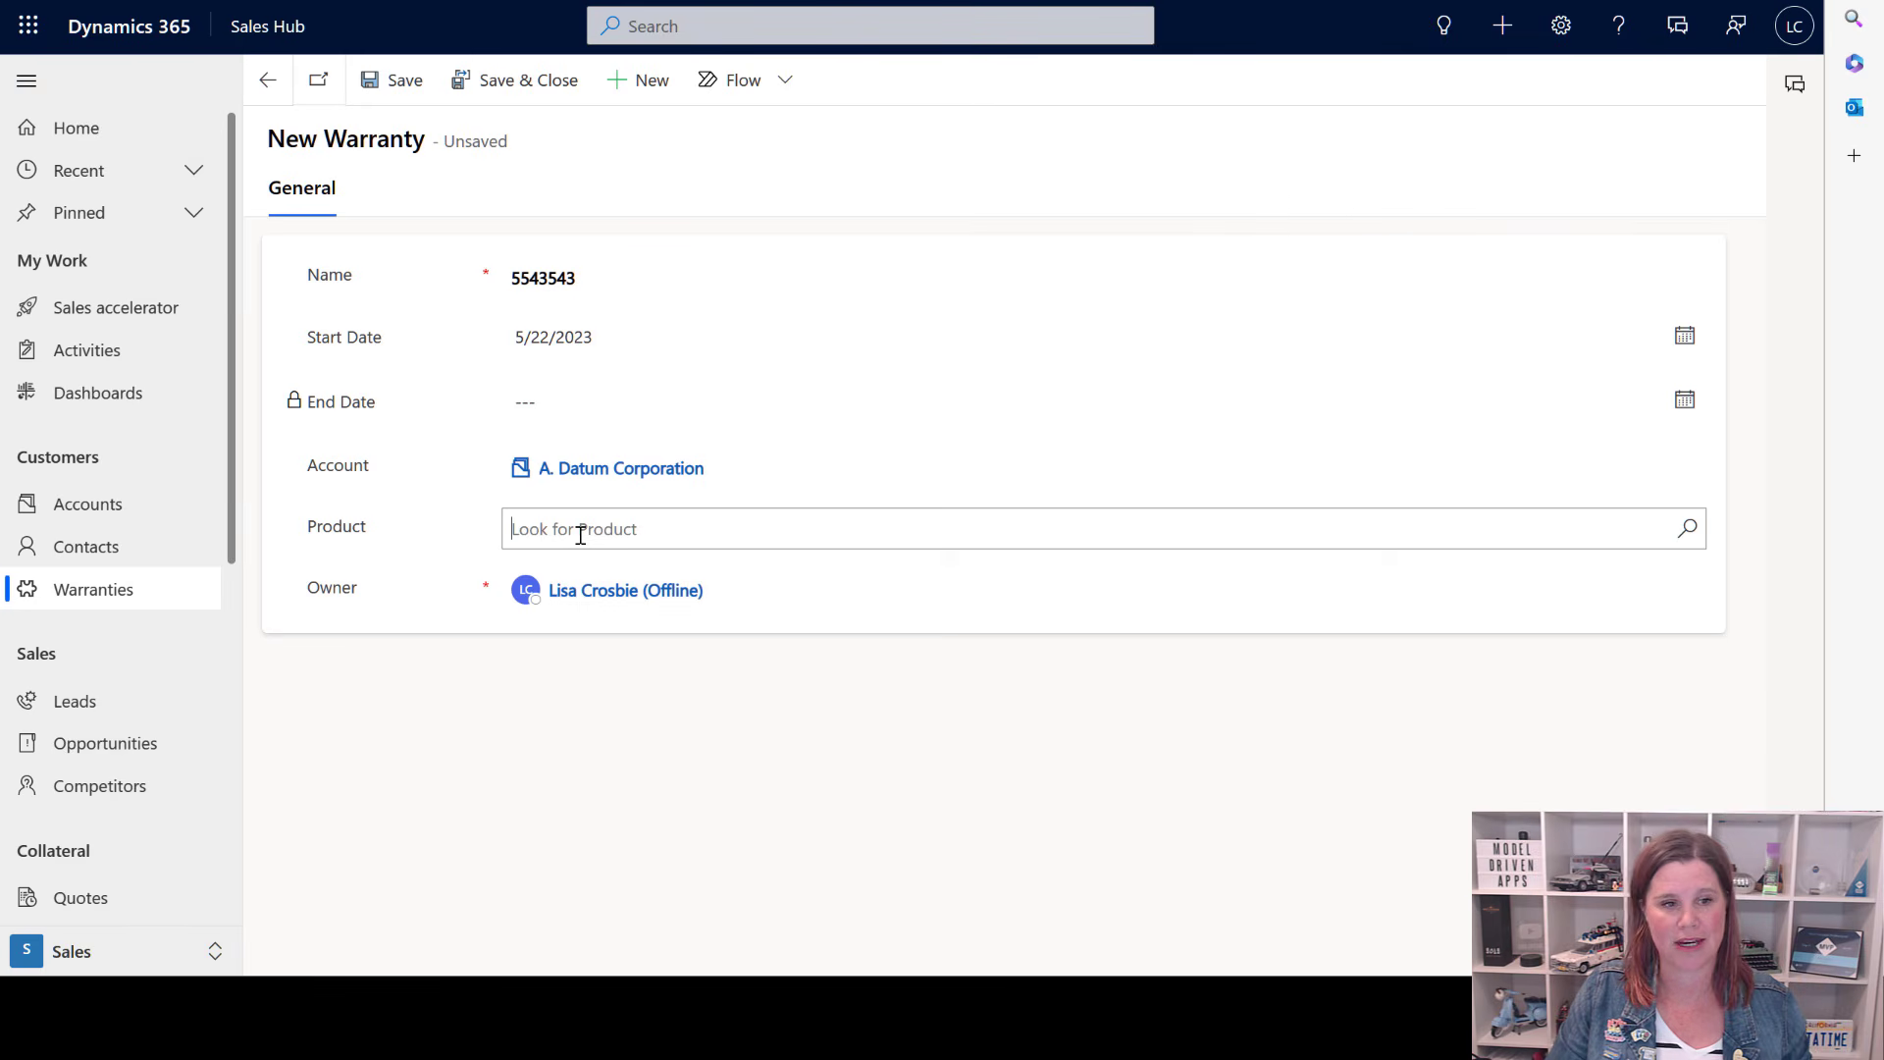
pyautogui.click(580, 536)
pyautogui.click(1690, 530)
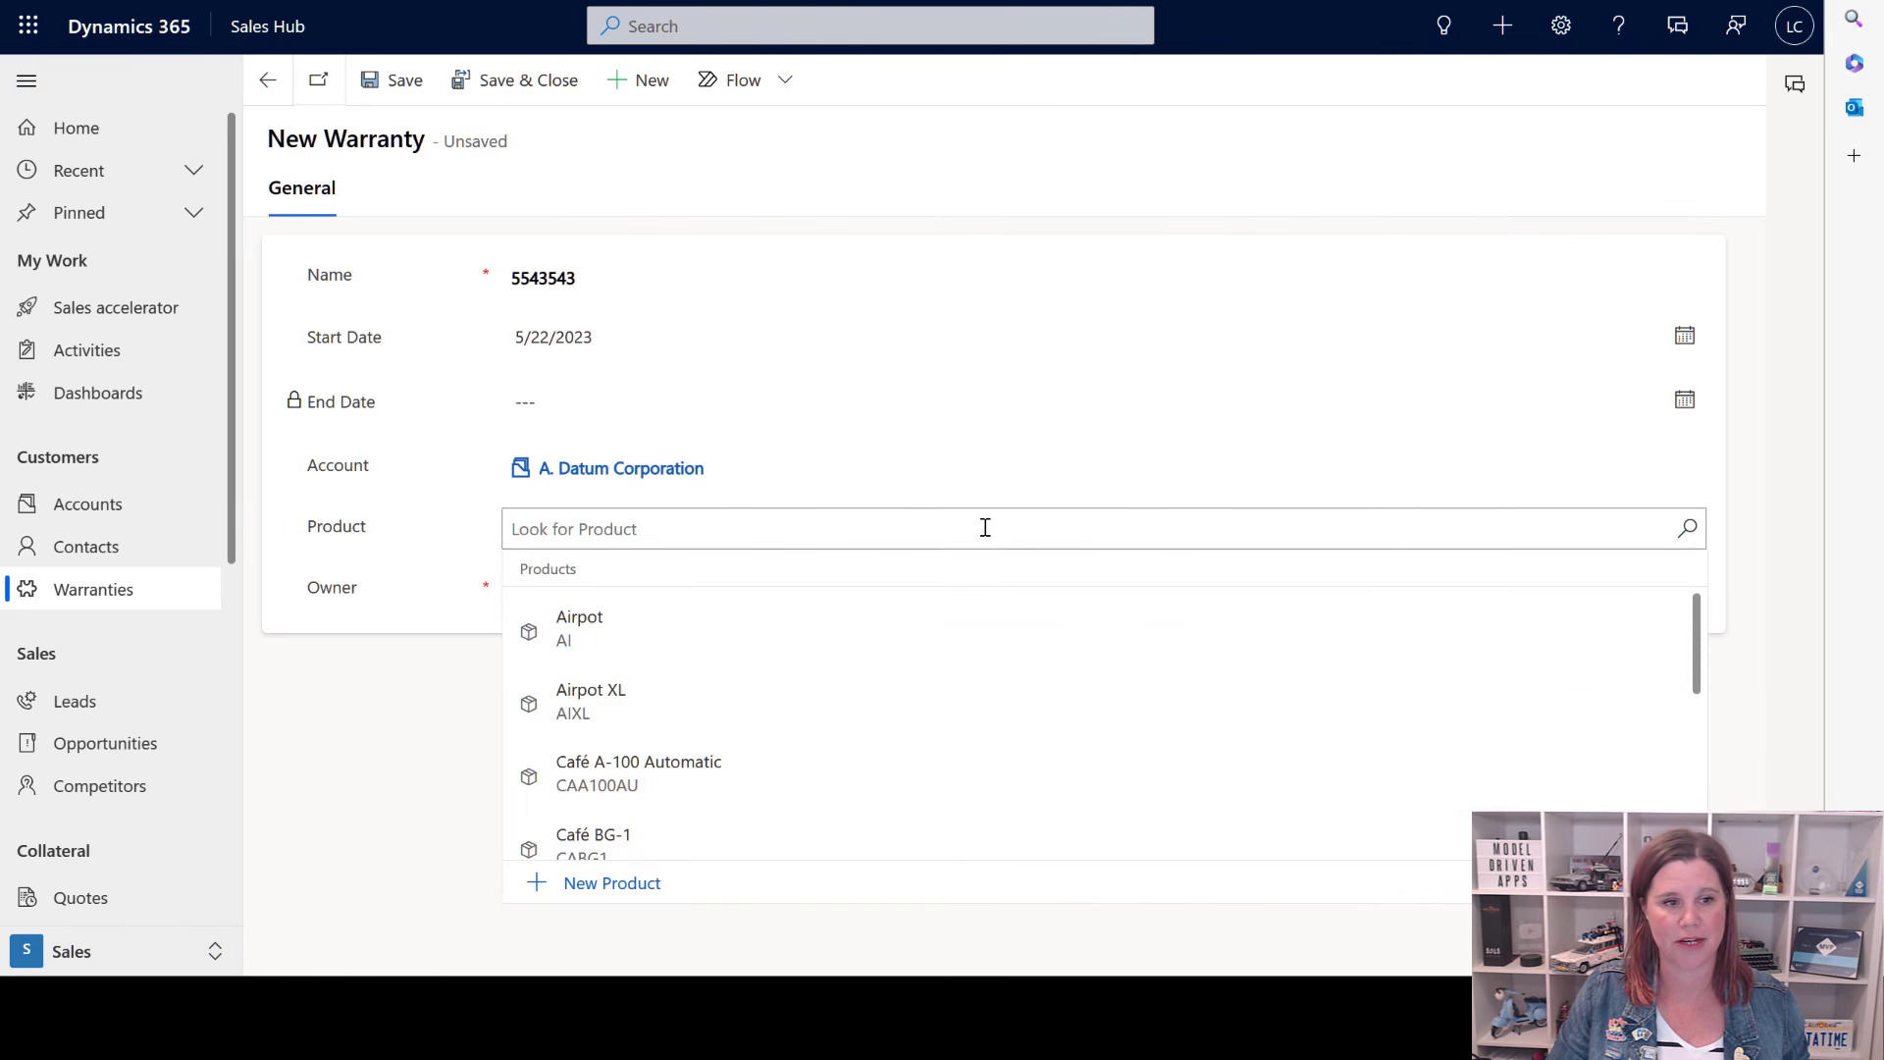
pyautogui.click(690, 766)
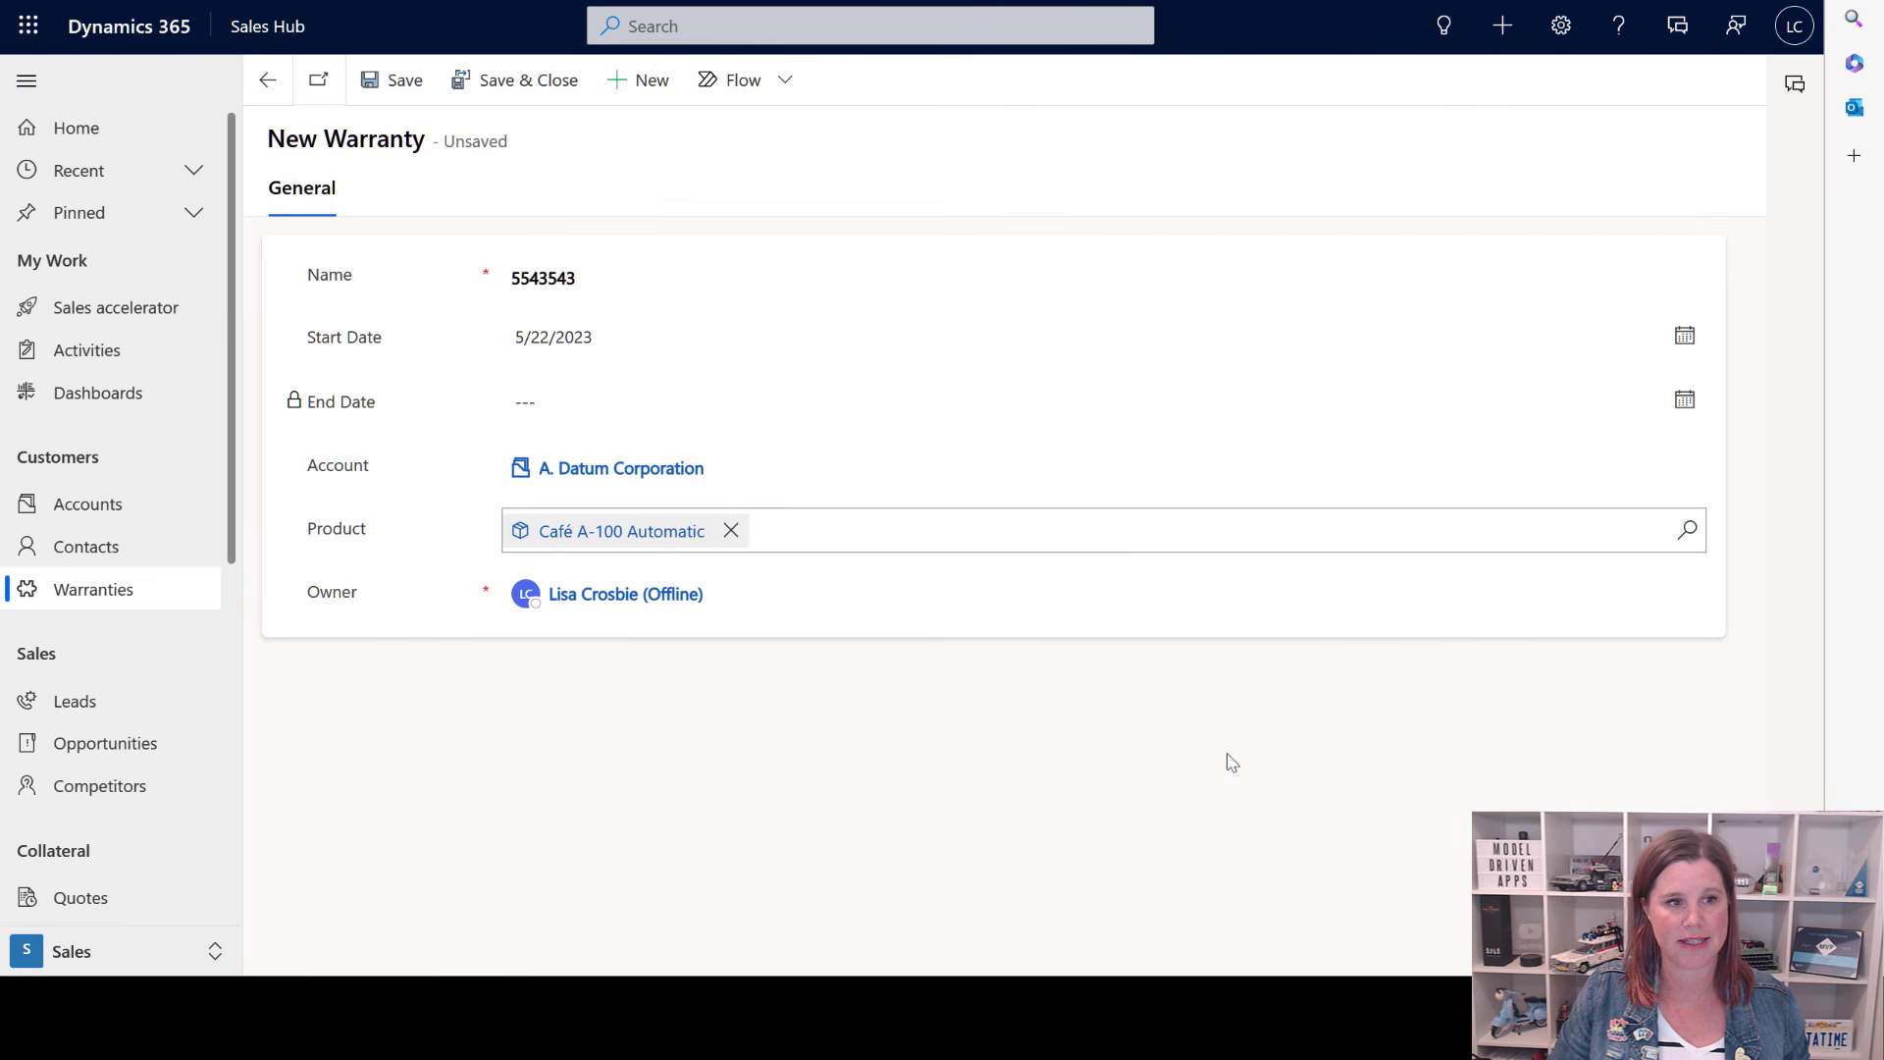
pyautogui.click(390, 87)
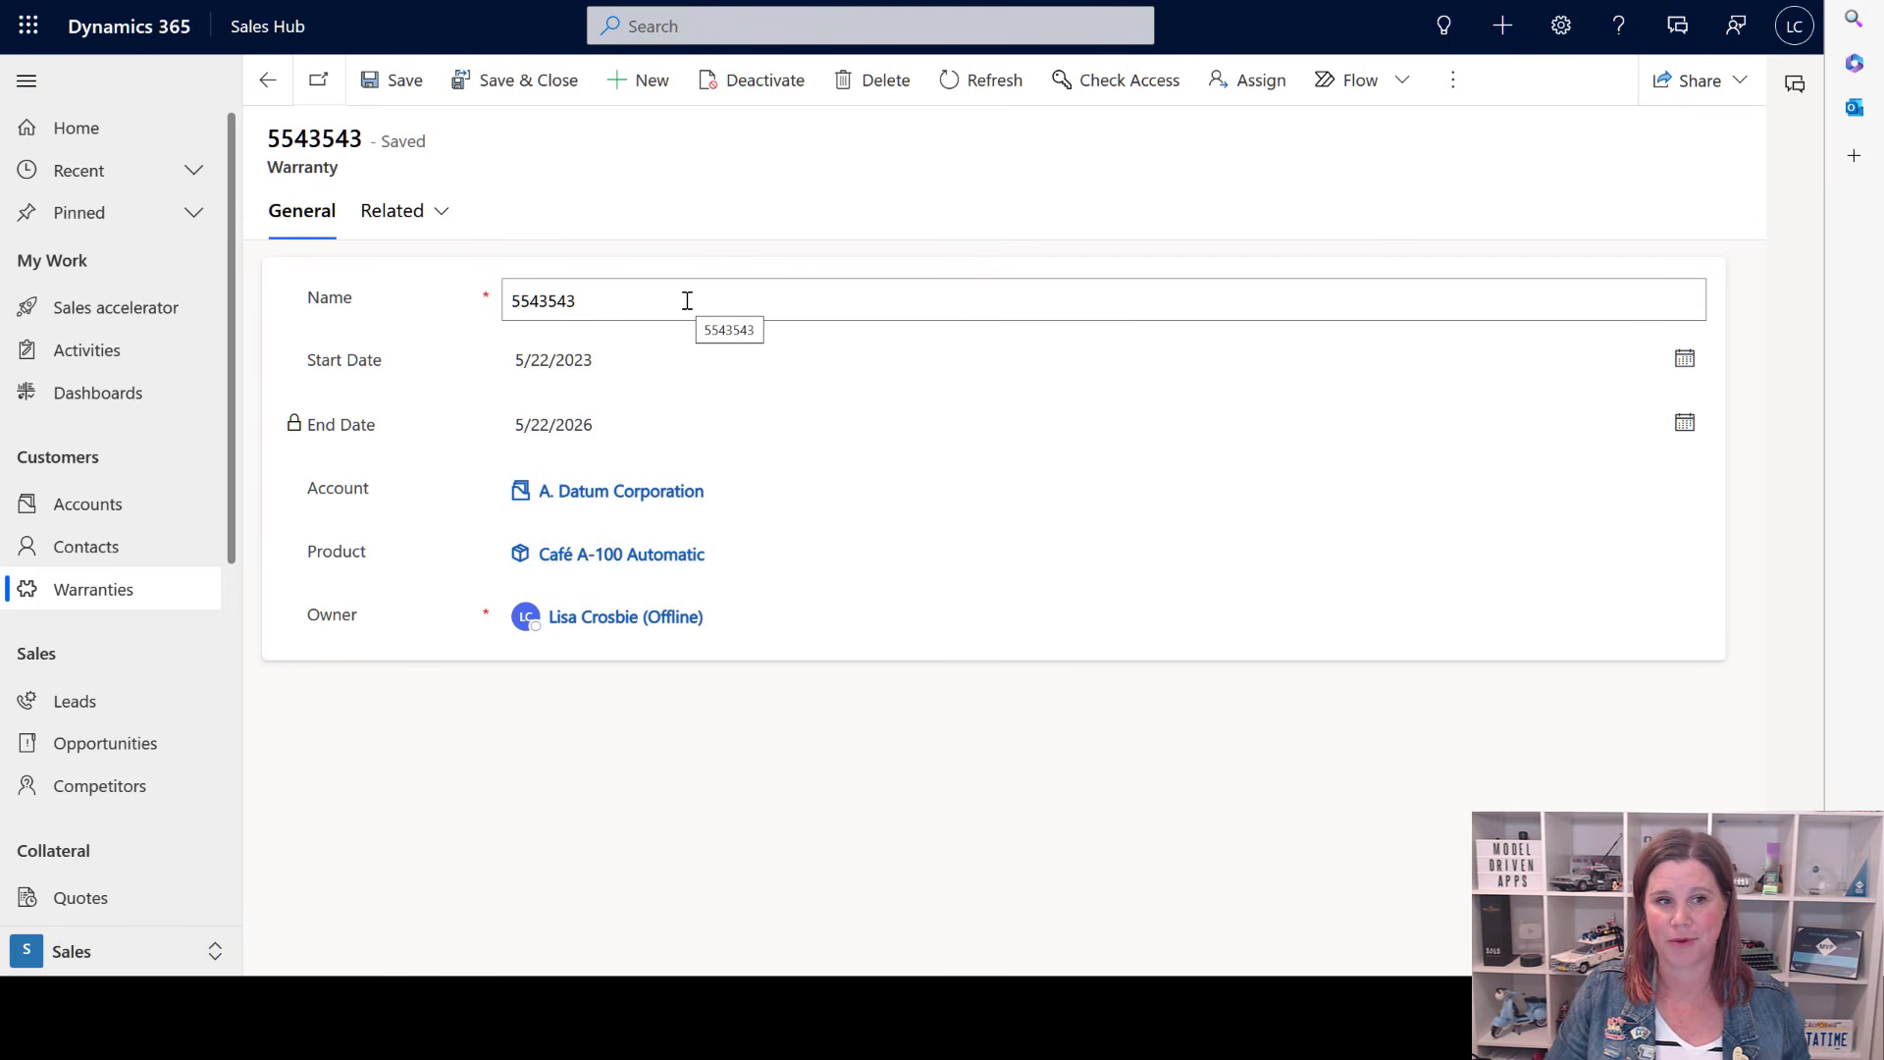
pyautogui.click(515, 79)
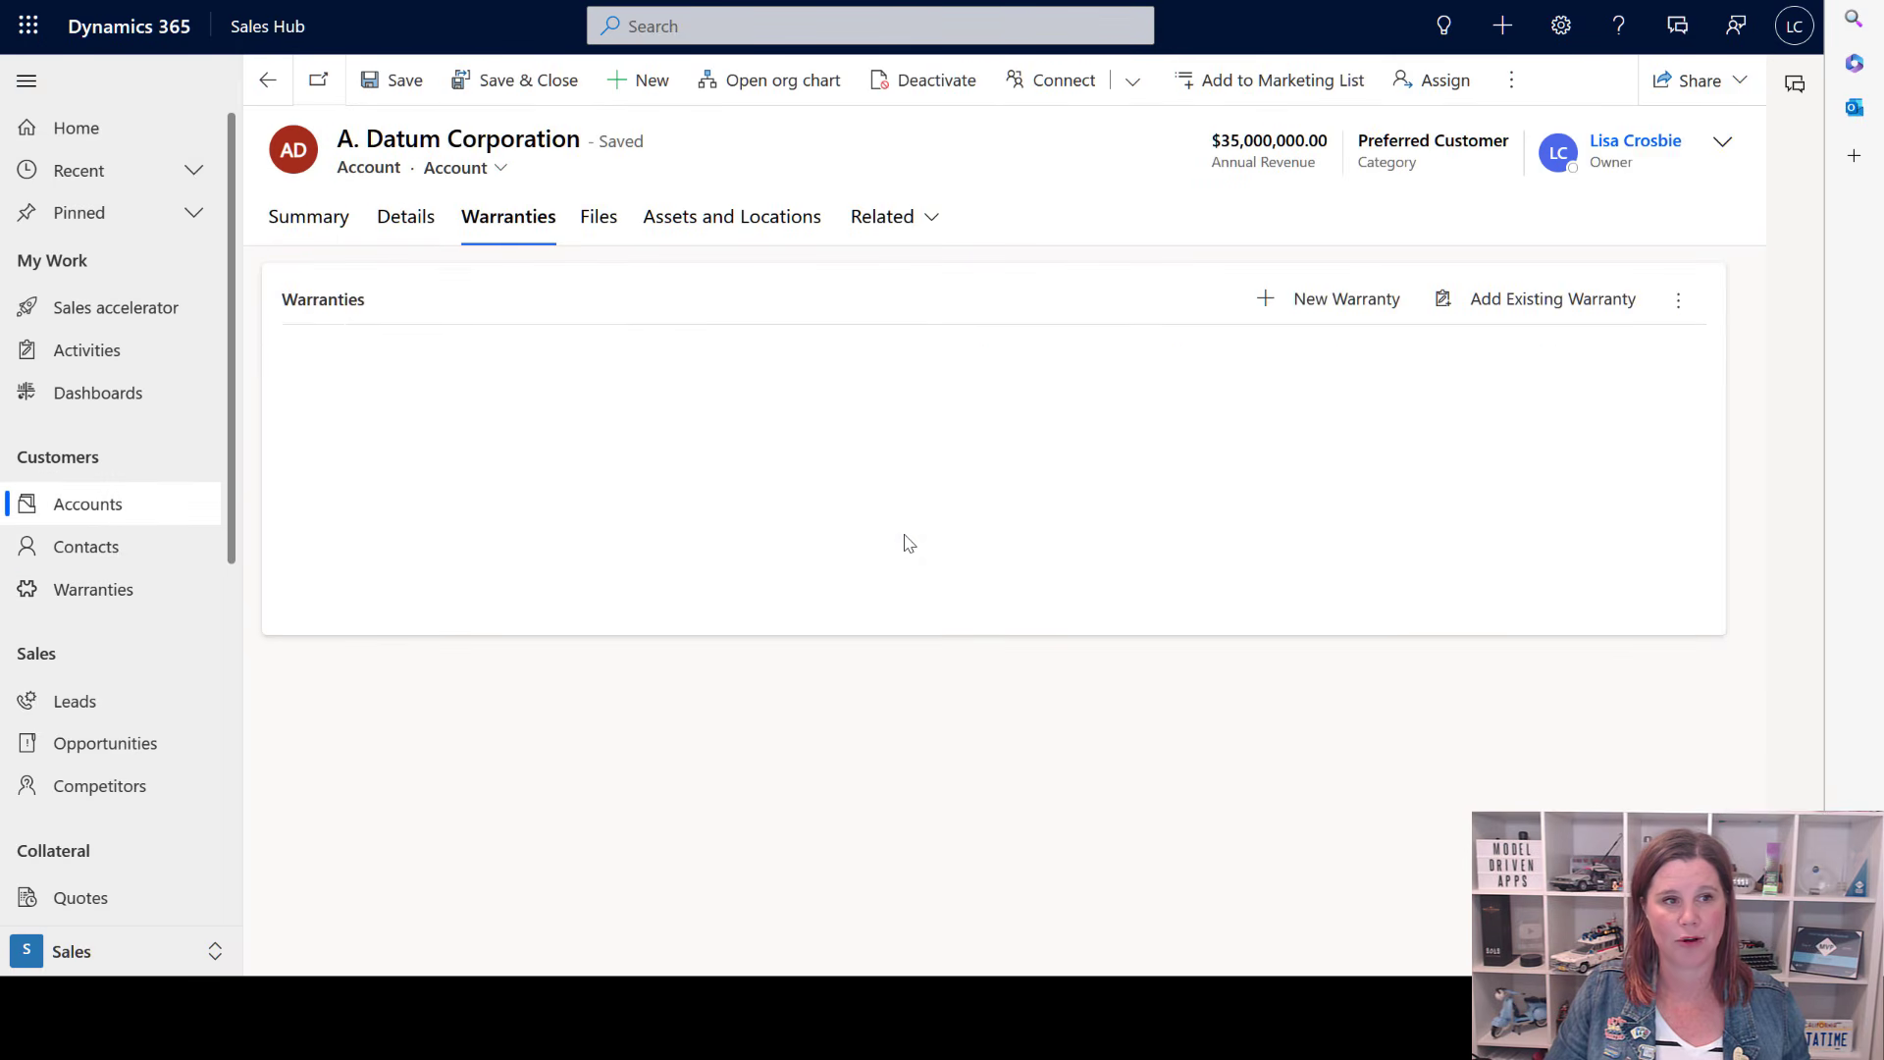
# Check the Active Warranties list in Sales Hub, and open a new lead form to examine the Trial stage of its business process flow.
pyautogui.click(292, 222)
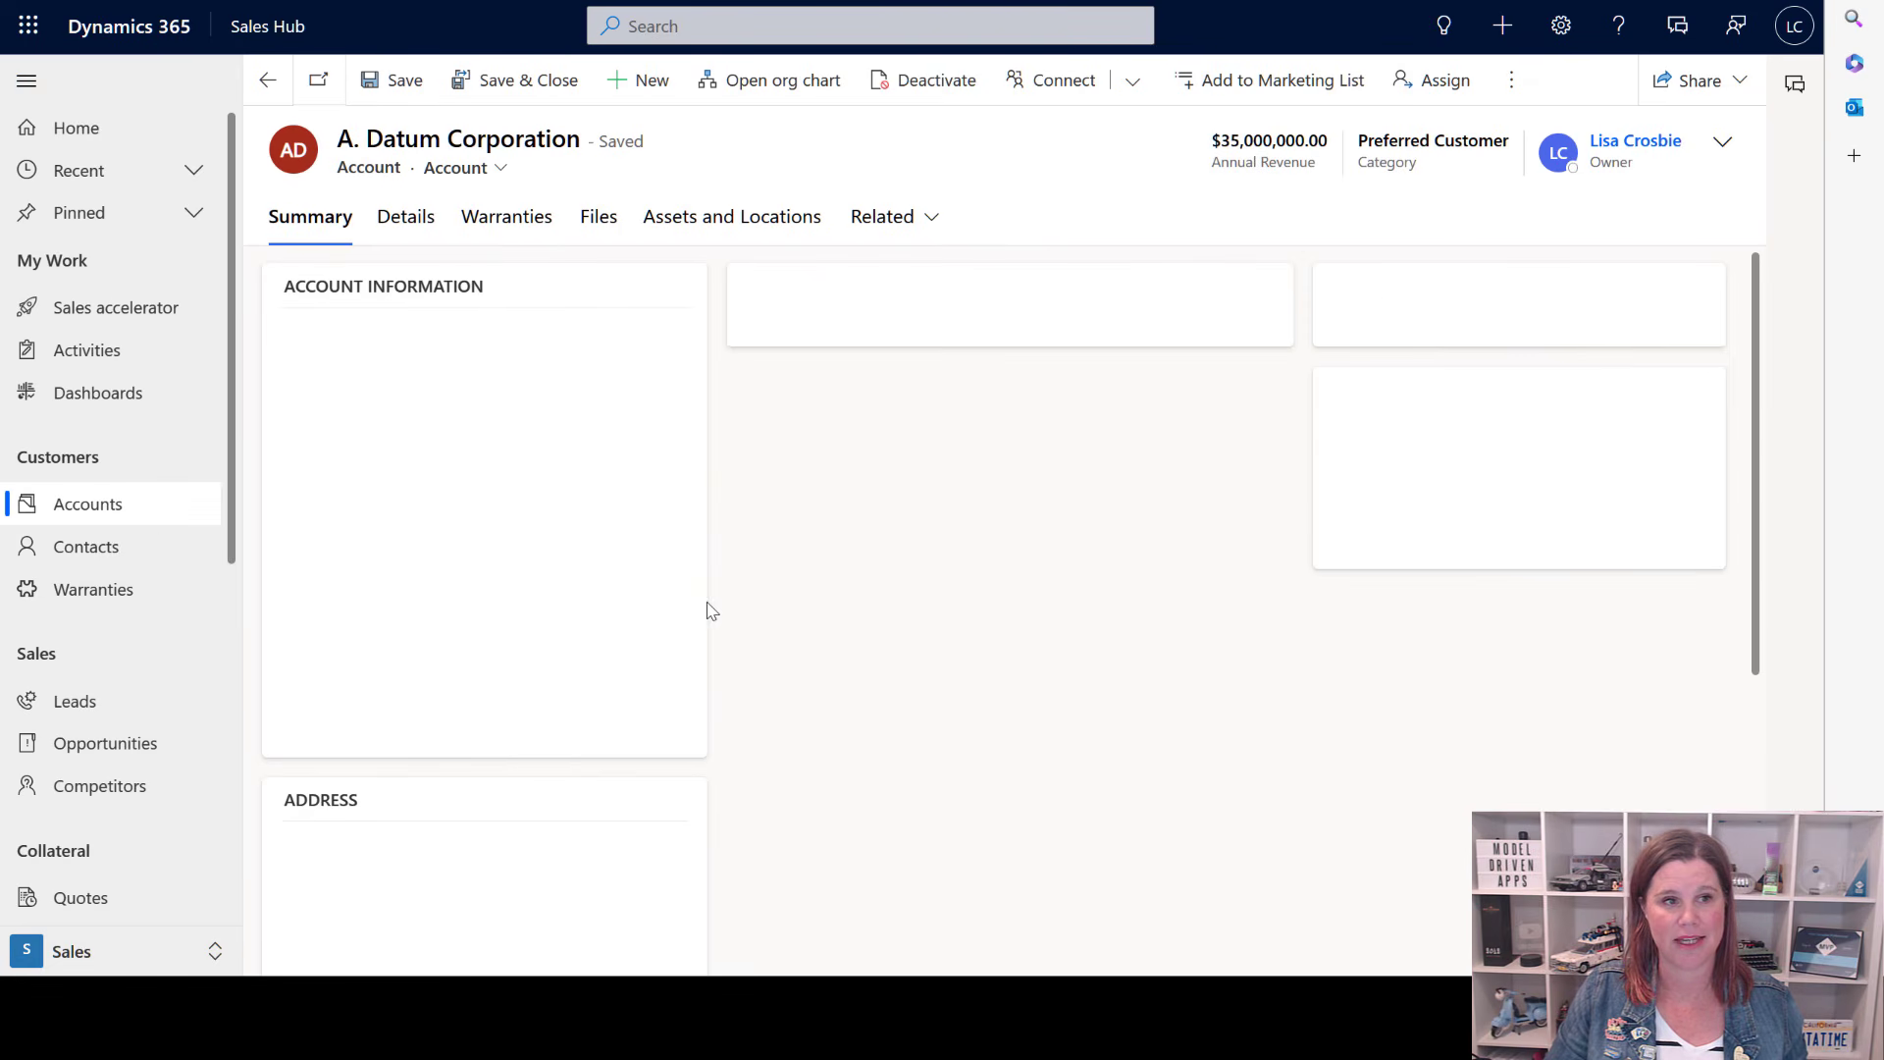
pyautogui.click(93, 592)
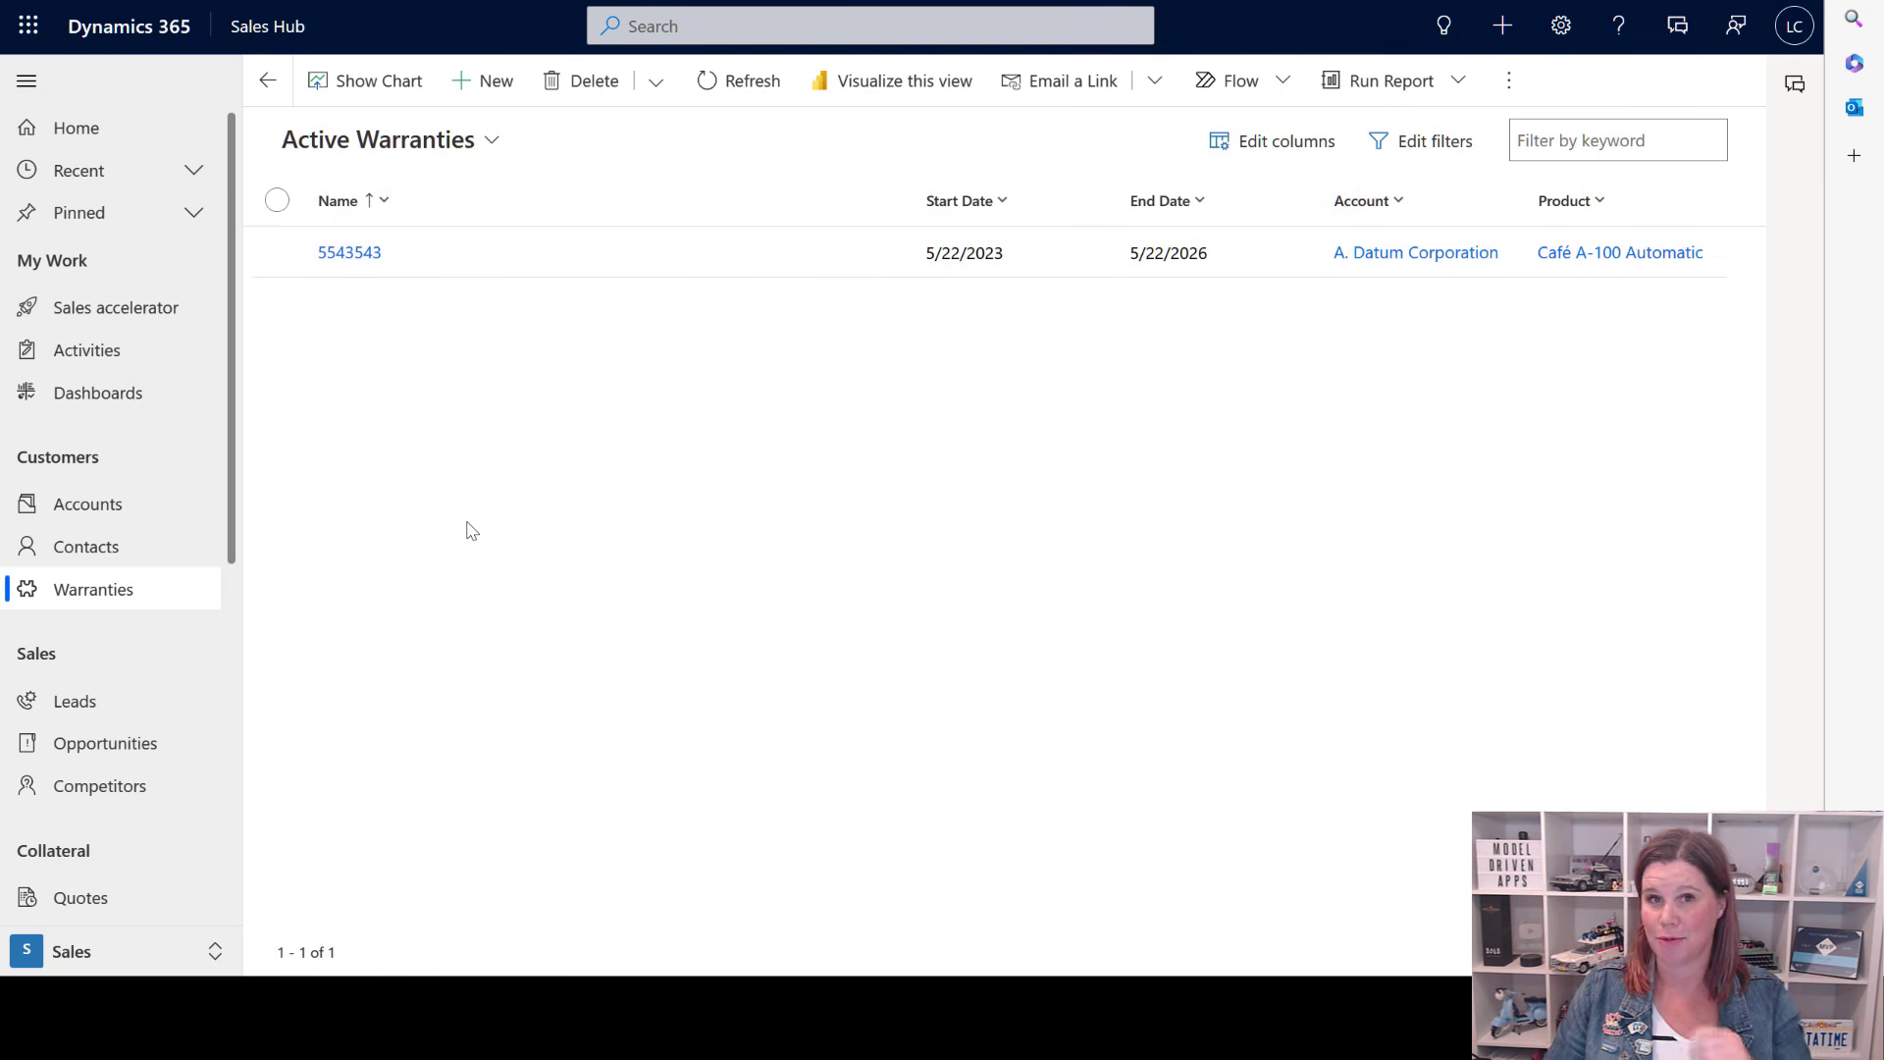
pyautogui.click(108, 711)
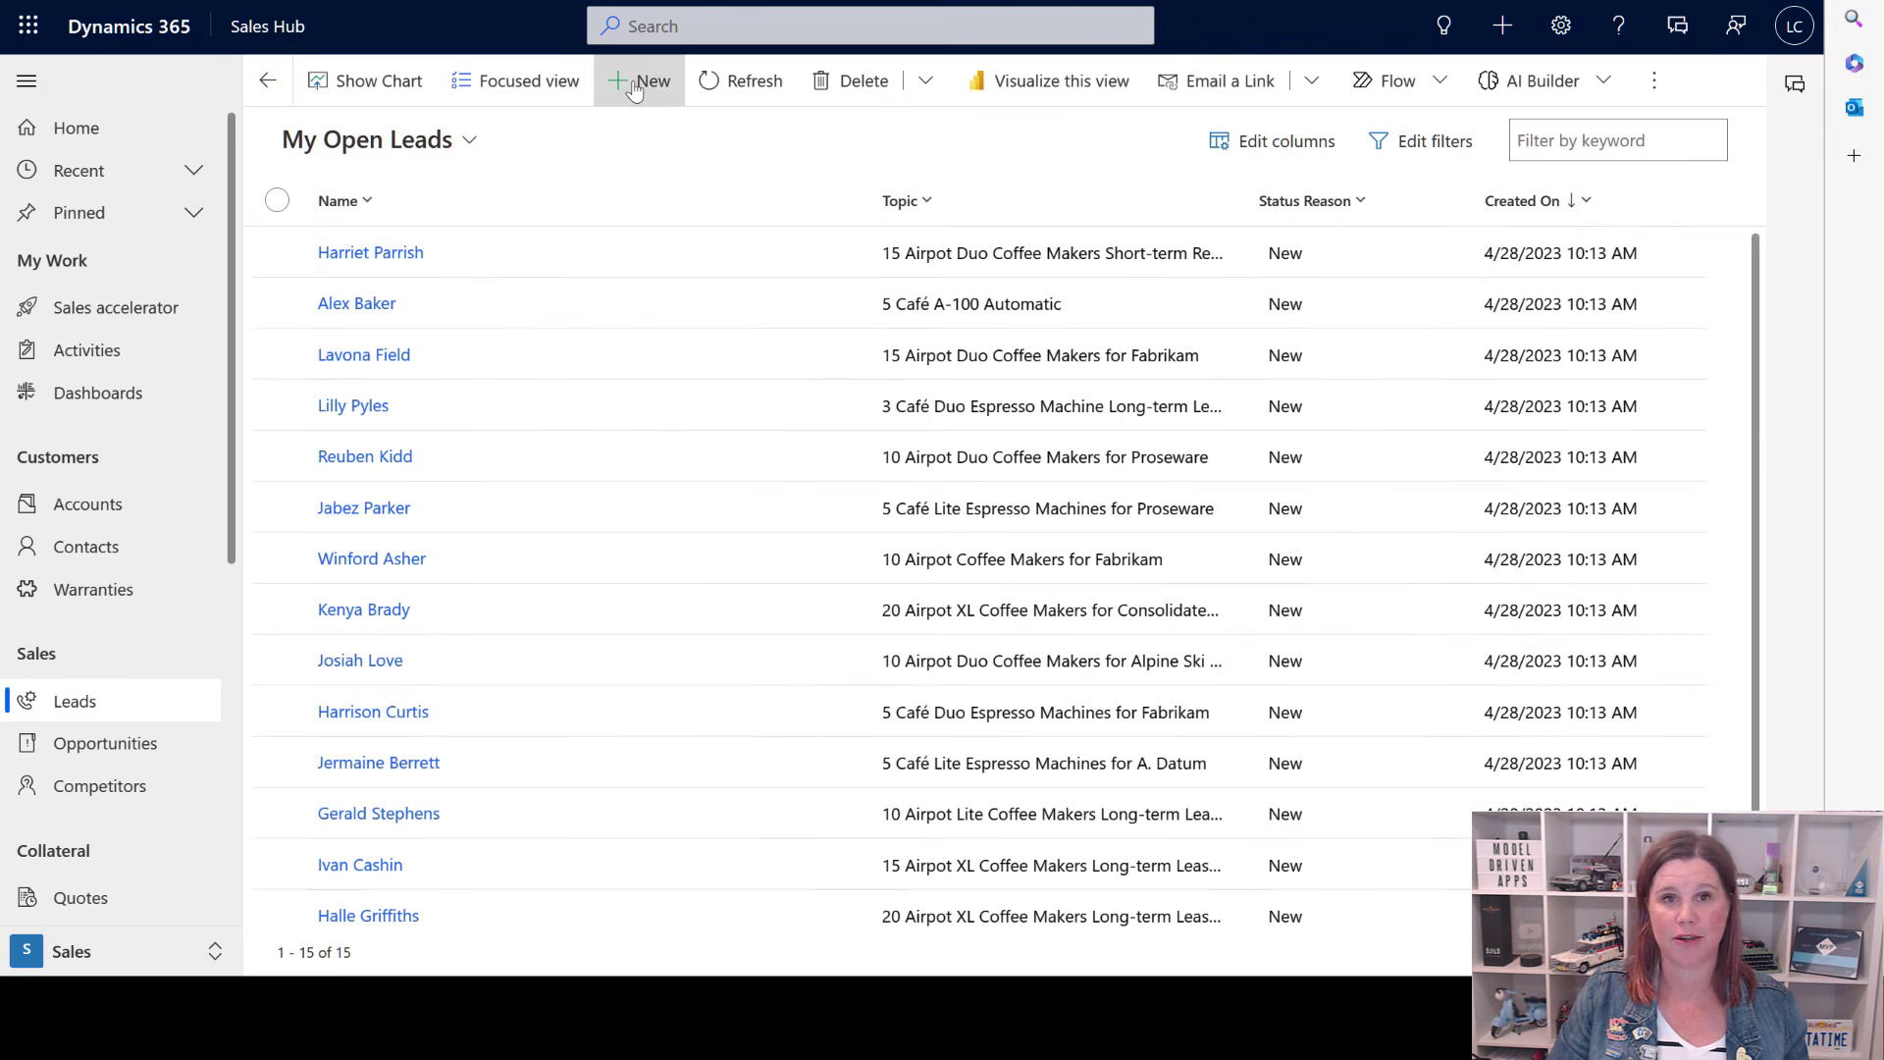
pyautogui.click(639, 76)
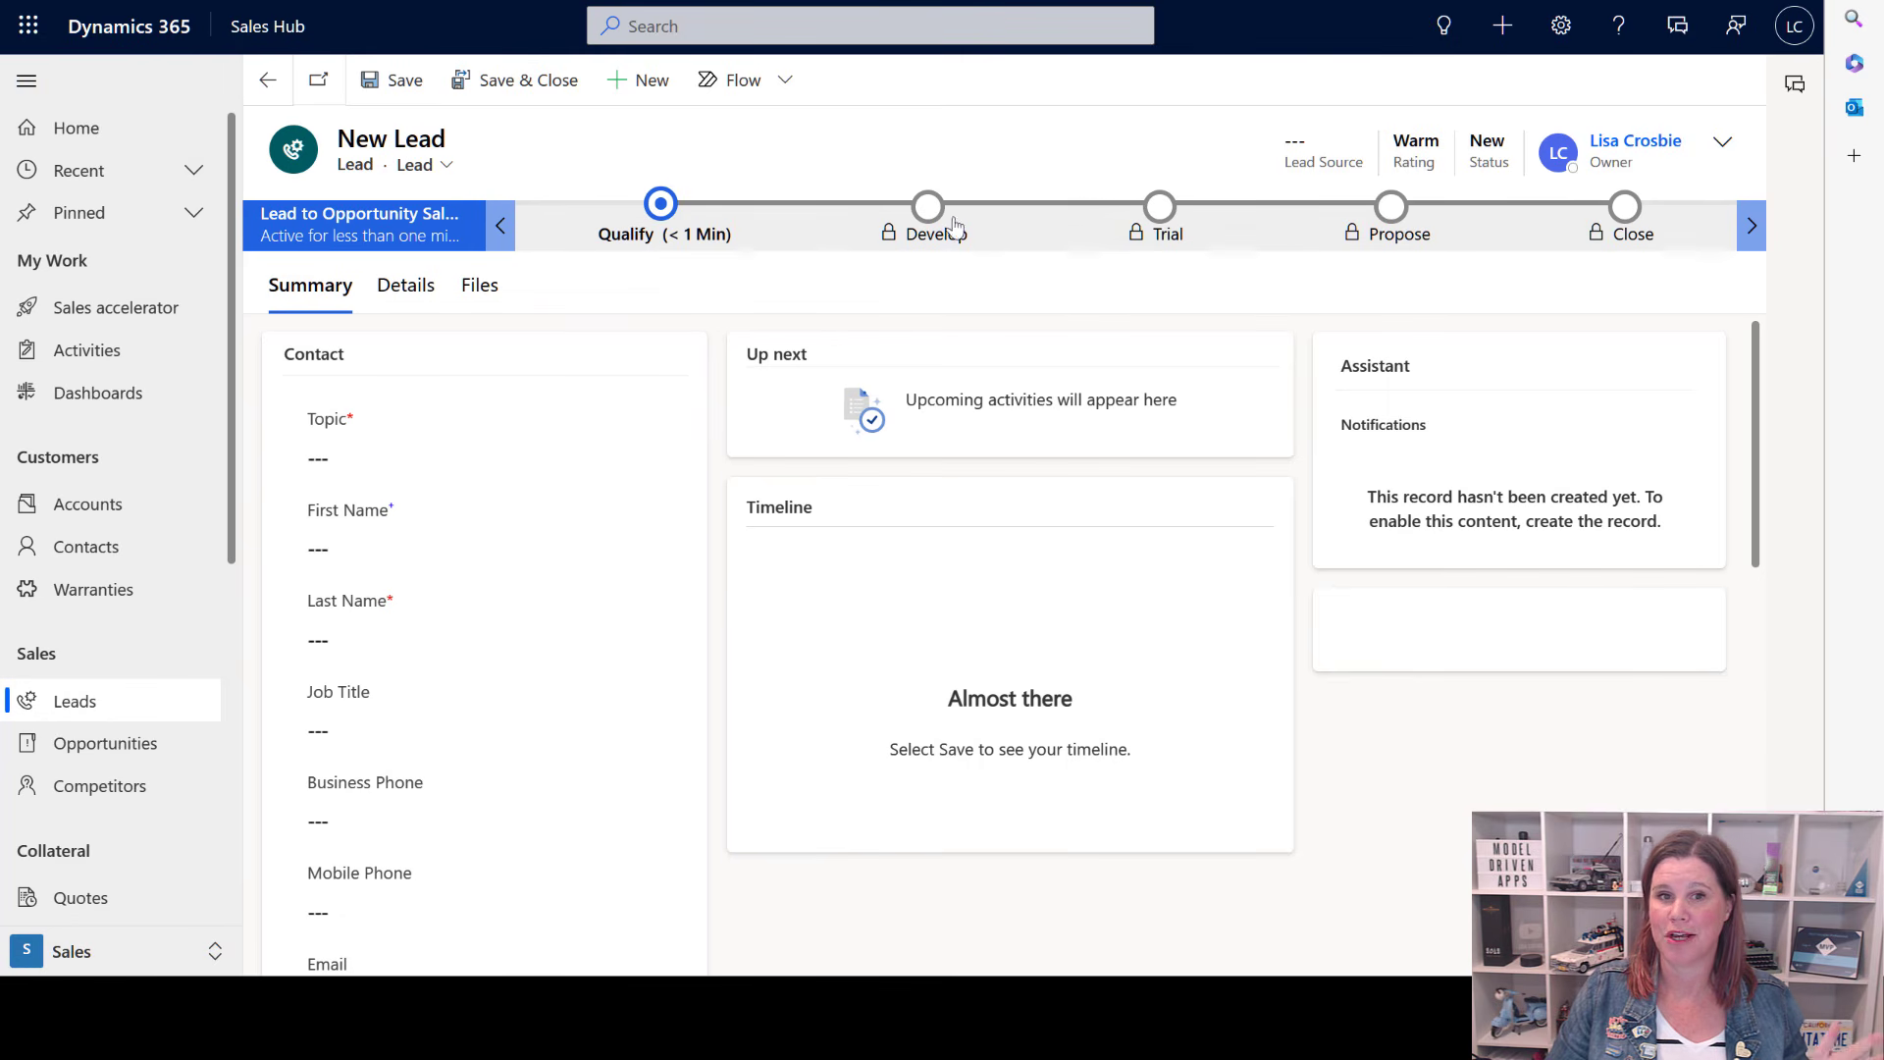
pyautogui.click(1166, 214)
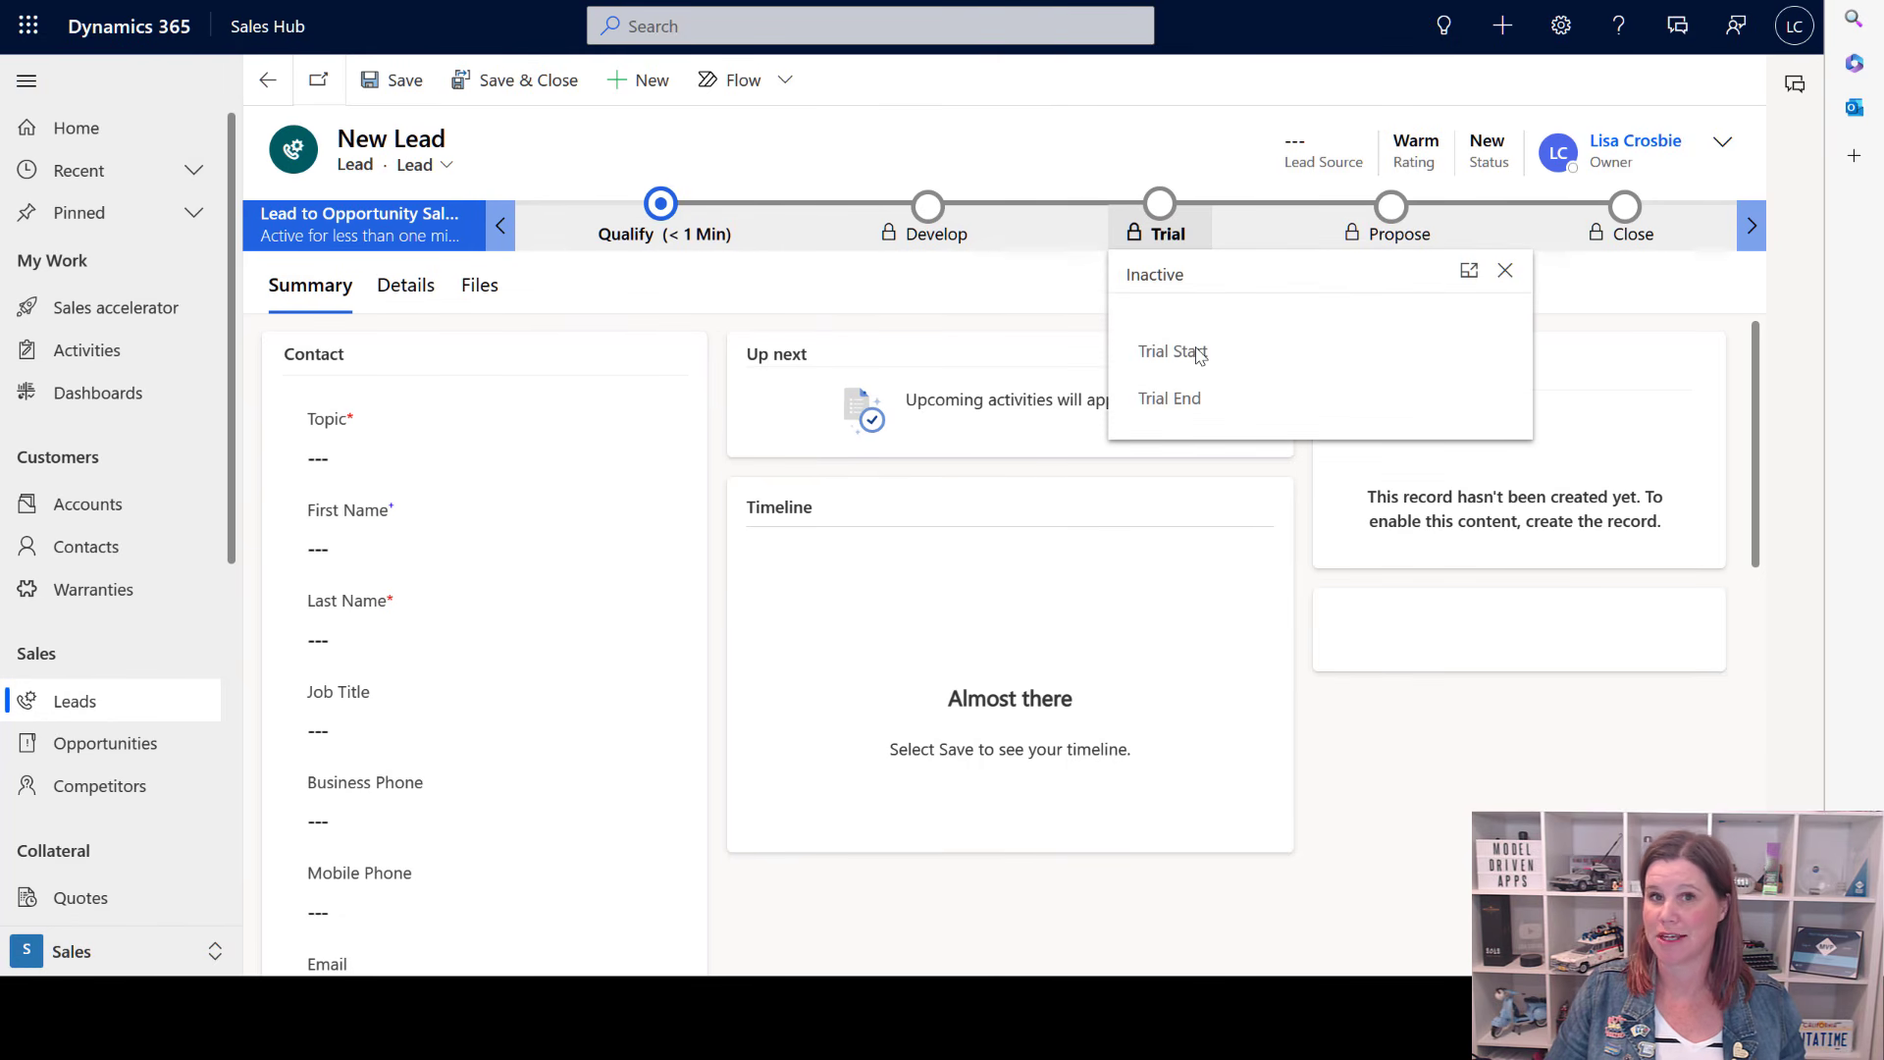